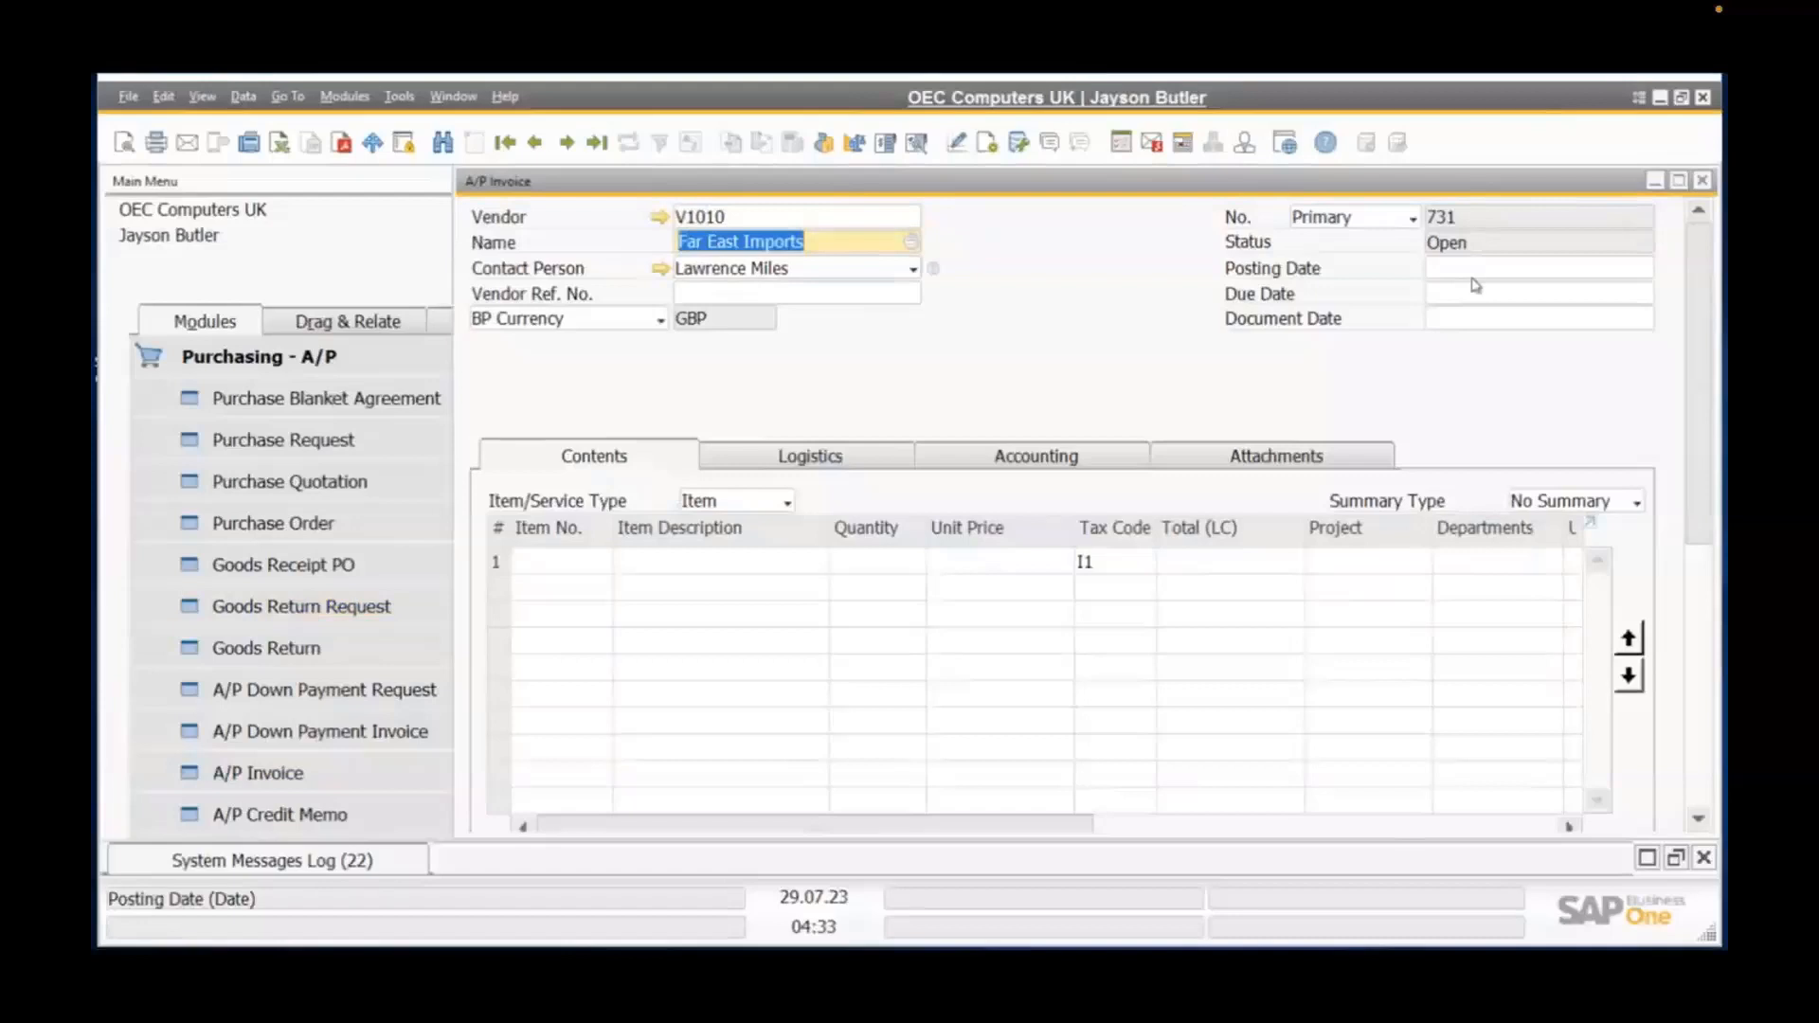
Set the A/P invoice's posting date to 01.01.23.
click(1479, 270)
text(01/01/23)
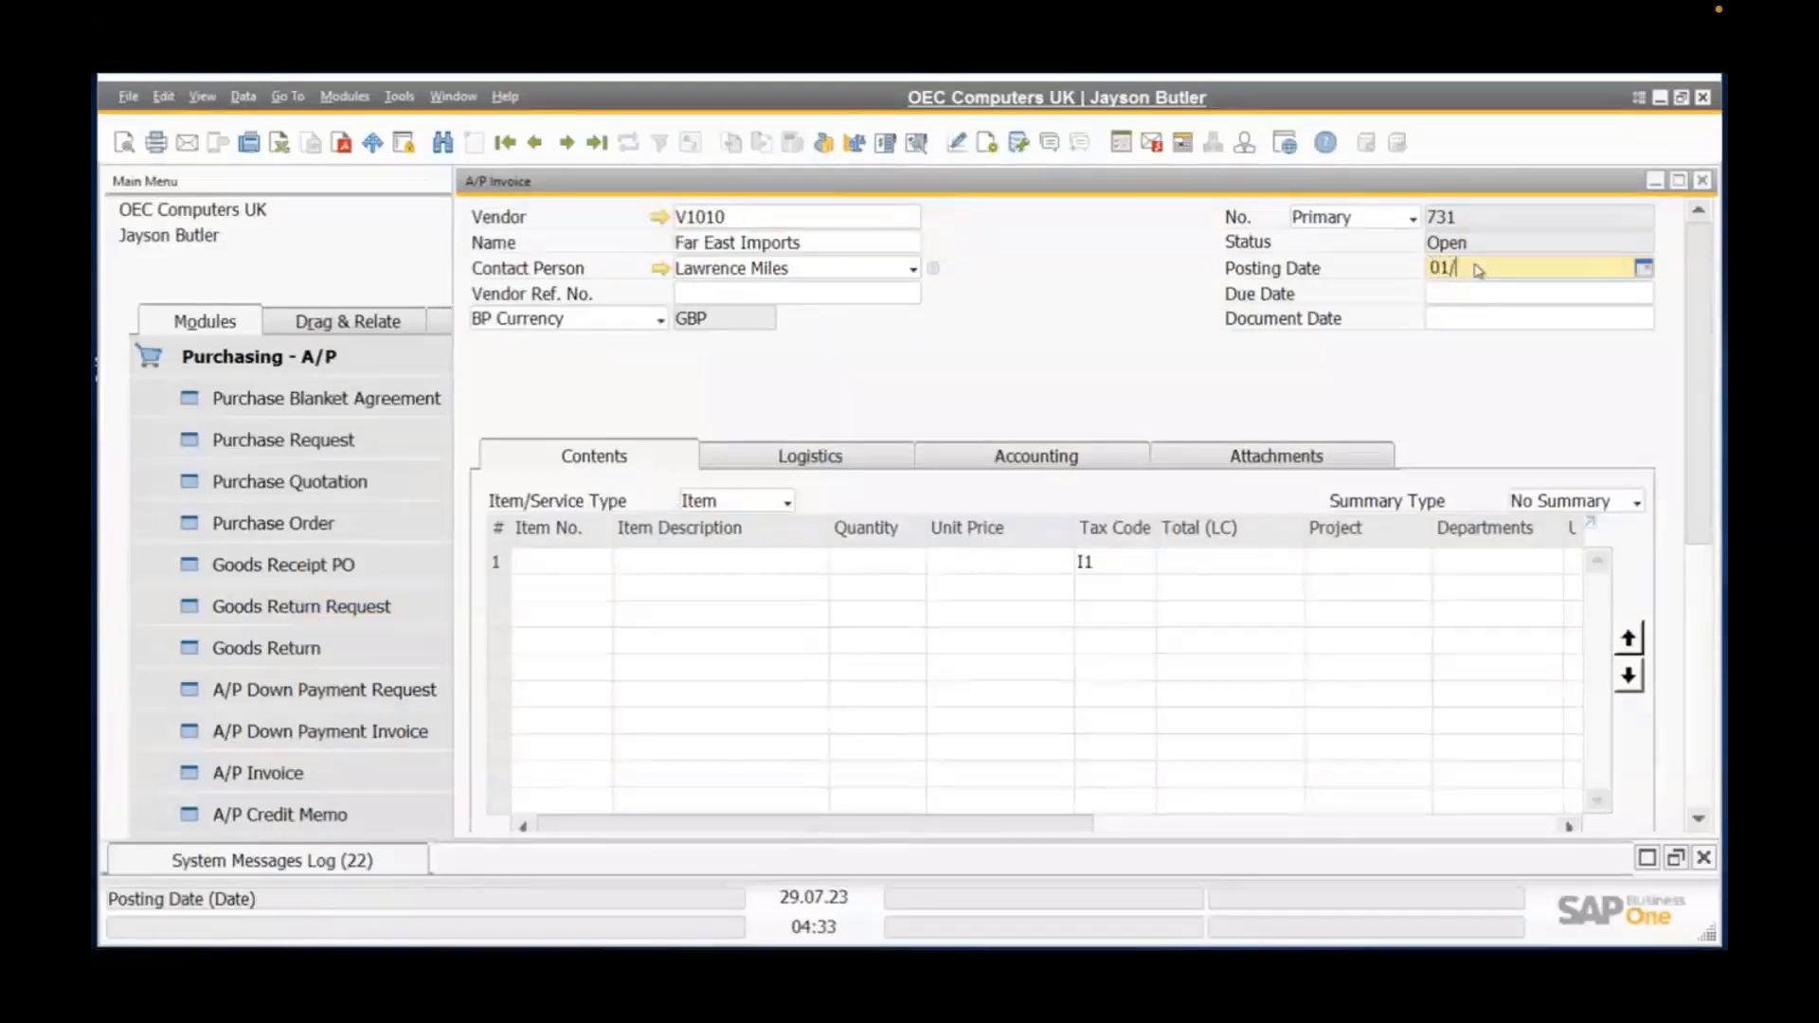
key(Tab)
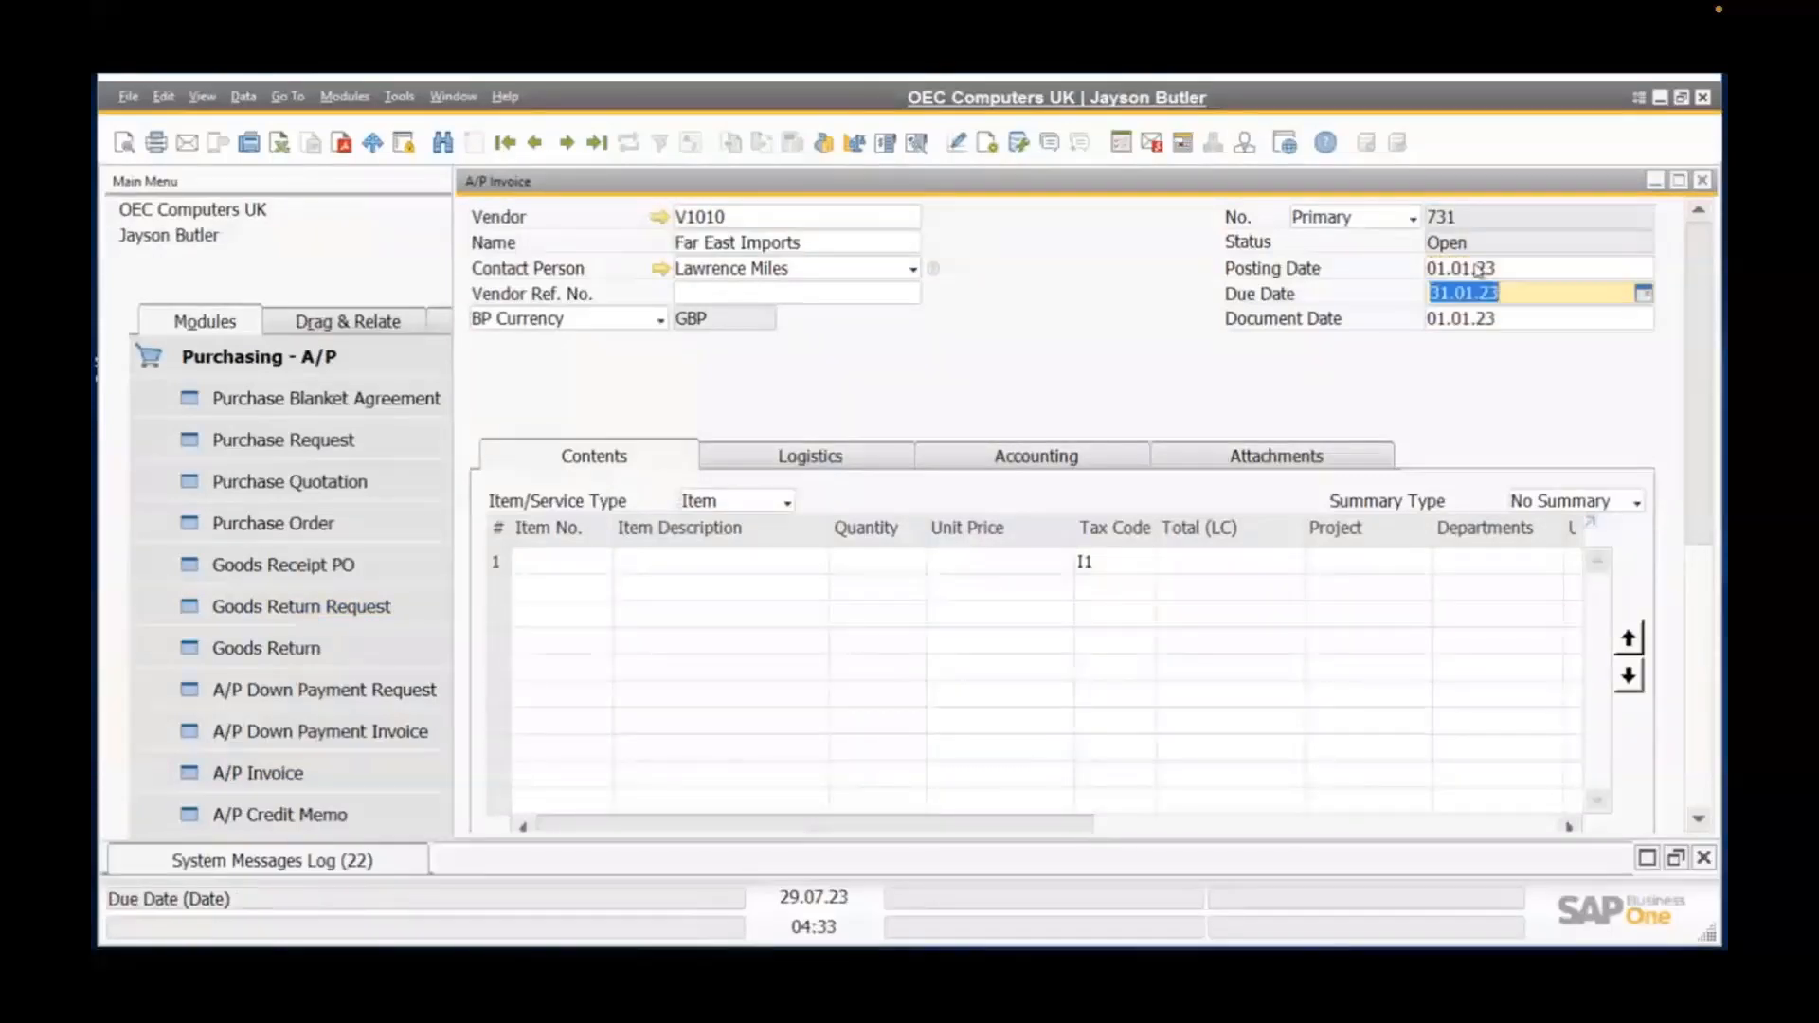
Add item Car4 (Taycan 4S Cross Turismo) to the first invoice line with a unit price of 135220.
click(536, 562)
text(car)
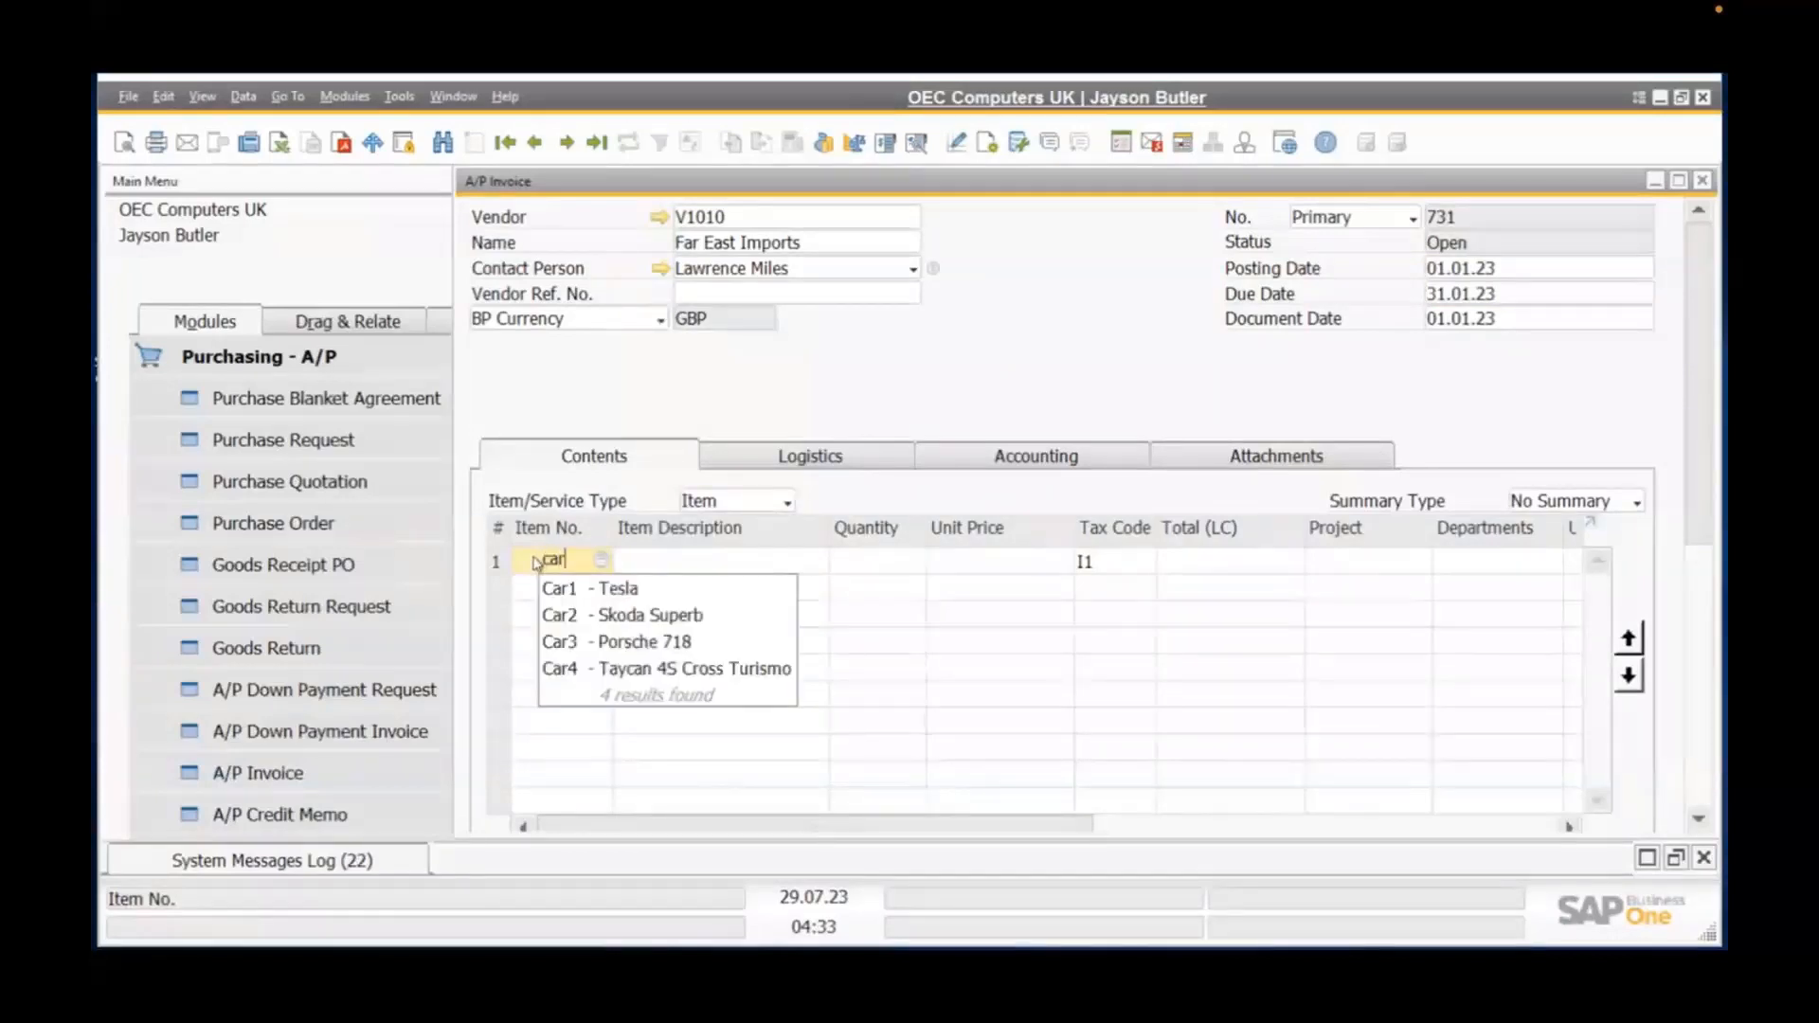
click(568, 668)
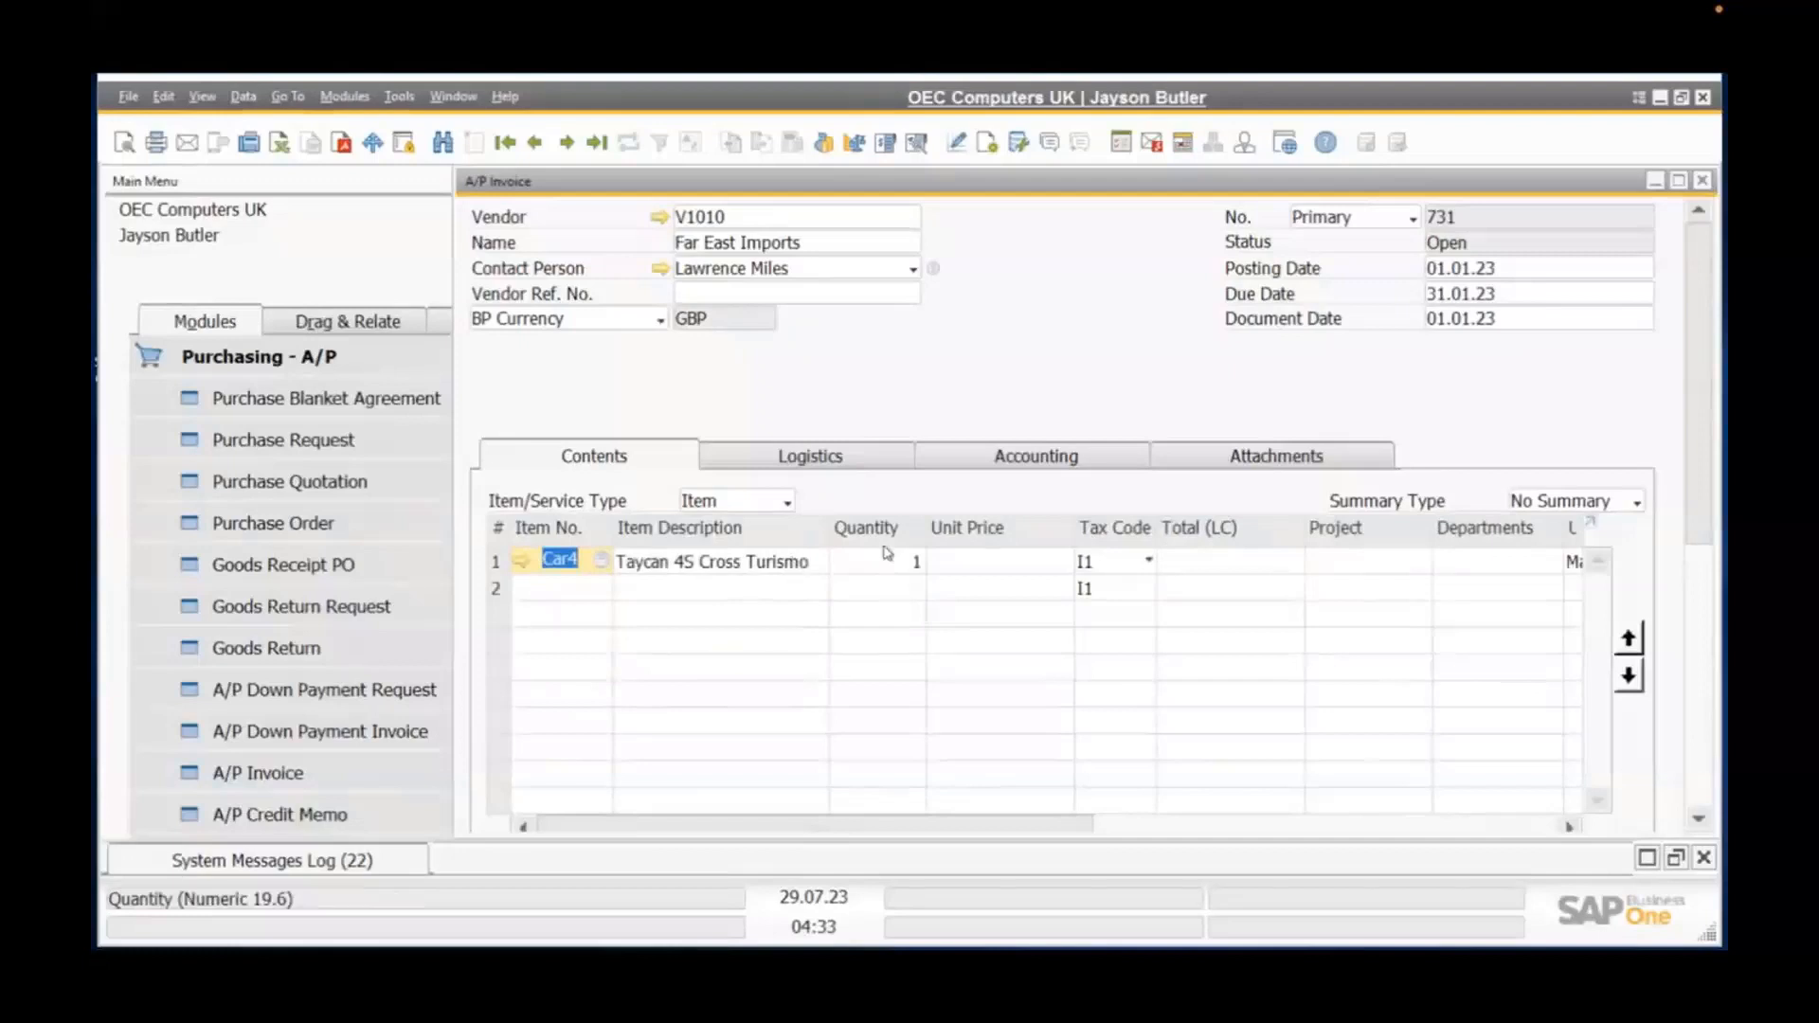
click(986, 566)
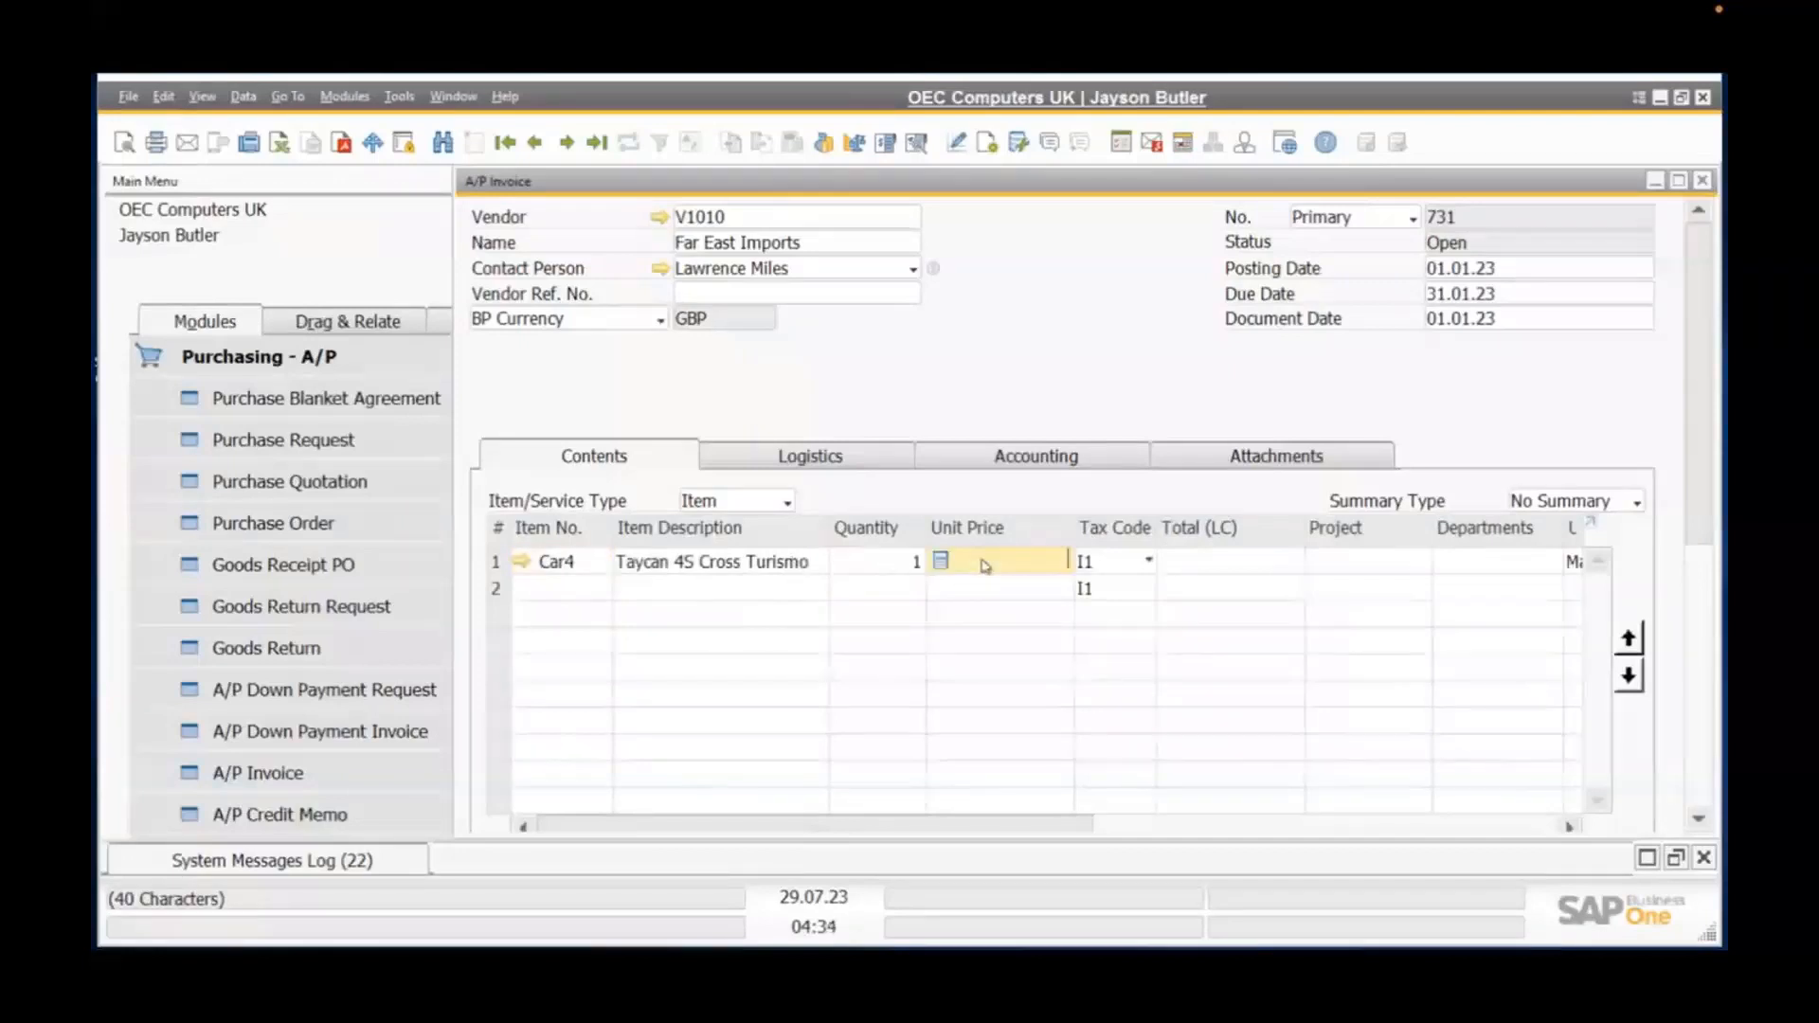
text(135220)
key(Tab)
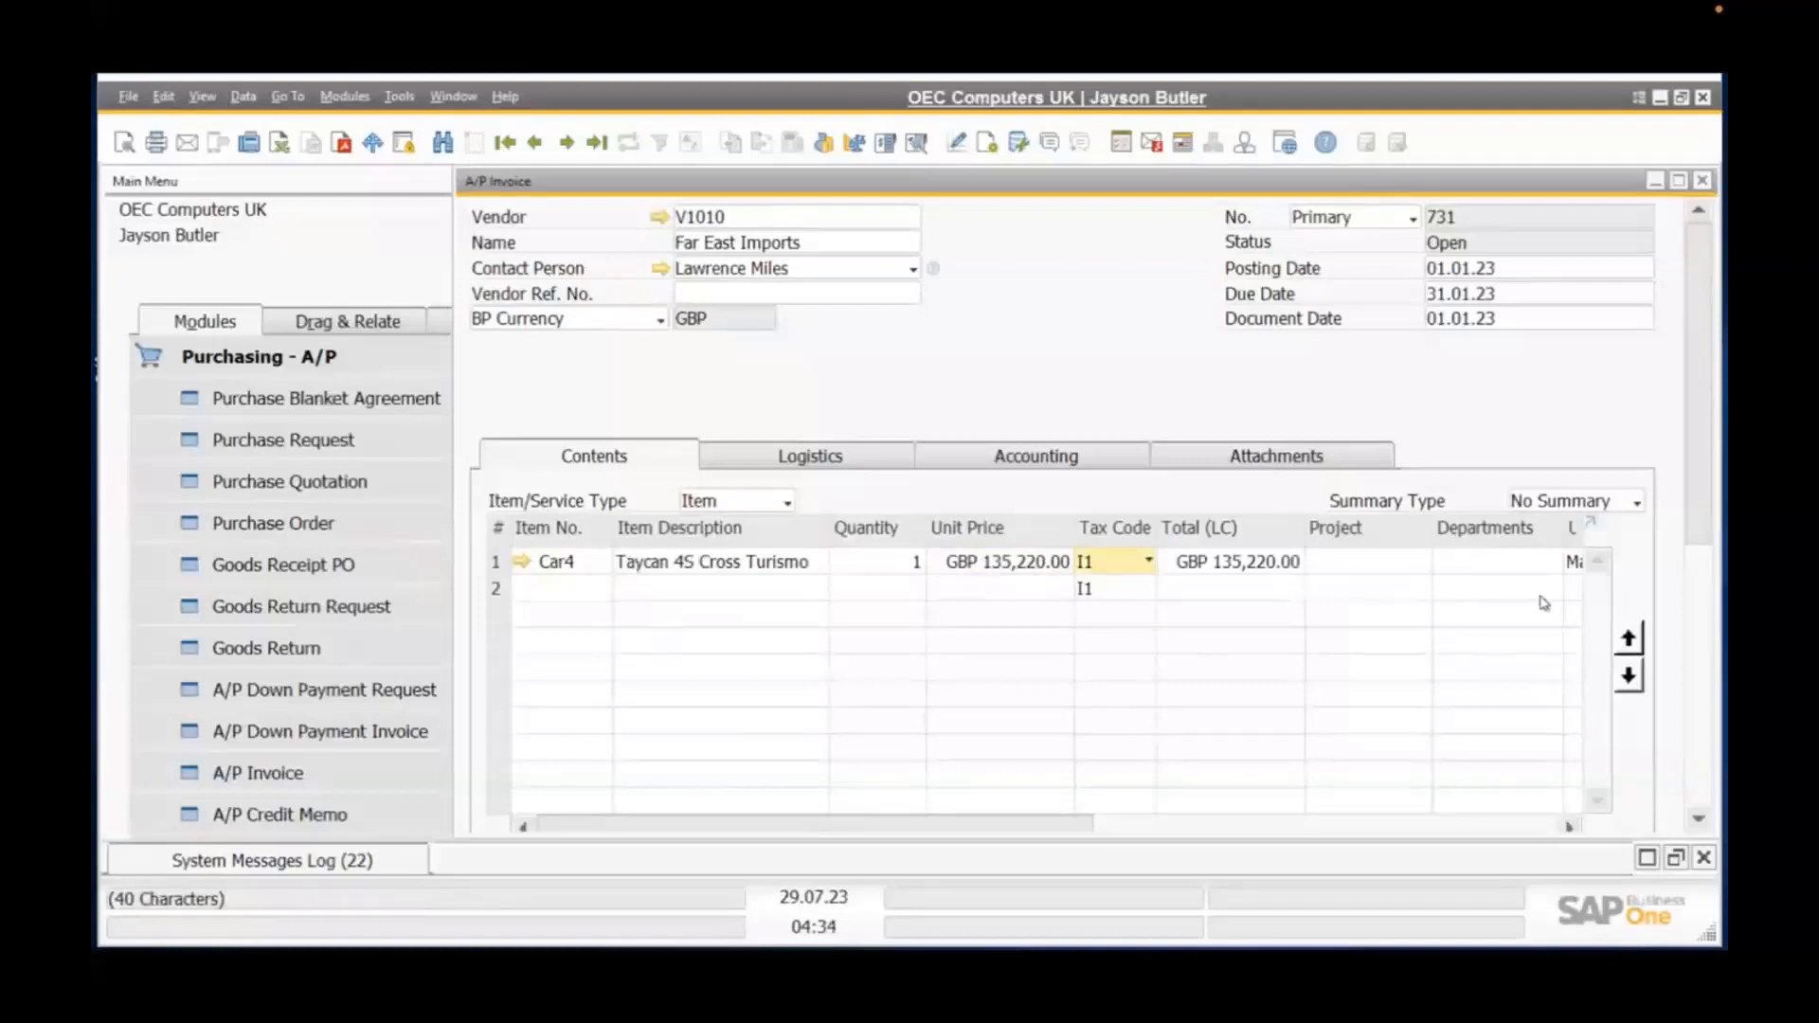
Assign project NSI-C20000 and the 01_Sales department to the Car4 line.
click(1362, 567)
text(NSI)
key(Tab)
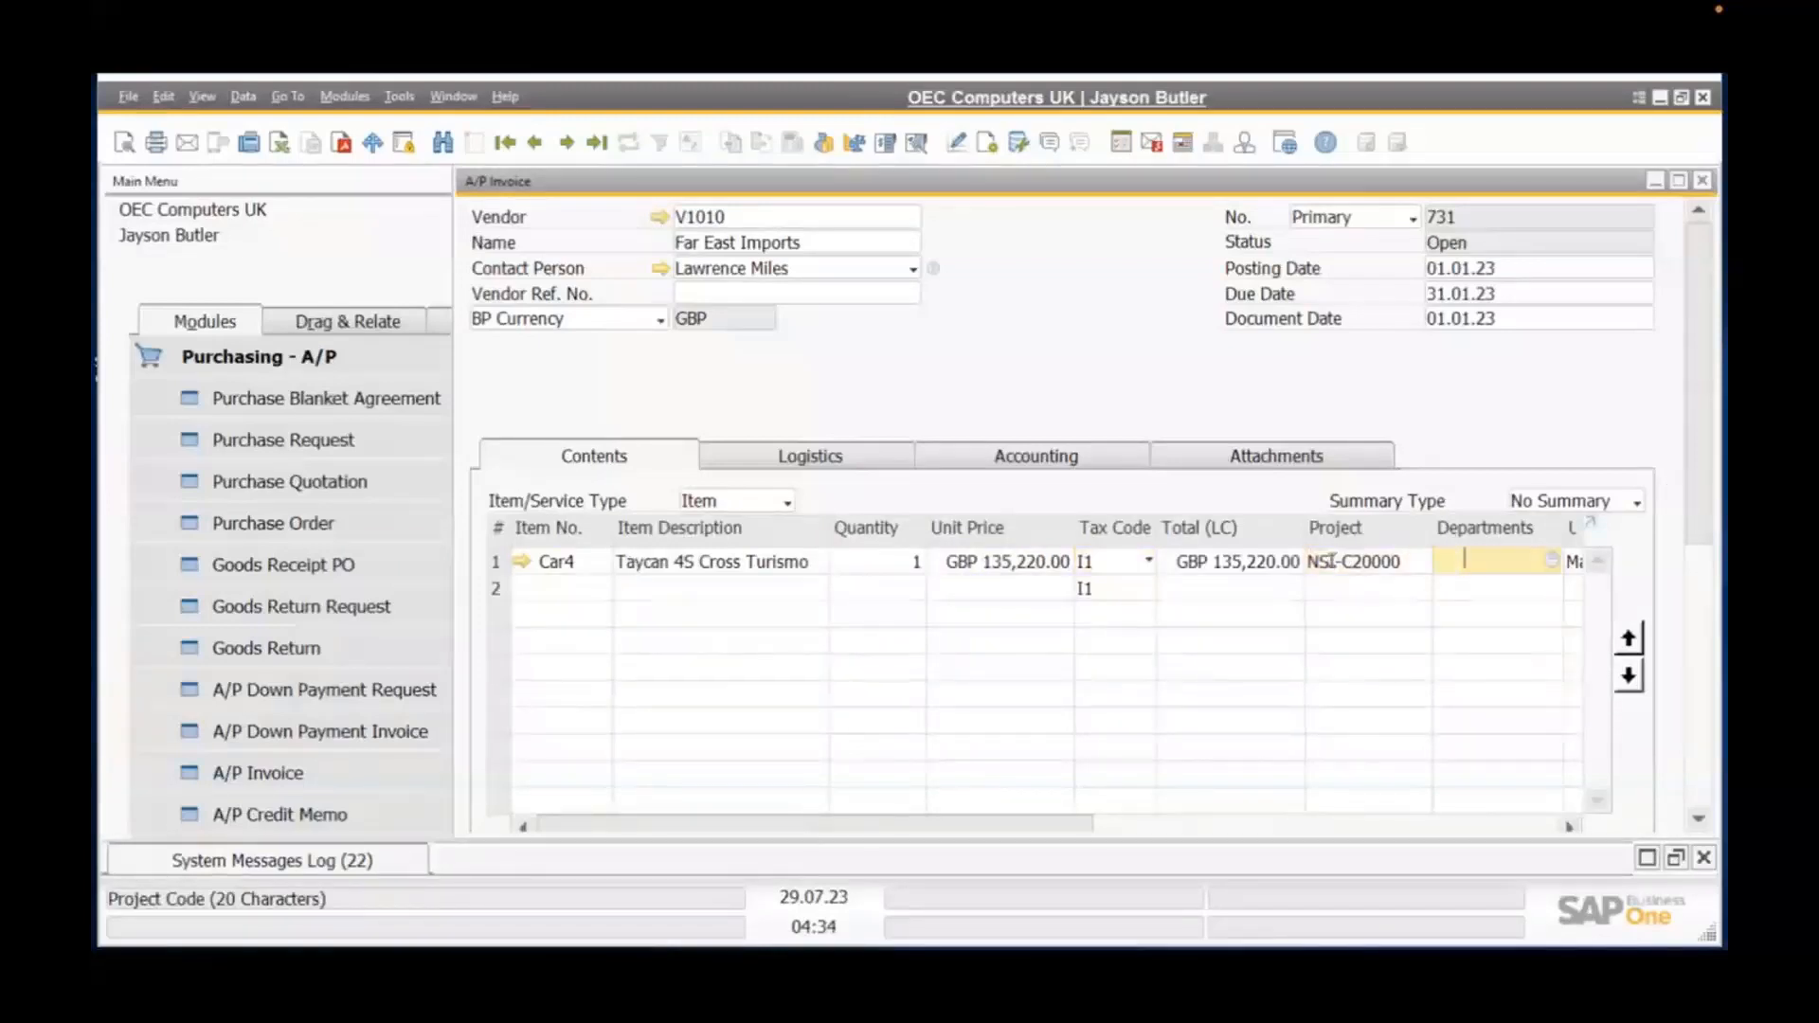
text(01_Sa)
key(Tab)
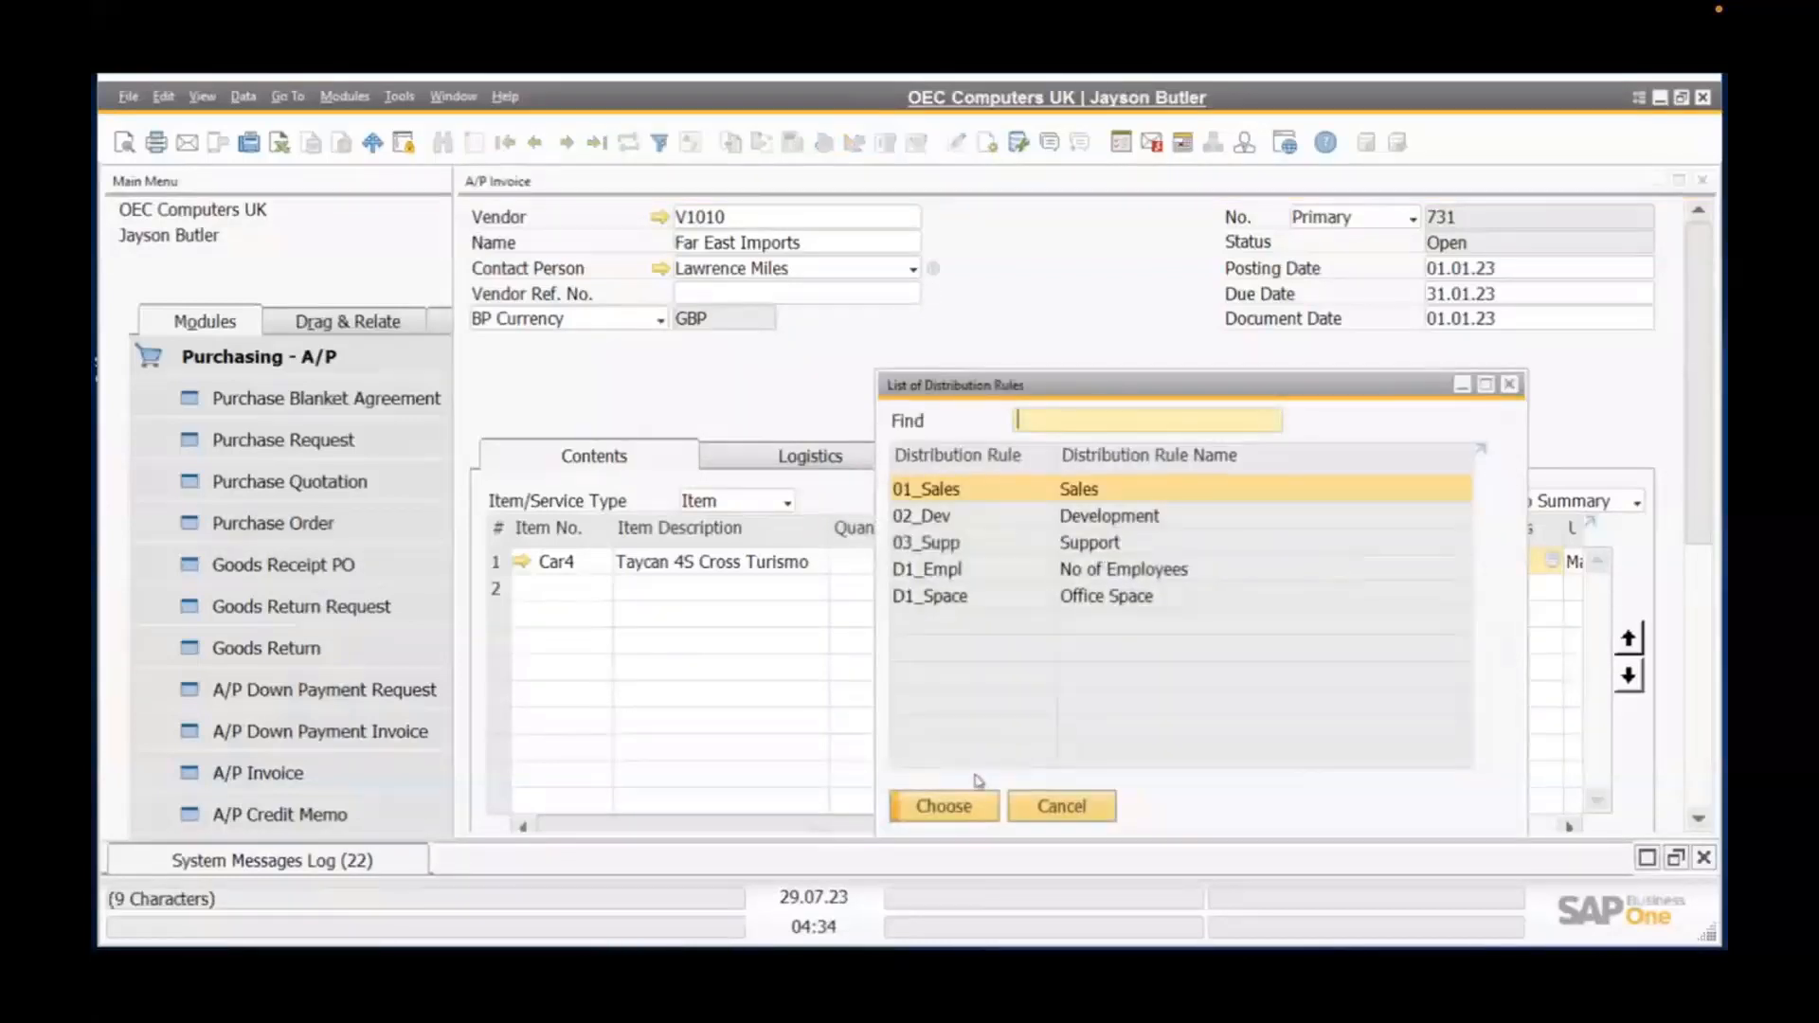
click(944, 805)
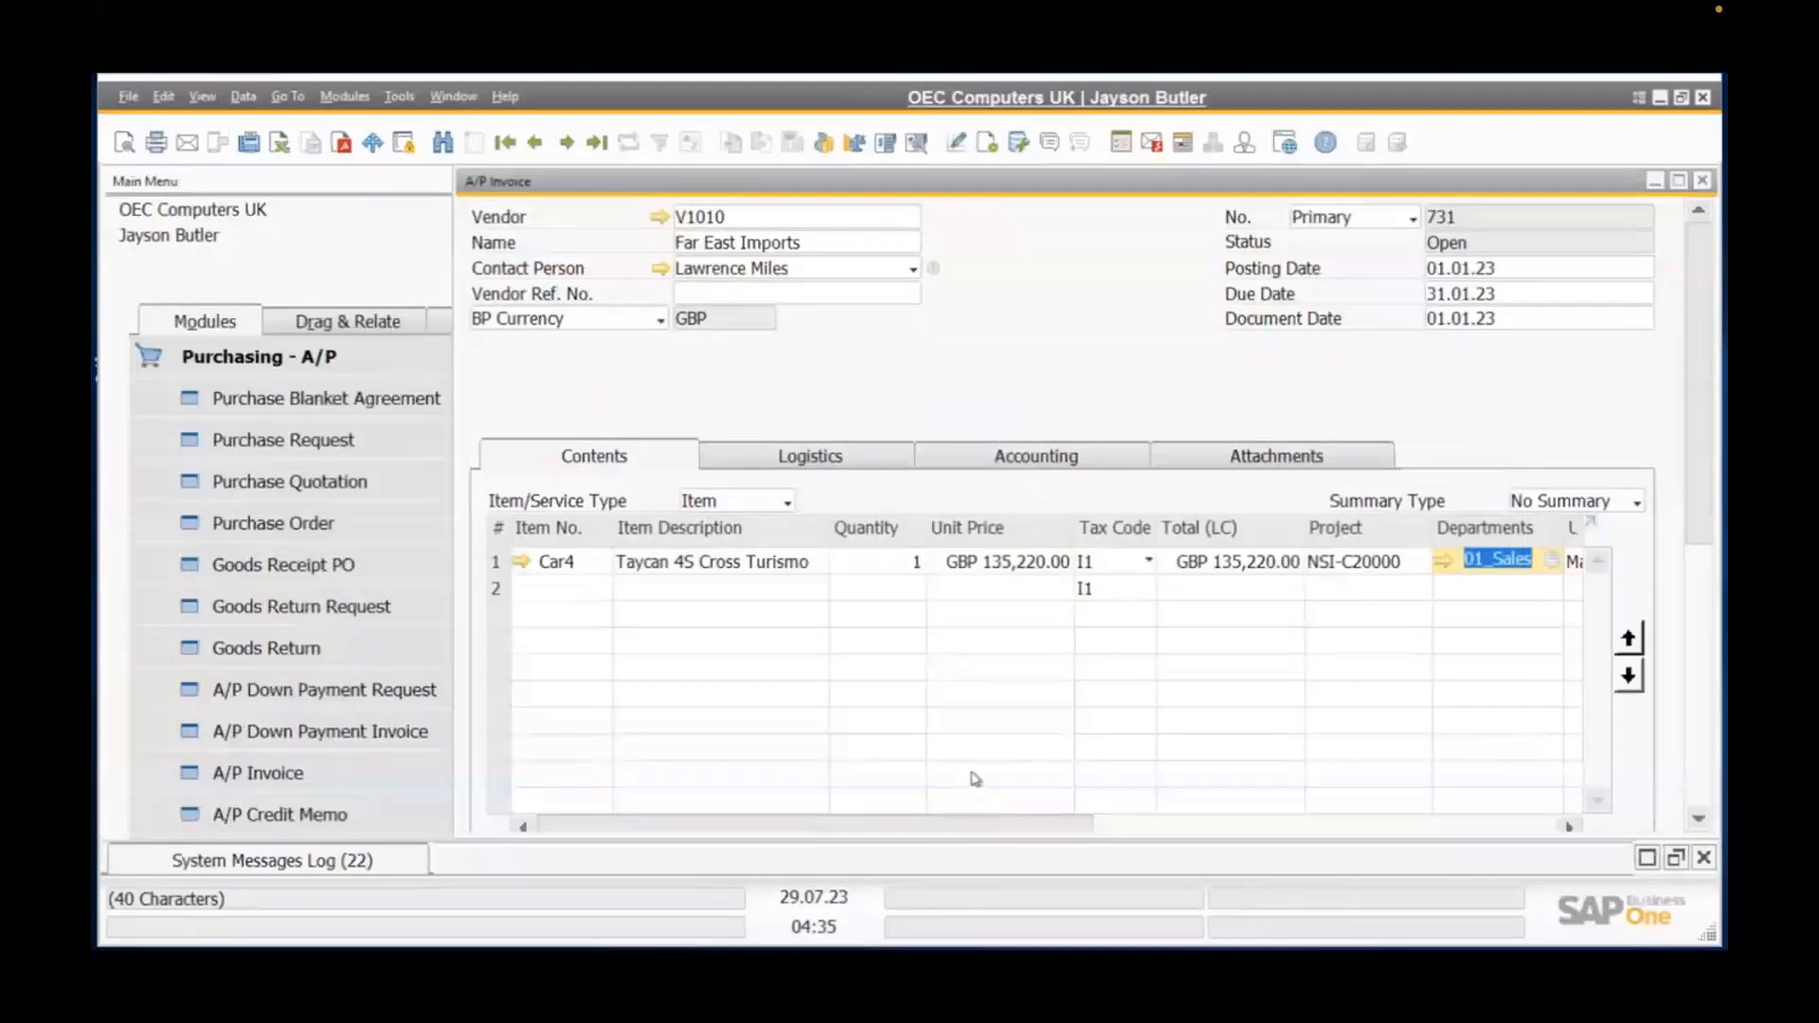
Post the A/P invoice with the Add & View option and accept that it cannot be changed.
drag(1702, 478, 1721, 742)
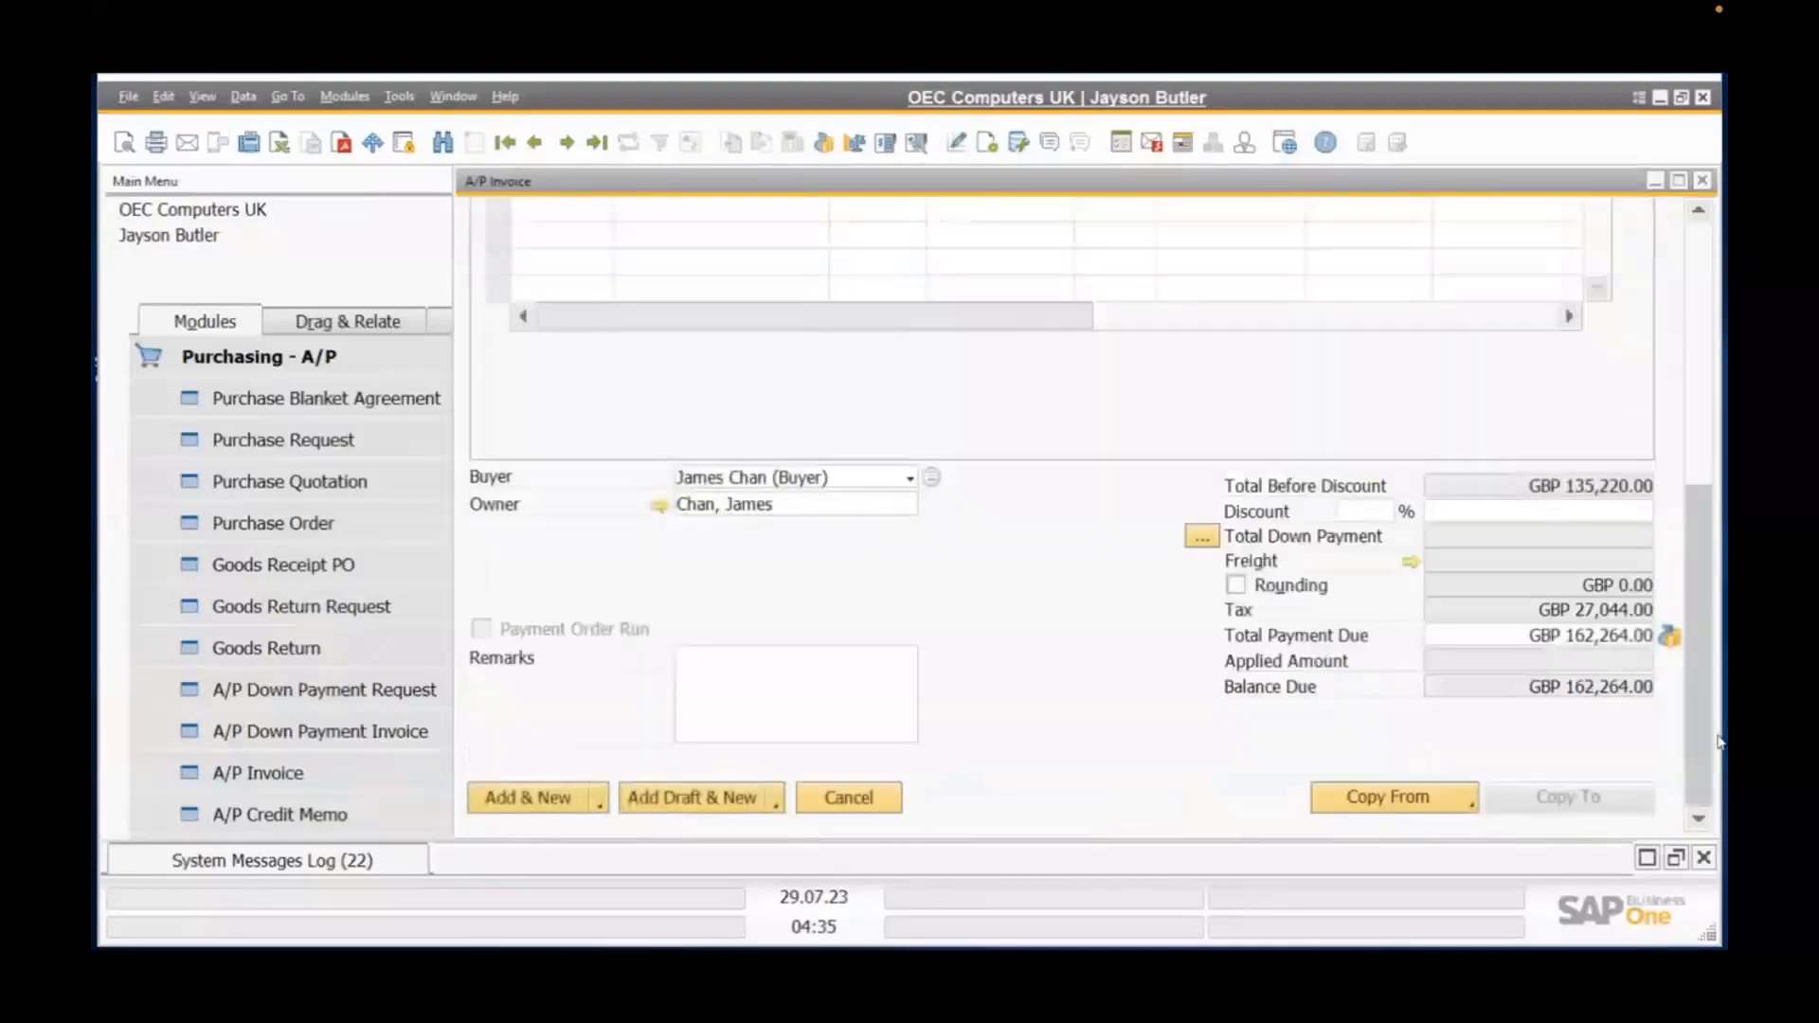
click(598, 802)
click(531, 742)
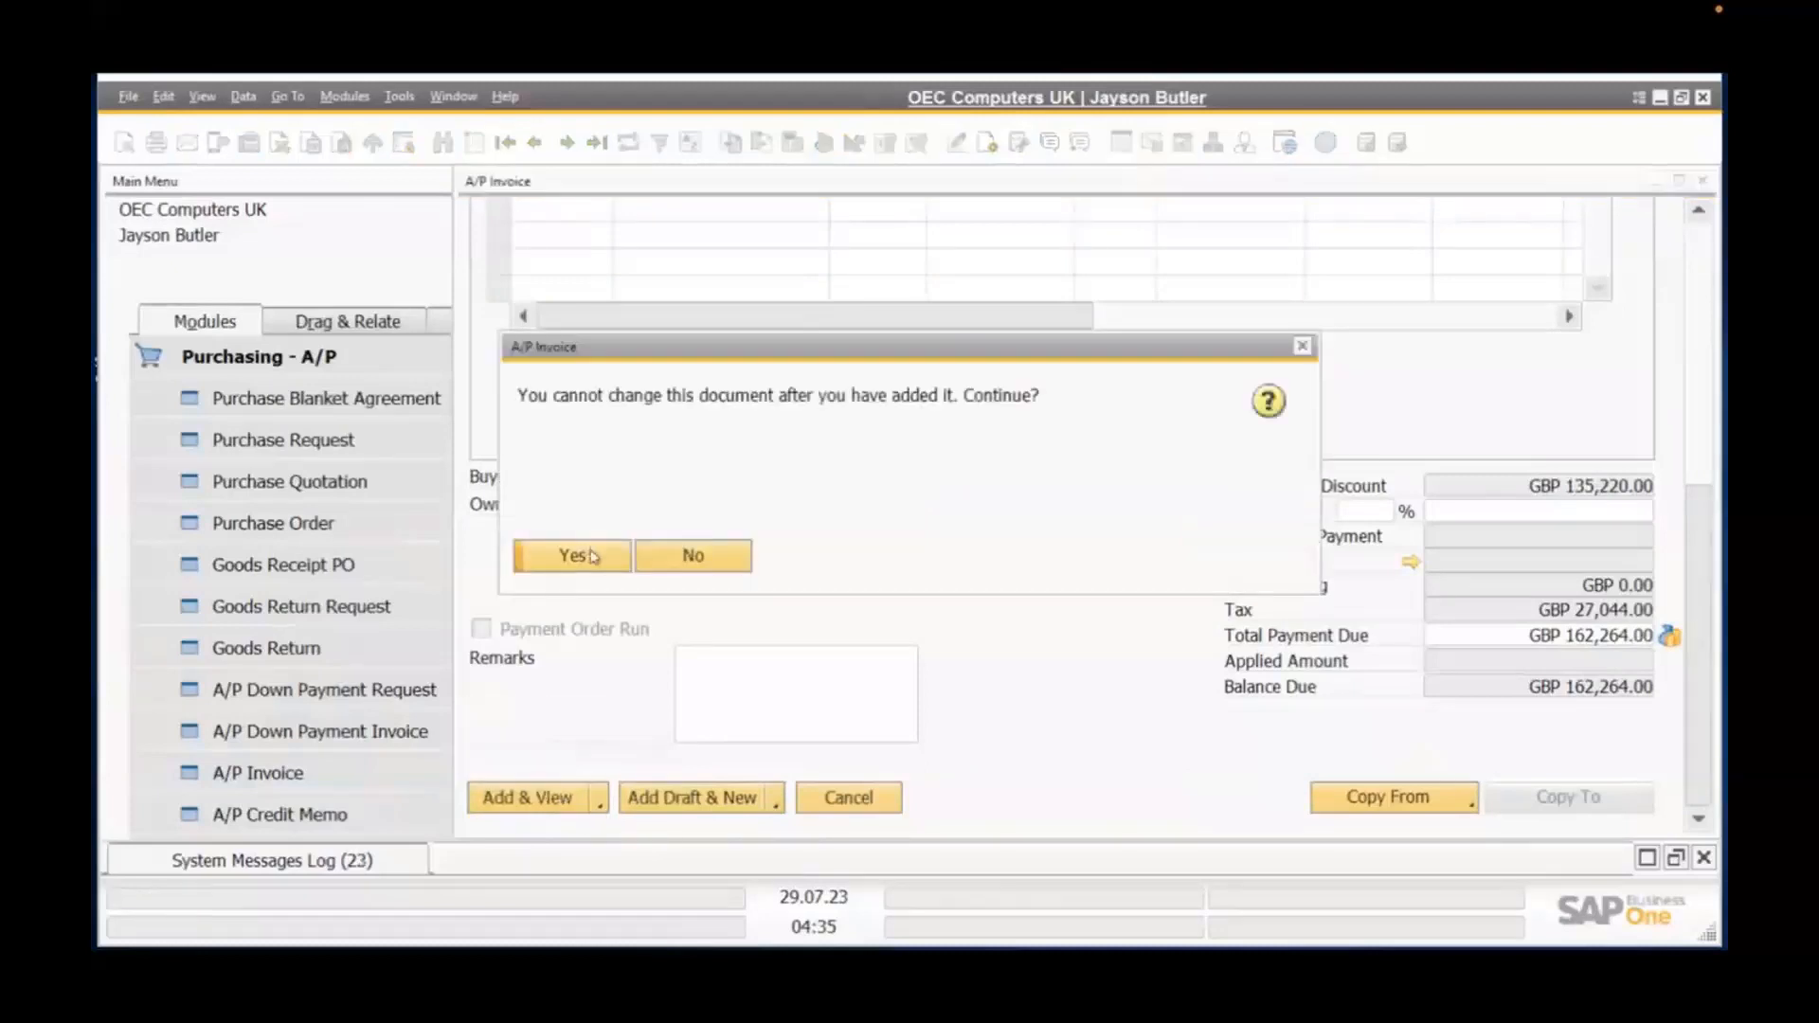
click(595, 556)
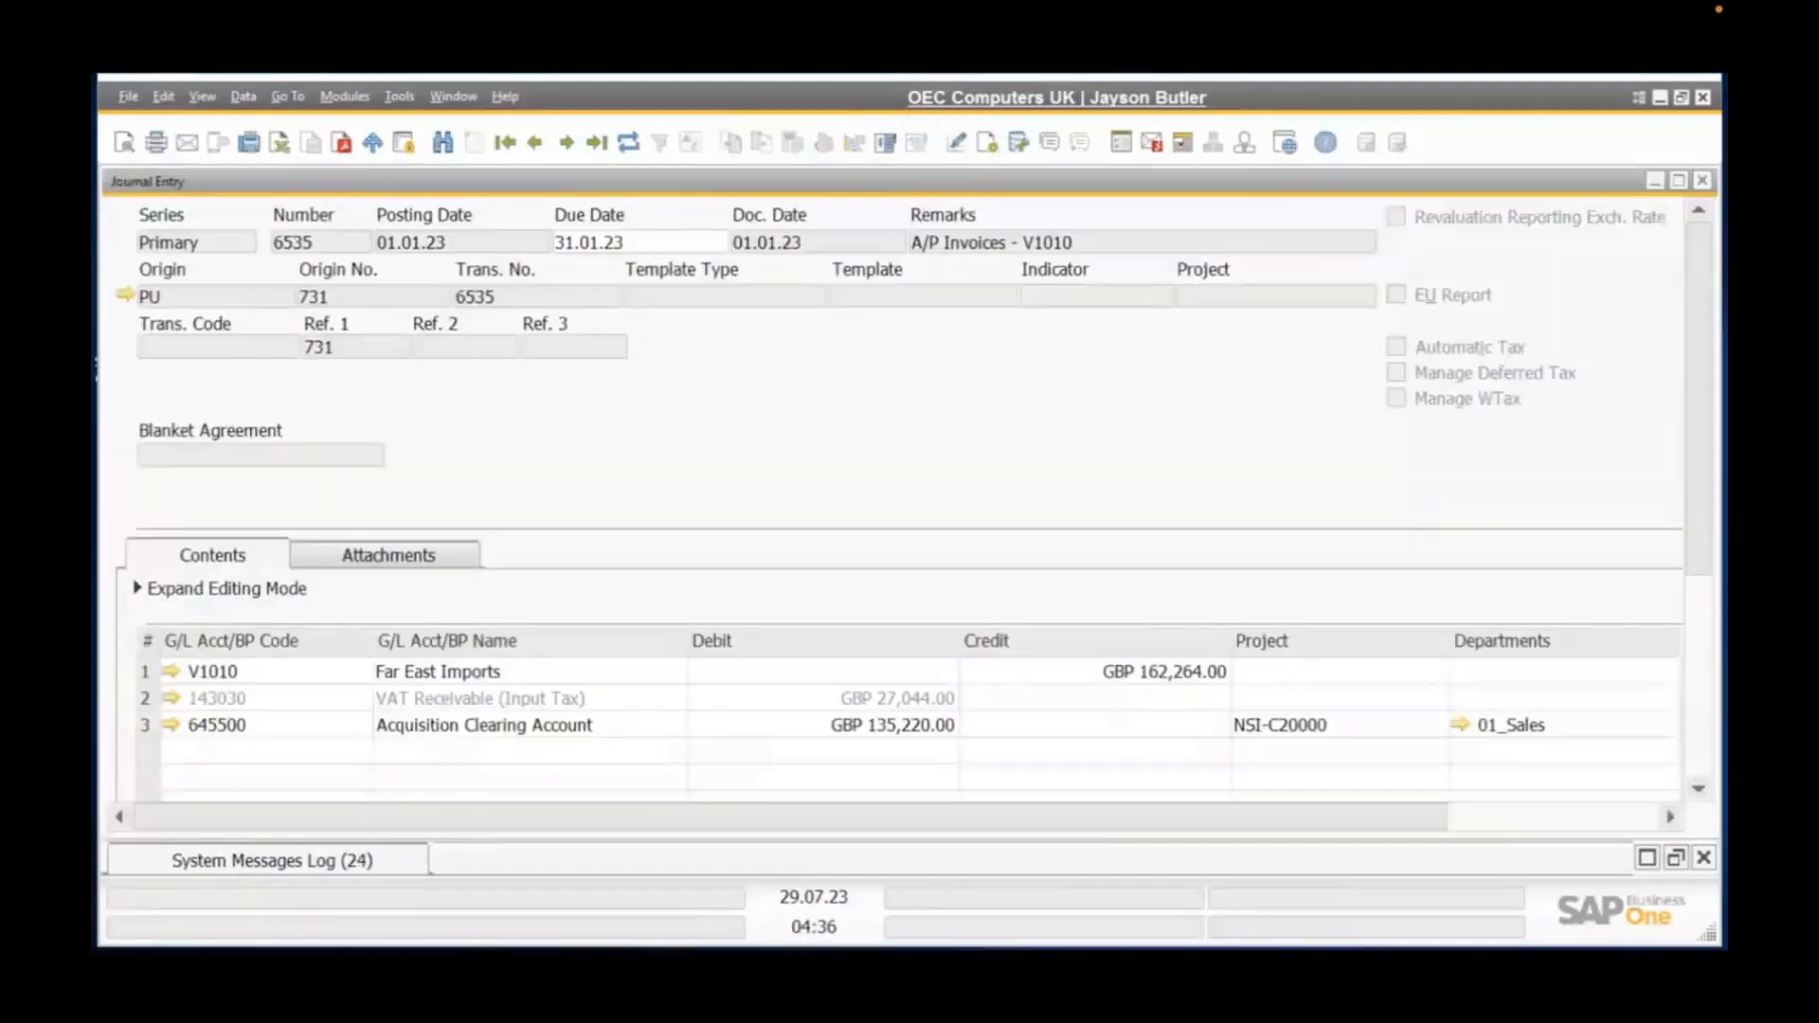
Advance from the invoice's journal entry to the capitalization entry and inspect its originating capitalization document.
click(569, 144)
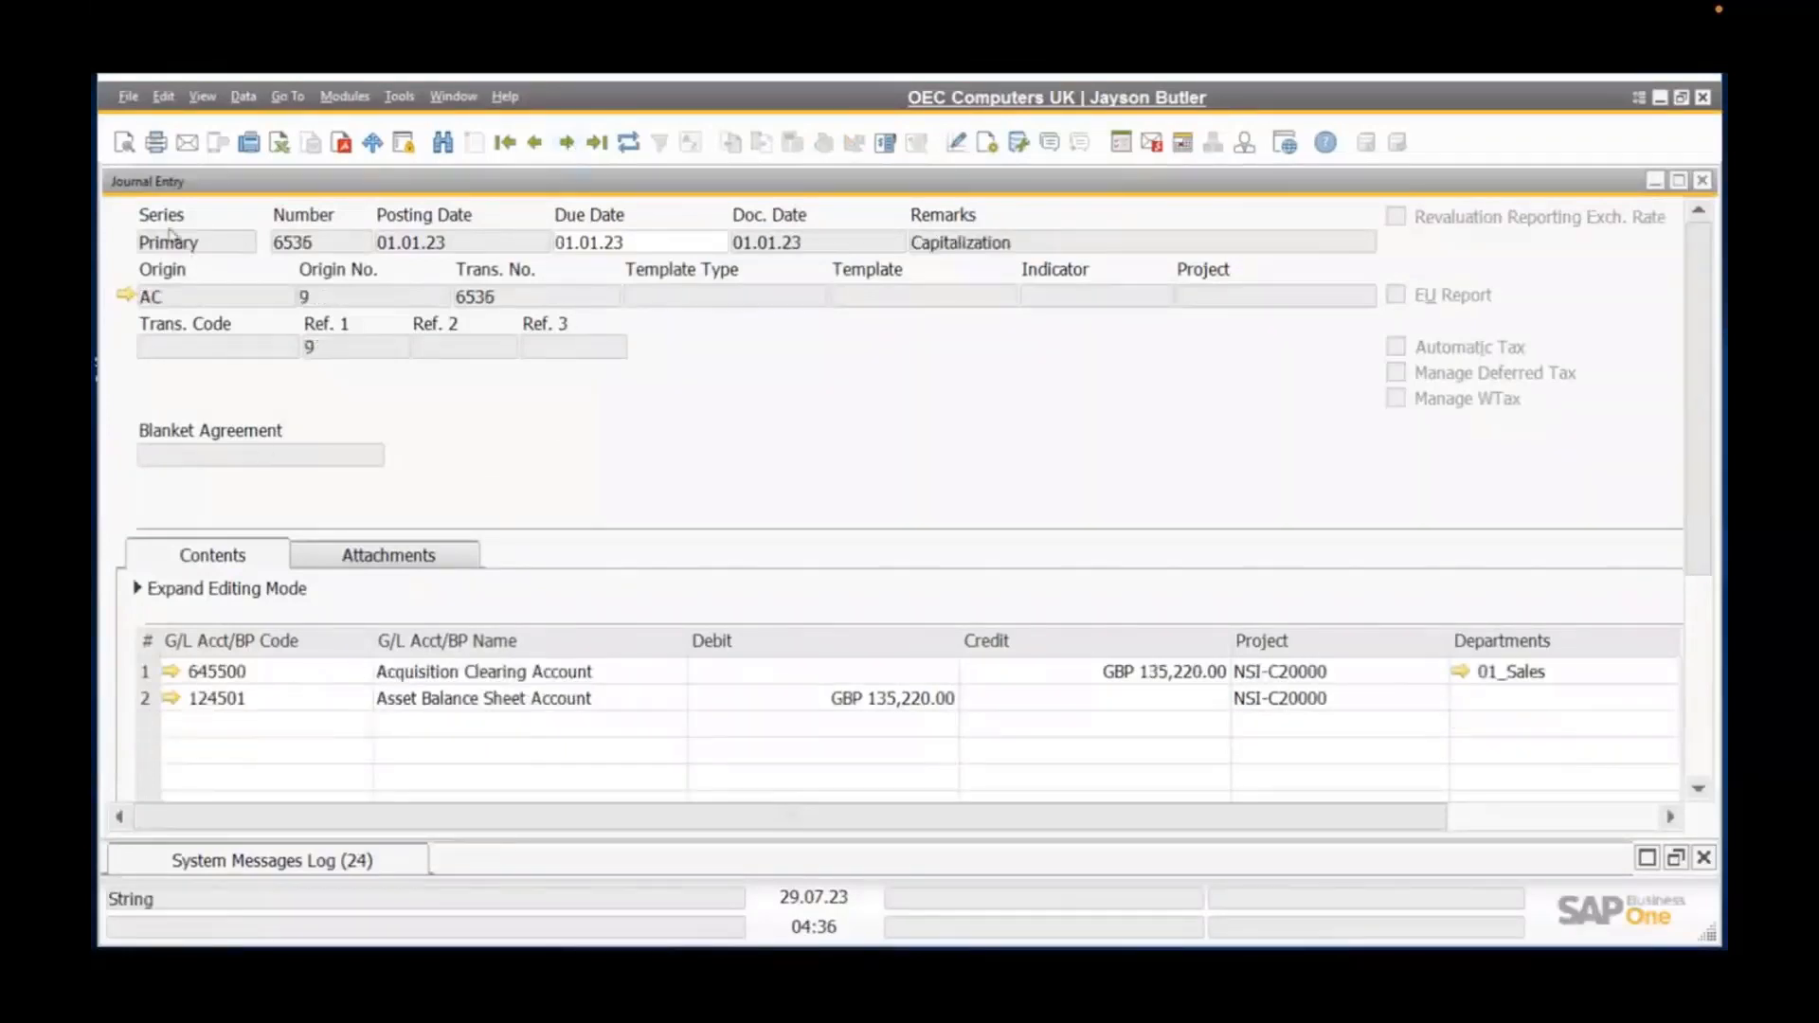
click(127, 295)
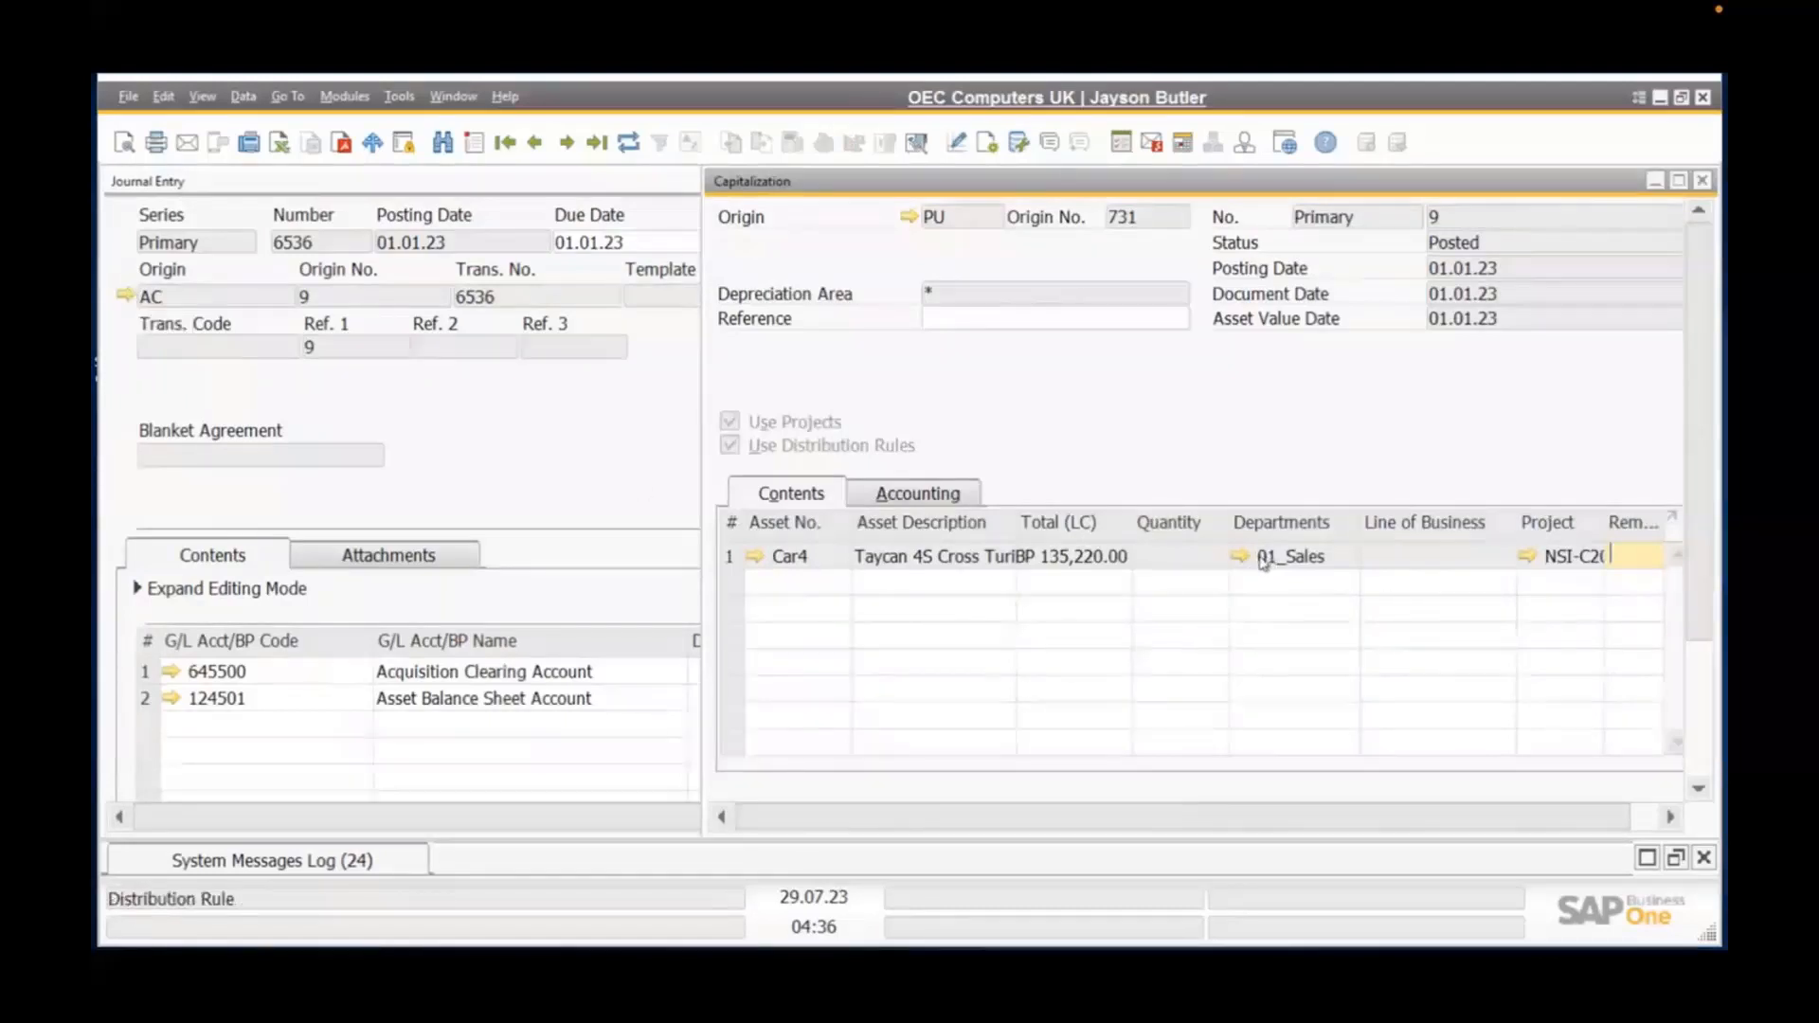
click(1702, 180)
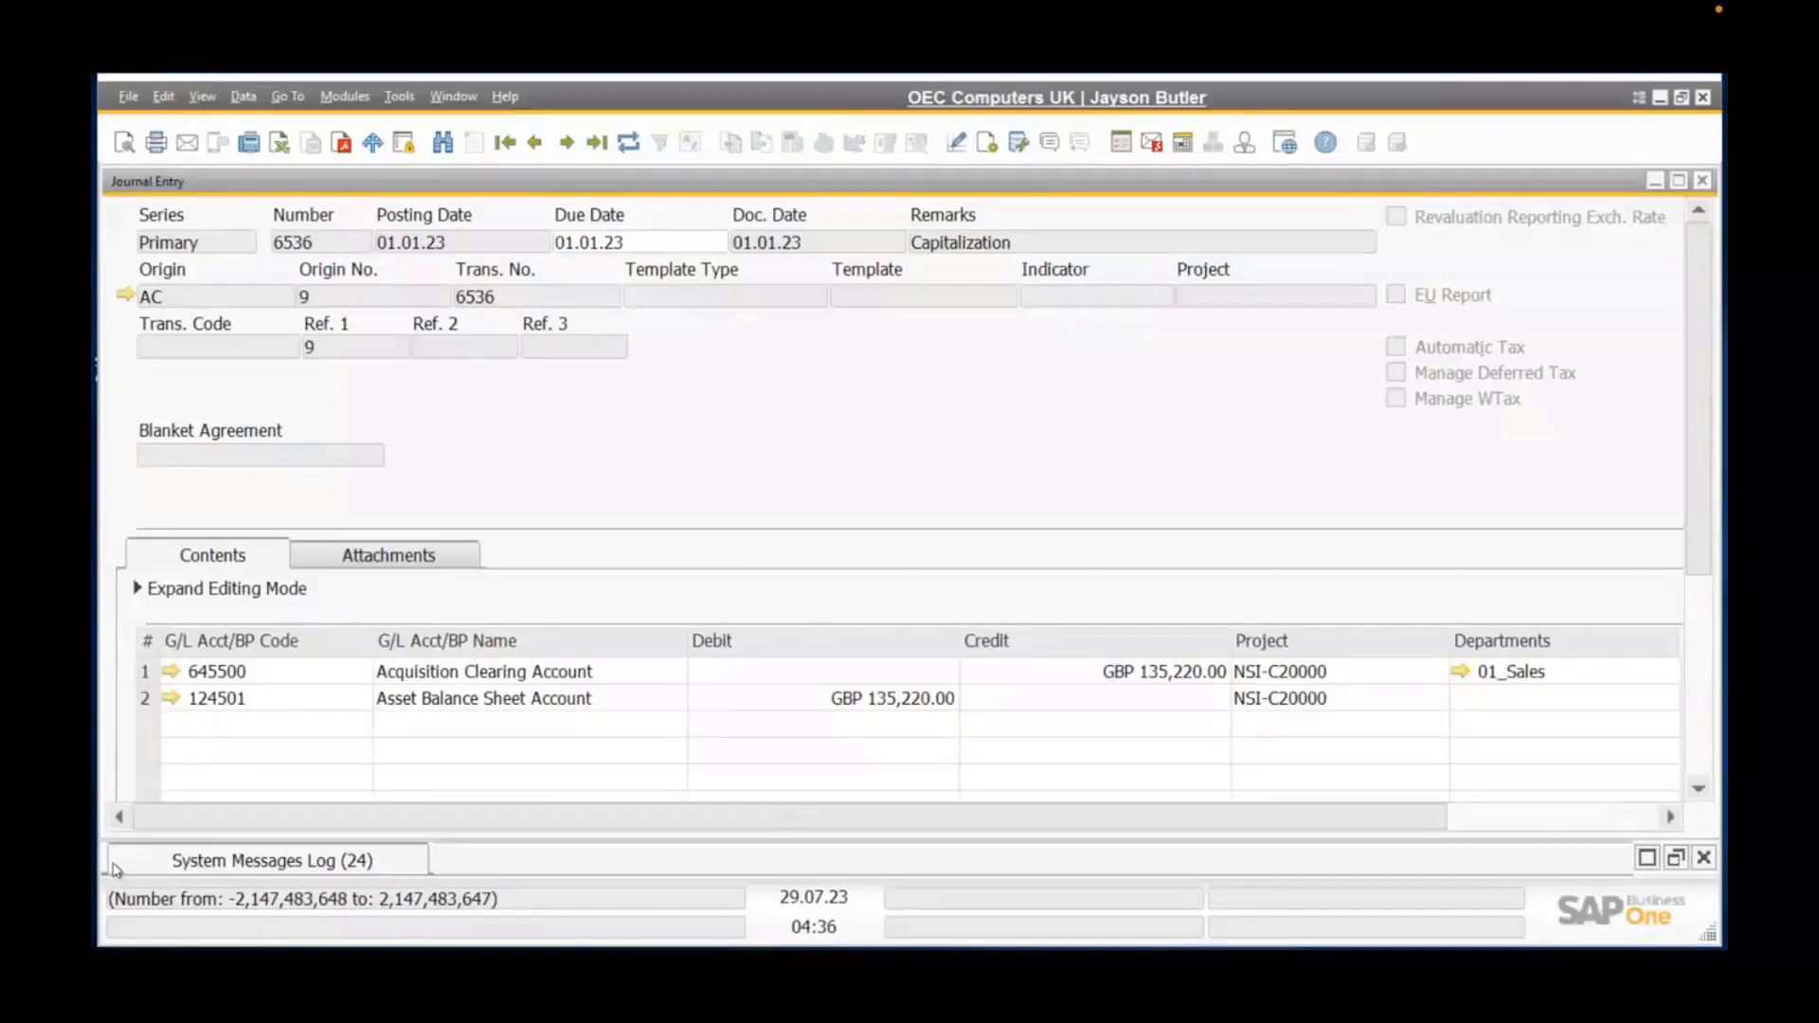
Examine the entry's Acquisition Clearing and Asset Balance Sheet accounts, and close the journal entry and invoice.
click(172, 672)
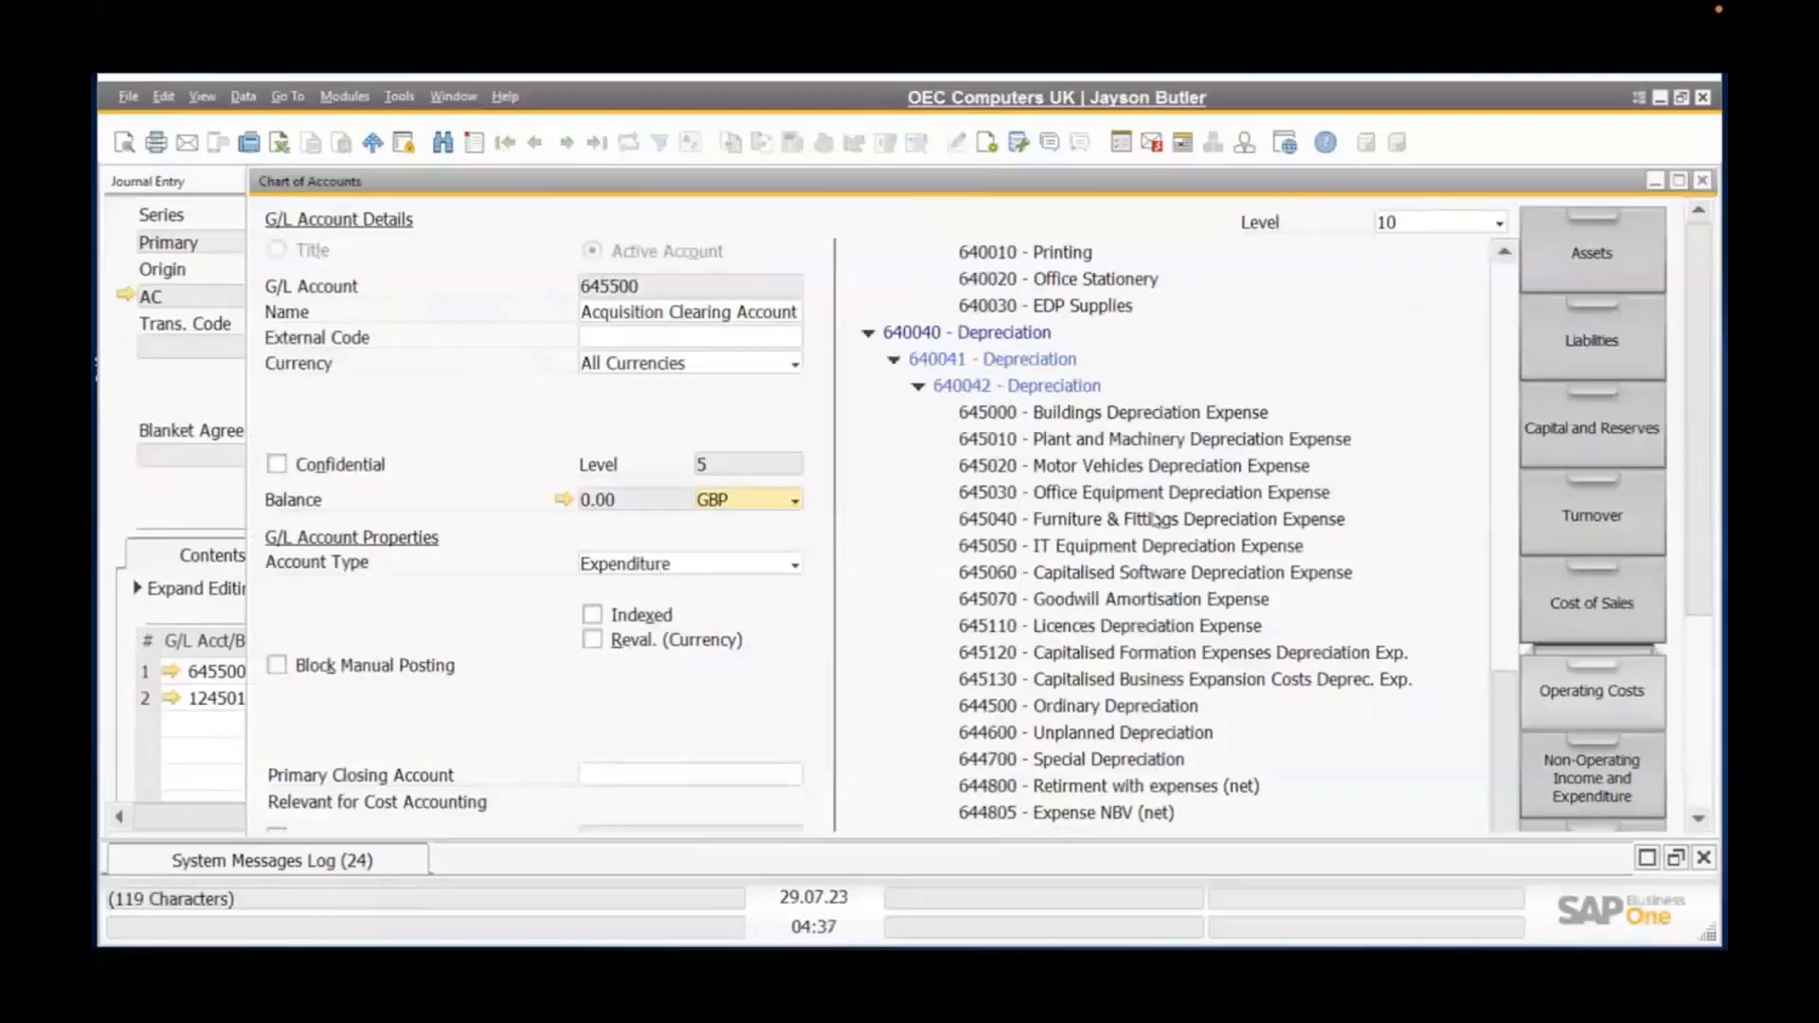
click(1701, 181)
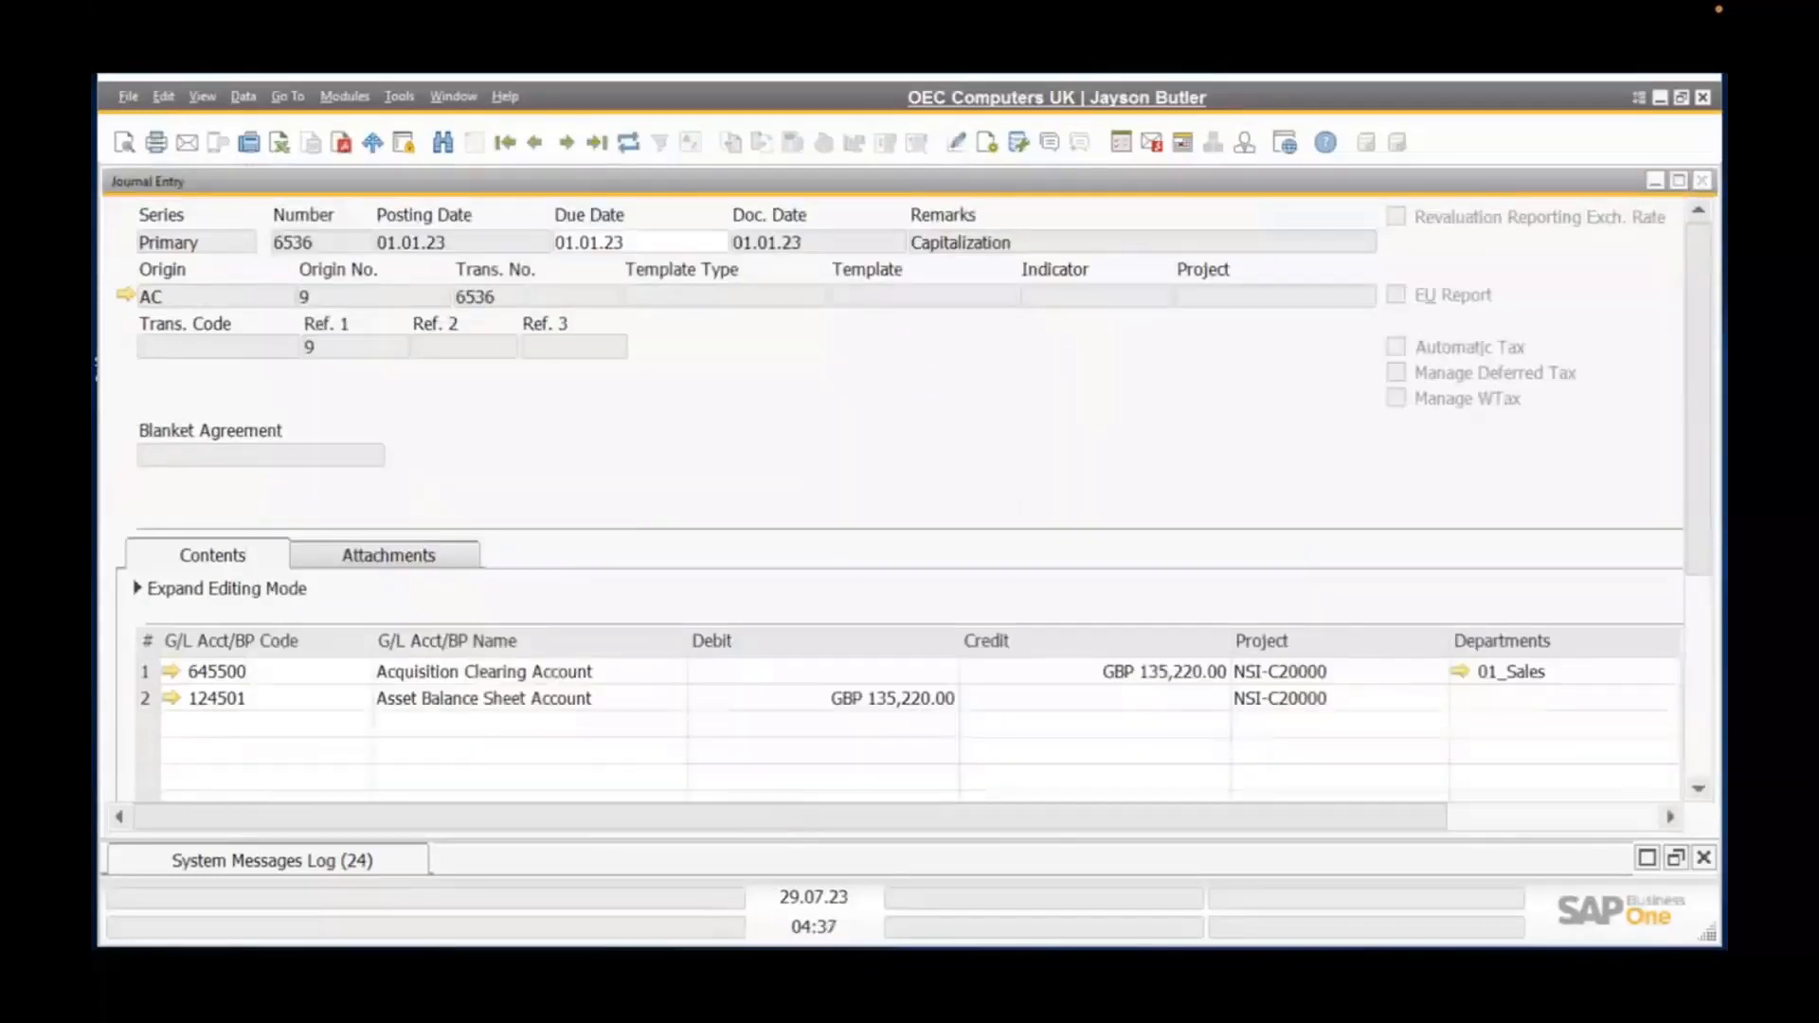
click(171, 699)
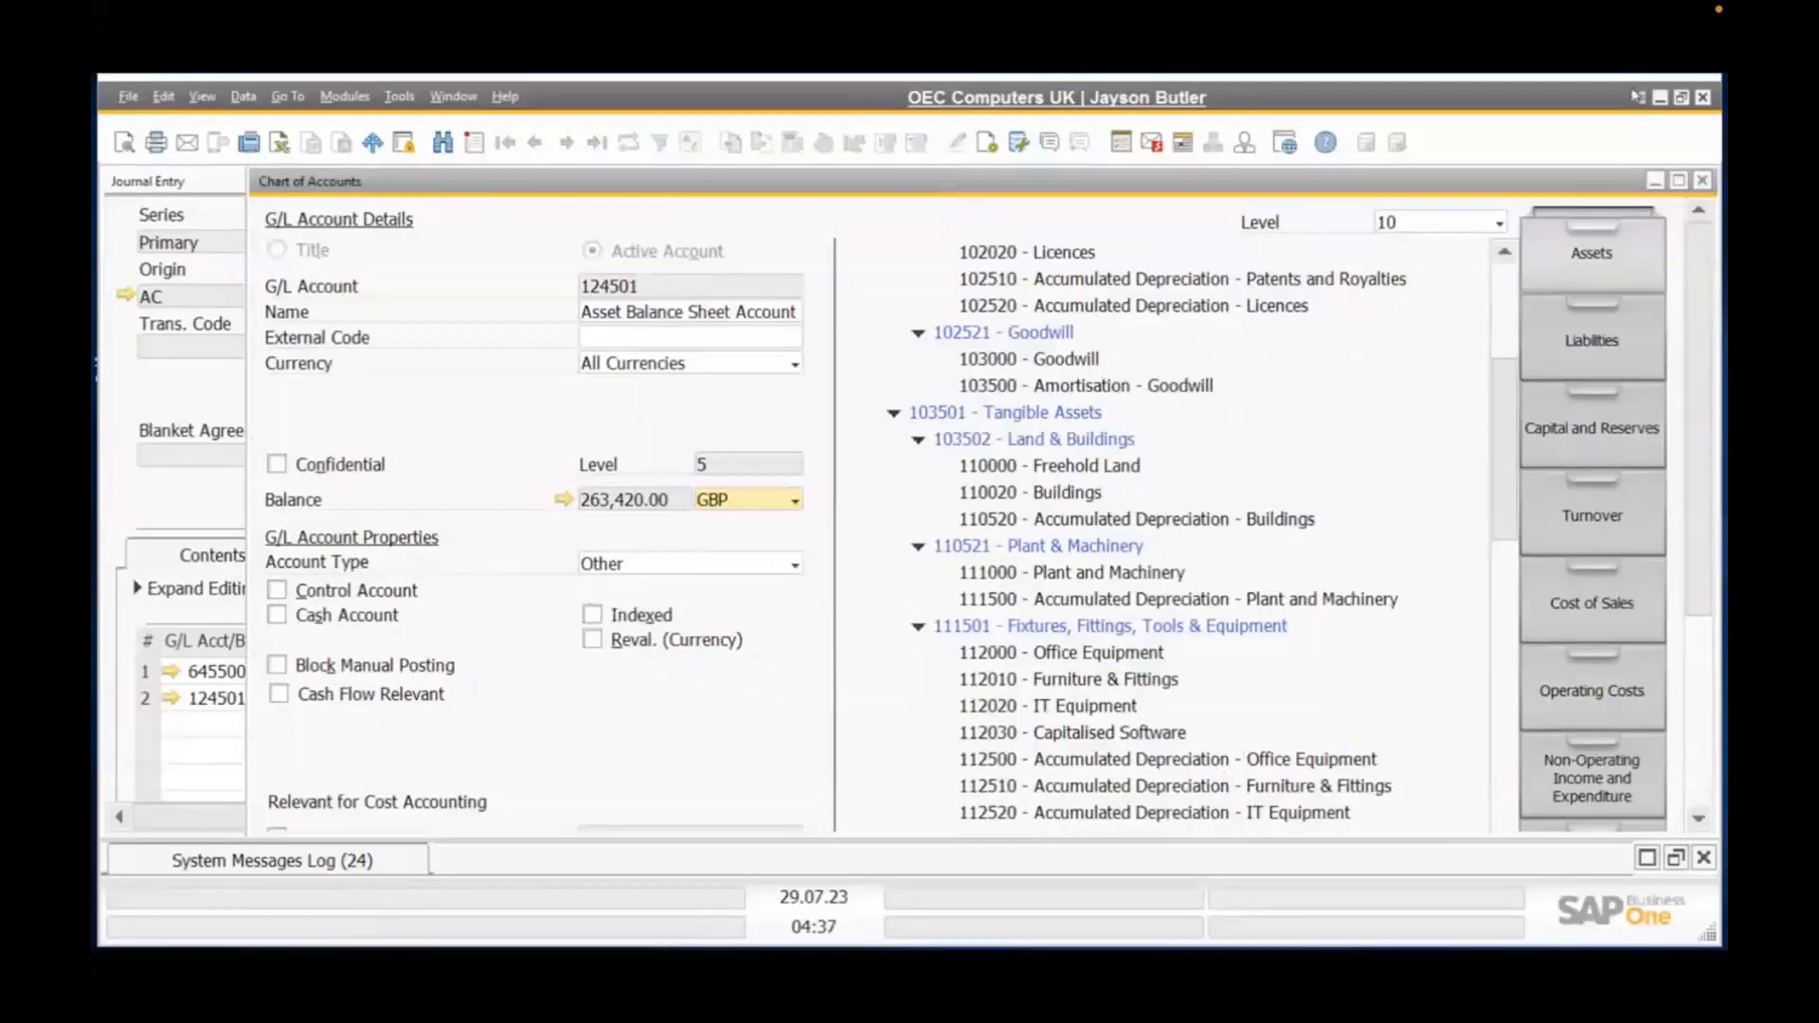
click(1703, 180)
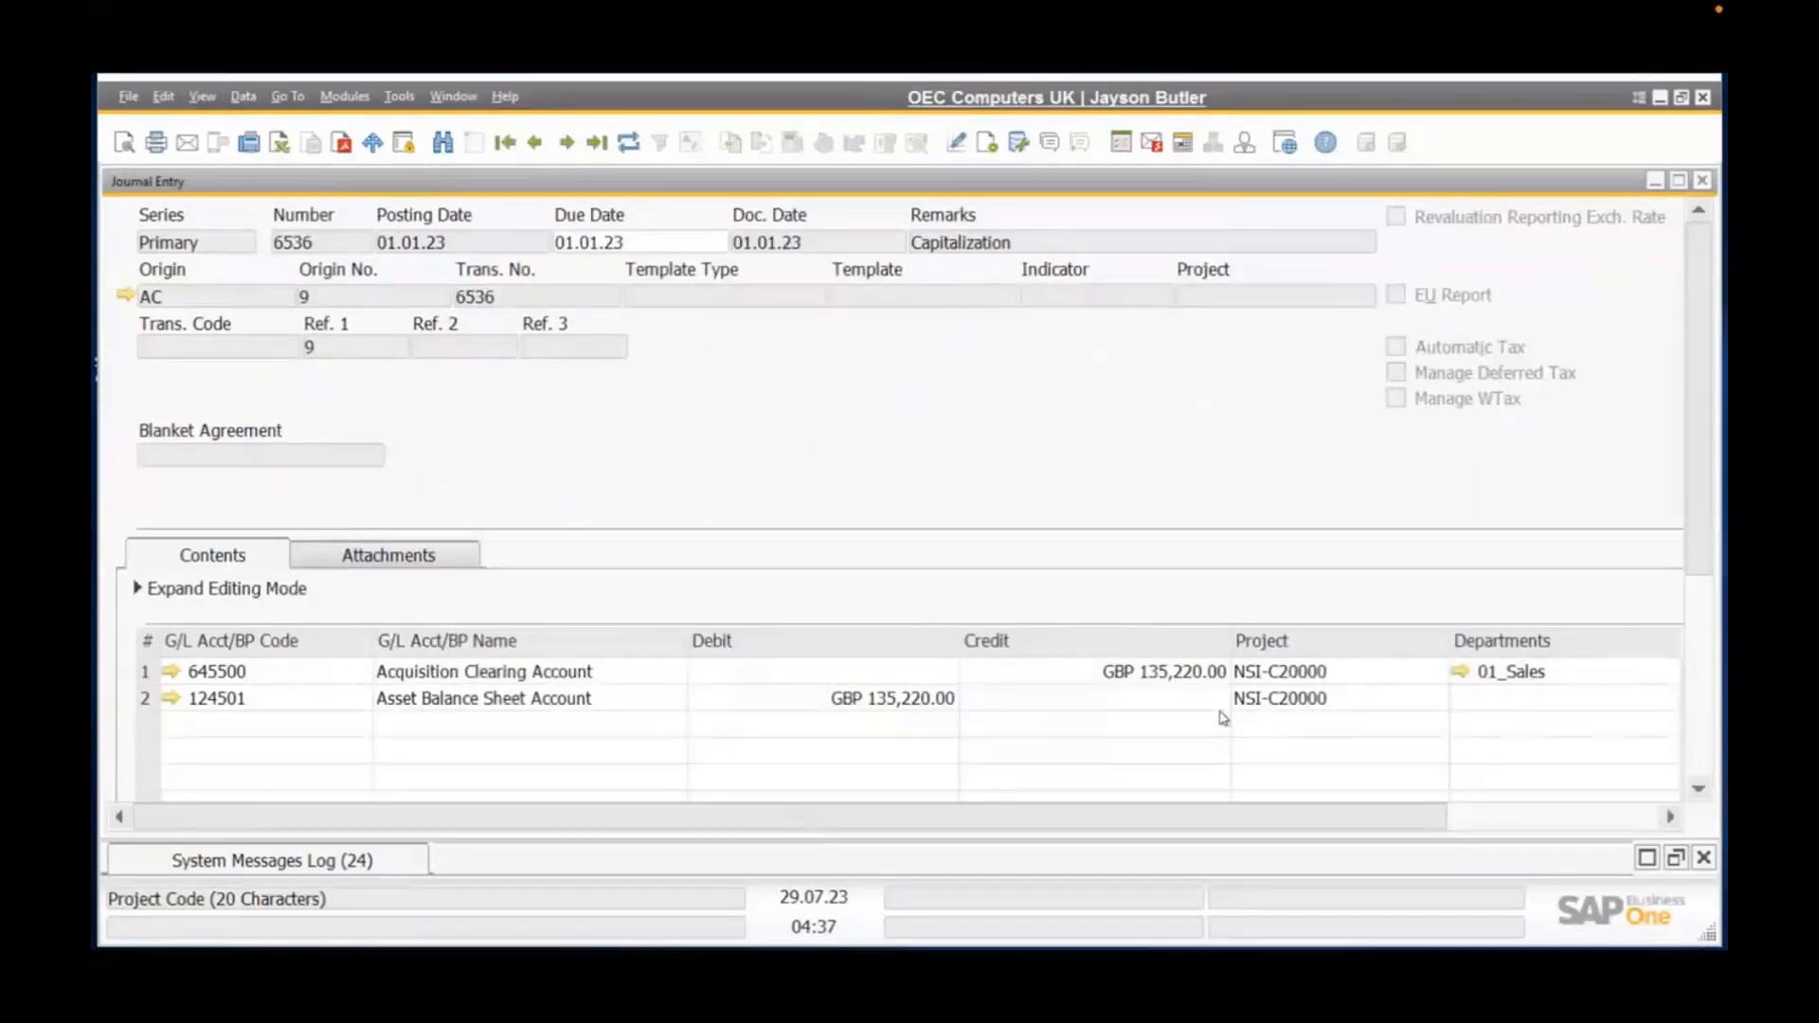
click(1703, 181)
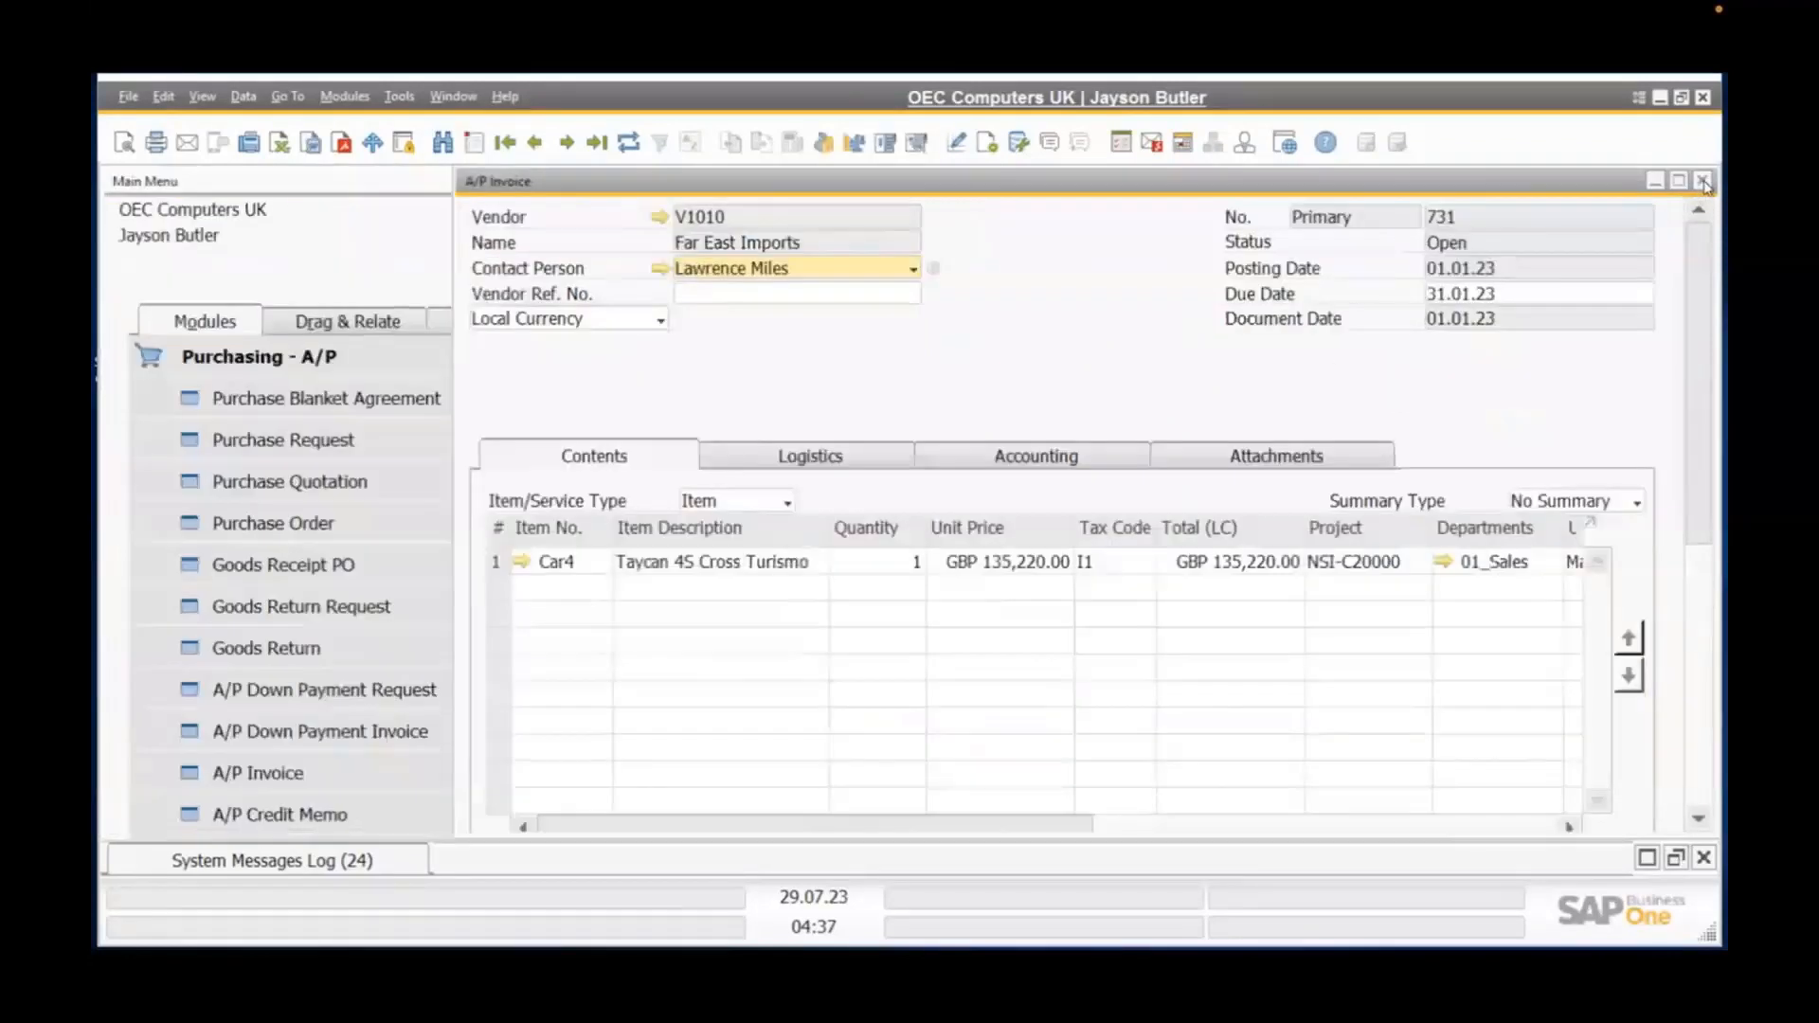
click(1703, 181)
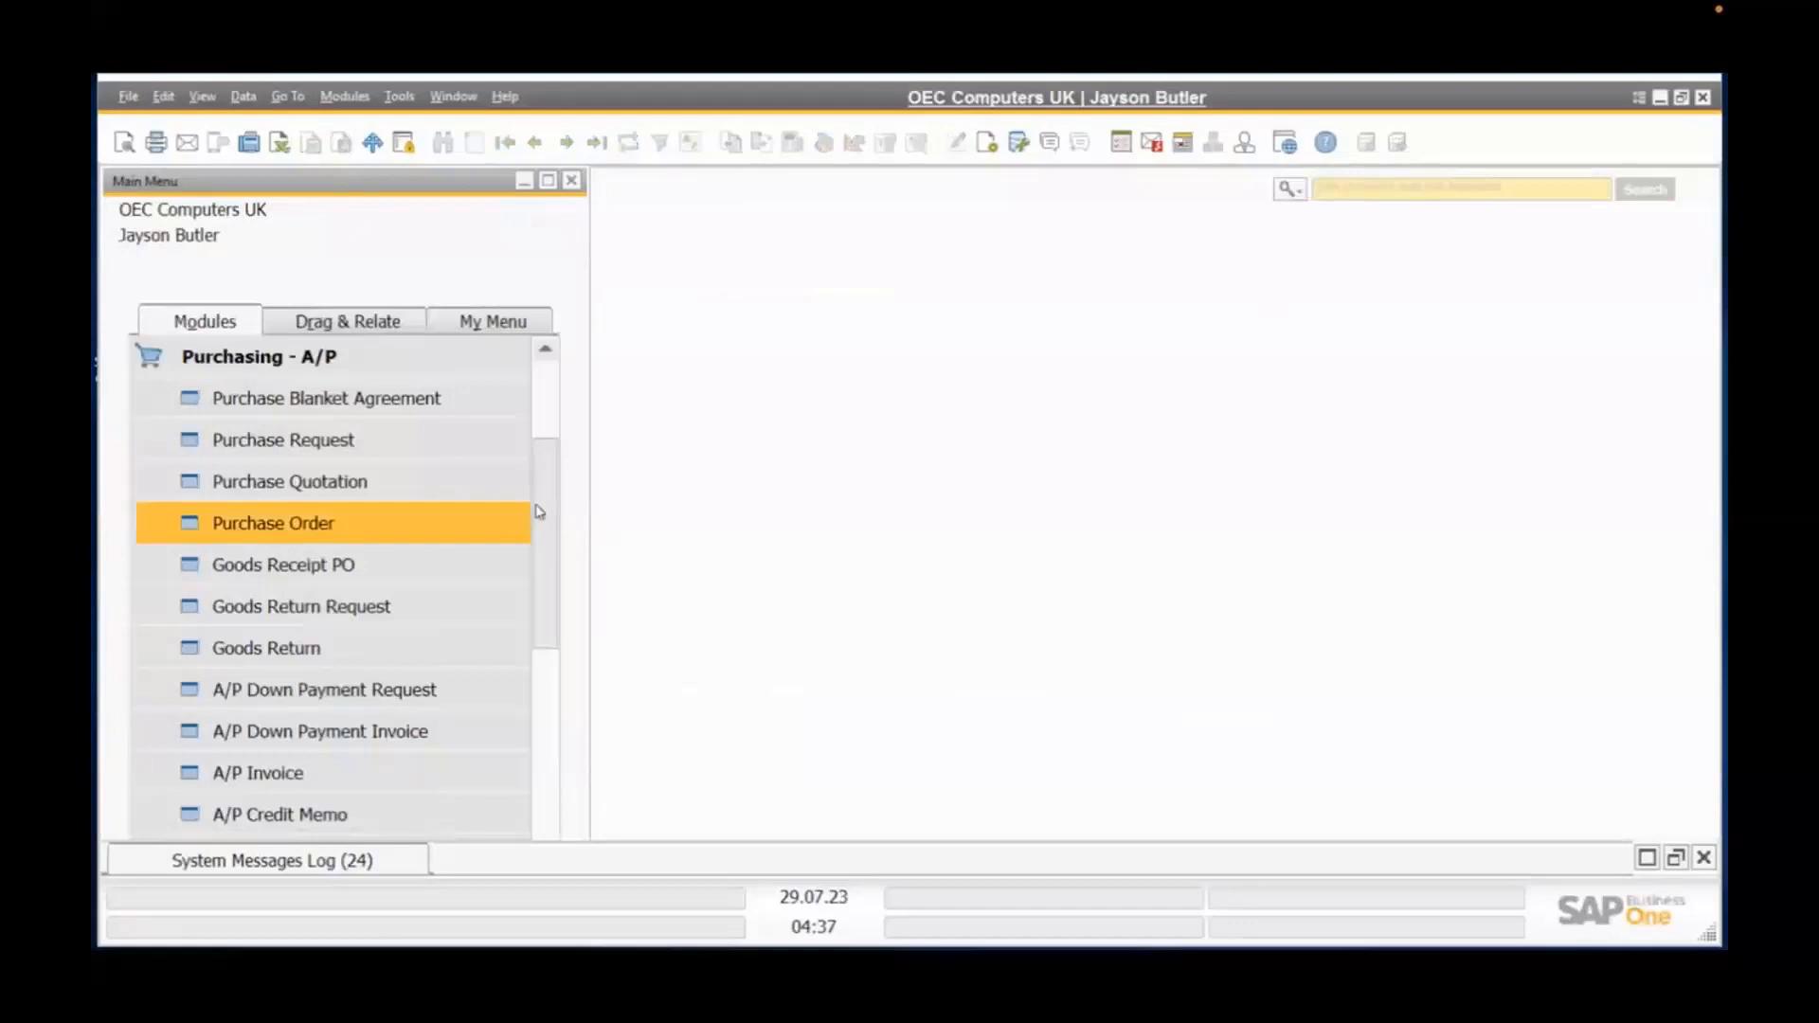
Start a new Landed Costs document for vendor Far East Imports in a maximized window.
scroll(540, 511, down, 5)
click(285, 765)
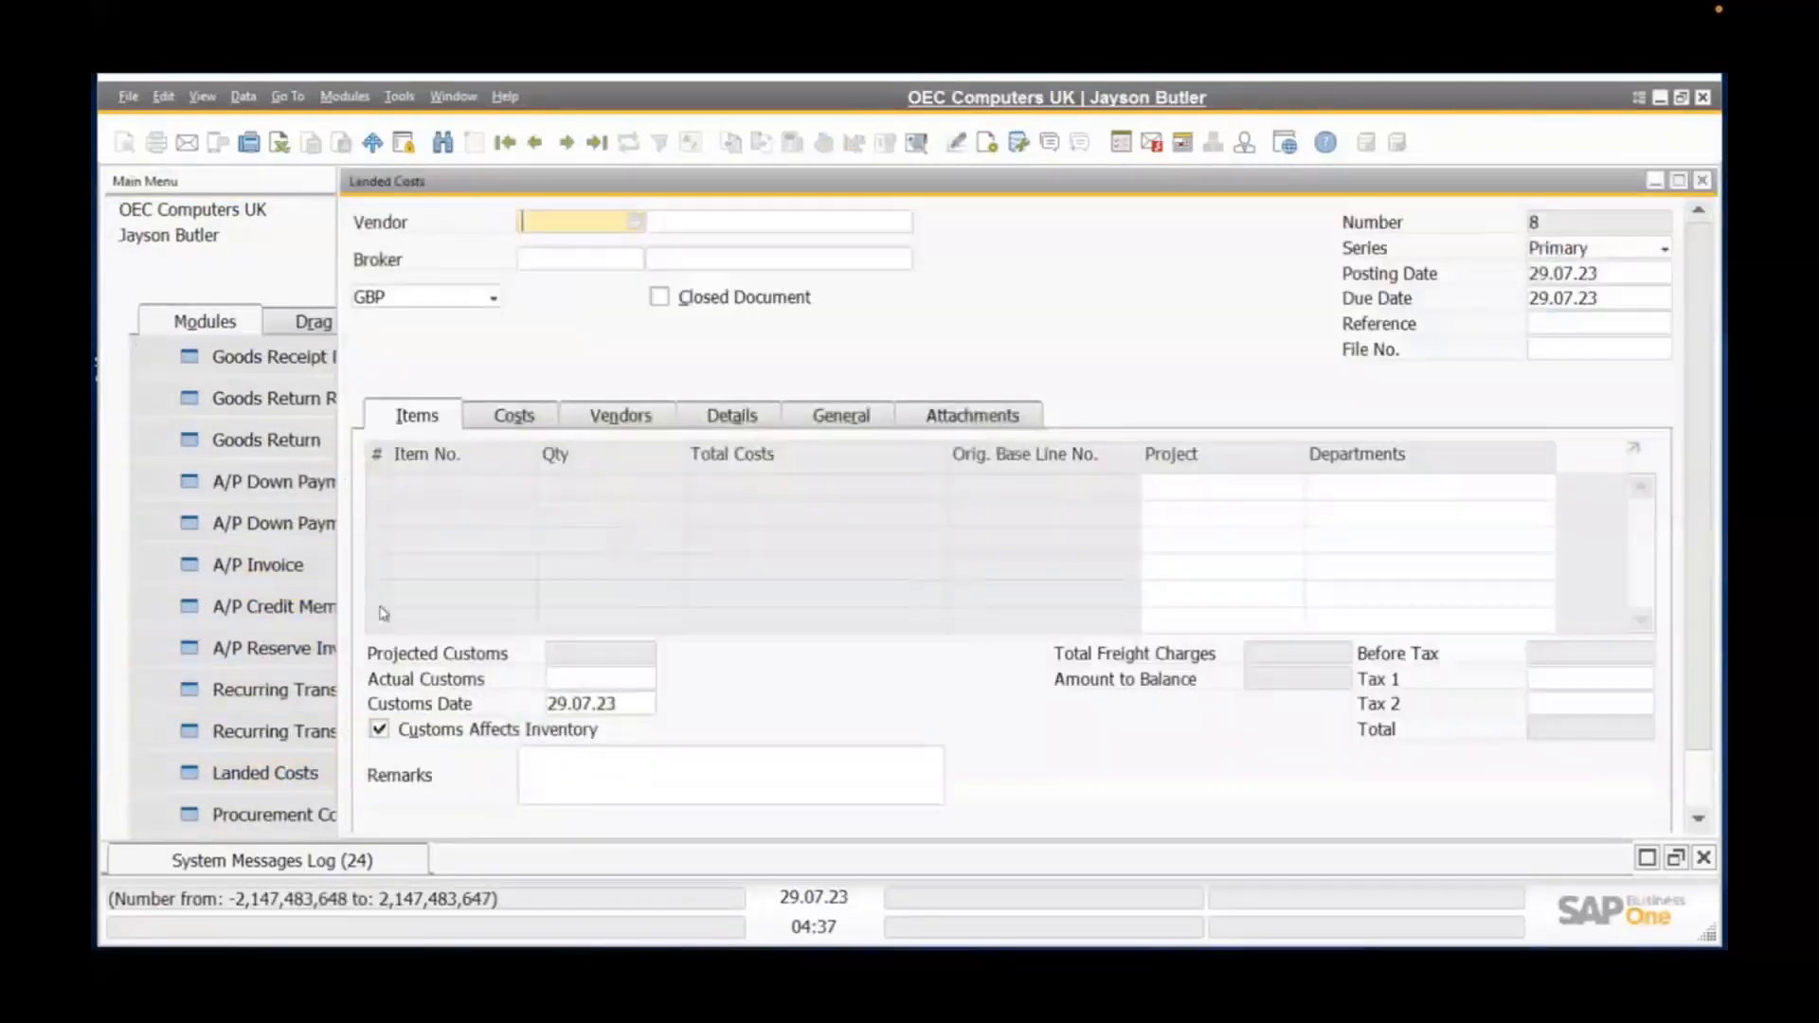
text(v1010)
key(Tab)
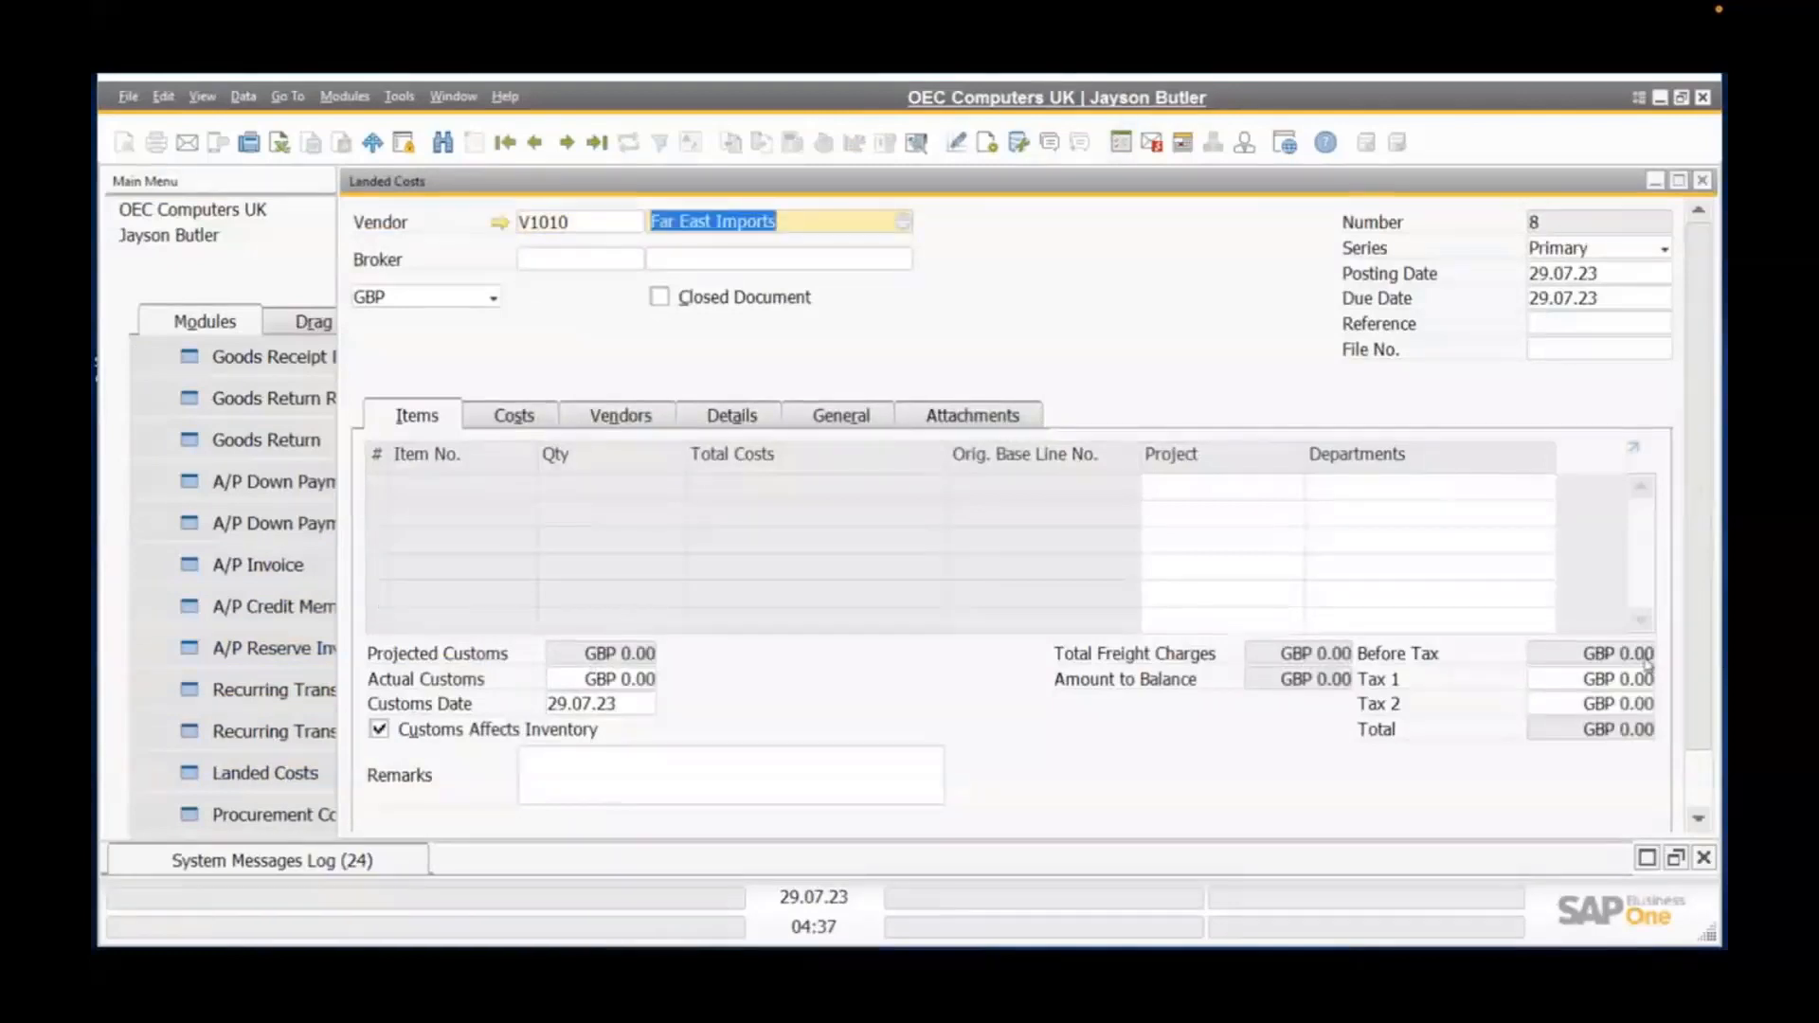
click(1676, 180)
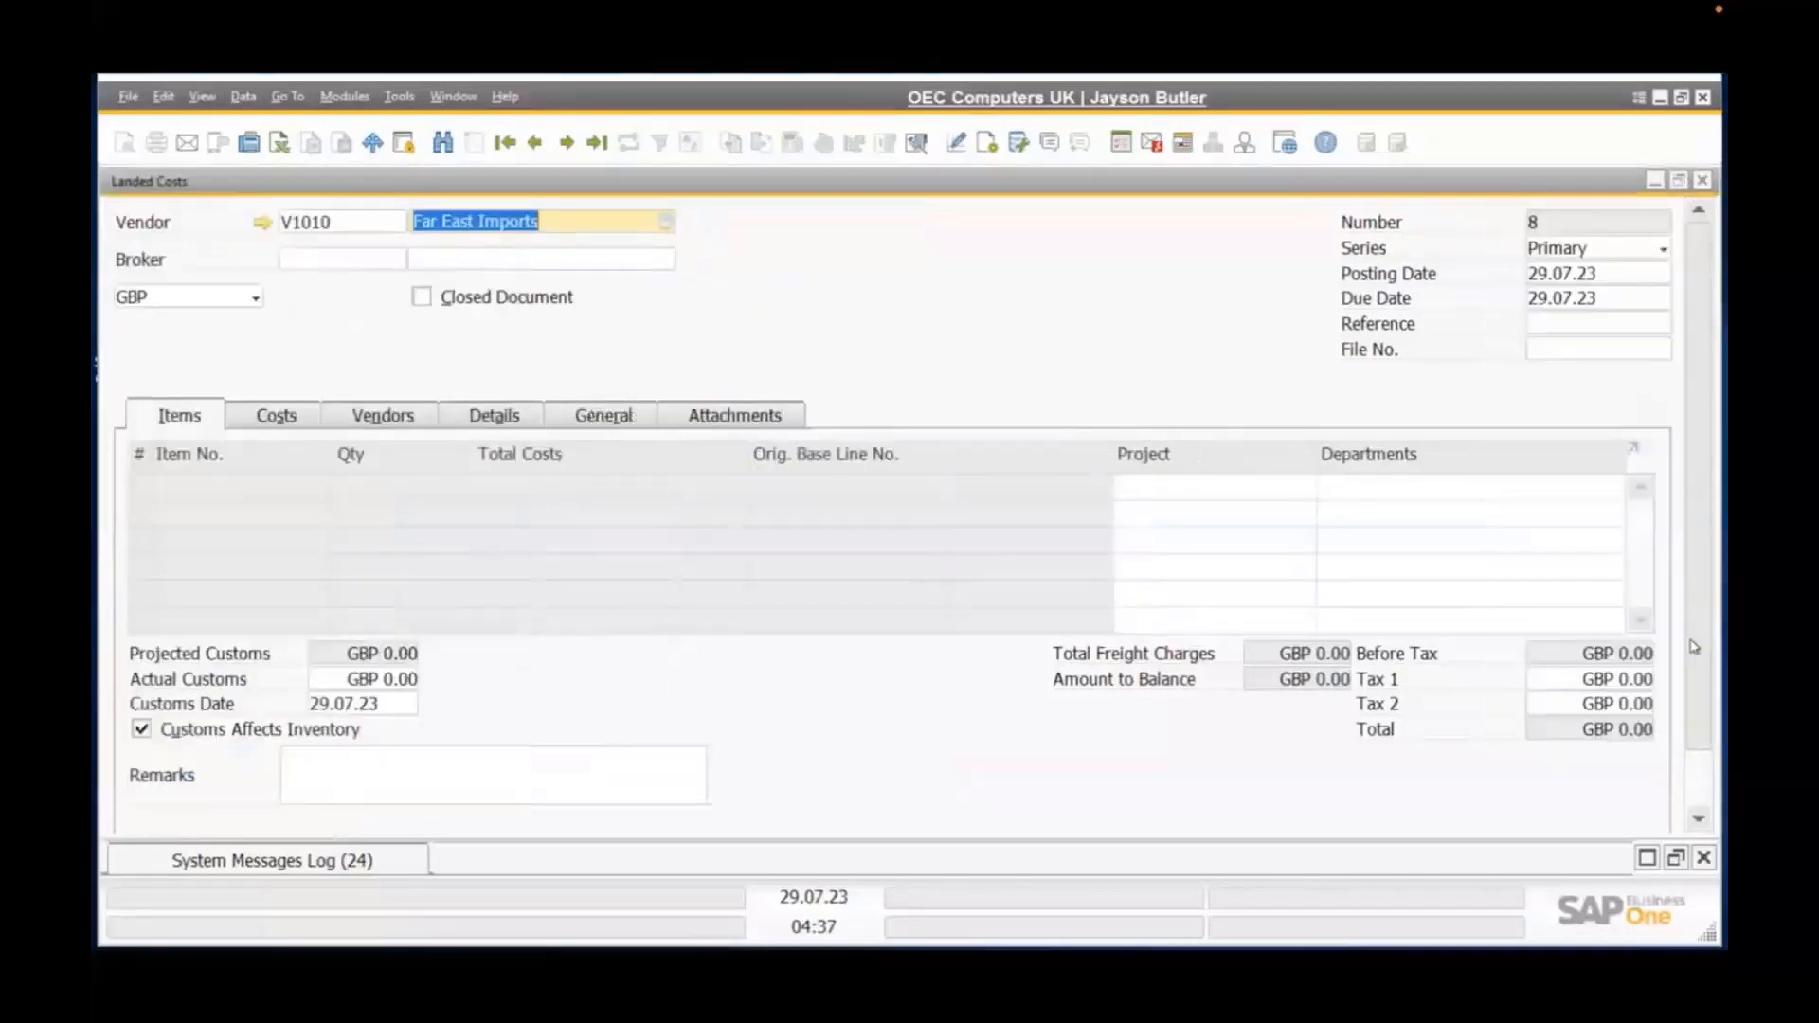
Sort the vendor's A/P invoices by posting date, newest first, and copy the latest one into the landed costs document.
scroll(1706, 796, down, 2)
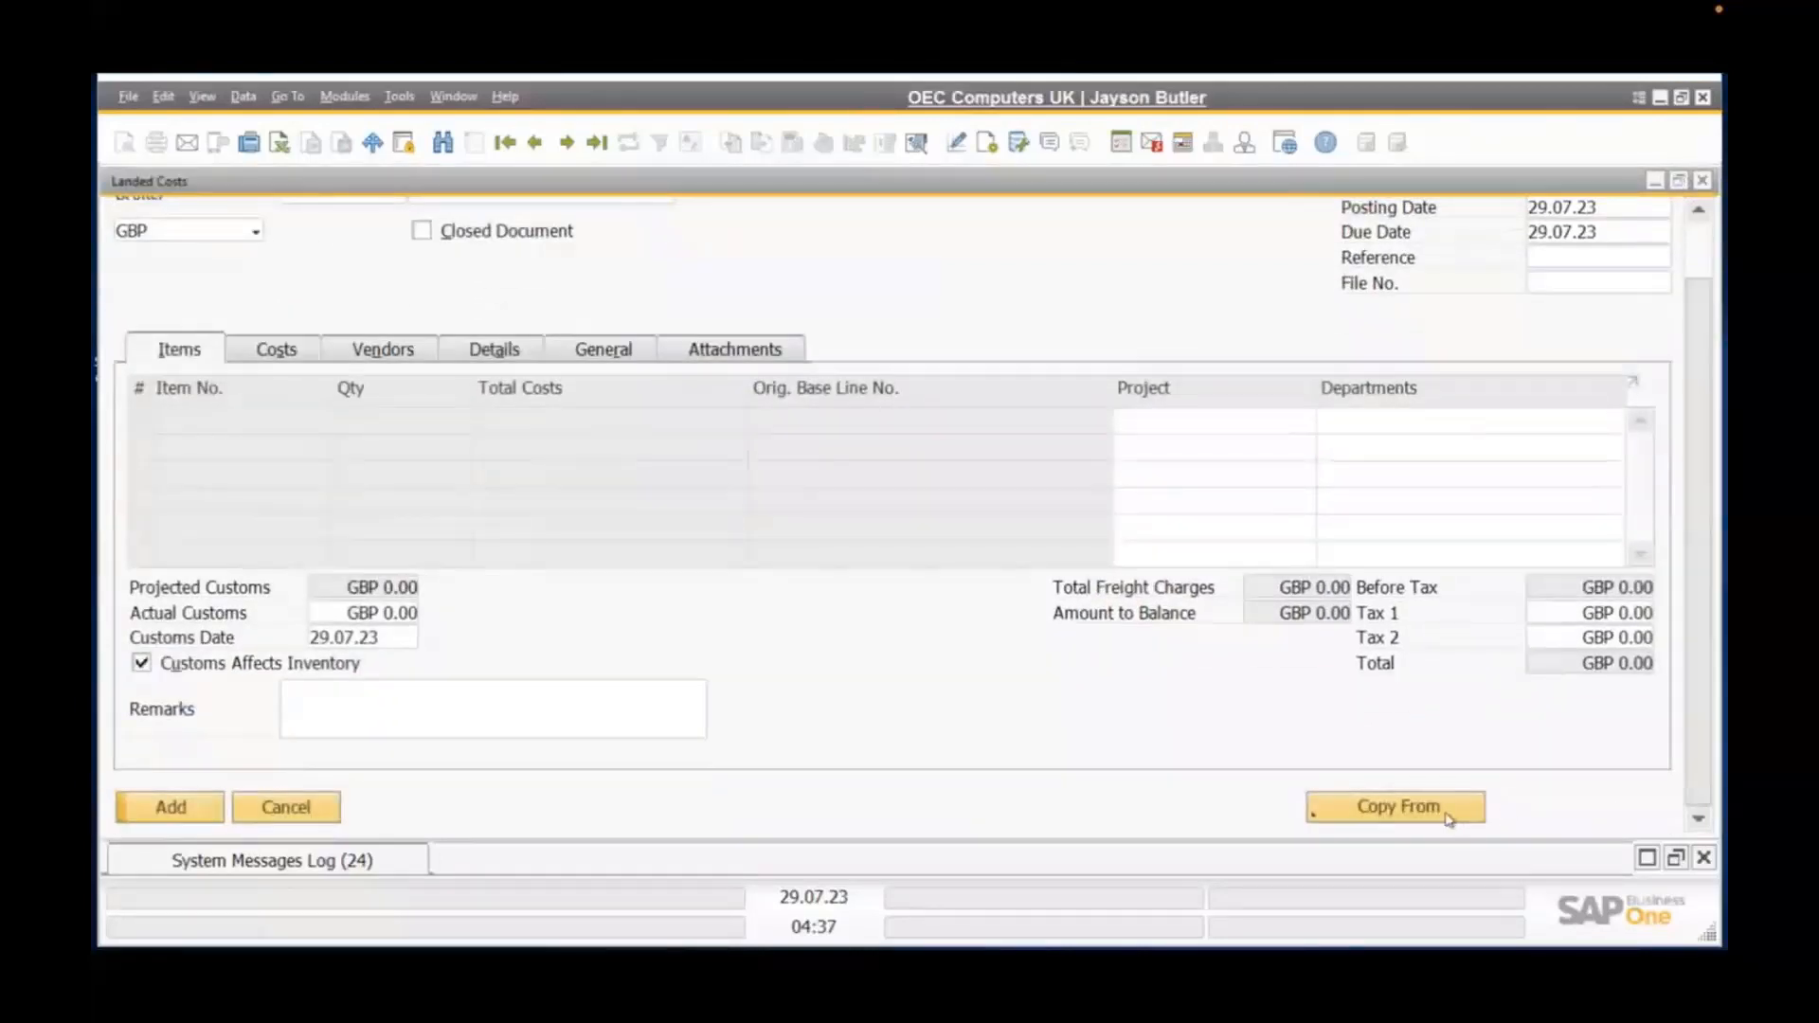
click(1448, 817)
click(1336, 780)
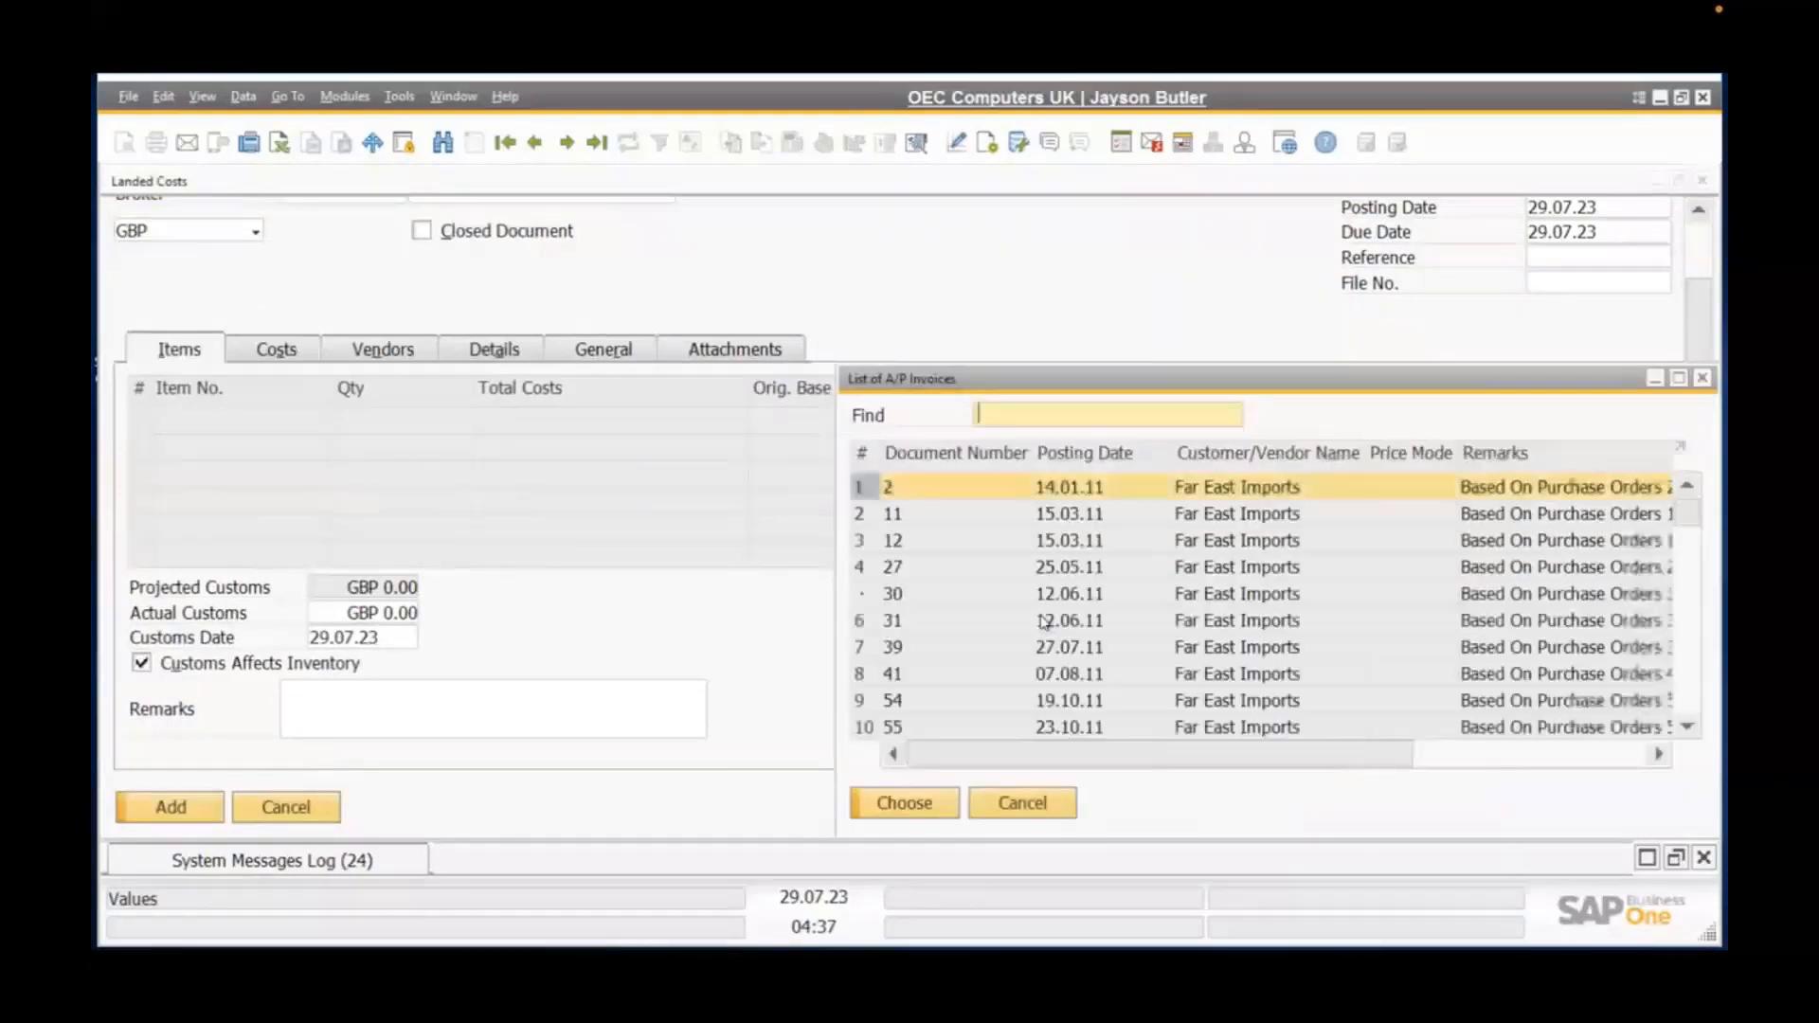
double_click(1107, 457)
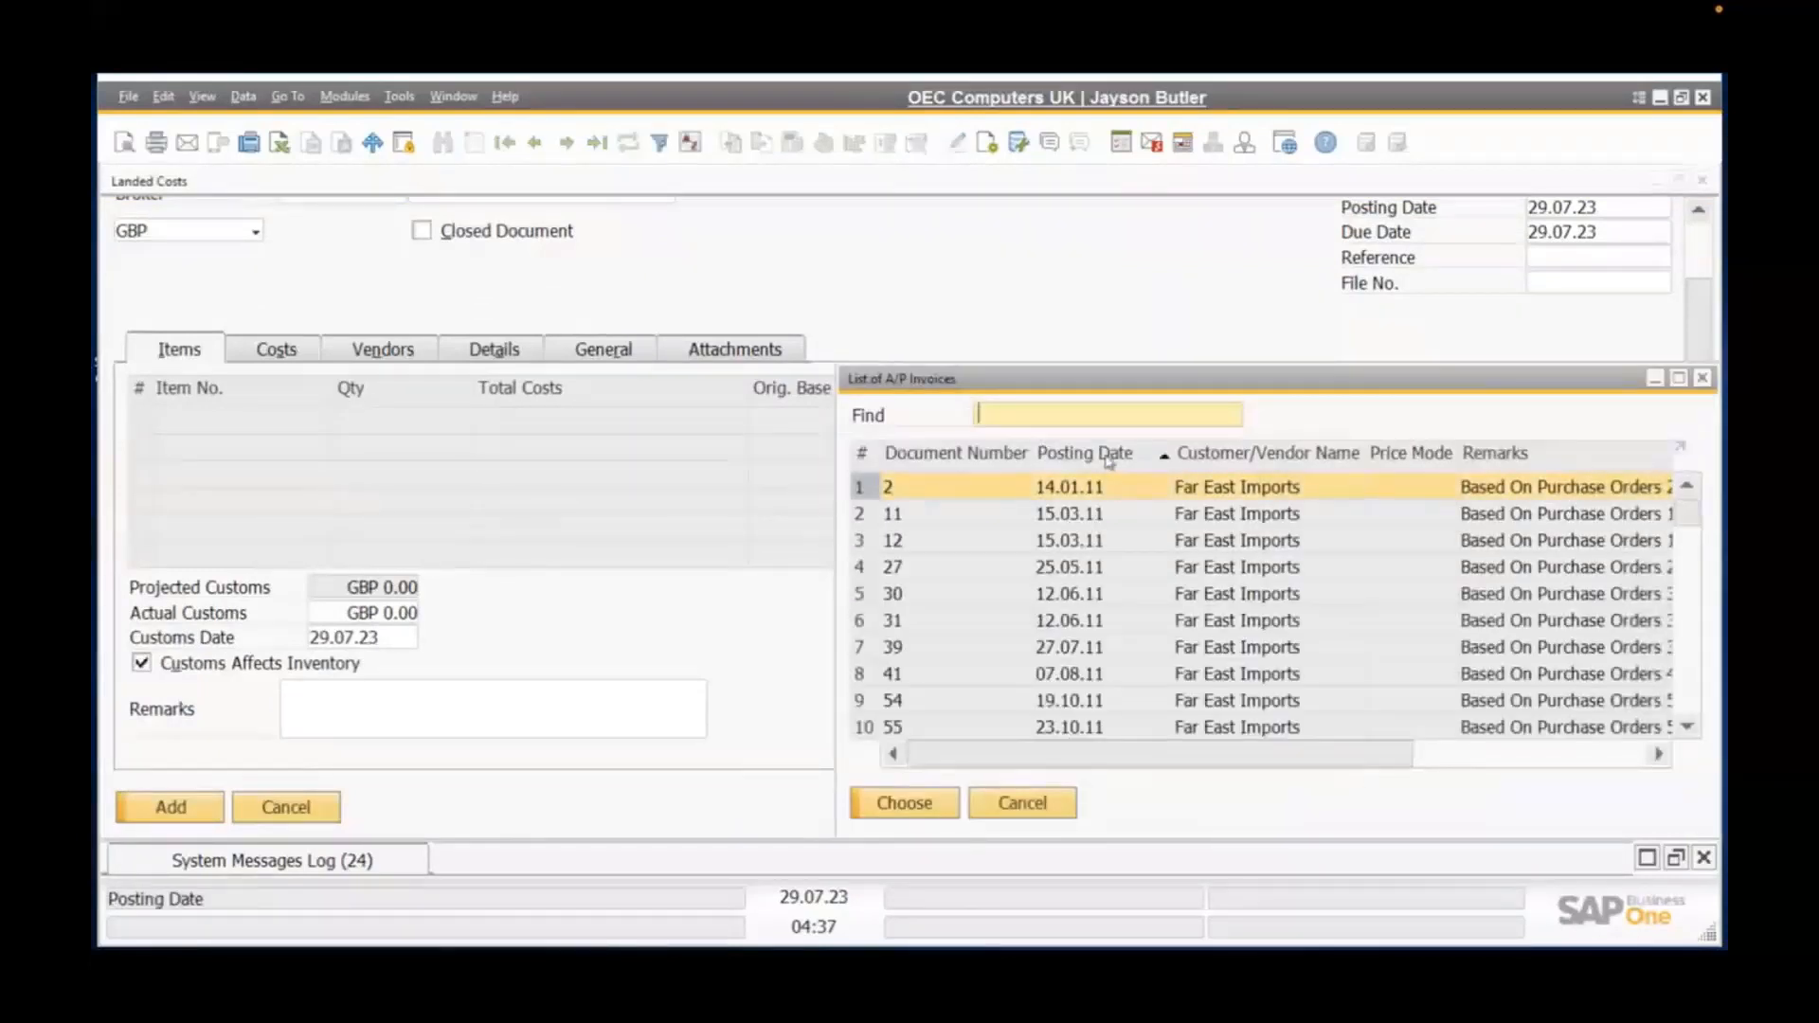
double_click(1107, 457)
click(924, 805)
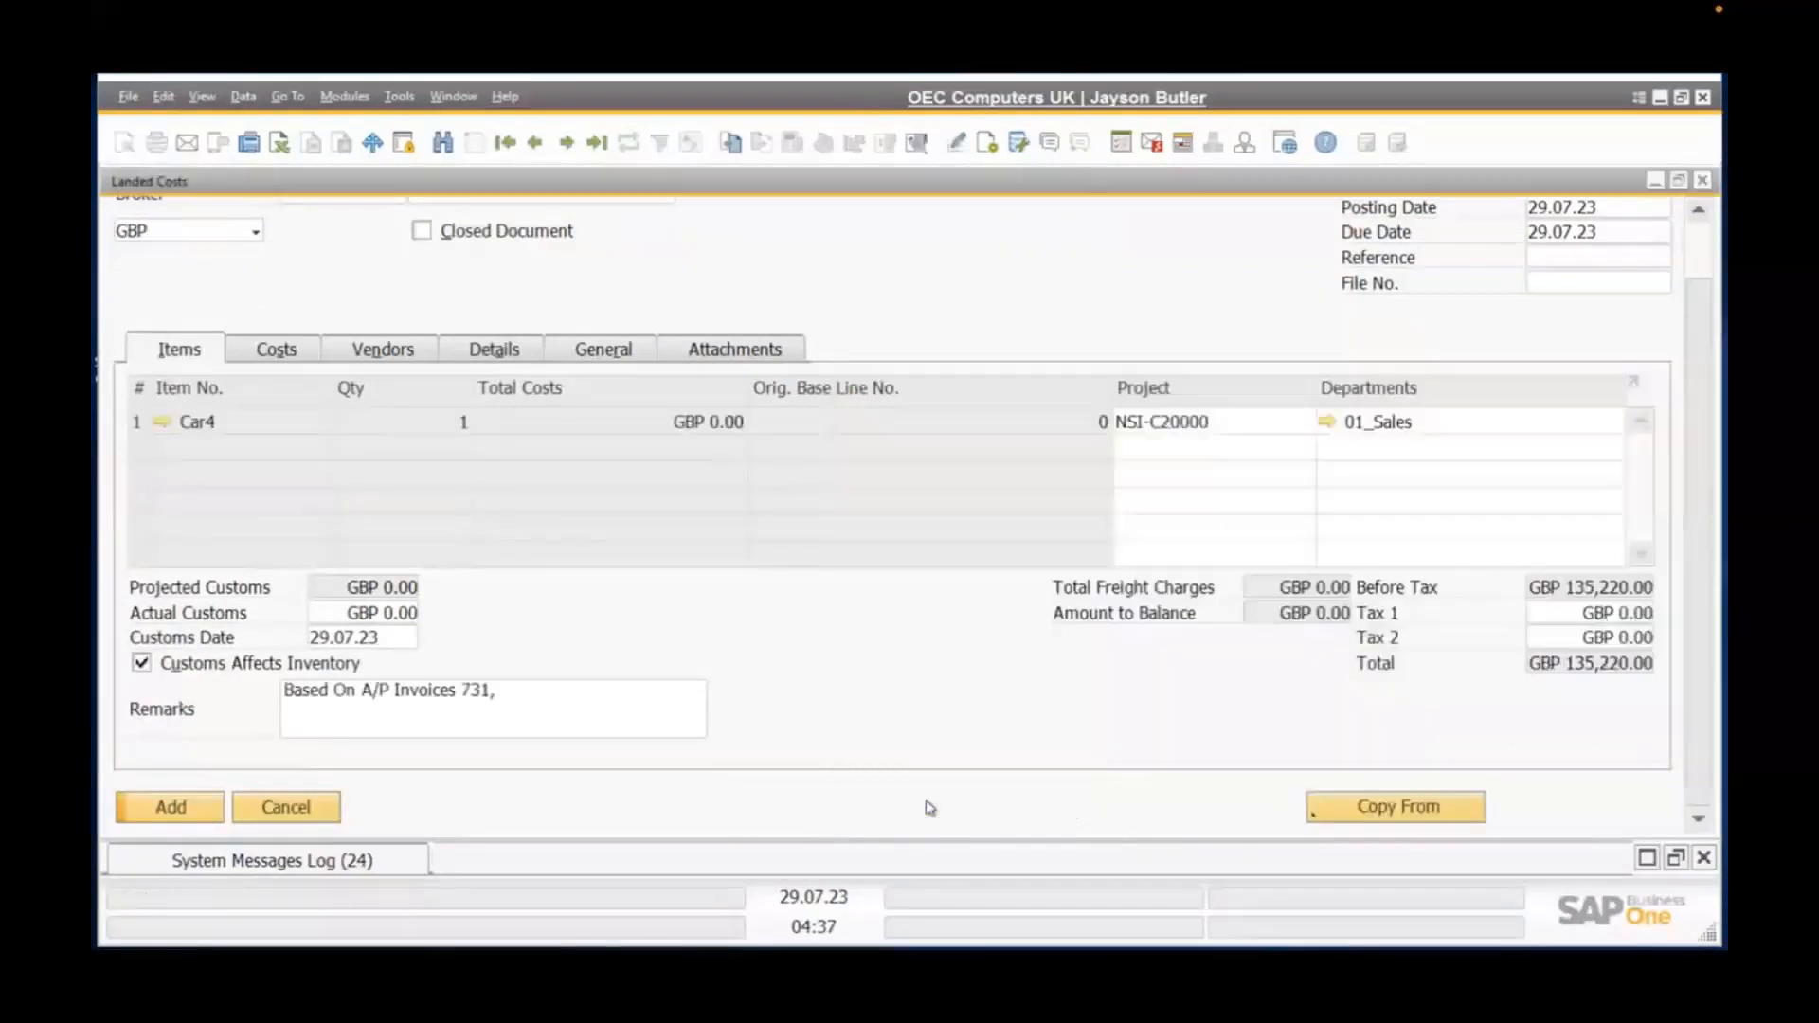
Enter an insurance cost of 1,352 allocated by cash value before customs, and add the landed costs document with confirmation.
click(290, 357)
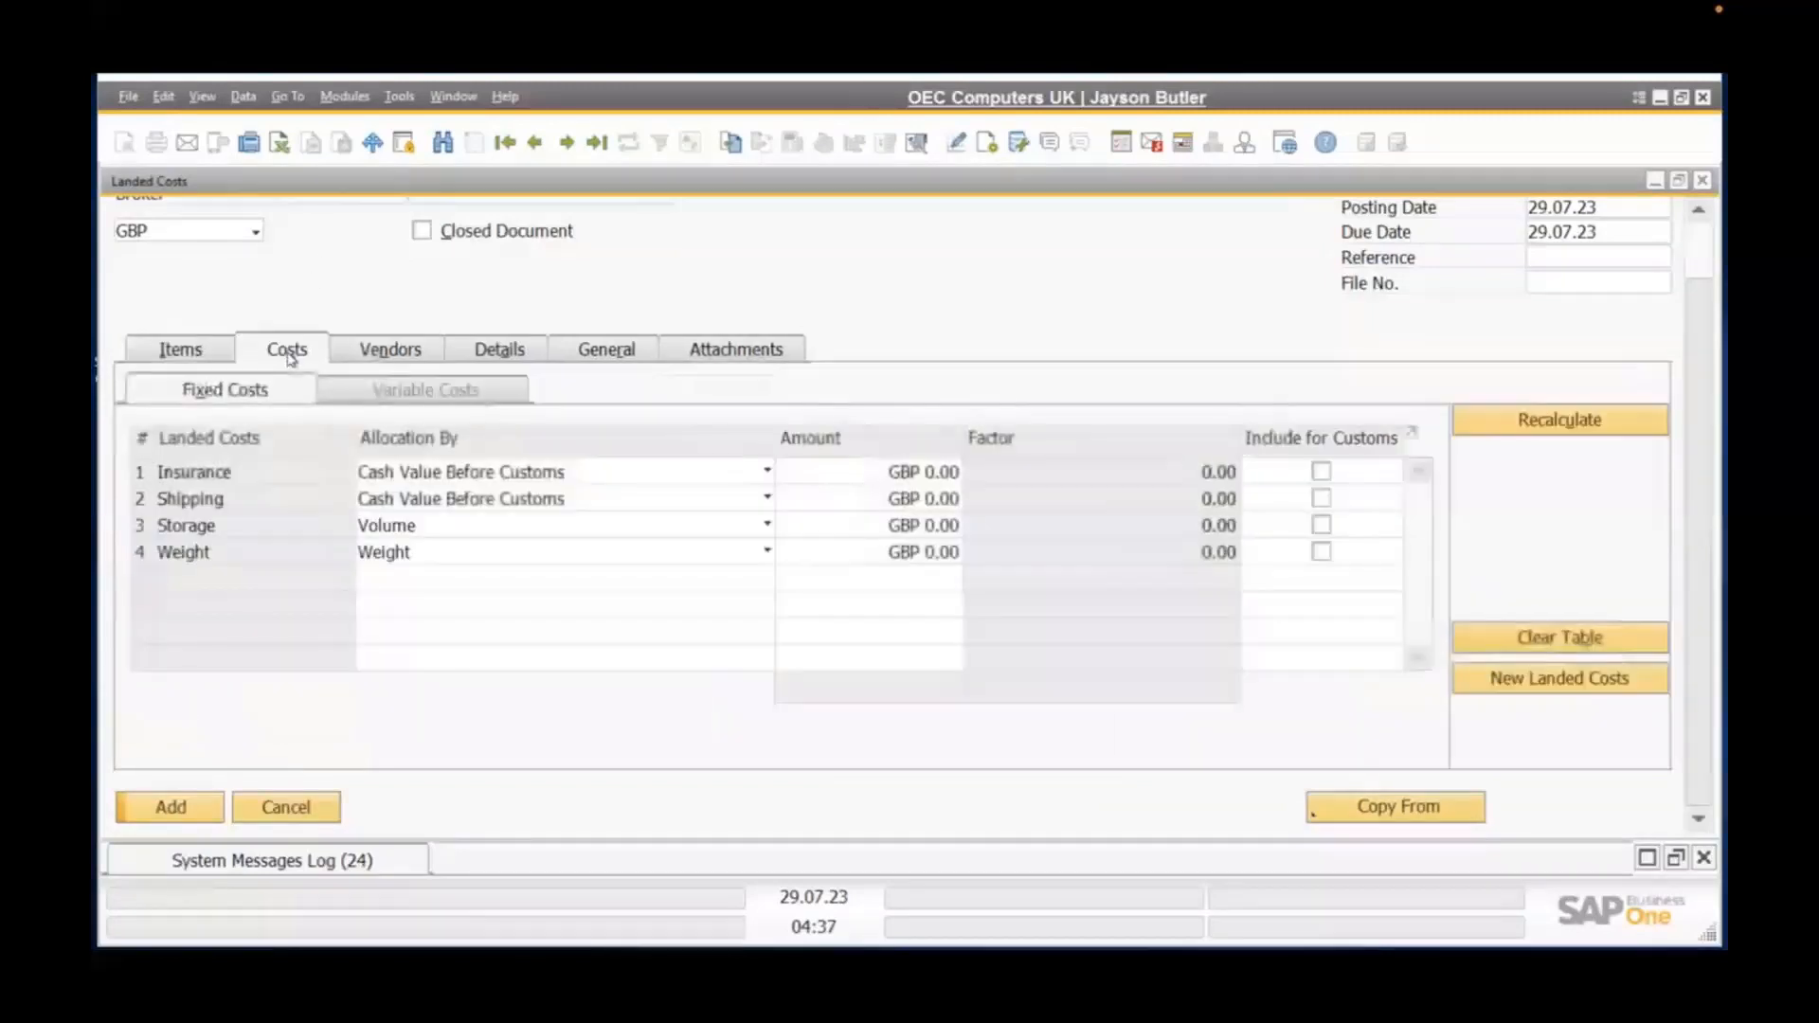
click(876, 479)
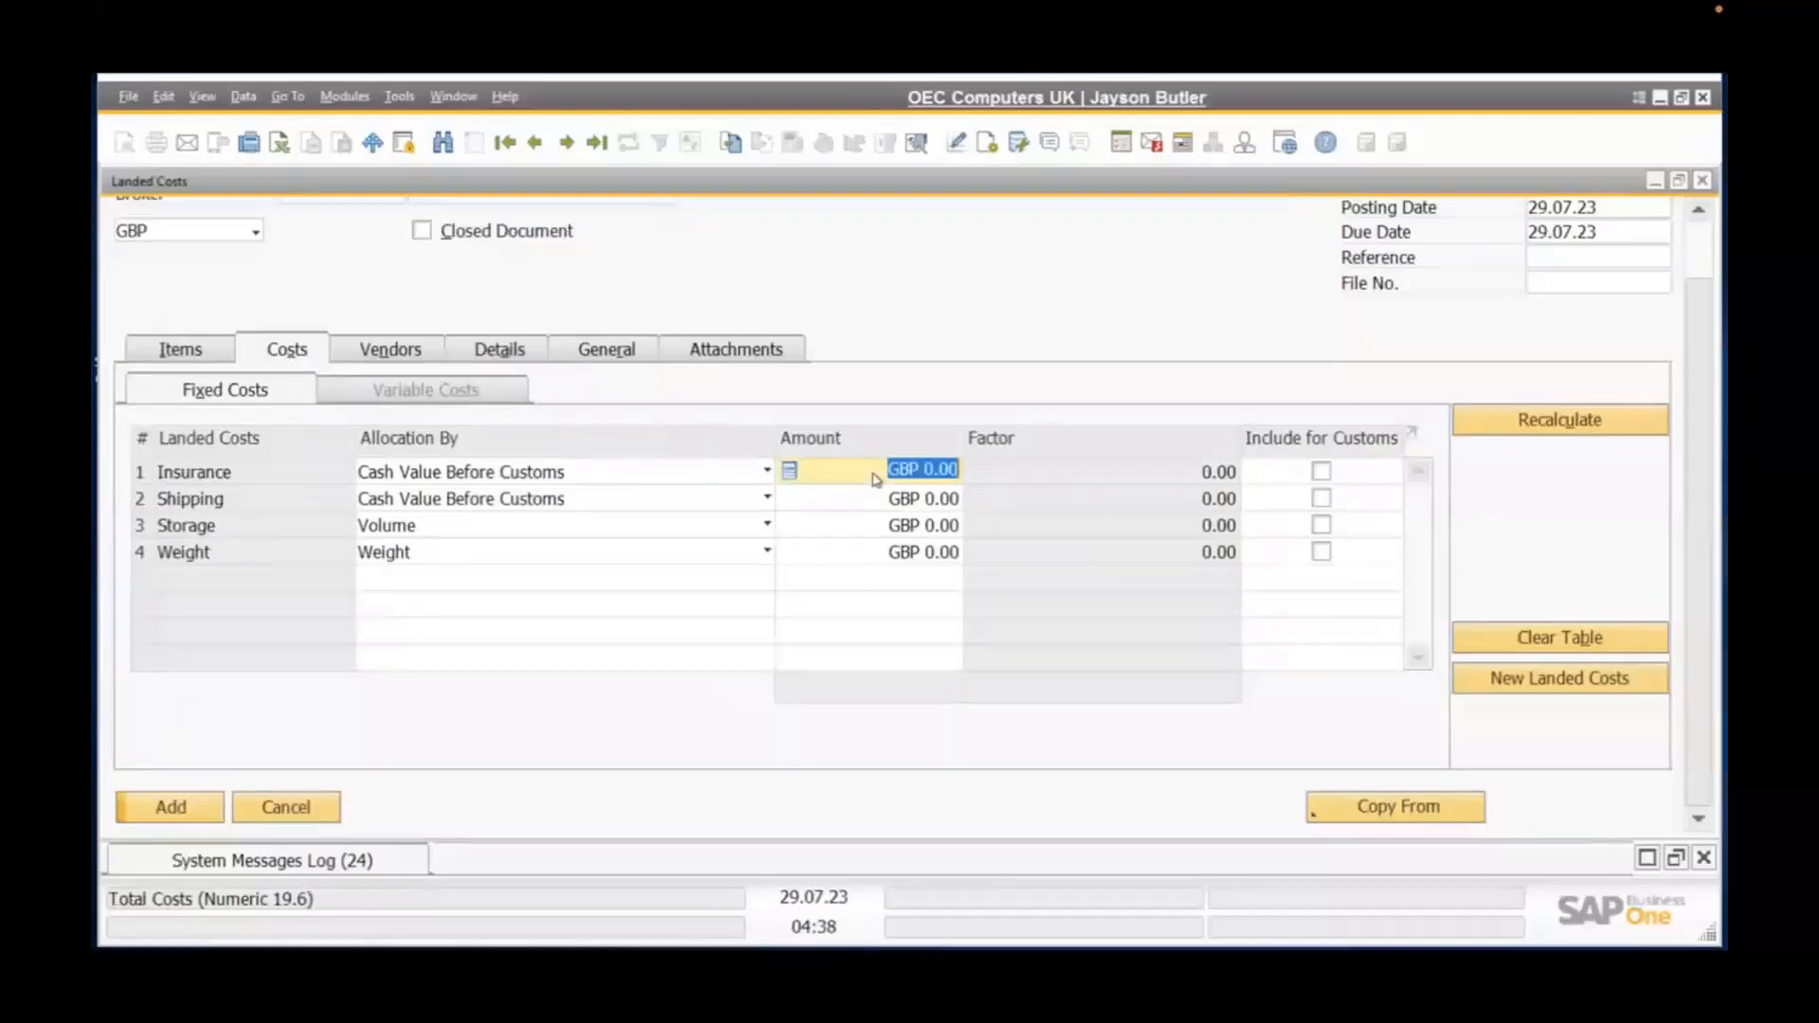
text(1,3)
text(5)
text(2)
key(Tab)
click(163, 815)
click(568, 557)
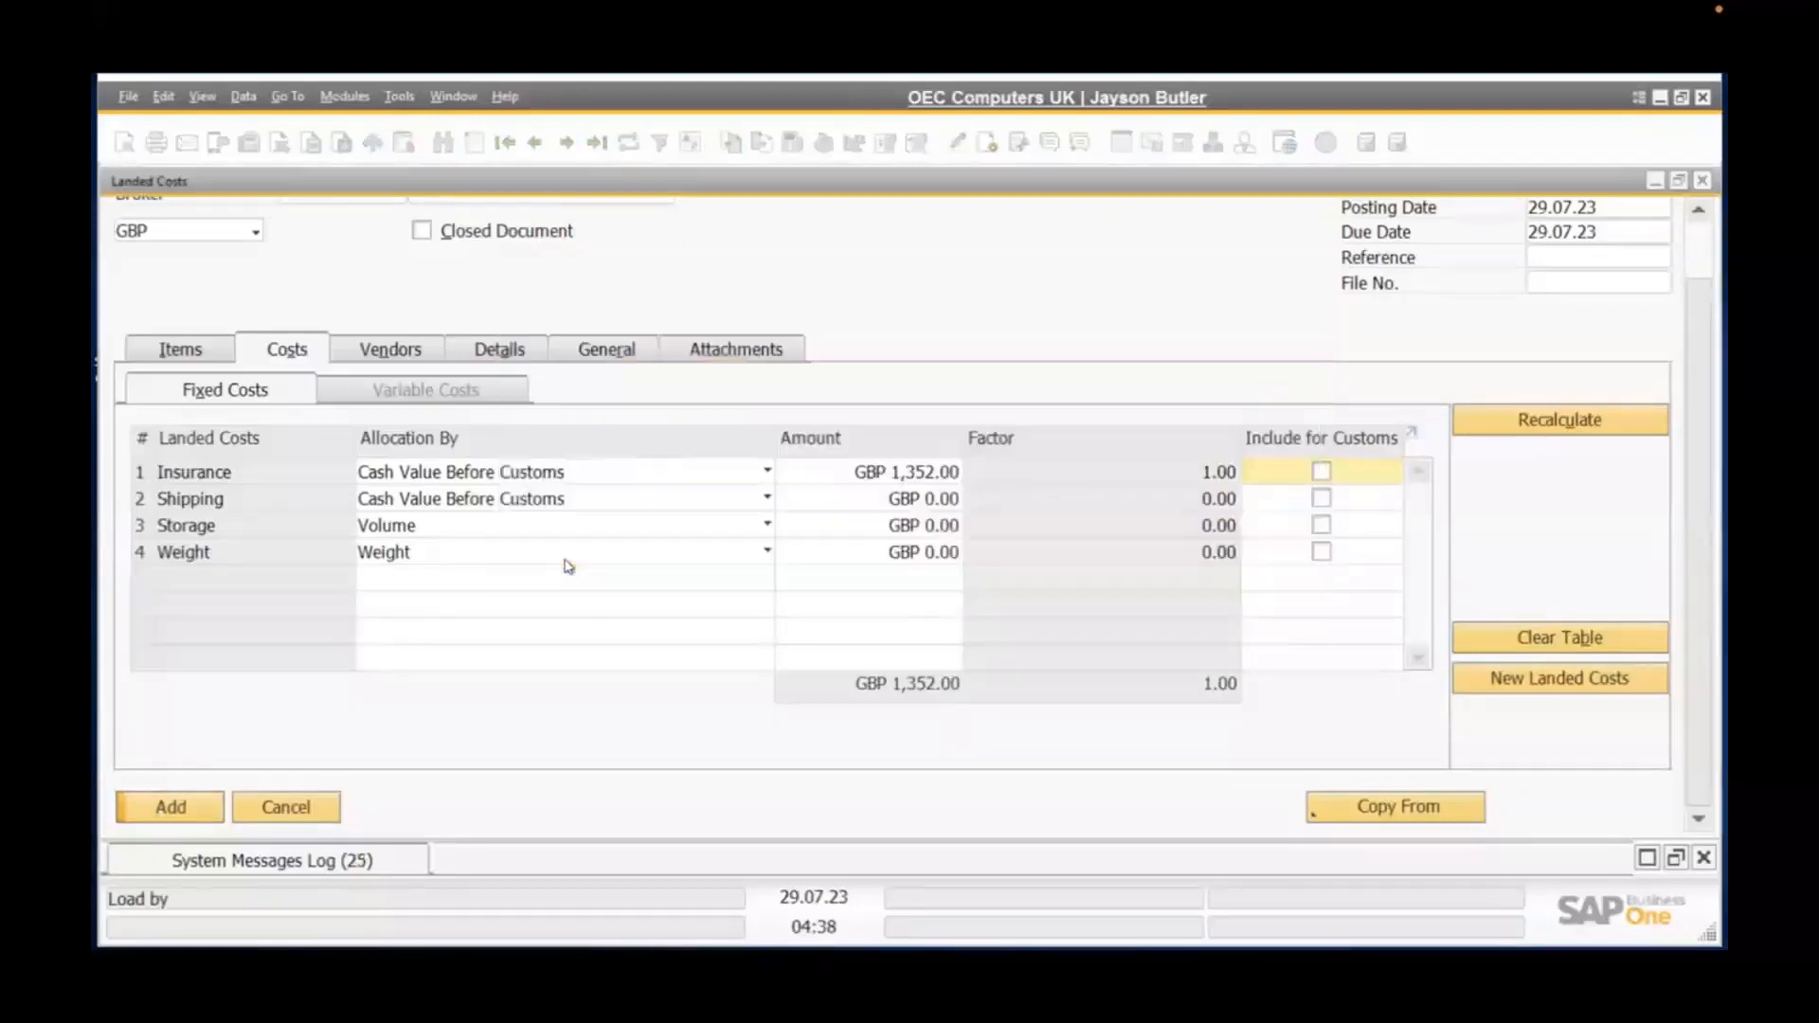
Bring up the last landed costs document and review its journal entry and the capitalization entry that follows.
click(598, 144)
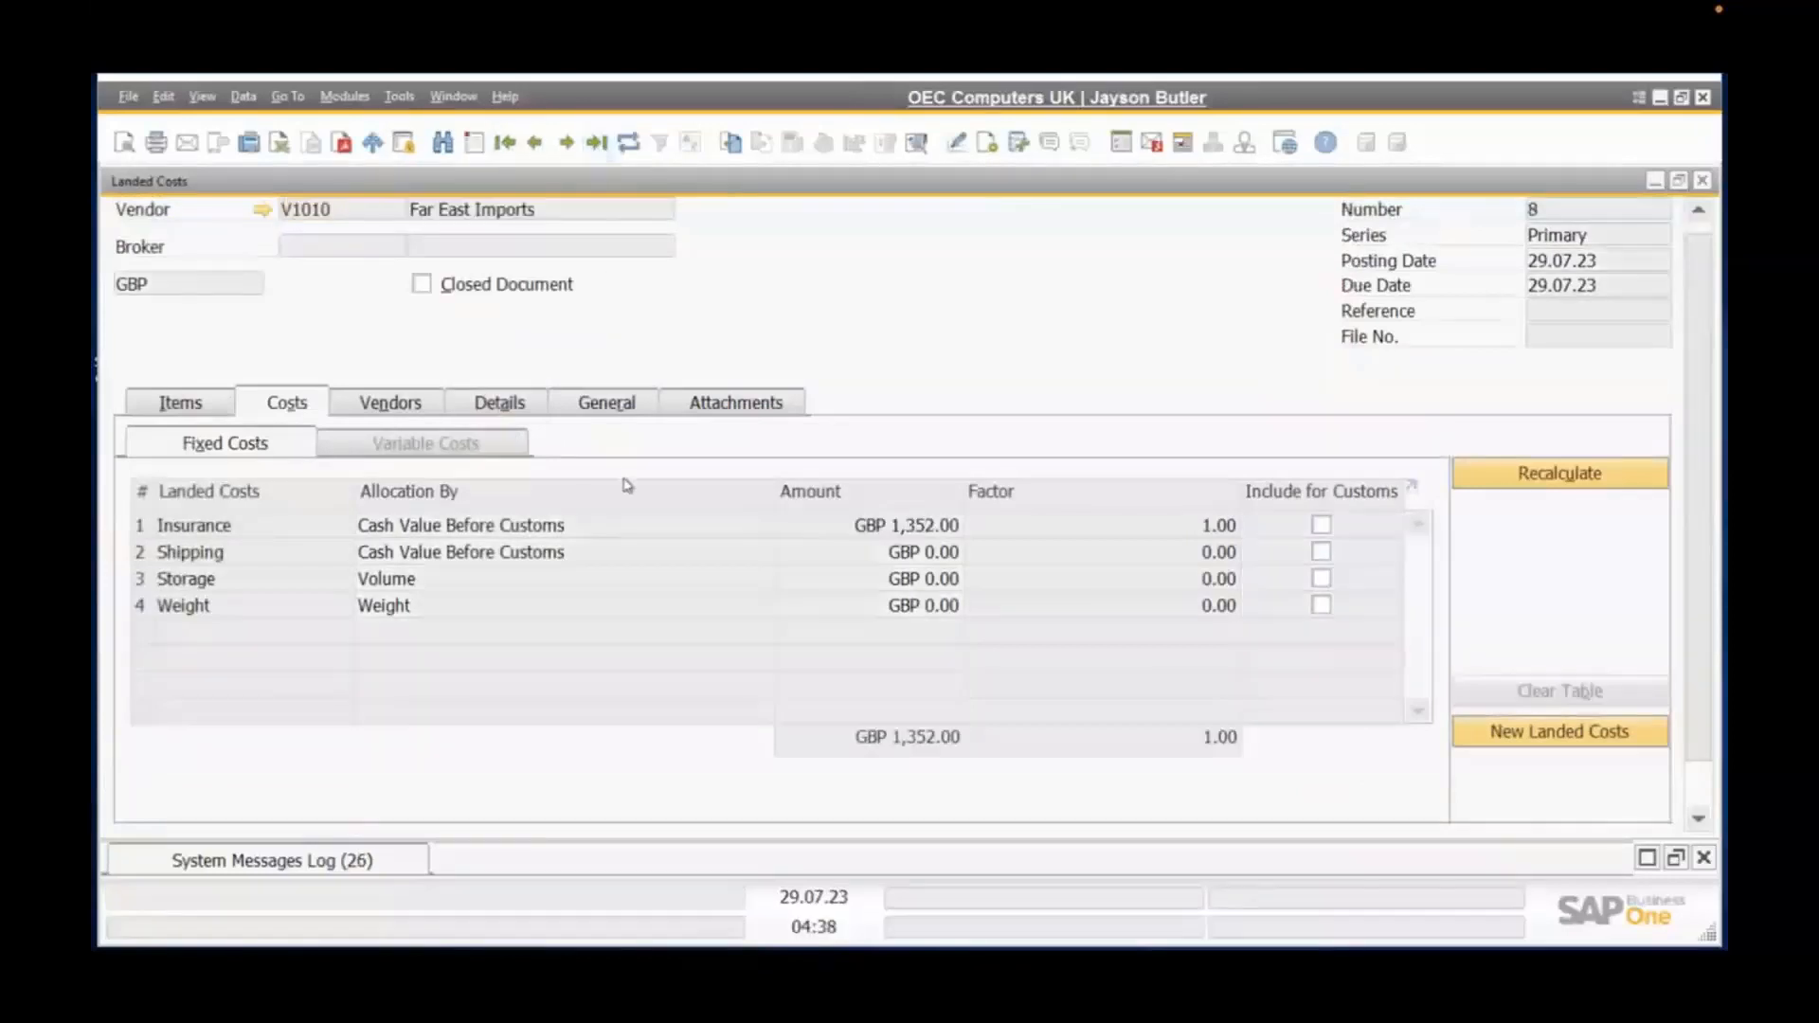
click(611, 405)
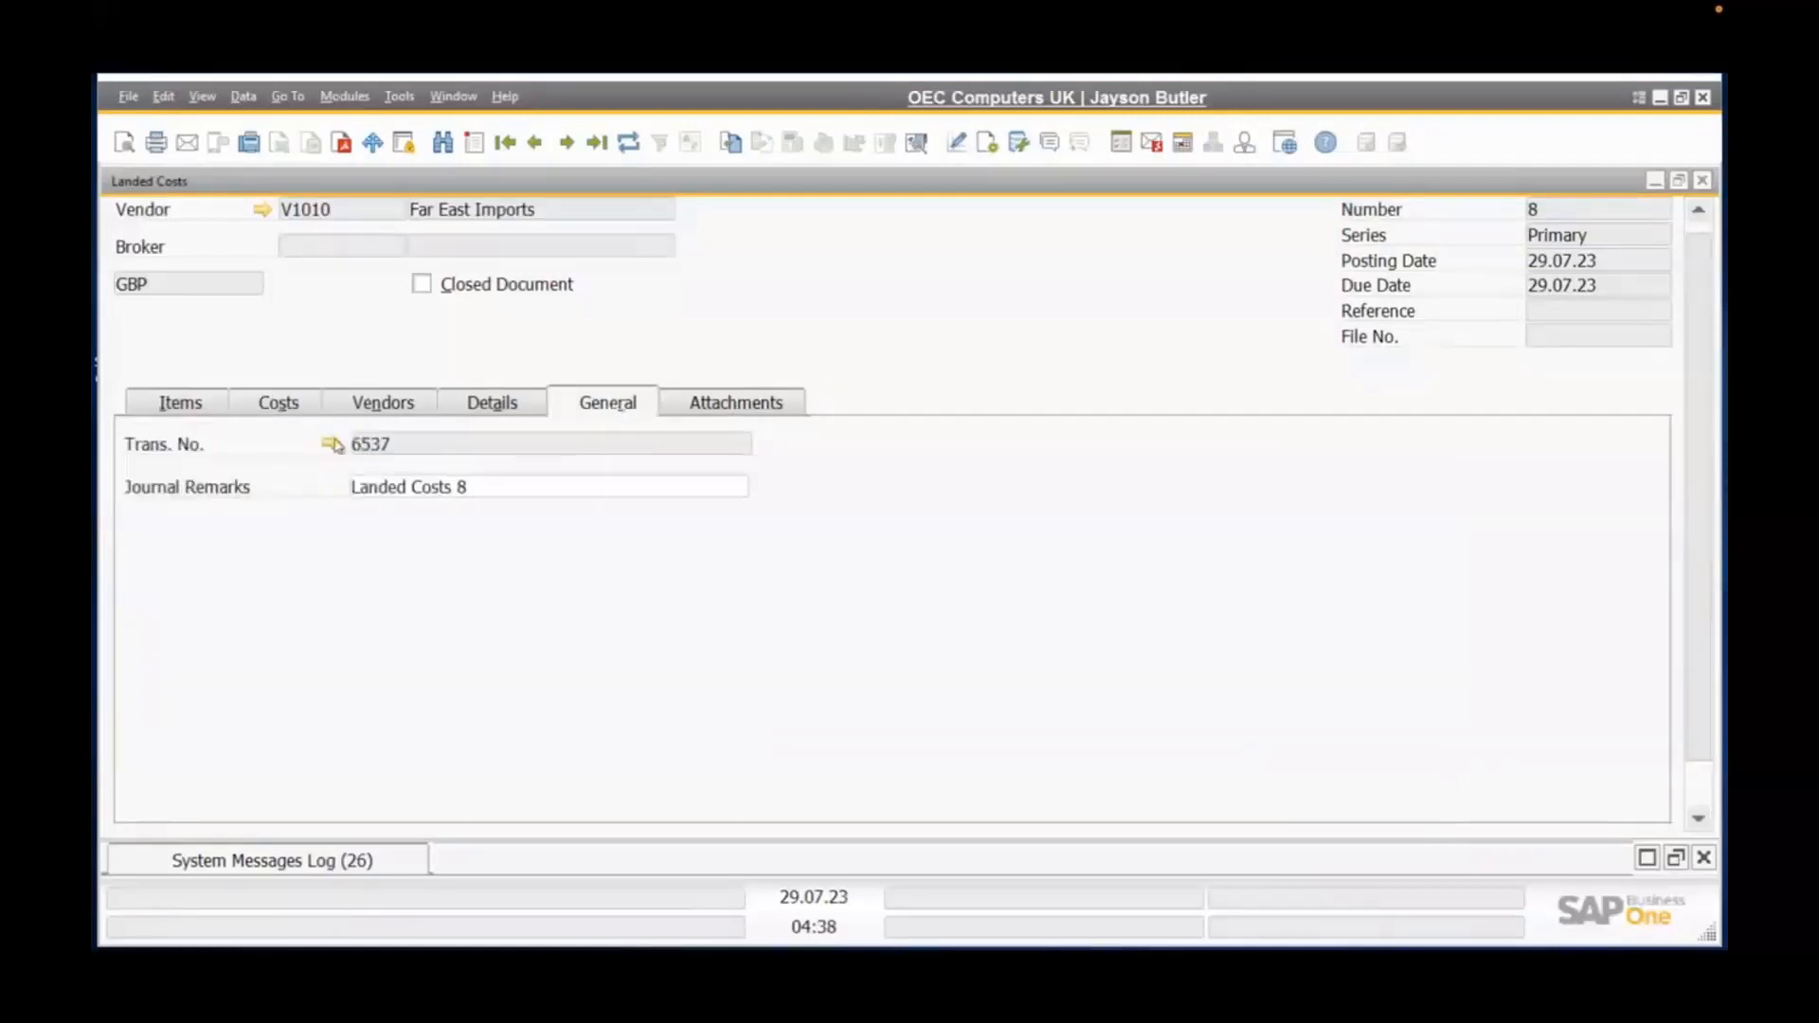
click(332, 444)
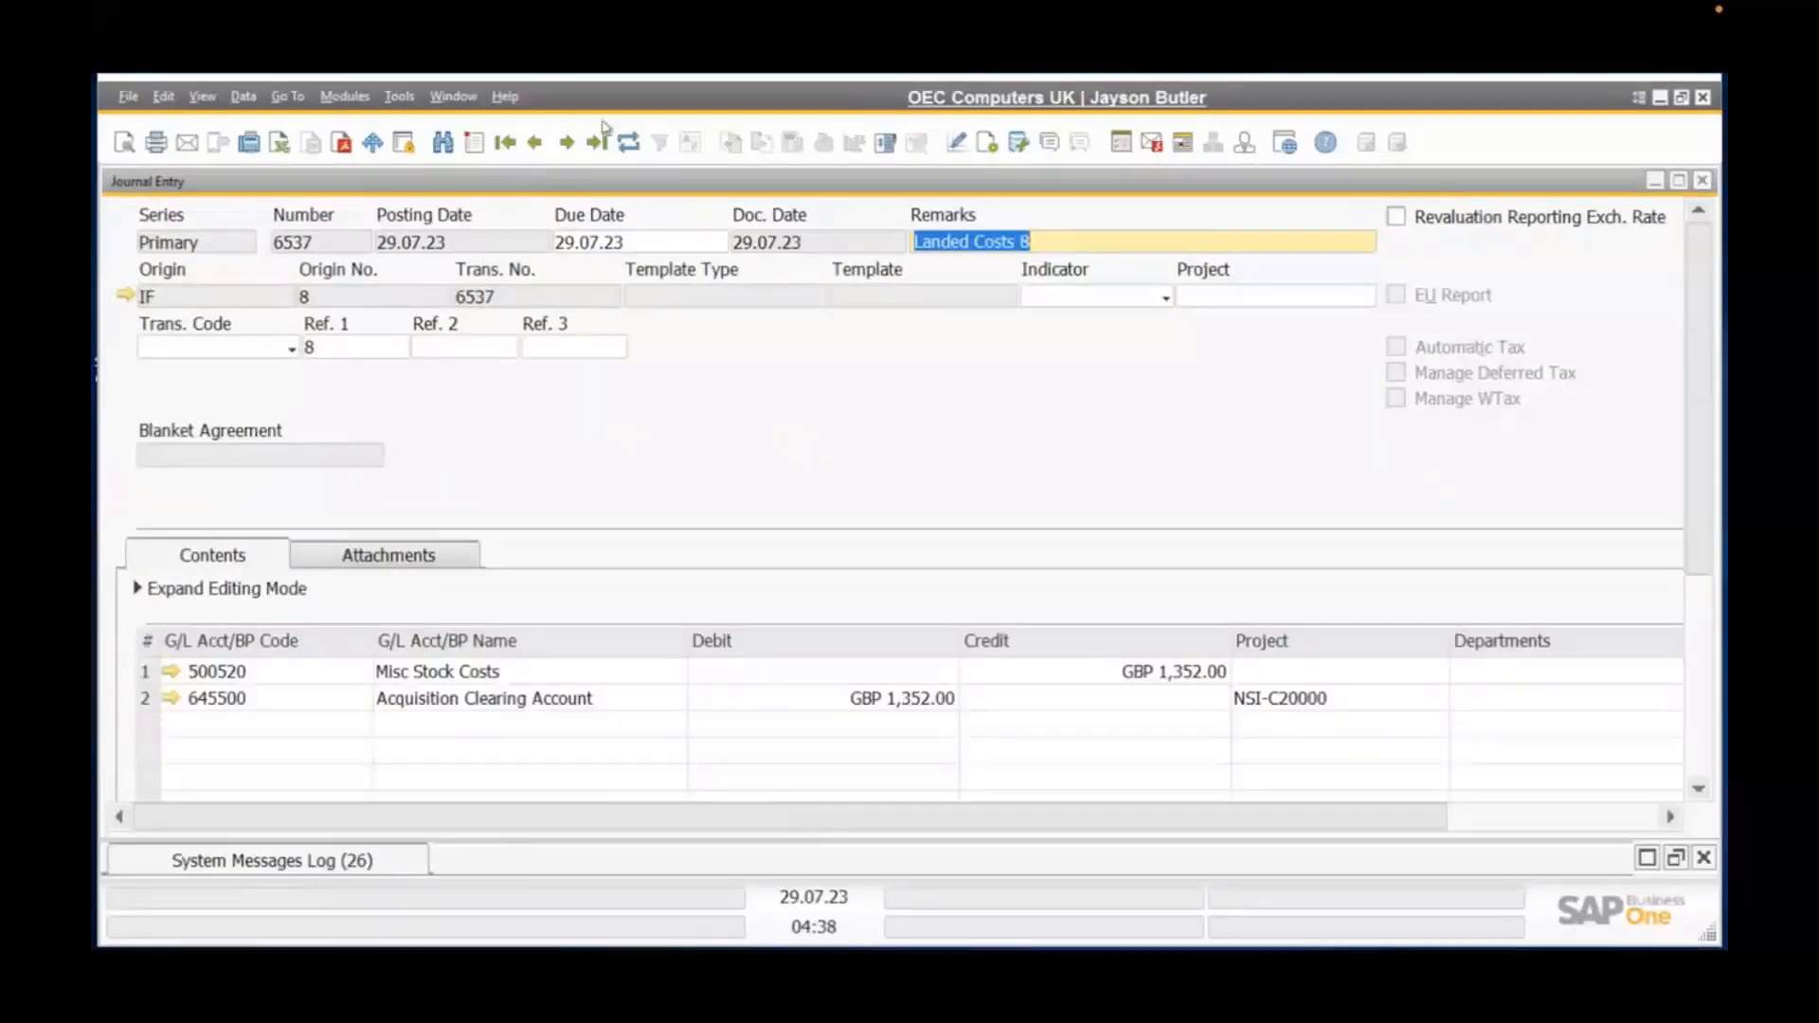
click(567, 143)
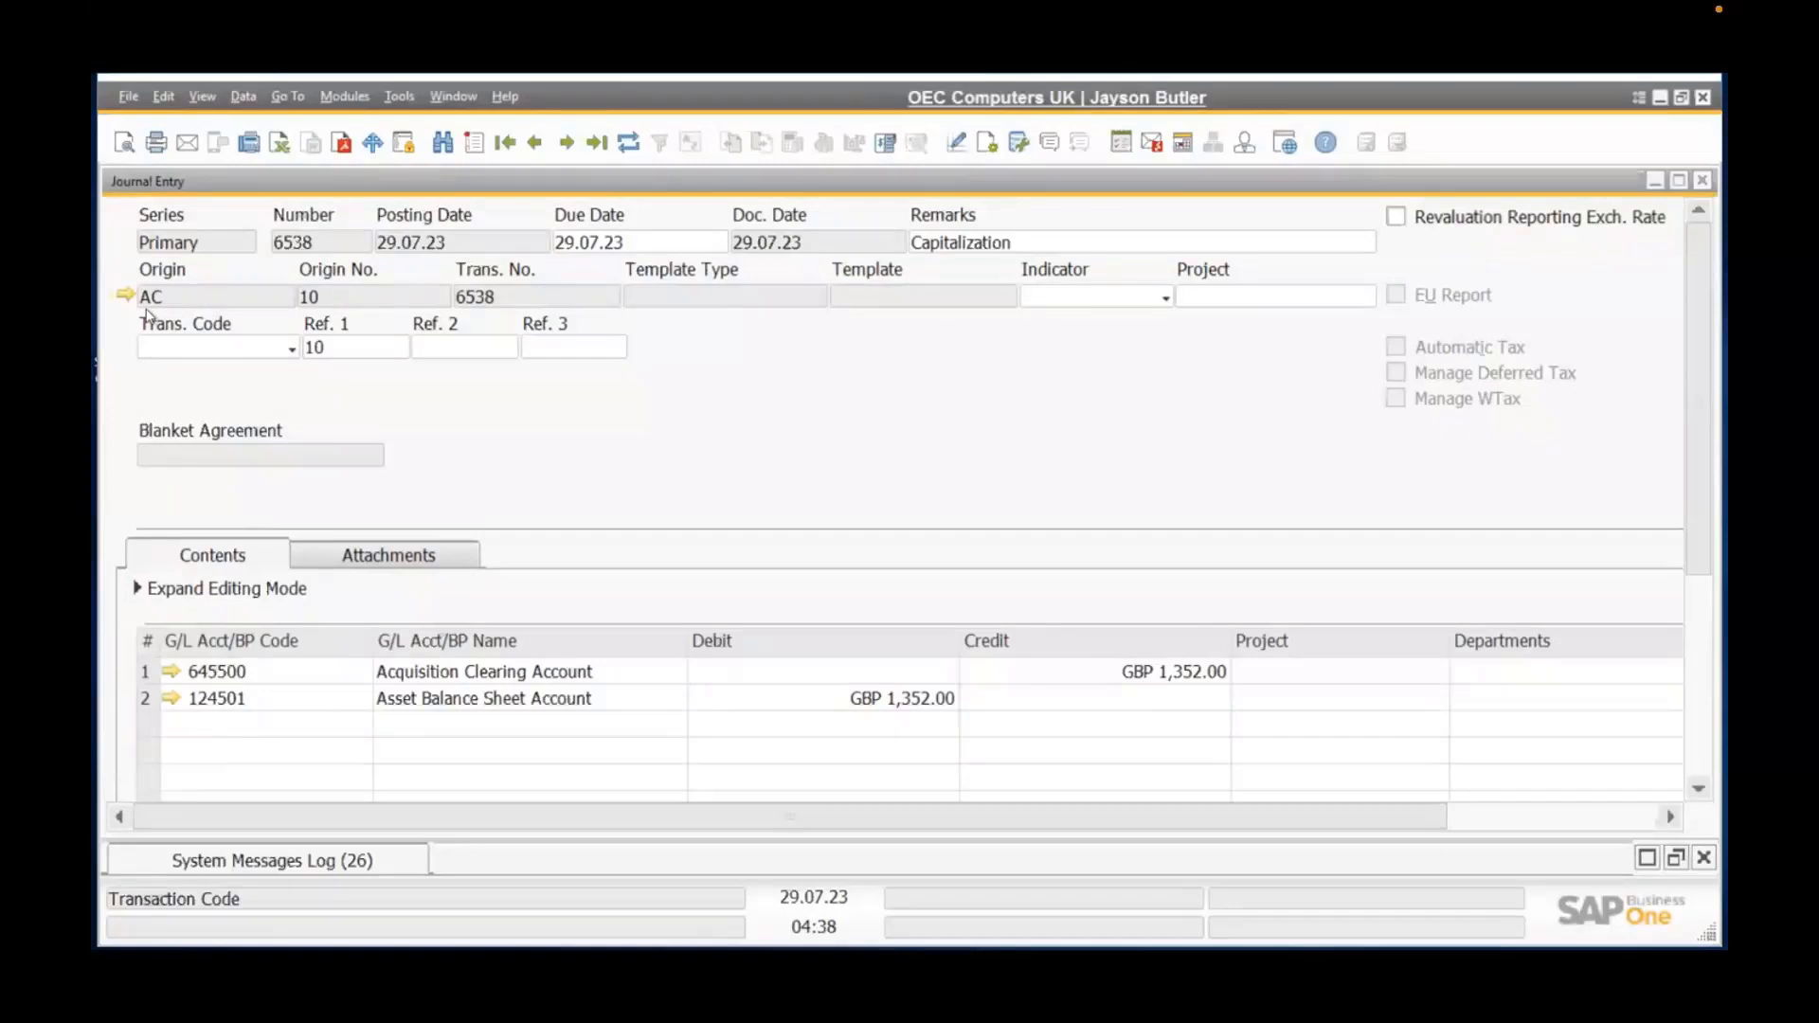
Open the capitalization document behind the journal entry for review, and close it along with the journal entry and landed costs windows.
click(125, 295)
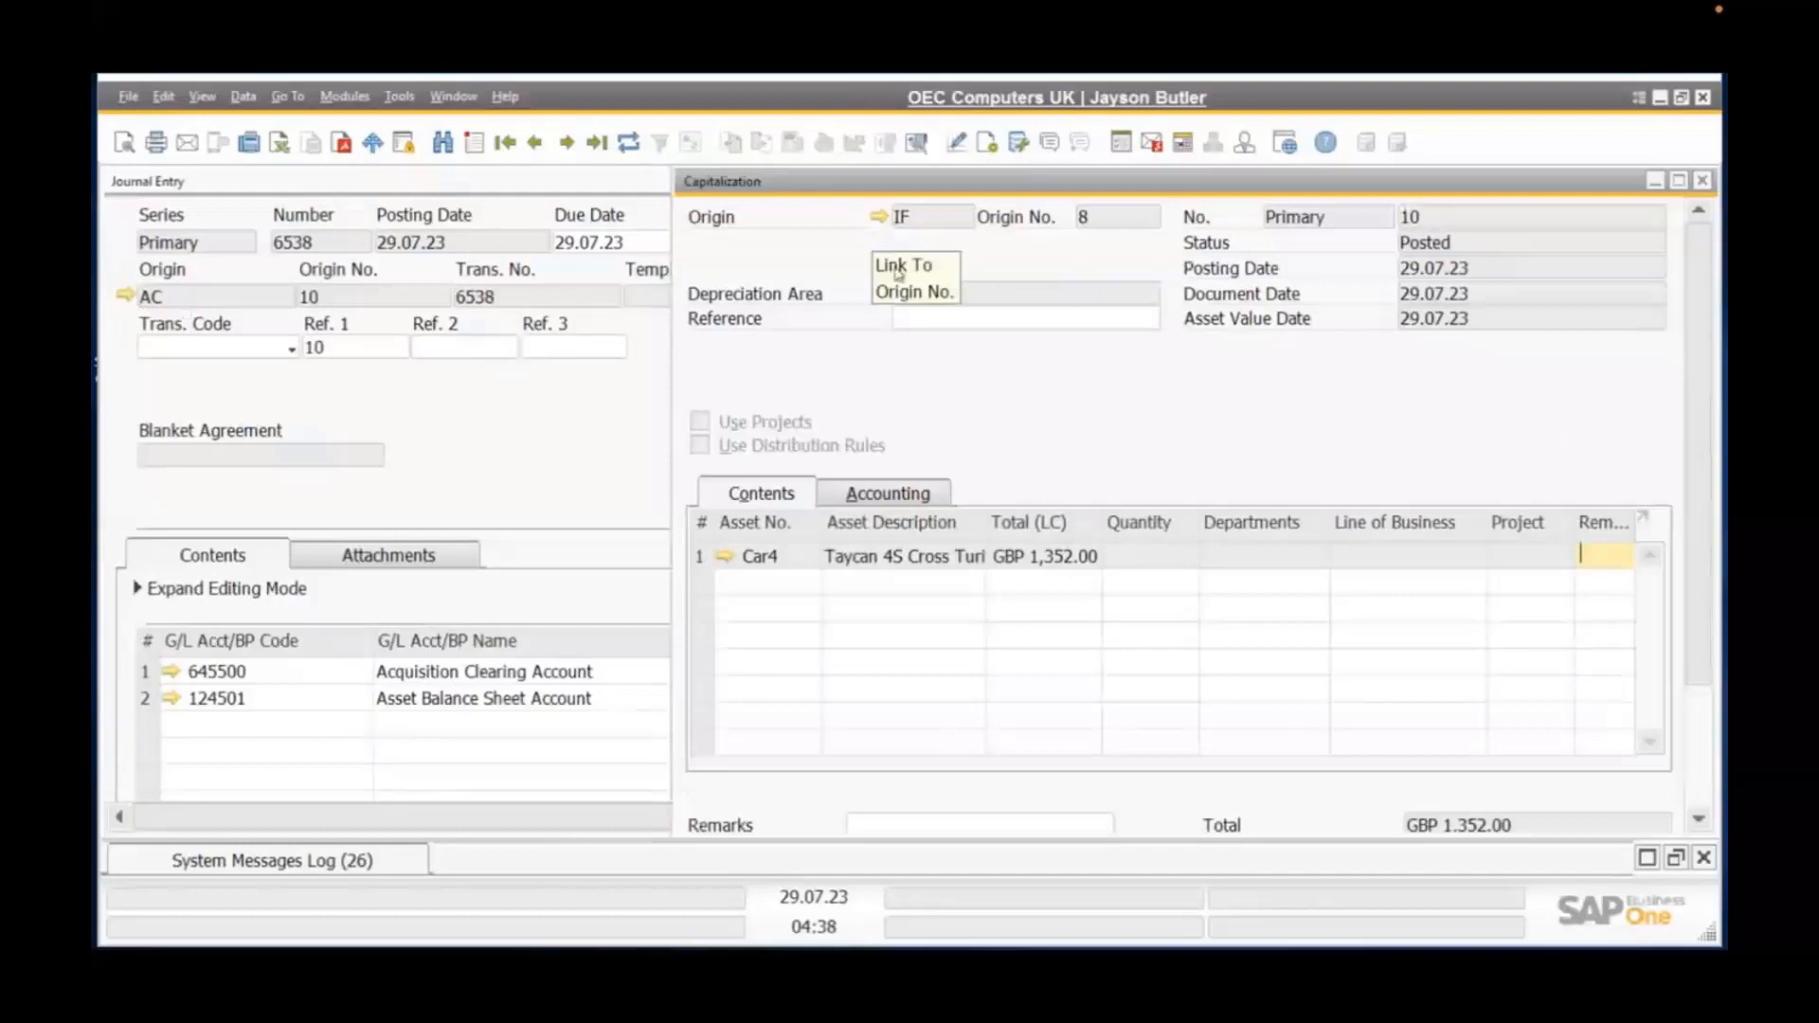
click(1702, 181)
click(1702, 181)
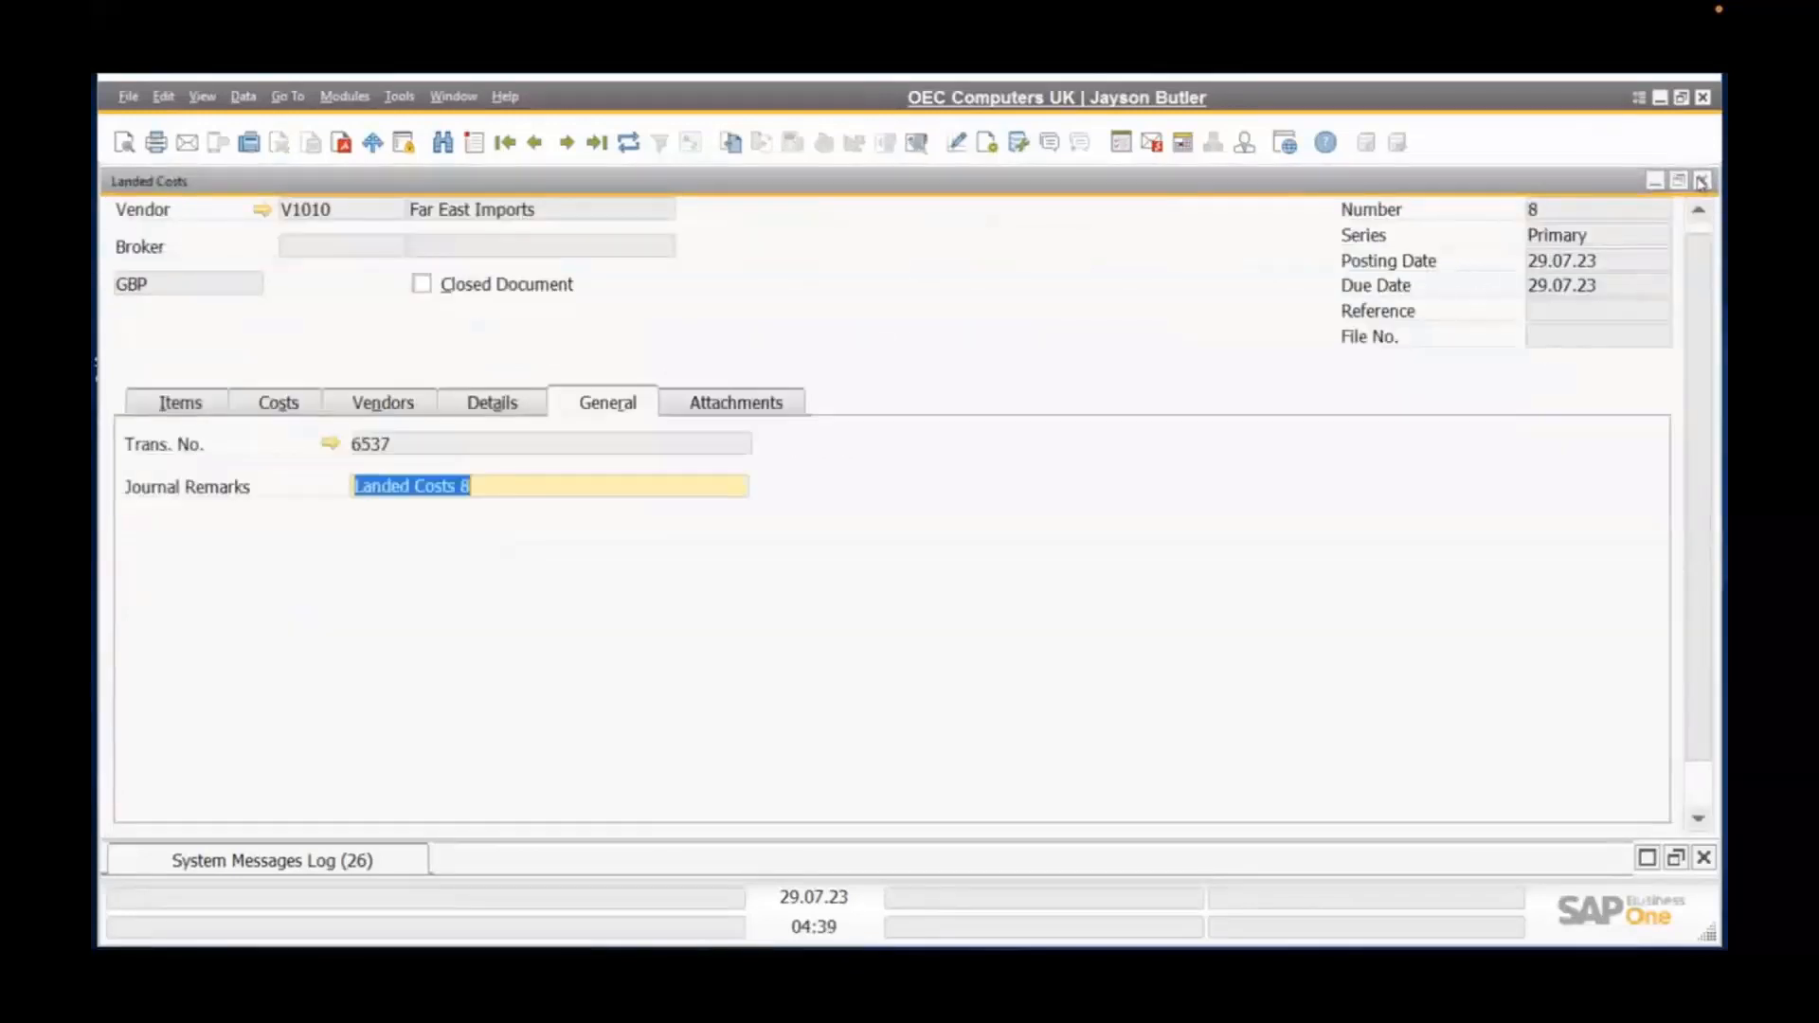
click(1701, 181)
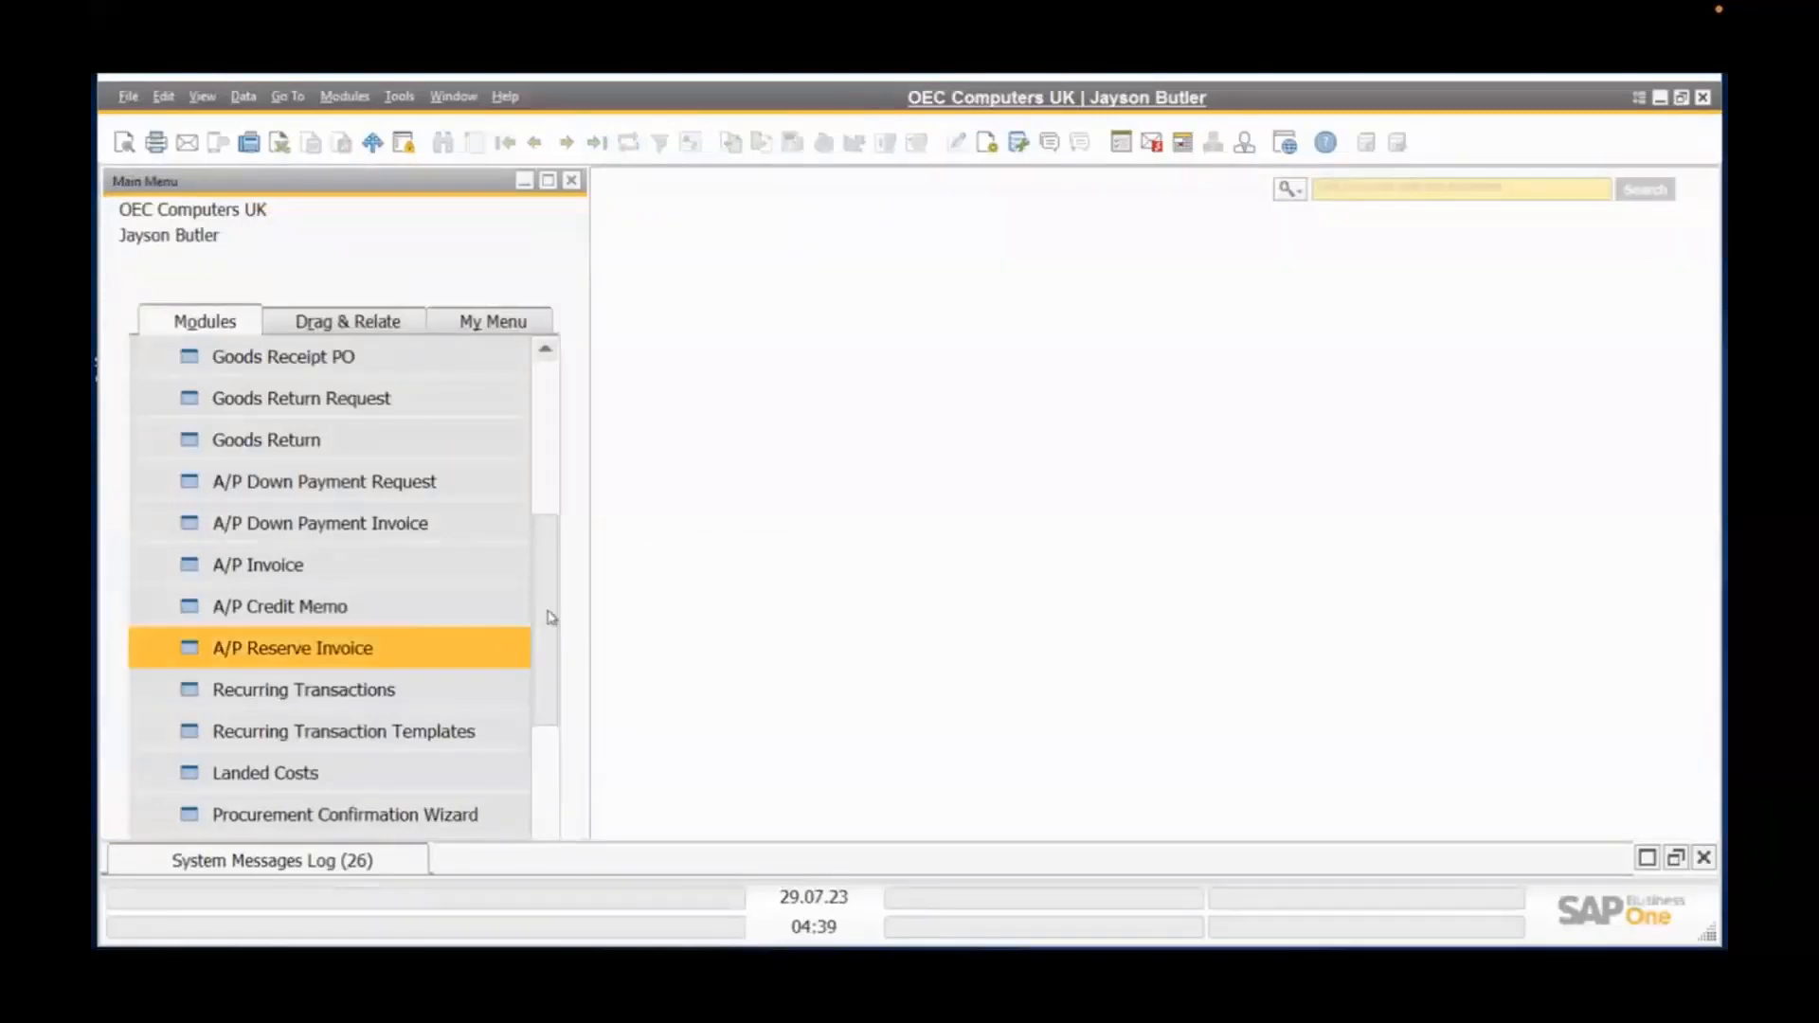
Check the numbering series defined for Depreciation Run in the document numbering setup, and close the setup.
drag(543, 591, 466, 346)
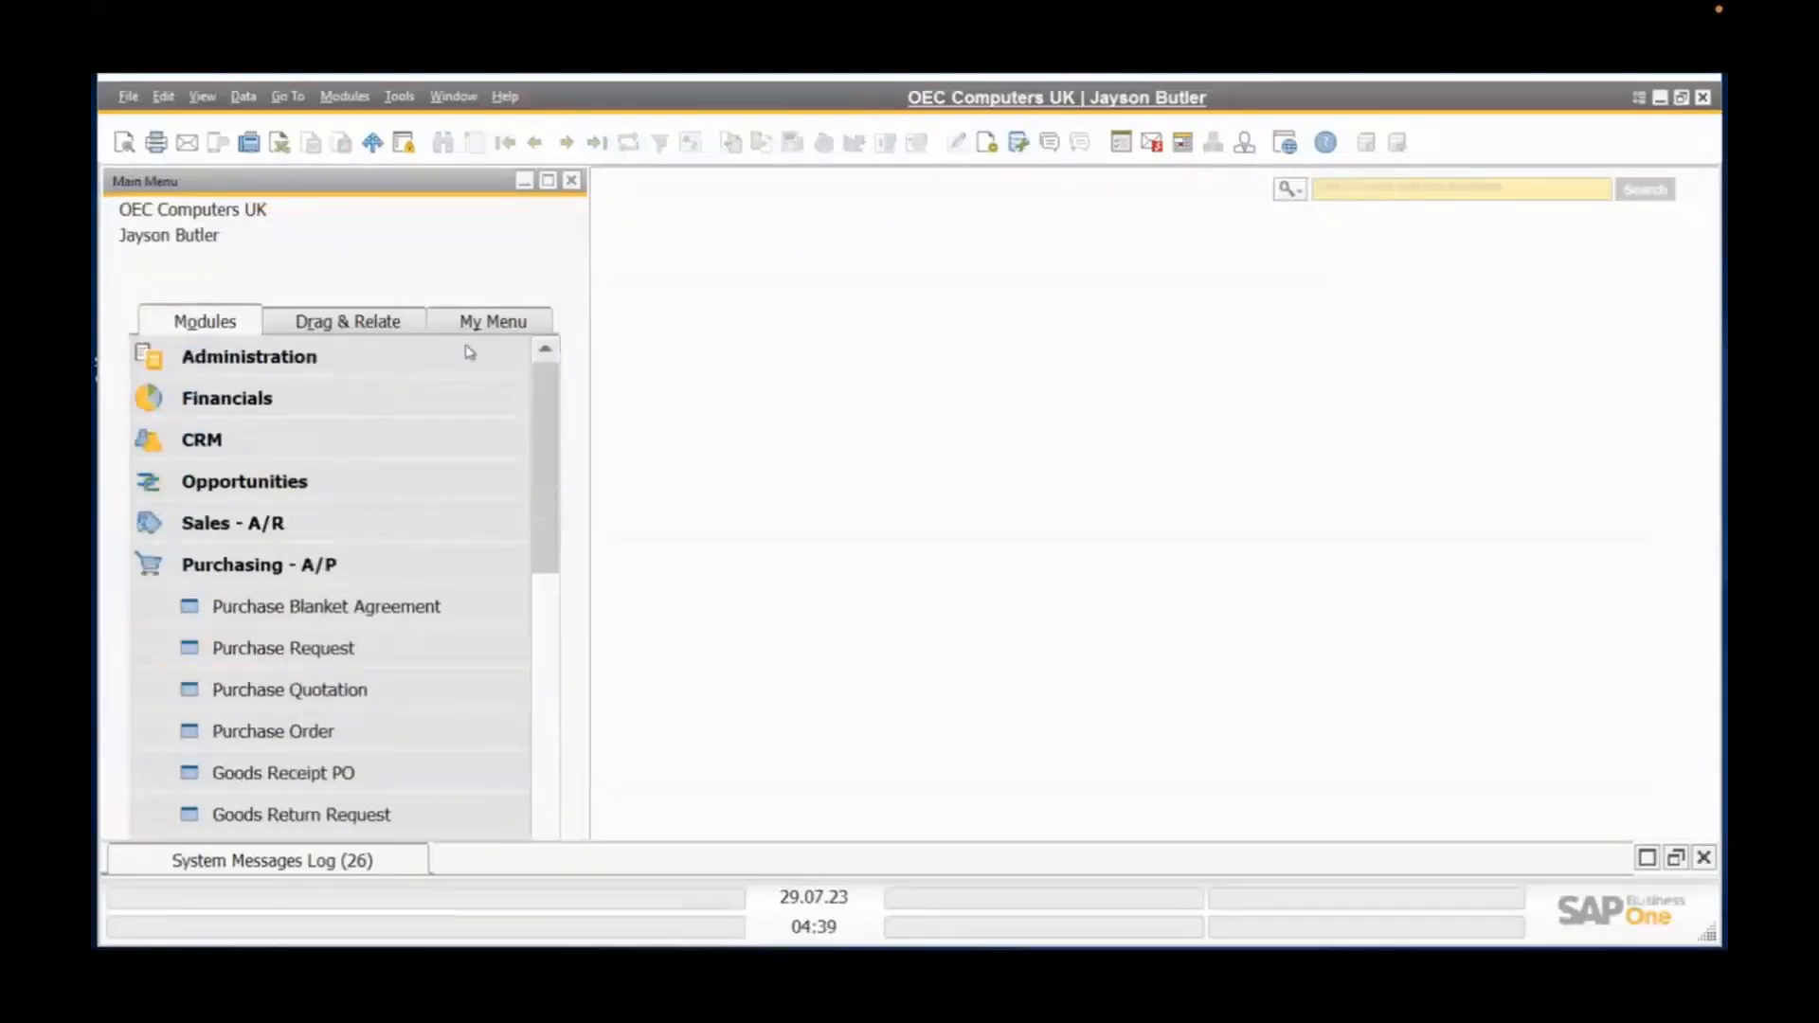
click(341, 360)
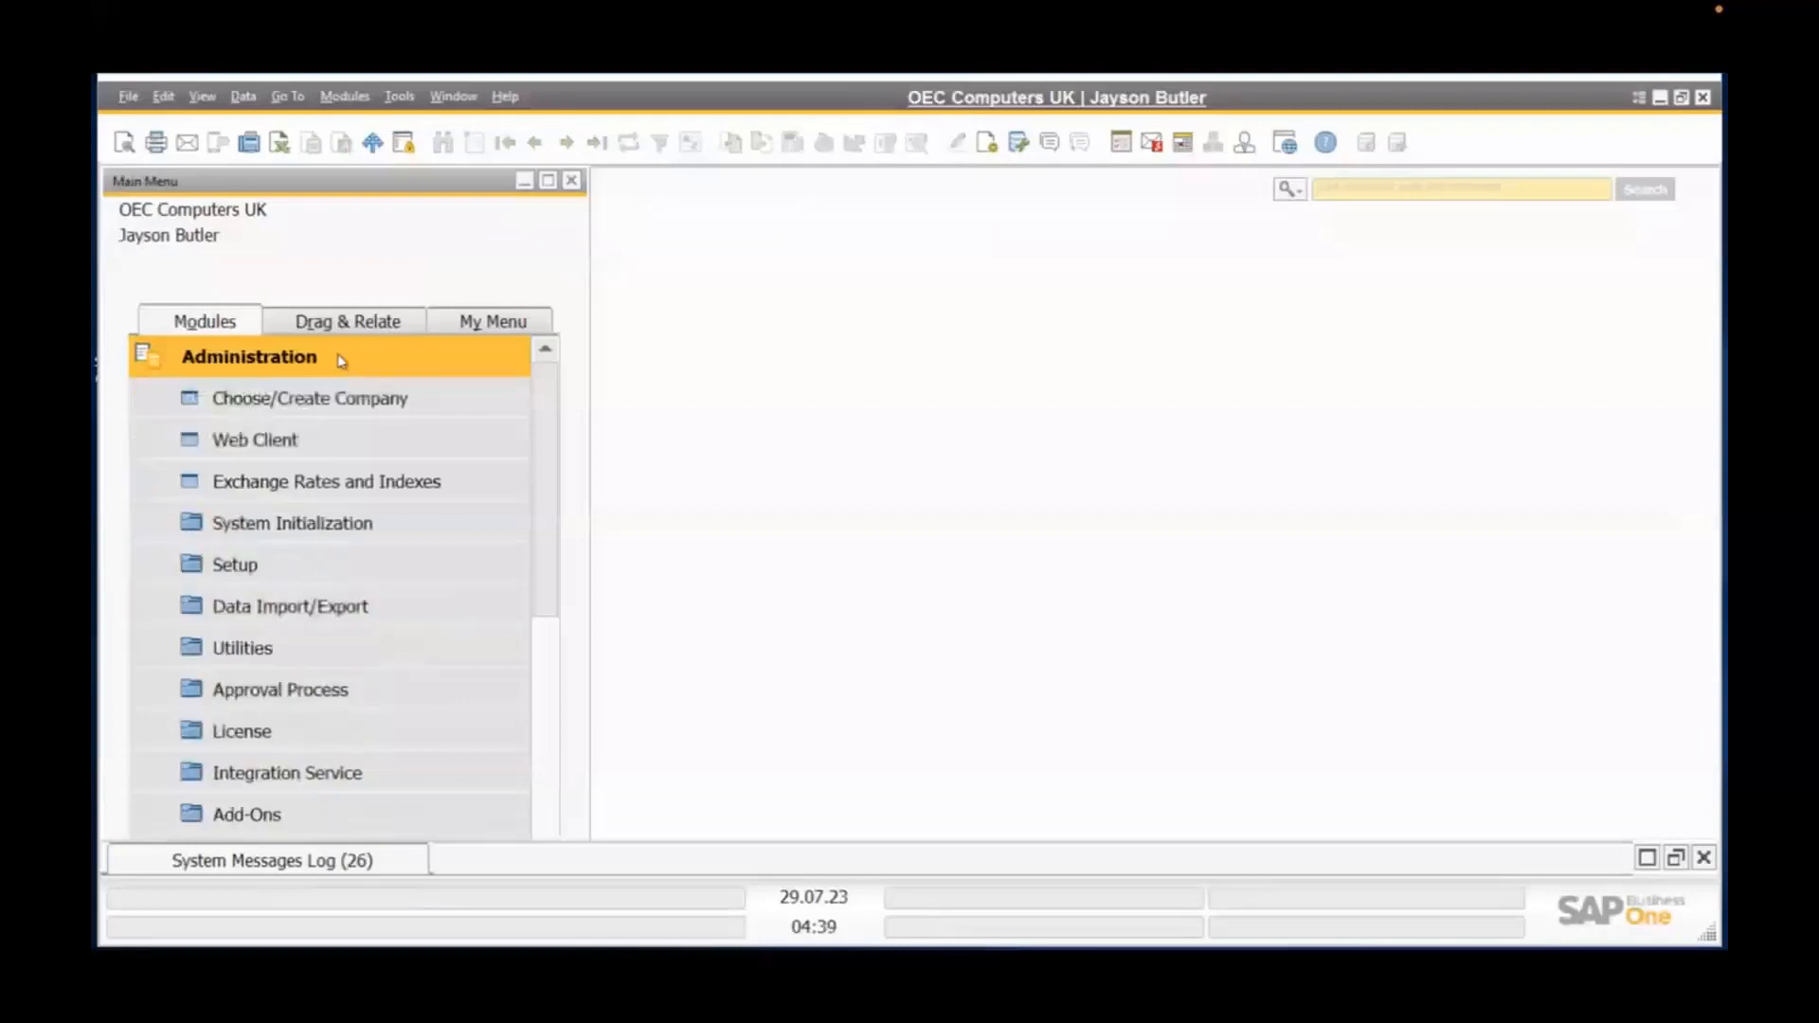
click(303, 521)
click(308, 569)
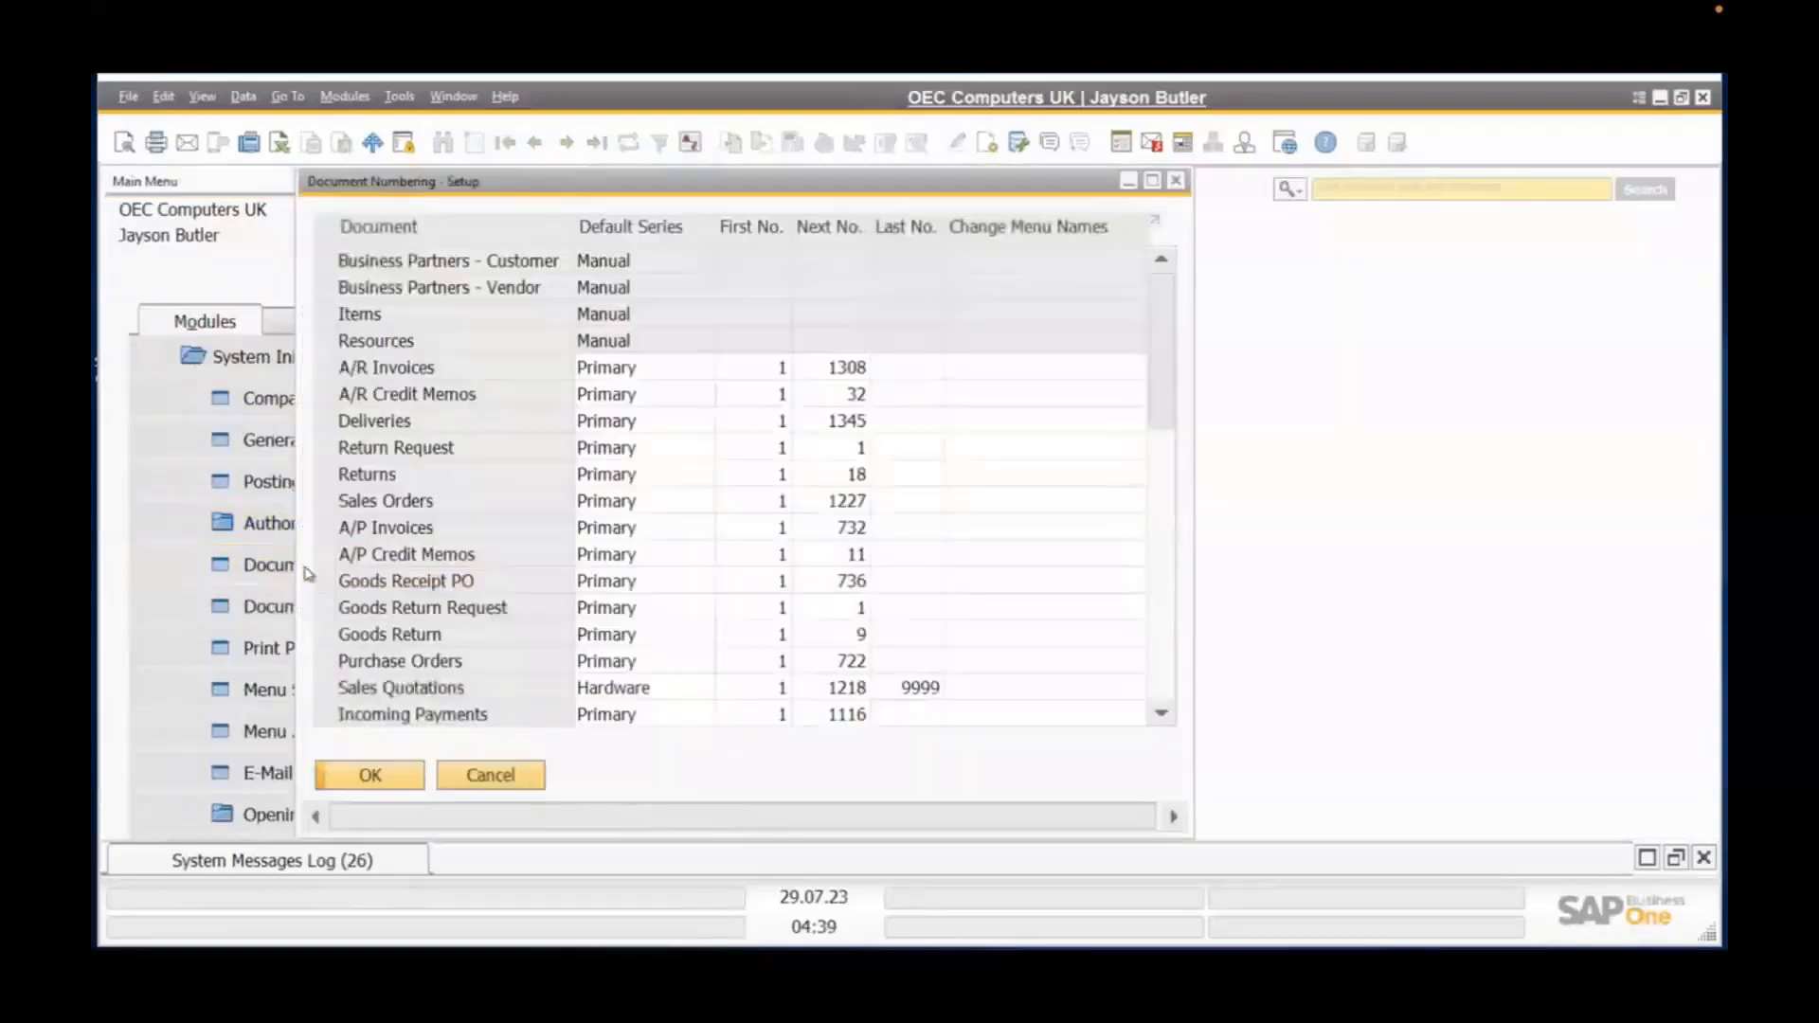
scroll(1149, 345, down, 3)
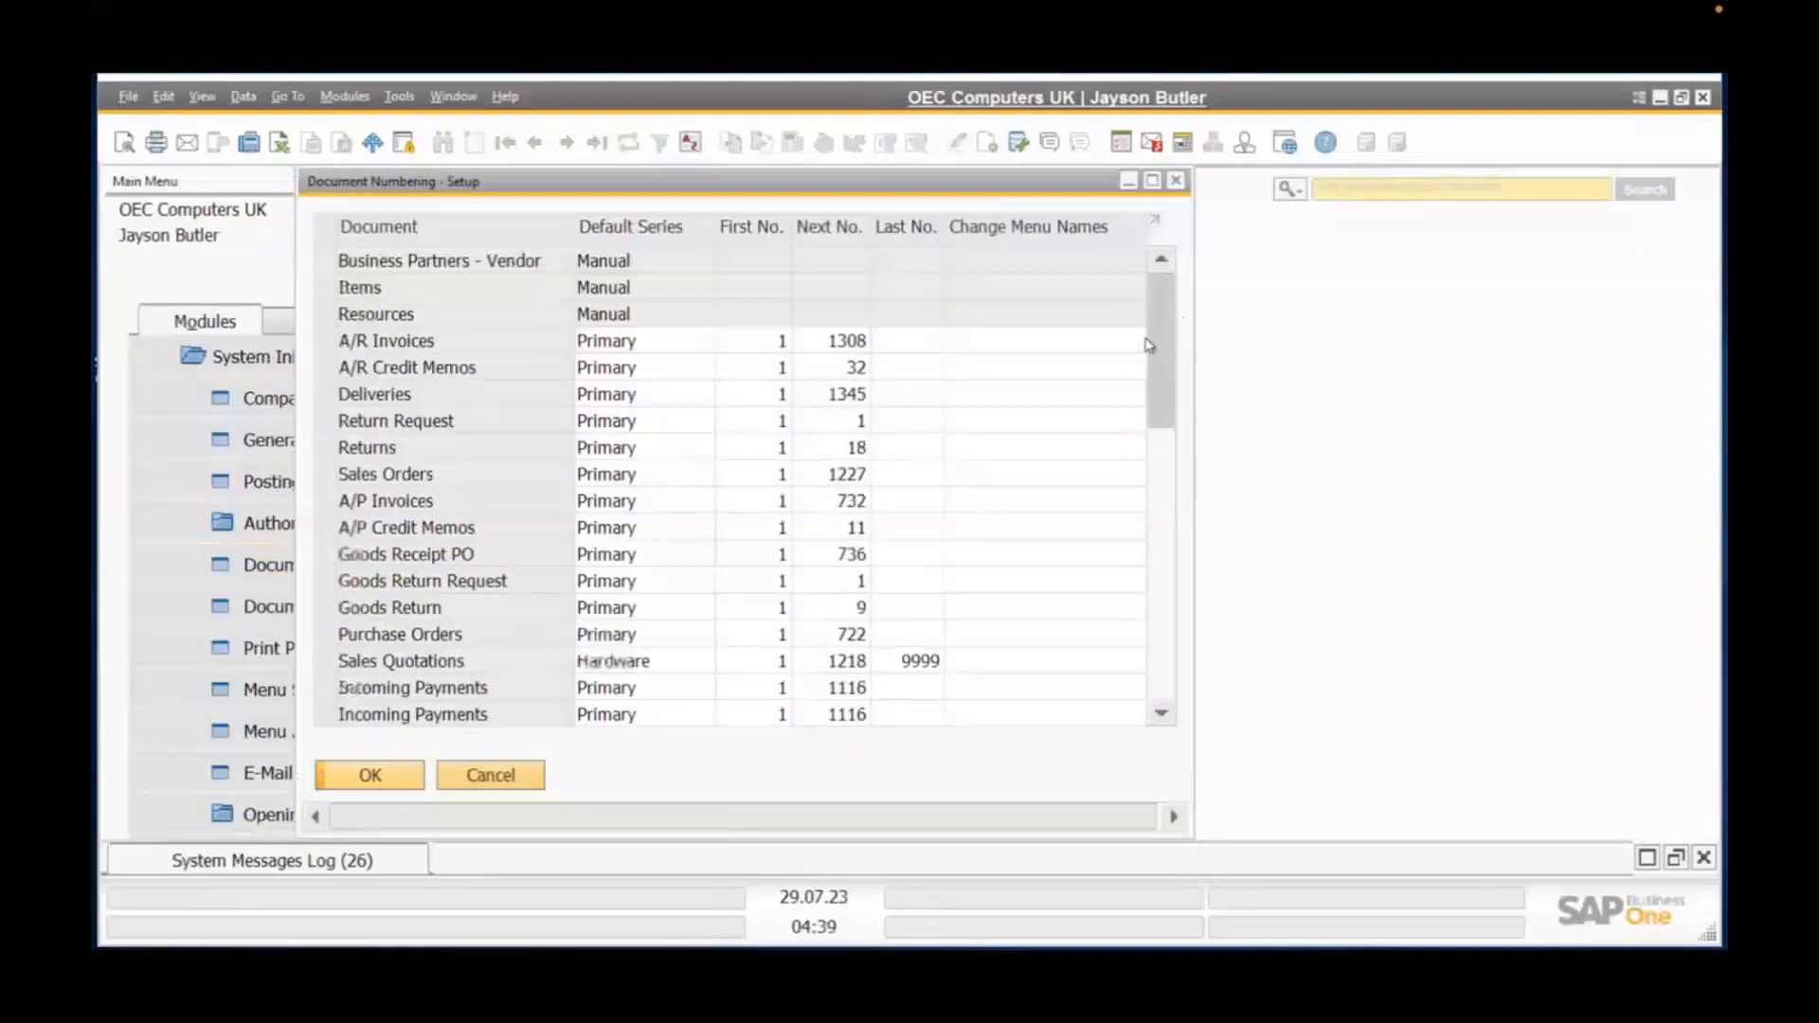
scroll(1122, 504, down, 12)
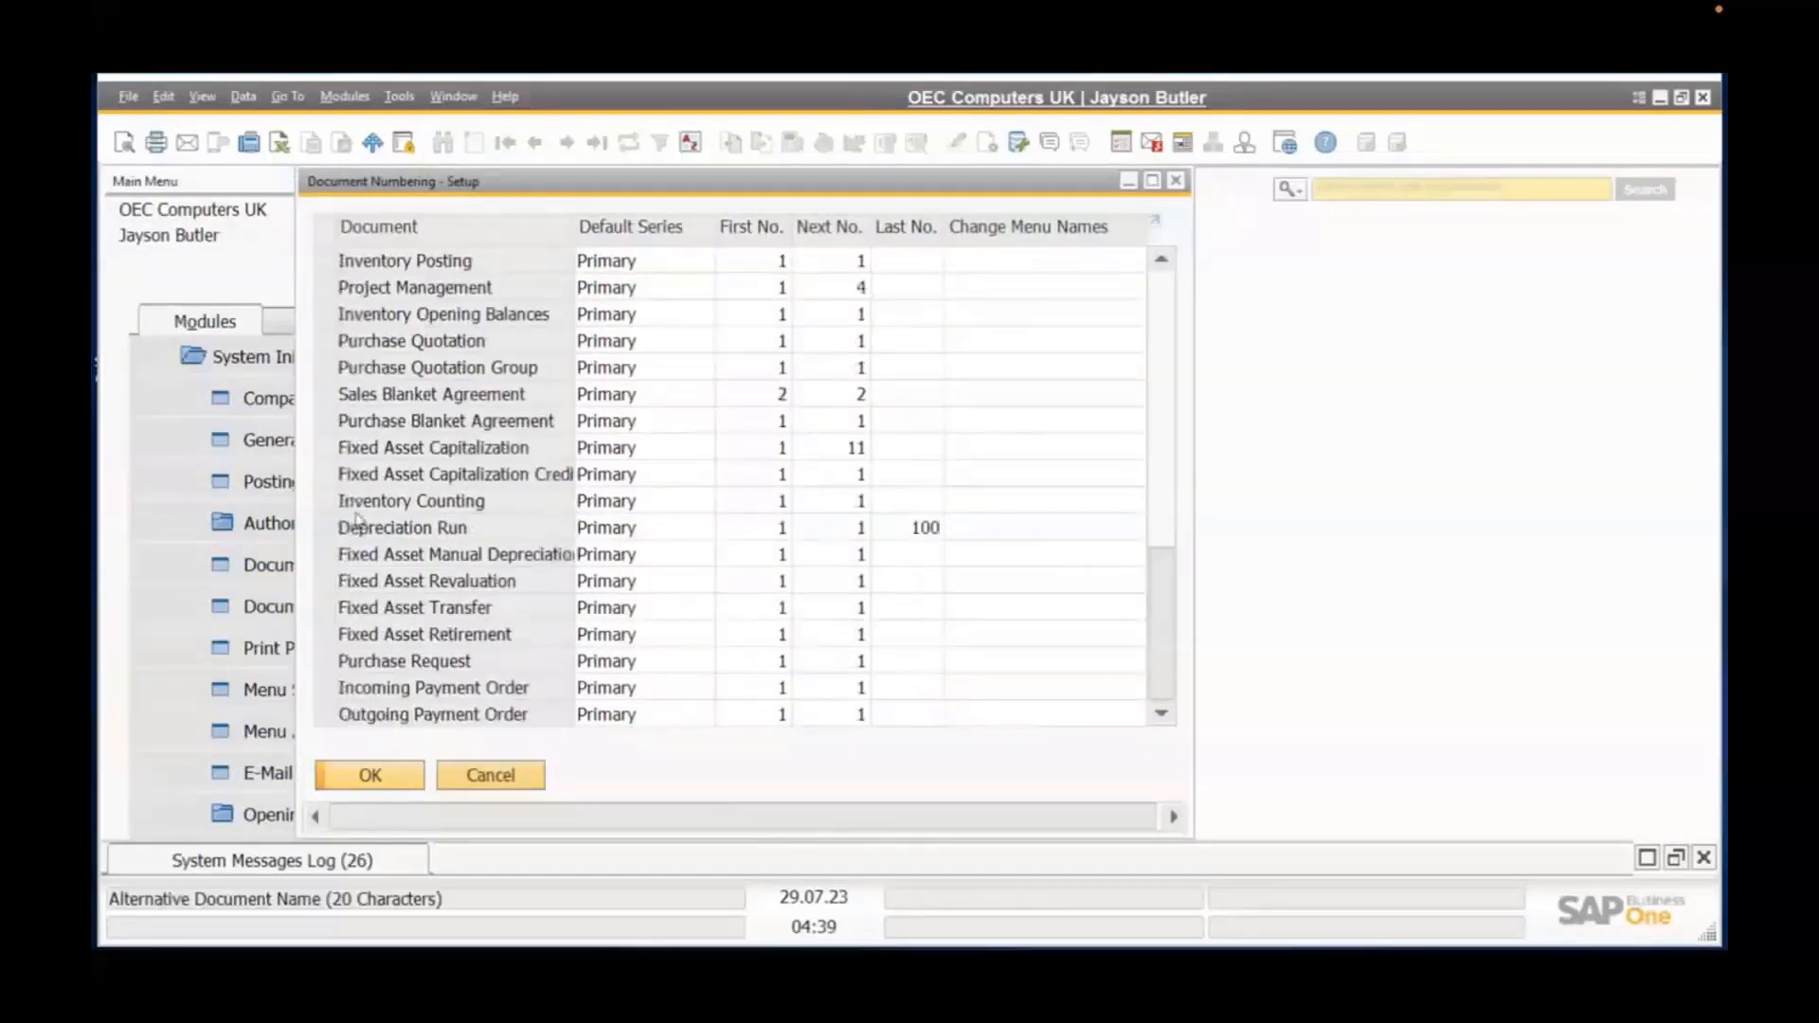
double_click(322, 528)
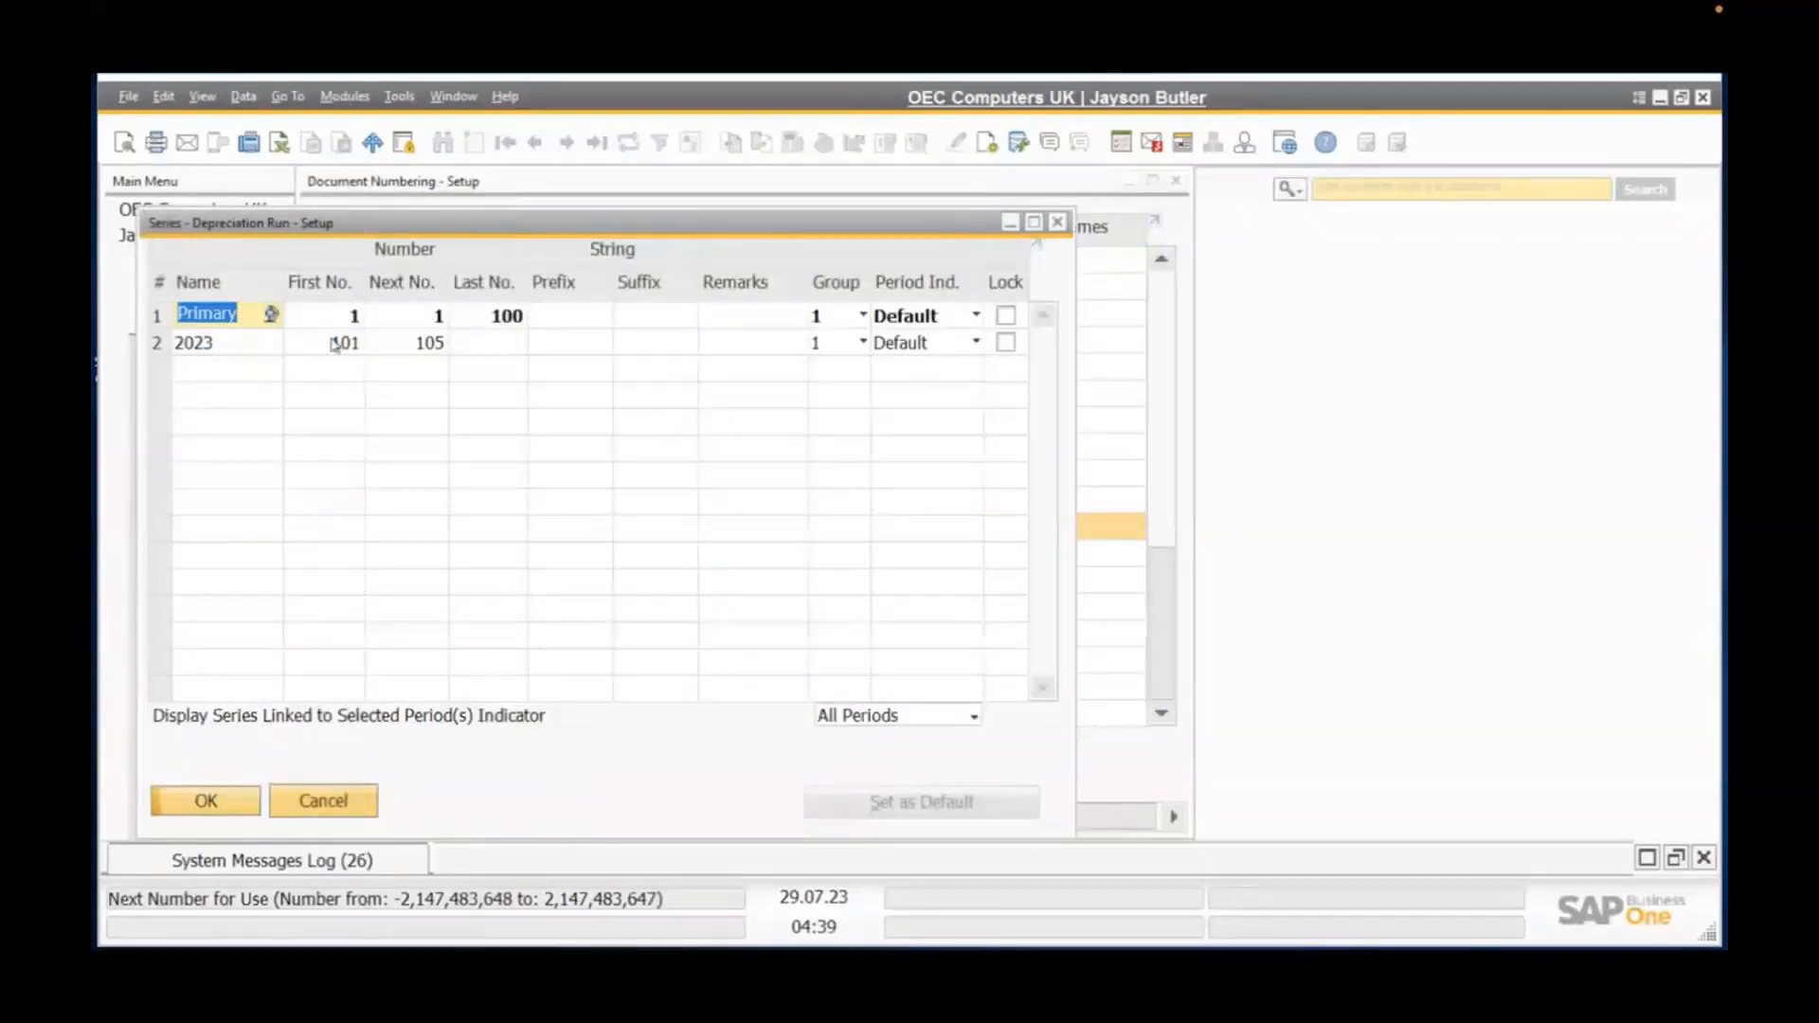
click(230, 800)
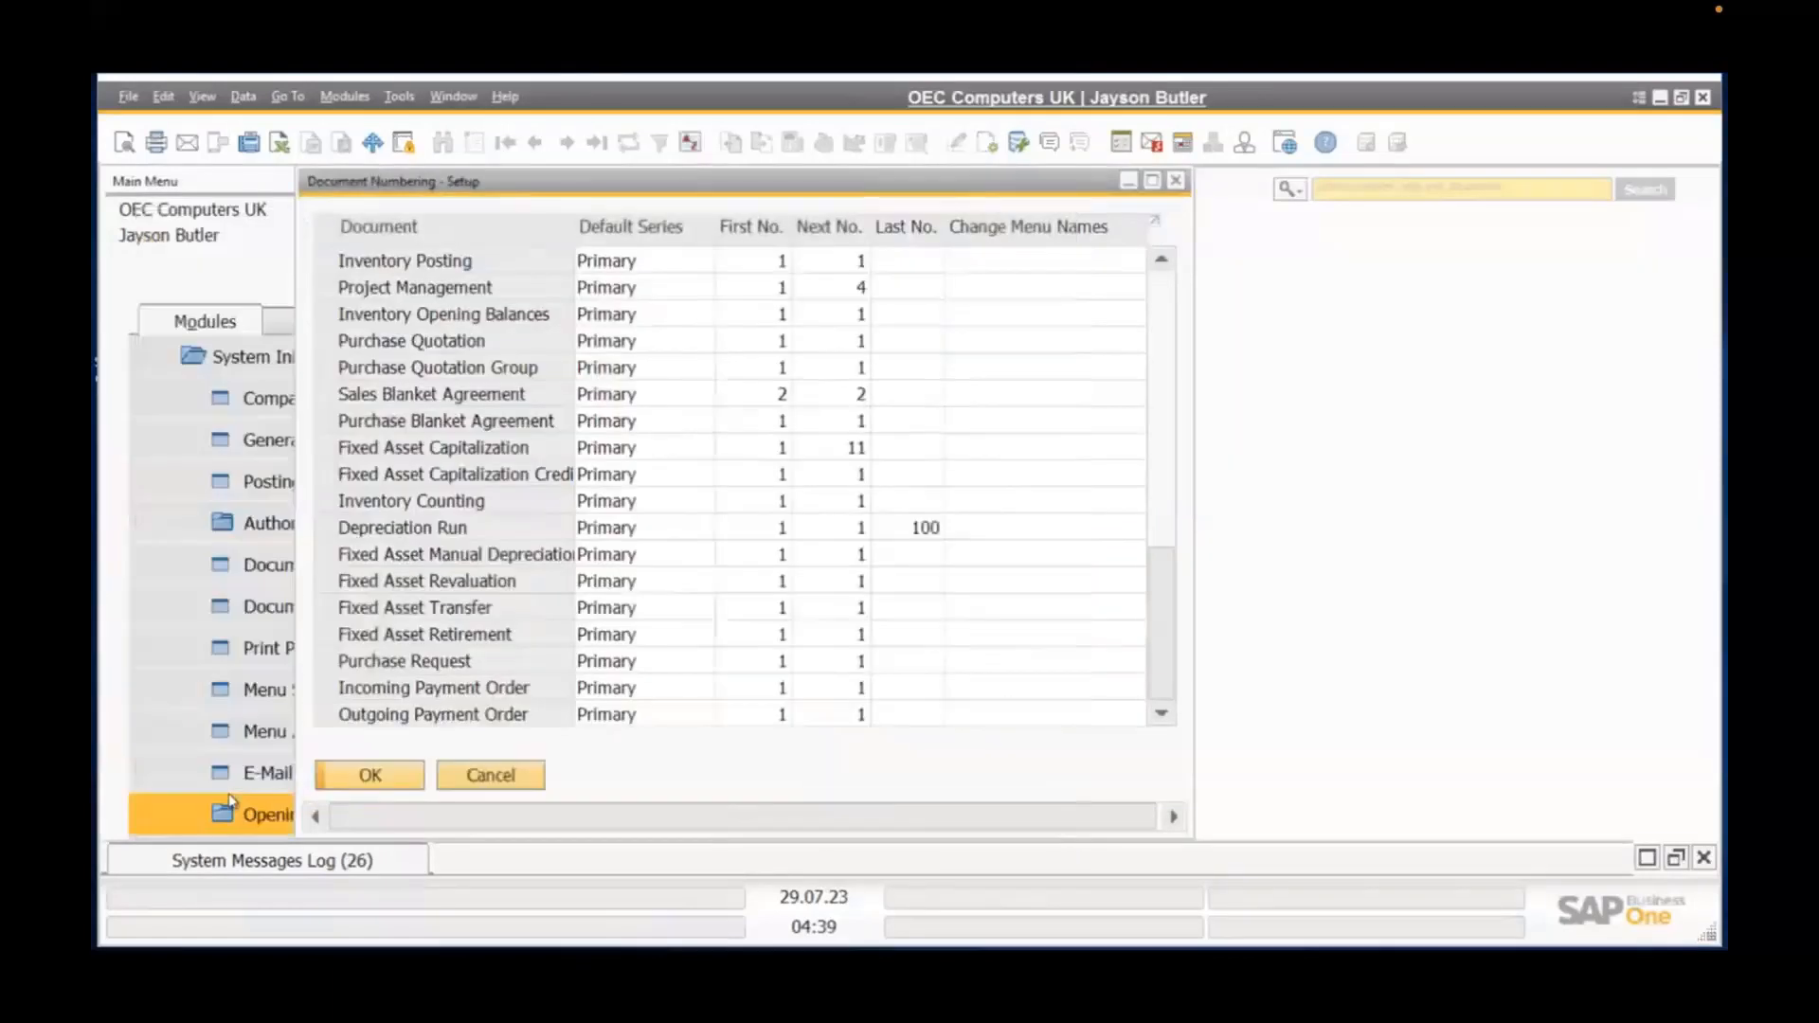
click(405, 777)
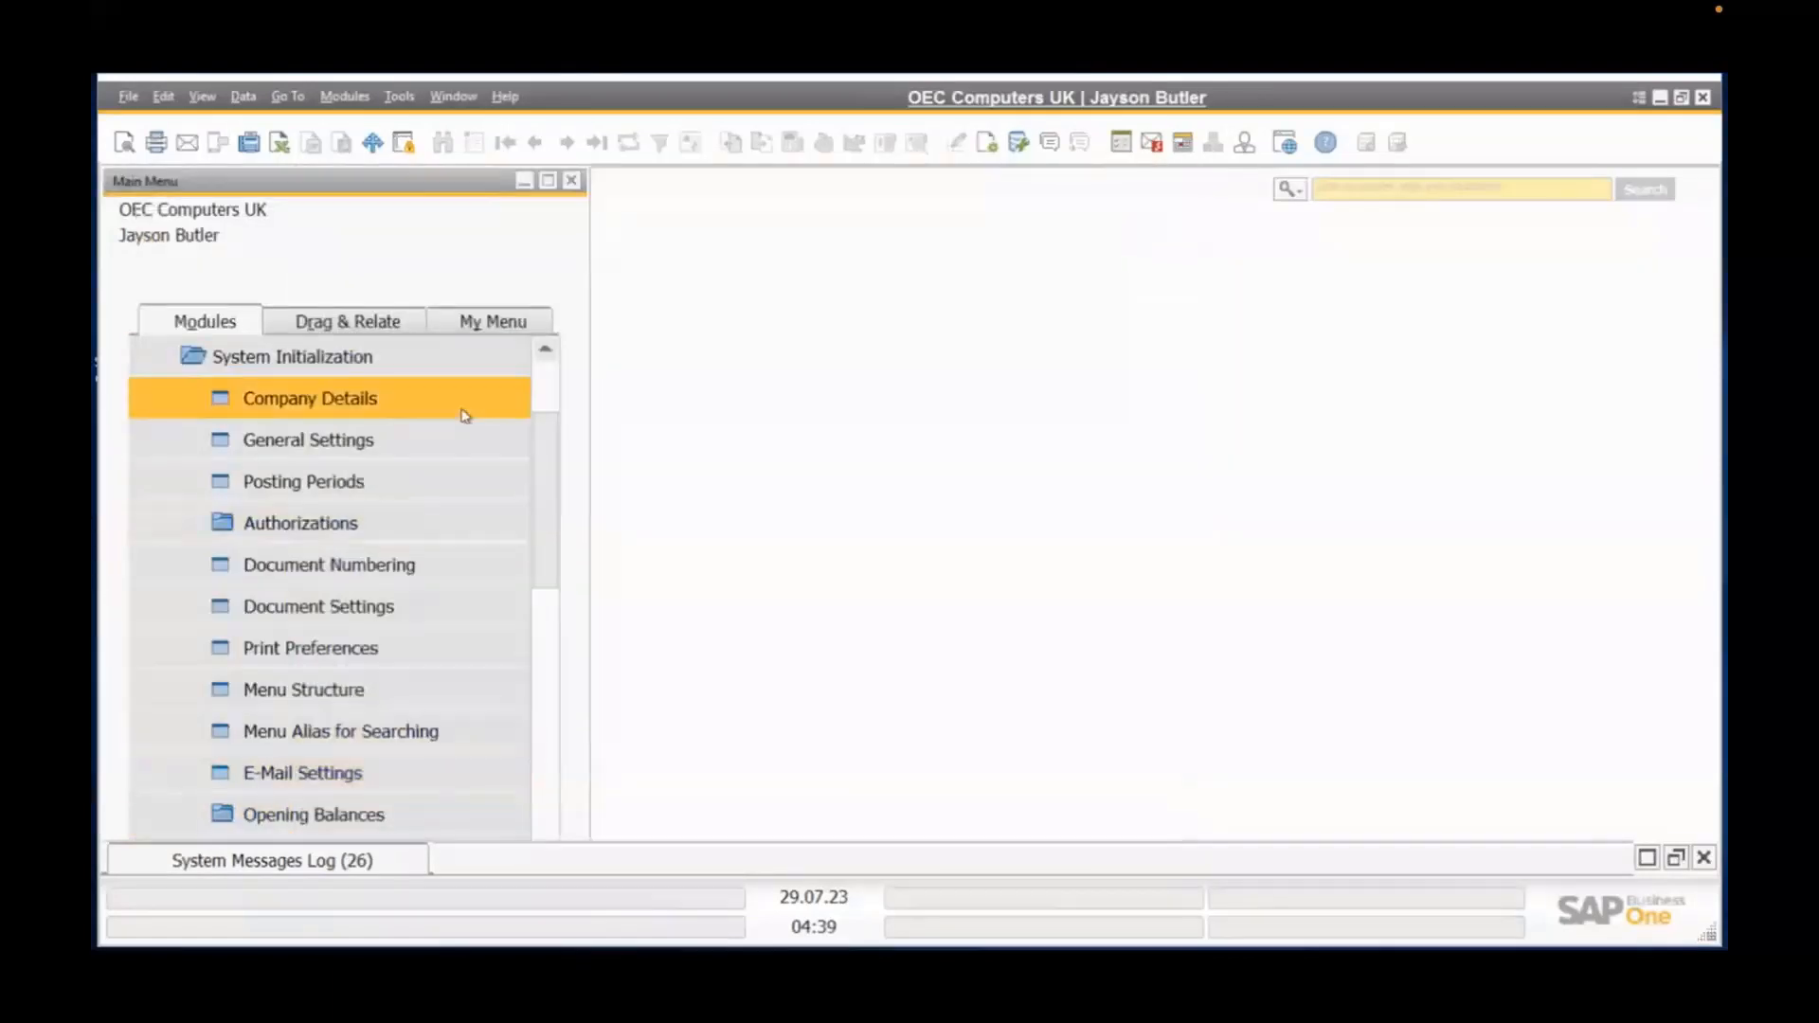
Open a depreciation run from the fixed assets functions in Financials, and move its window over the main menu.
scroll(533, 410, up, 2)
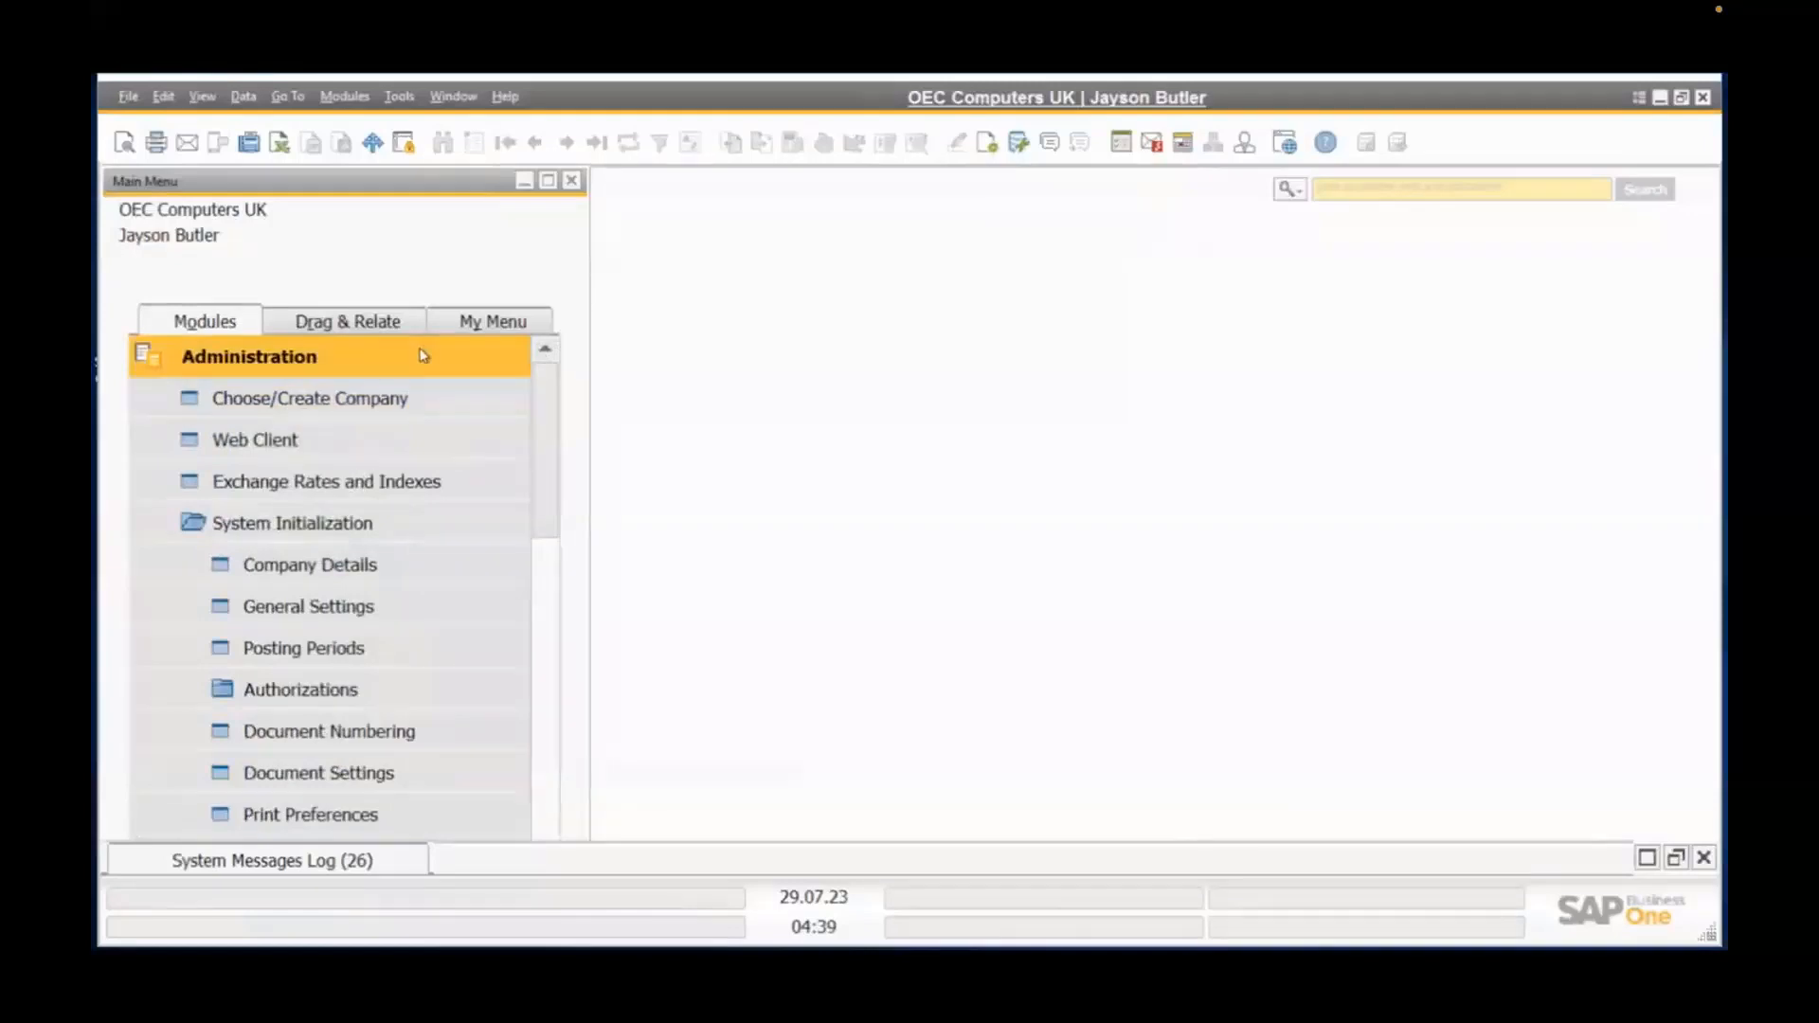
click(366, 354)
click(379, 405)
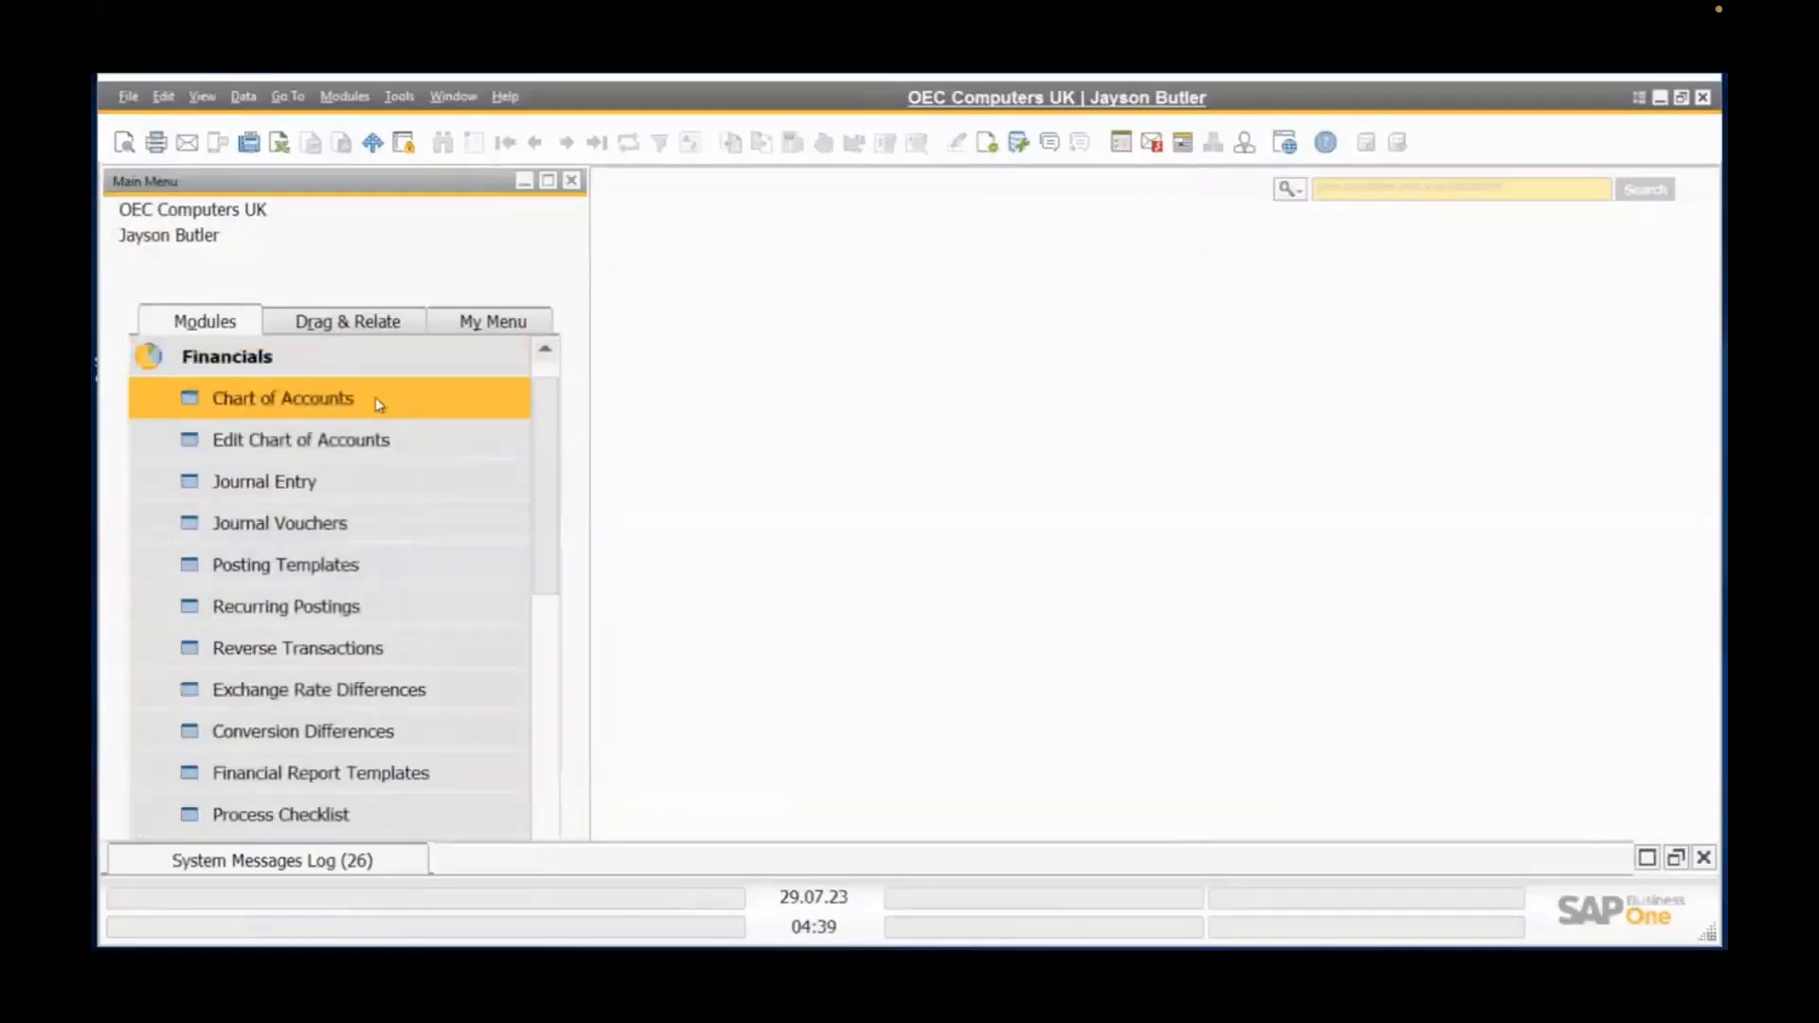
scroll(397, 600, down, 5)
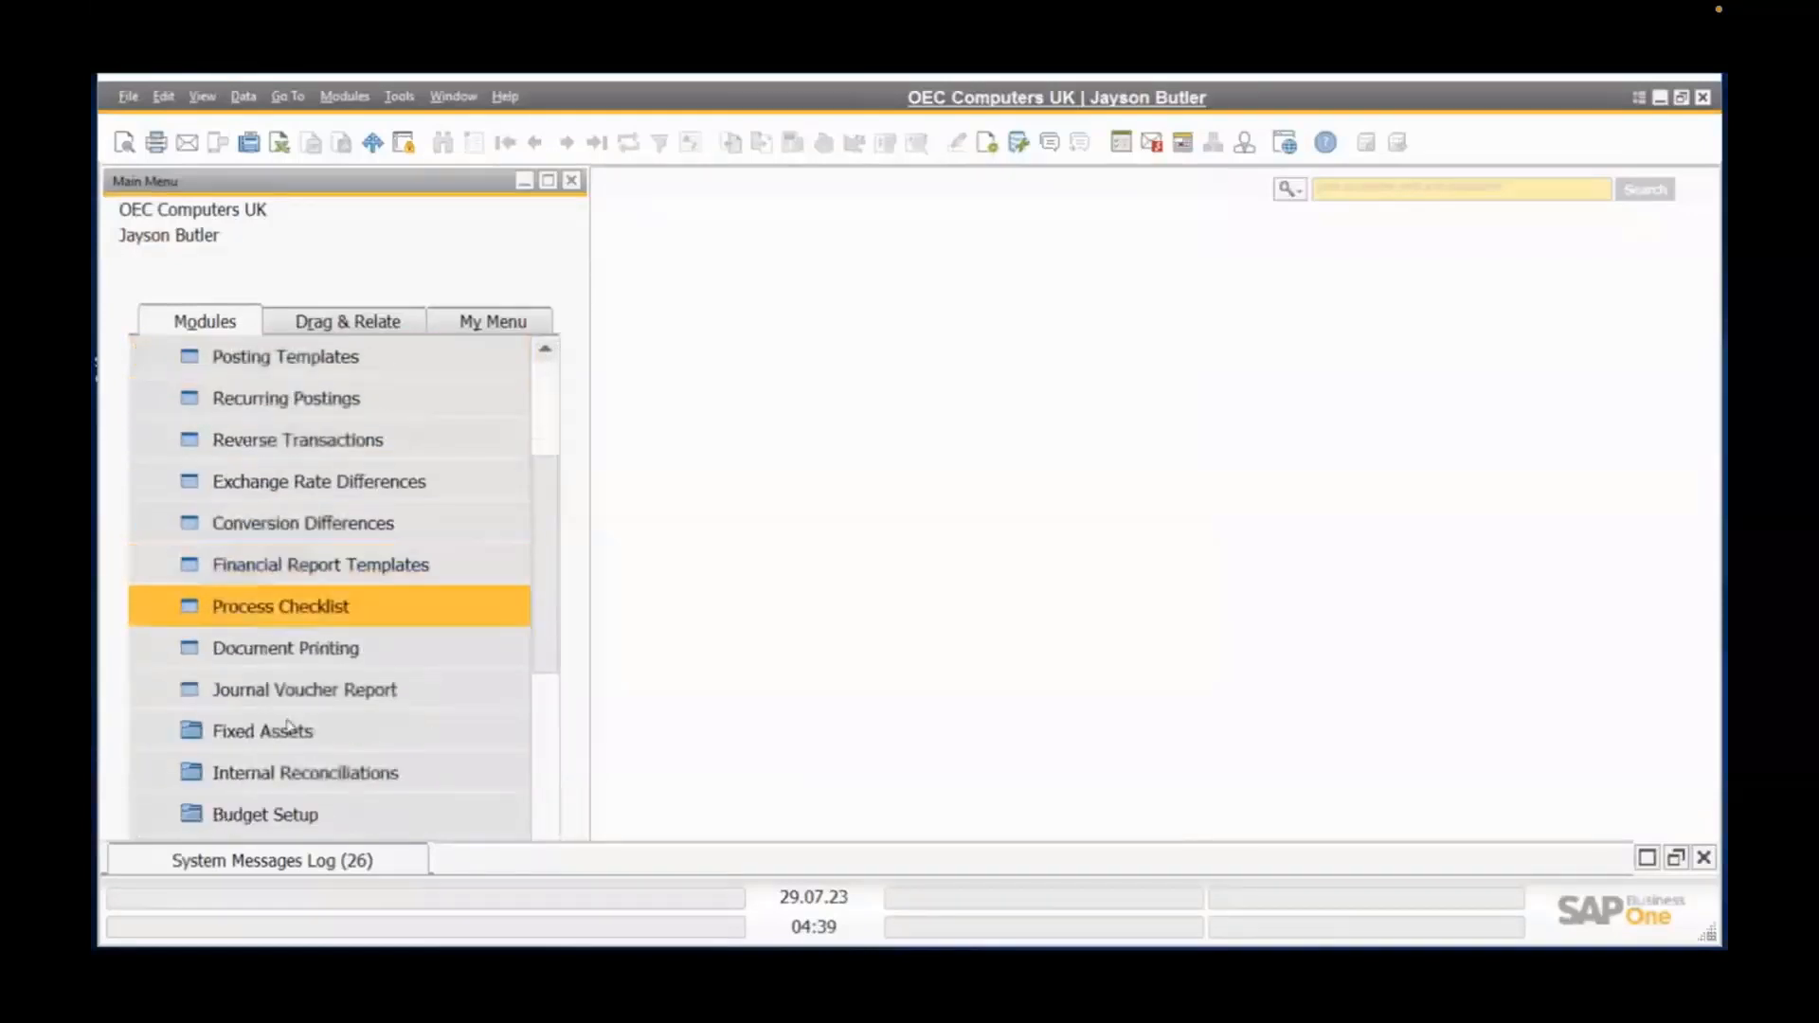
click(287, 730)
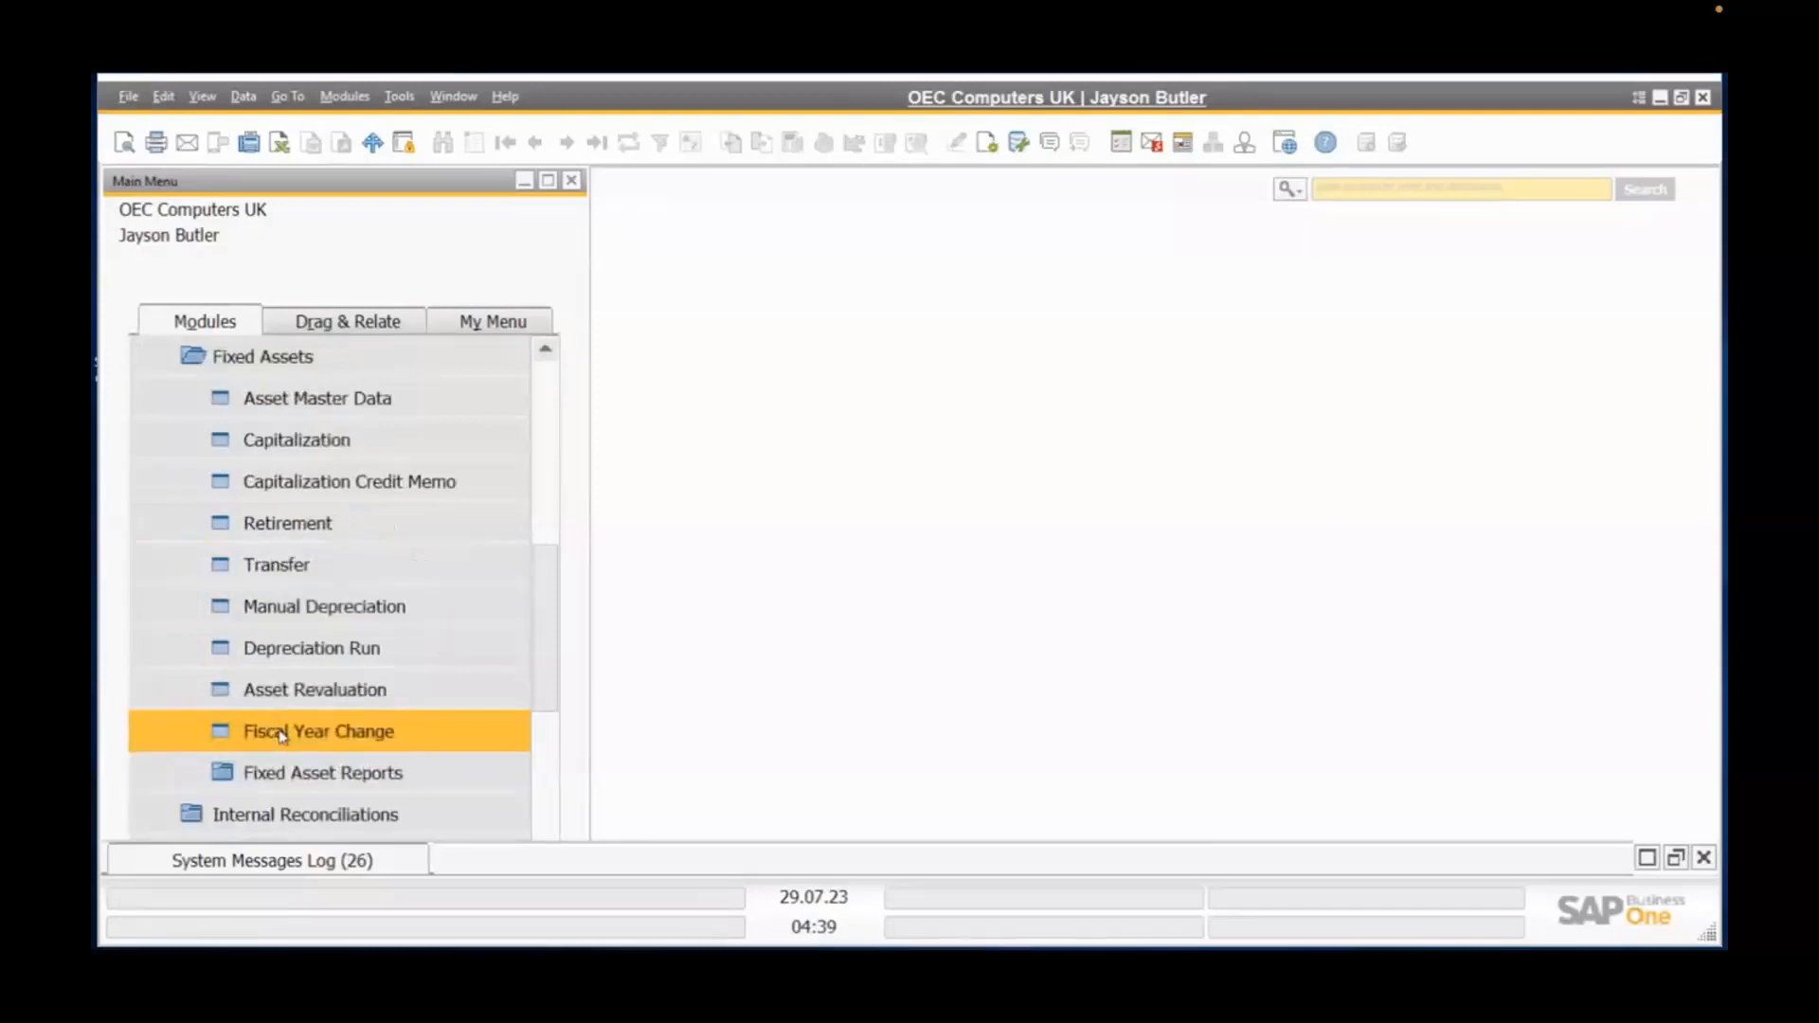
click(296, 647)
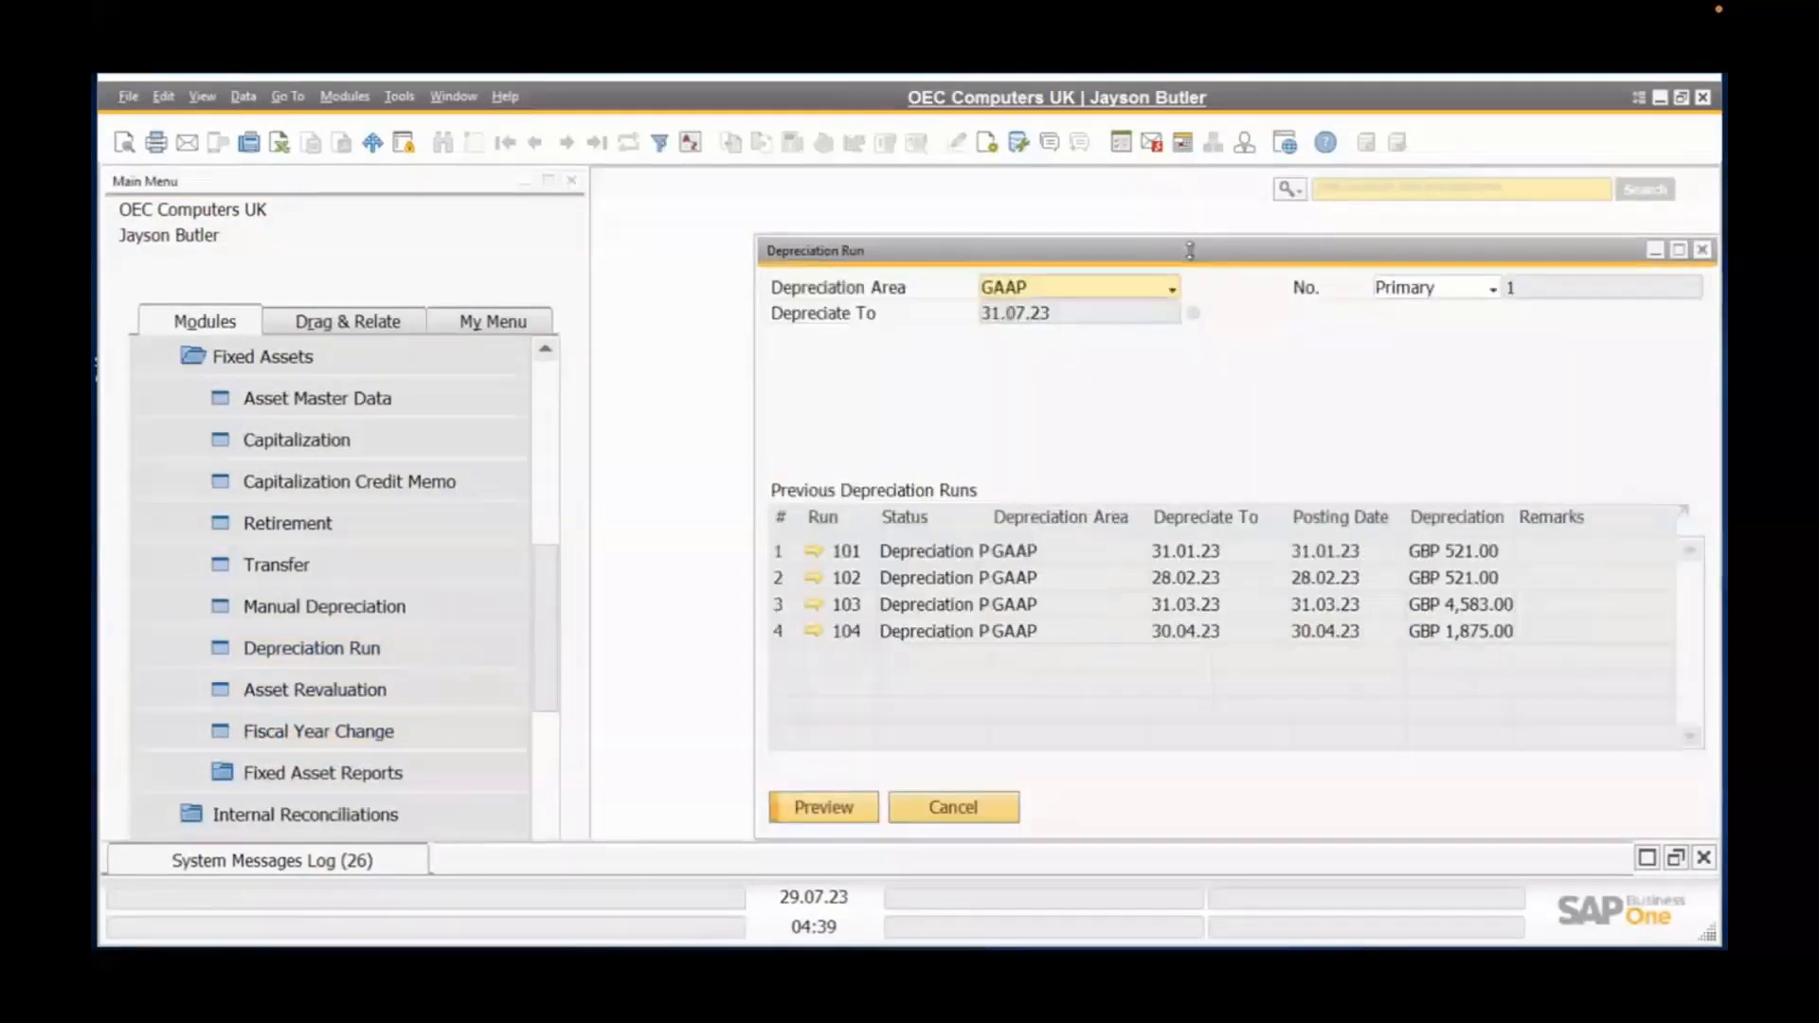
drag(874, 254, 451, 173)
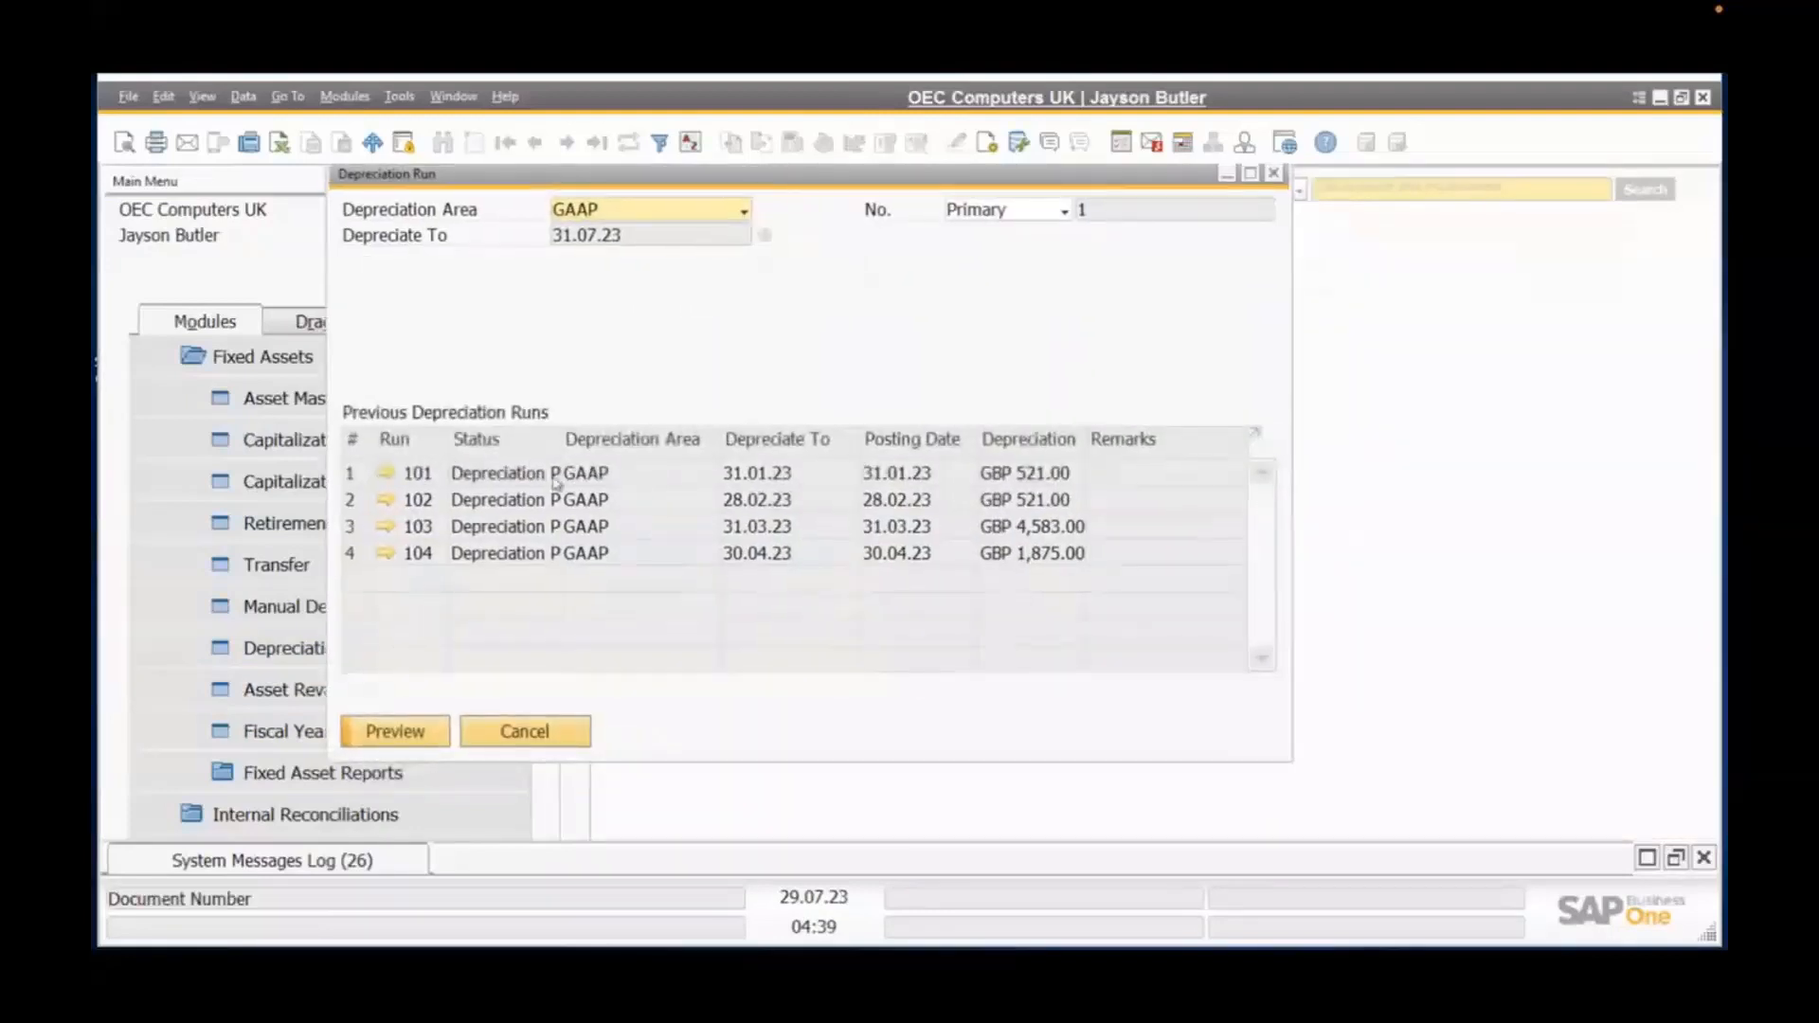
Set the depreciation run to series 2023 and posting period 2023-05 for the GAAP area, and preview it.
click(1063, 214)
click(1016, 238)
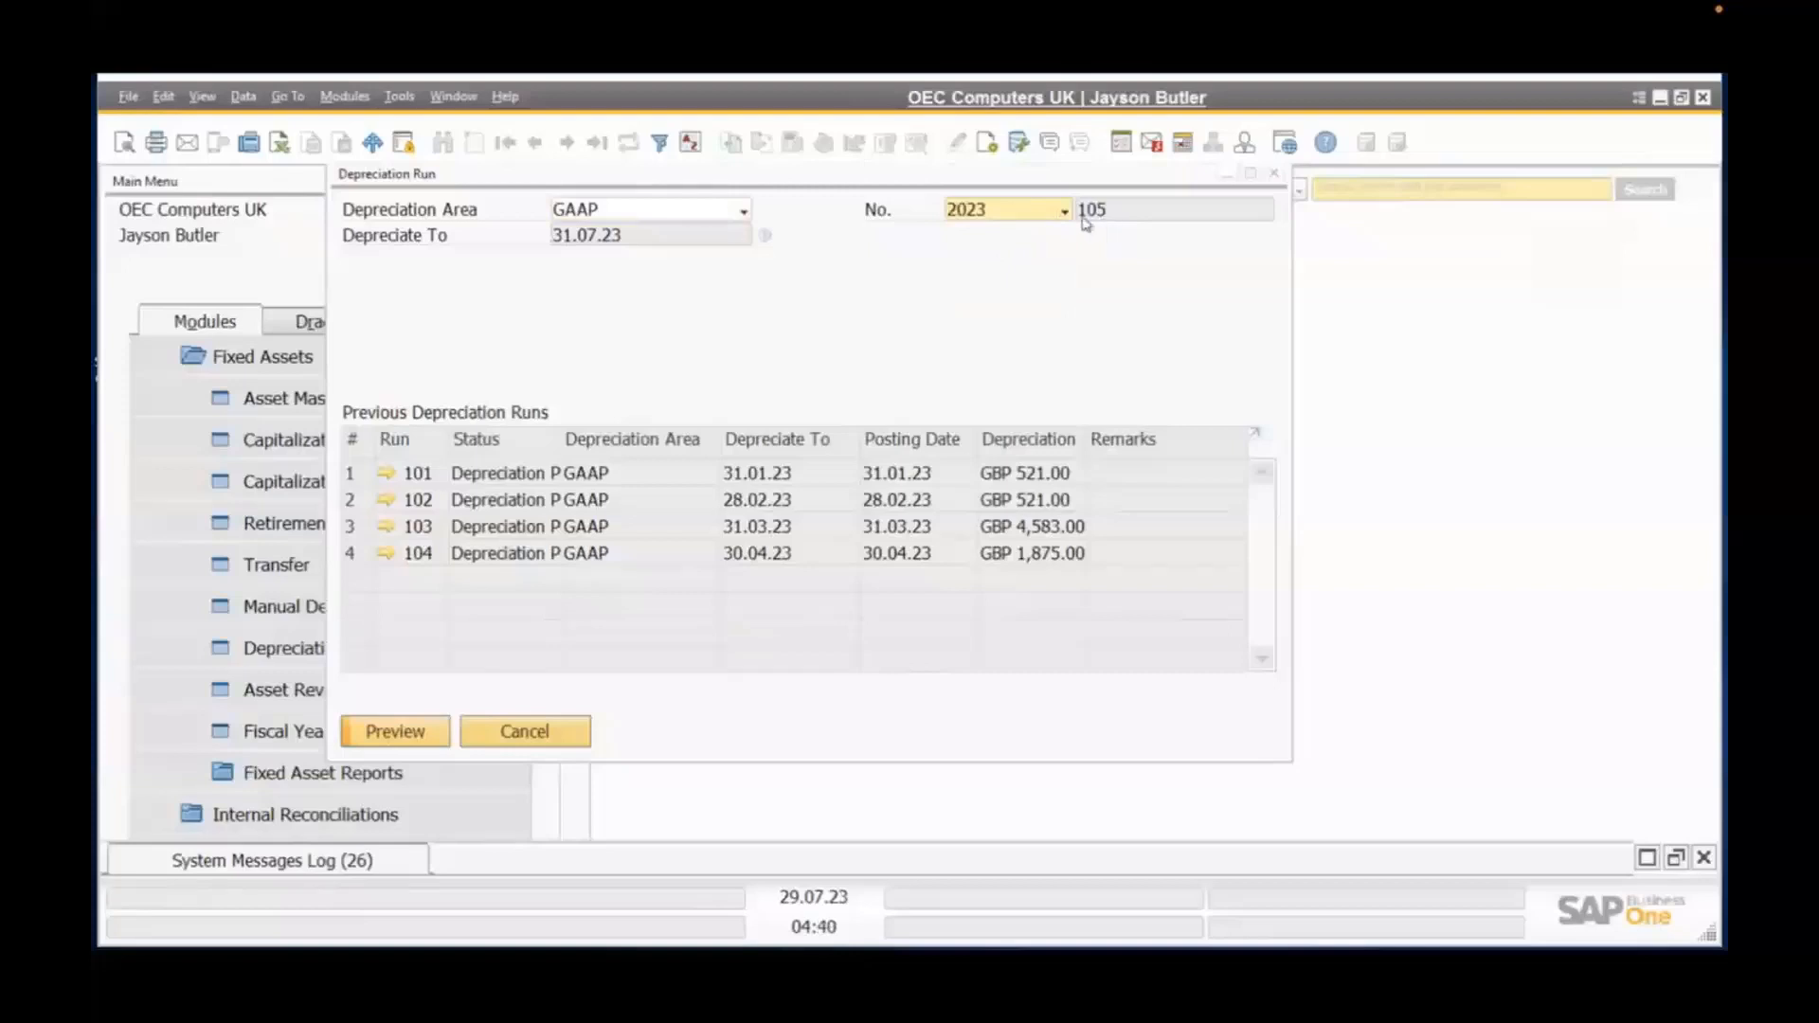
click(763, 237)
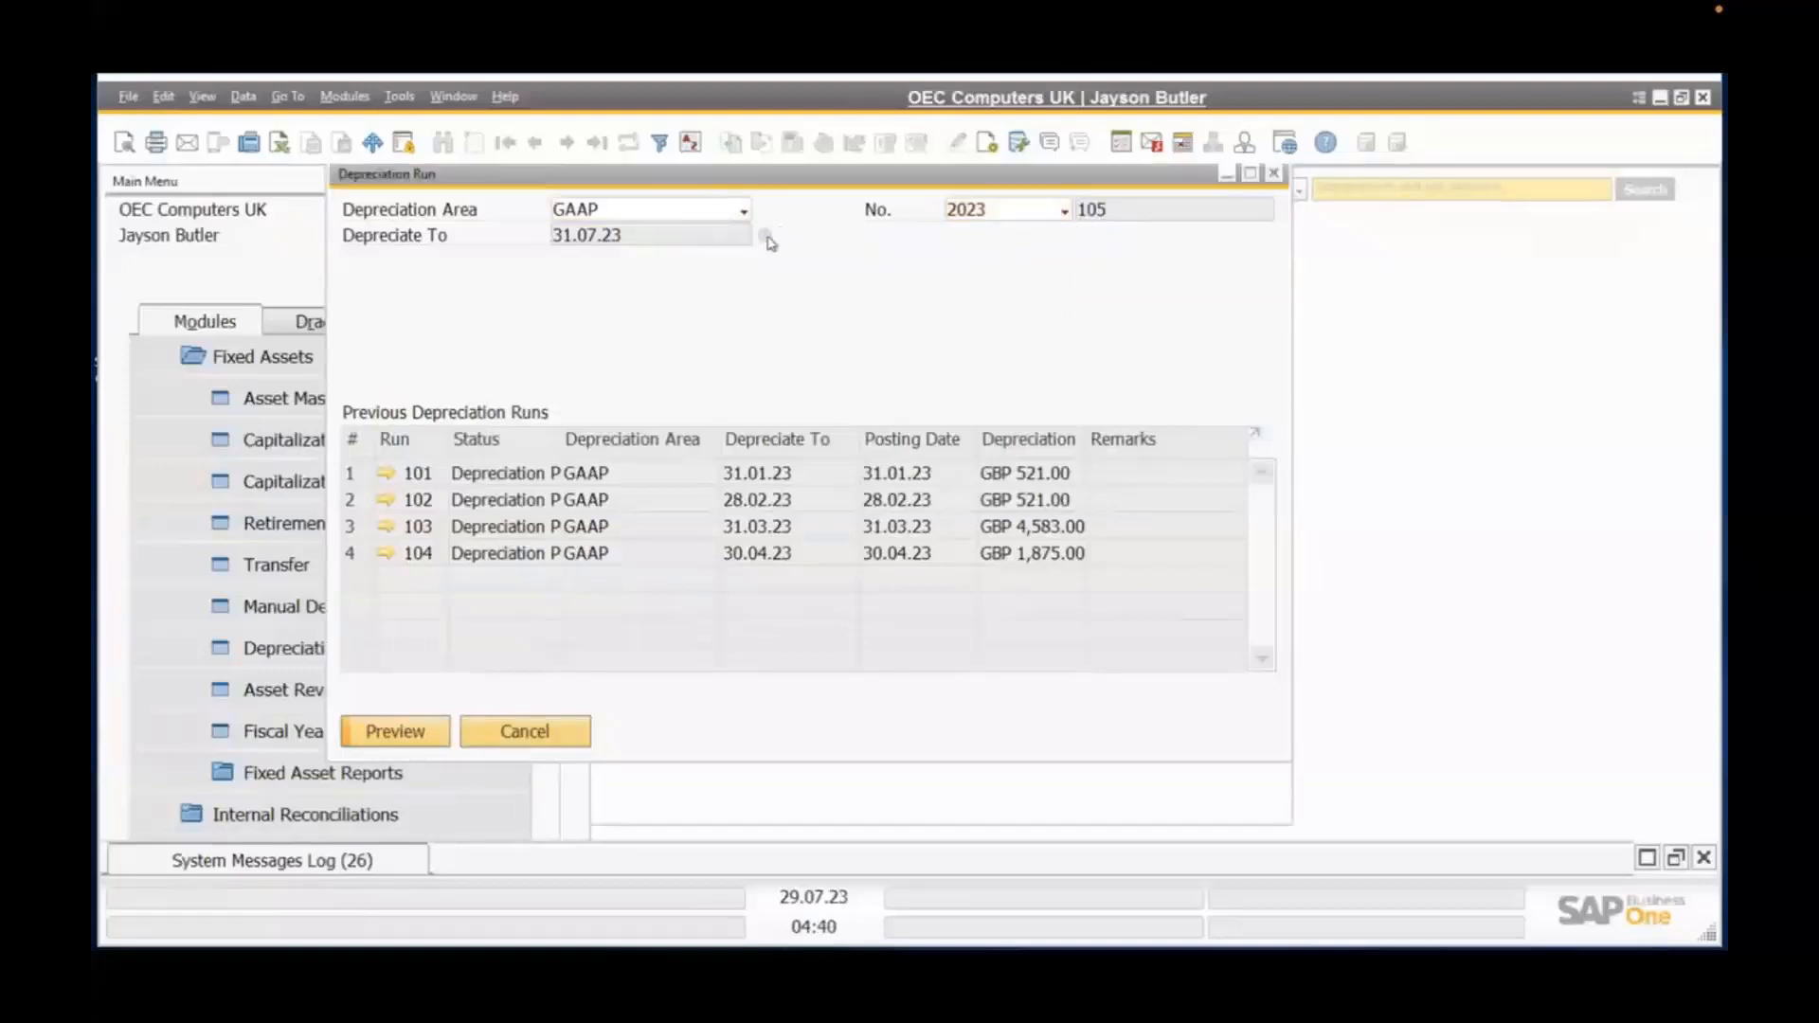
text(20)
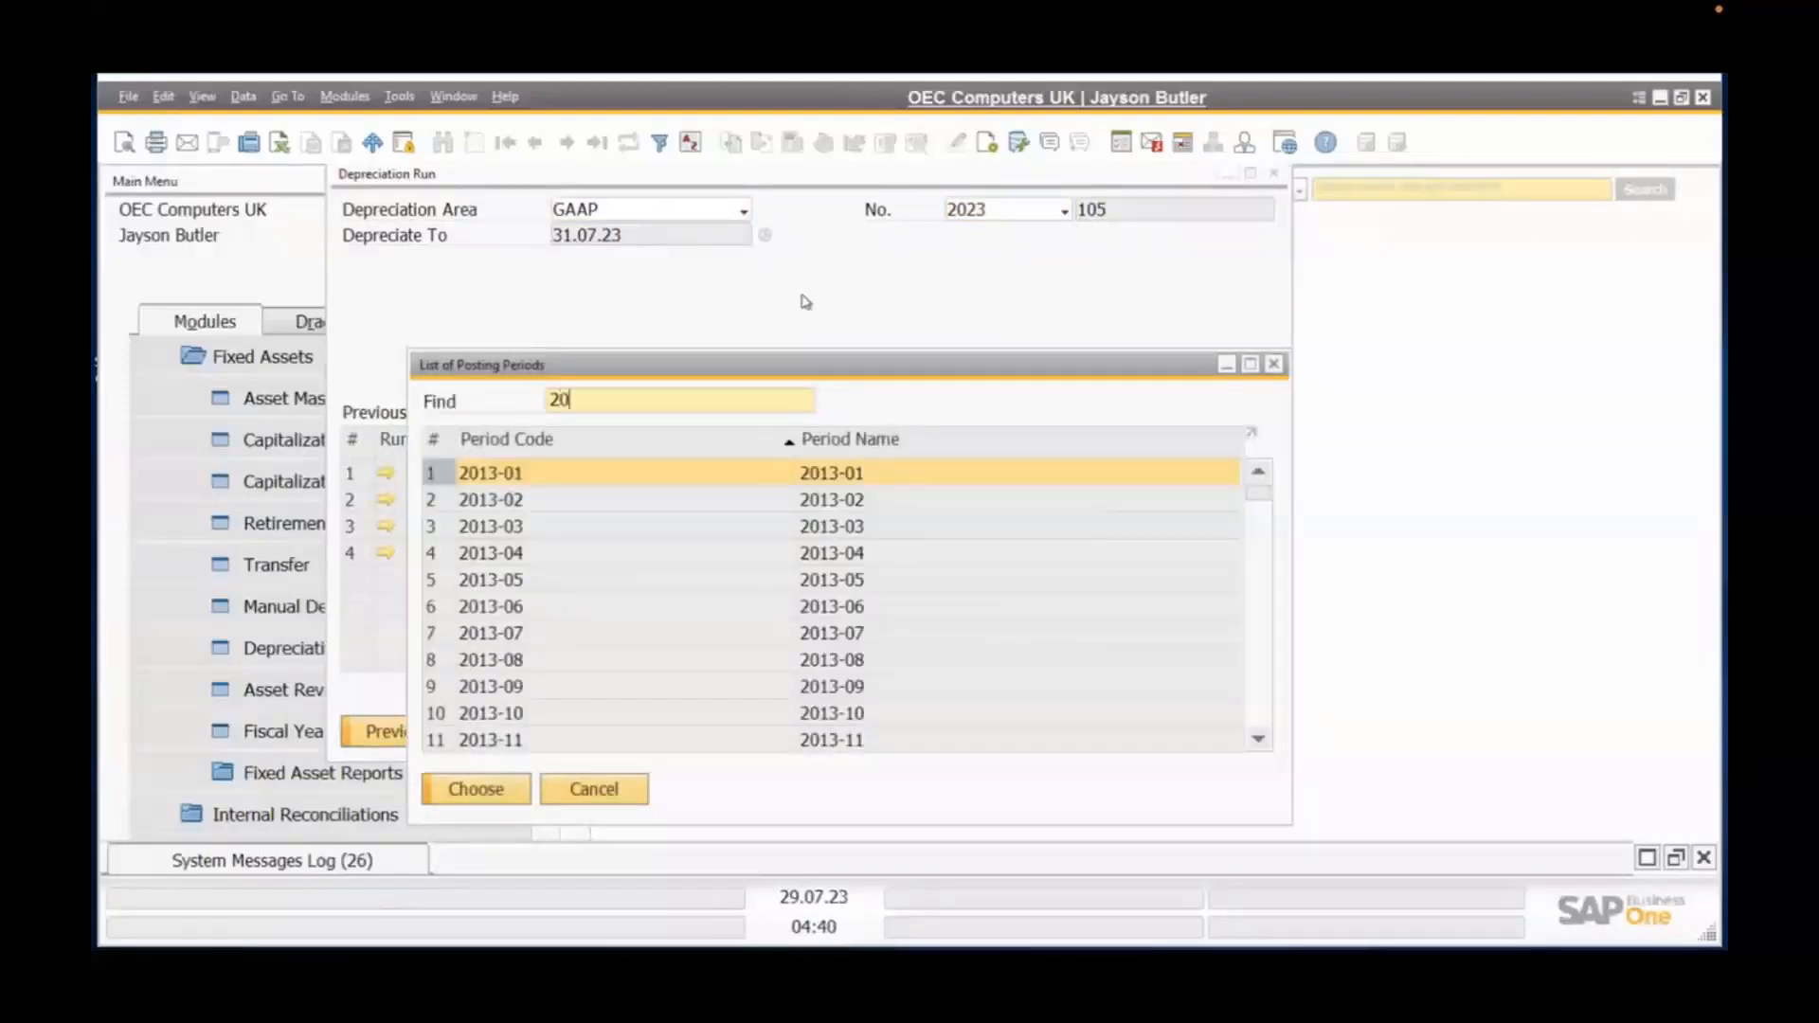
text(23-05)
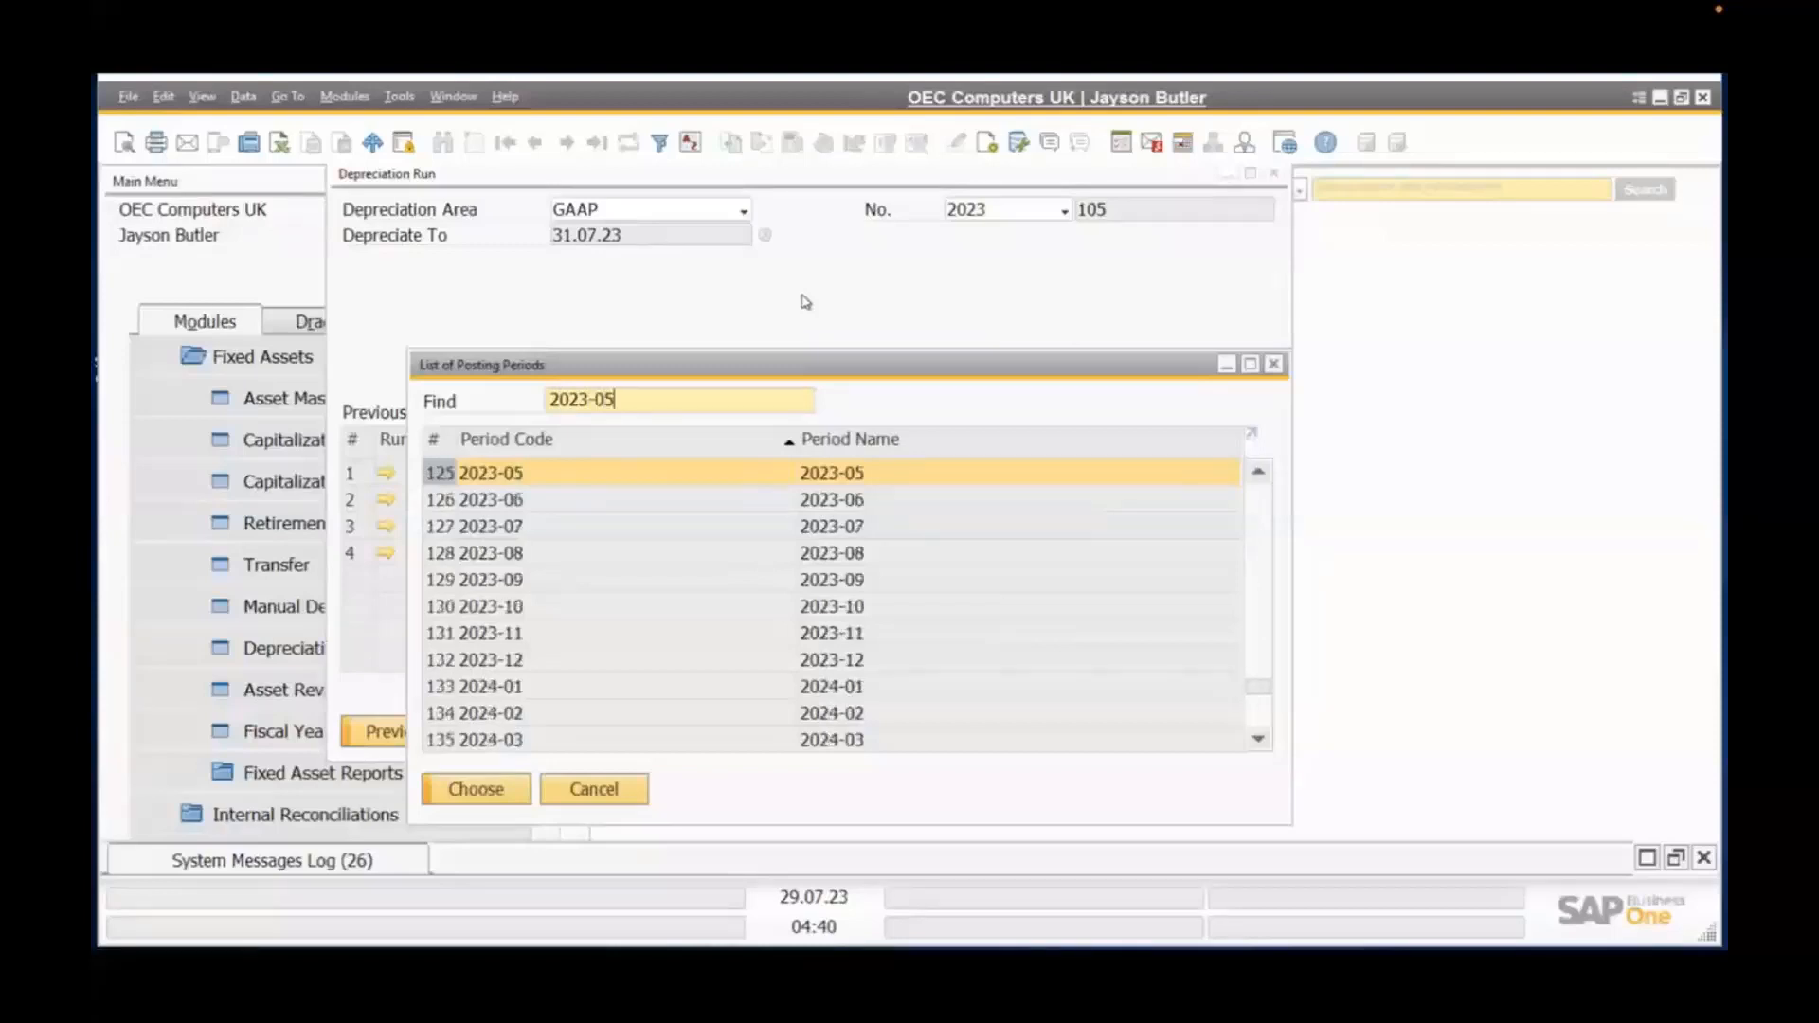
click(499, 801)
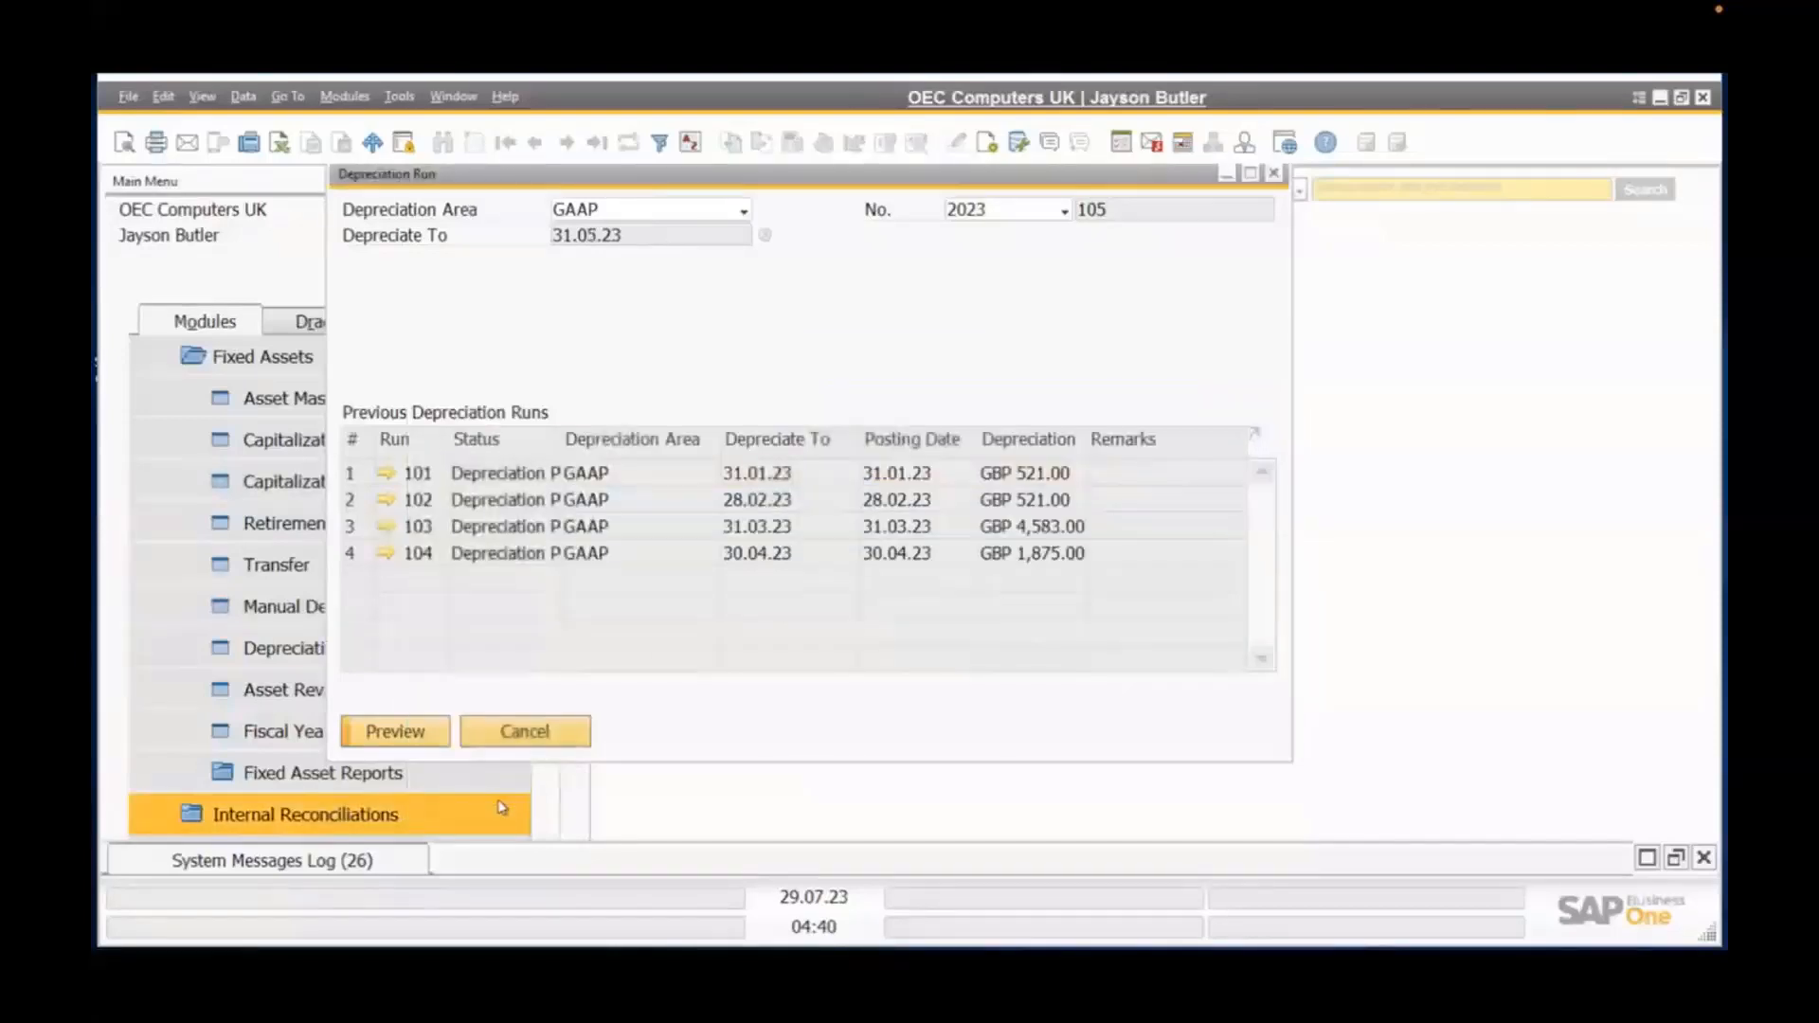
click(395, 731)
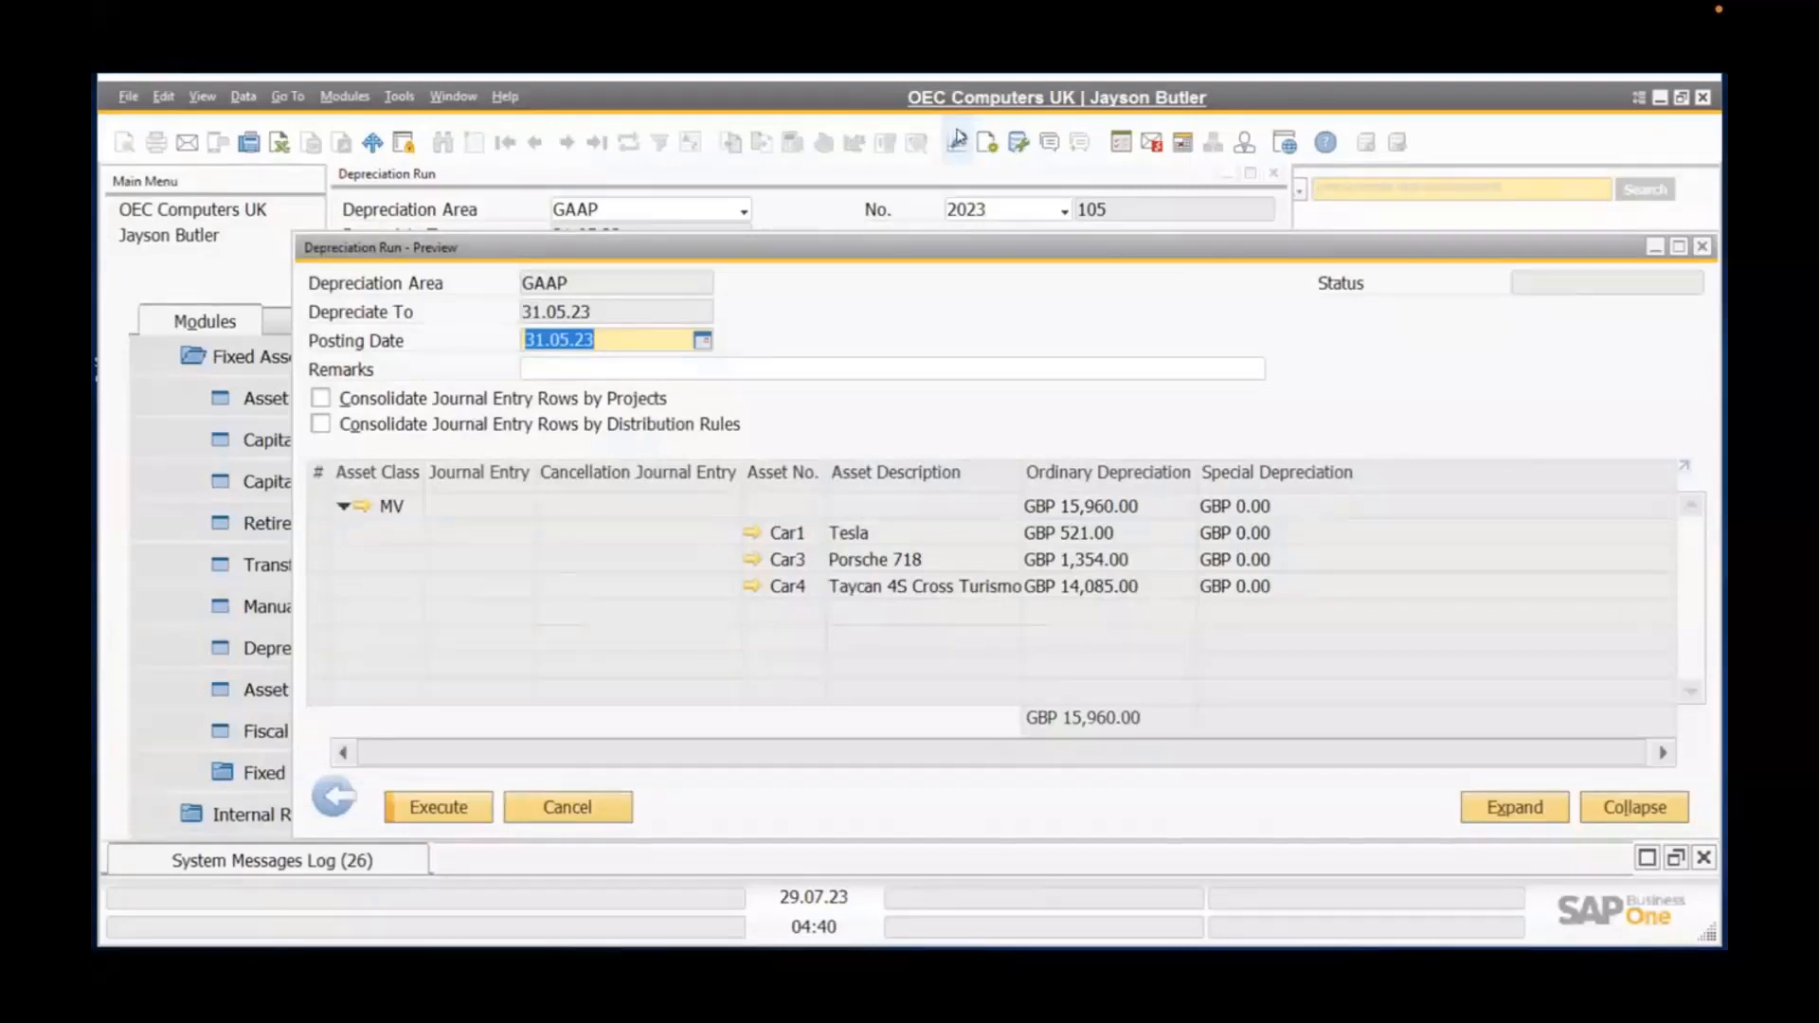
Execute the previewed GAAP depreciation run for period 2023-05 and confirm its start.
click(958, 142)
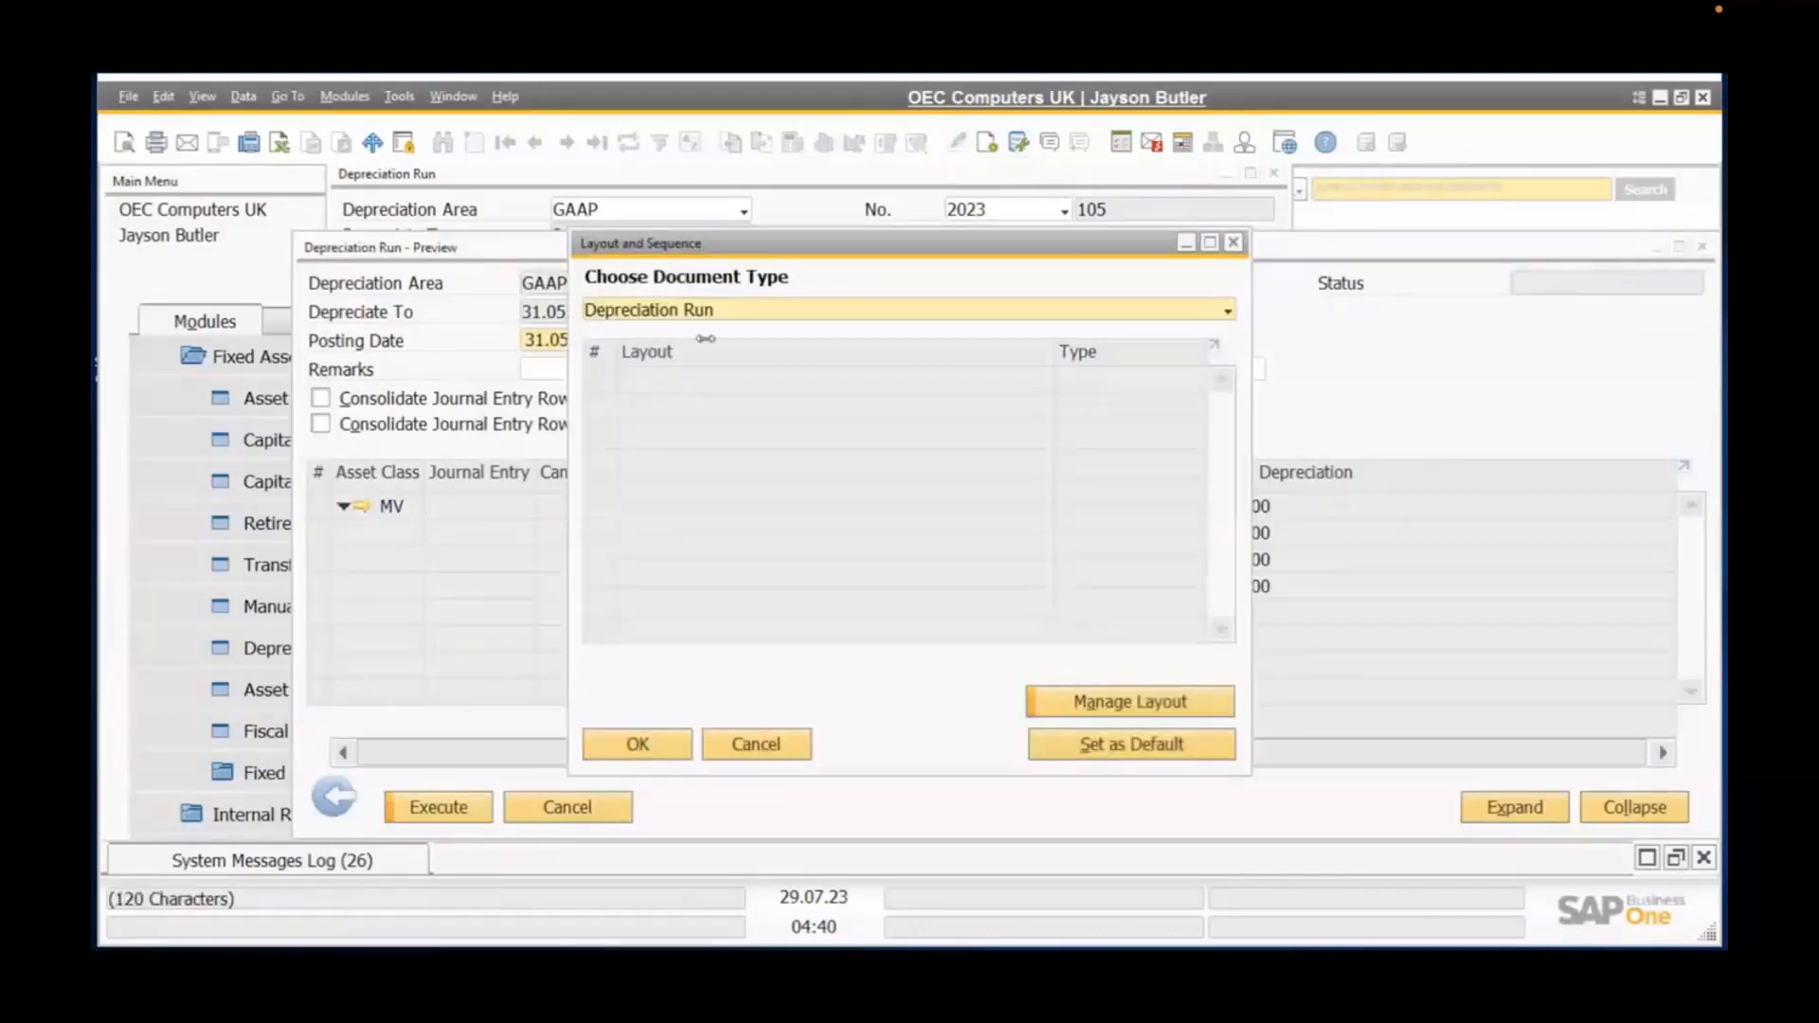
click(637, 745)
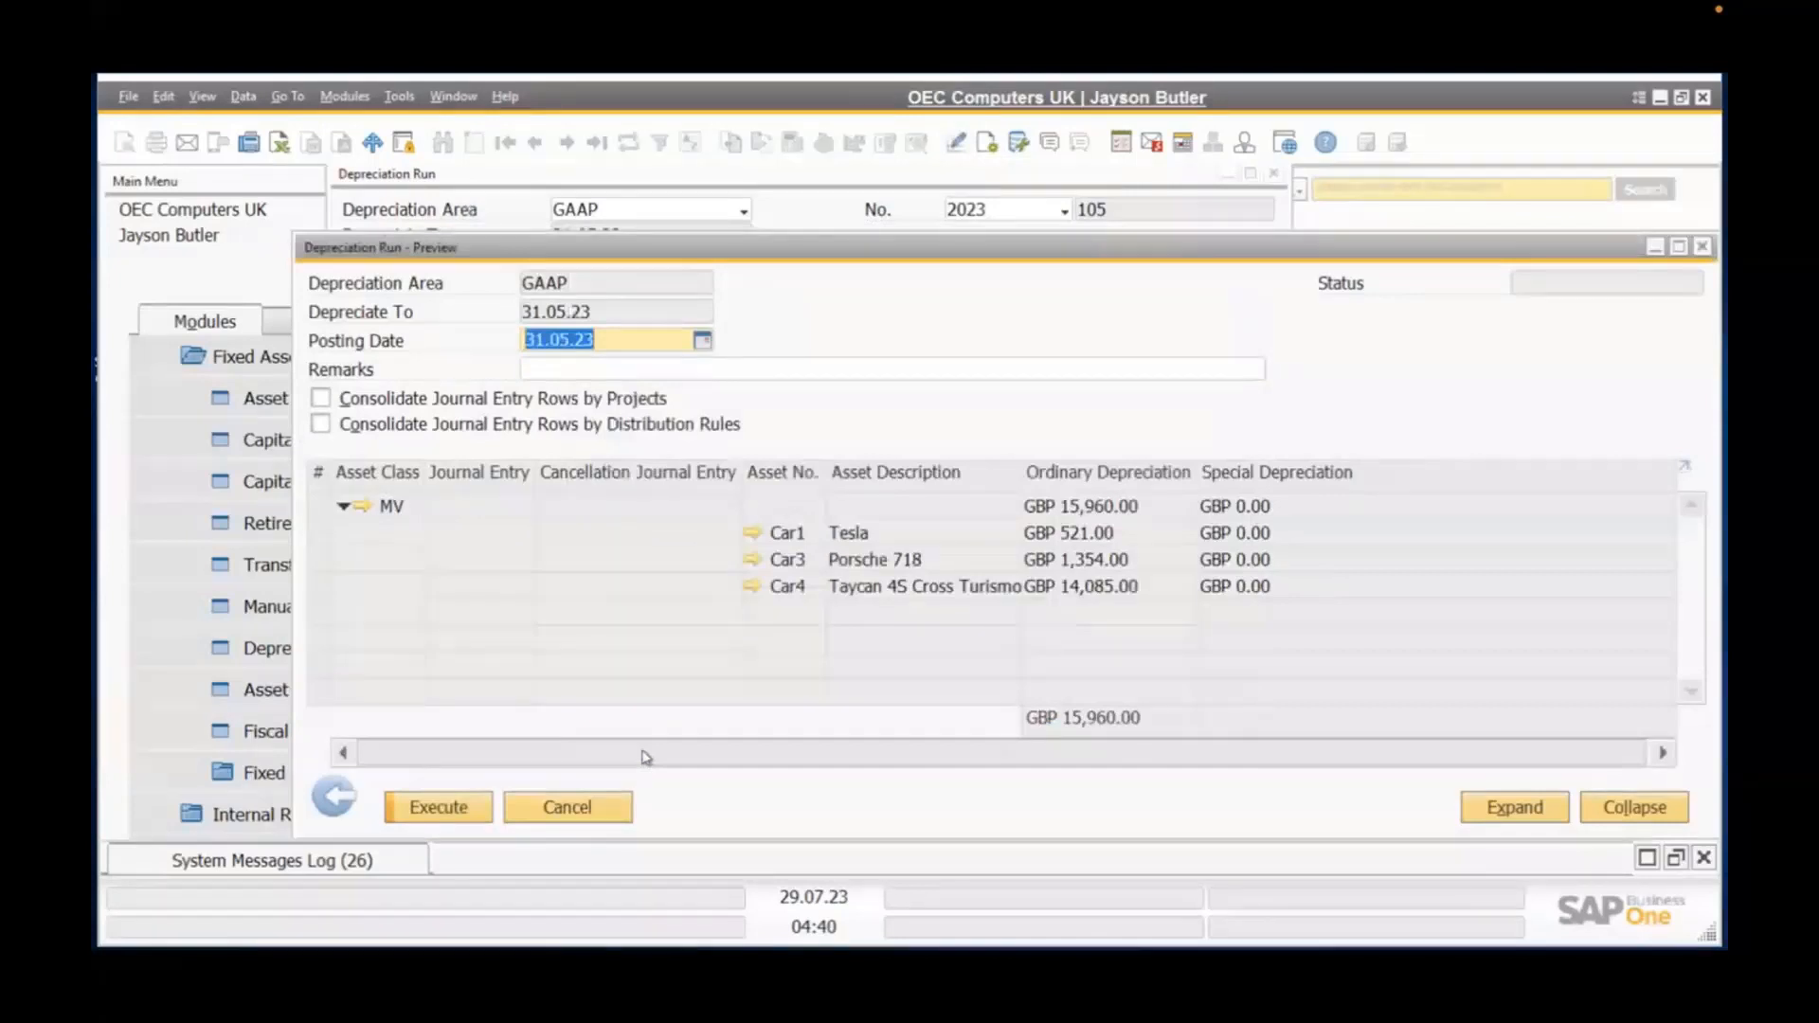
click(446, 809)
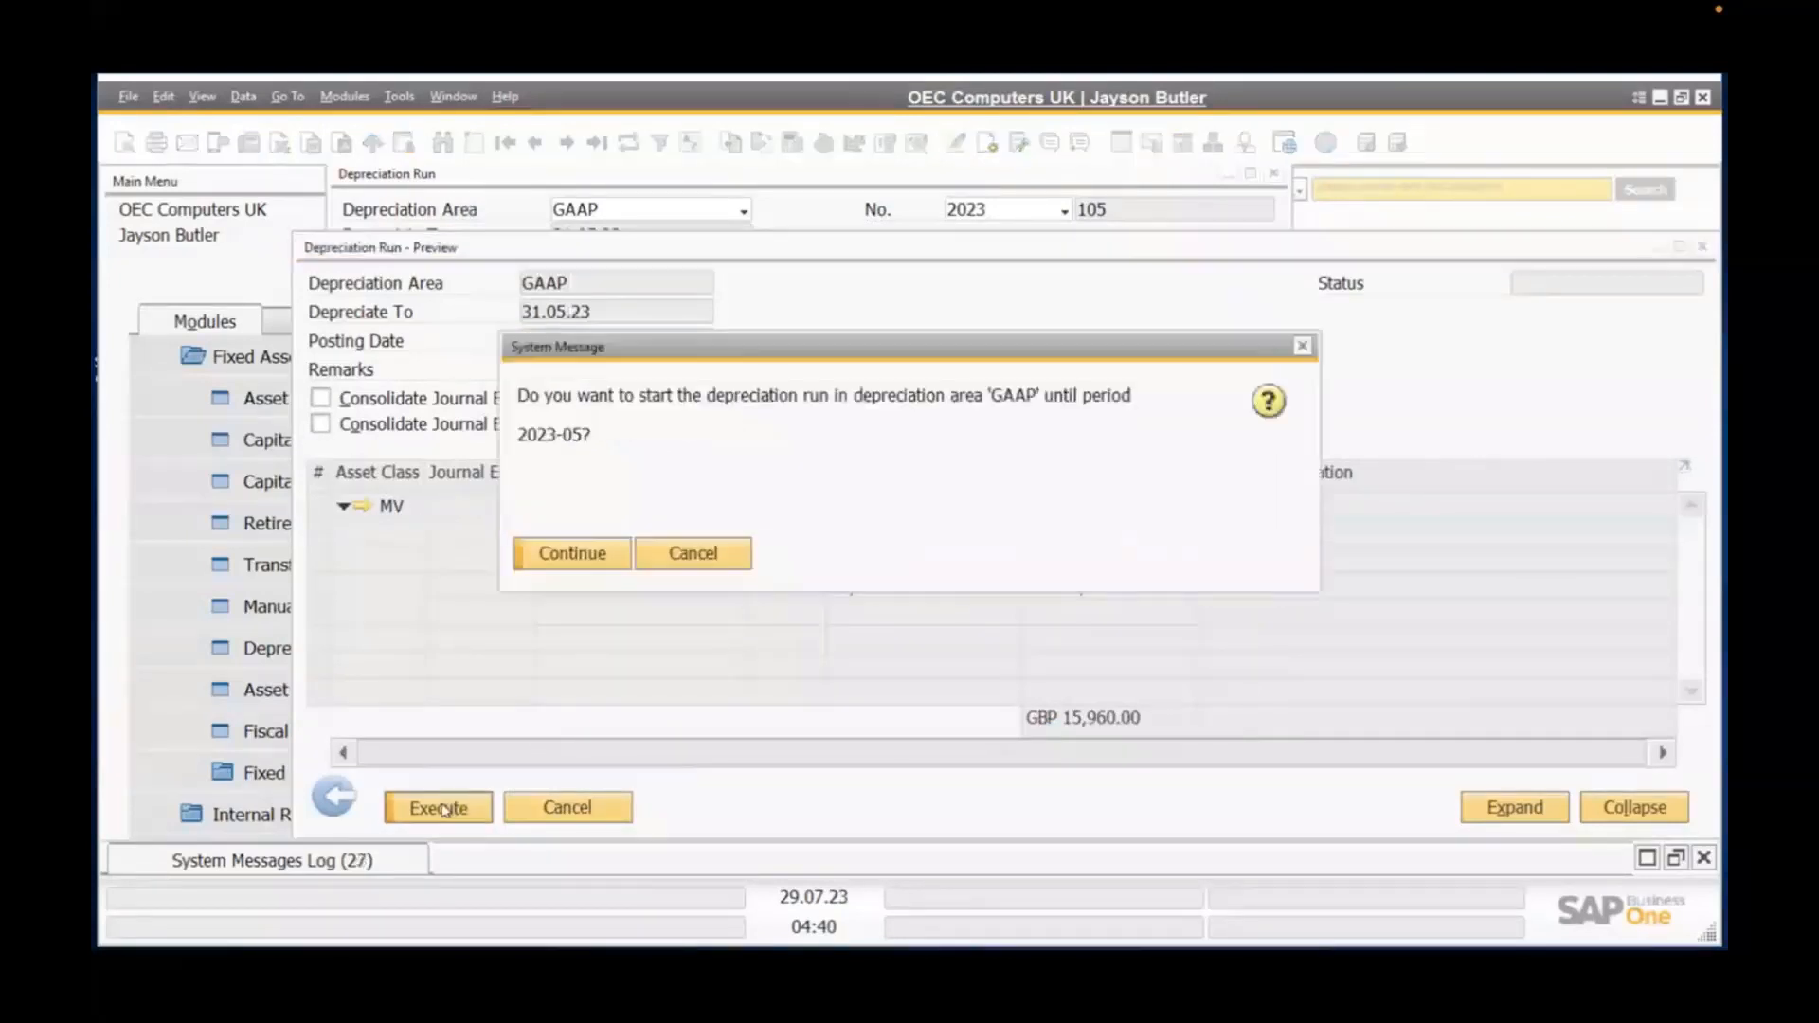
click(601, 559)
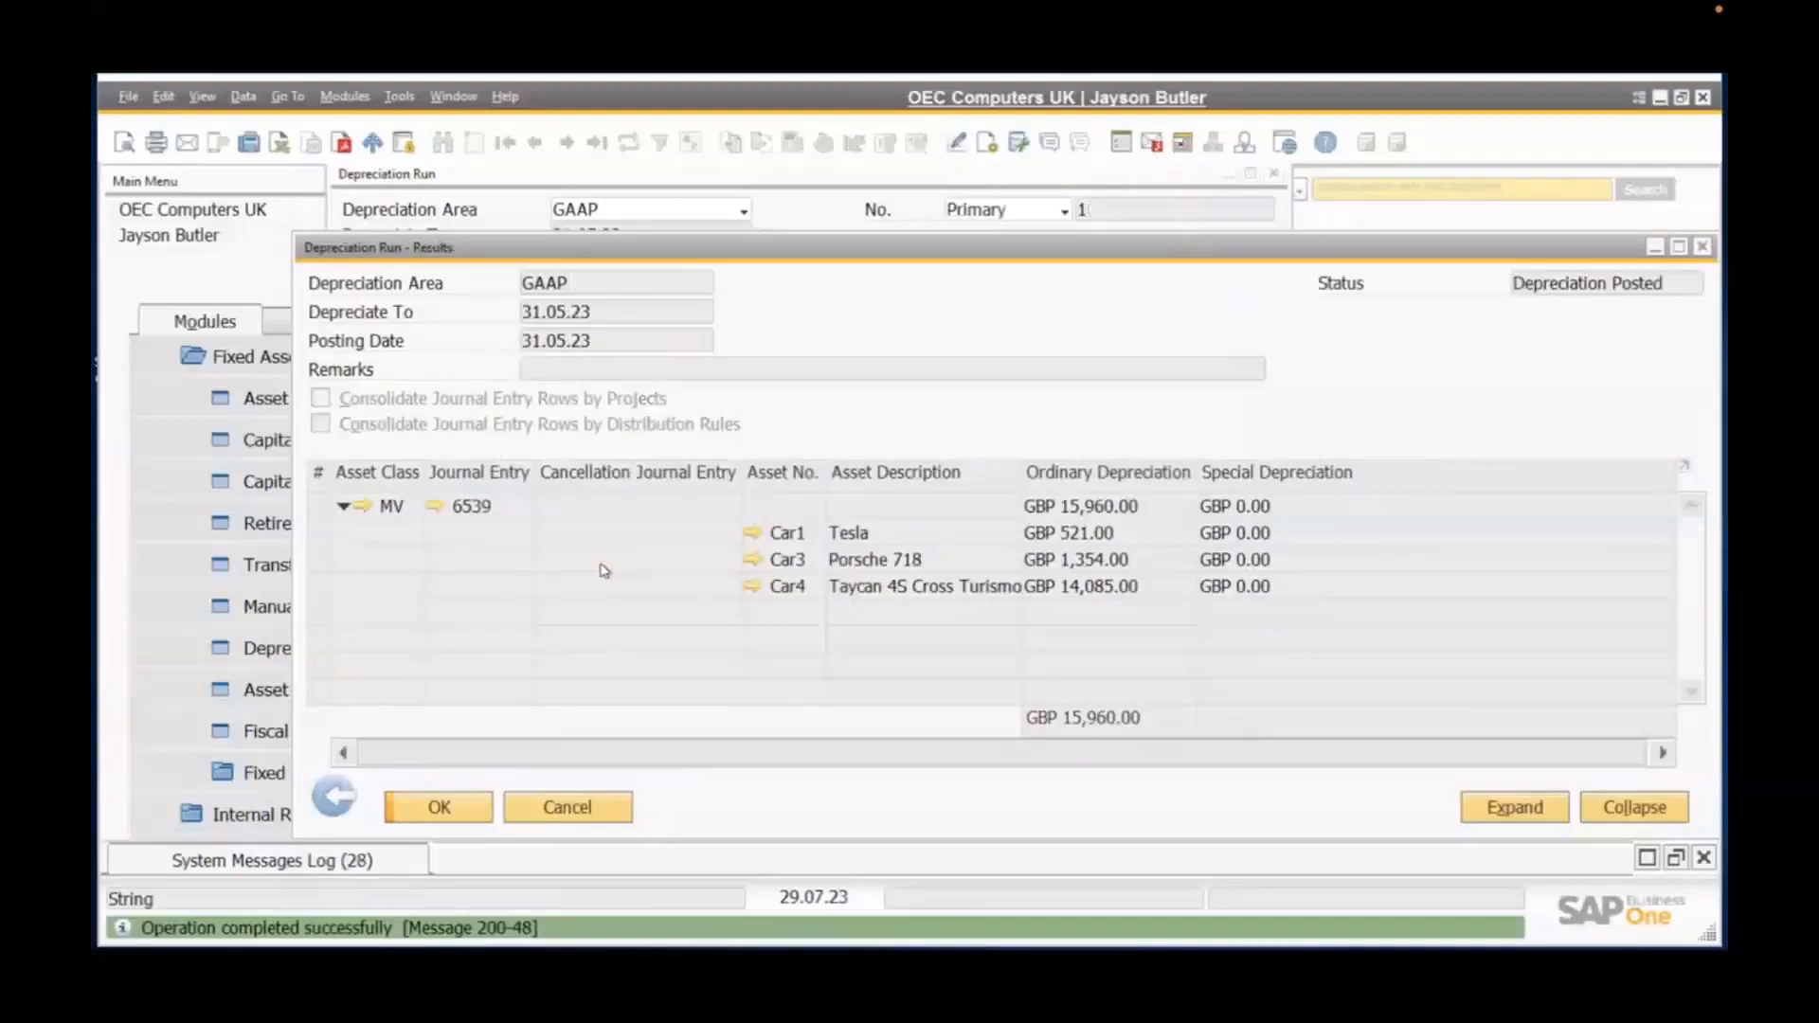
Review the journal entry posted for asset class MV by the depreciation run, and close all depreciation windows.
click(449, 510)
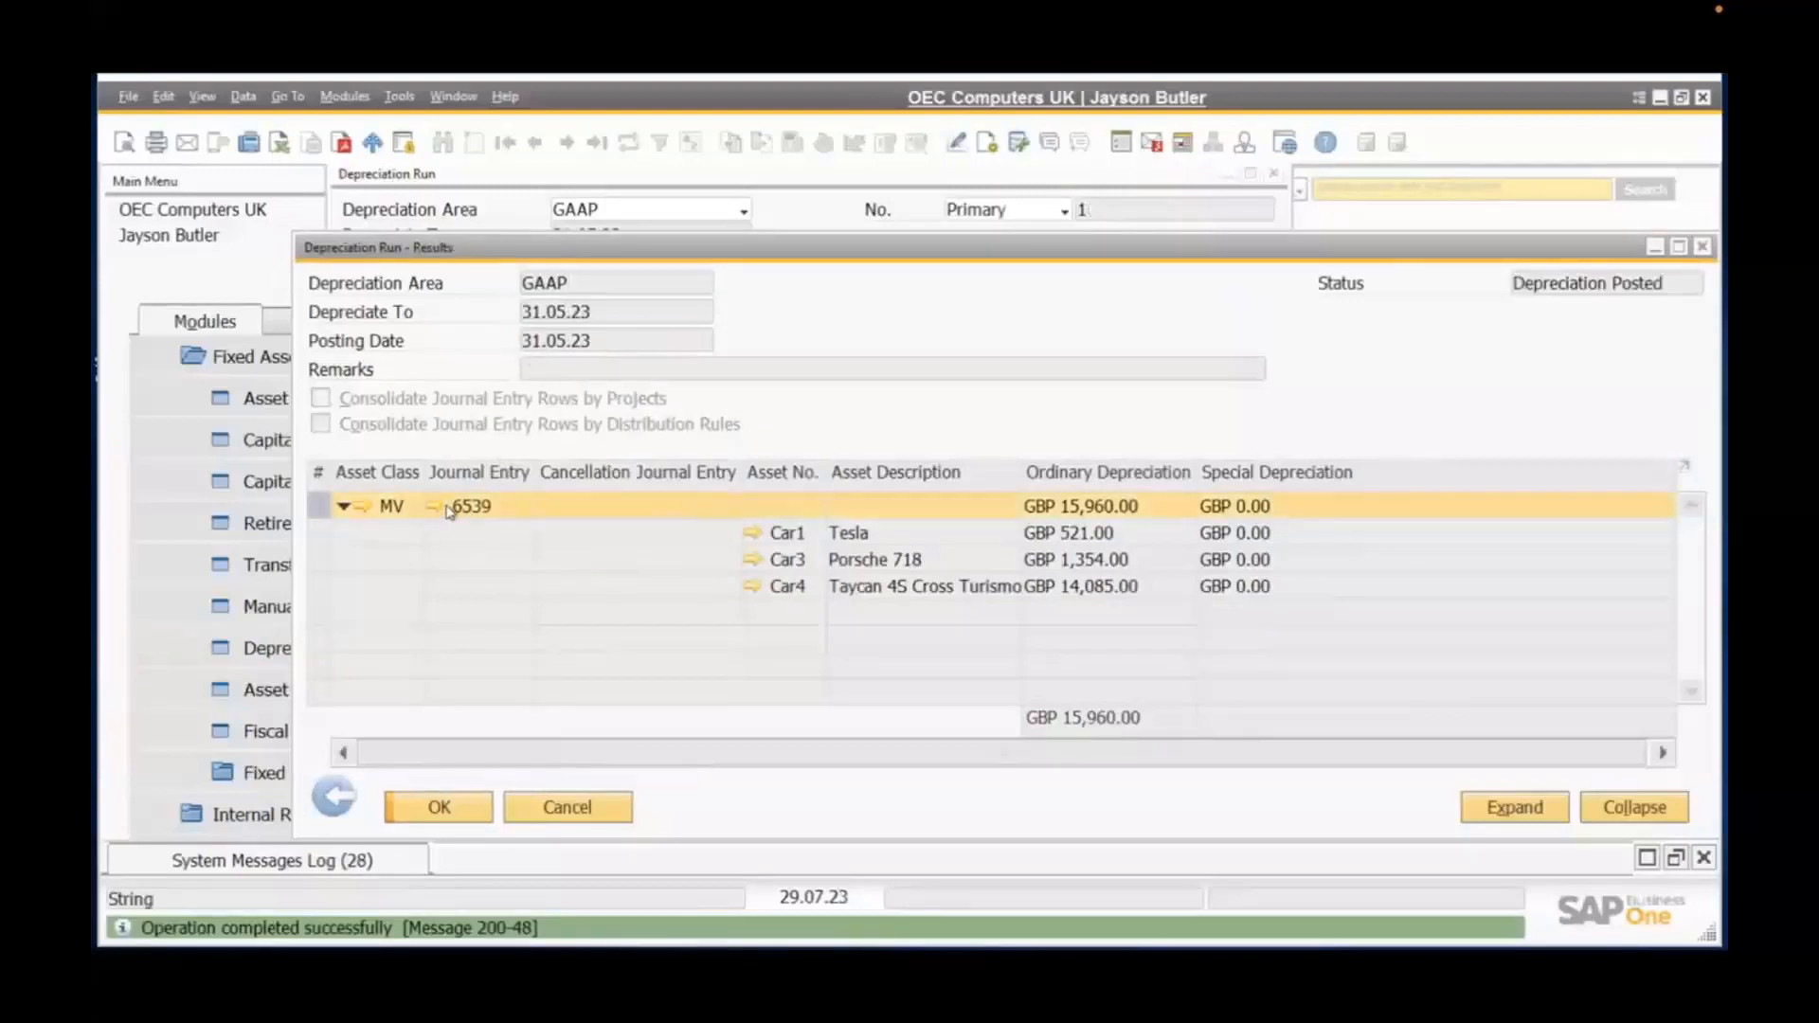
click(441, 508)
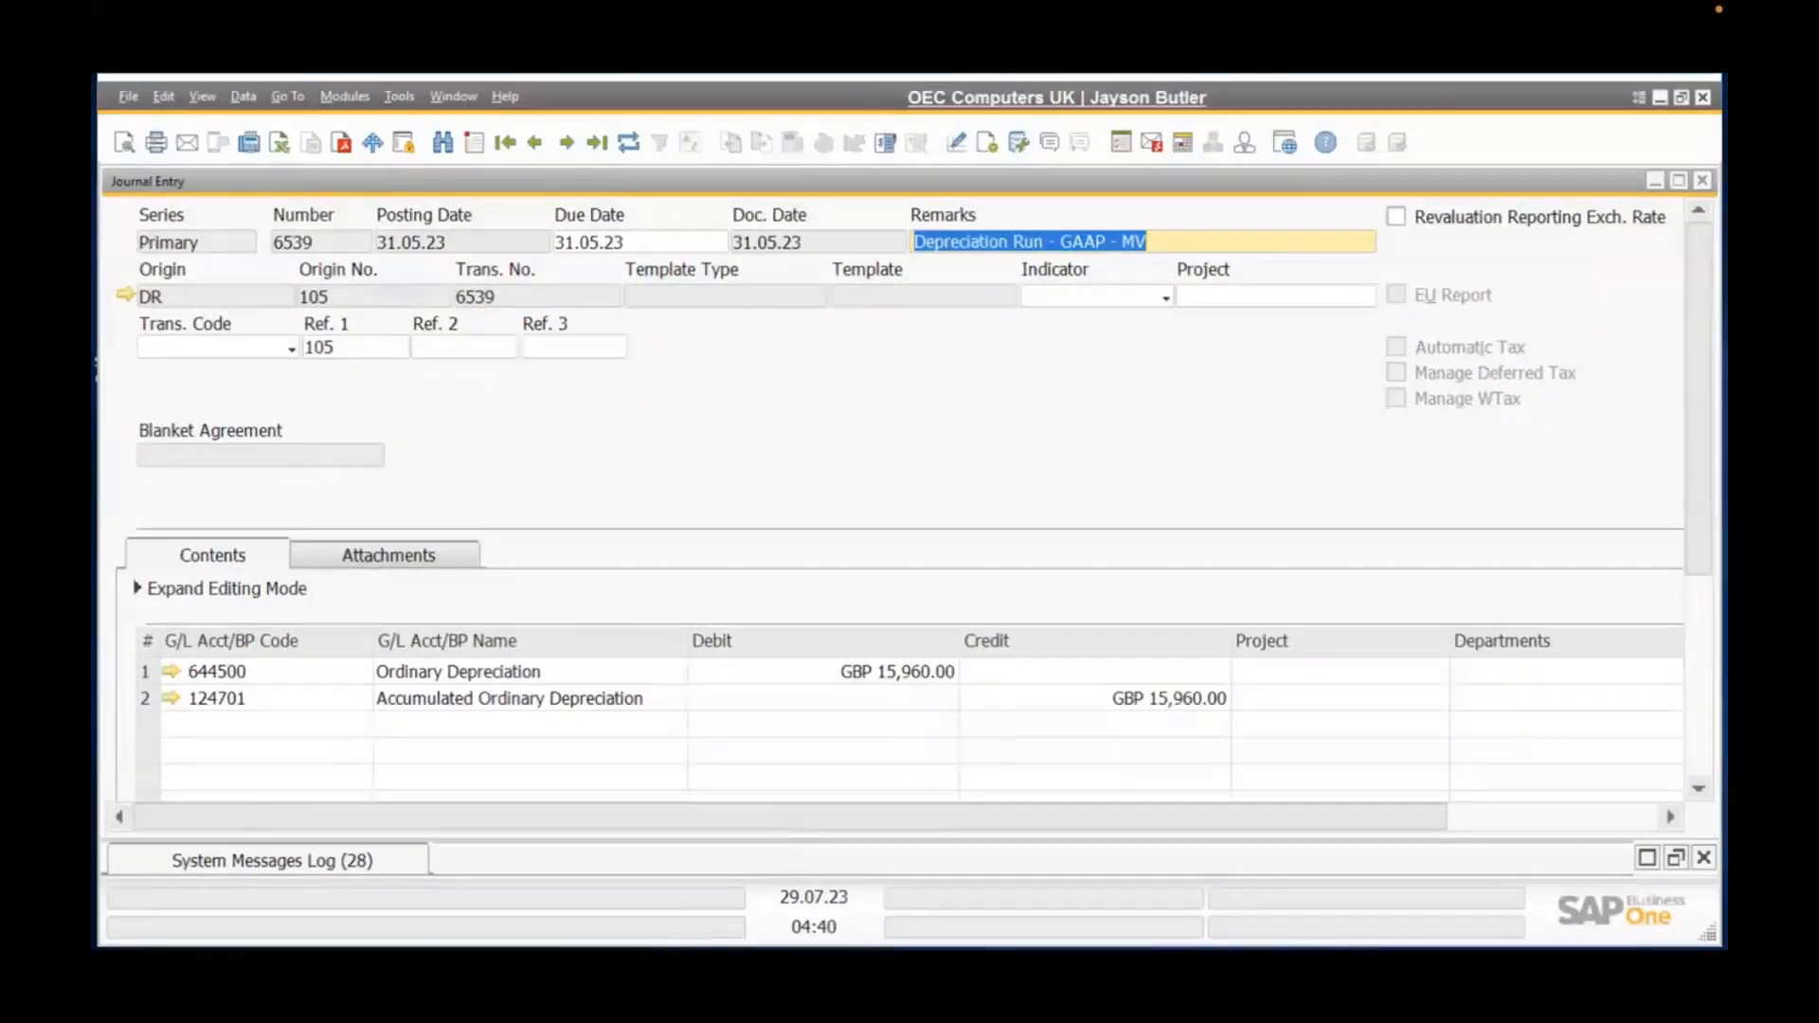
click(1703, 180)
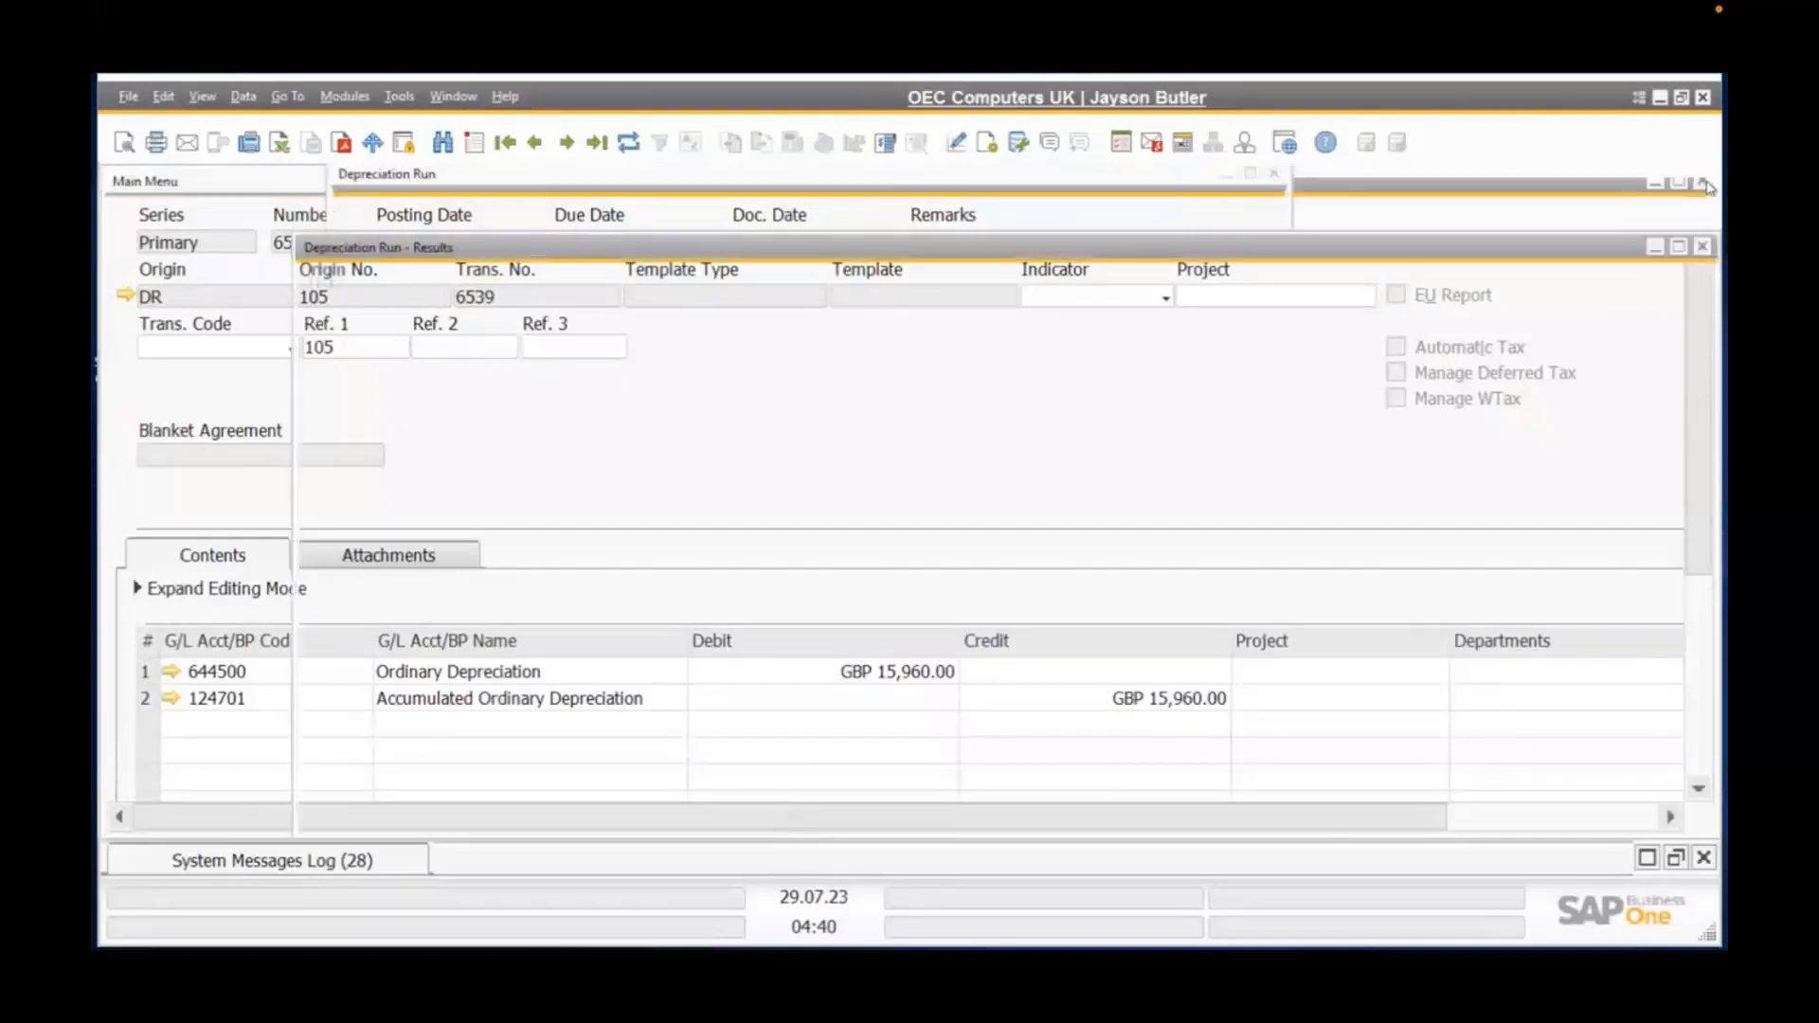
click(1703, 246)
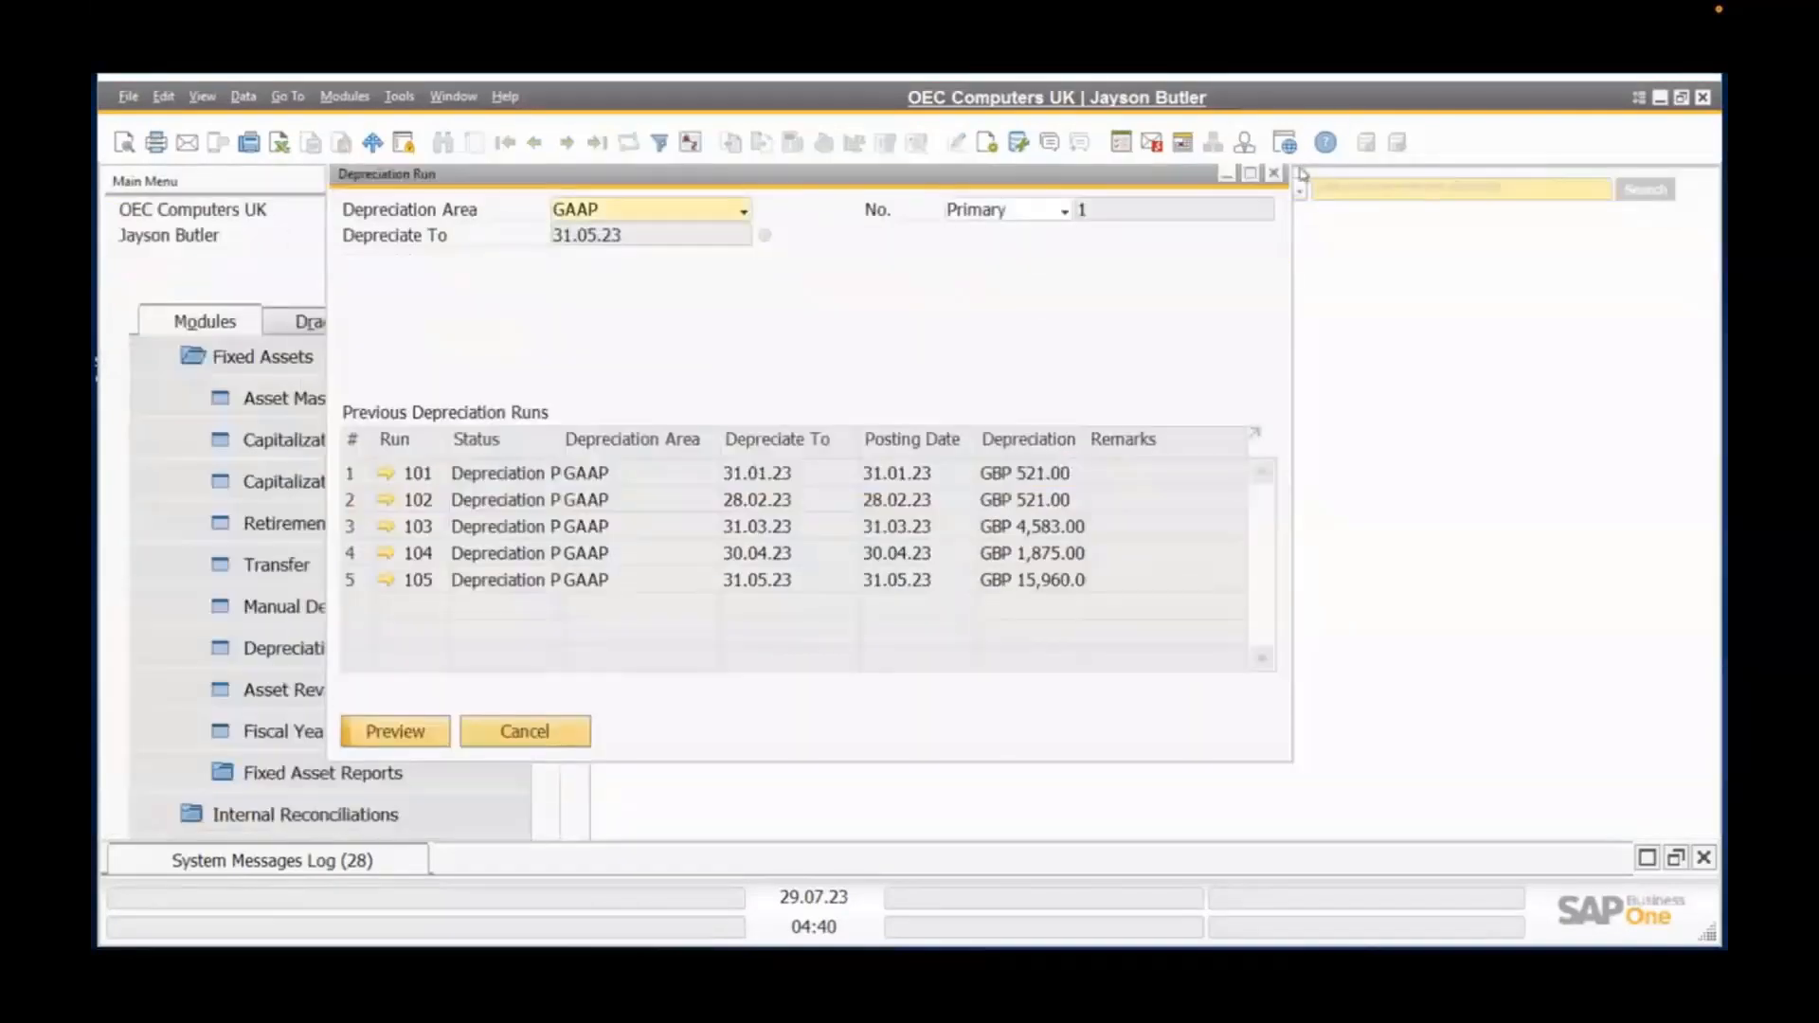
click(1273, 175)
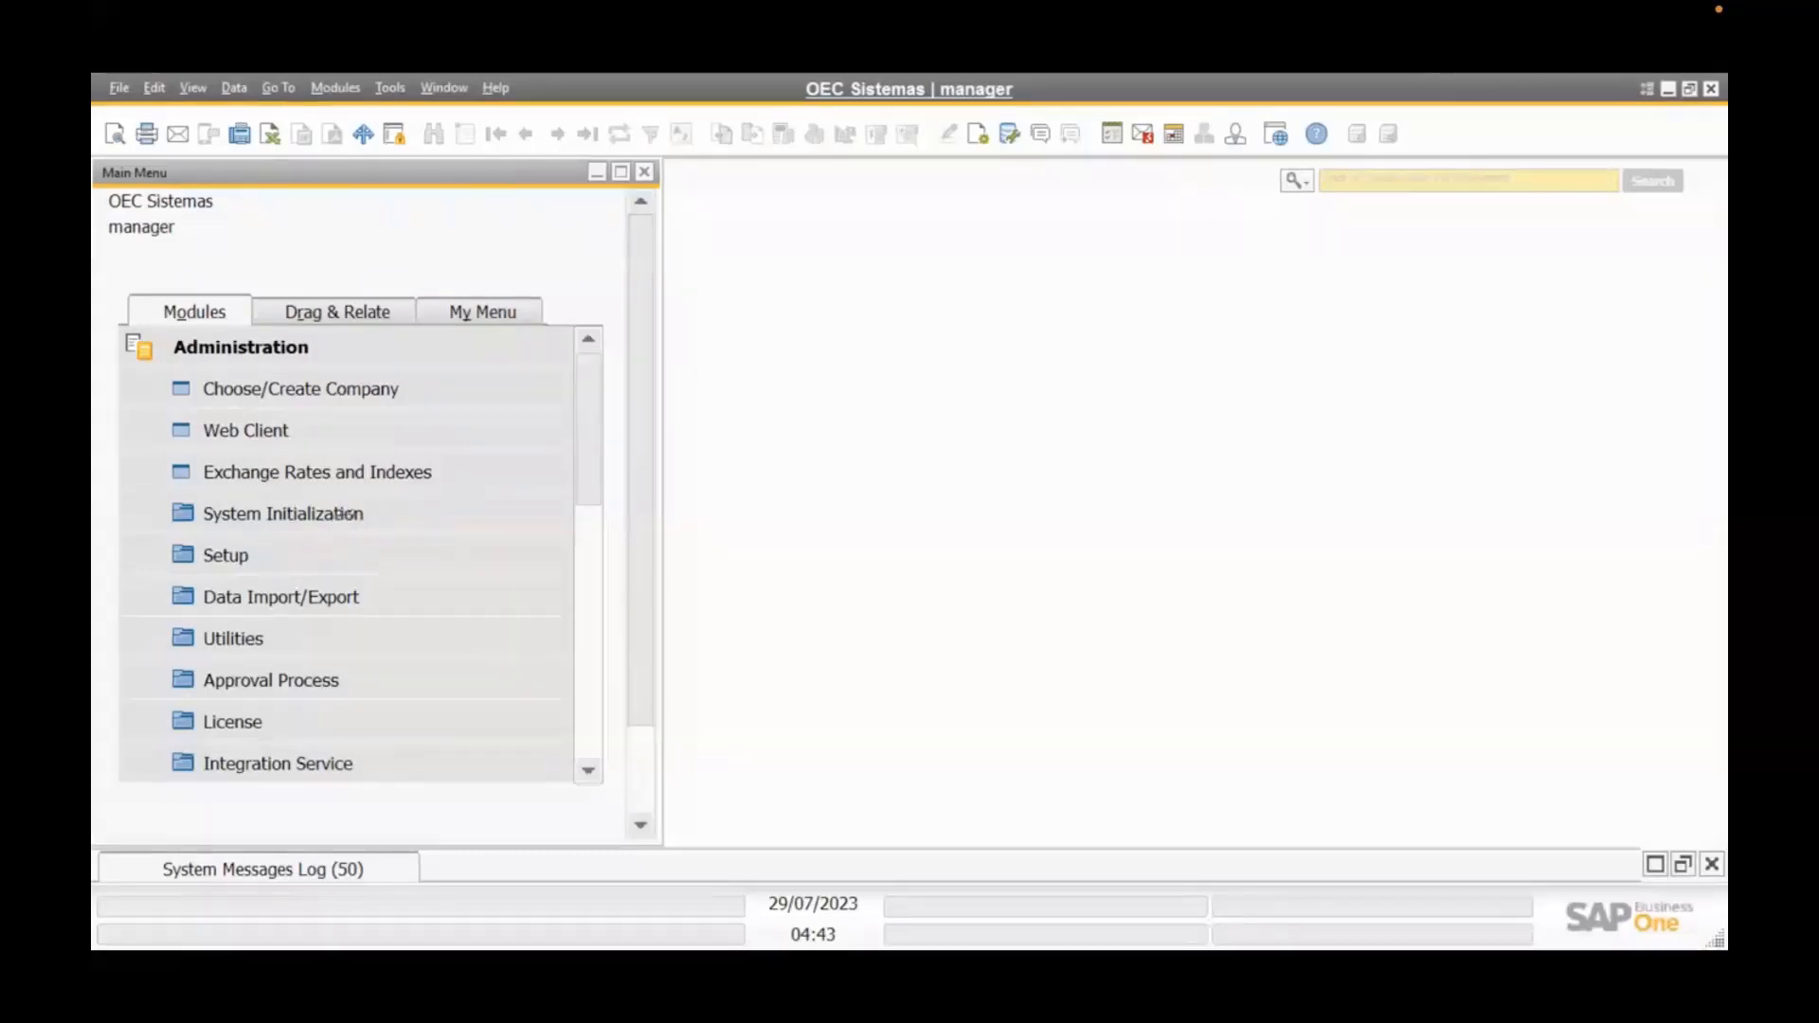
View the Company Details in the OEC Sistemas company's system initialization settings, and close them.
click(356, 514)
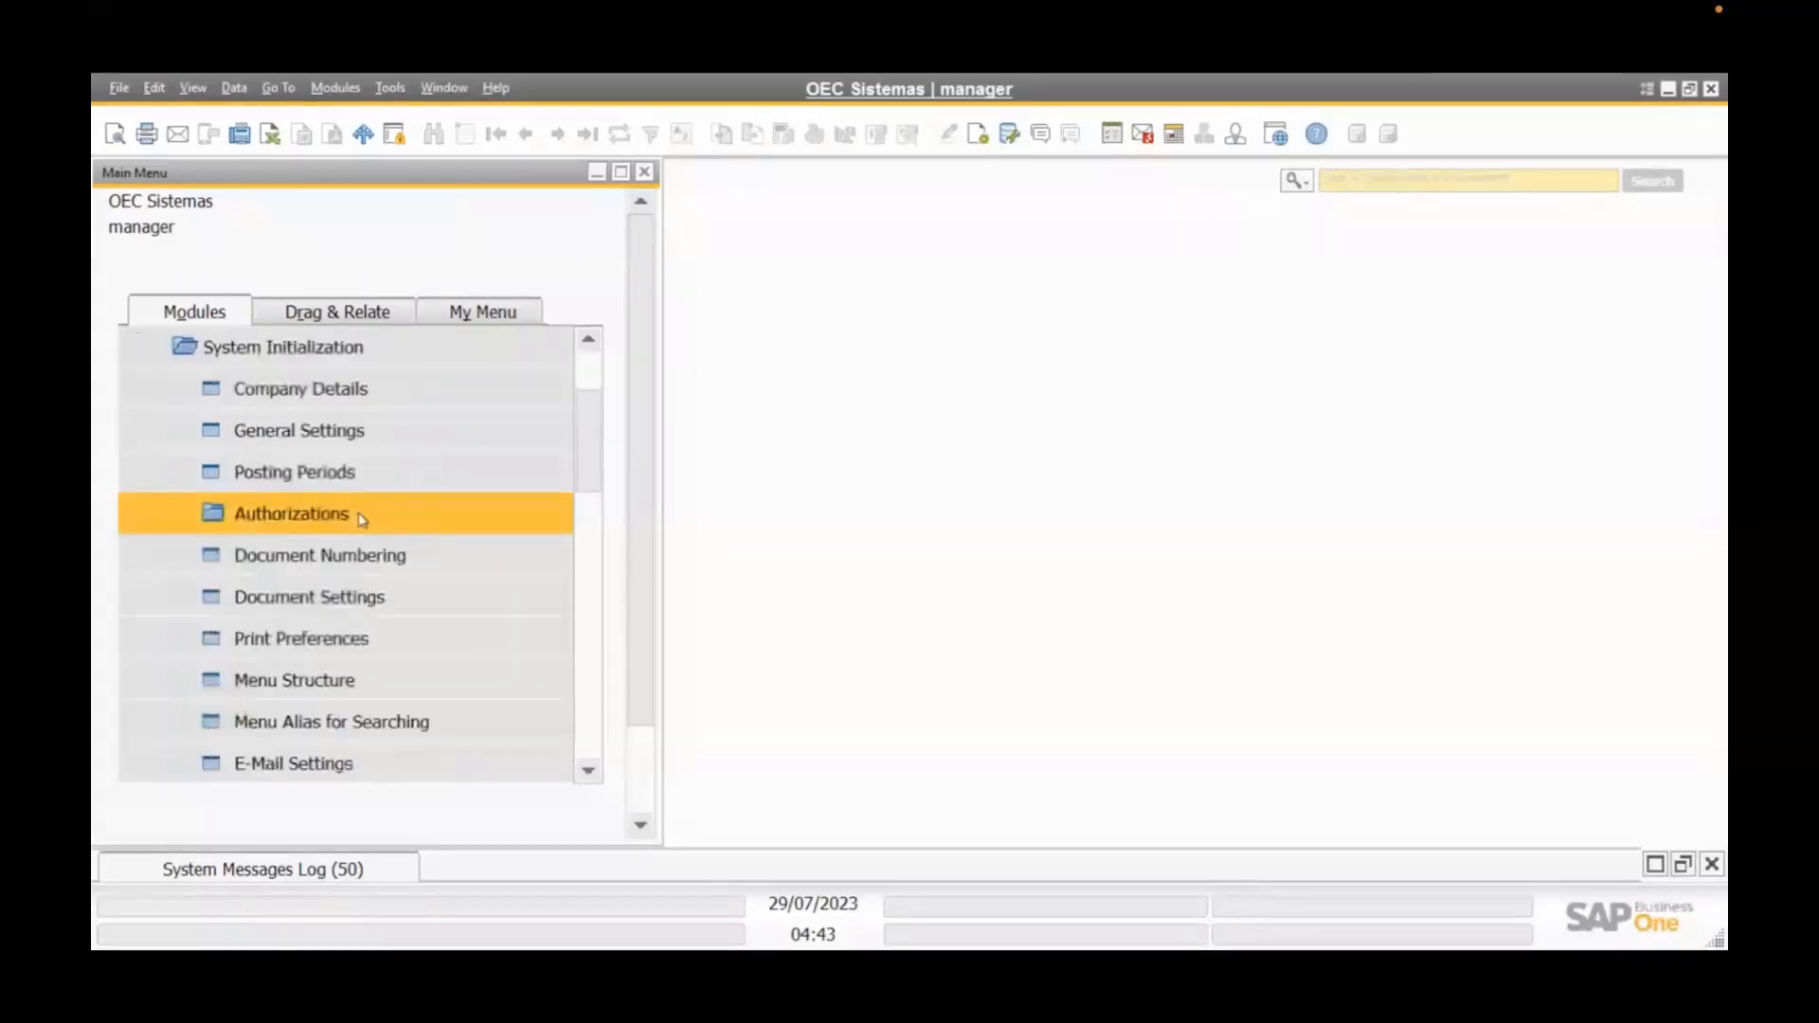
click(357, 514)
click(339, 391)
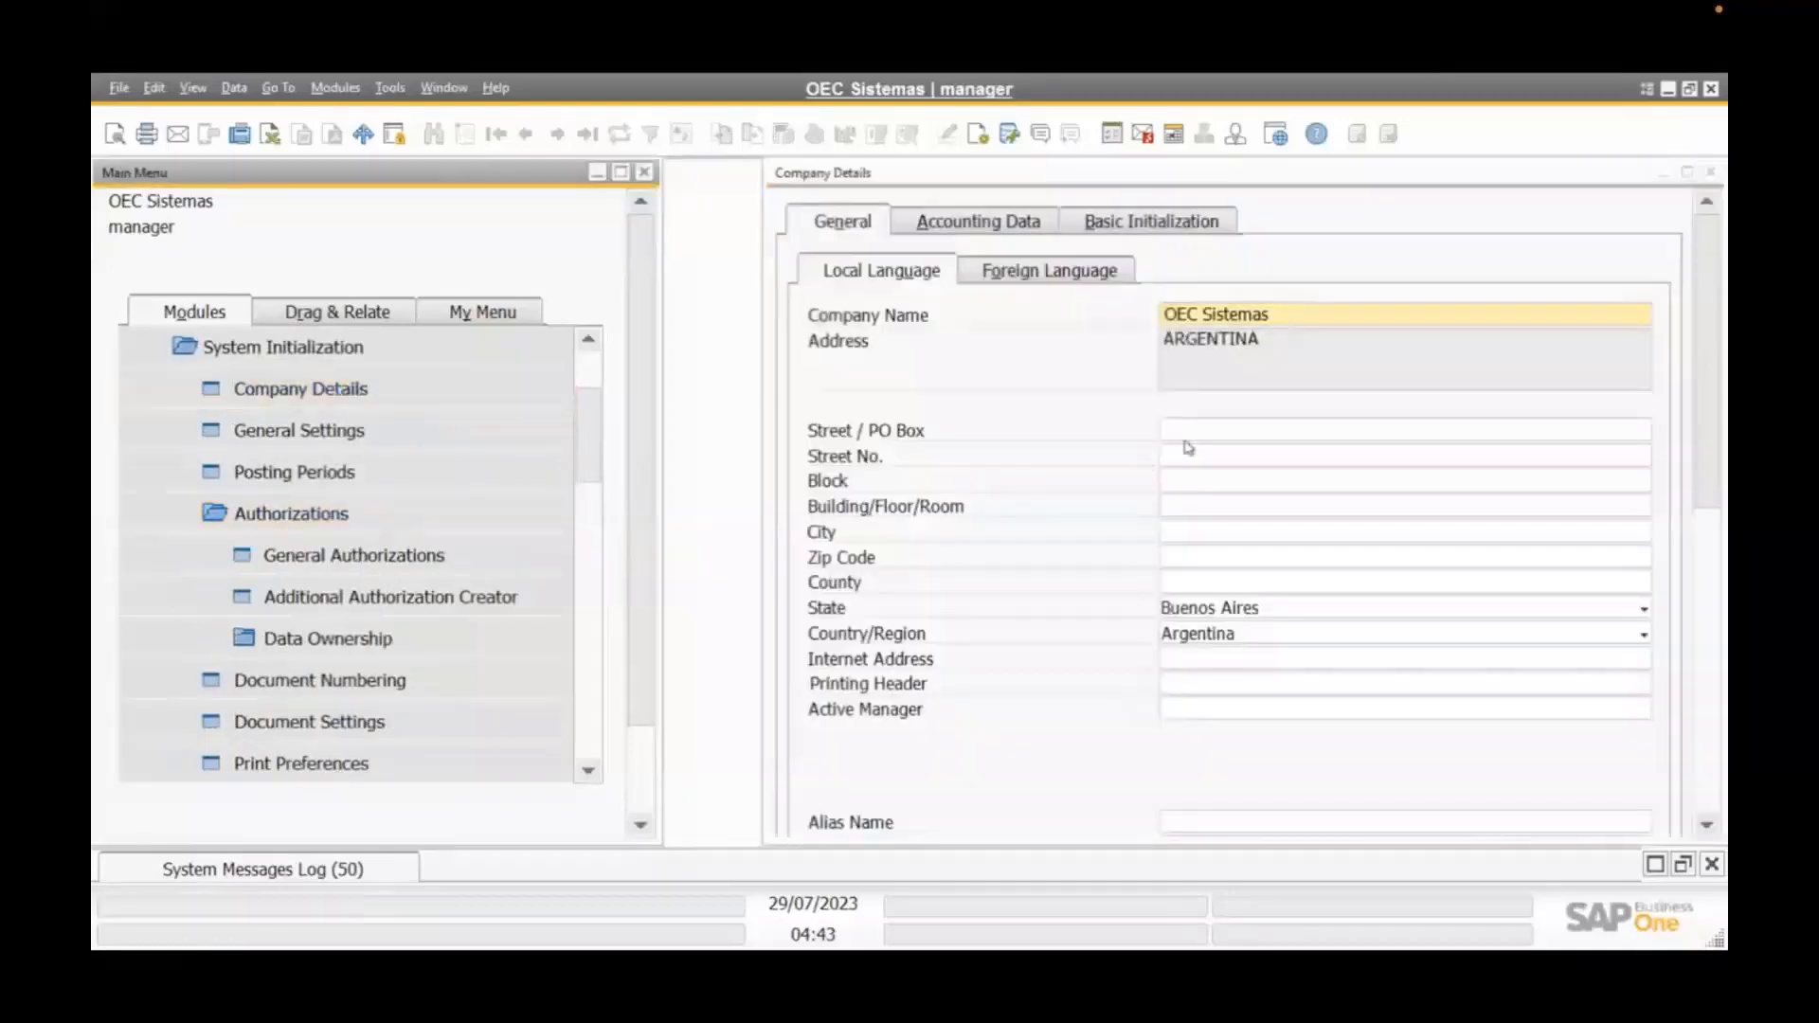
click(1710, 173)
click(477, 474)
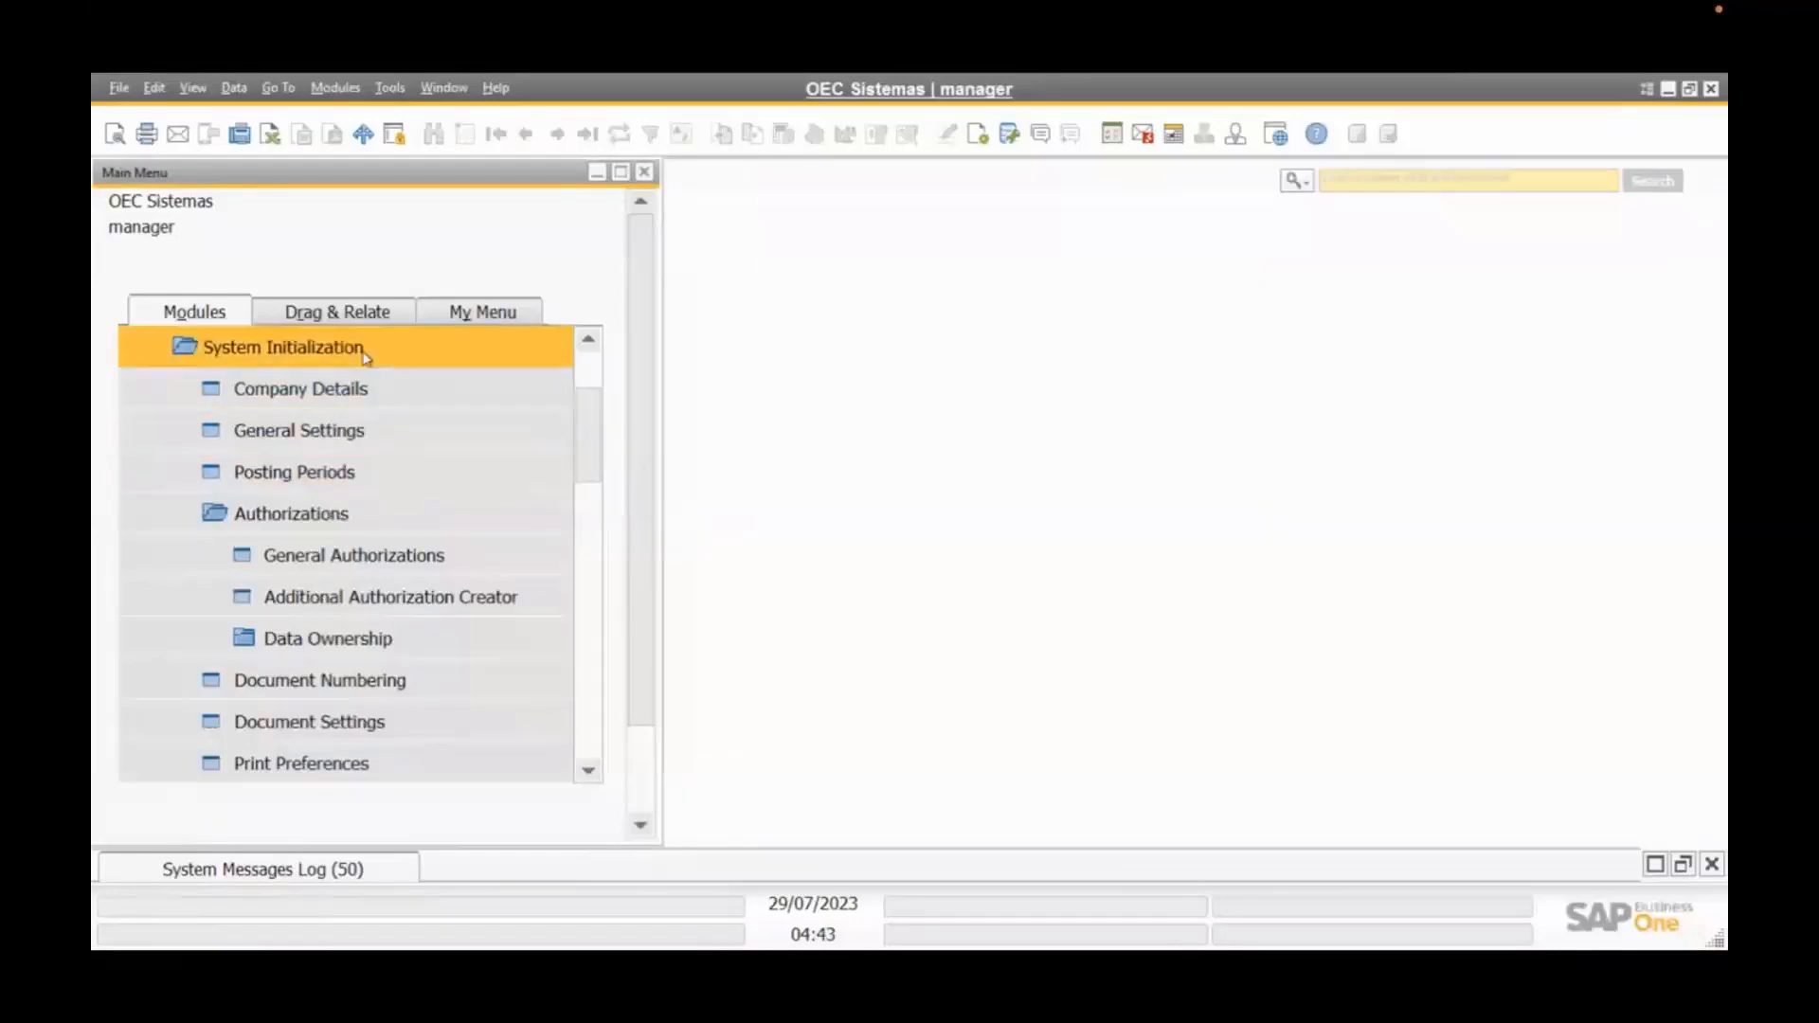
View which documents can be related to folio number series in the system initialization's folio numbering settings, and close them.
scroll(467, 693, down, 3)
scroll(467, 694, down, 1)
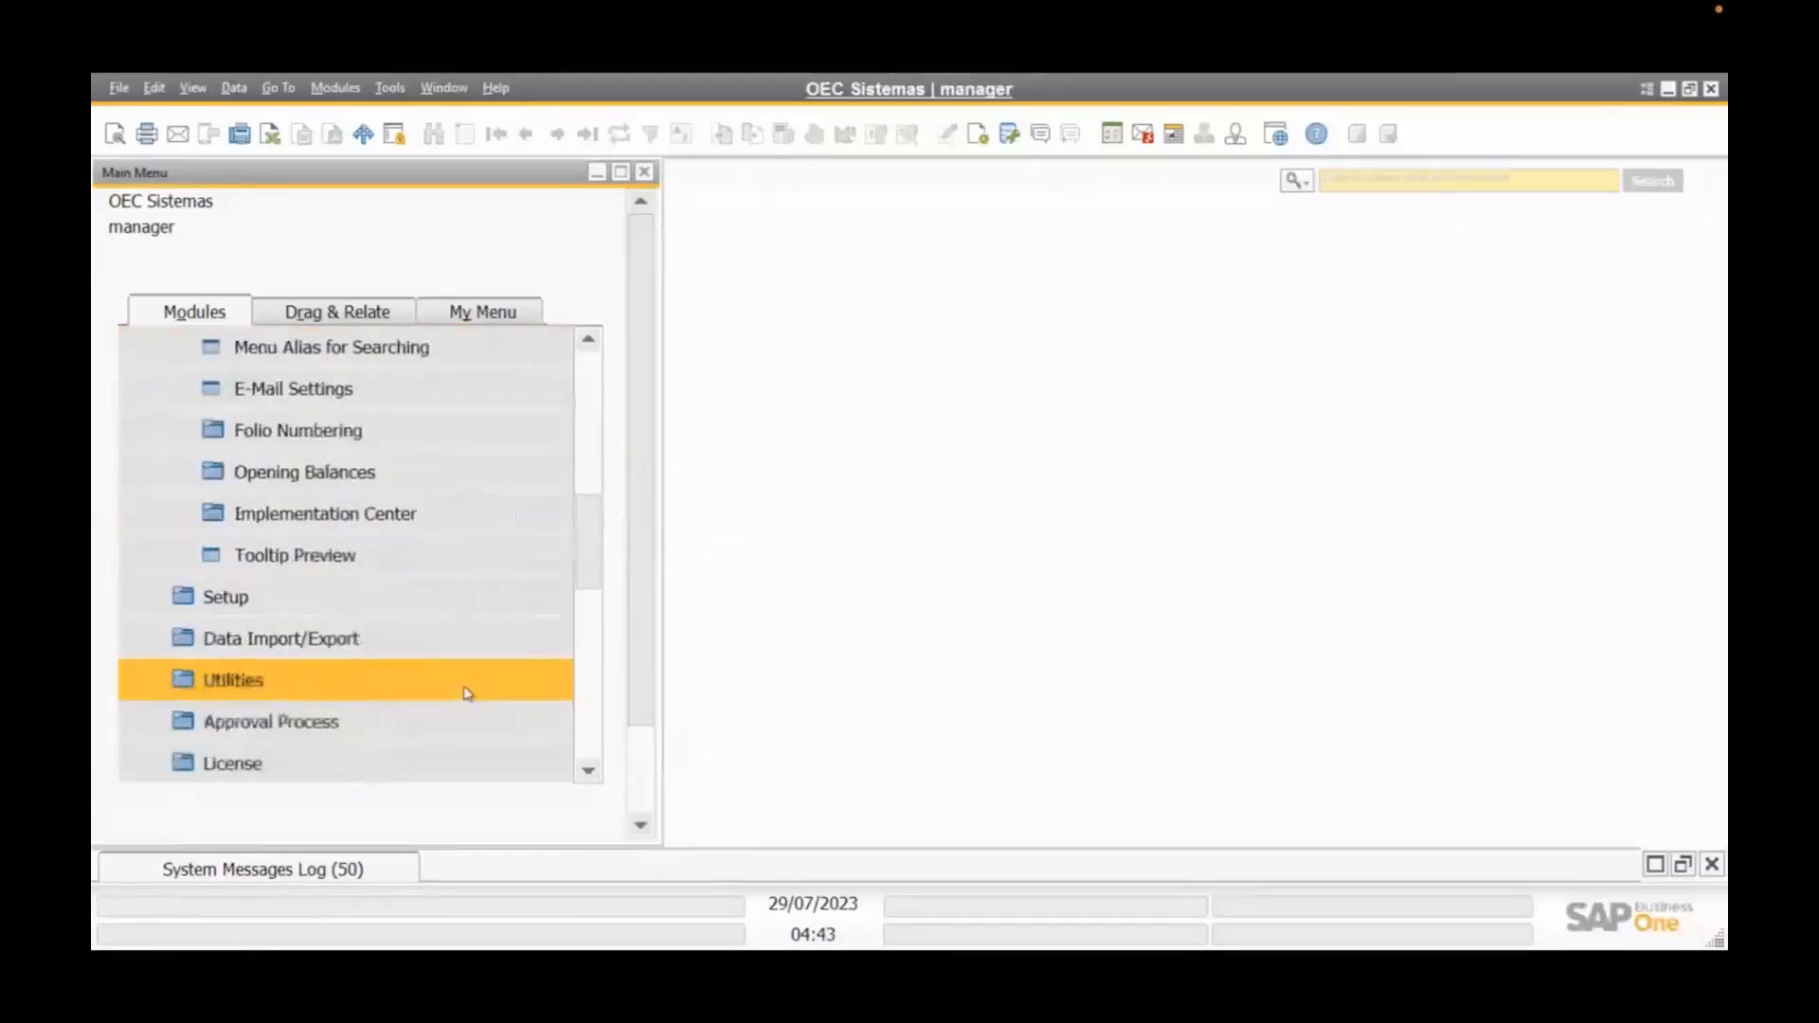
click(322, 428)
click(346, 559)
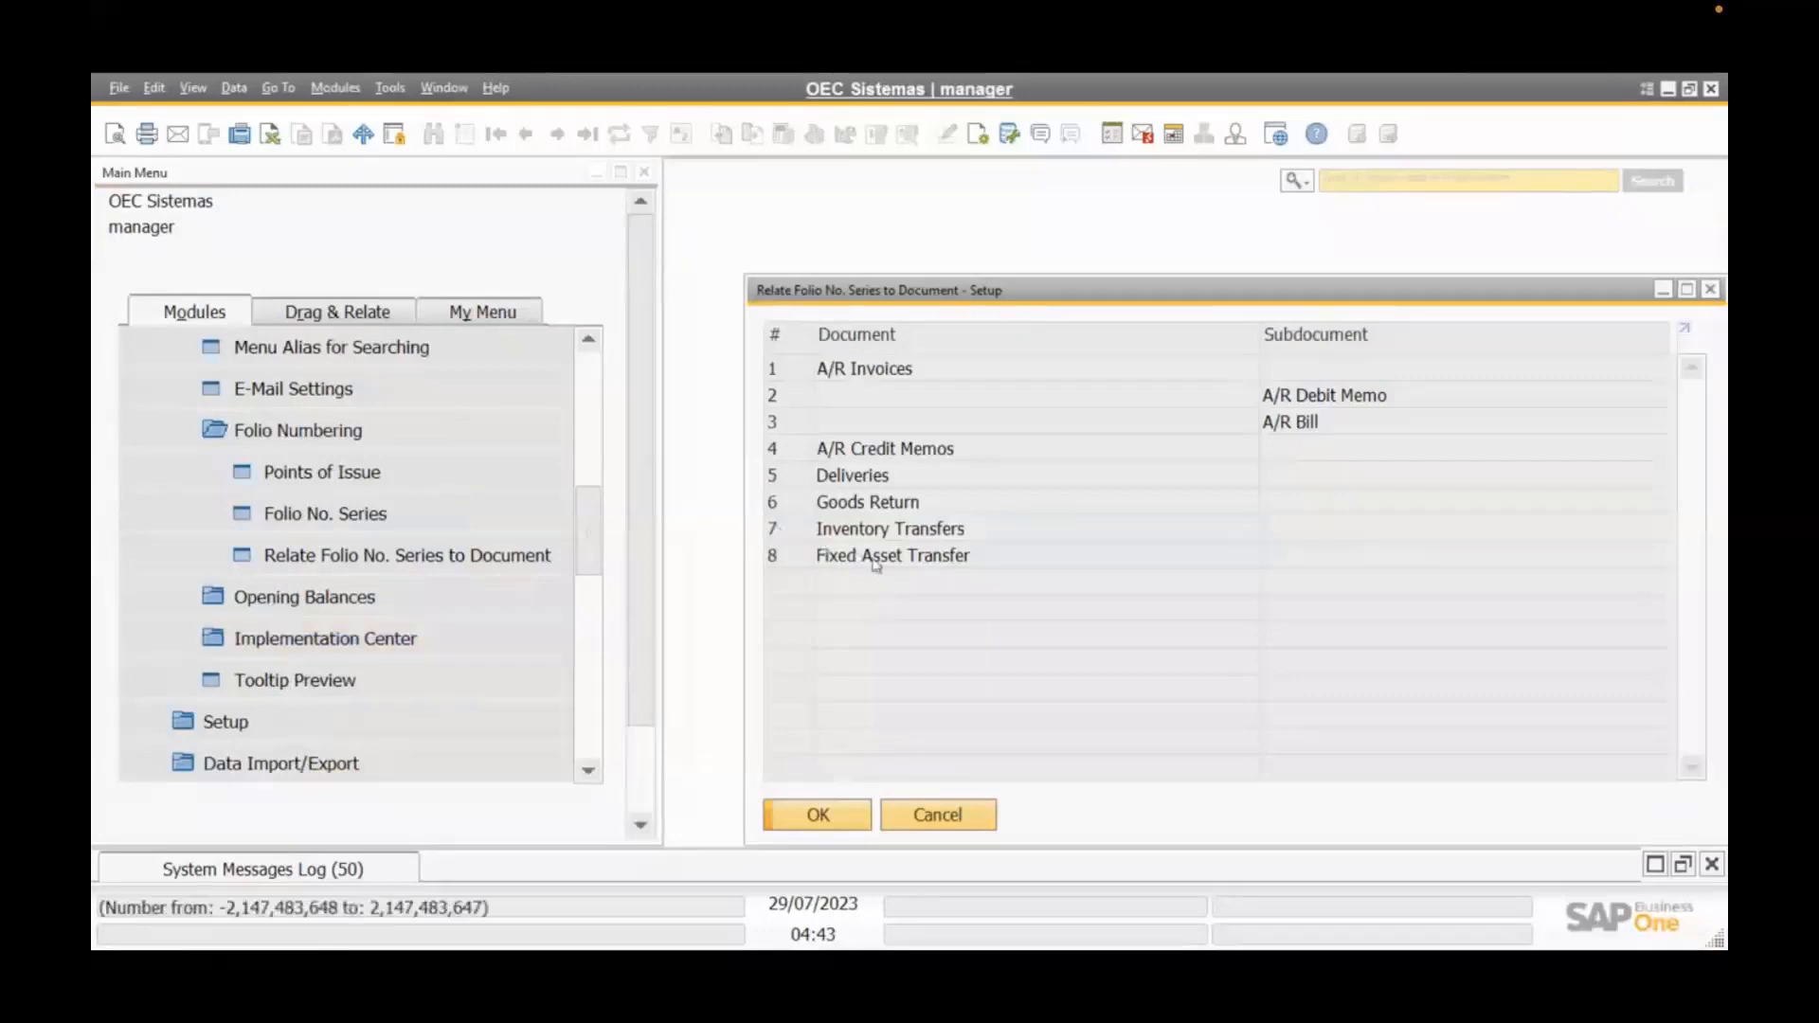
click(819, 816)
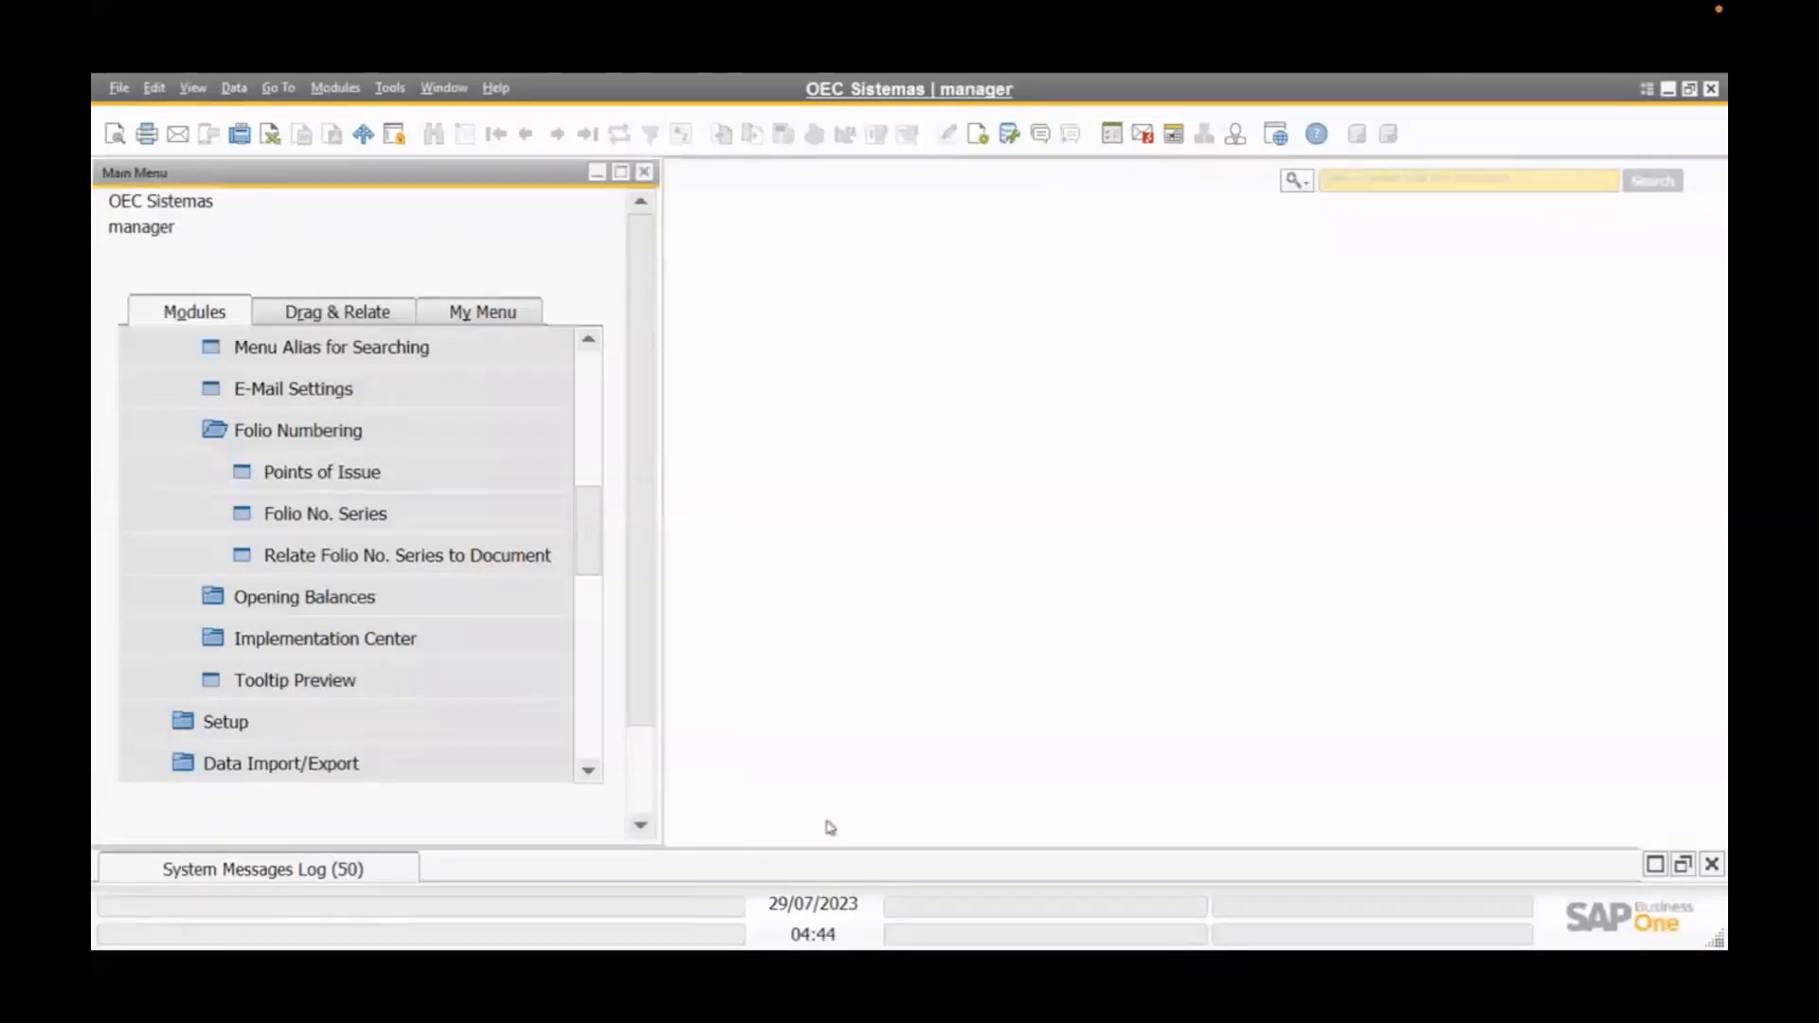
Open a new fixed asset transfer from the Financials module and widen its window.
drag(593, 543, 629, 780)
scroll(387, 521, up, 1)
scroll(388, 520, up, 9)
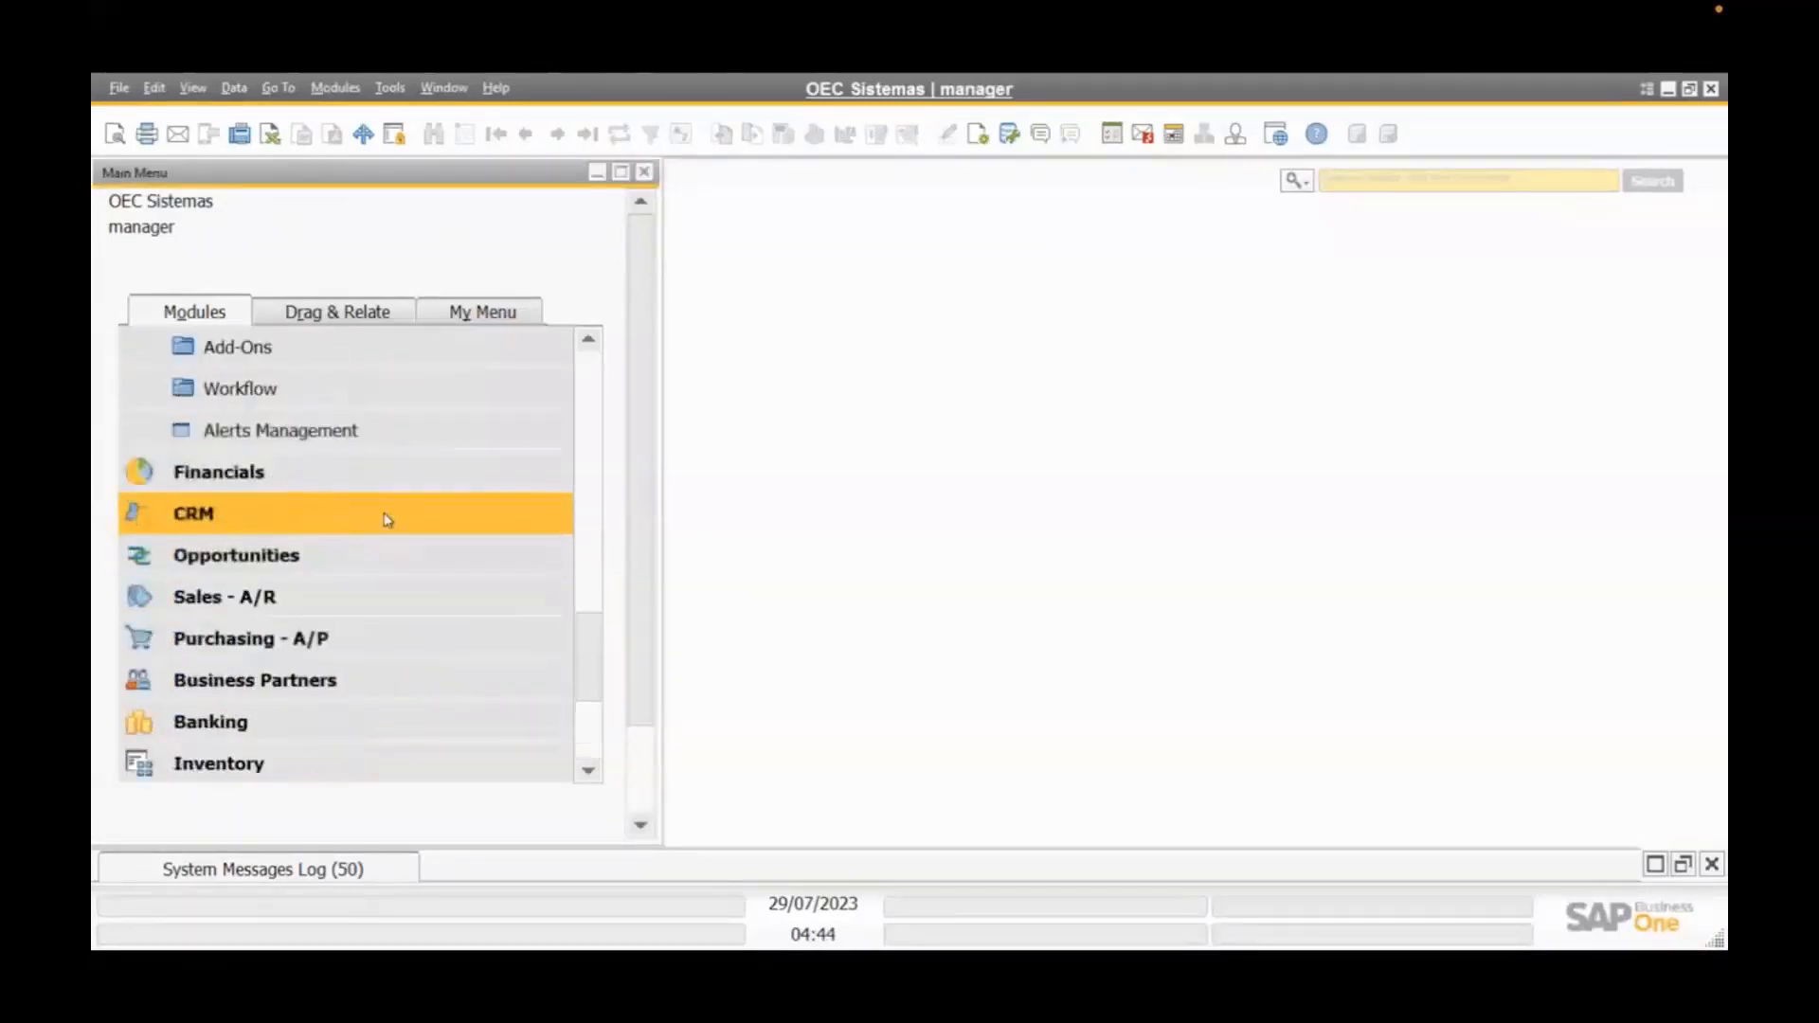
click(332, 598)
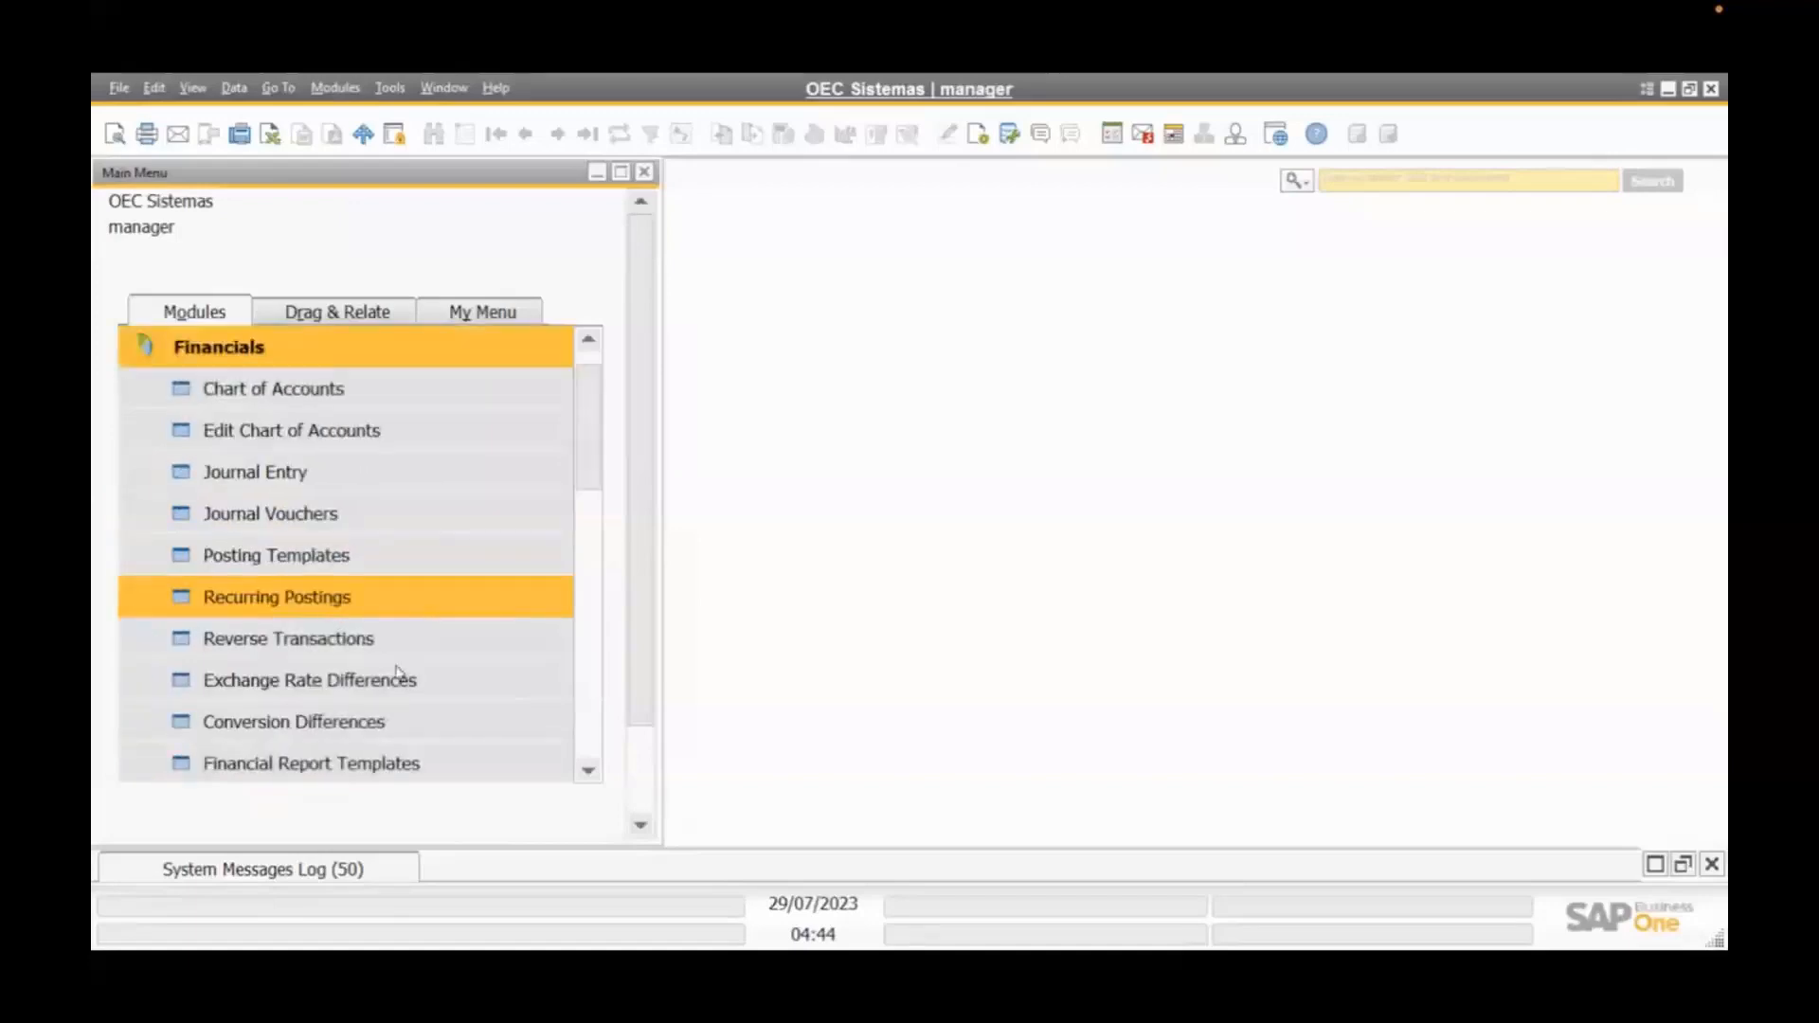
click(588, 772)
click(588, 773)
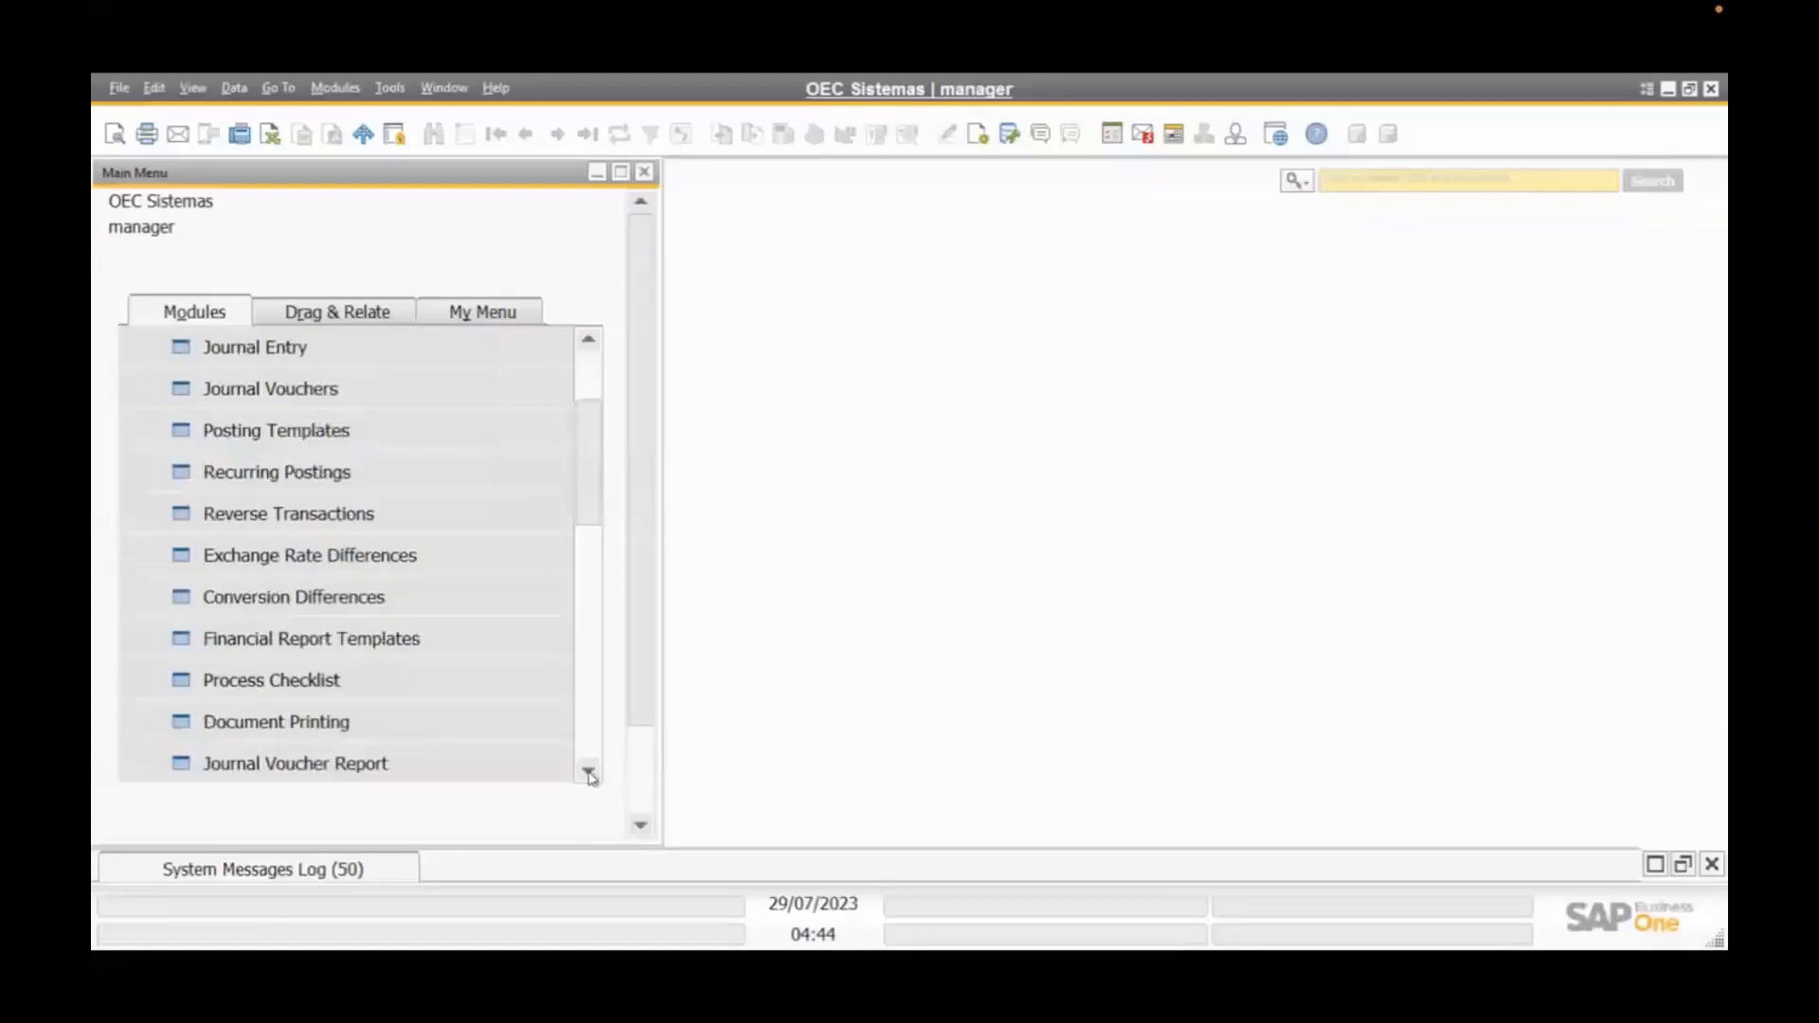
click(589, 772)
click(589, 772)
click(275, 674)
click(327, 559)
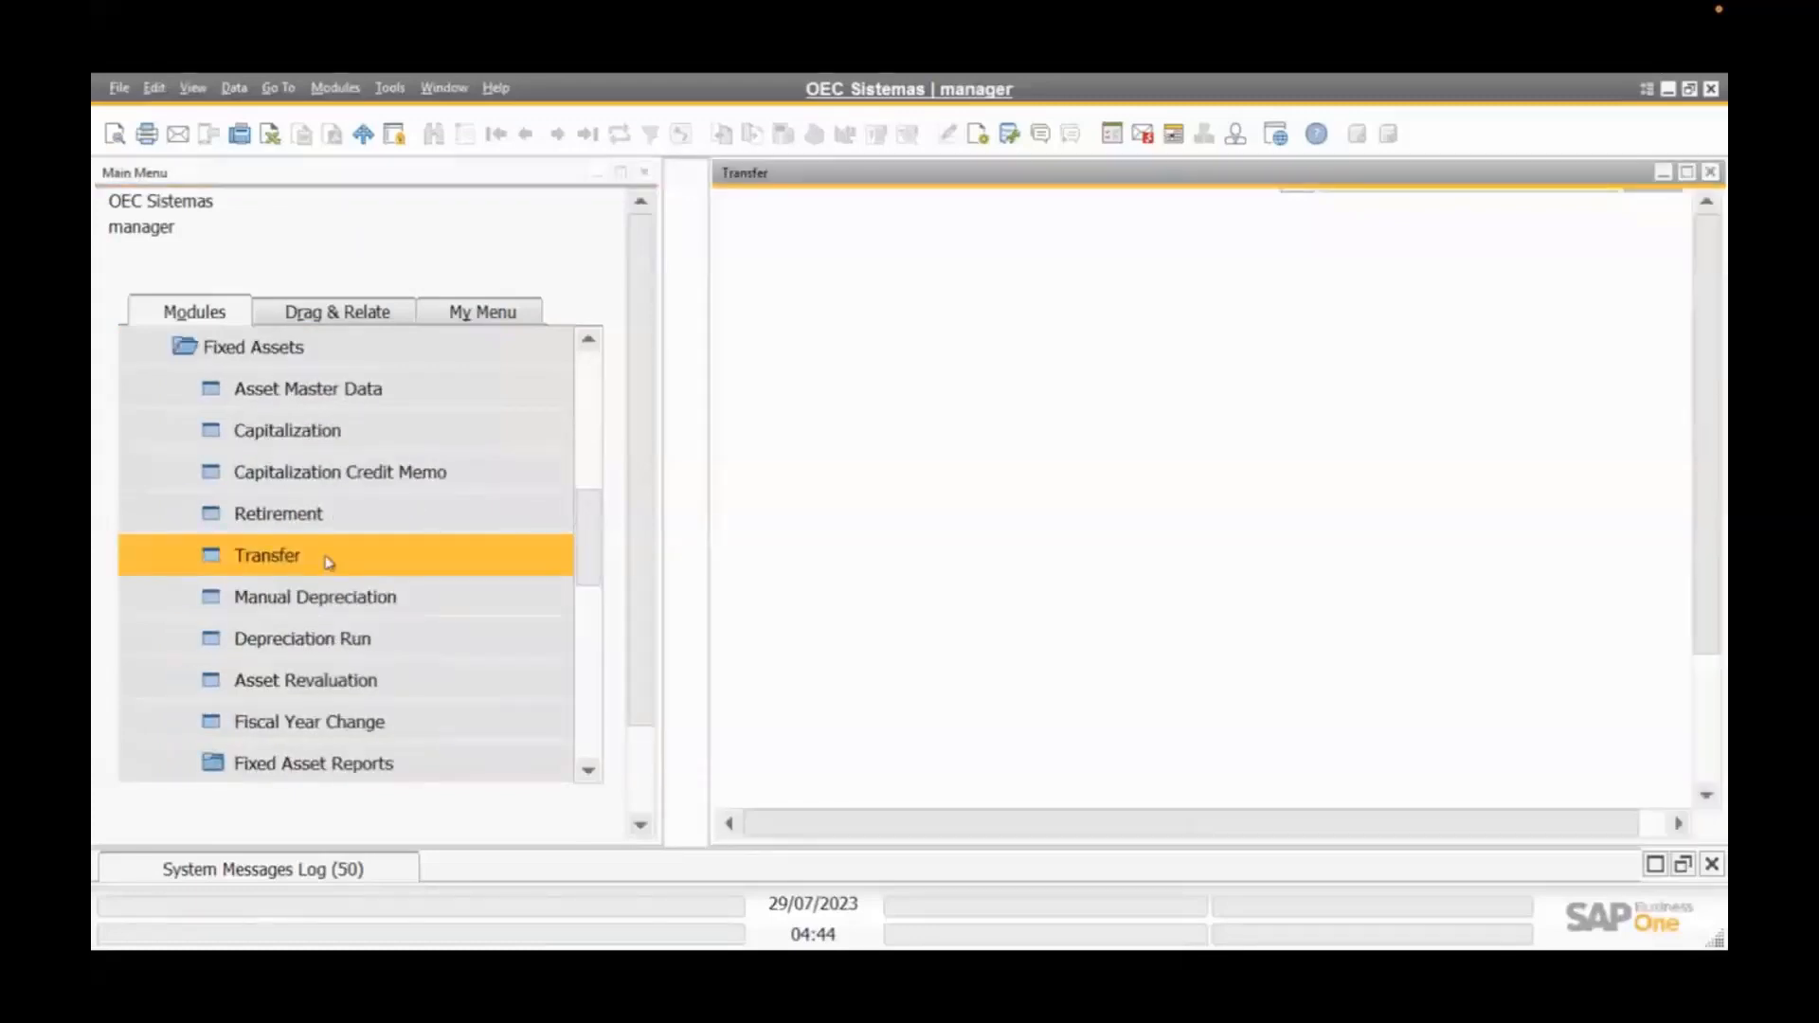
click(326, 561)
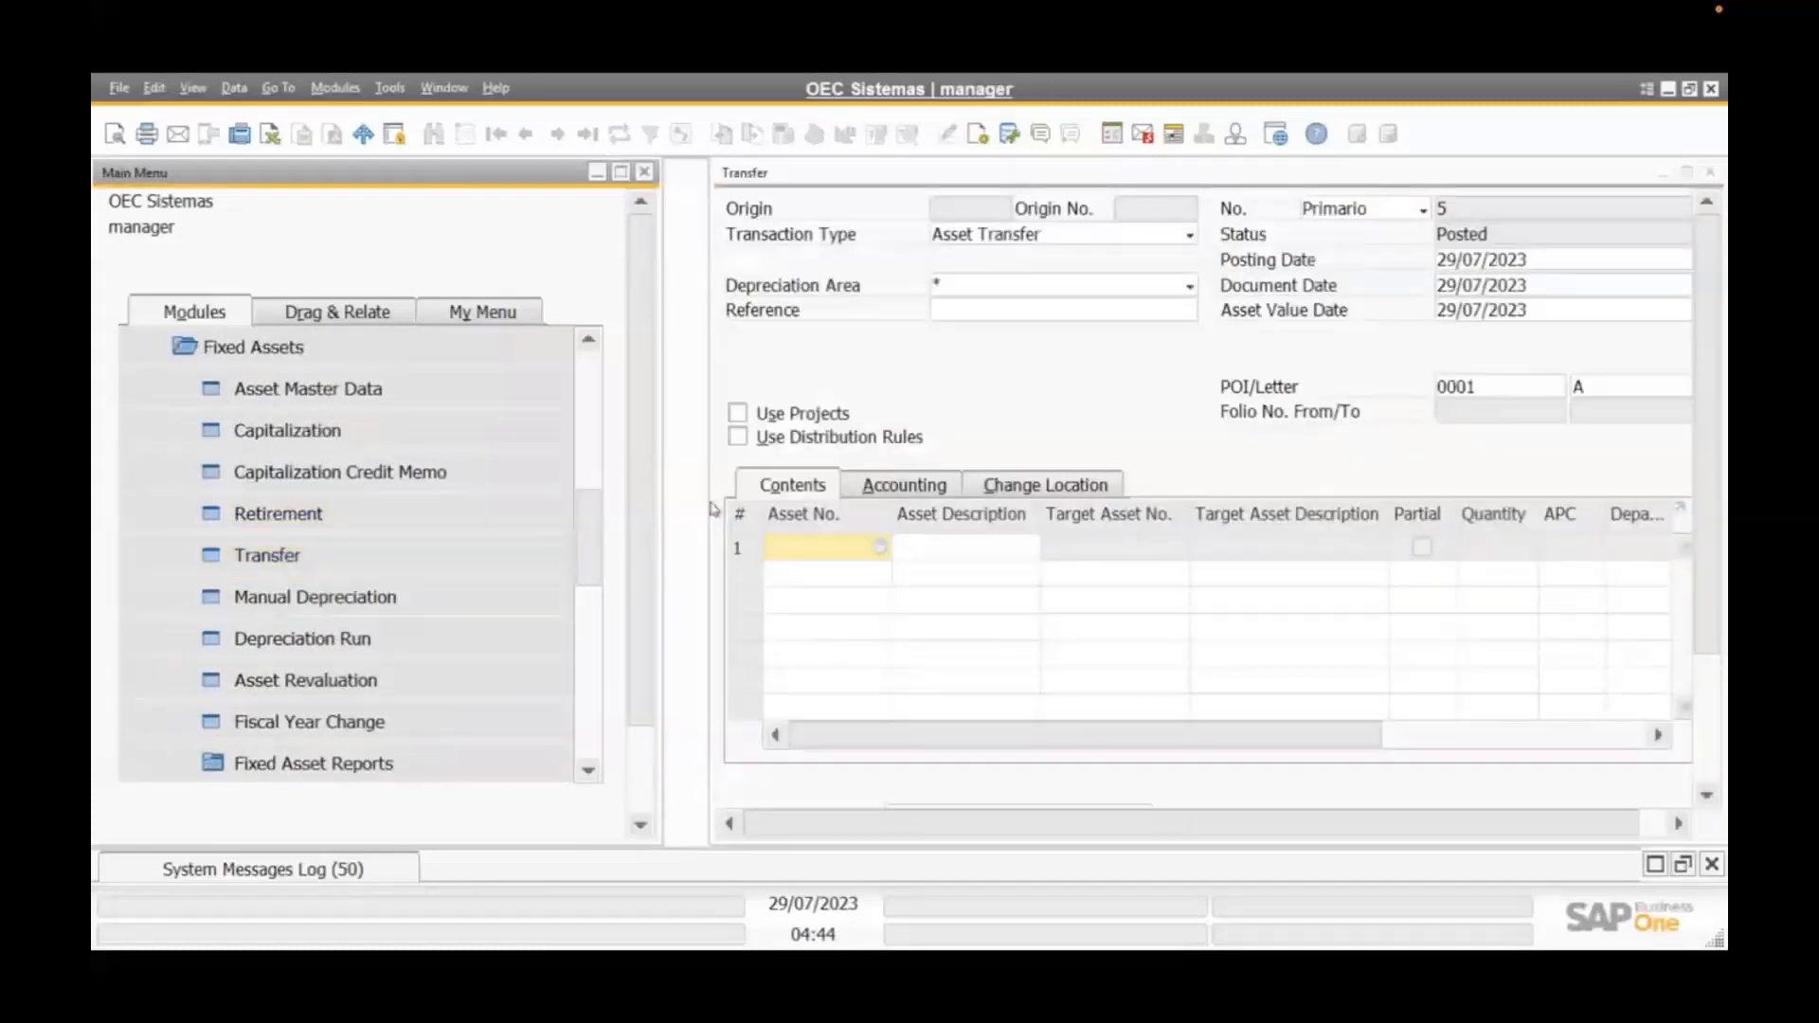
drag(711, 485, 447, 455)
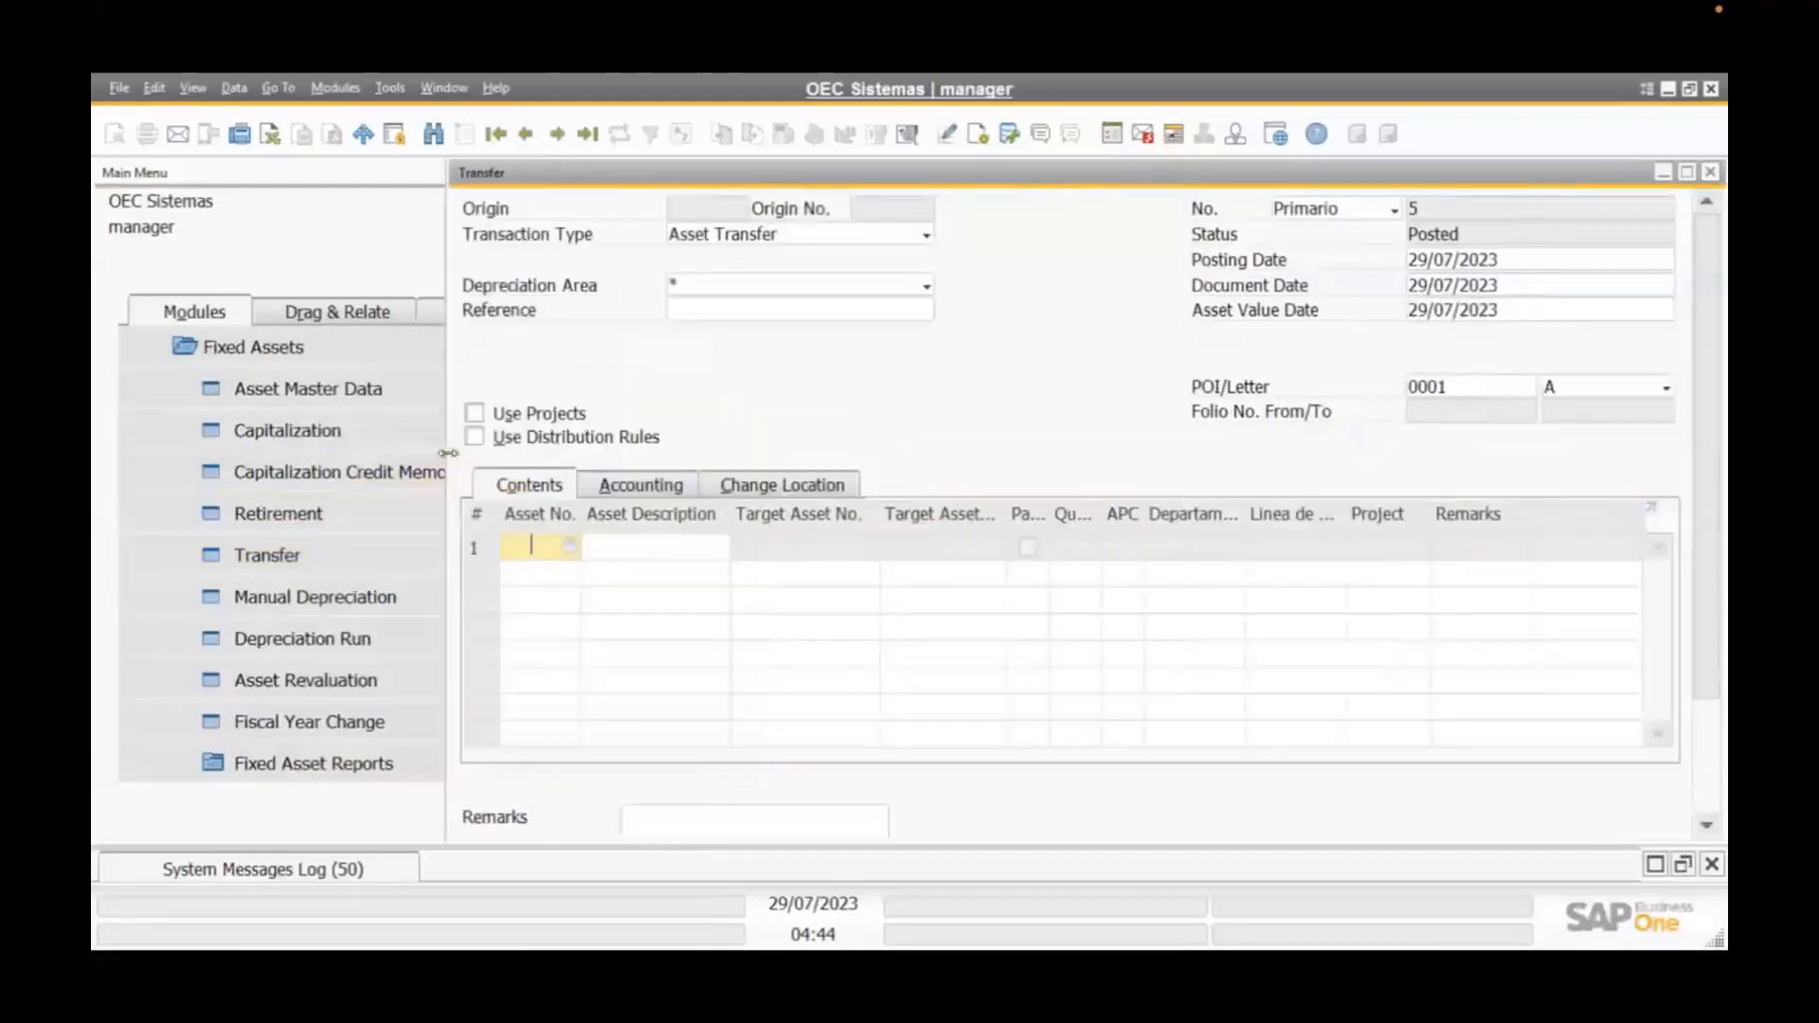
Choose asset Equipment1 (Telephone Station) for a location change in the asset transfer.
click(812, 490)
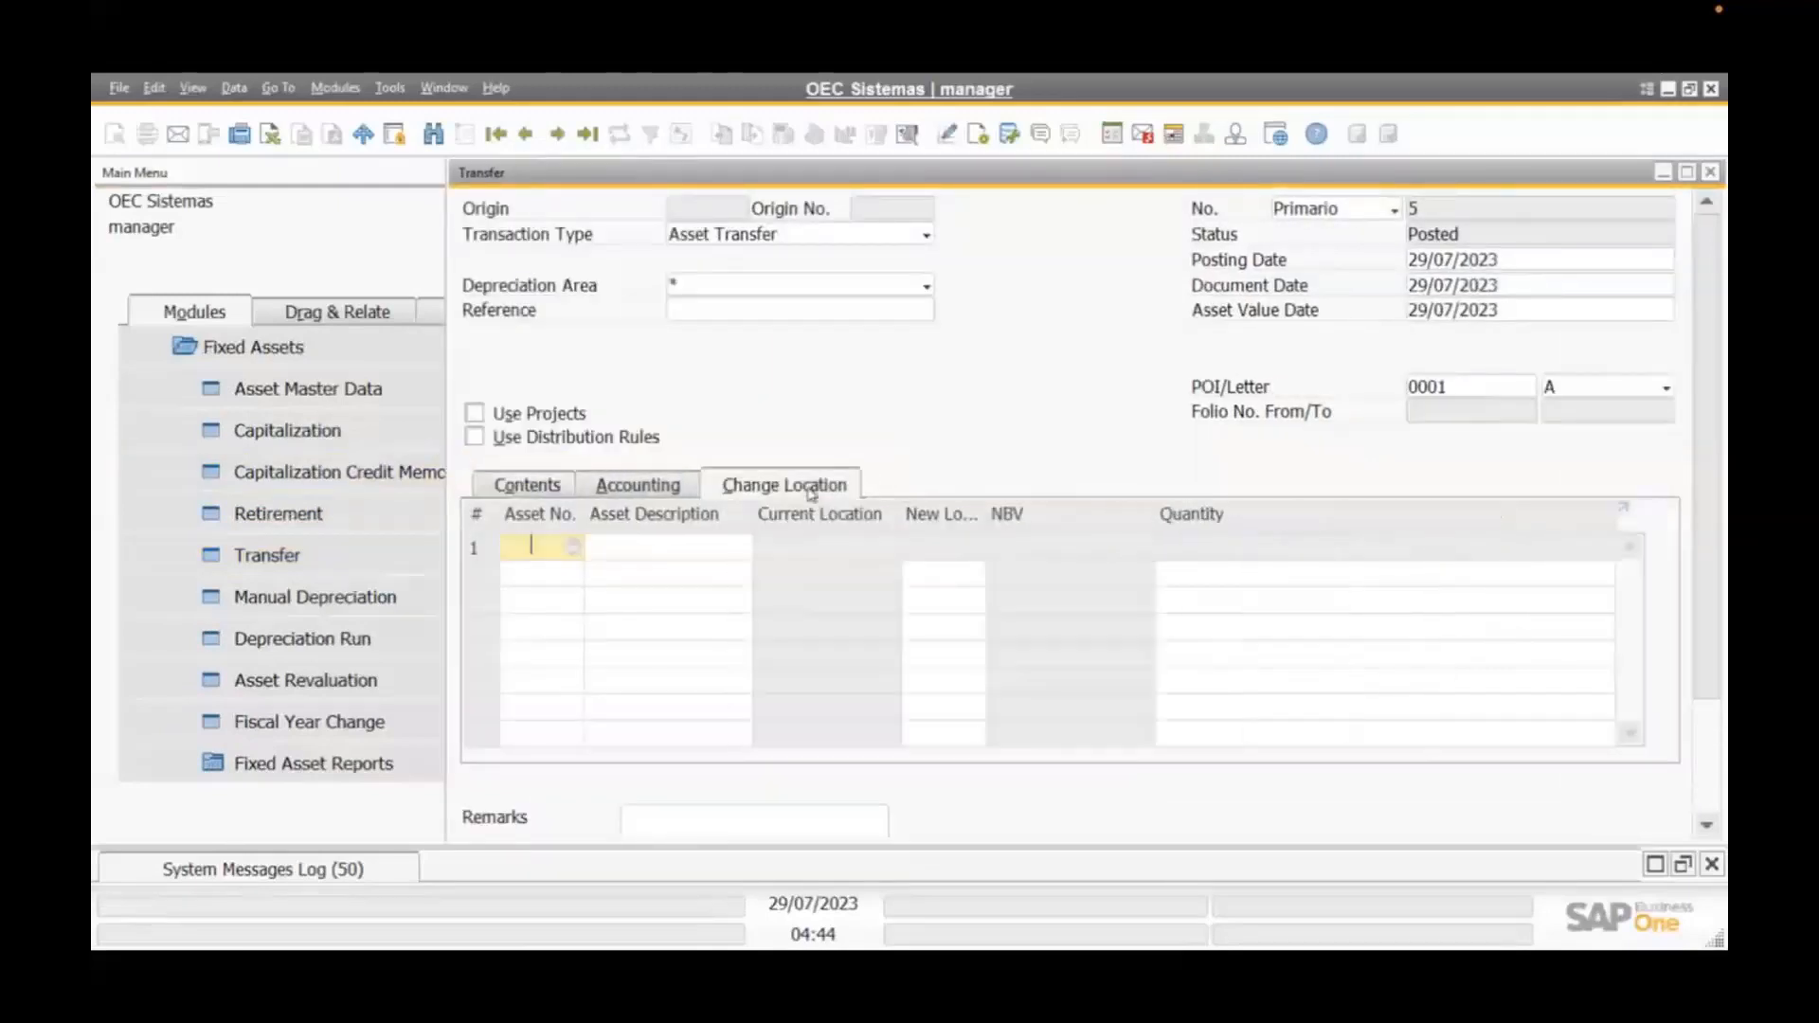
click(580, 548)
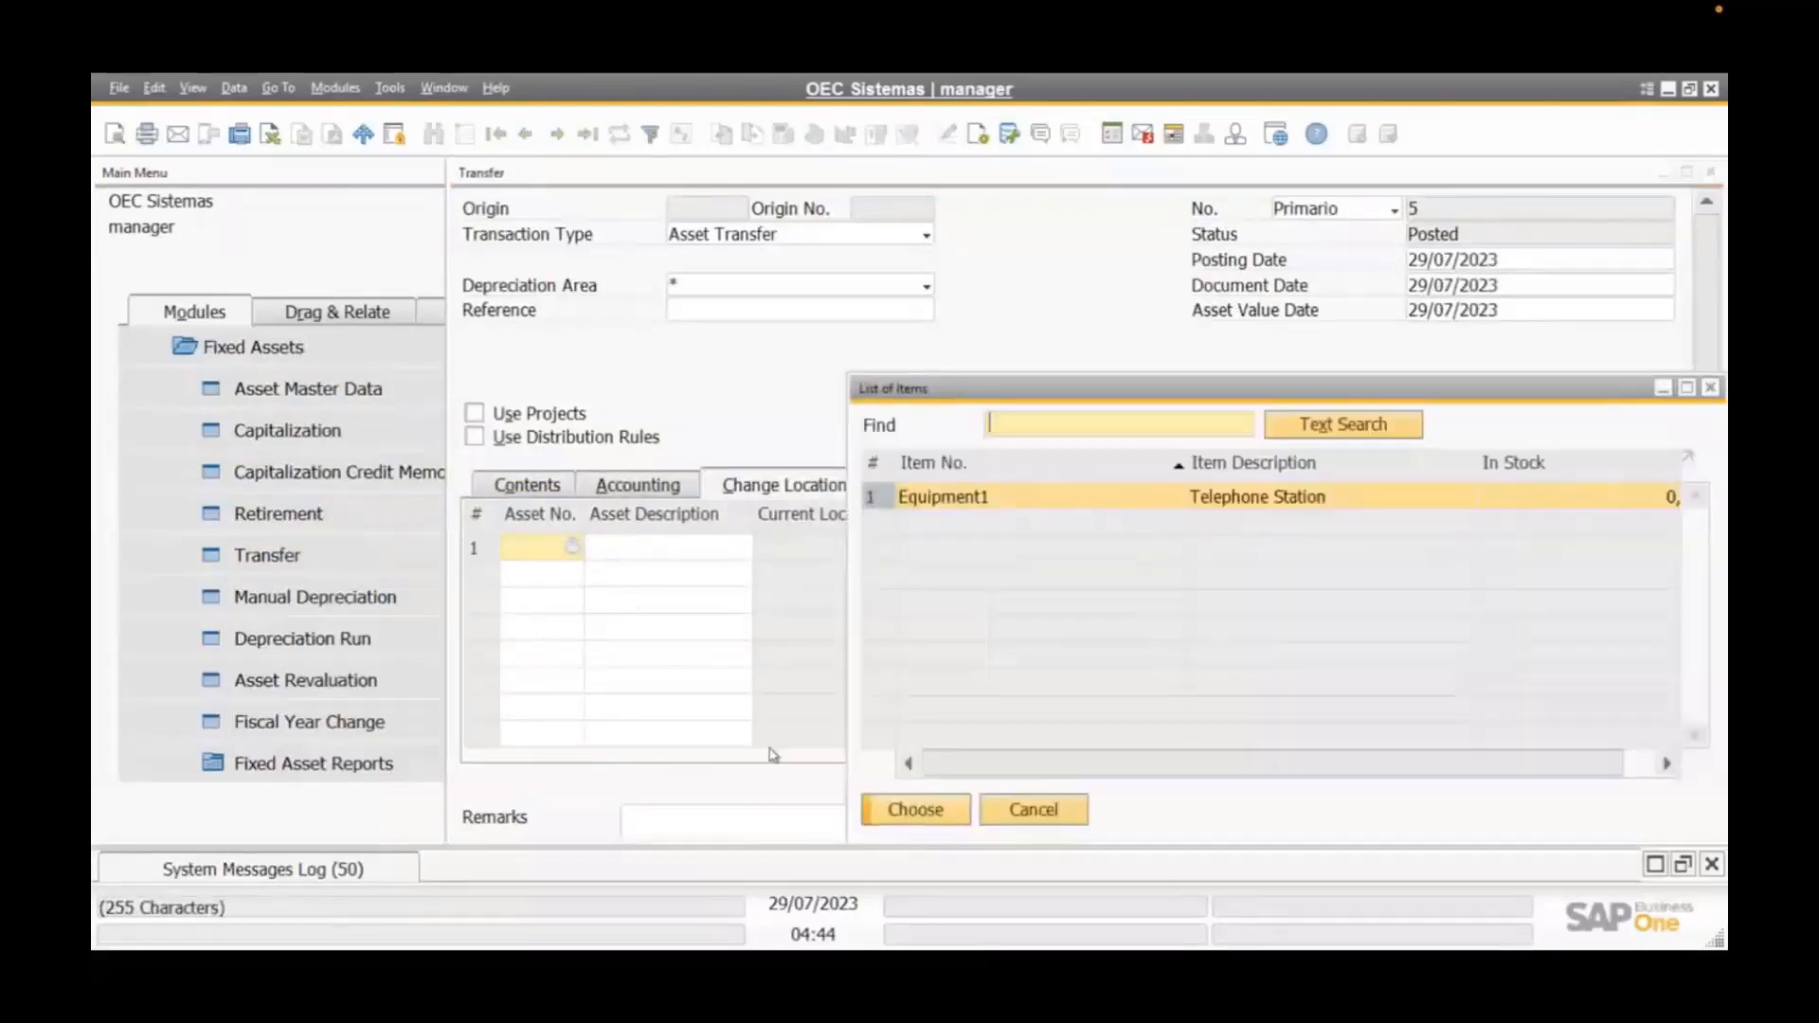
click(915, 811)
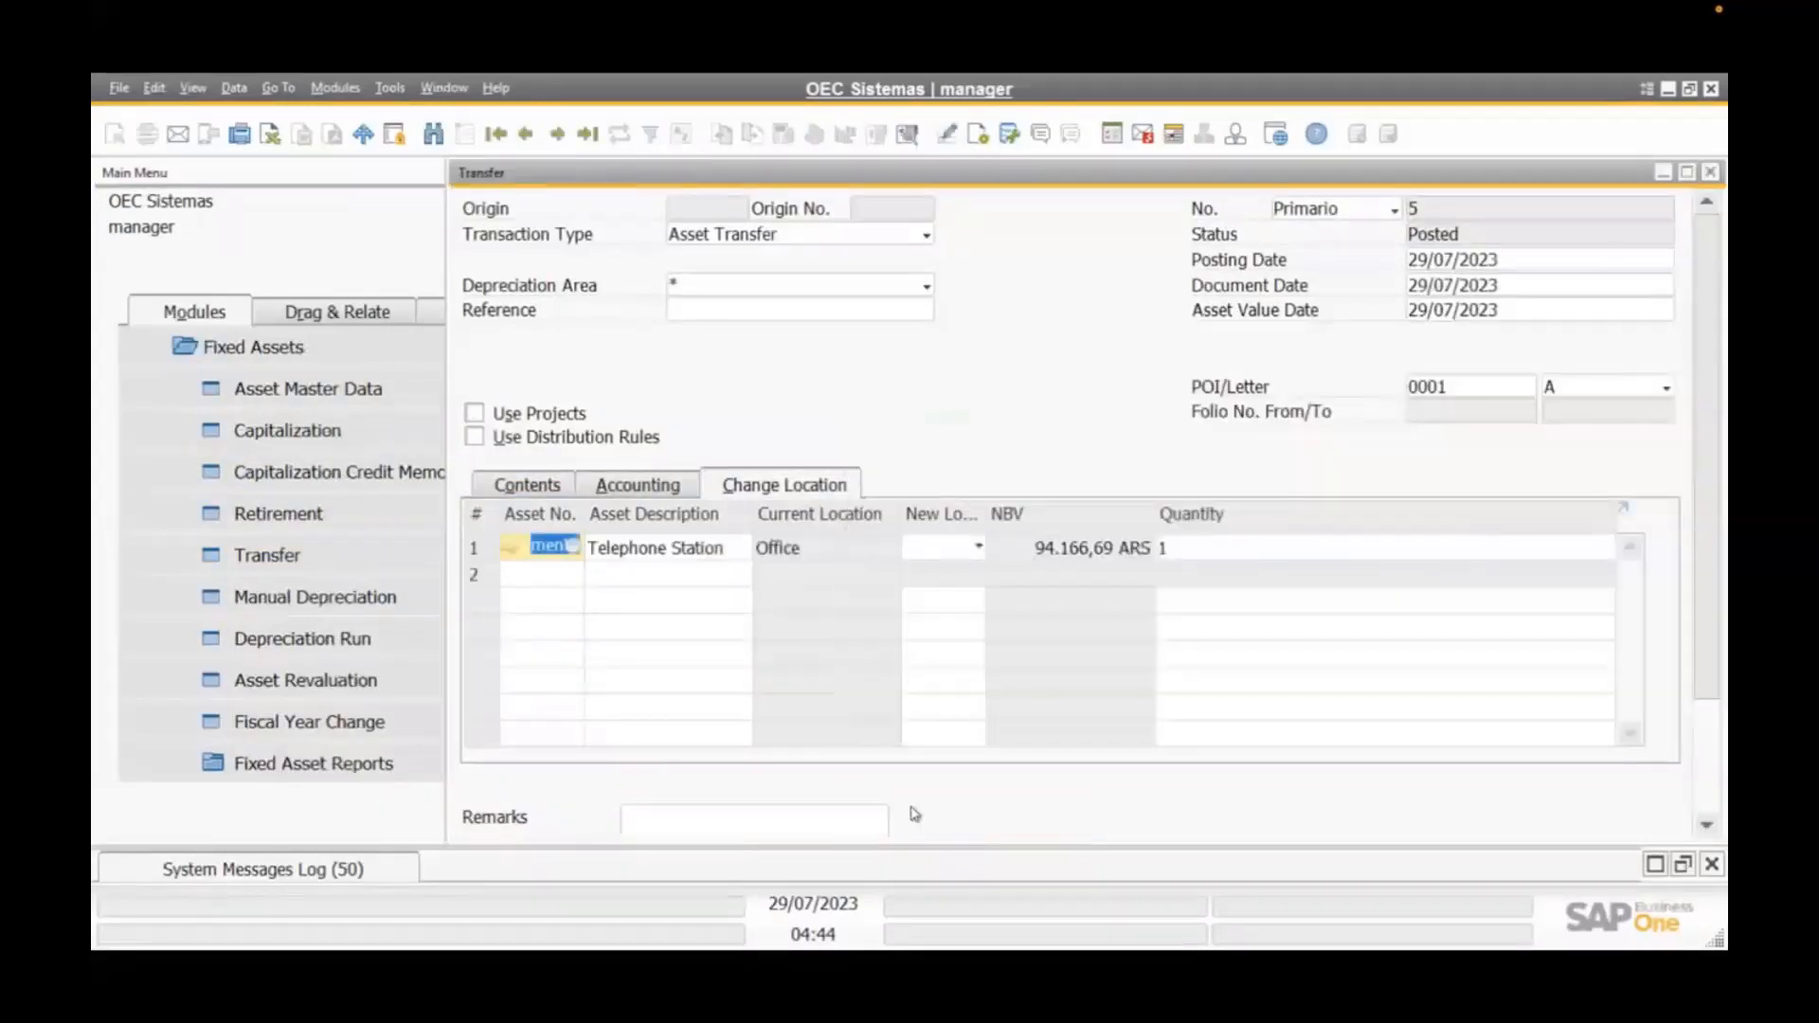
Check the Telephone Station's current location in its fixed asset master data, and return to the transfer.
click(512, 549)
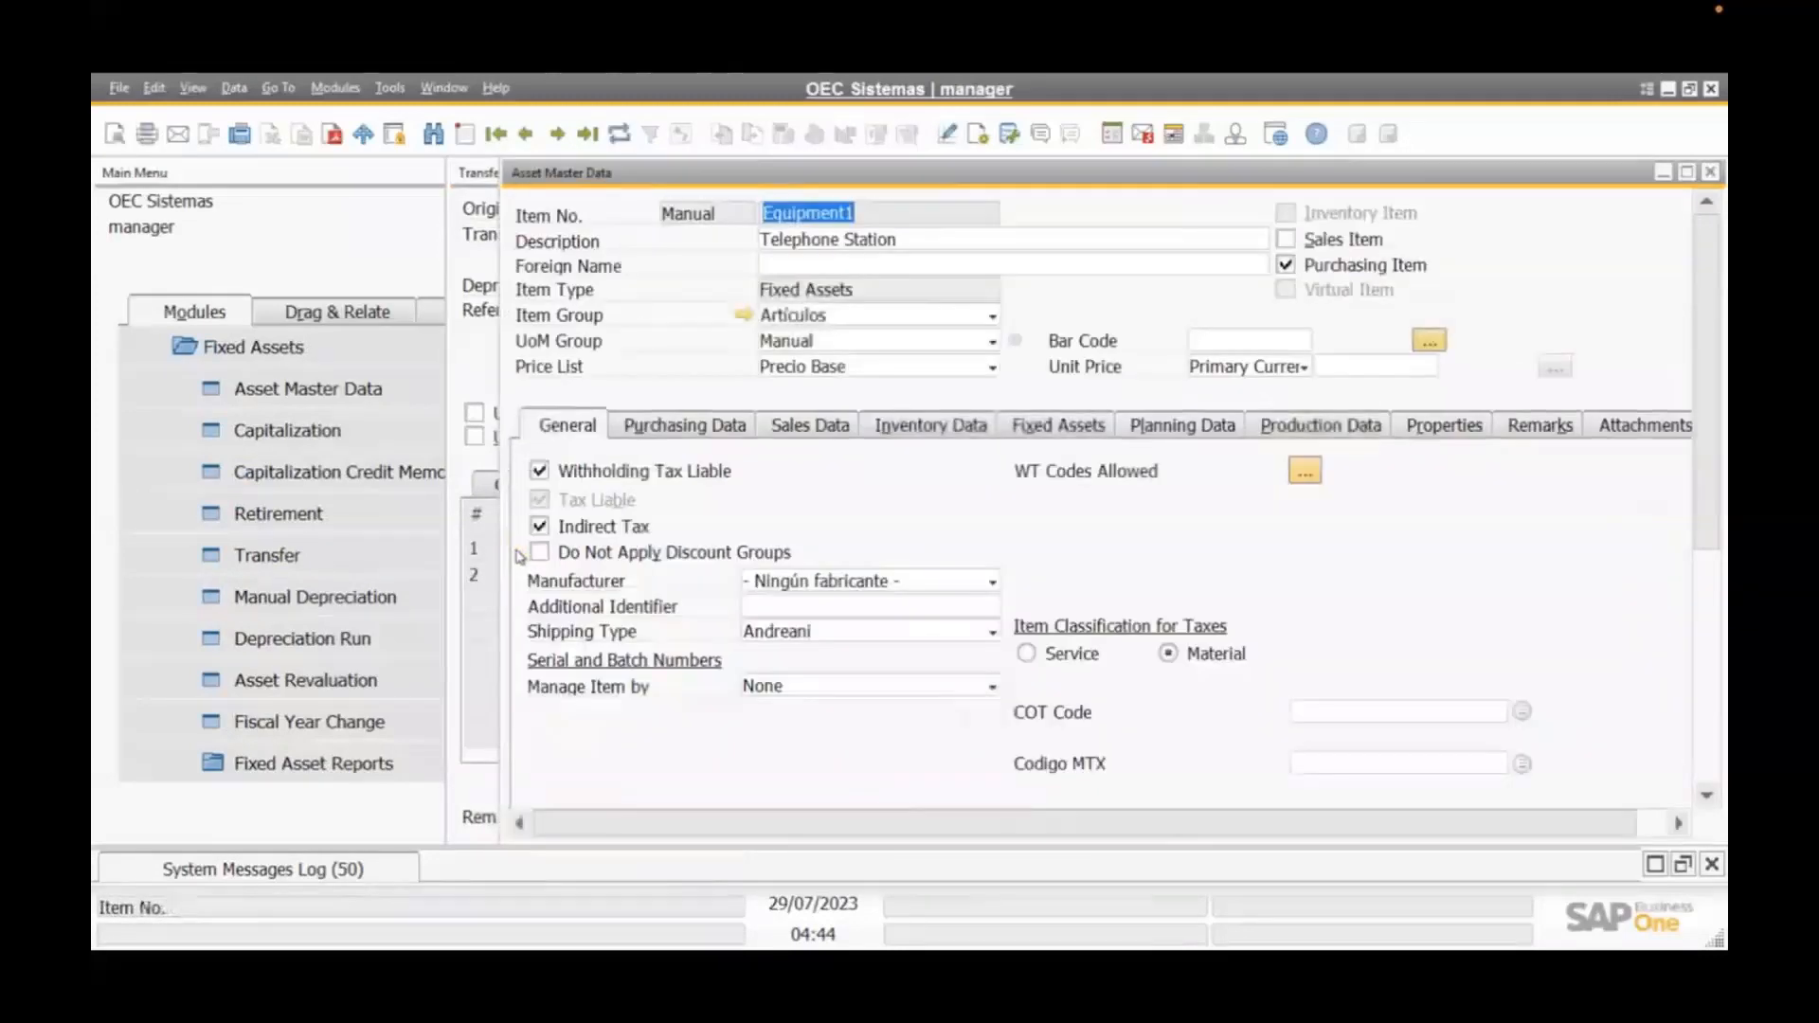
click(1042, 434)
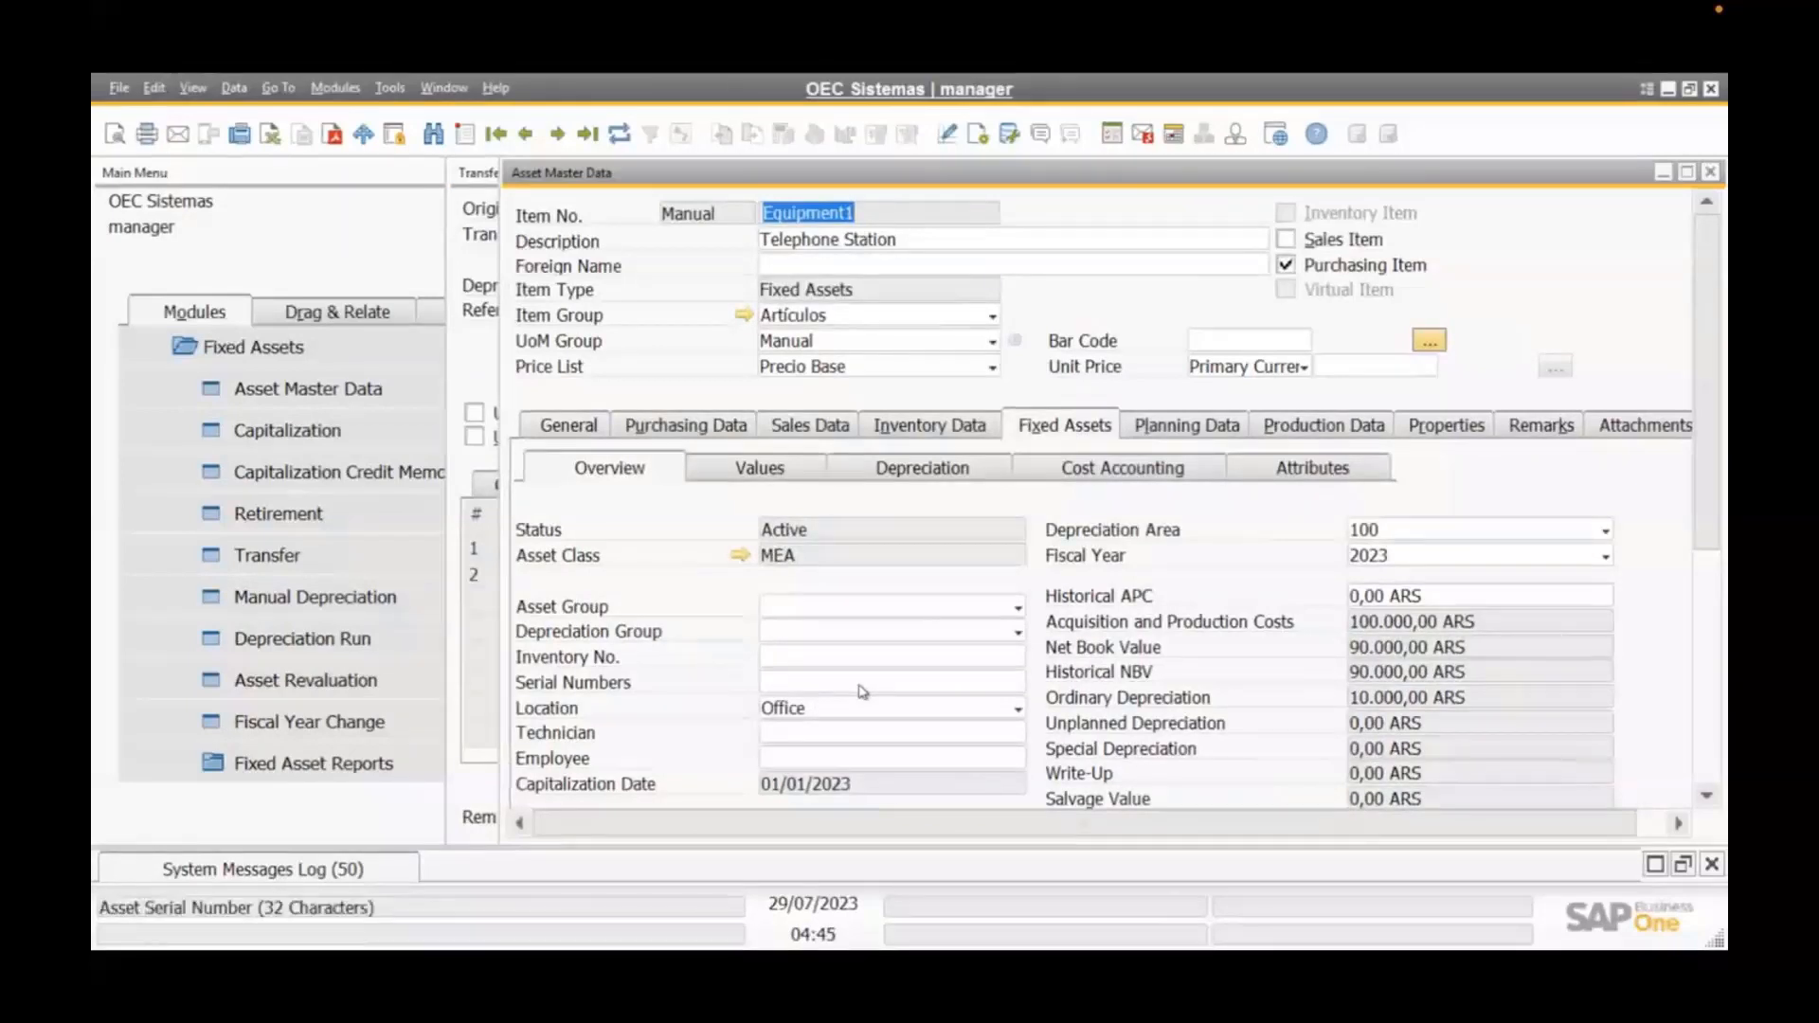
click(1712, 174)
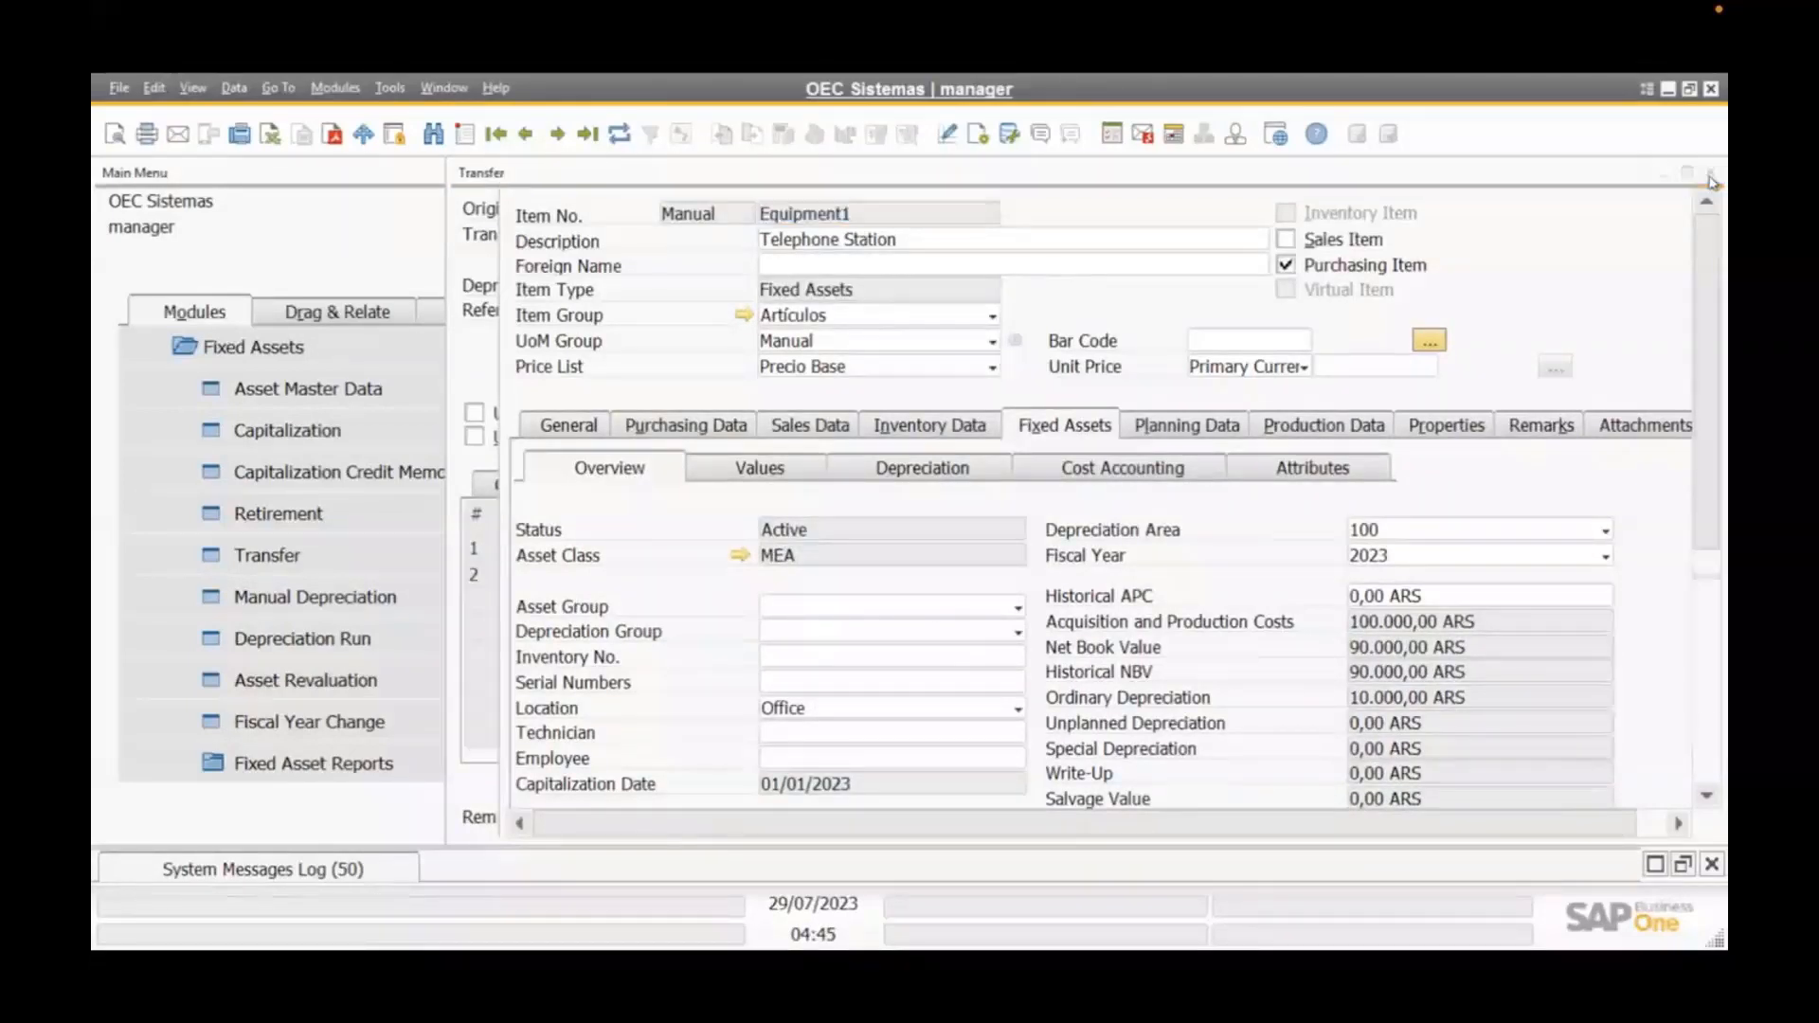
Set the Telephone Station's new location to Córdoba, add the asset transfer and confirm it.
click(922, 557)
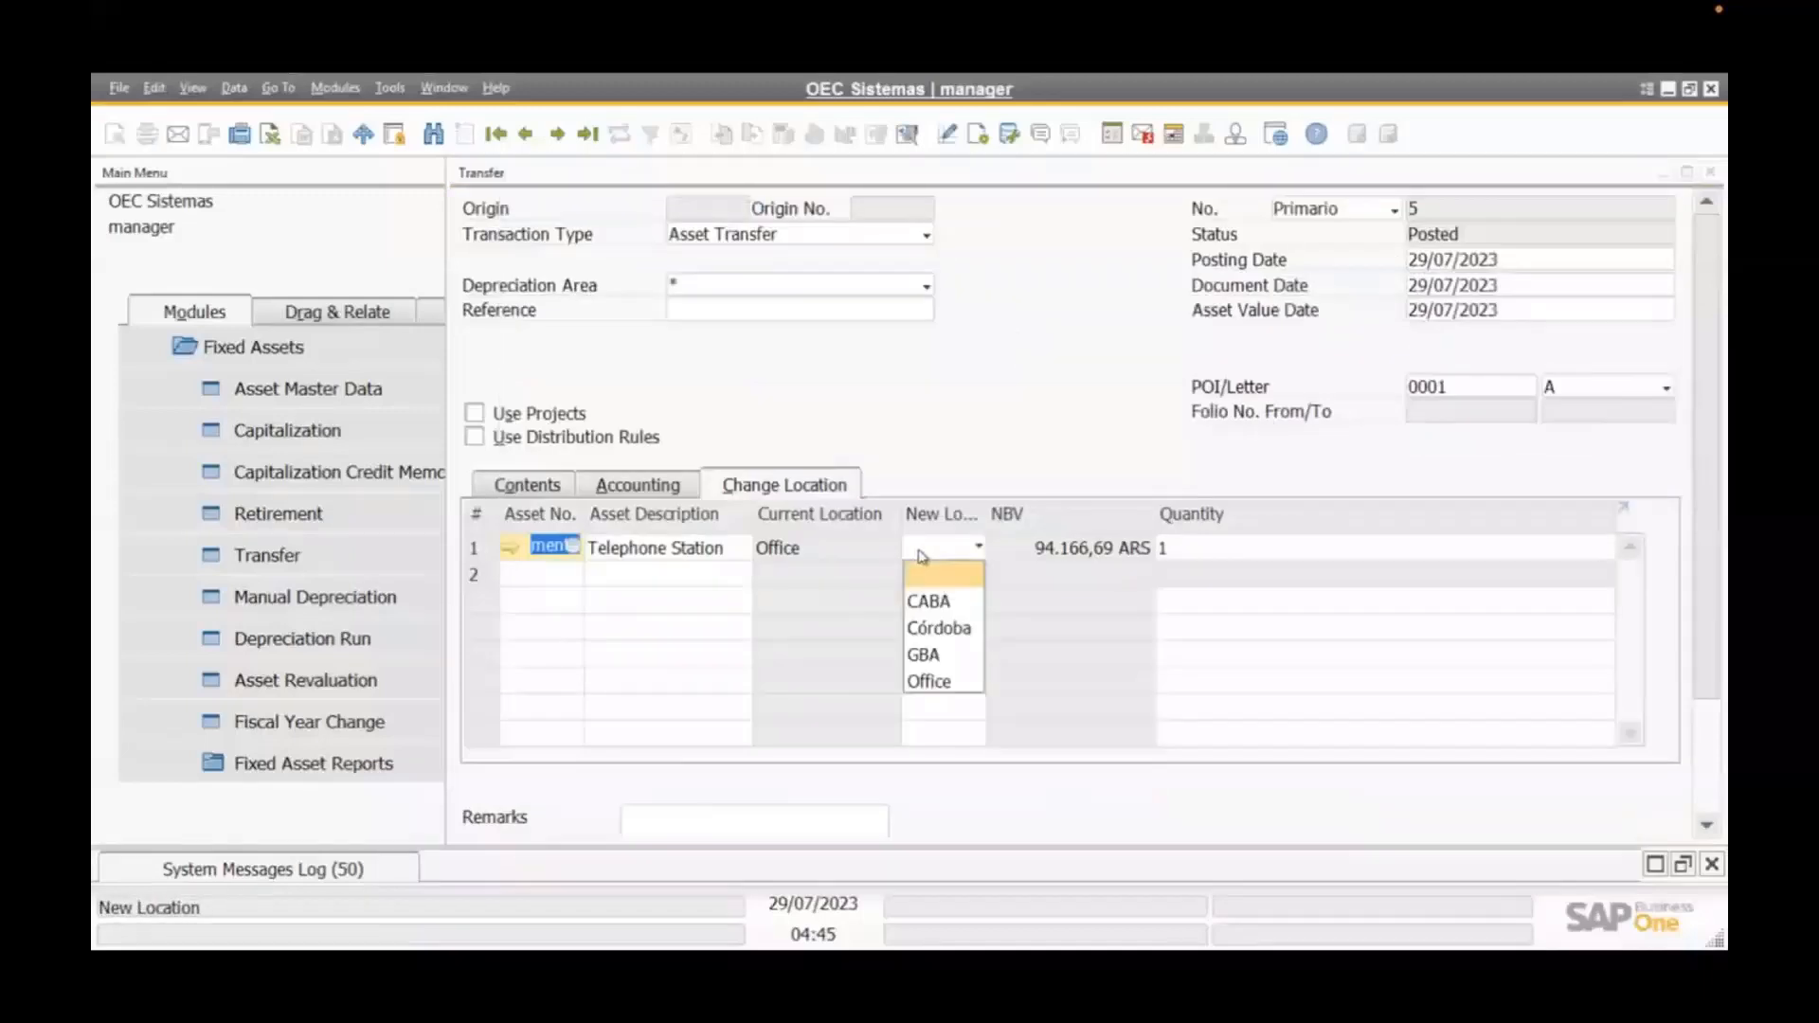
click(955, 633)
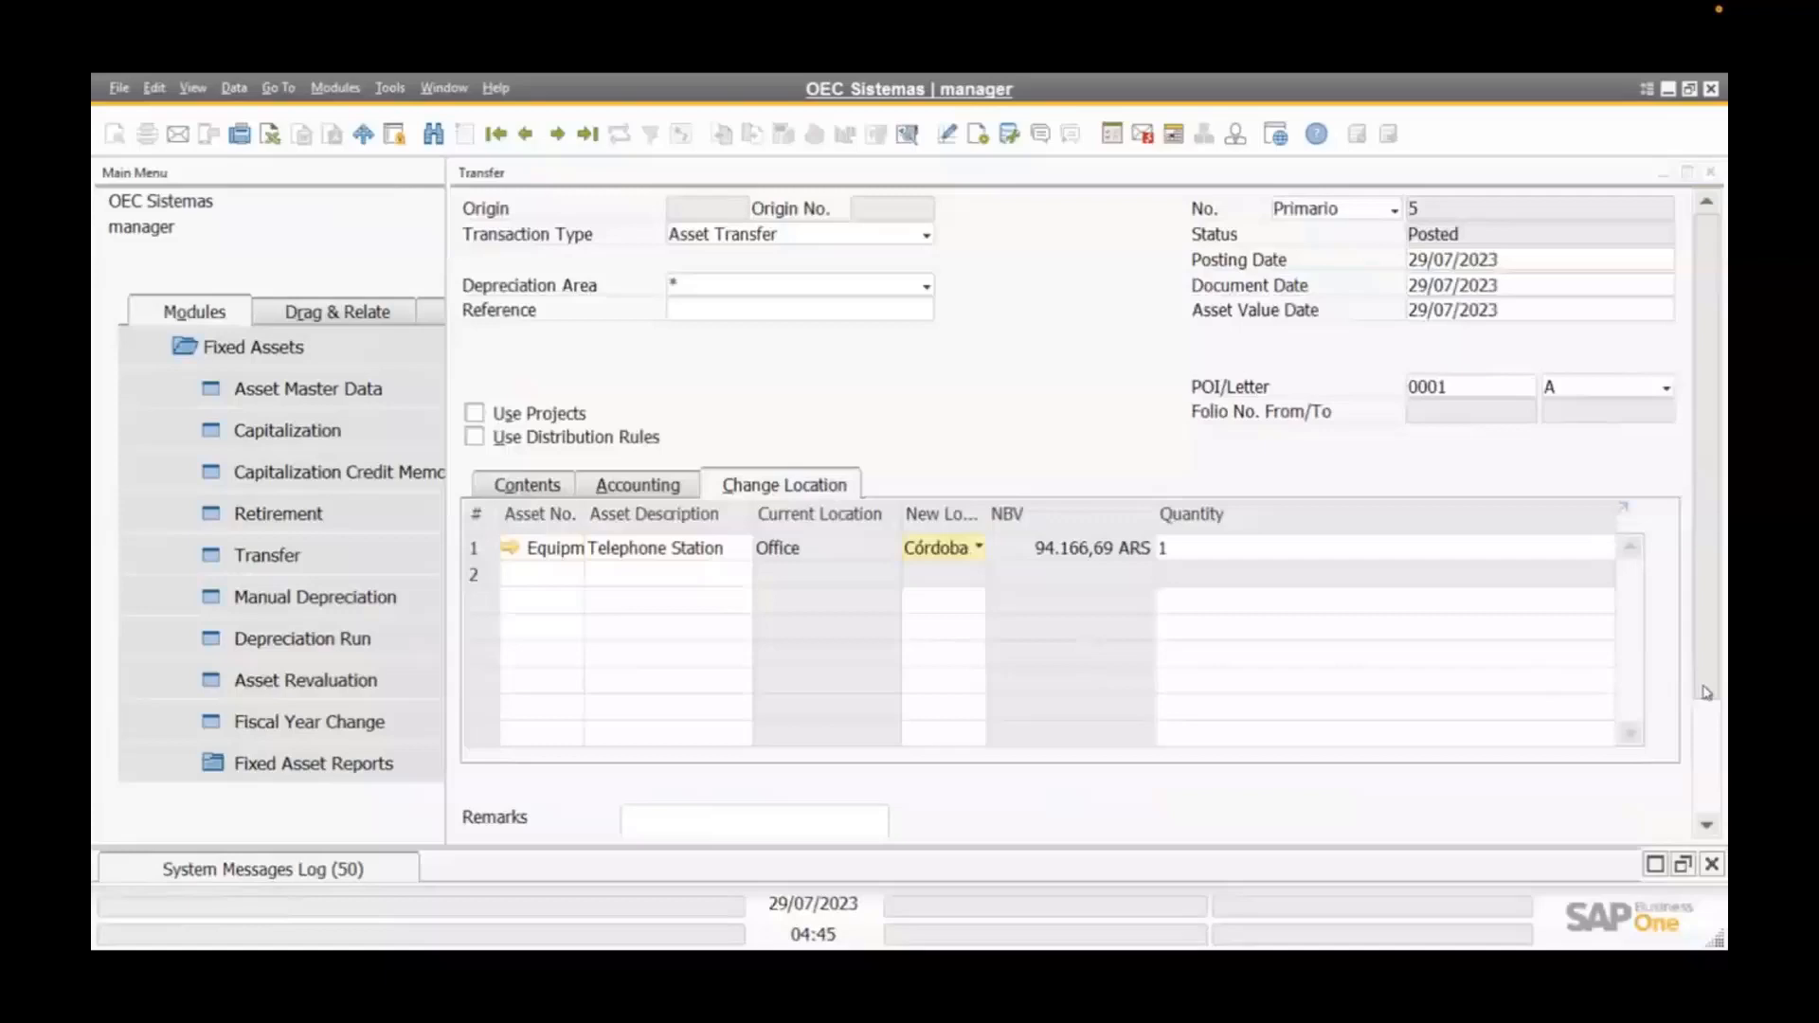
scroll(1707, 711, down, 3)
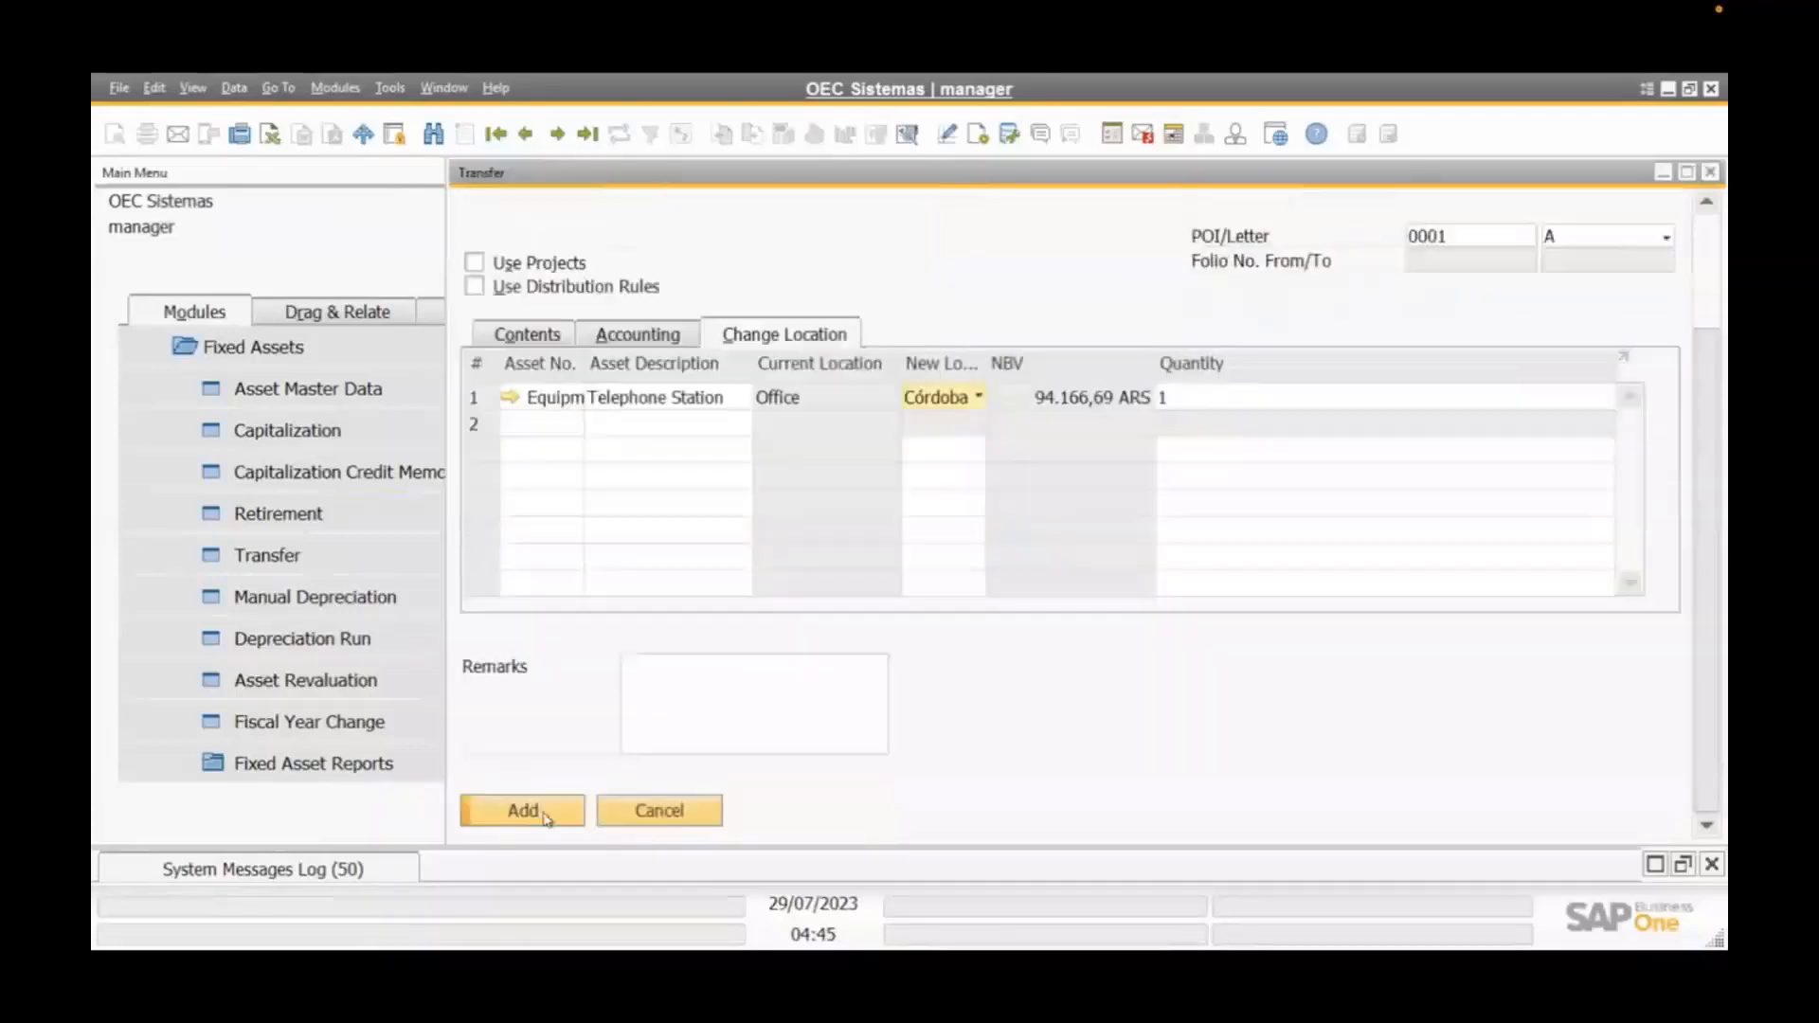
click(523, 811)
click(601, 549)
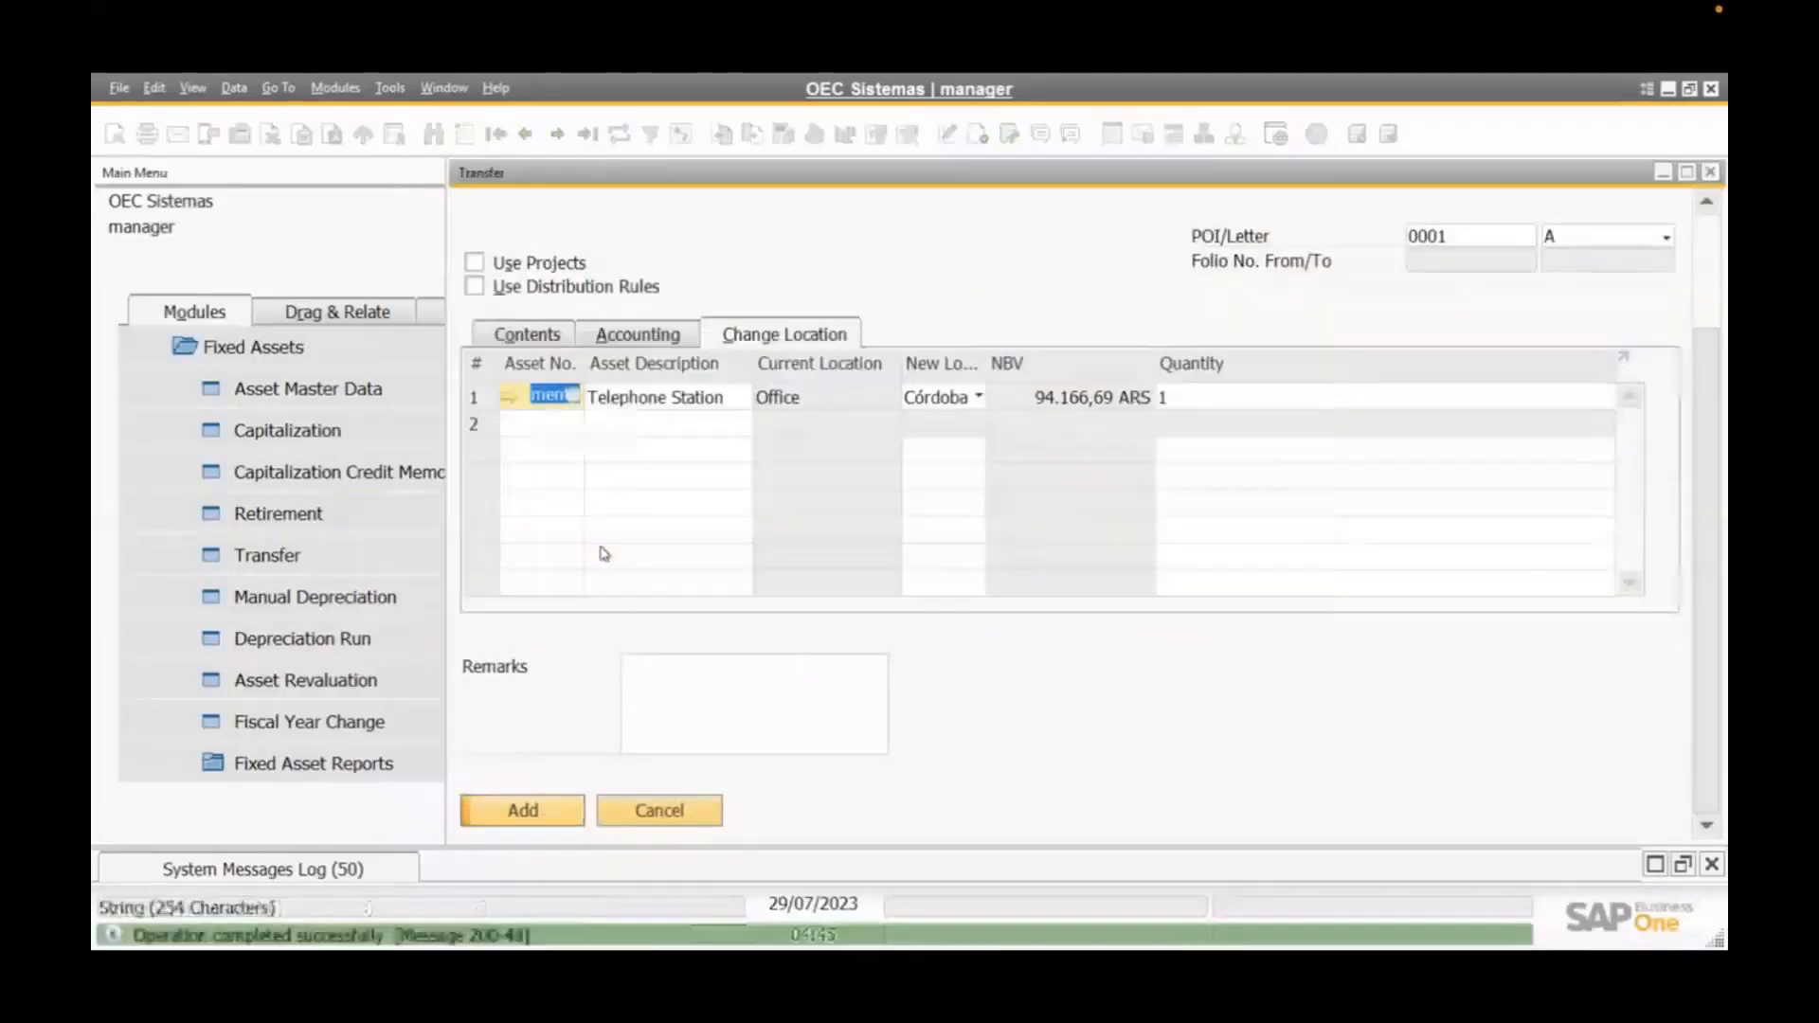
Display the Telephone Station's location change in the posted transfer and check the location in its fixed asset master data.
click(535, 138)
click(772, 376)
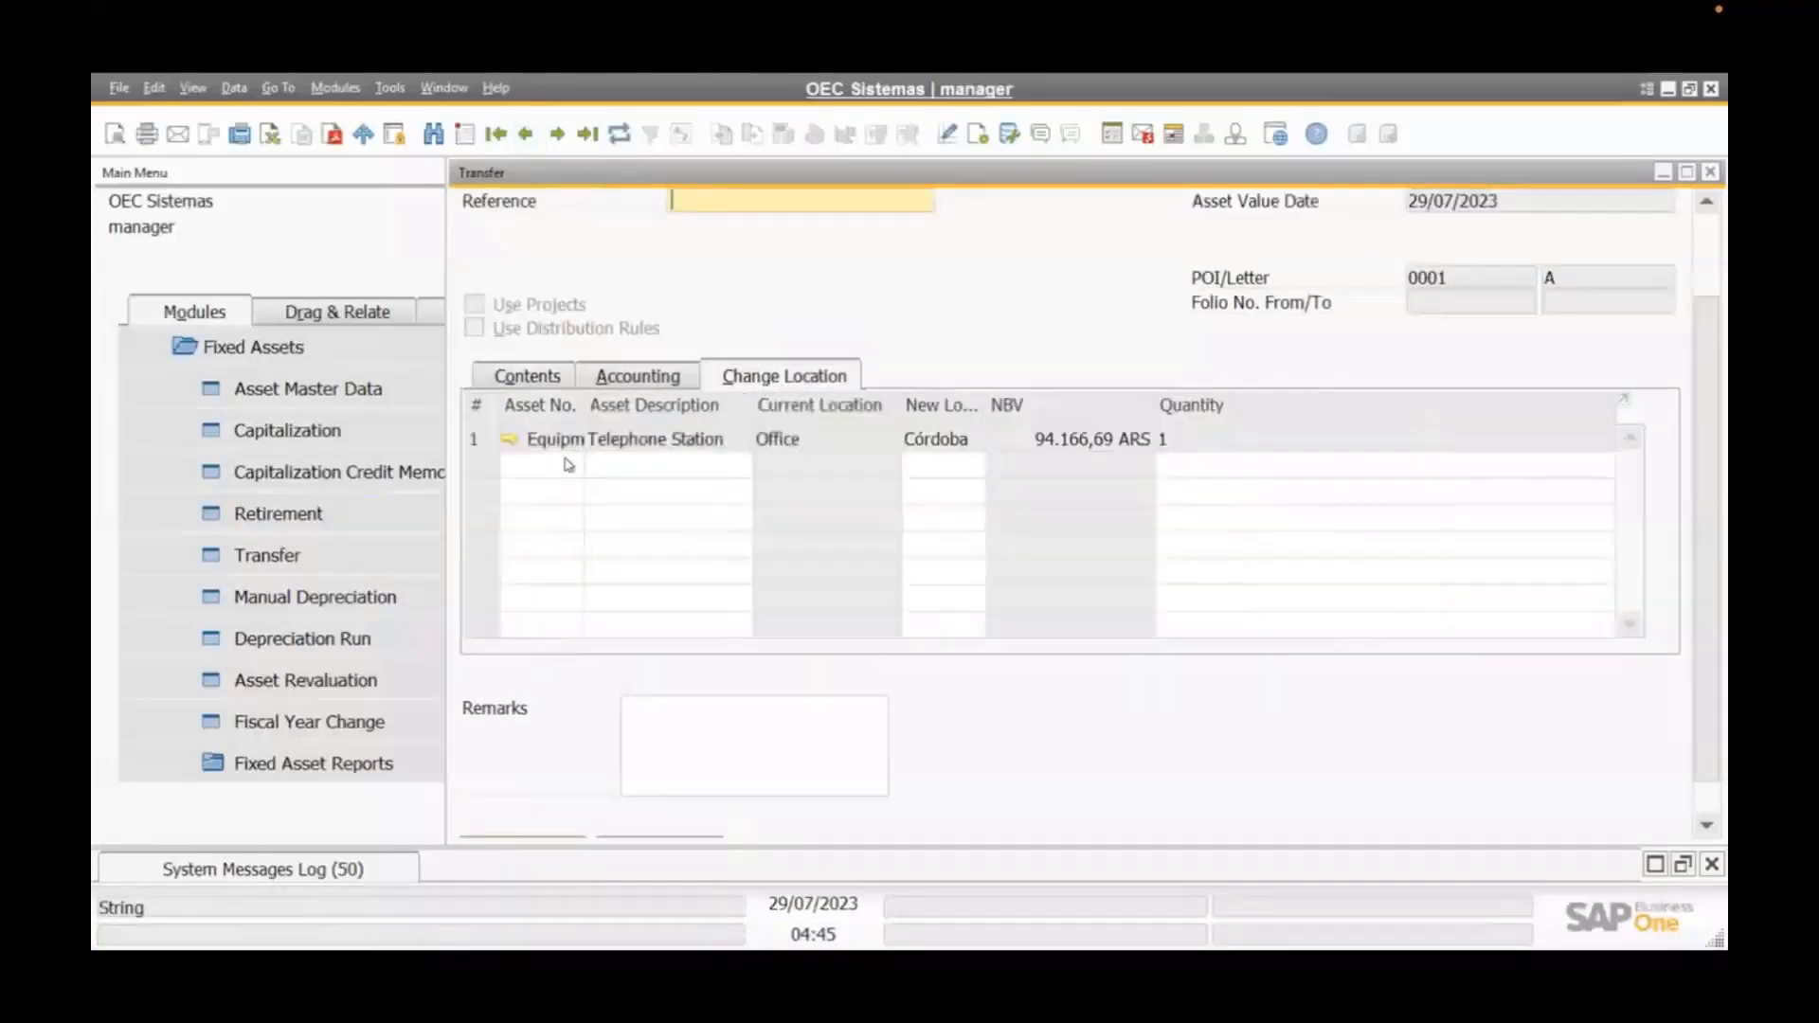
click(510, 440)
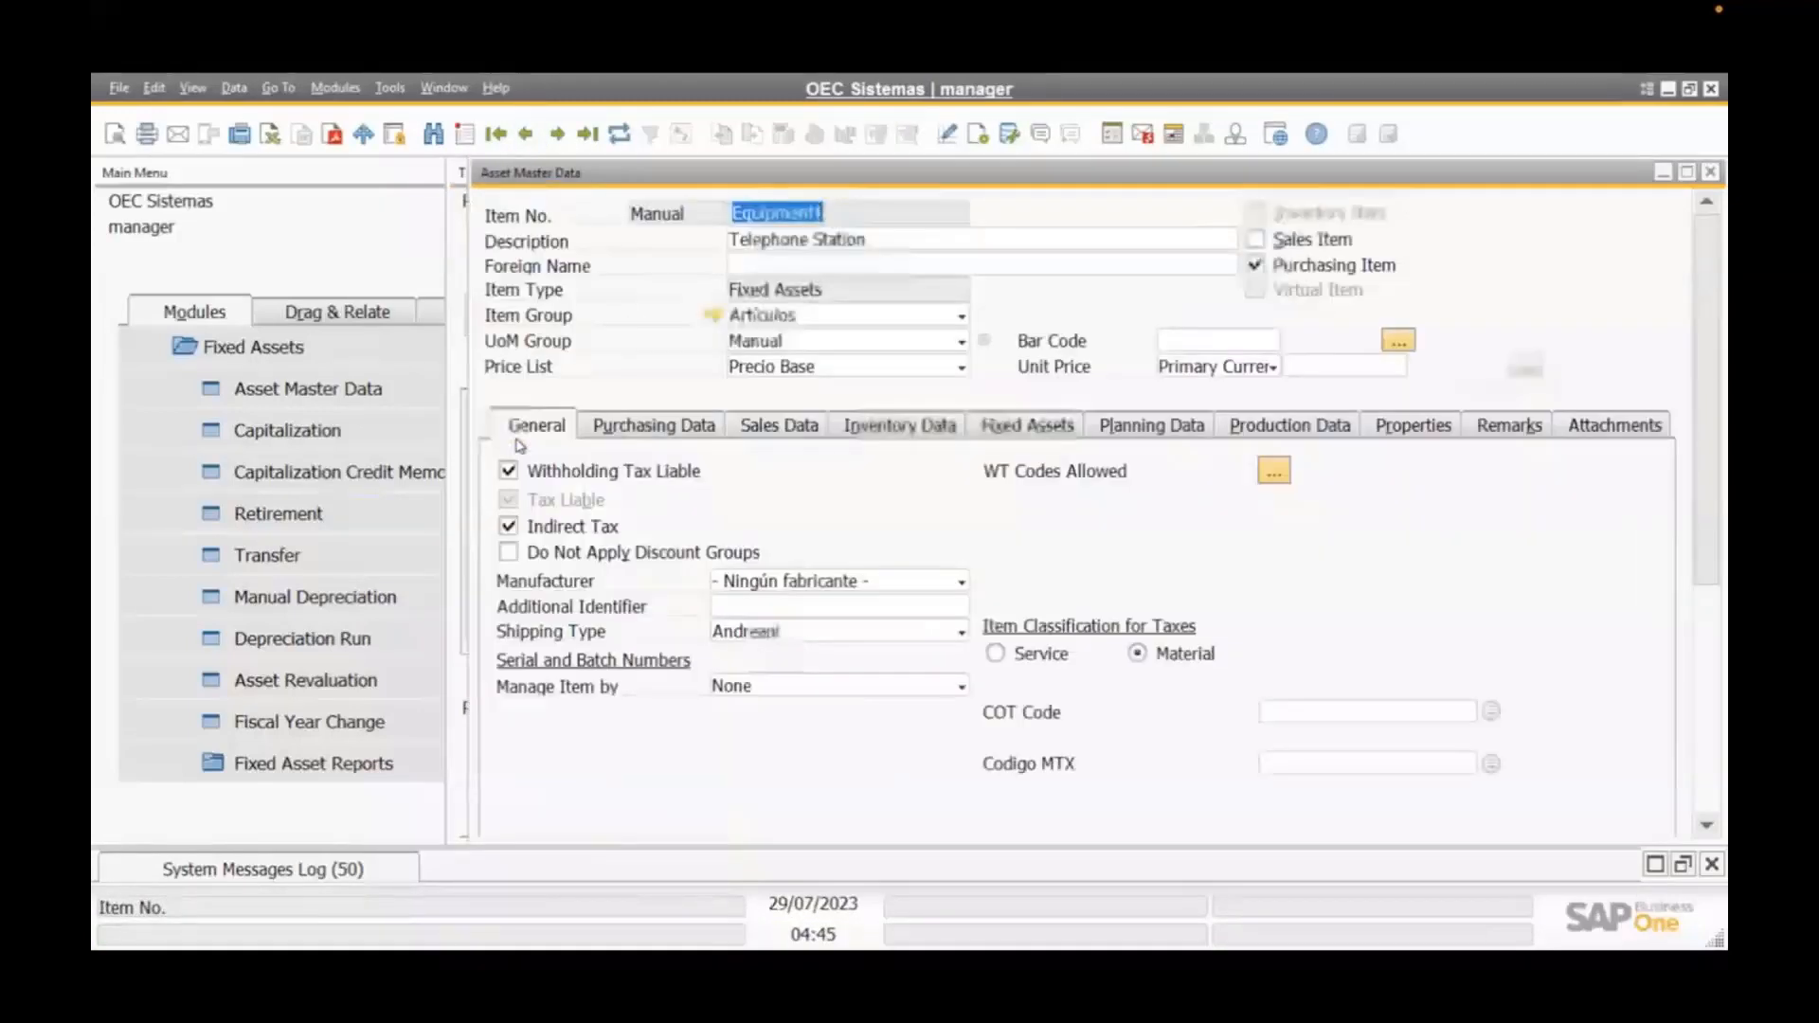
click(1041, 424)
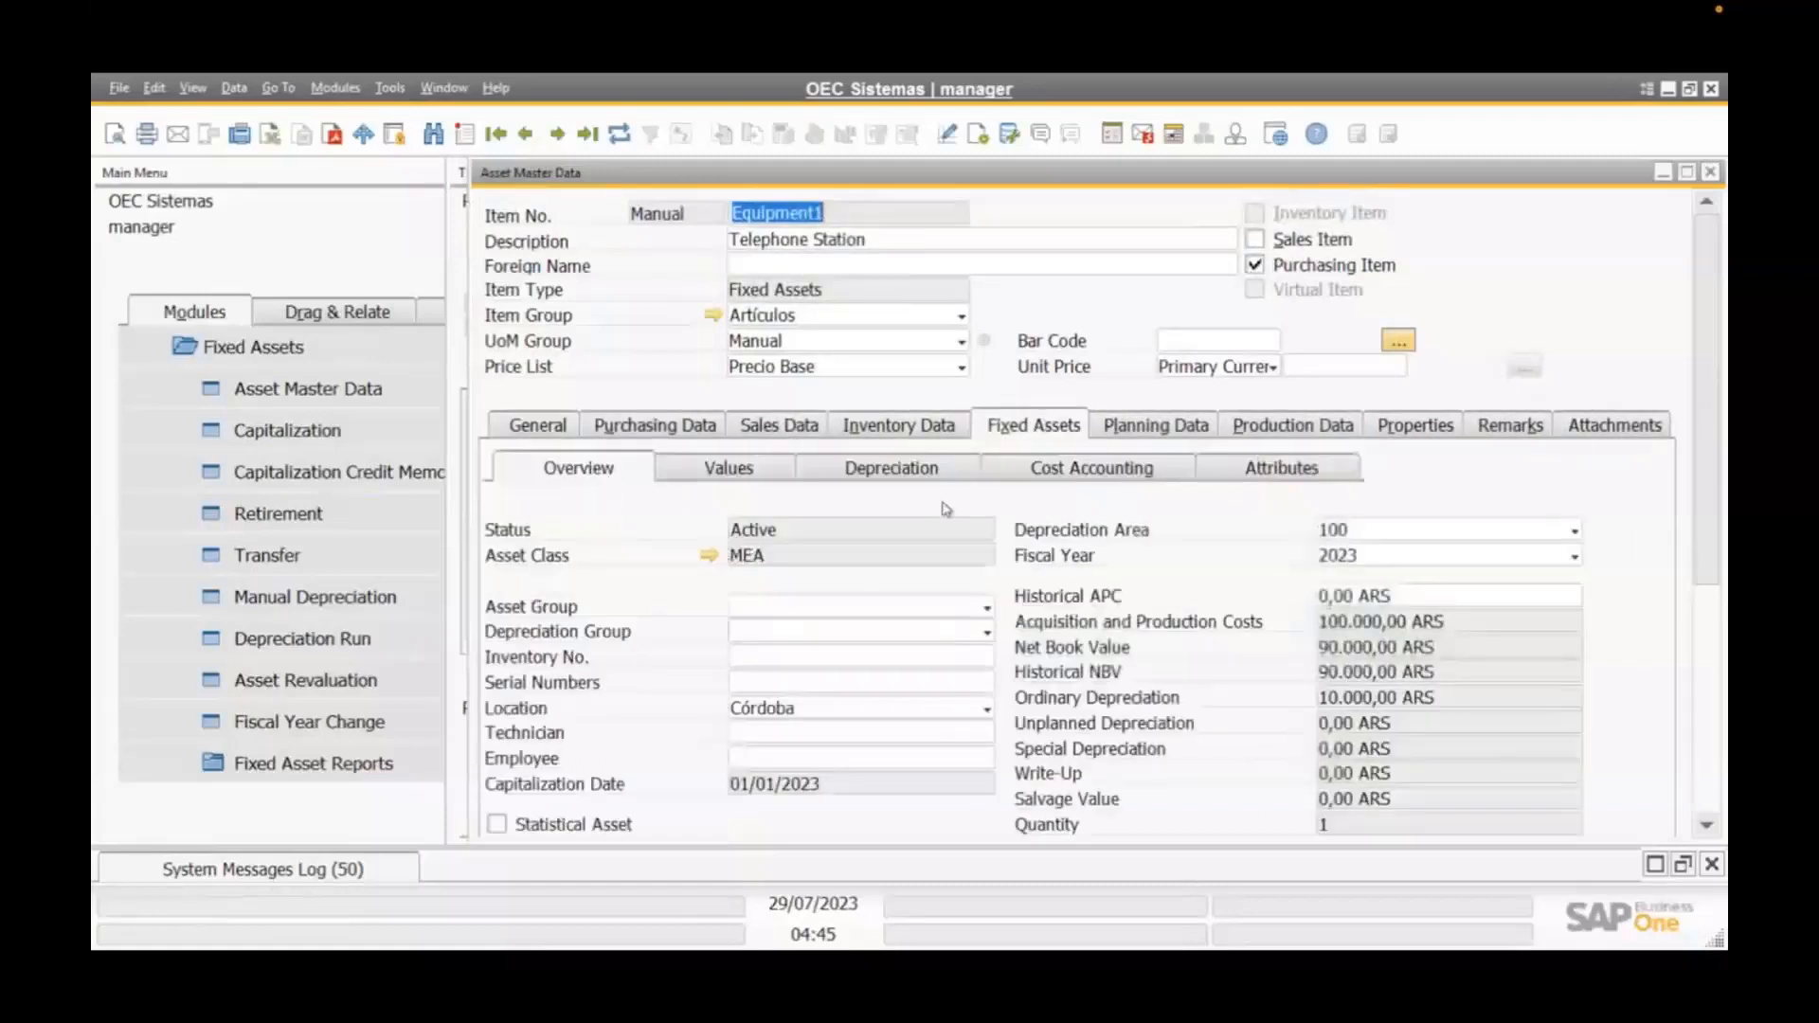
View the setup form for defining a new asset location, and close all asset and transfer windows without saving changes.
click(983, 709)
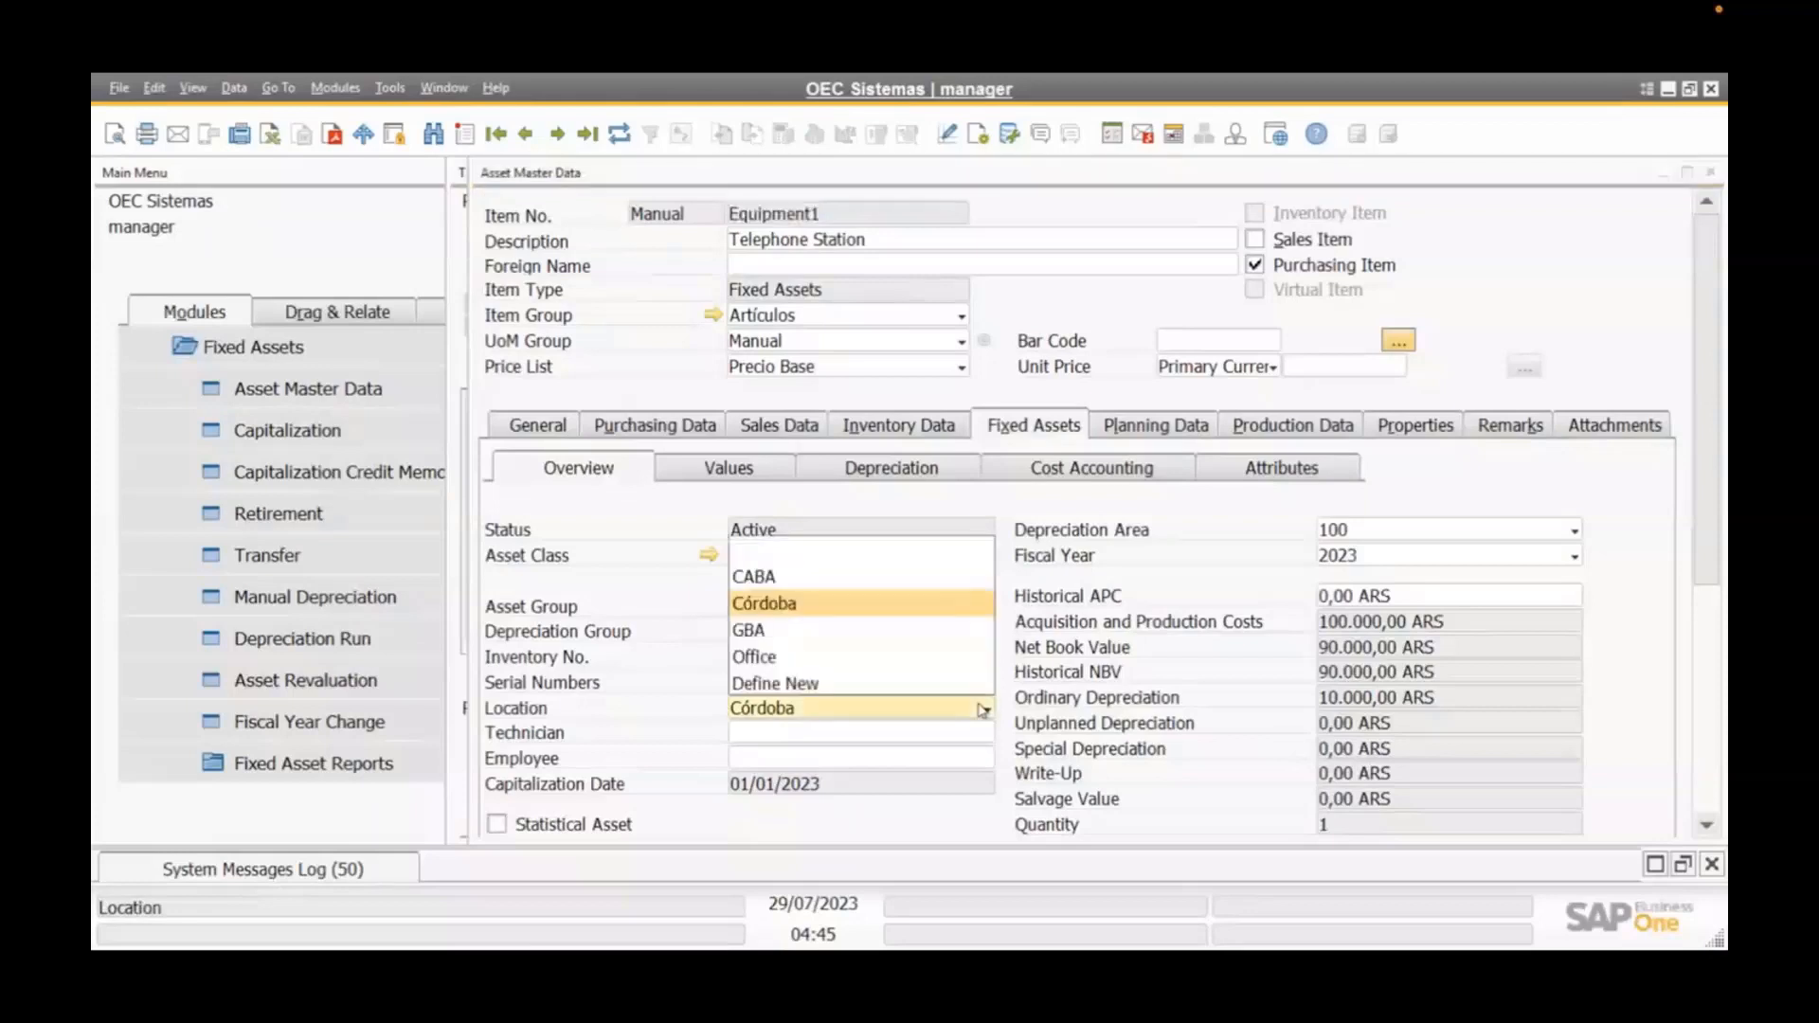
click(769, 685)
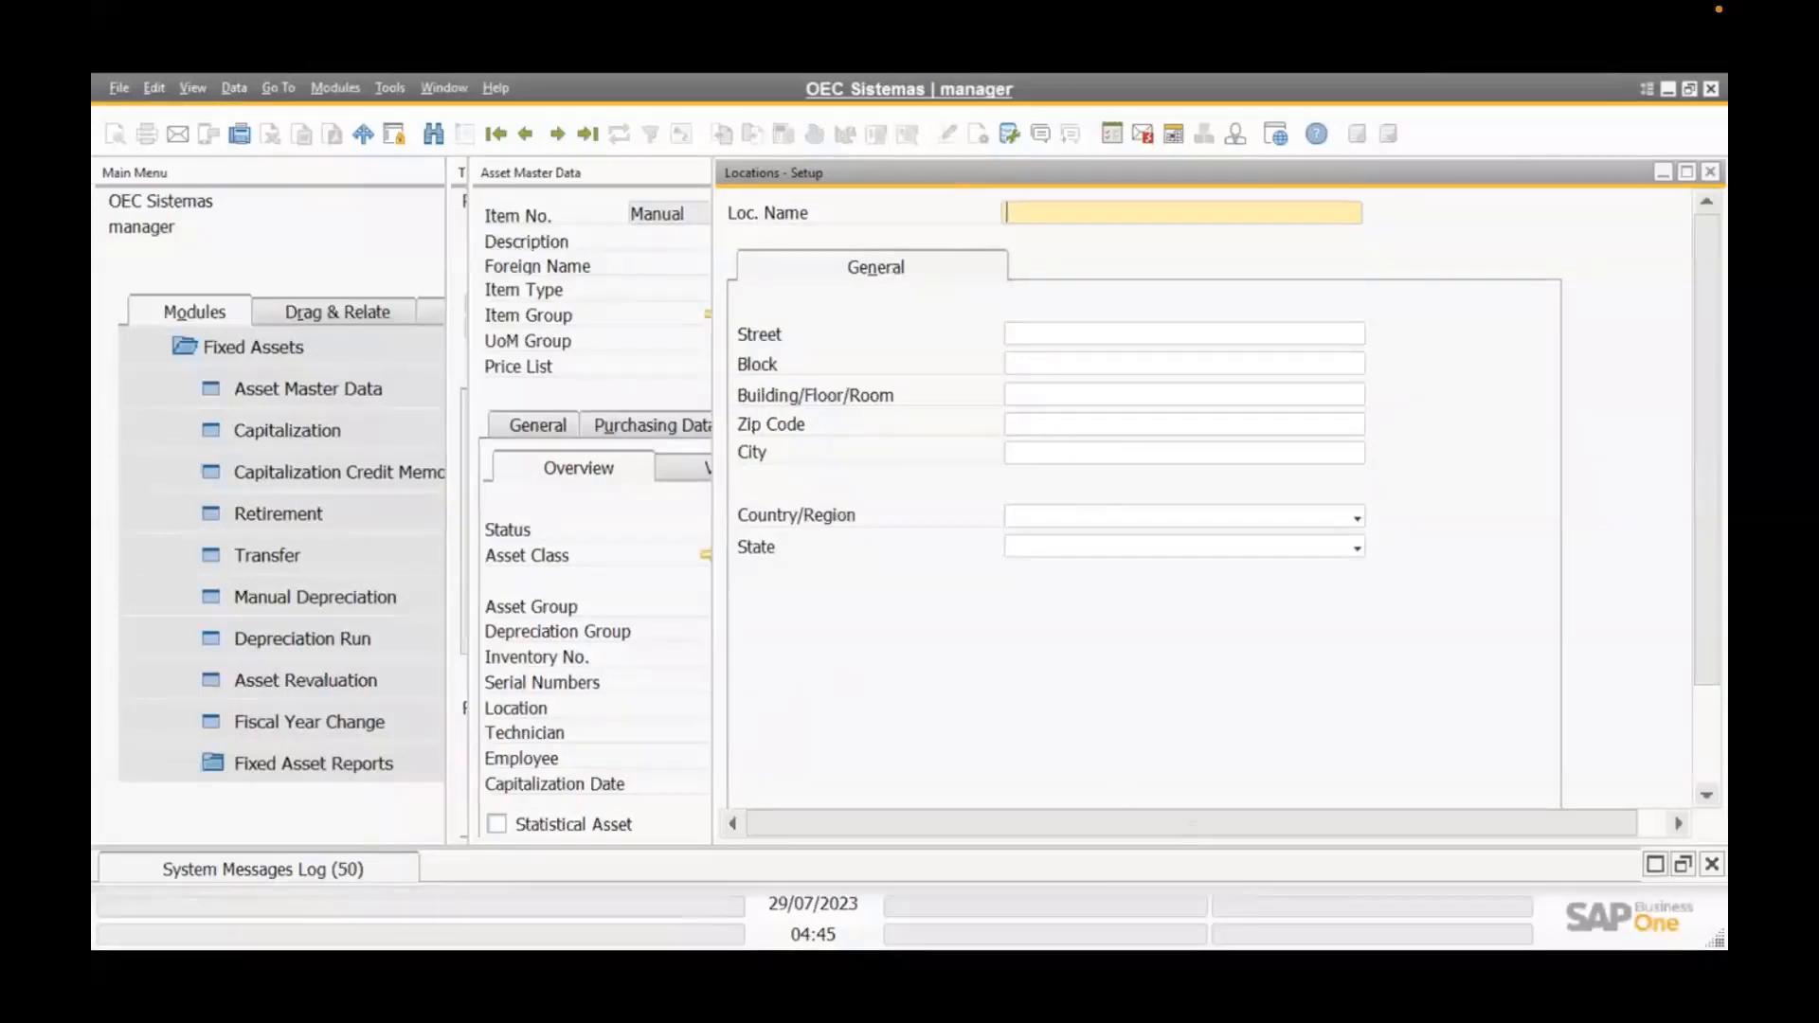
click(1710, 172)
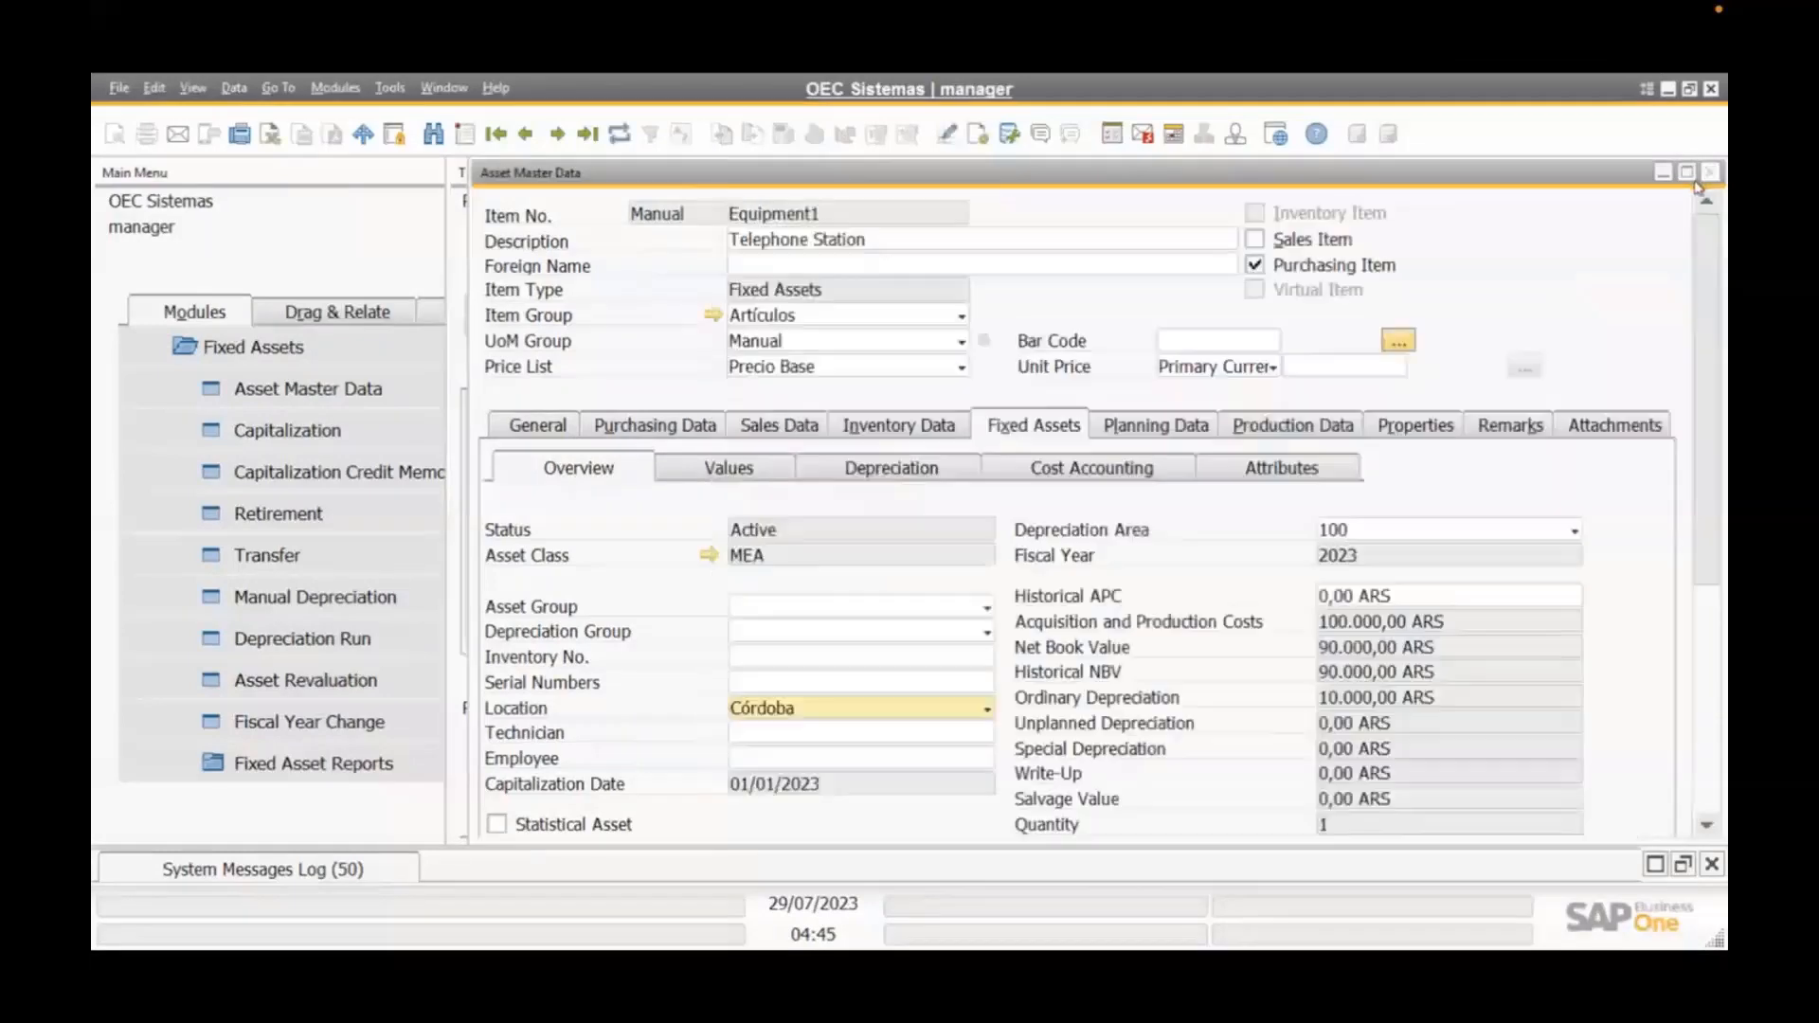
click(1712, 172)
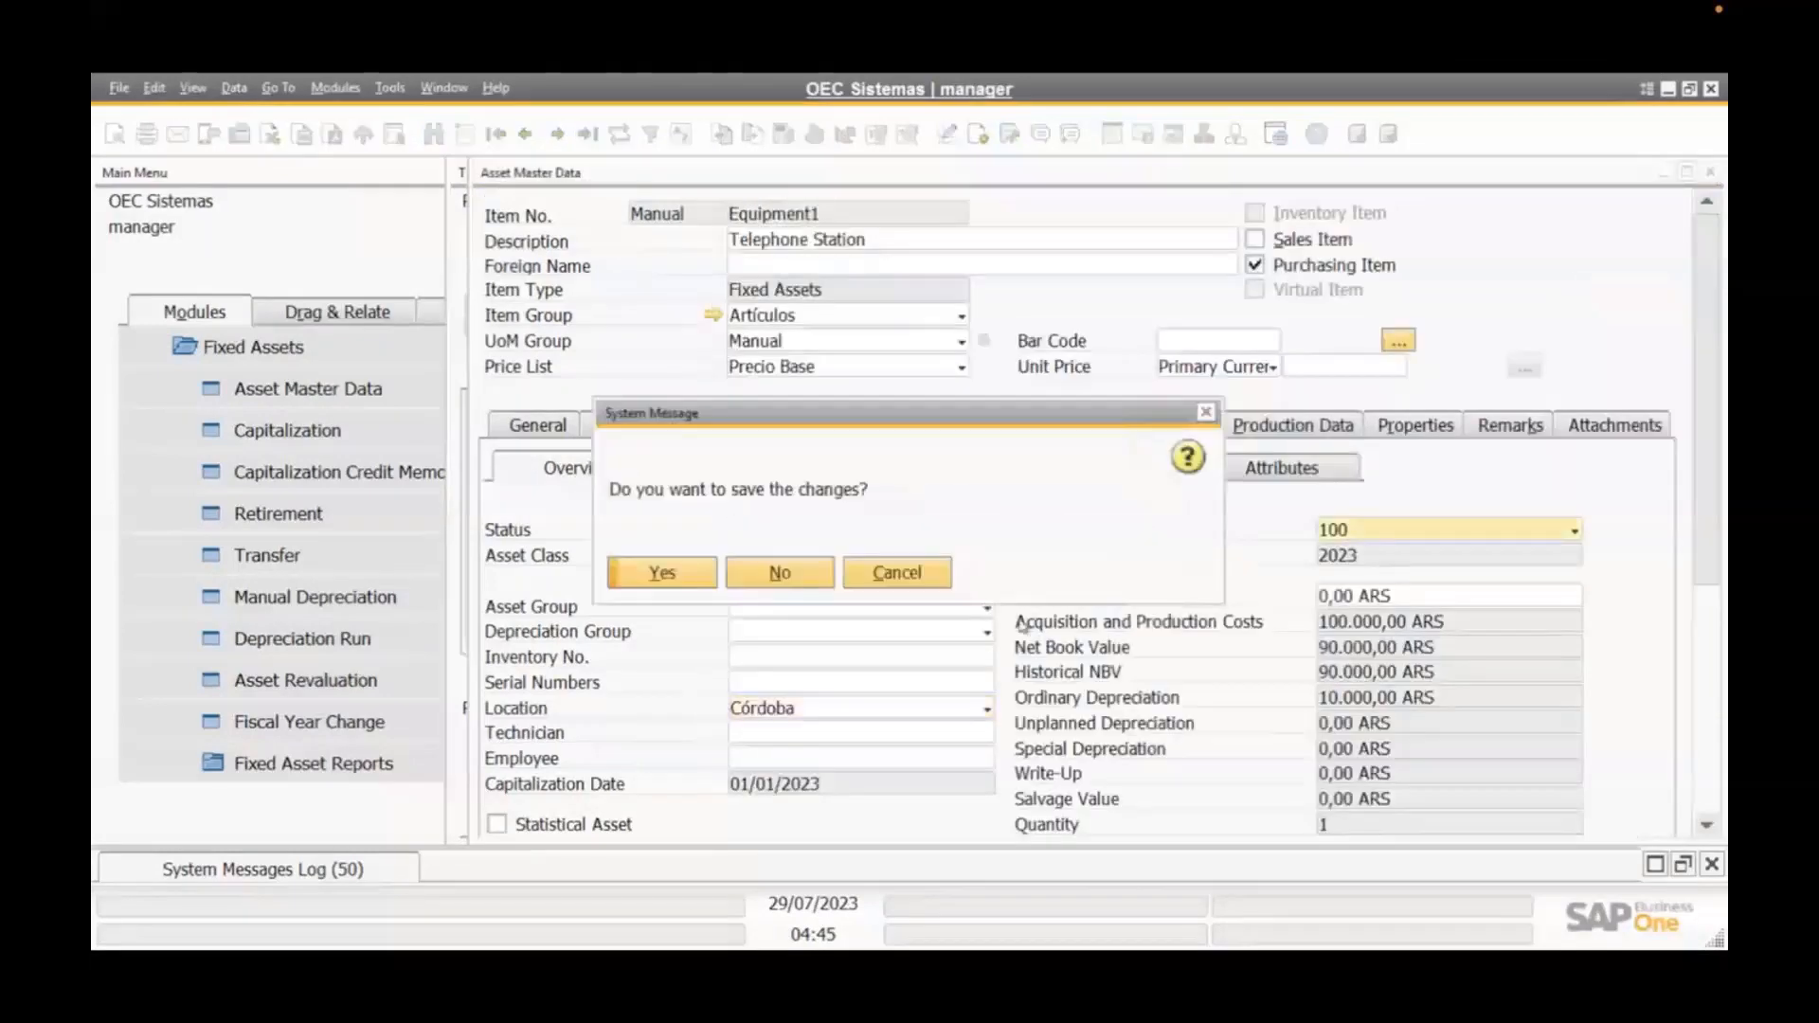
click(778, 574)
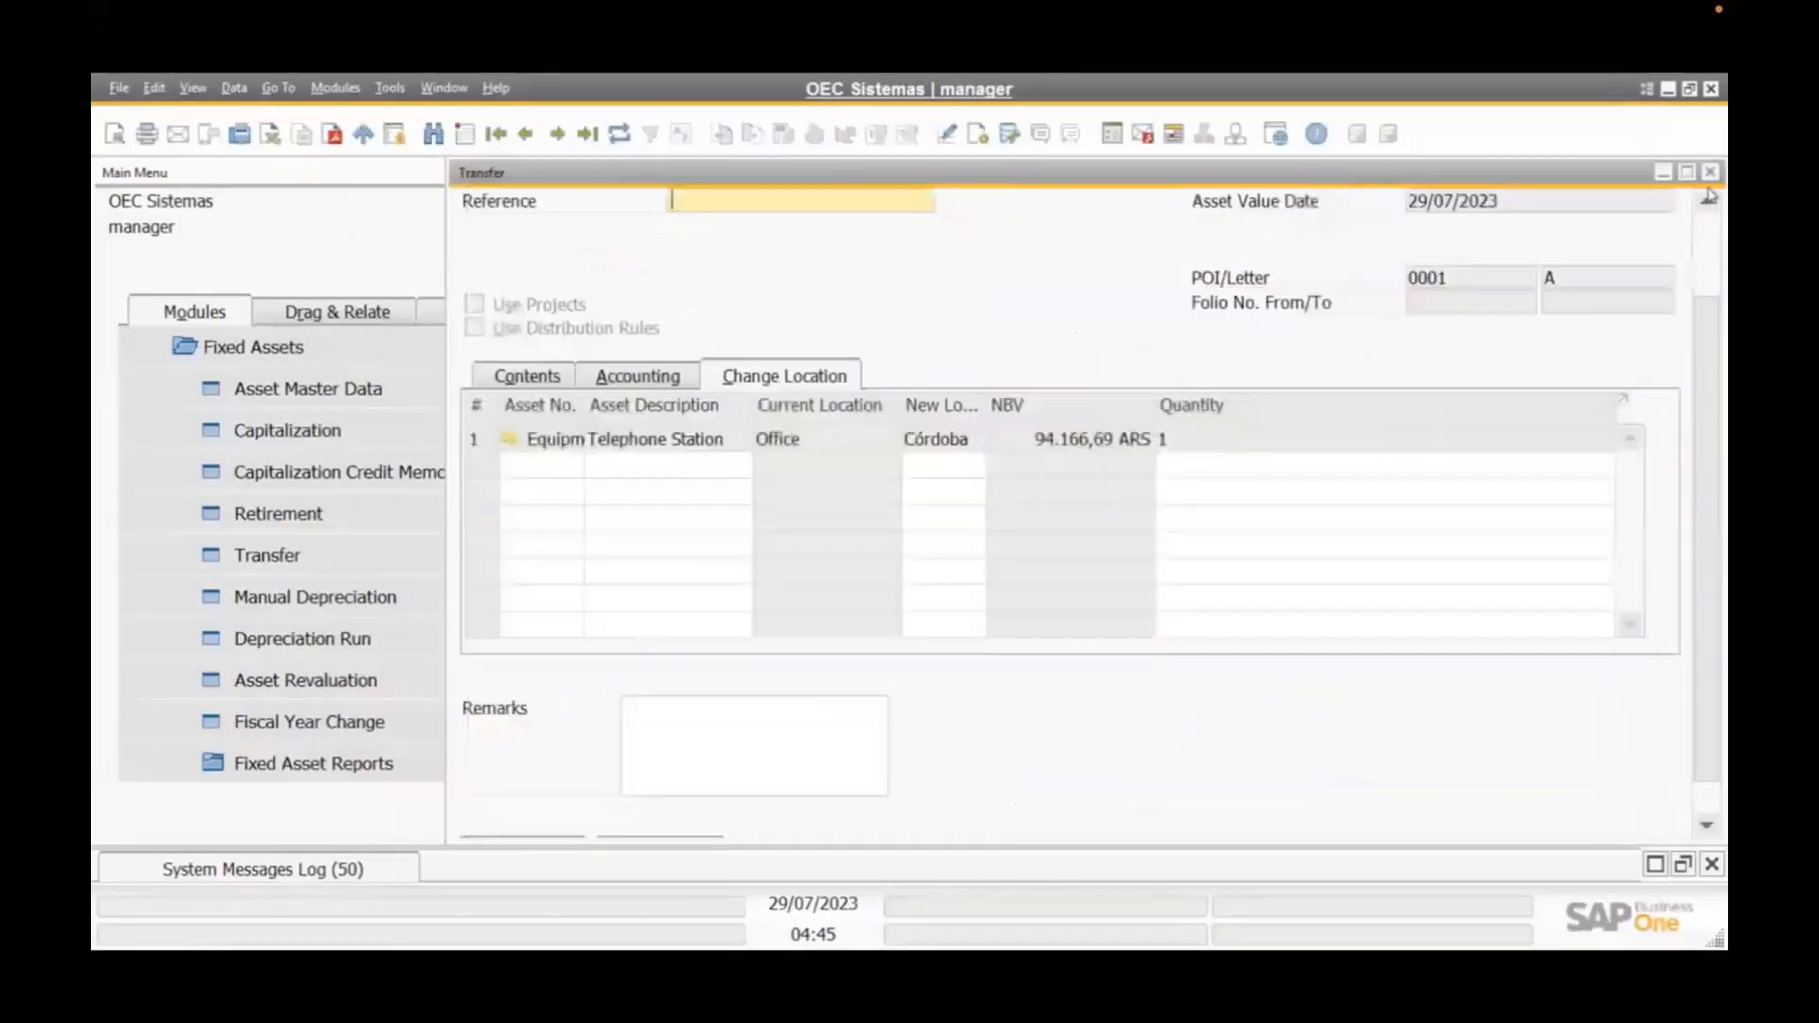
click(1709, 171)
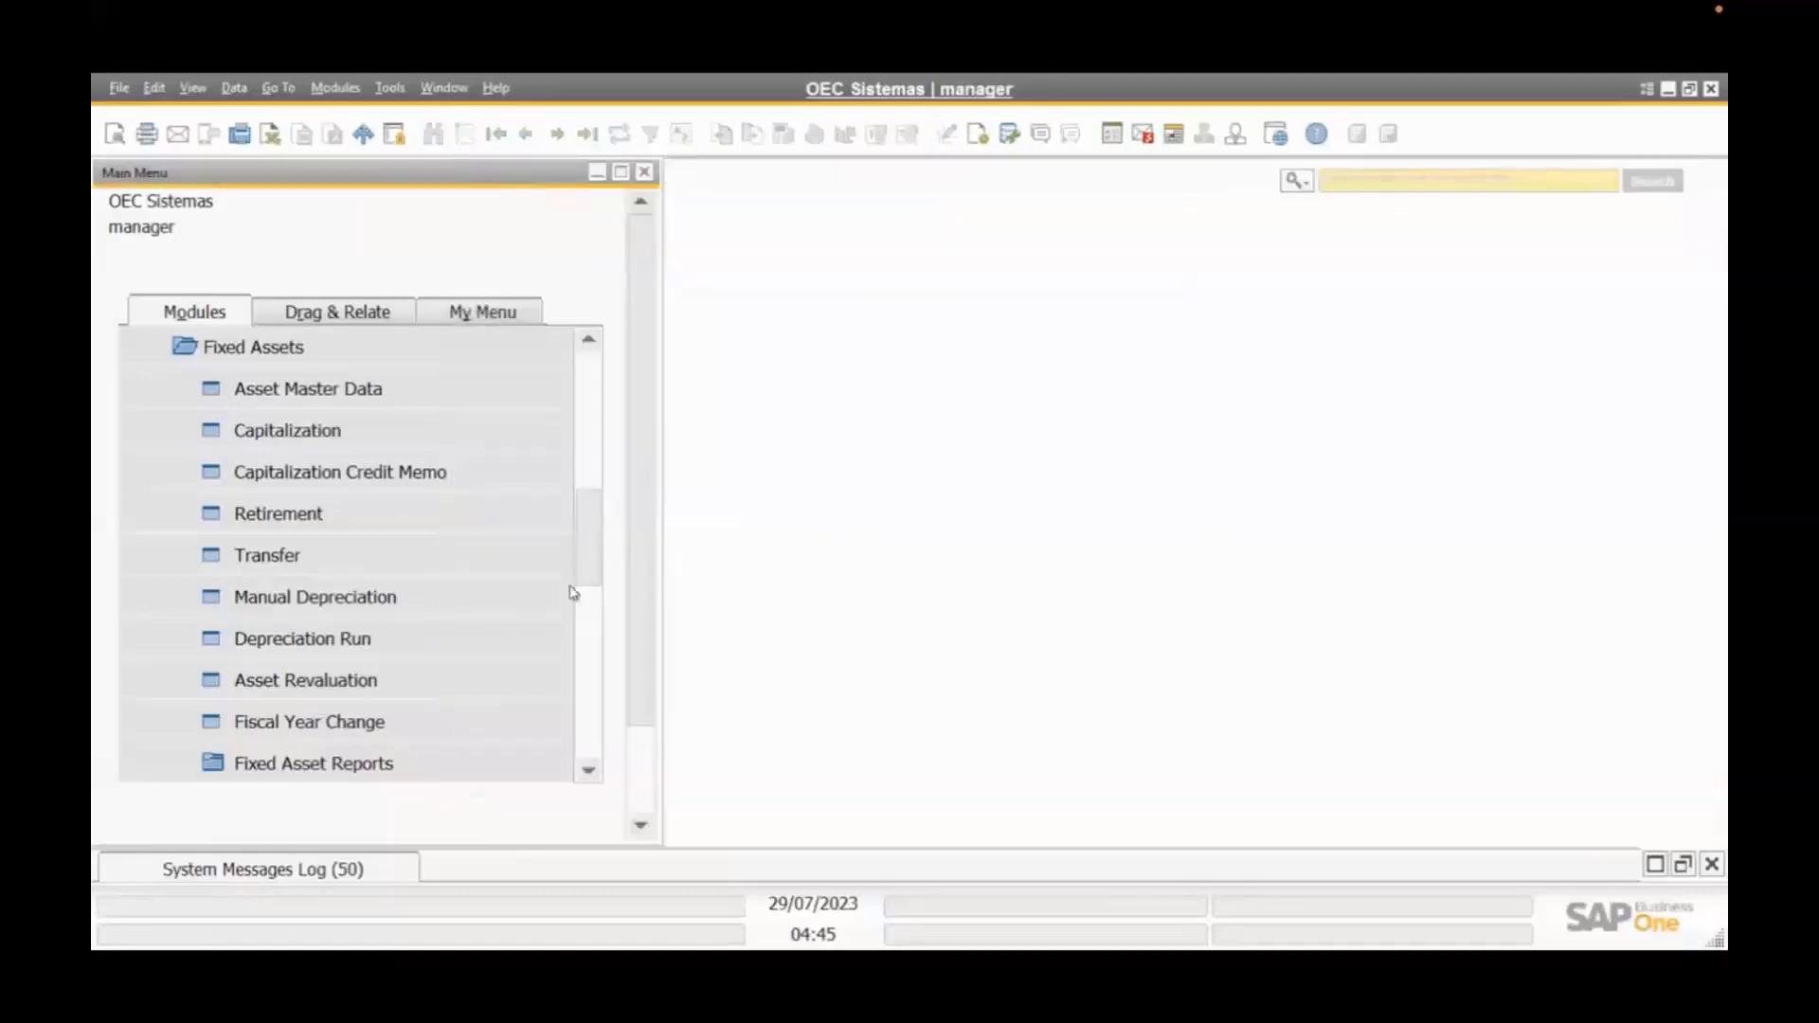
Open the Transportation Document form from the inventory transactions.
drag(590, 553, 427, 292)
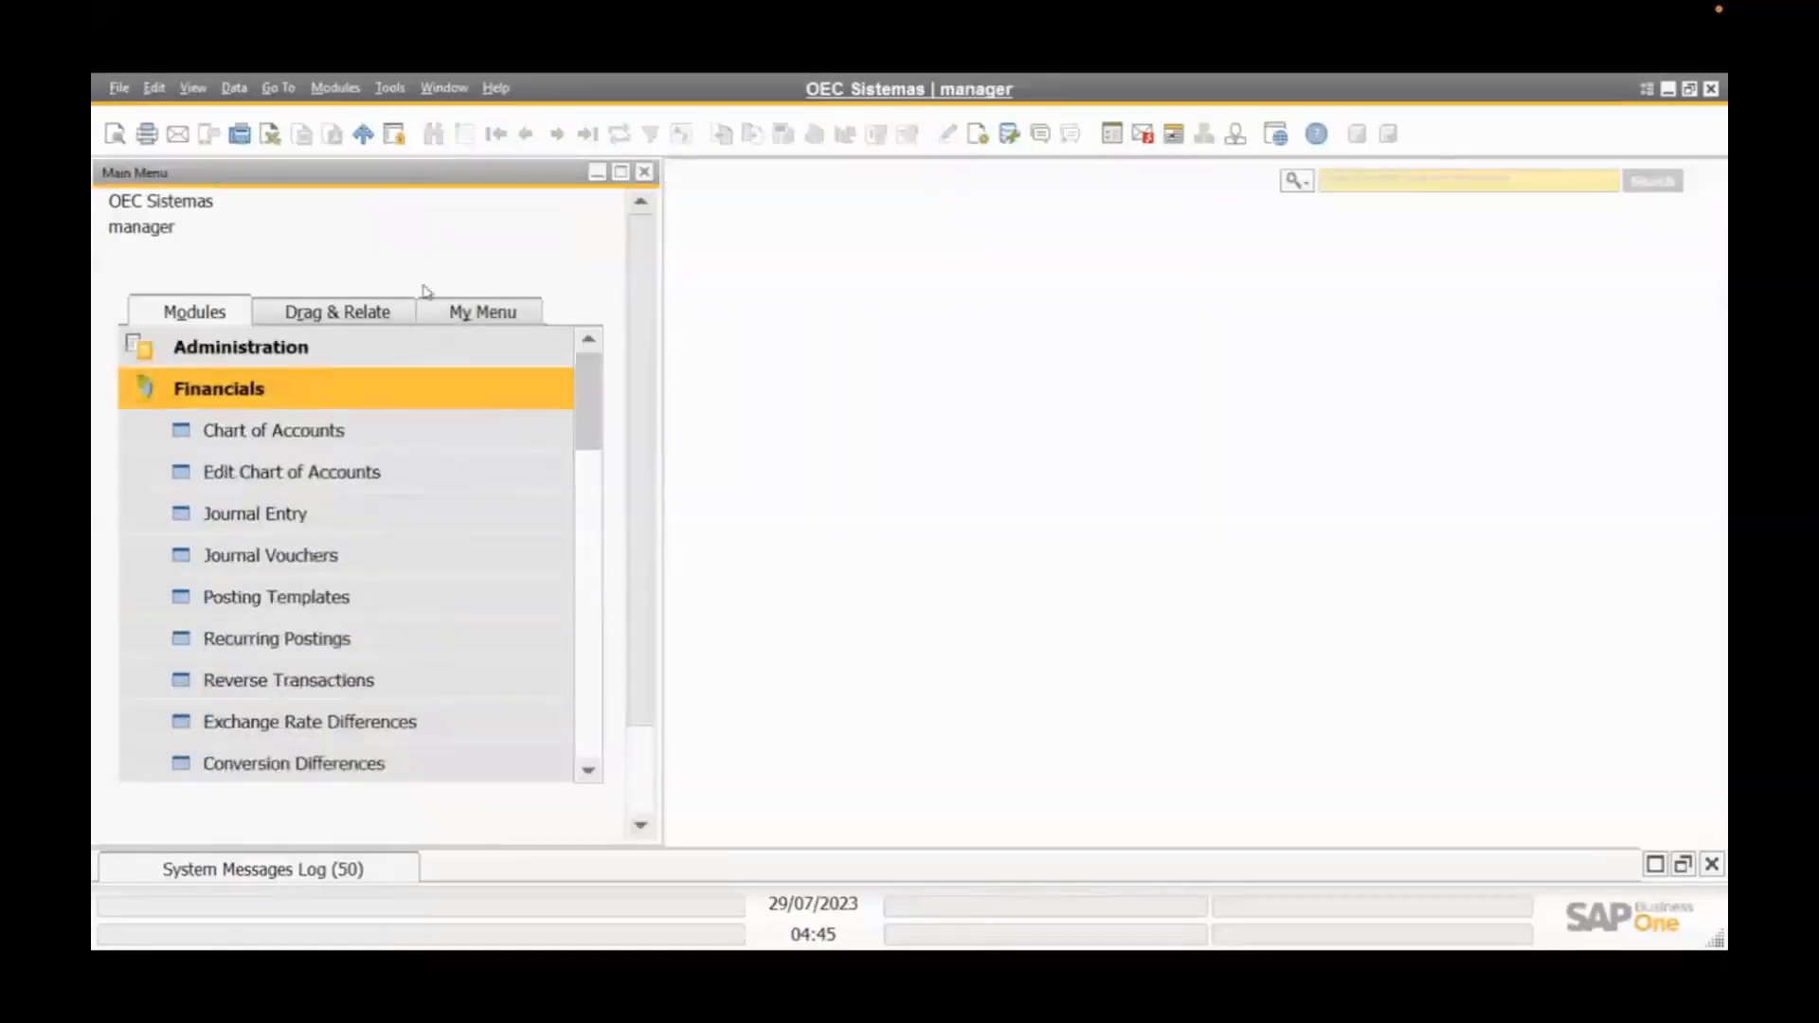
click(248, 403)
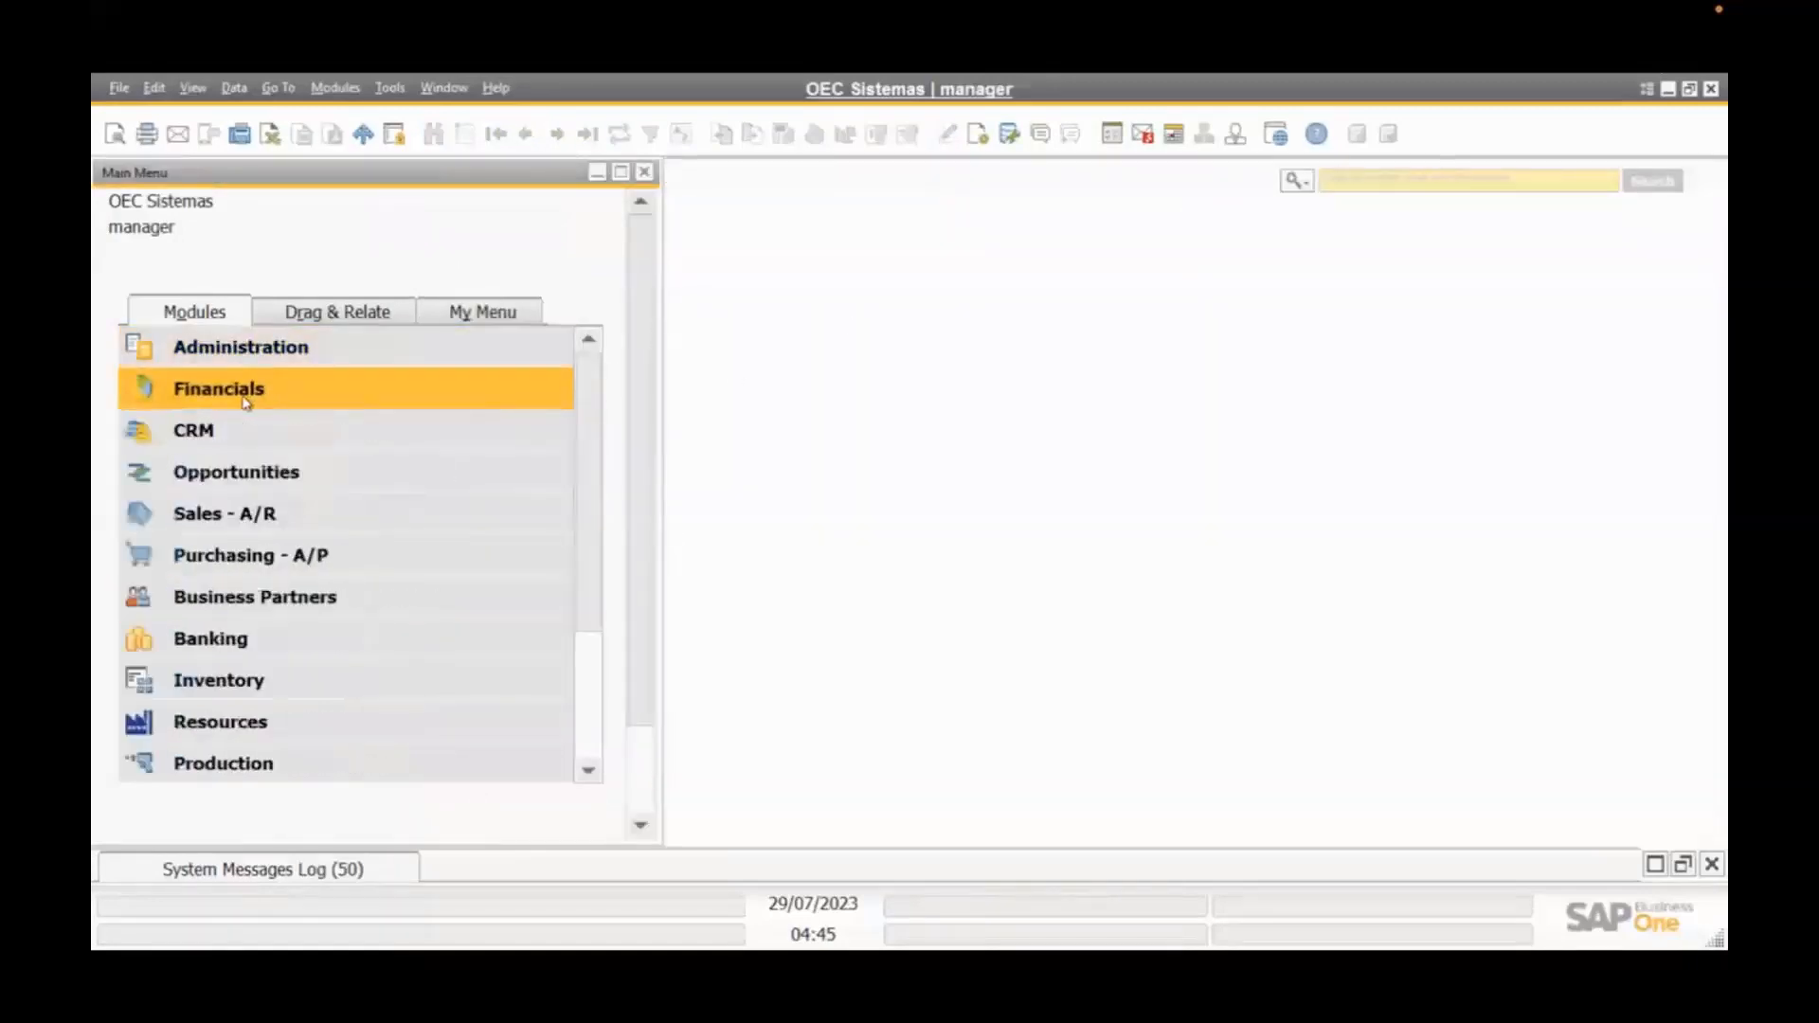
click(237, 684)
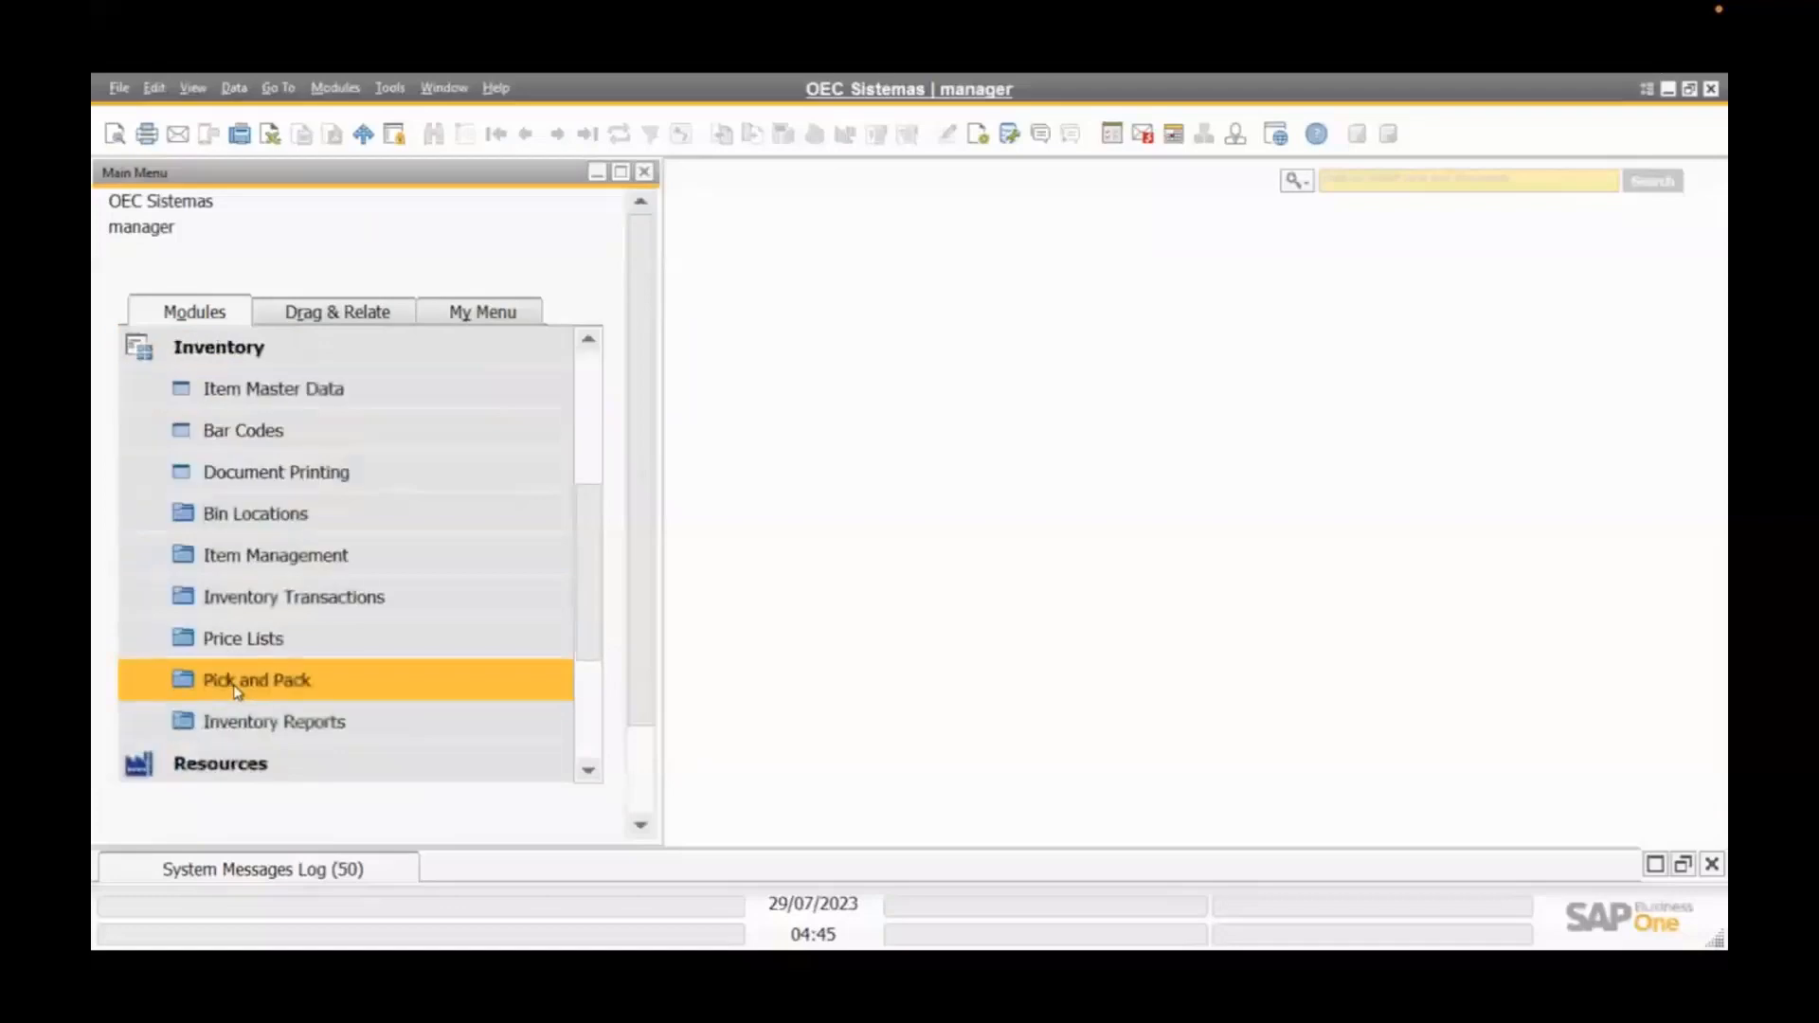
click(268, 597)
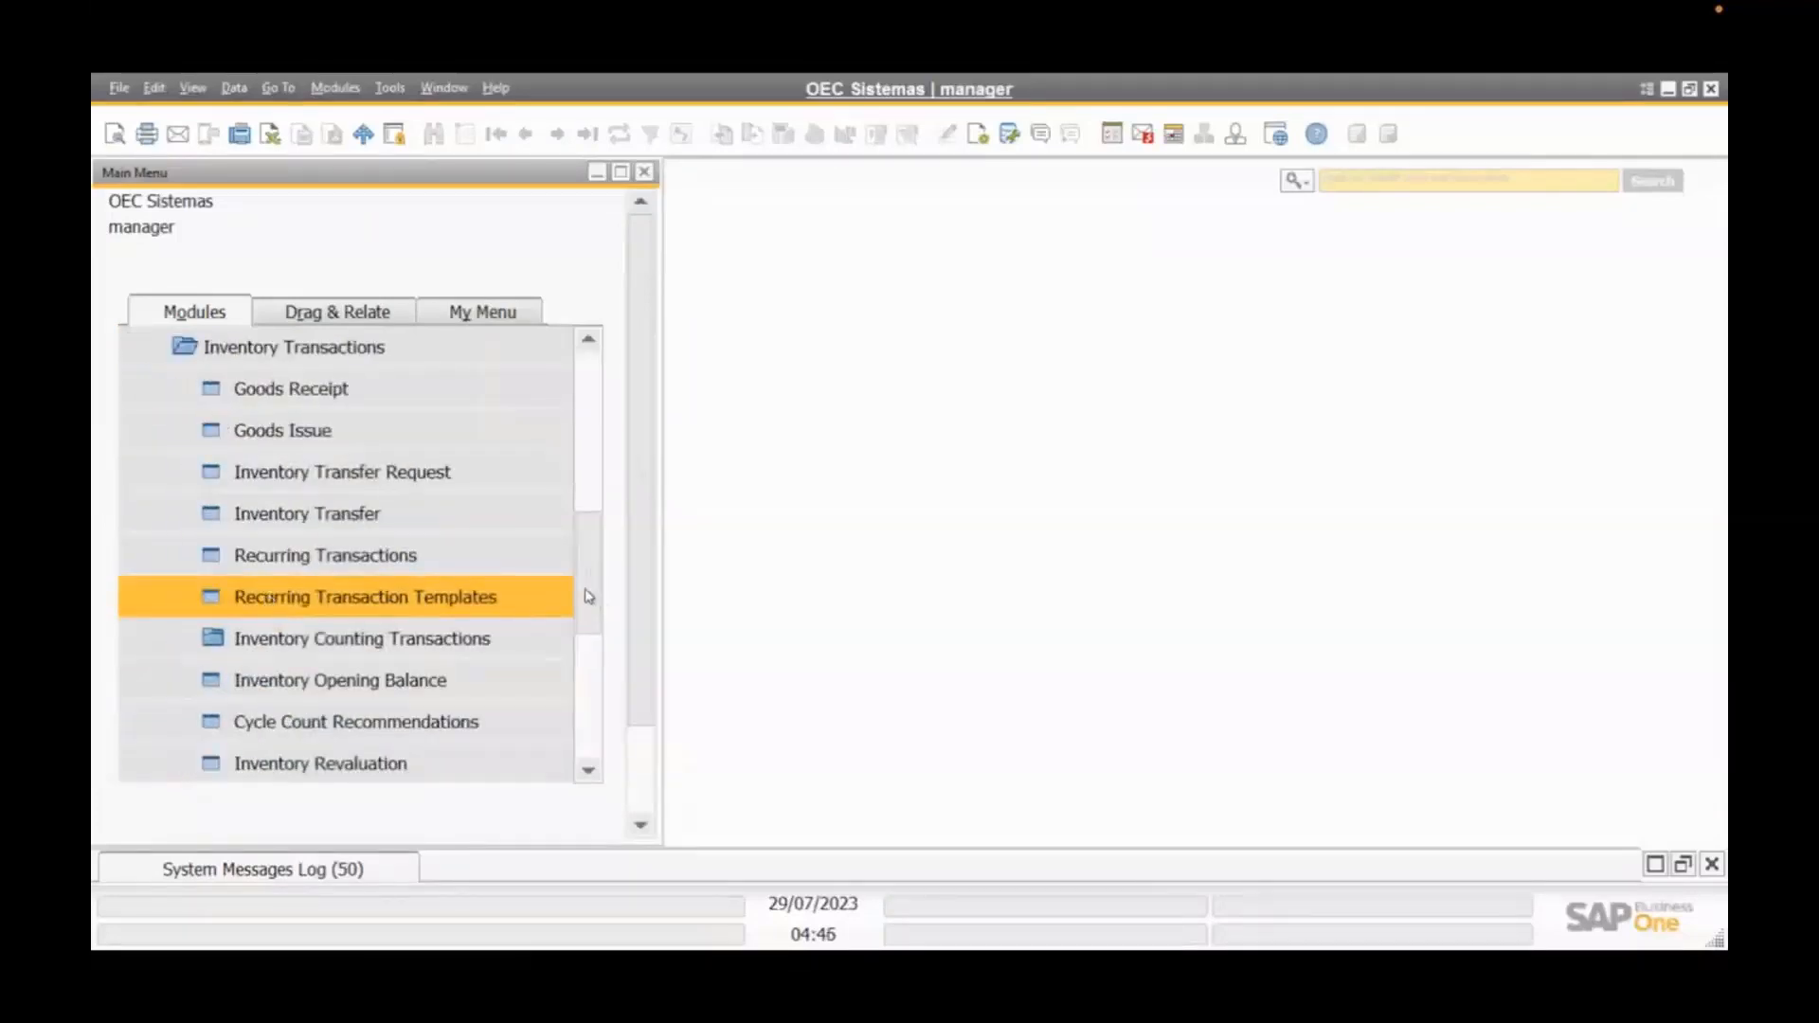
scroll(464, 682, down, 1)
click(464, 683)
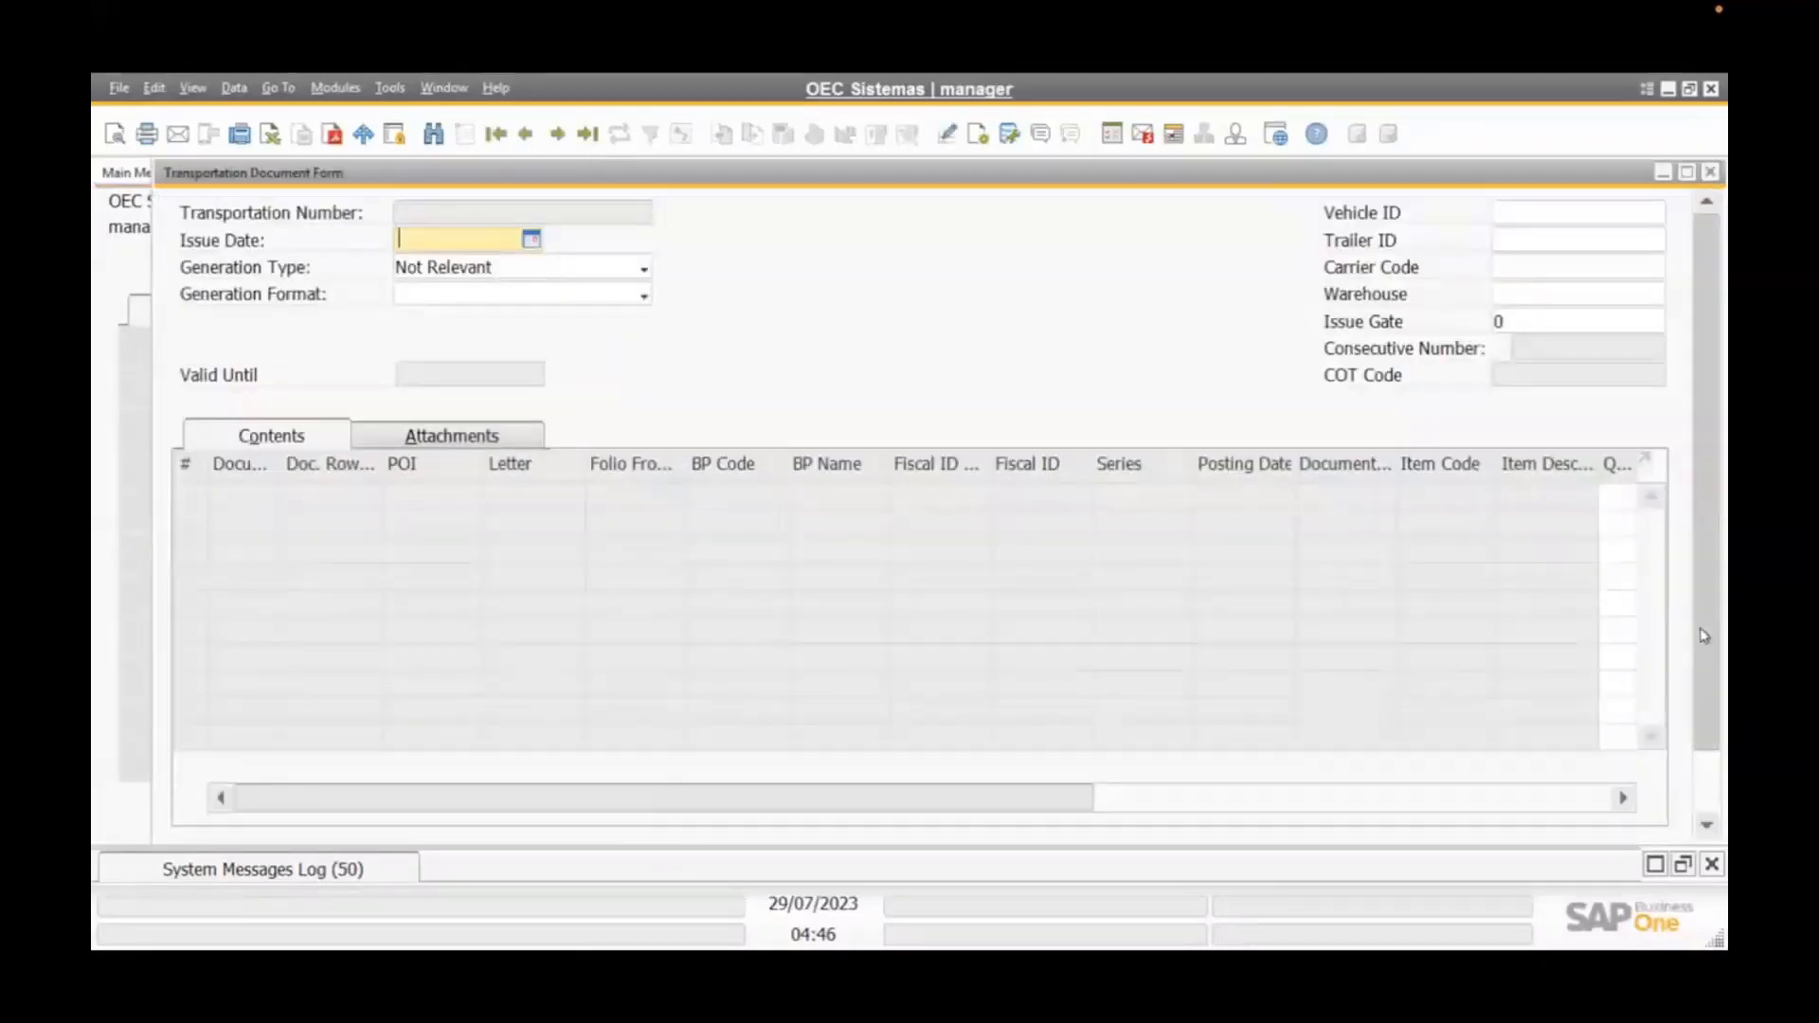
Display the fixed asset transfers available to copy into the transportation document and view the list's filter fields without setting a rule.
scroll(1710, 763, down, 2)
click(1601, 803)
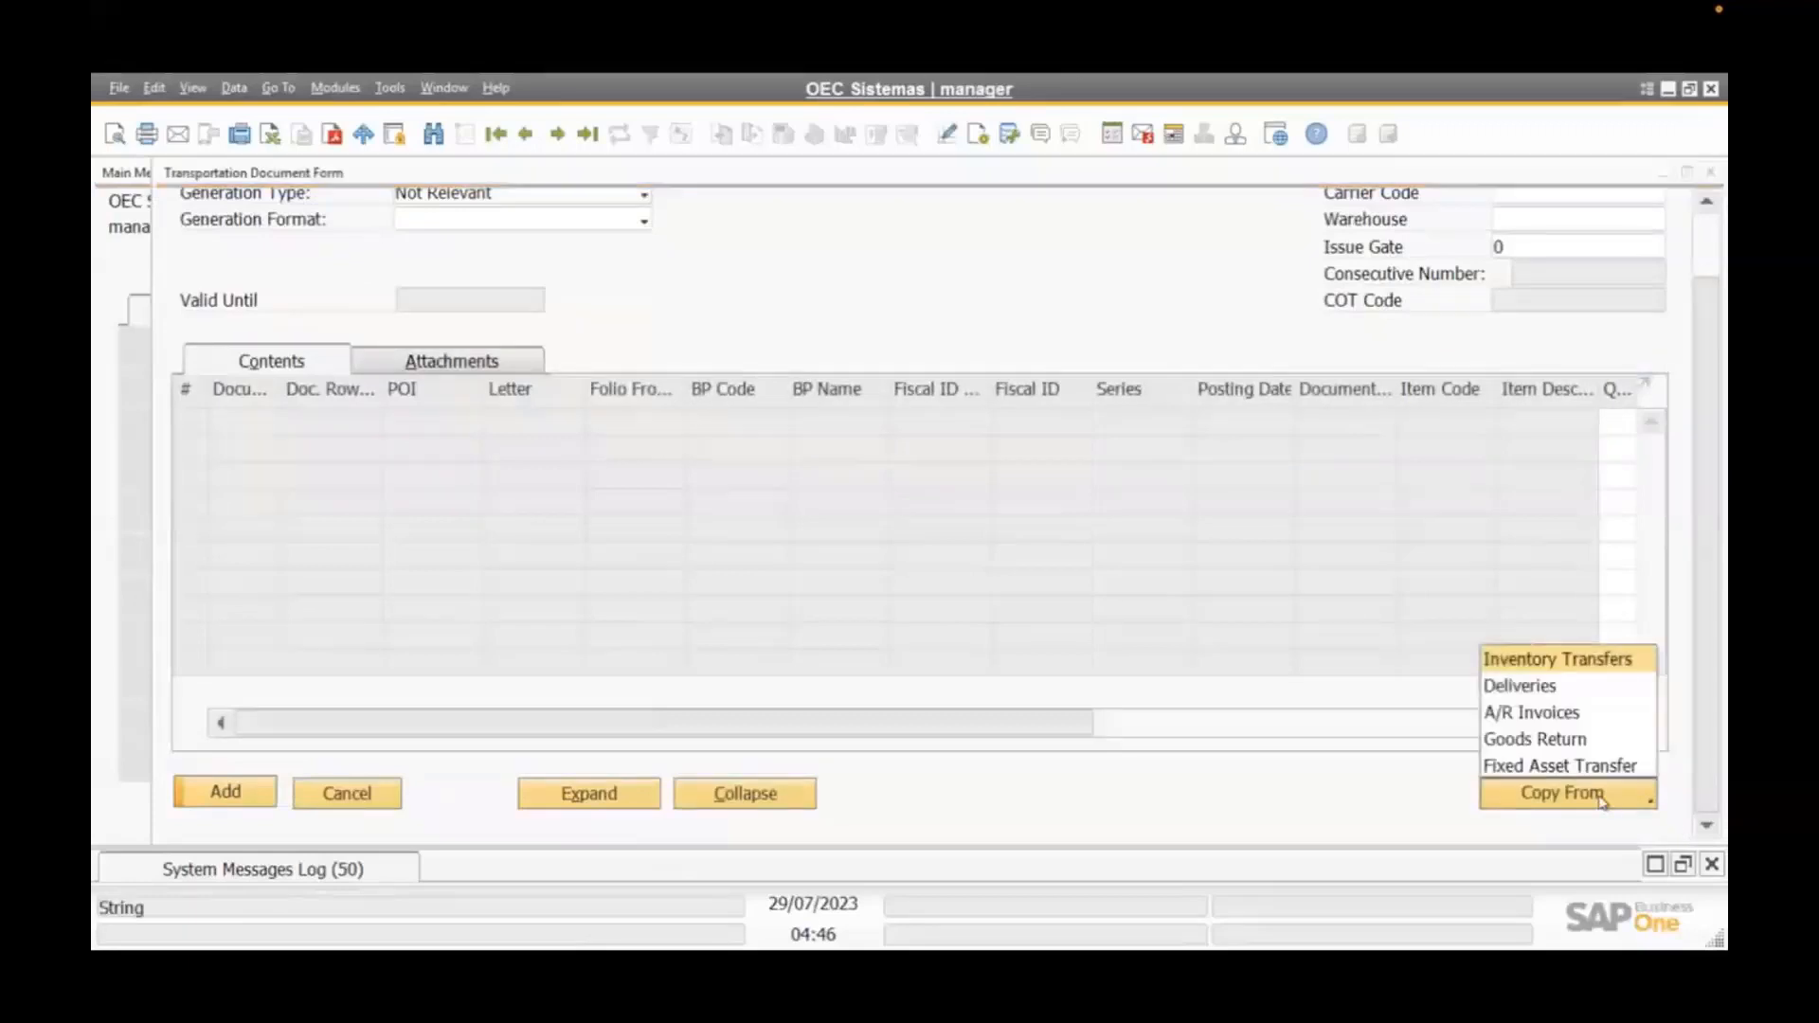
click(1514, 766)
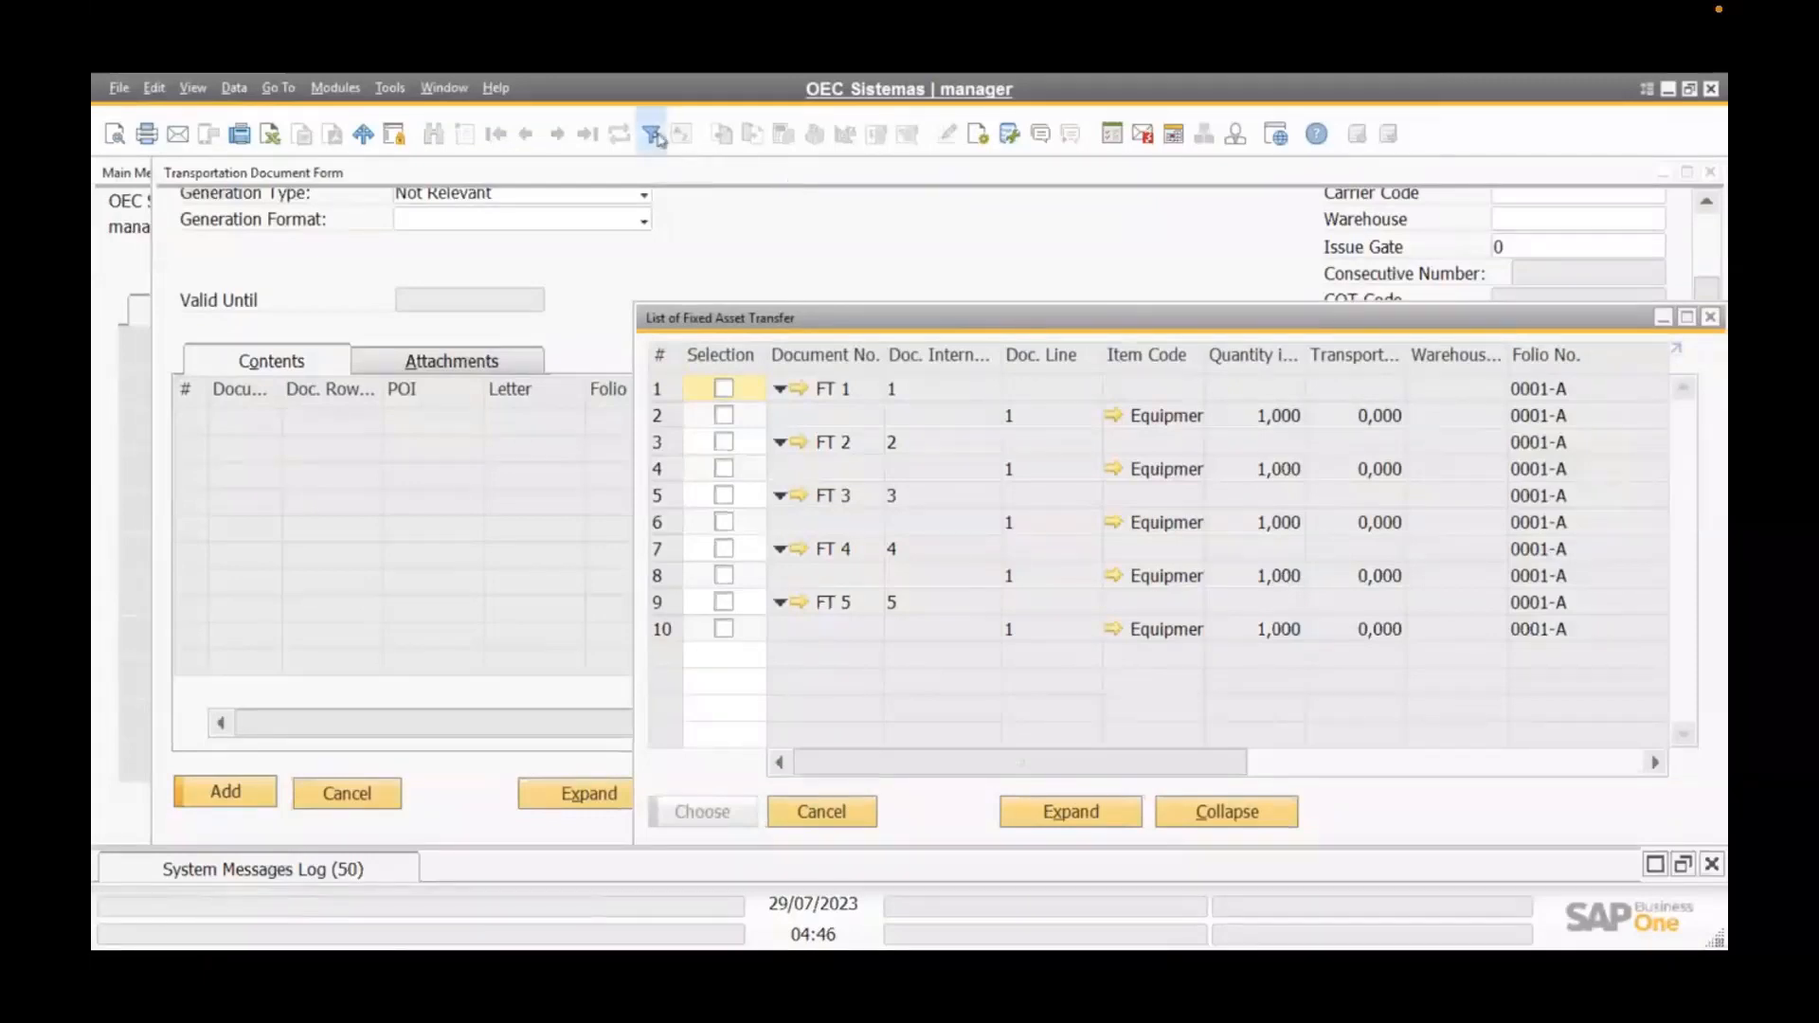
click(654, 135)
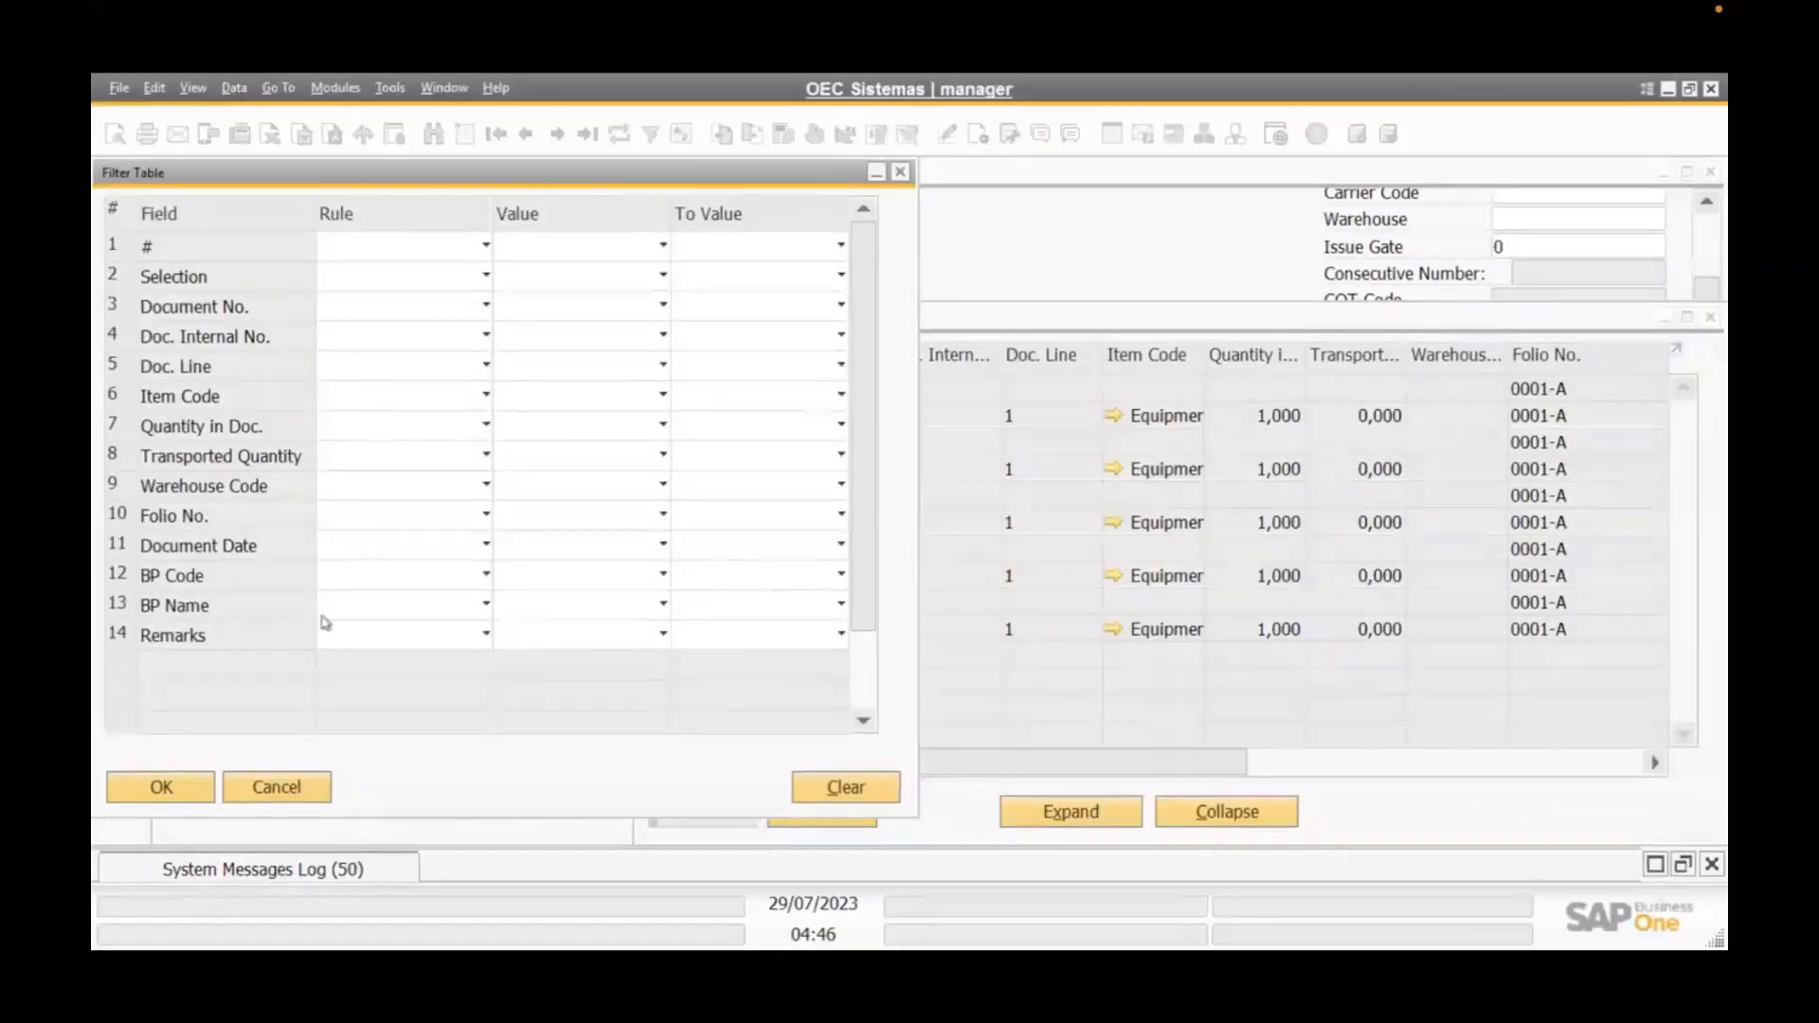
click(173, 801)
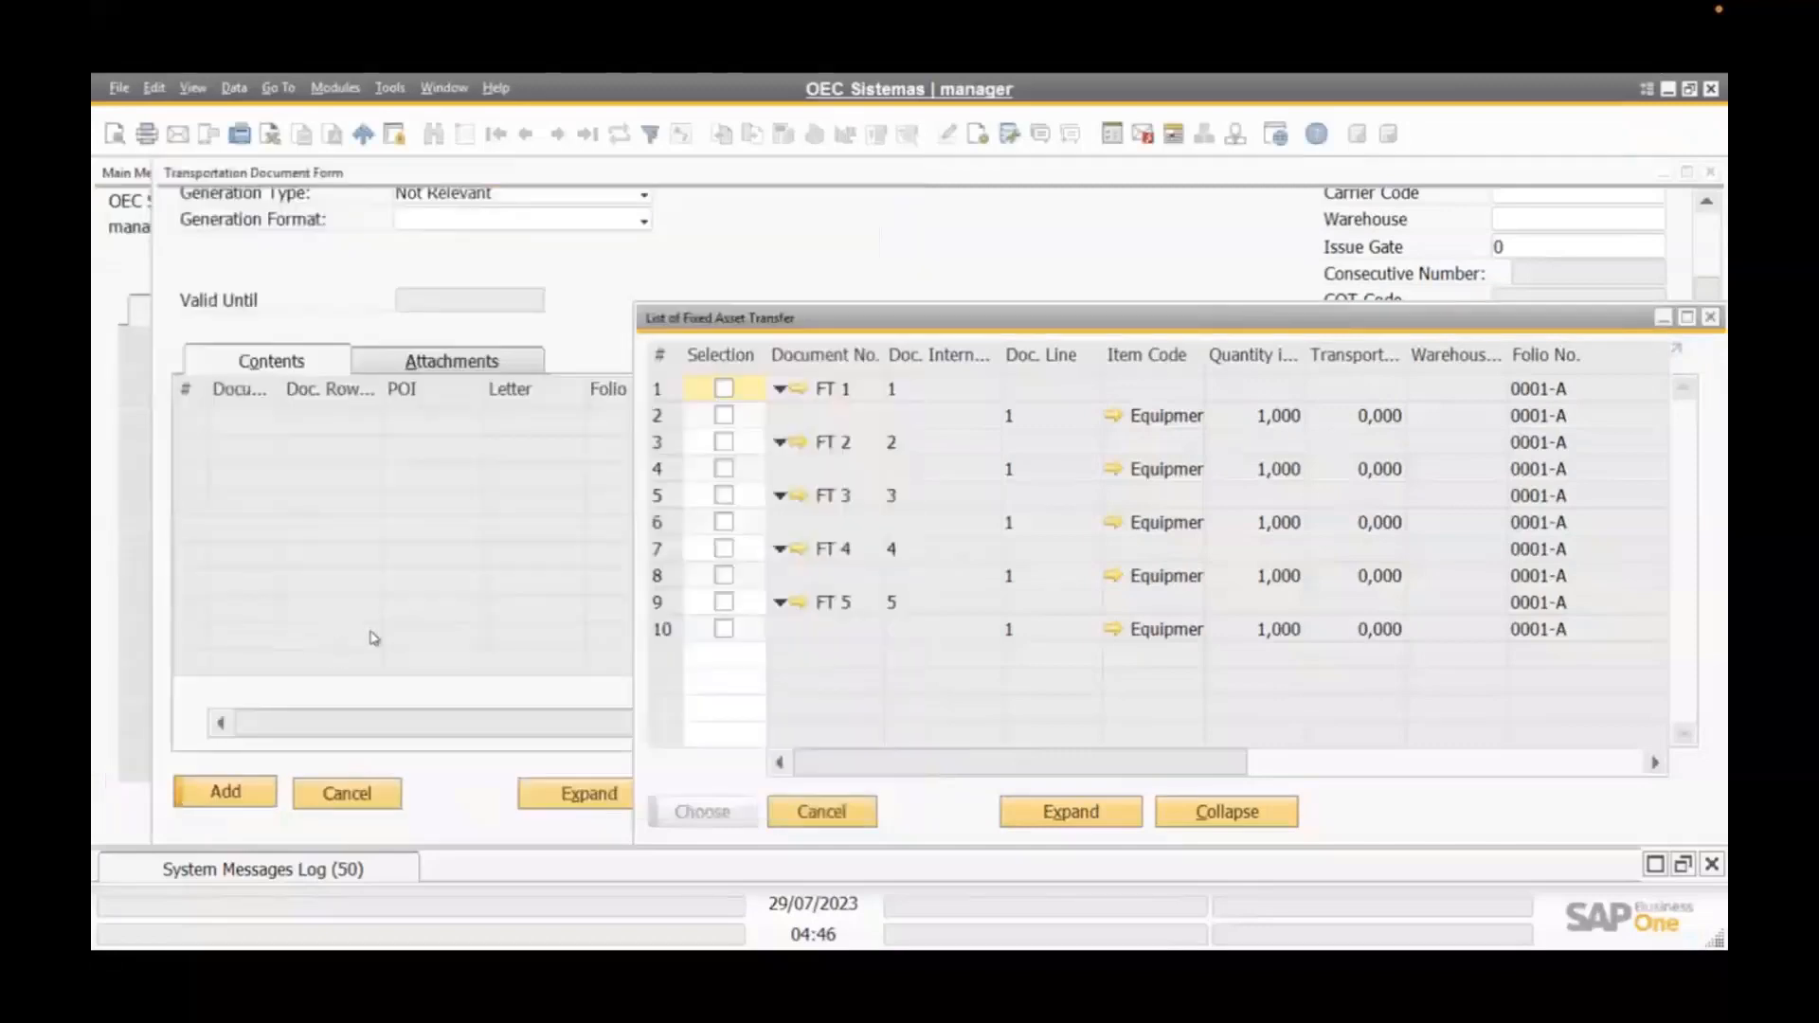
Copy fixed asset transfer FT 5 into the transportation document, check its quantity and amount columns, and cancel the document.
click(723, 604)
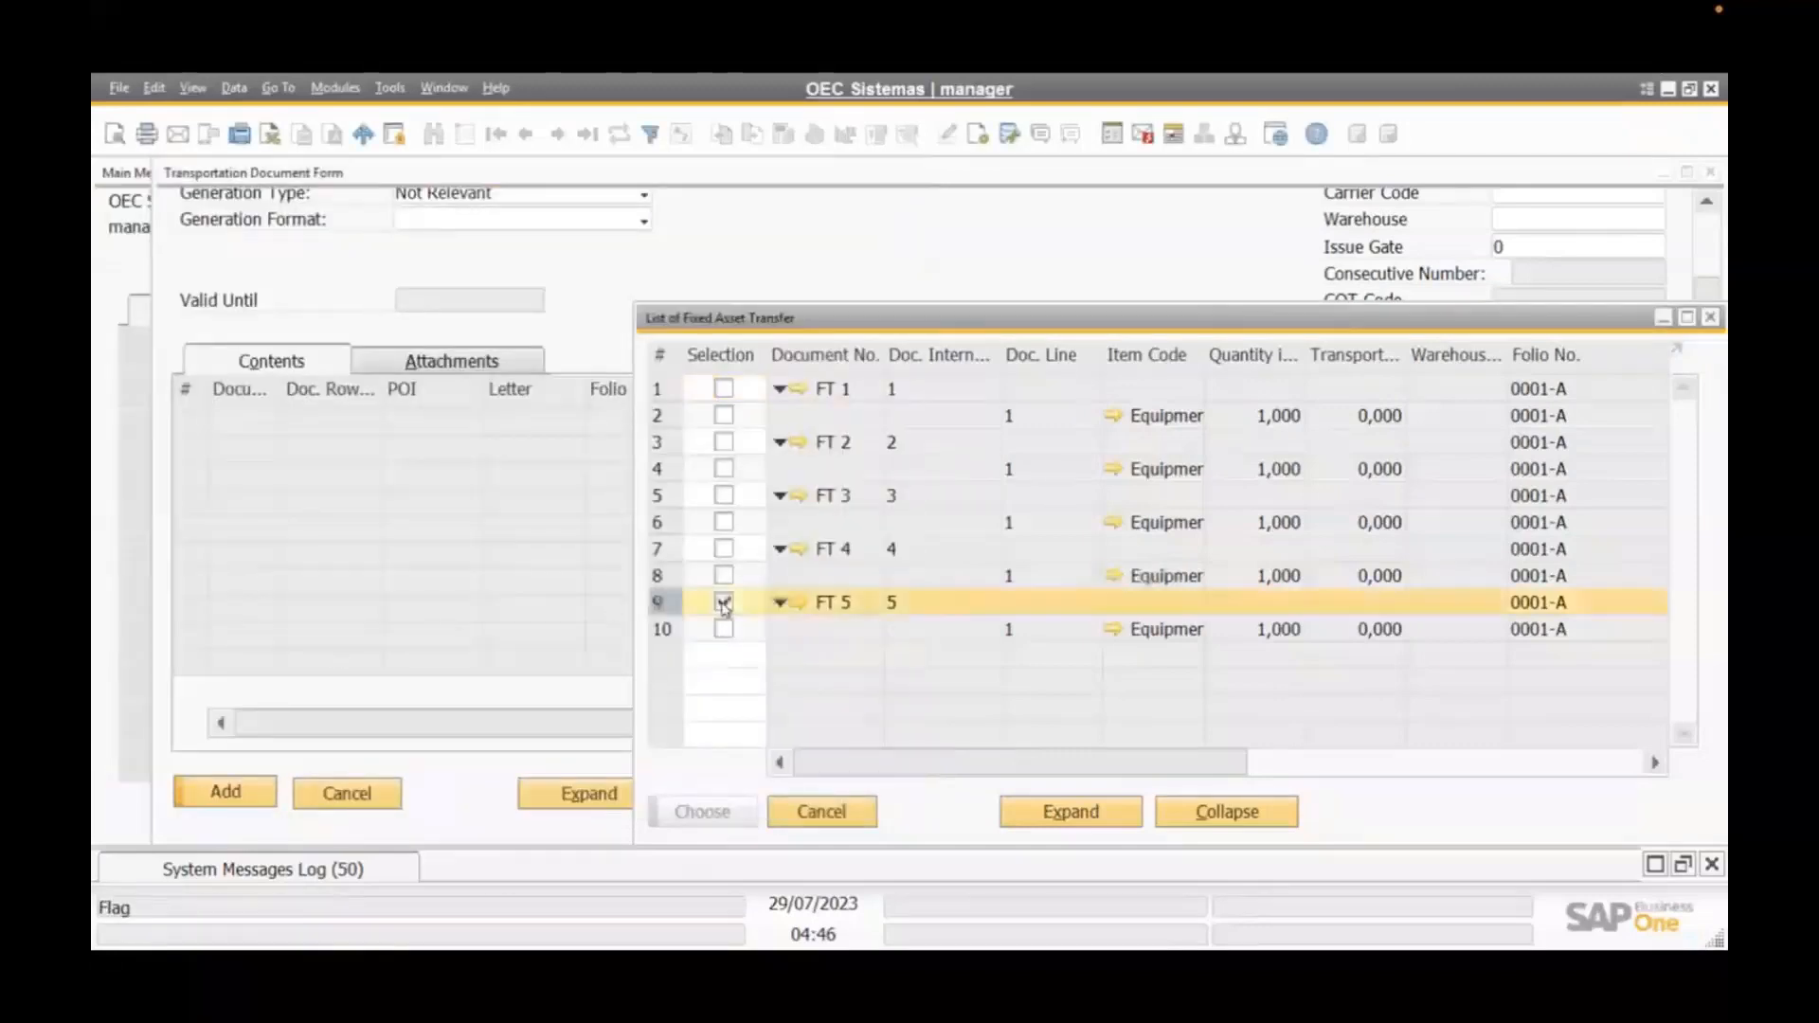
click(701, 812)
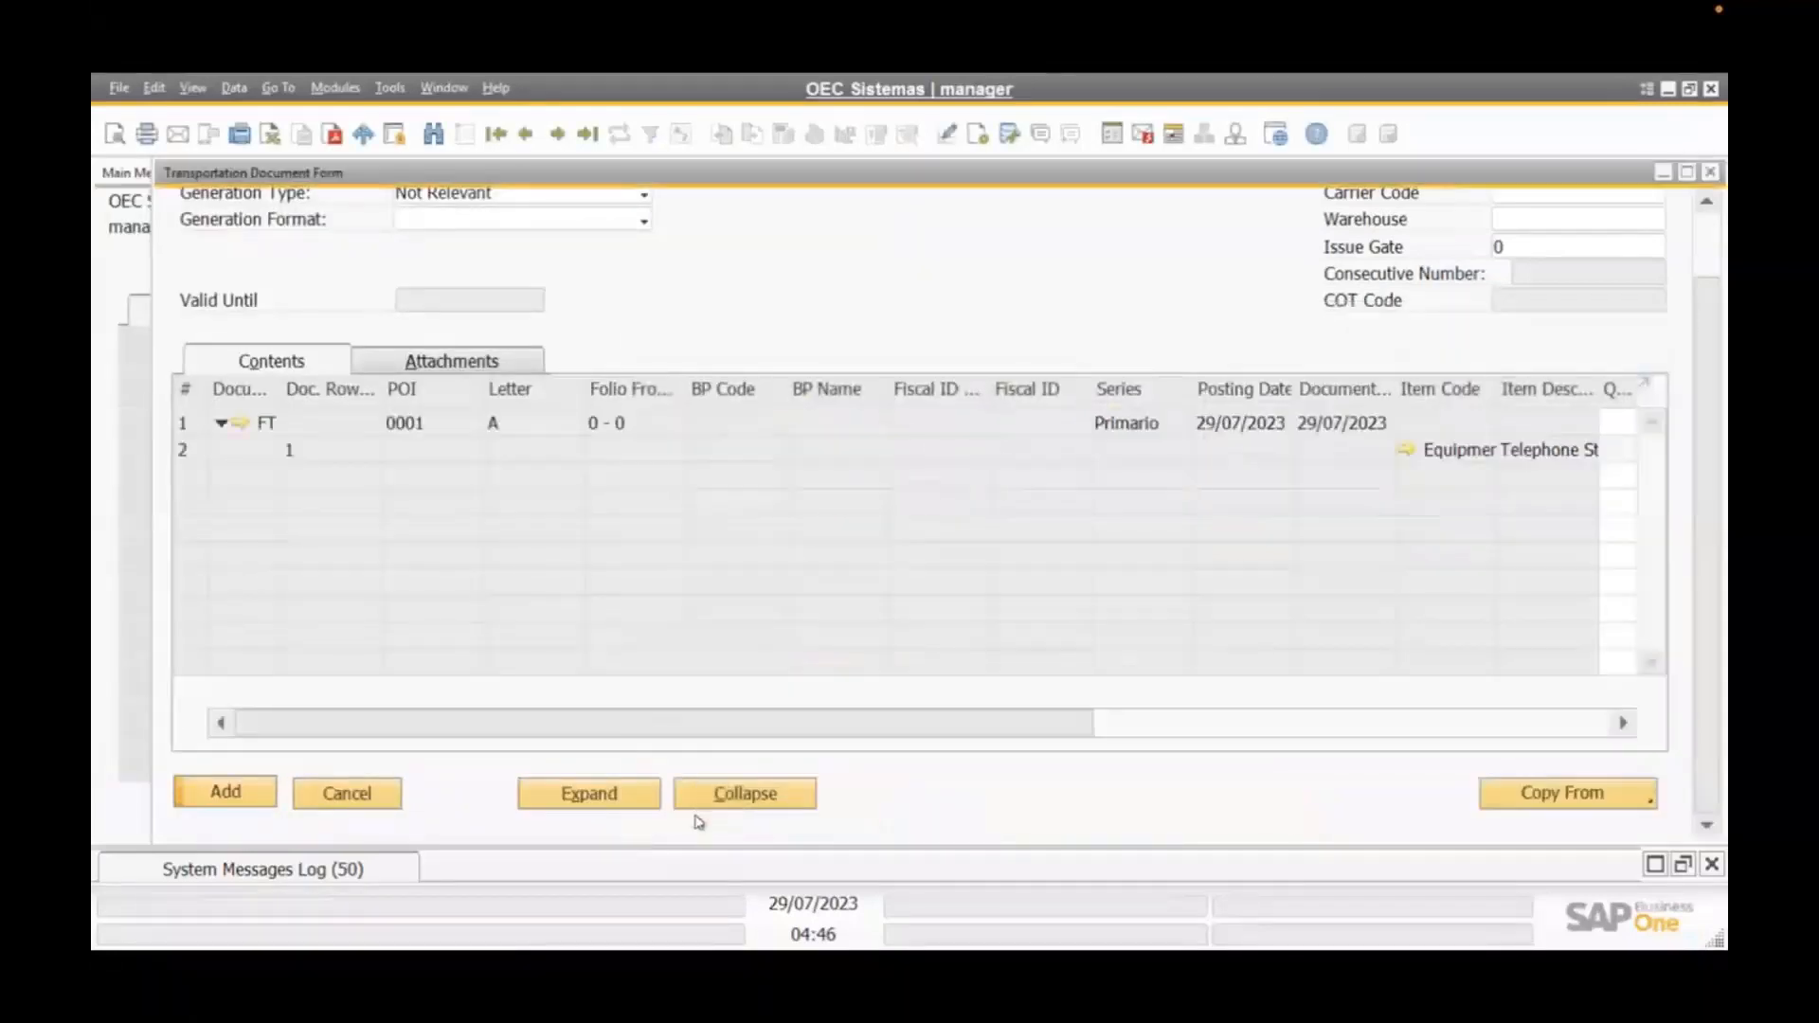
drag(893, 744, 1270, 735)
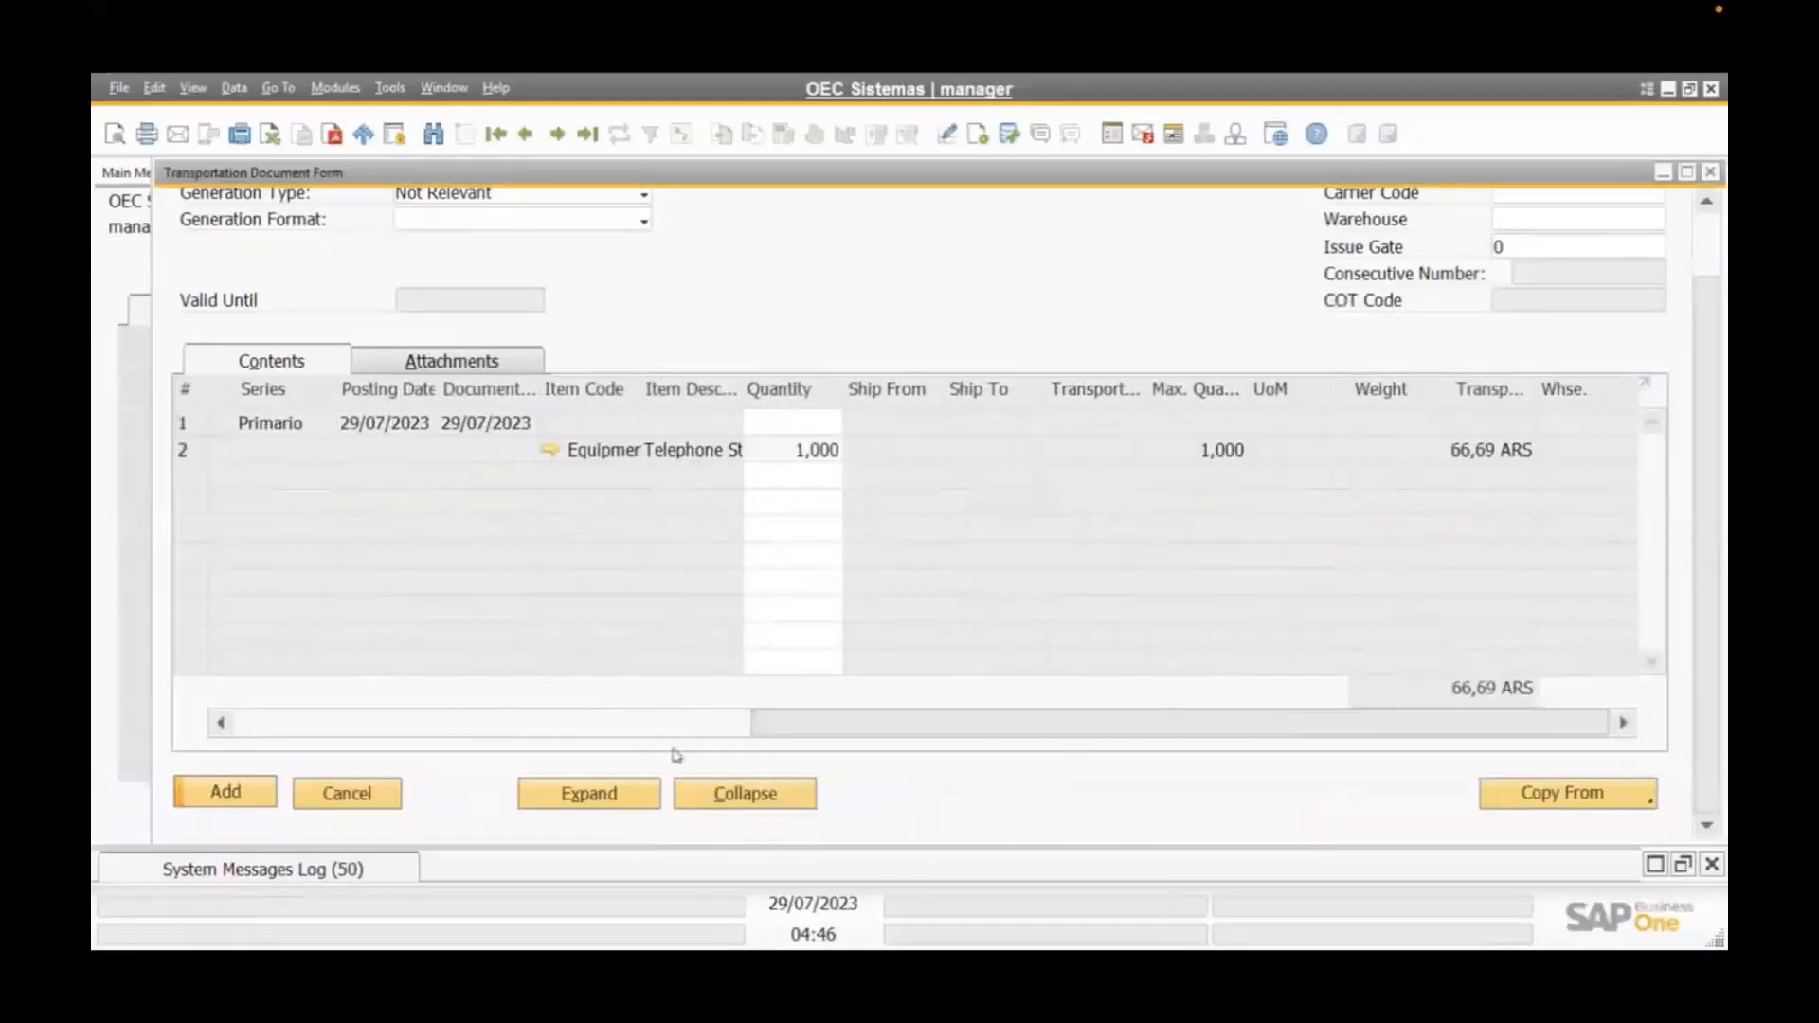
click(369, 804)
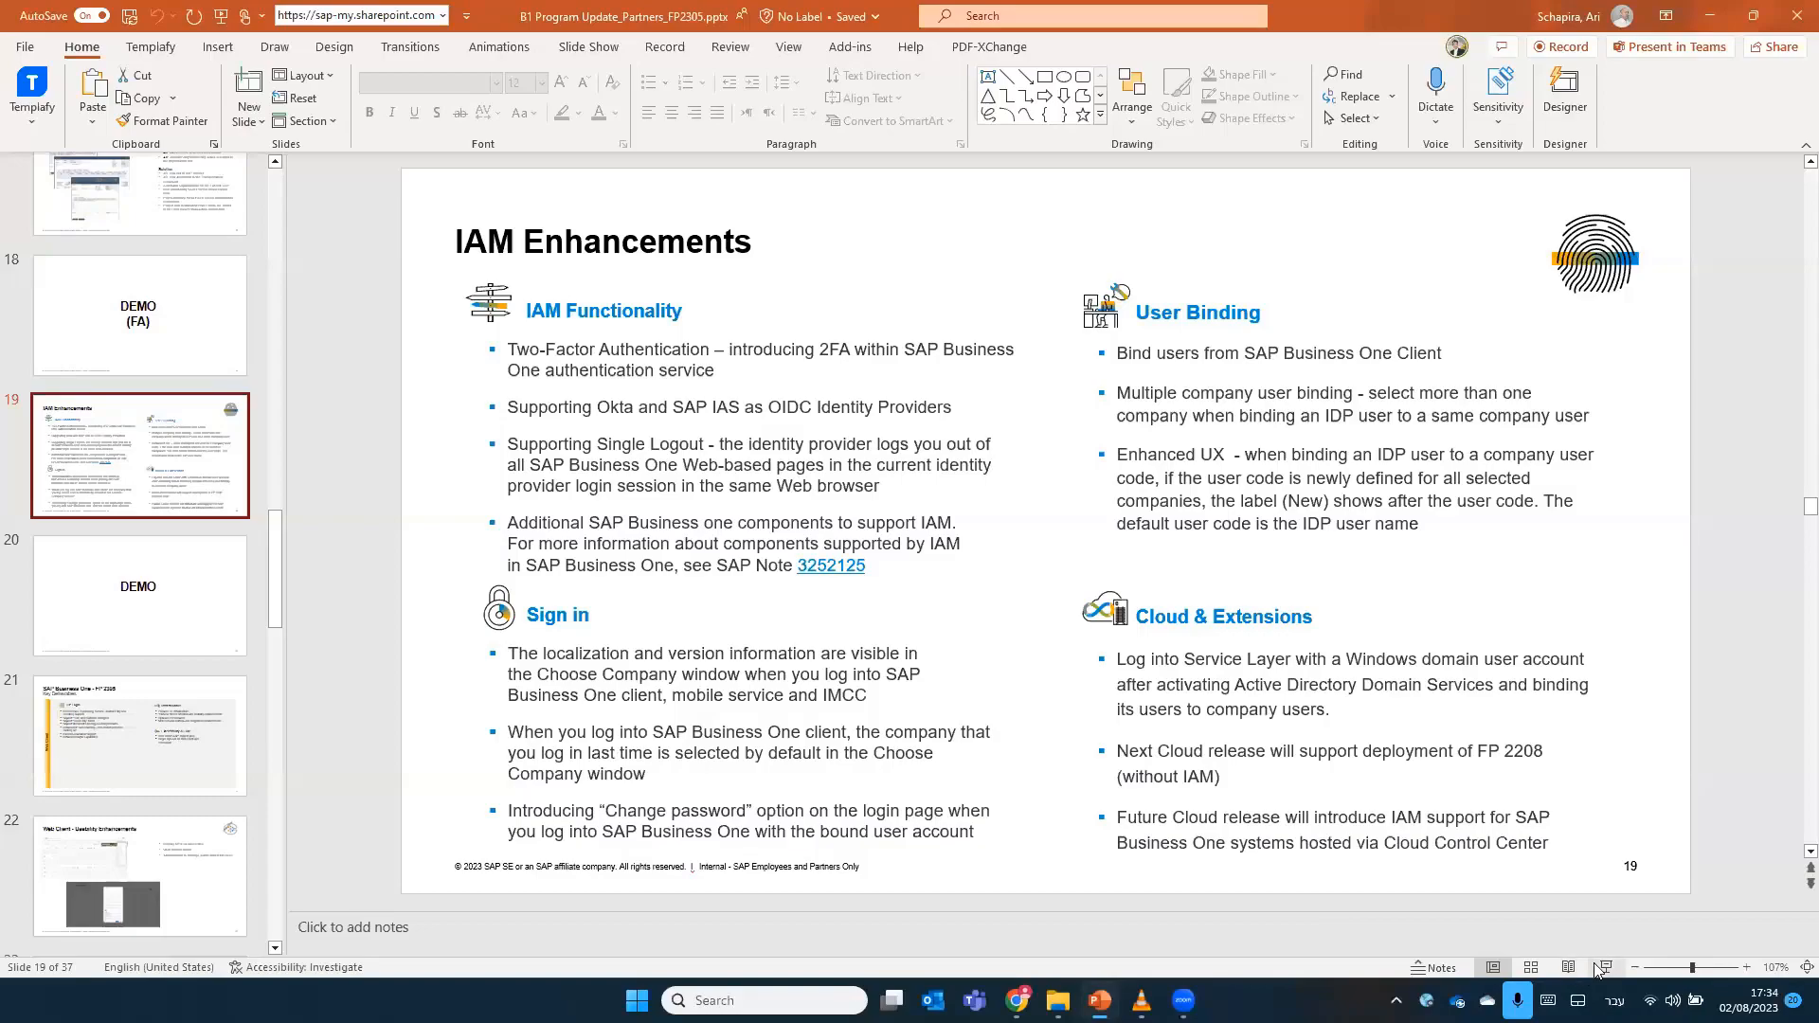
Switch to the PowerPoint presentation and start the slide show from the IAM Enhancements slide.
key(shift+F5)
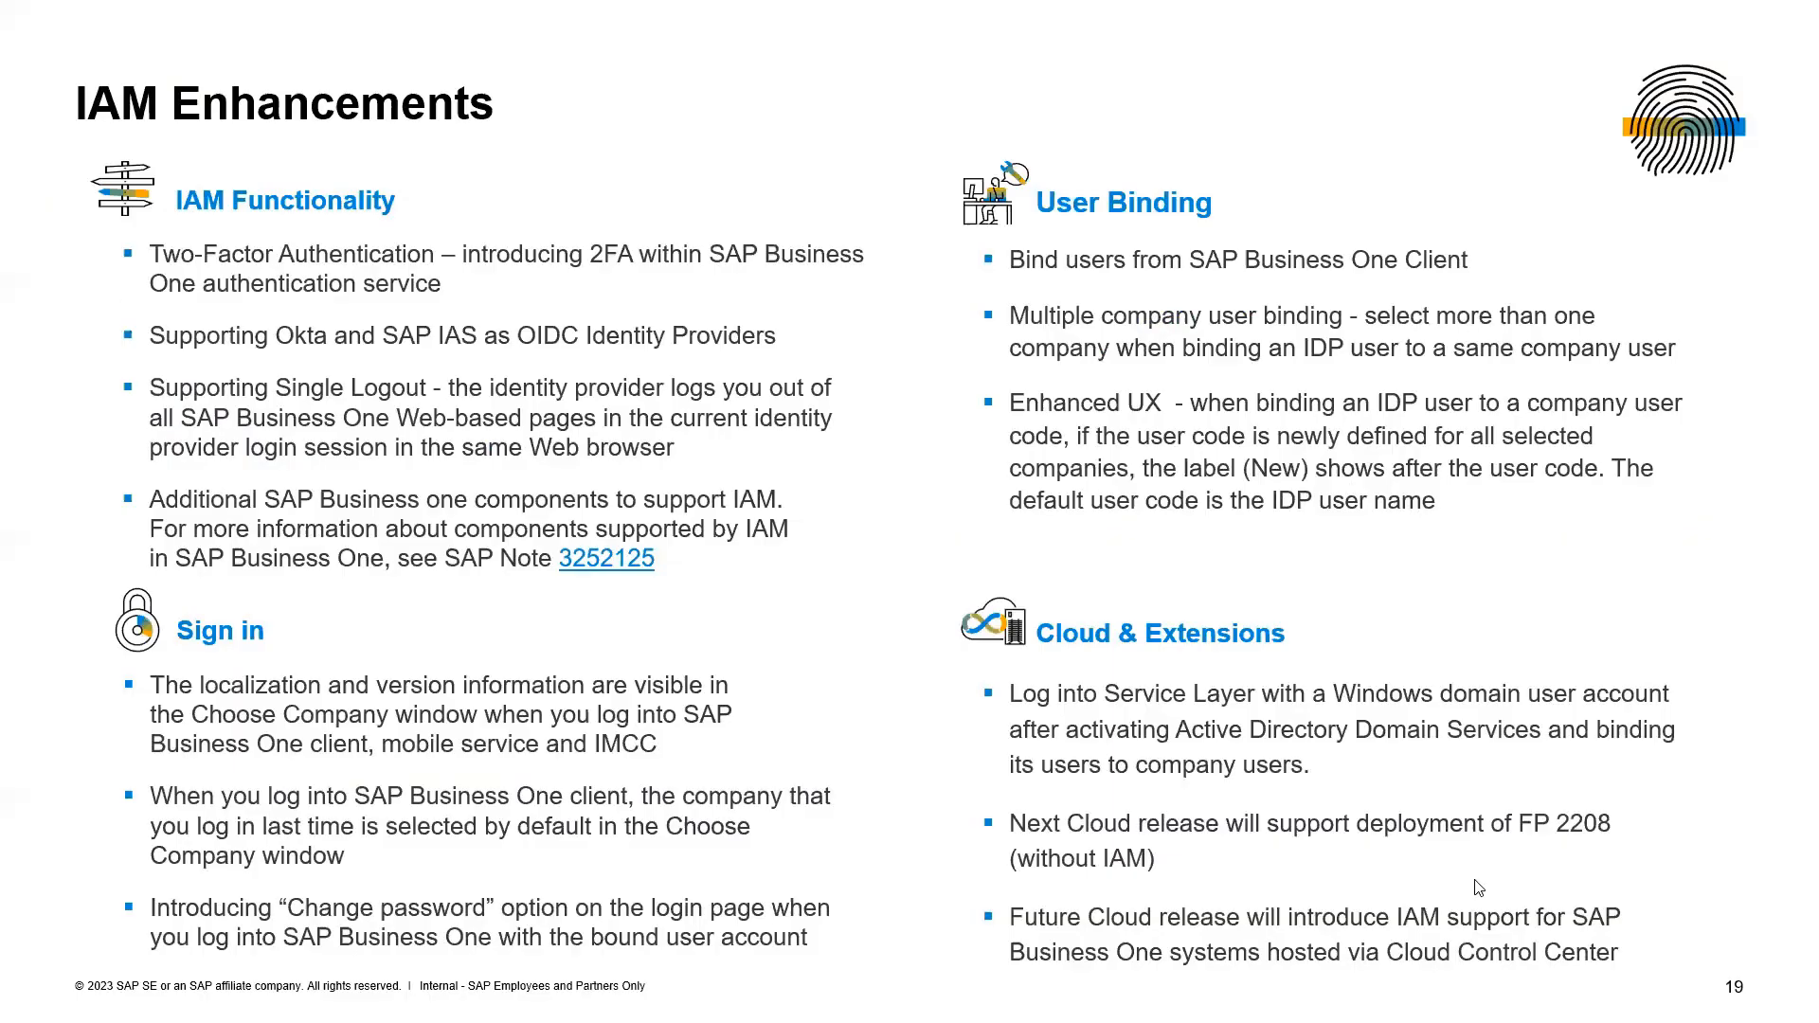
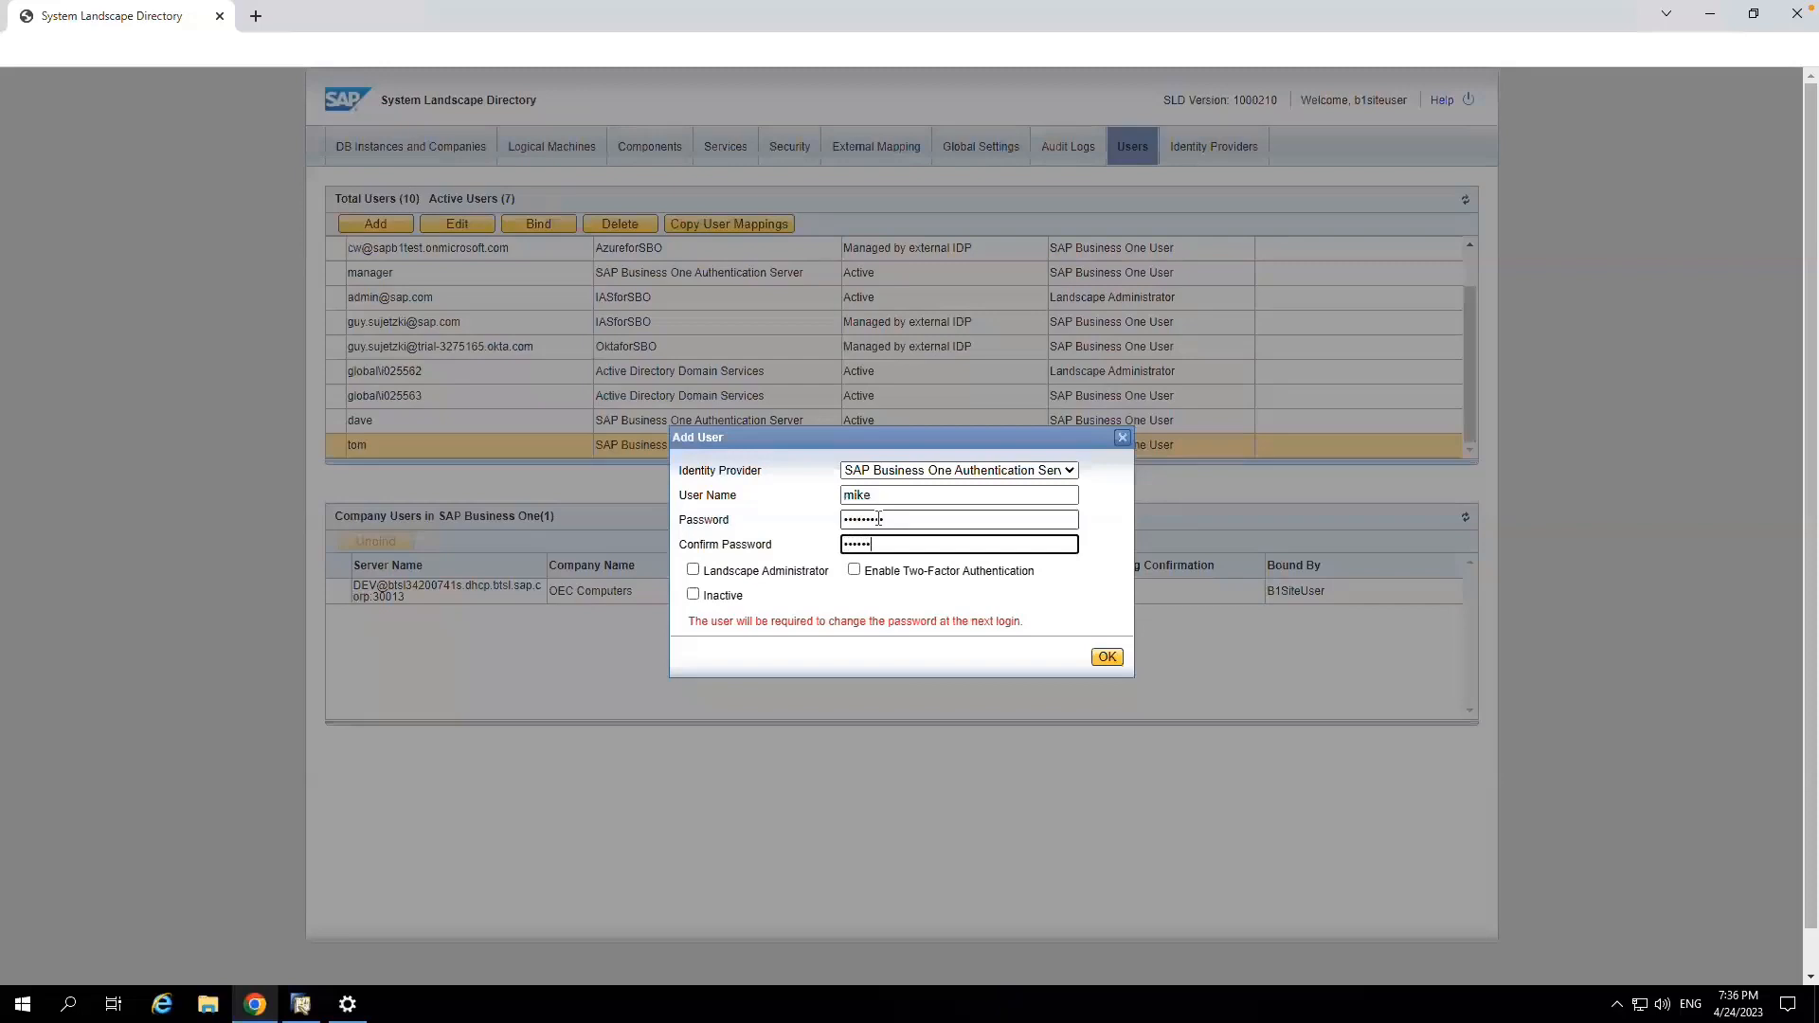
Add the new authentication-server user with two-factor authentication enabled, and select the new account in the user list.
click(855, 569)
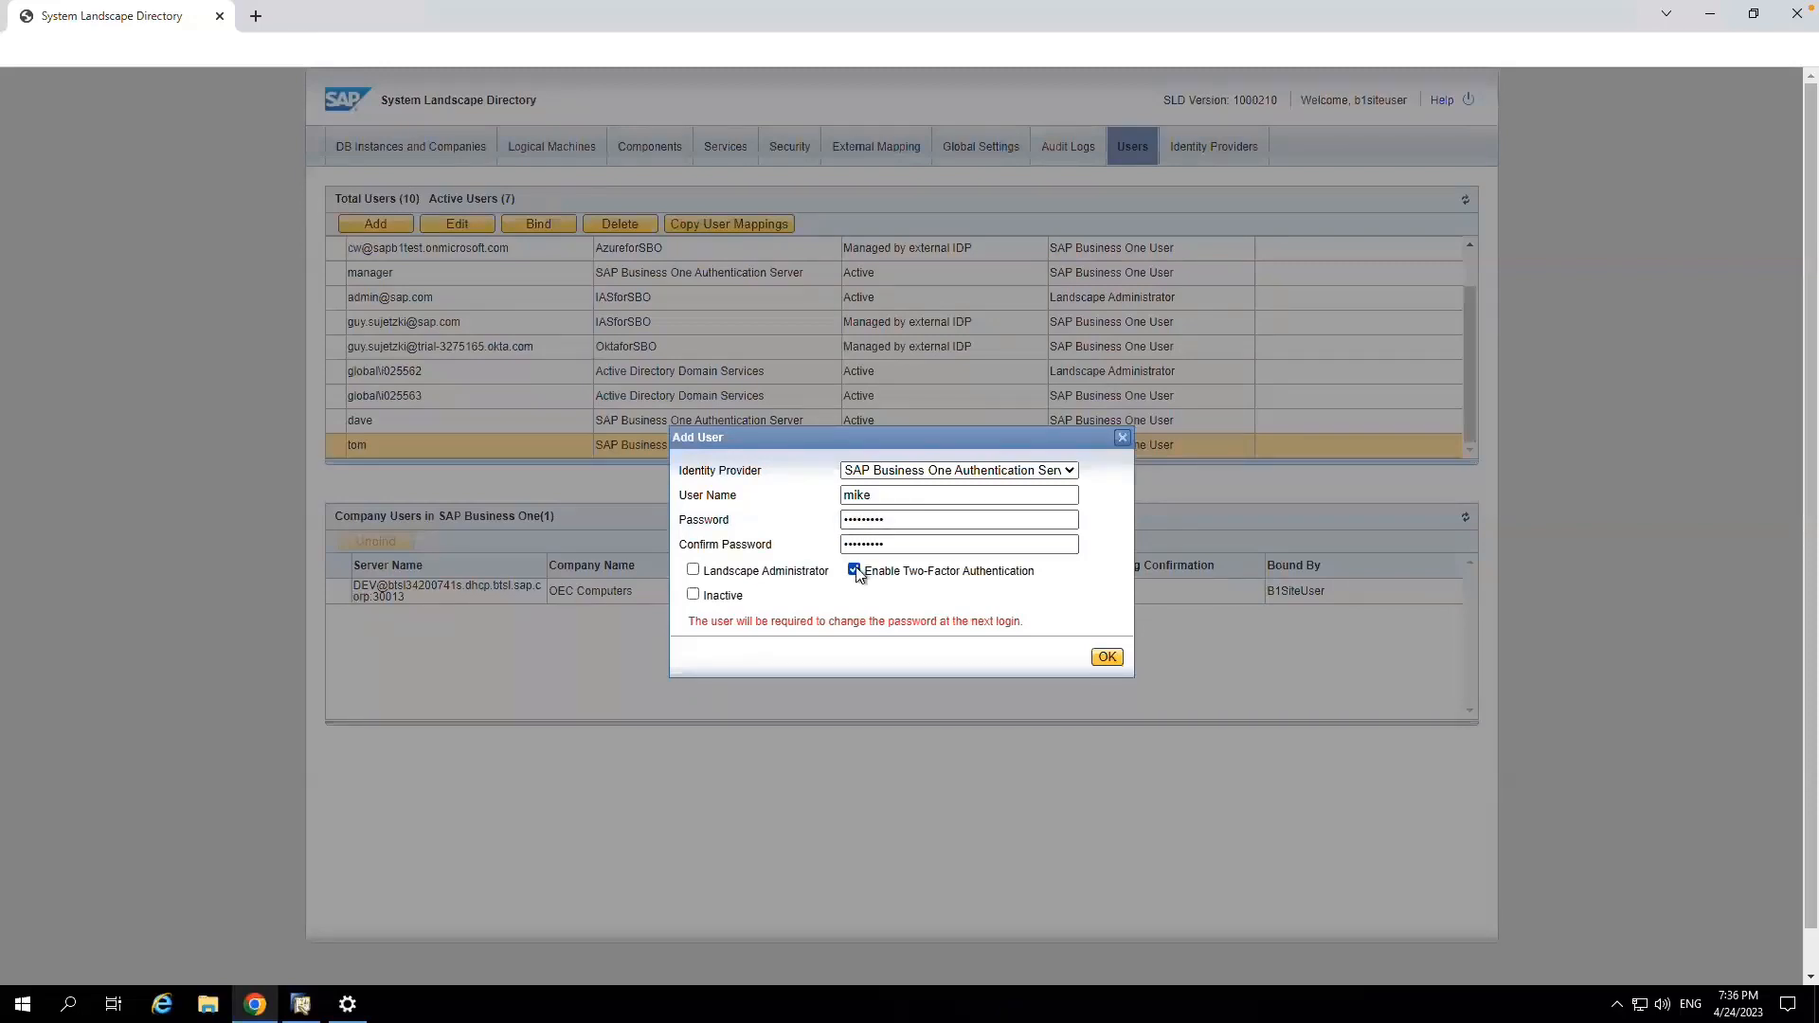
click(1105, 657)
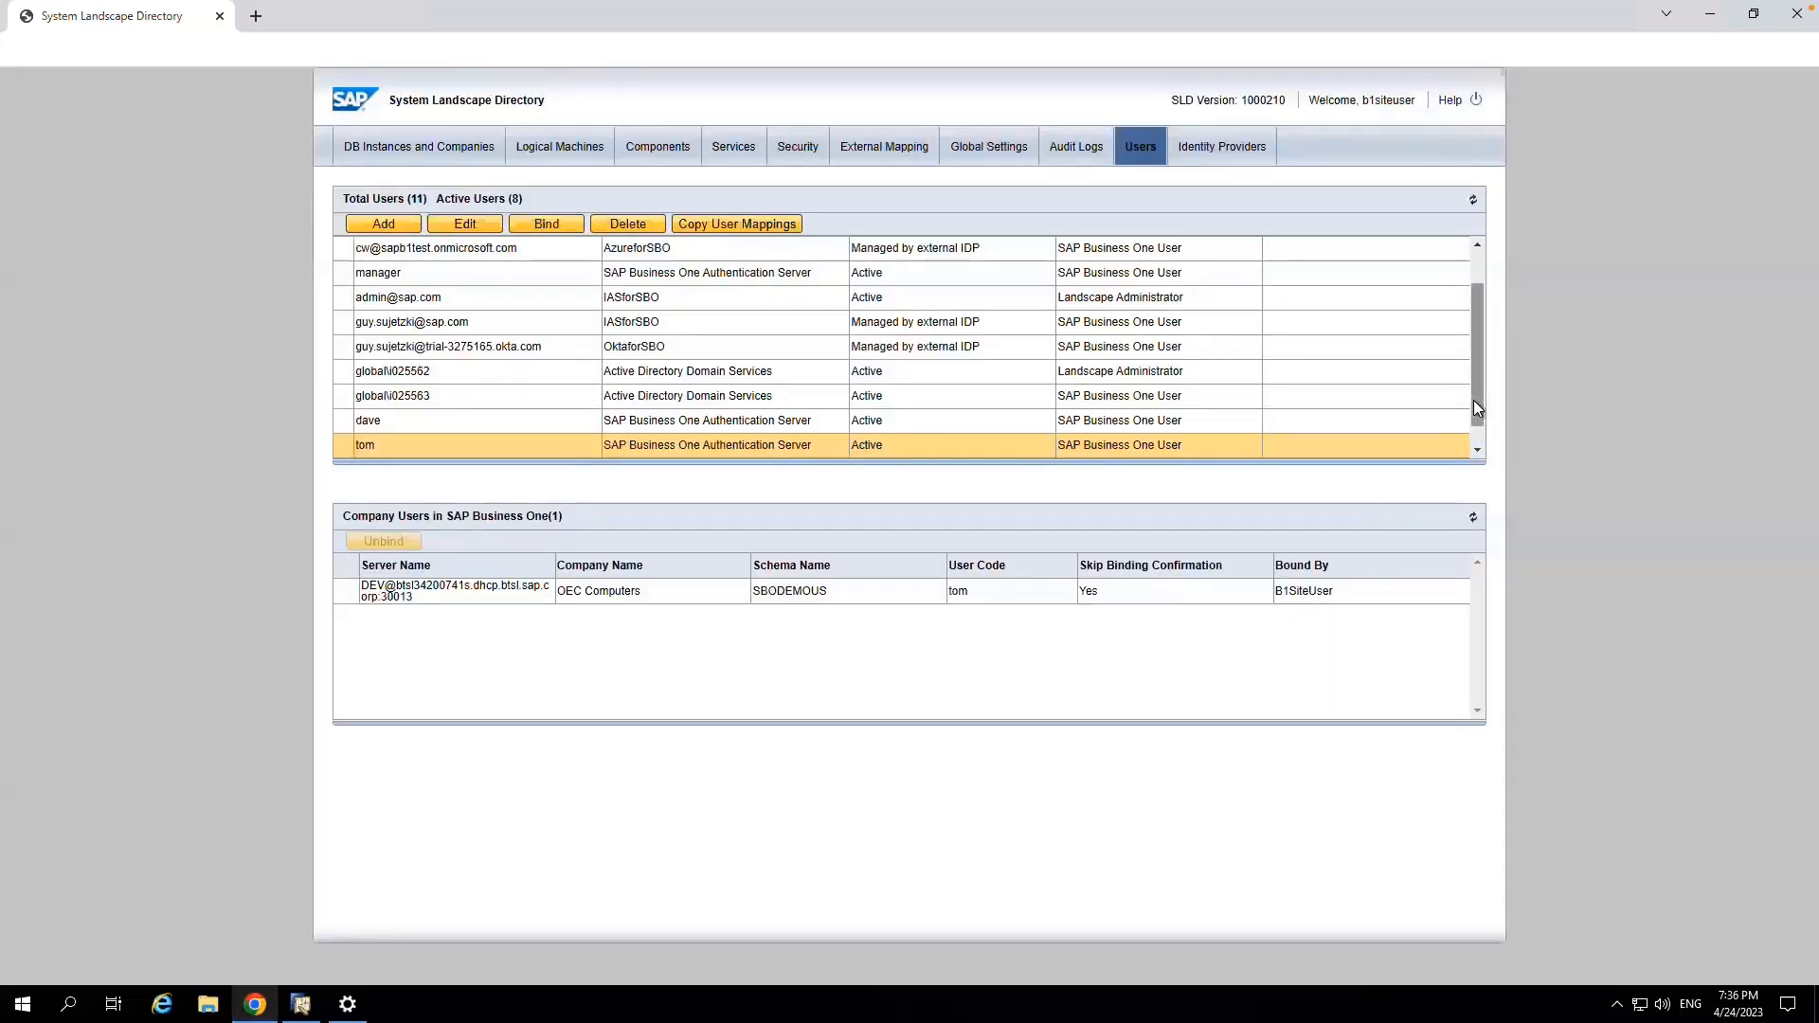
scroll(1474, 399, down, 1)
click(993, 445)
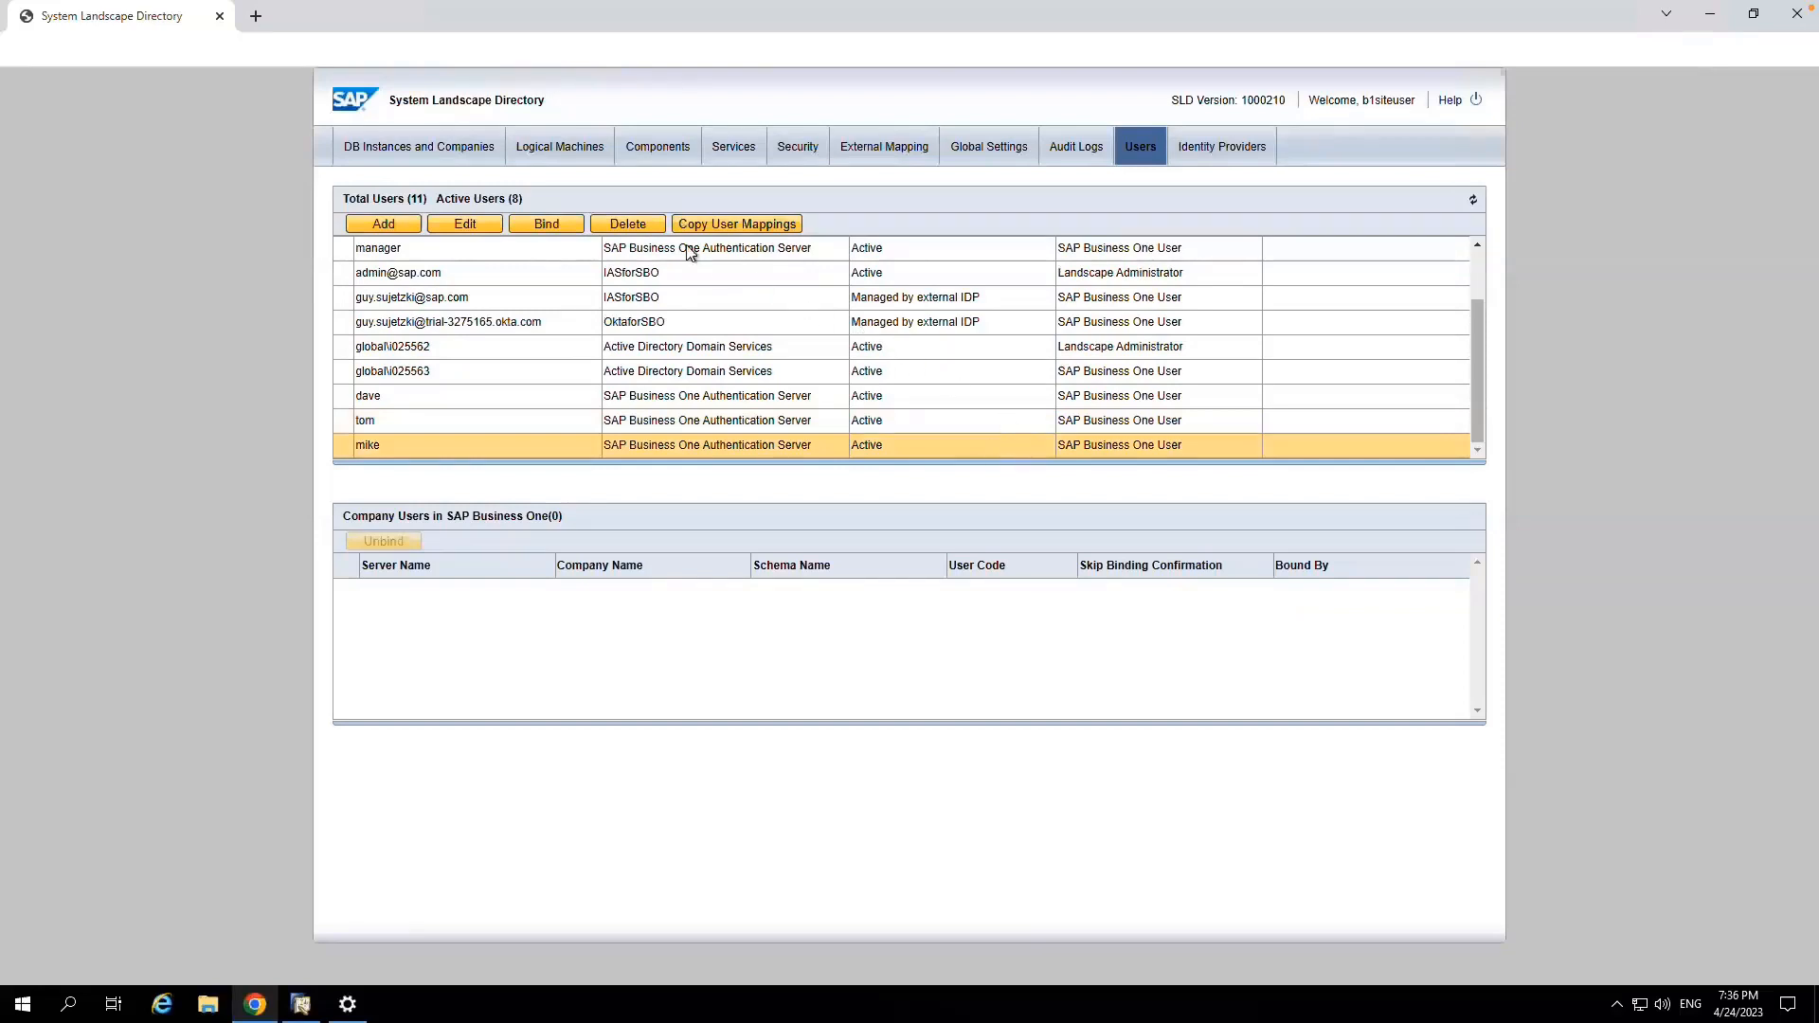
Bind the selected user to the company OEC Computers (SBODEMOUS), finding it with the search term "us", and select the resulting binding.
click(536, 225)
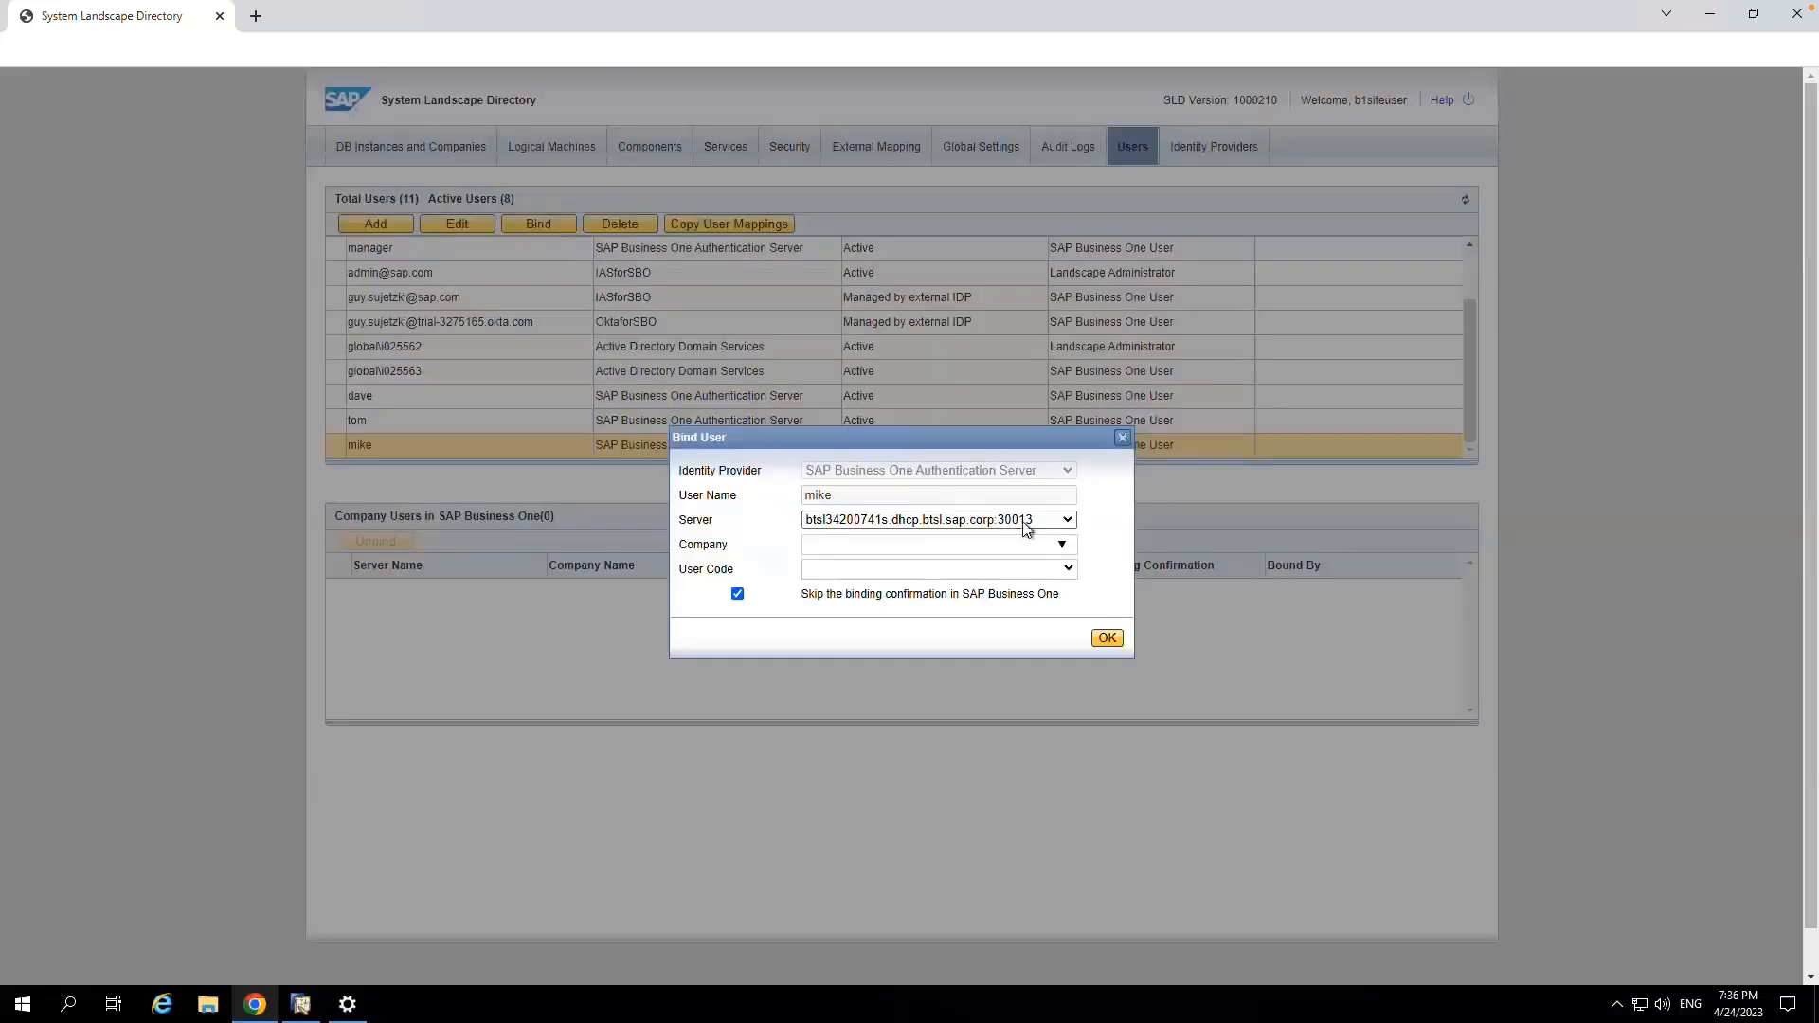
click(1062, 548)
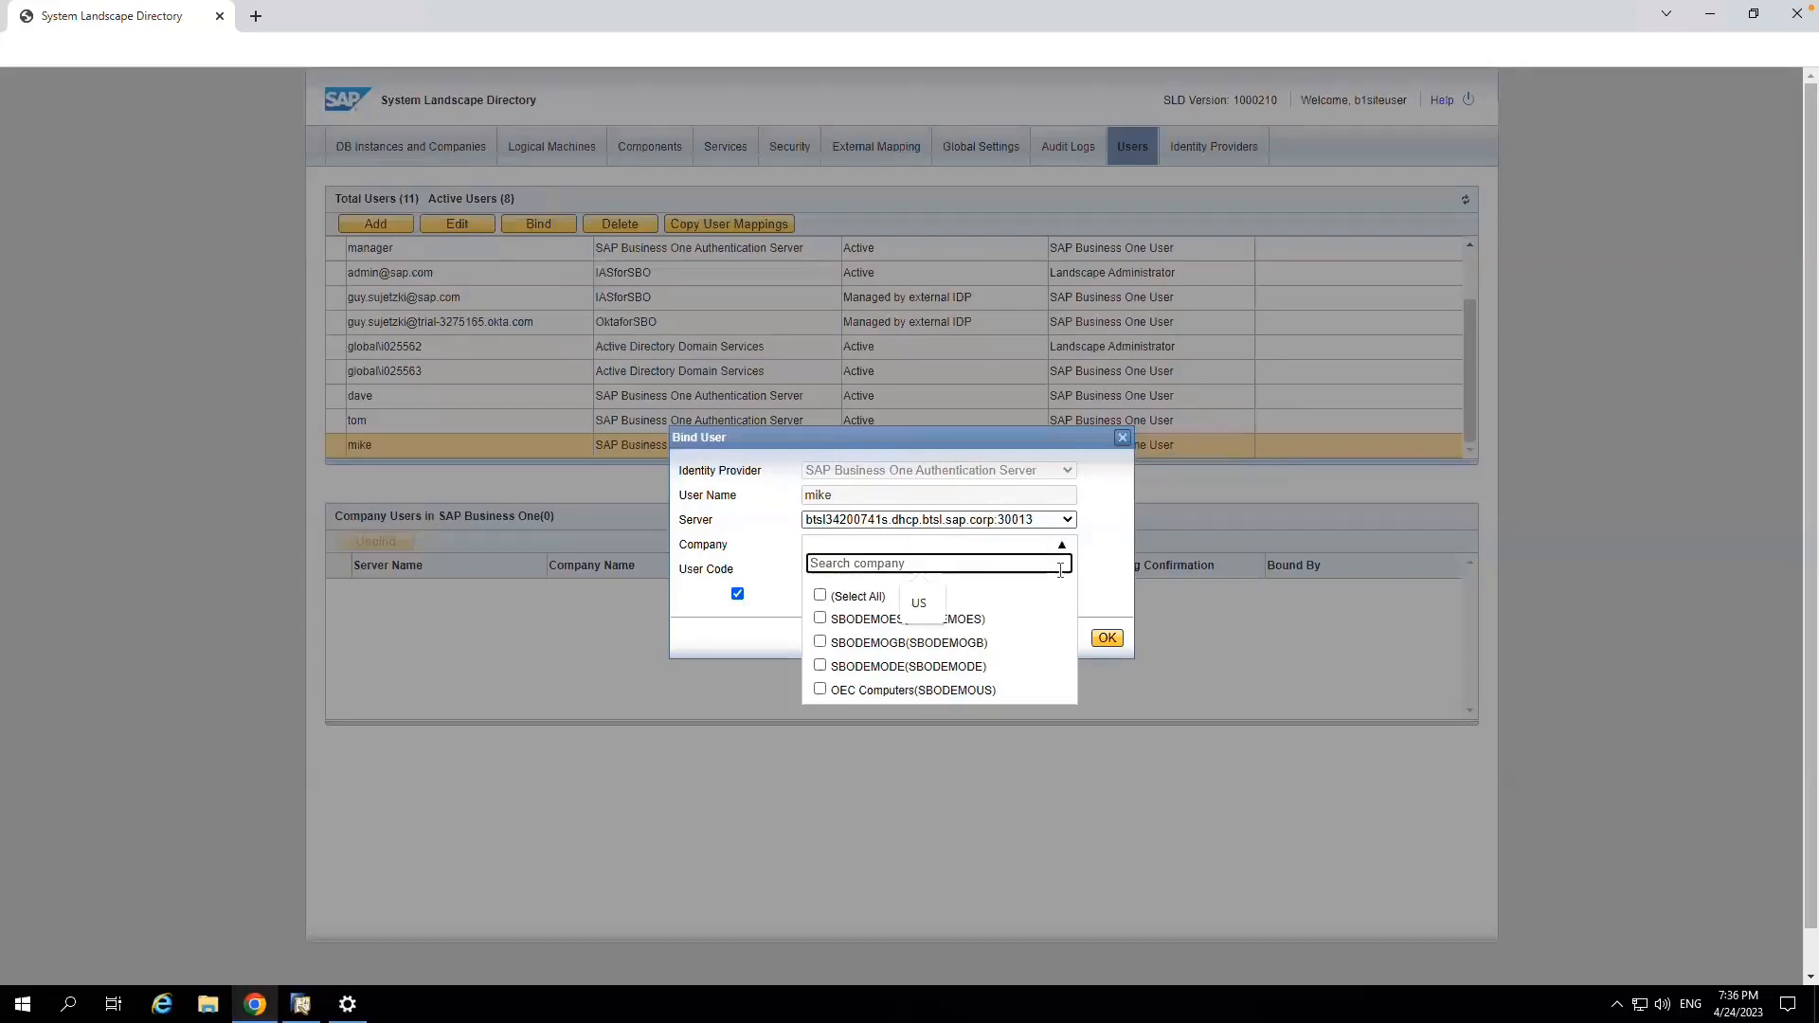
text(us)
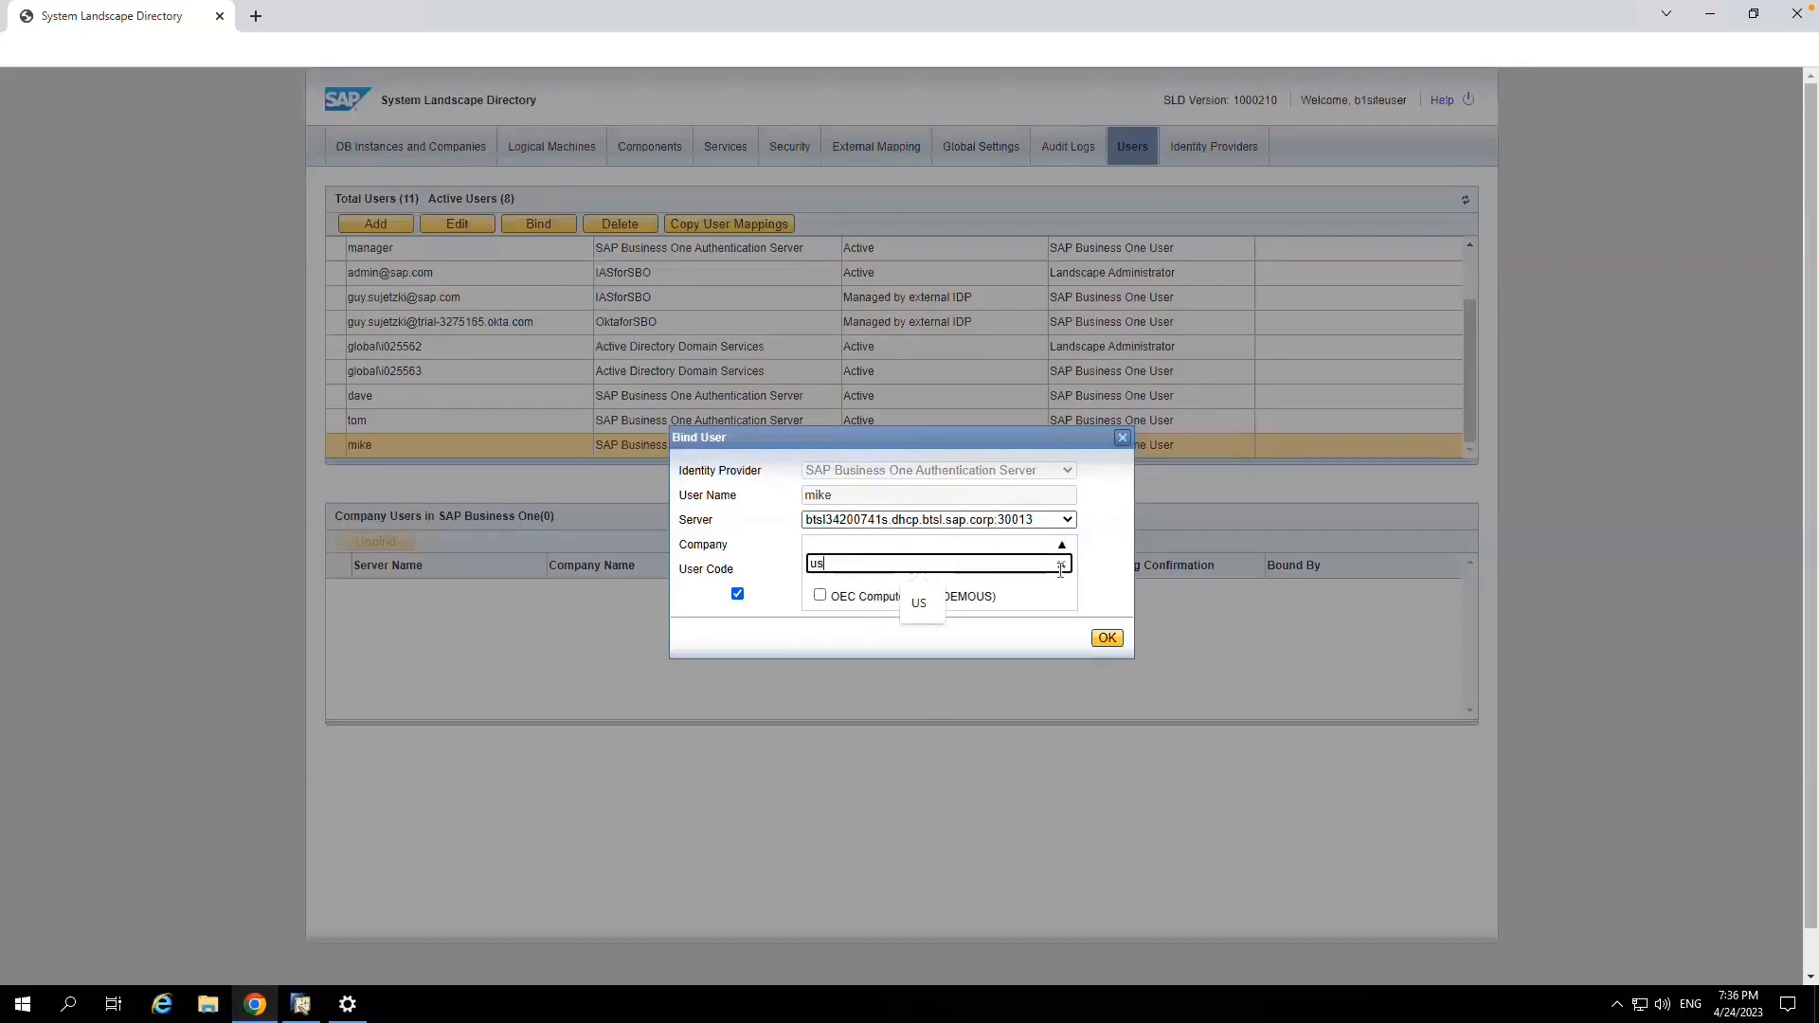
click(820, 595)
click(868, 623)
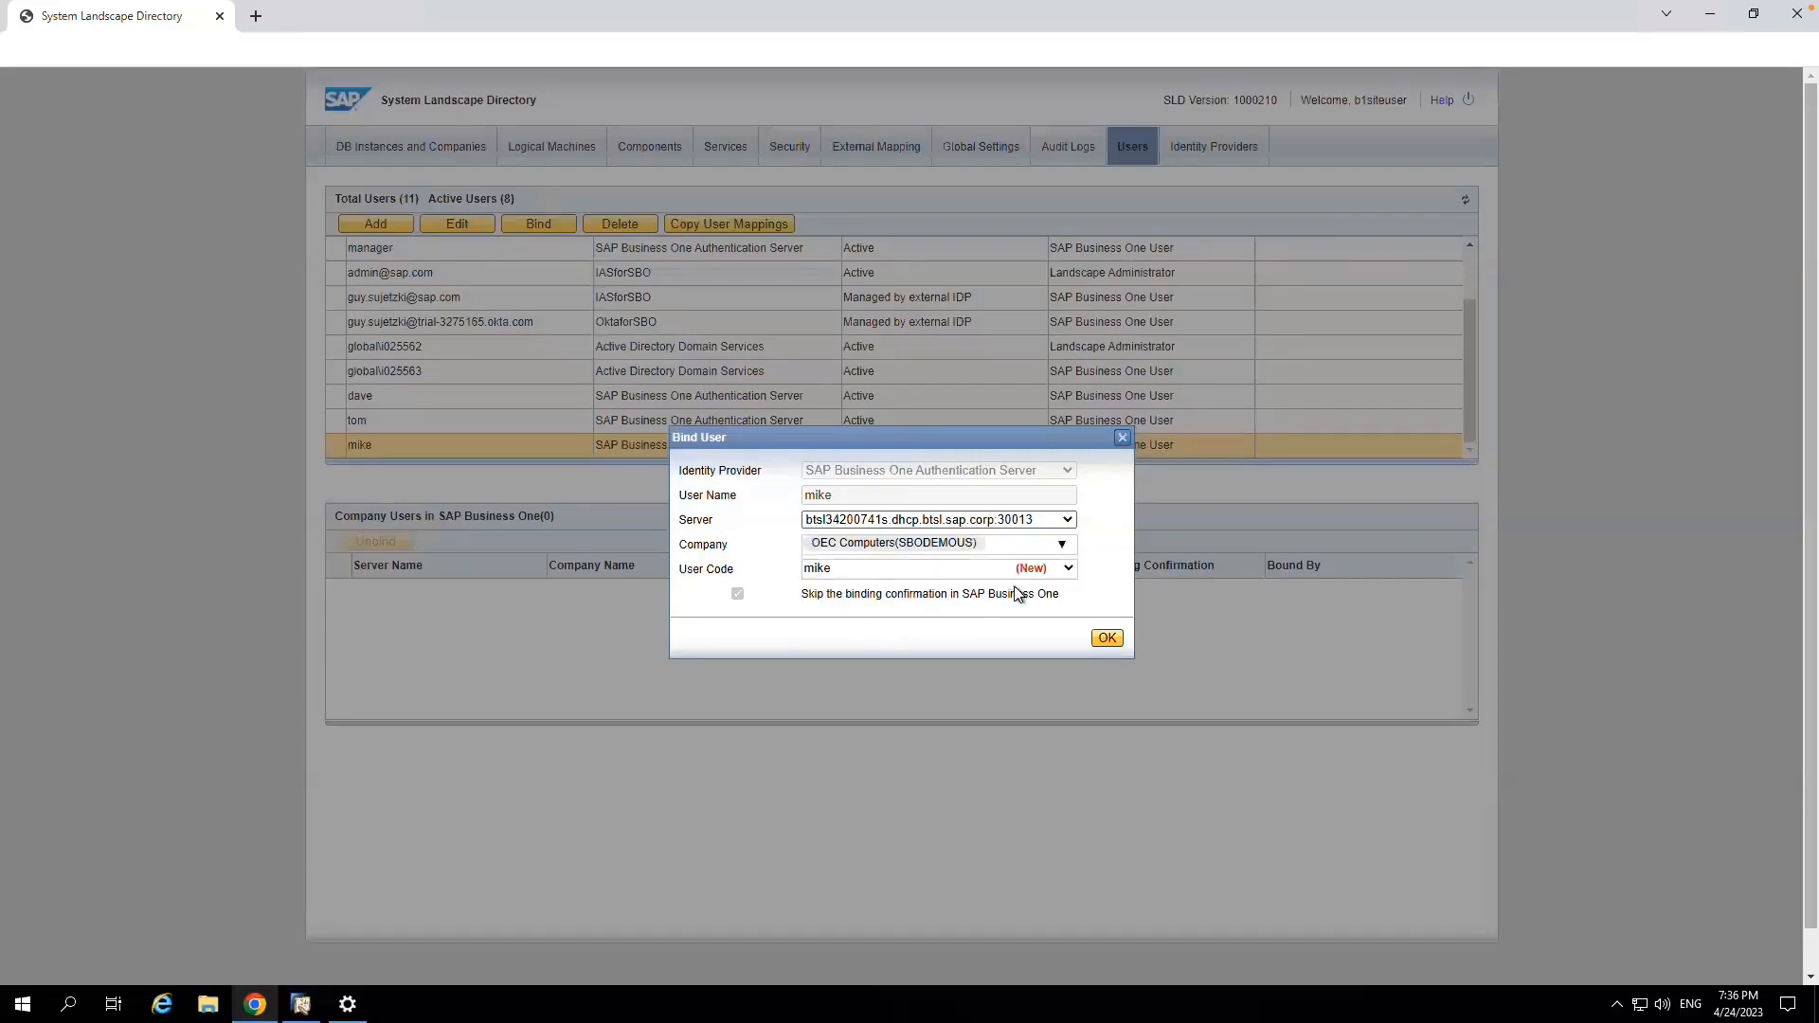
click(1105, 640)
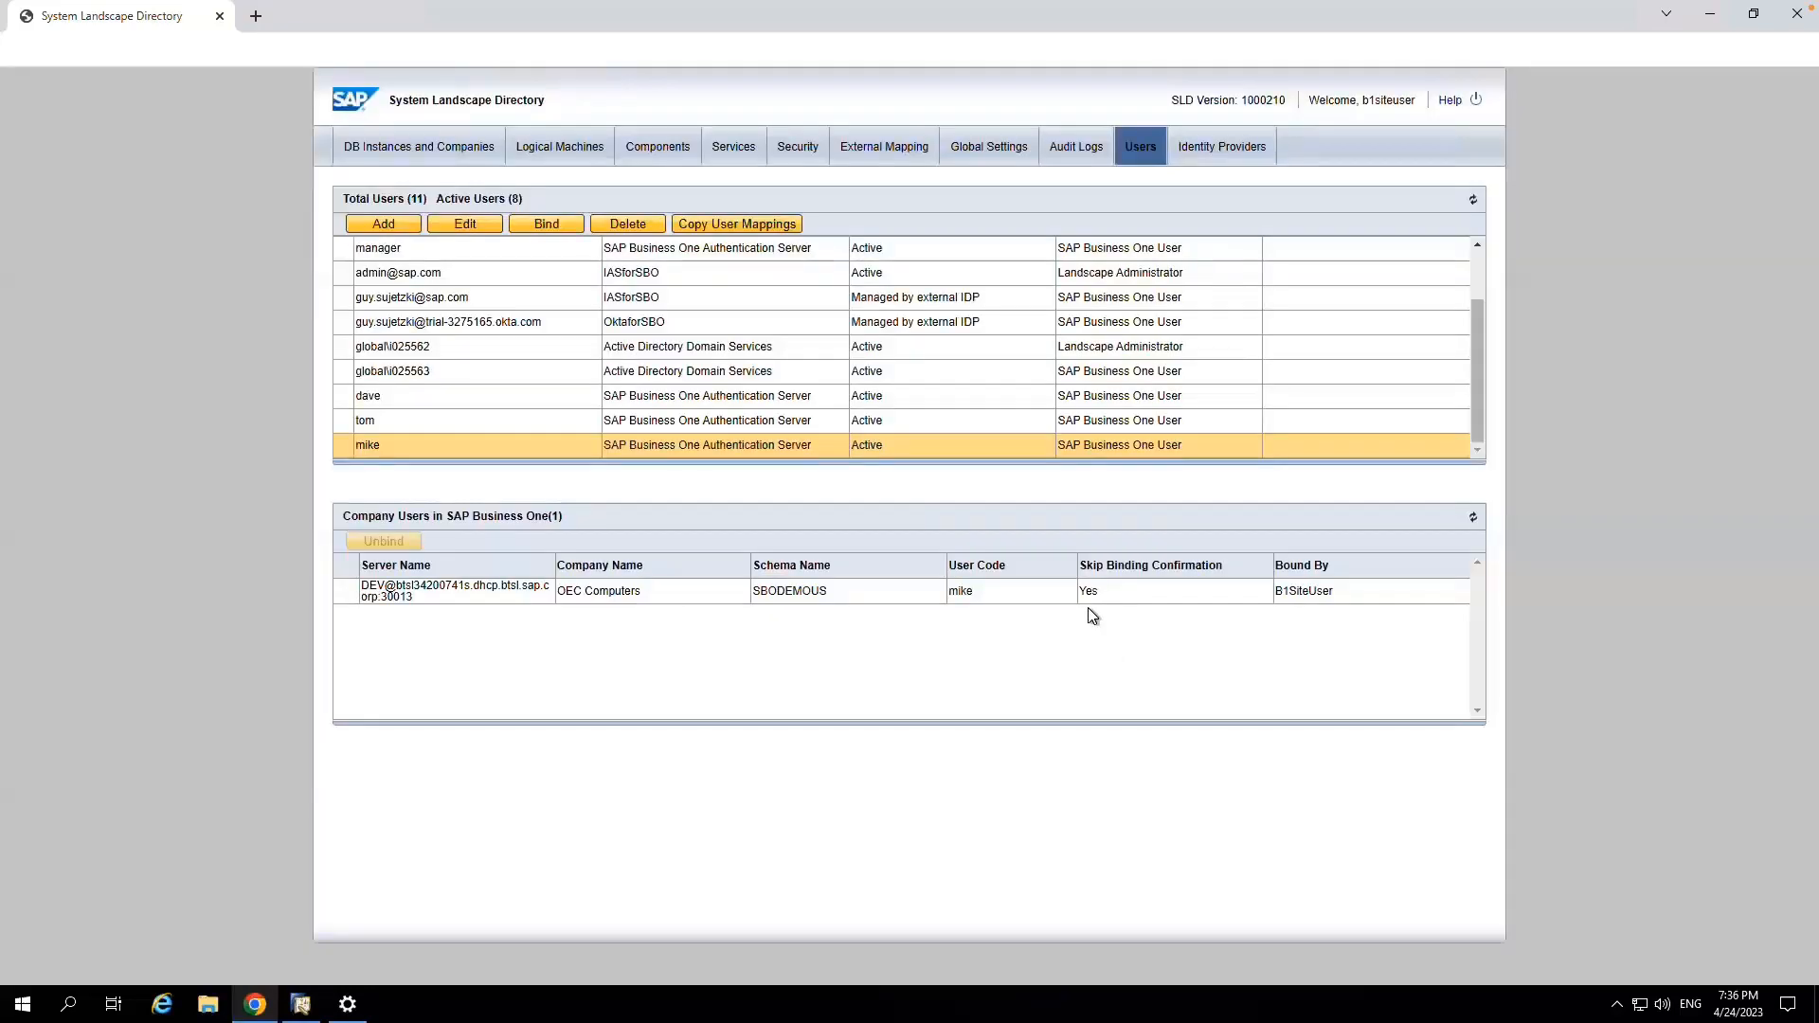
click(1089, 601)
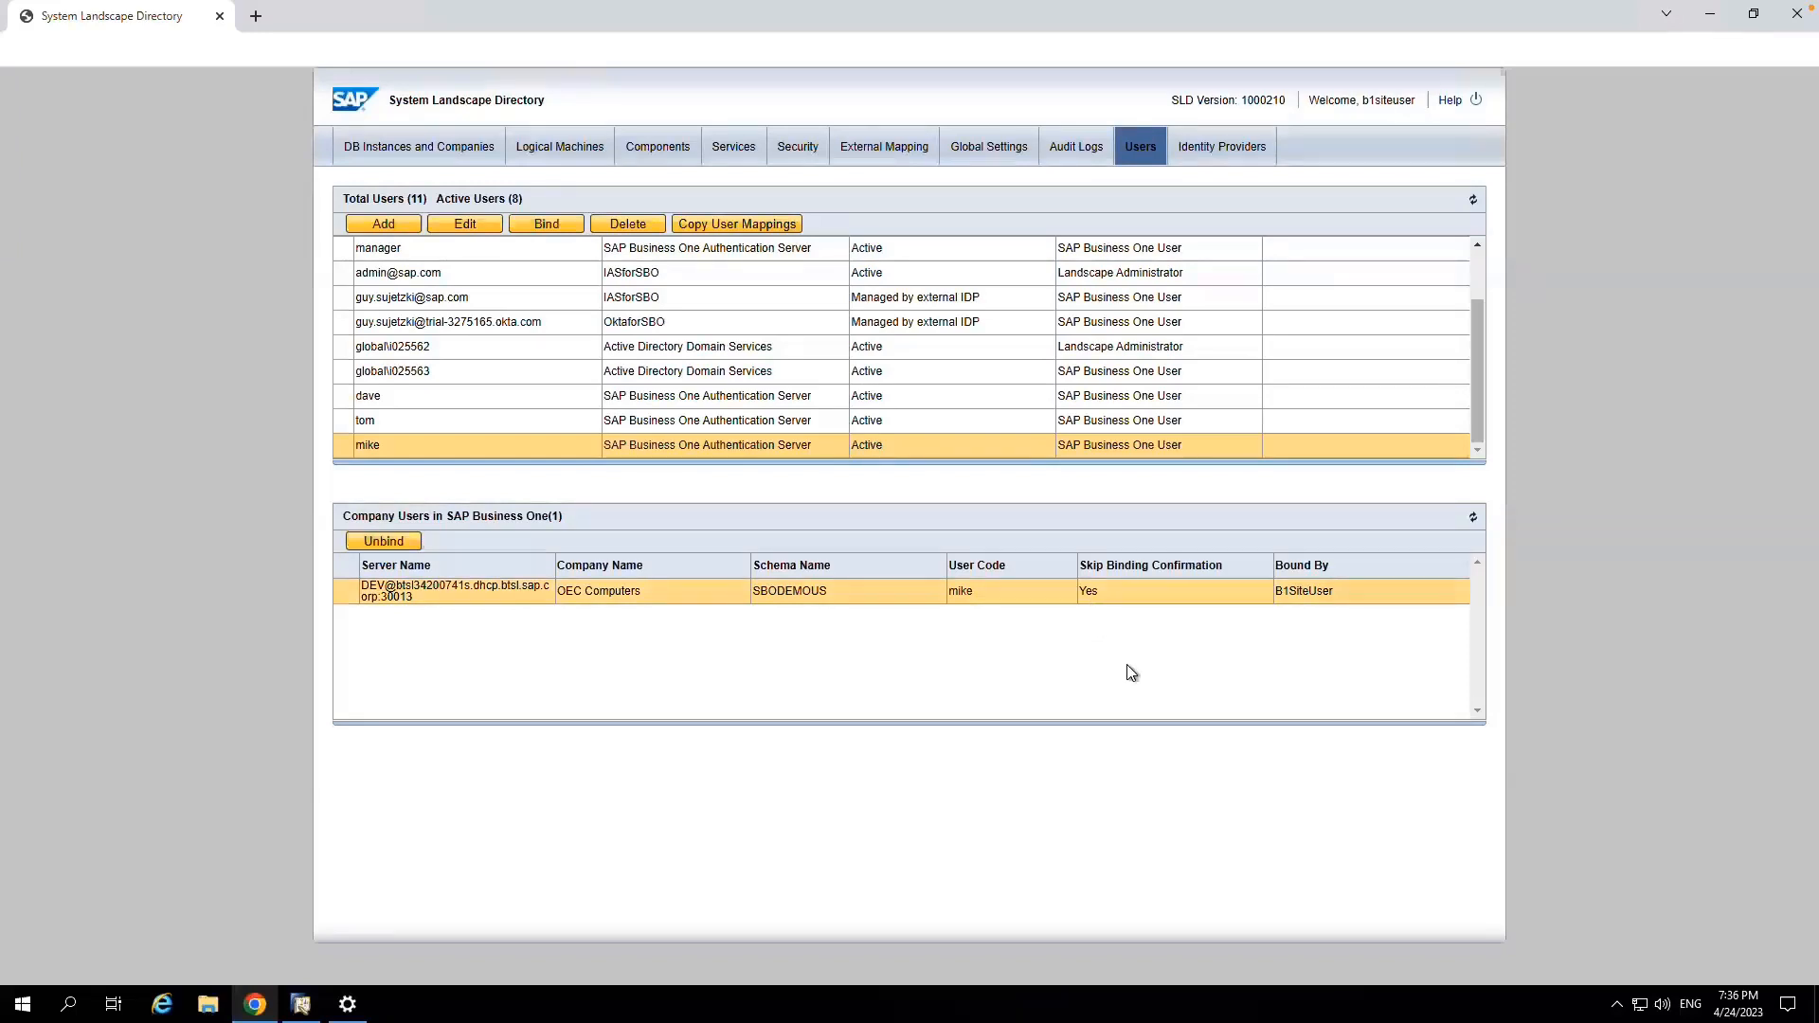
Bind the same user to all remaining companies: SBODEMOES, SBODEMOGB and SBODEMODE.
click(563, 233)
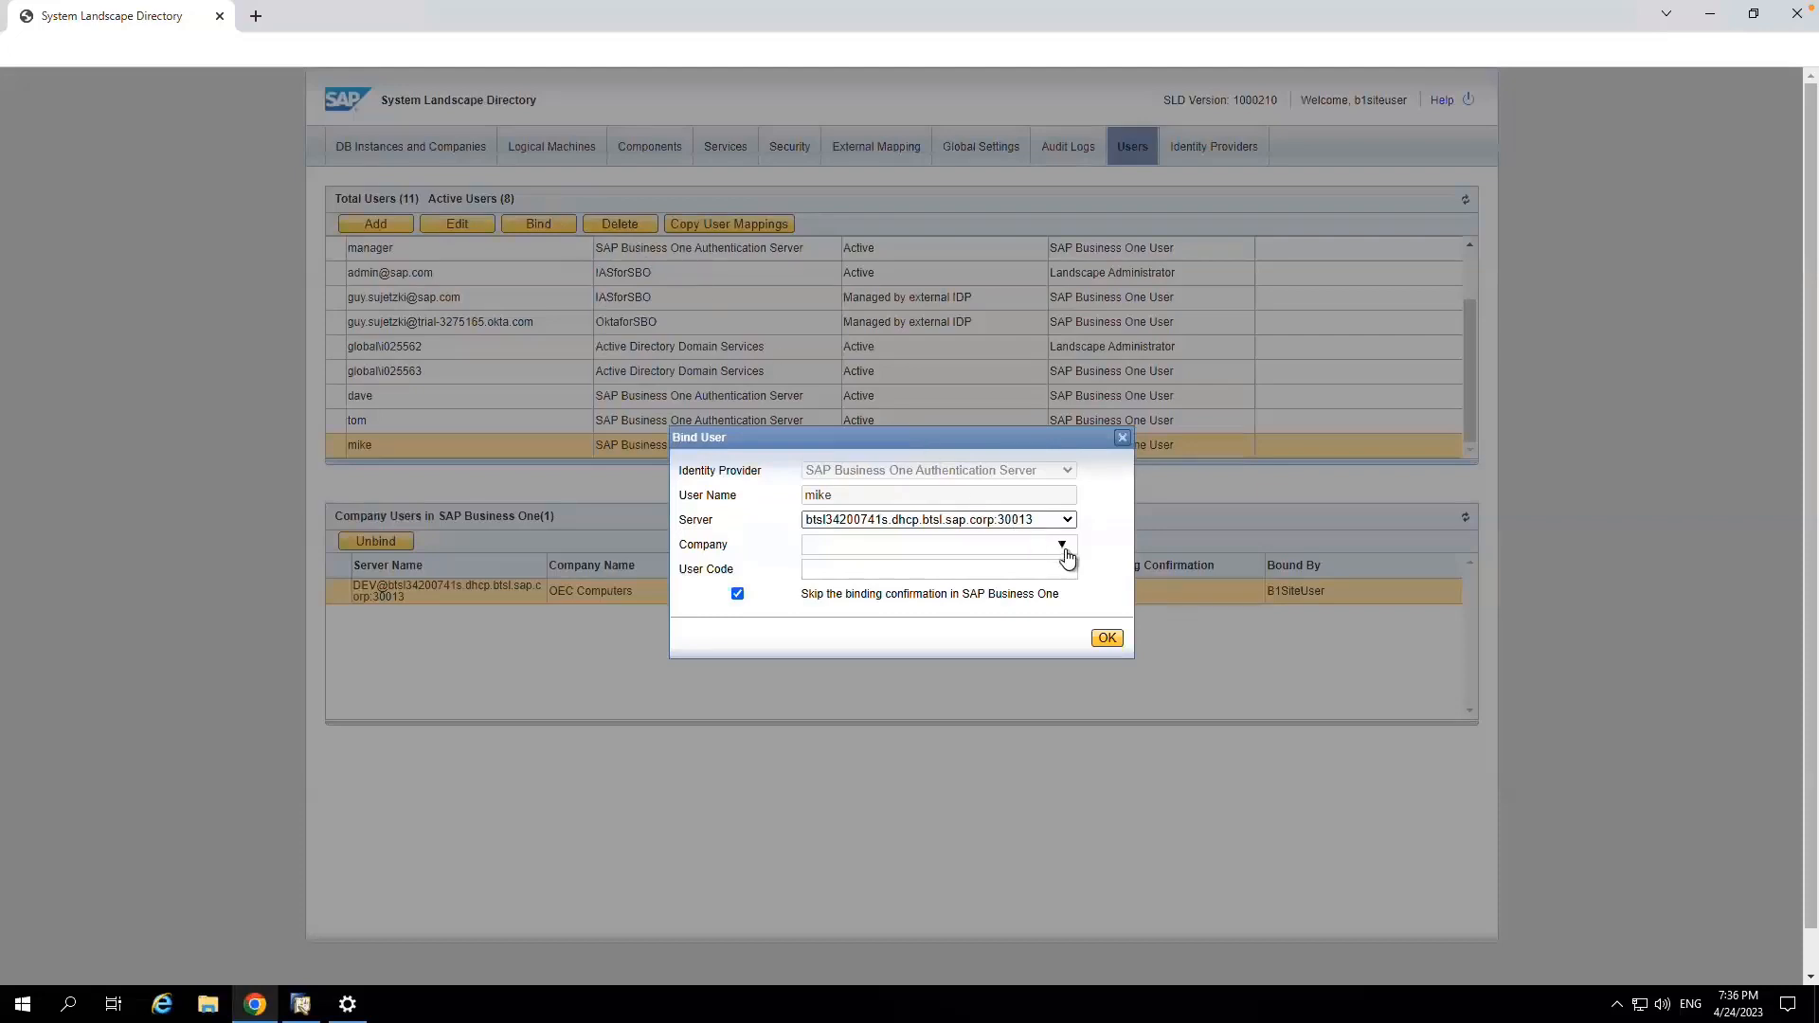
click(1061, 545)
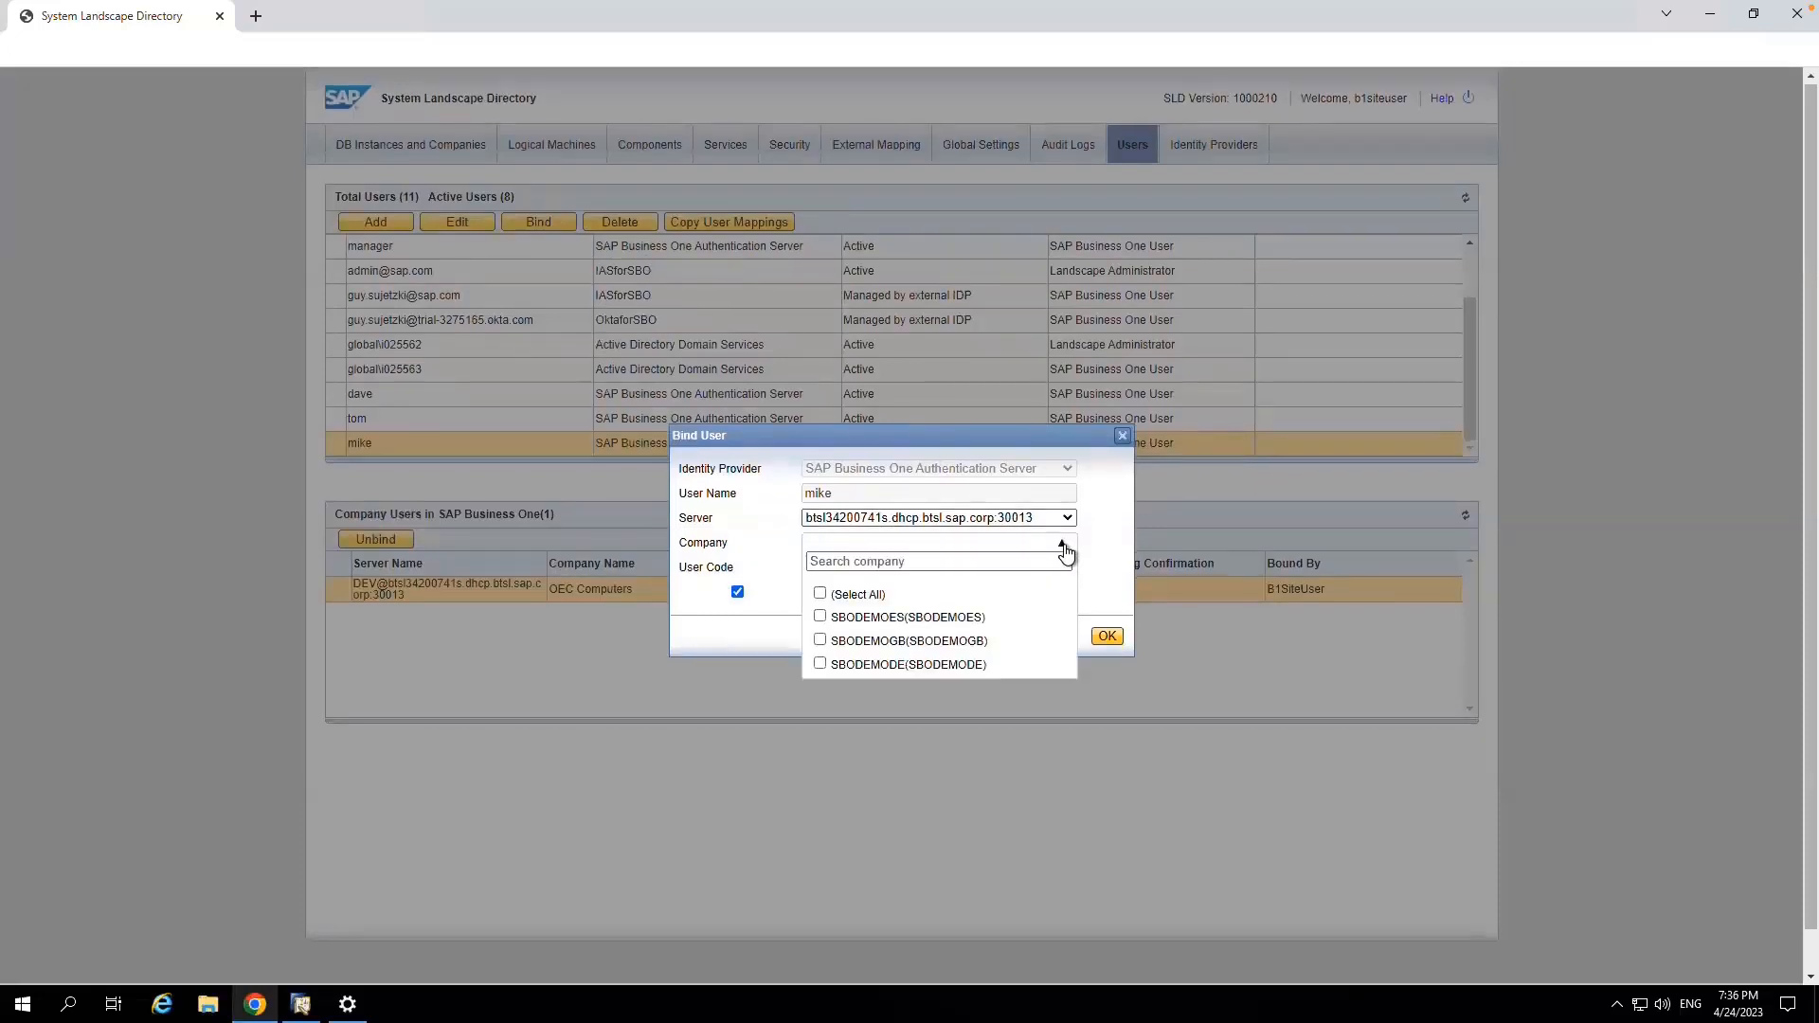
click(821, 594)
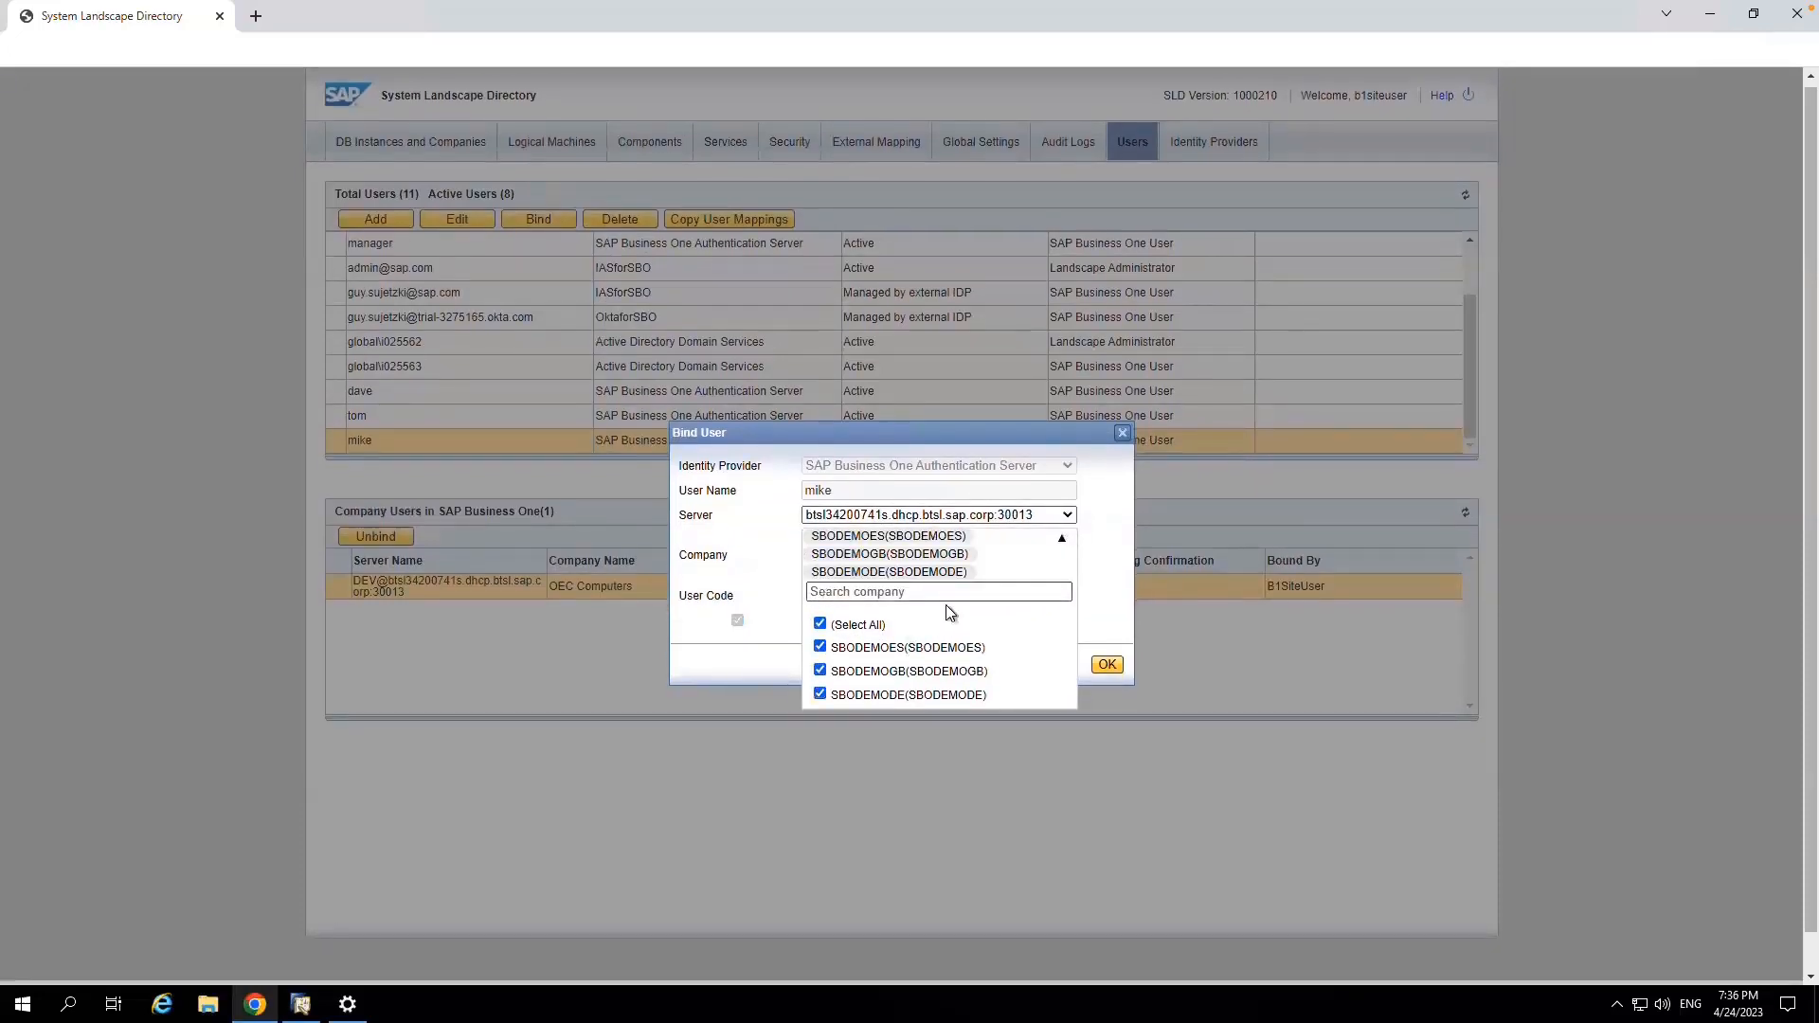
click(1125, 604)
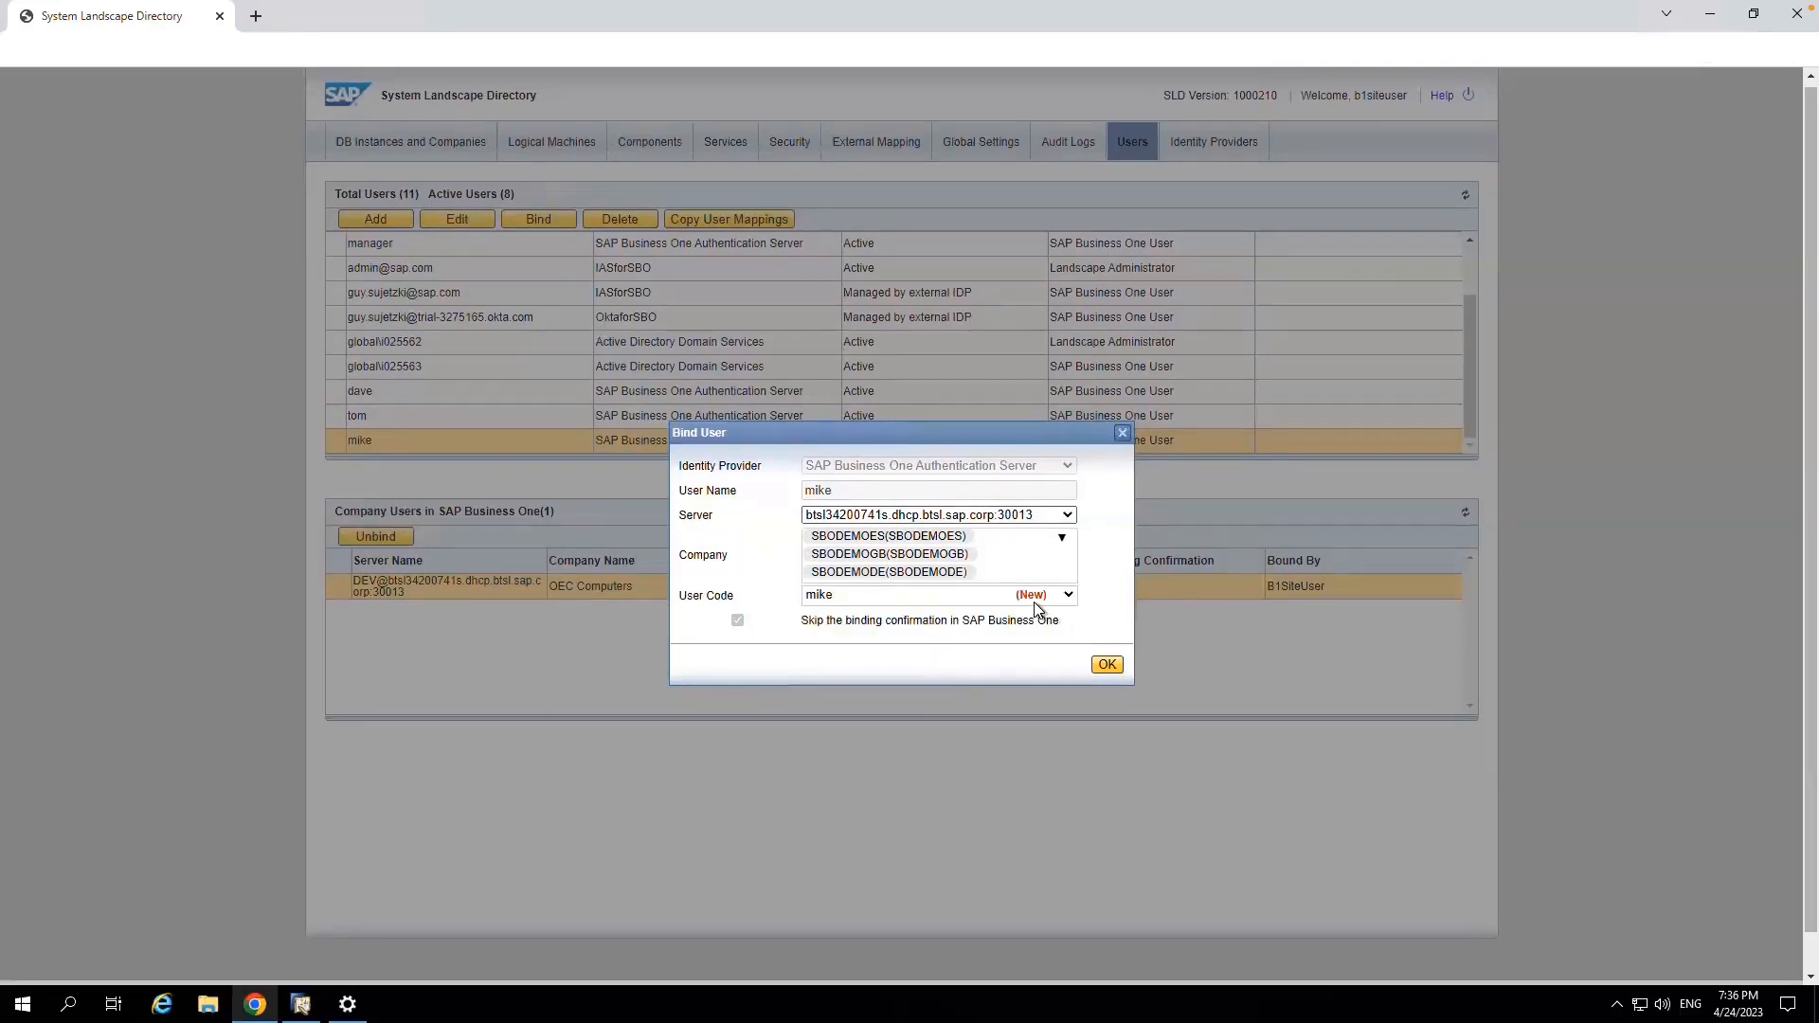
click(1106, 667)
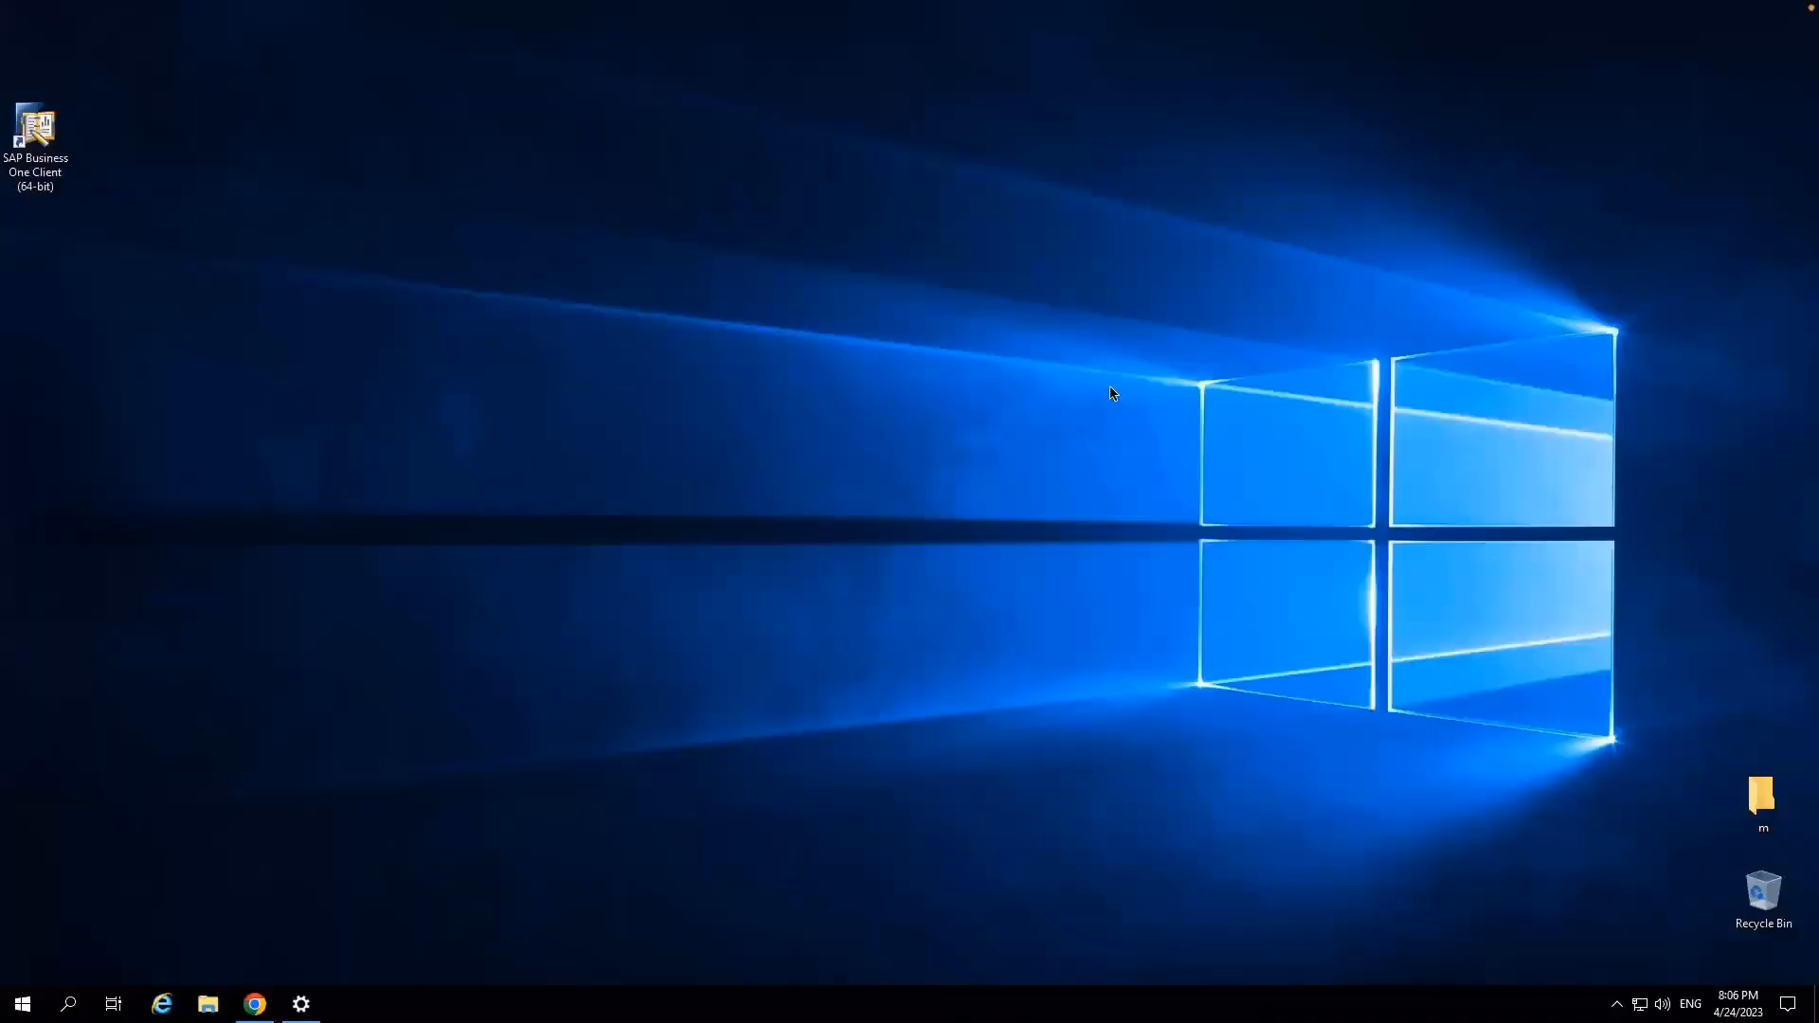
Start the SAP Business One client and log in with the new account's user name, password and one-time code.
double_click(50, 151)
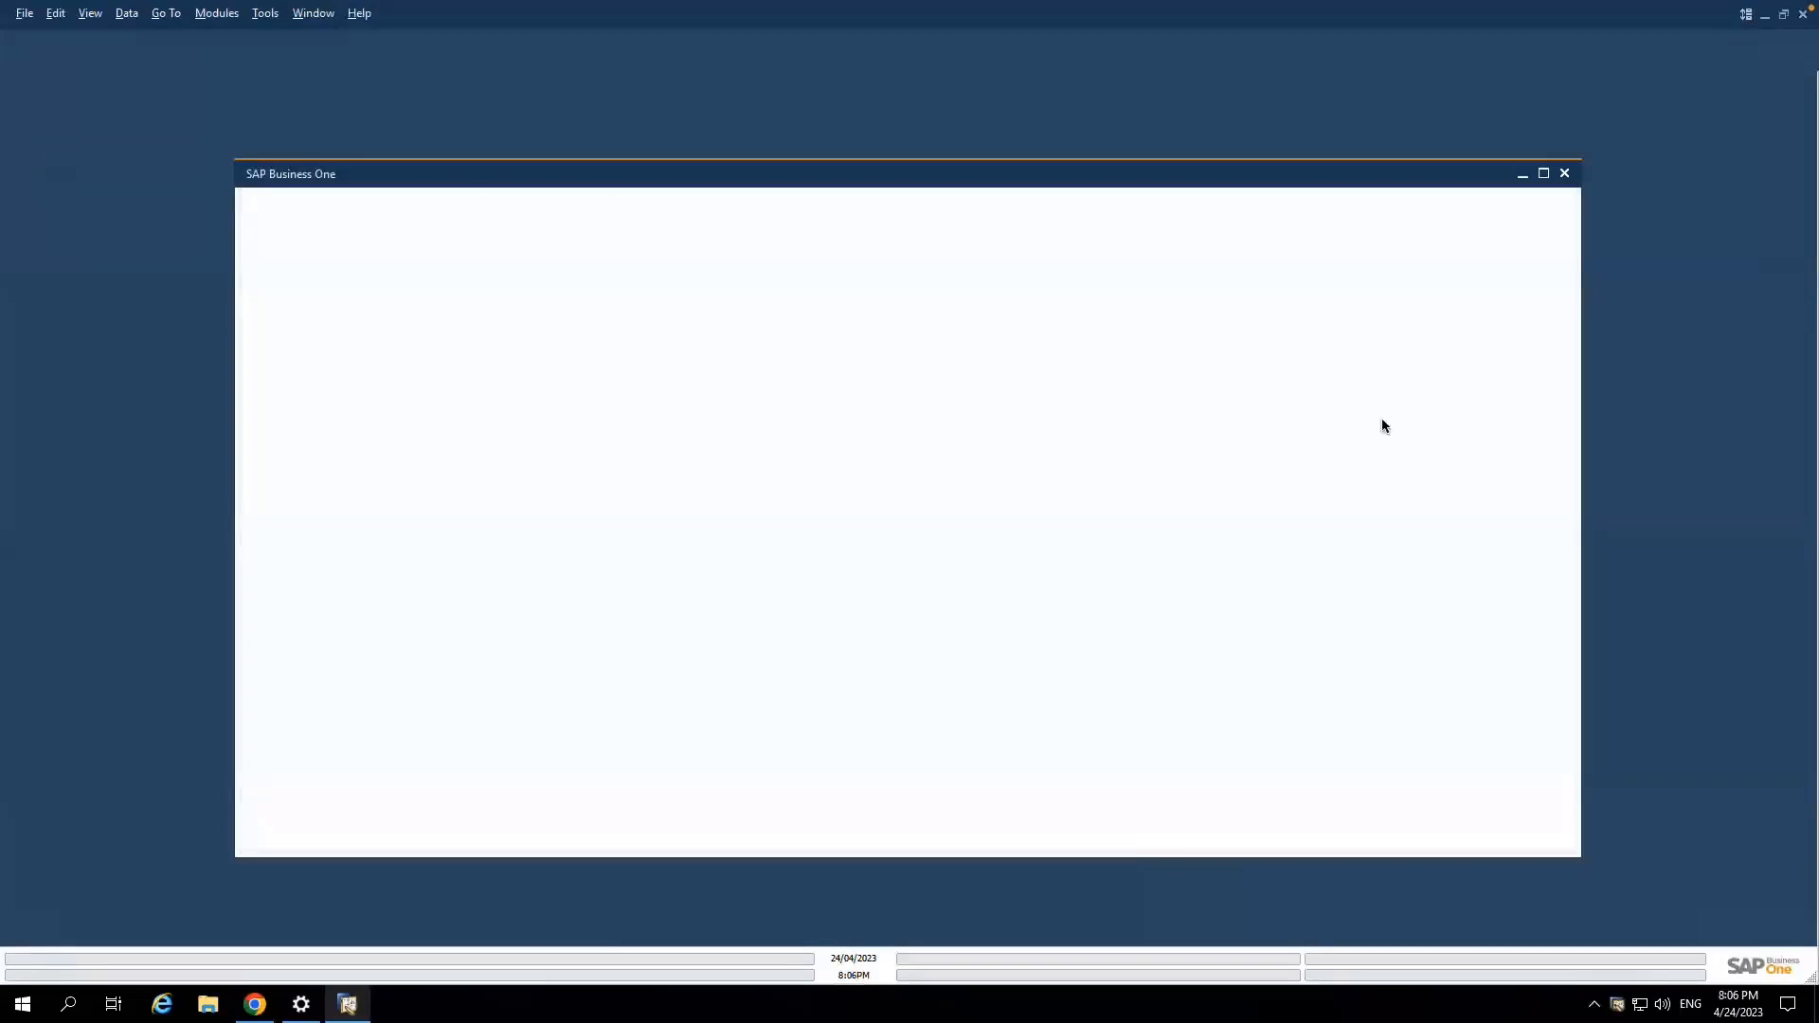
text(mike)
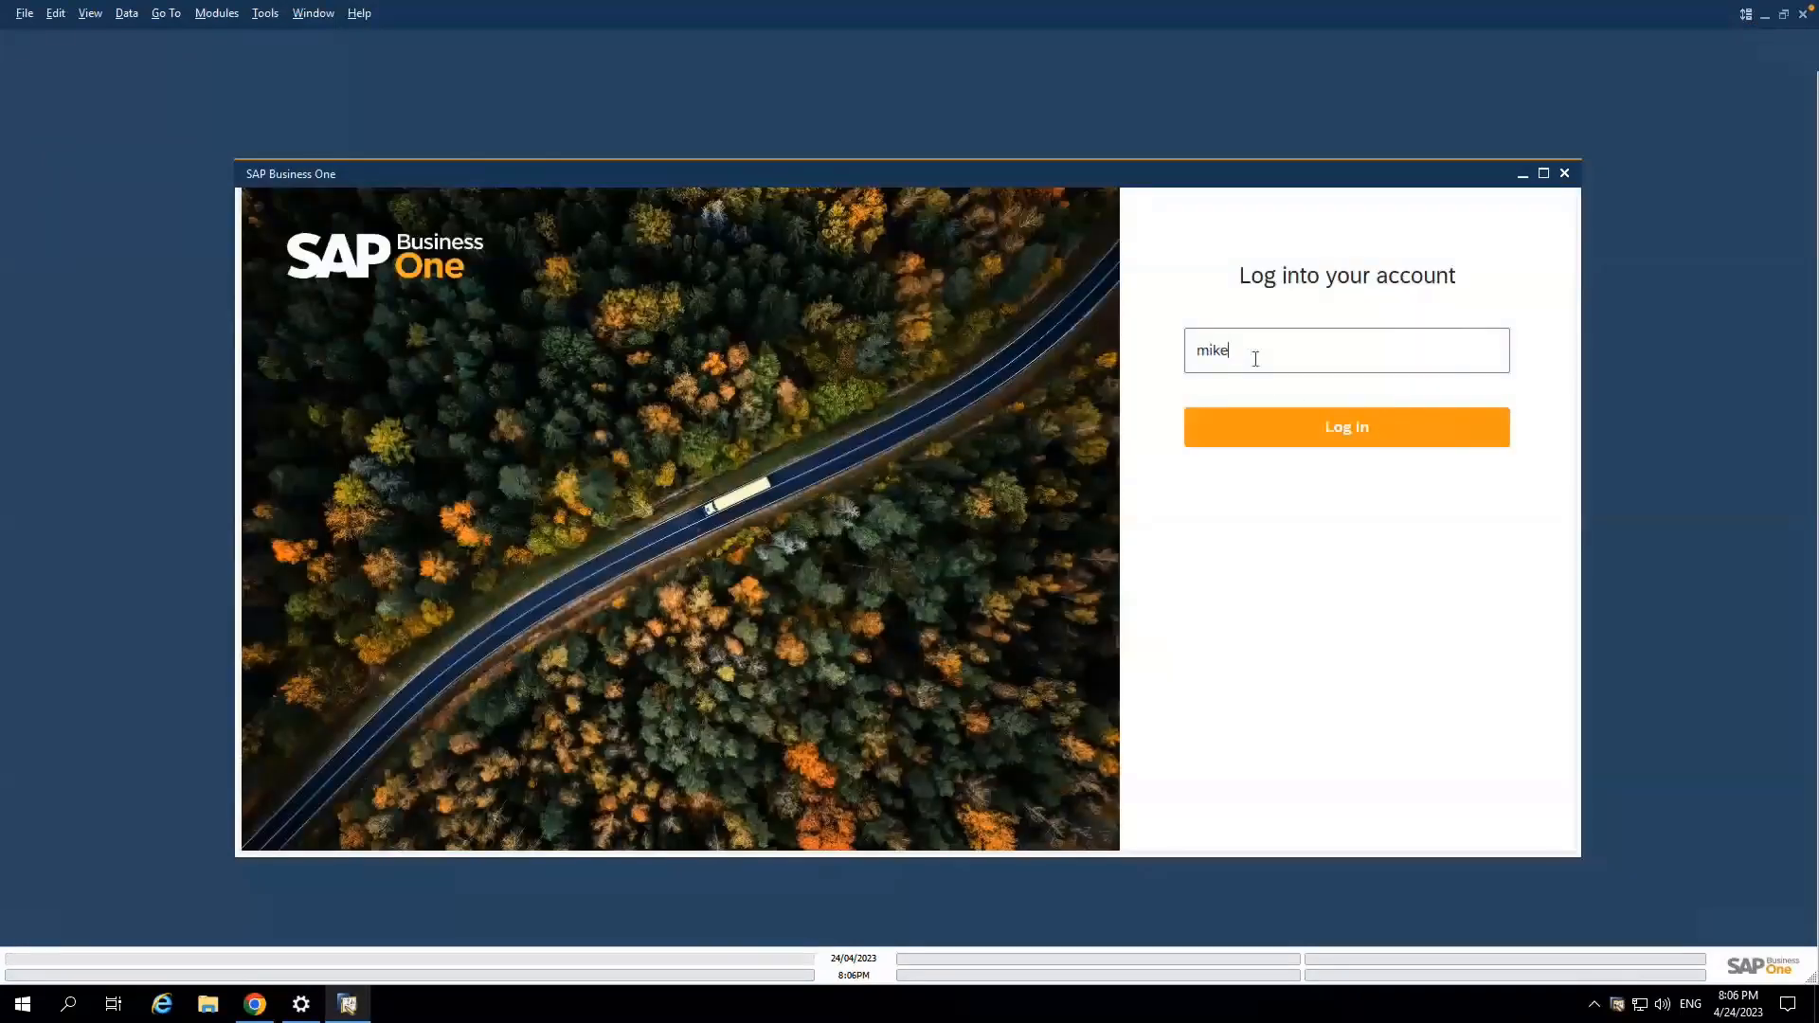
click(1281, 432)
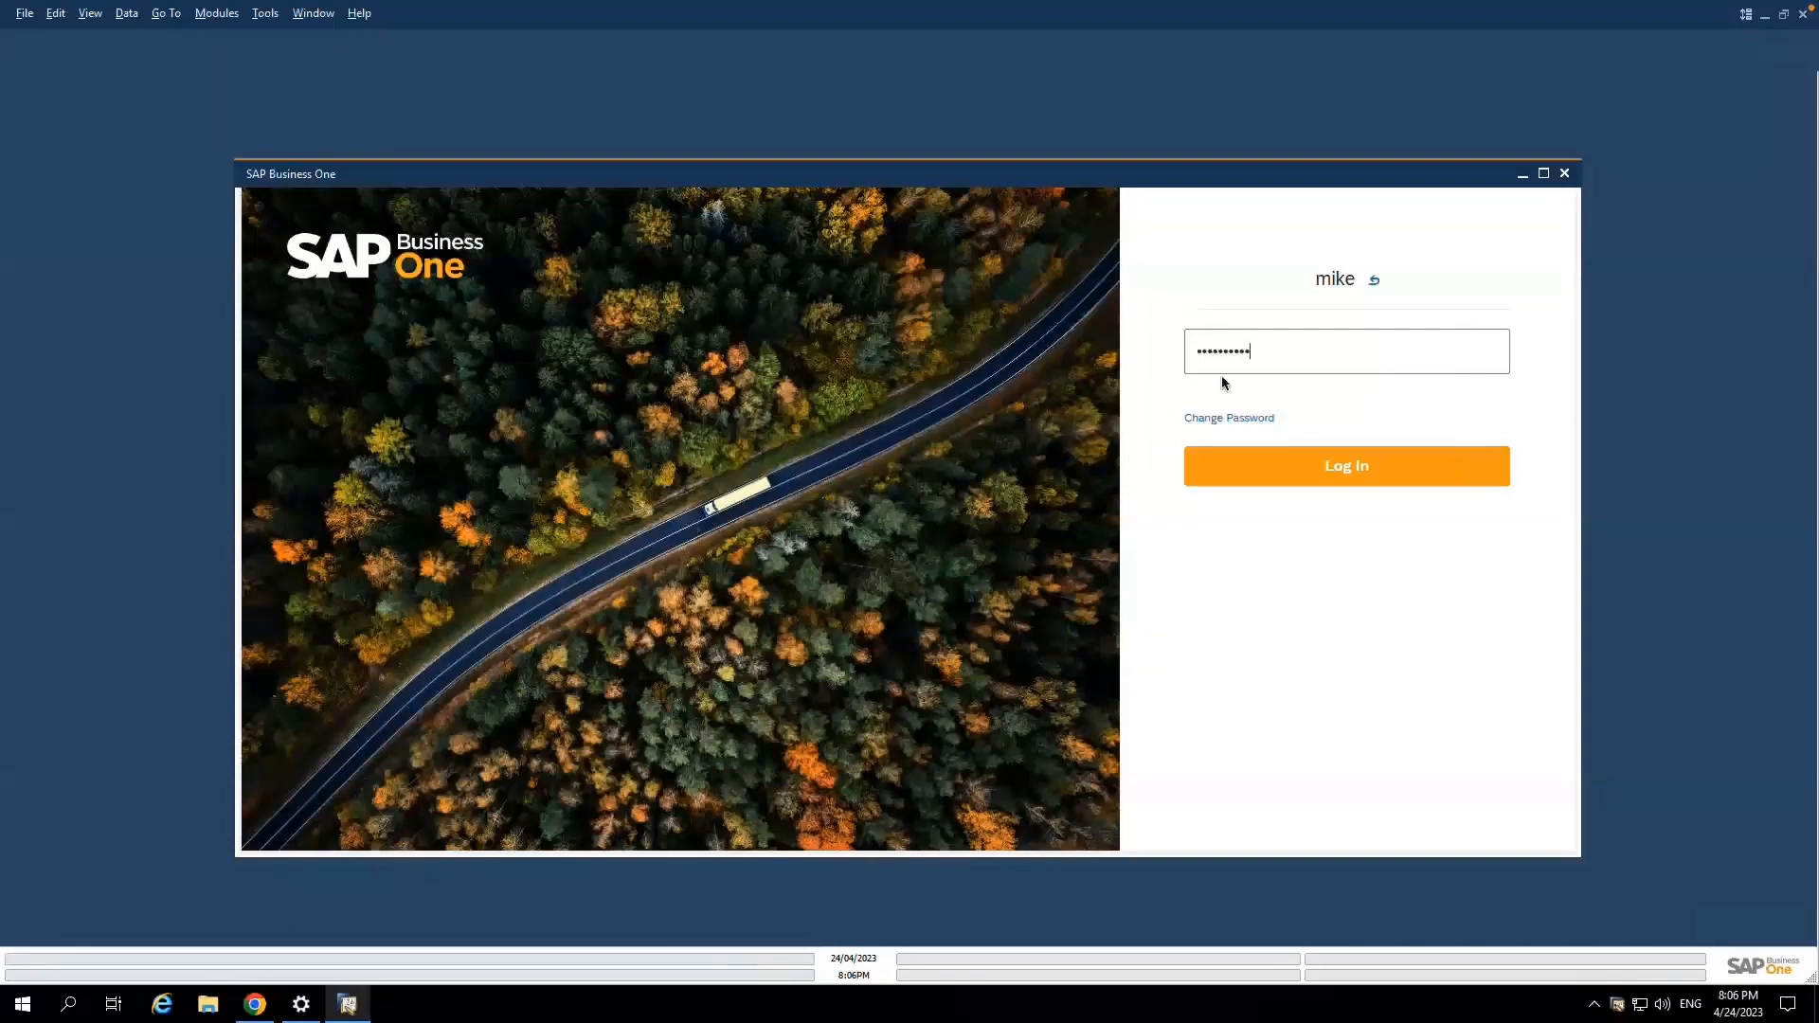
click(1261, 457)
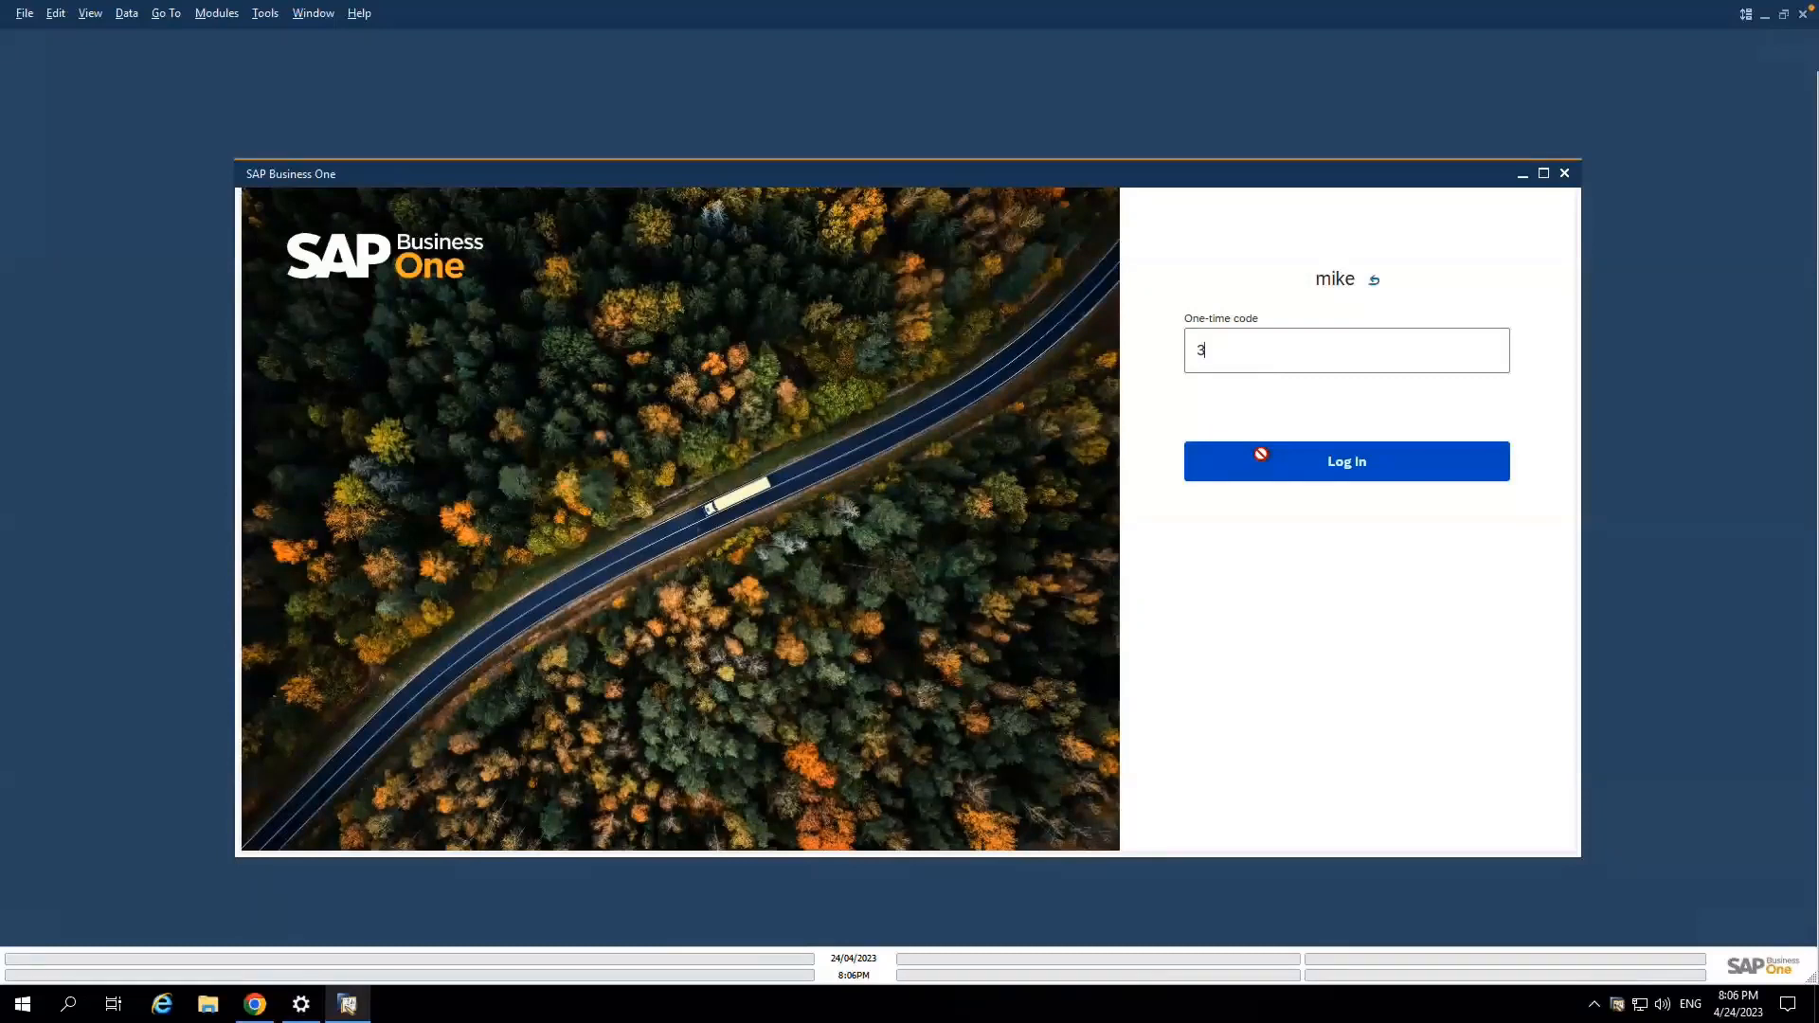
click(1265, 463)
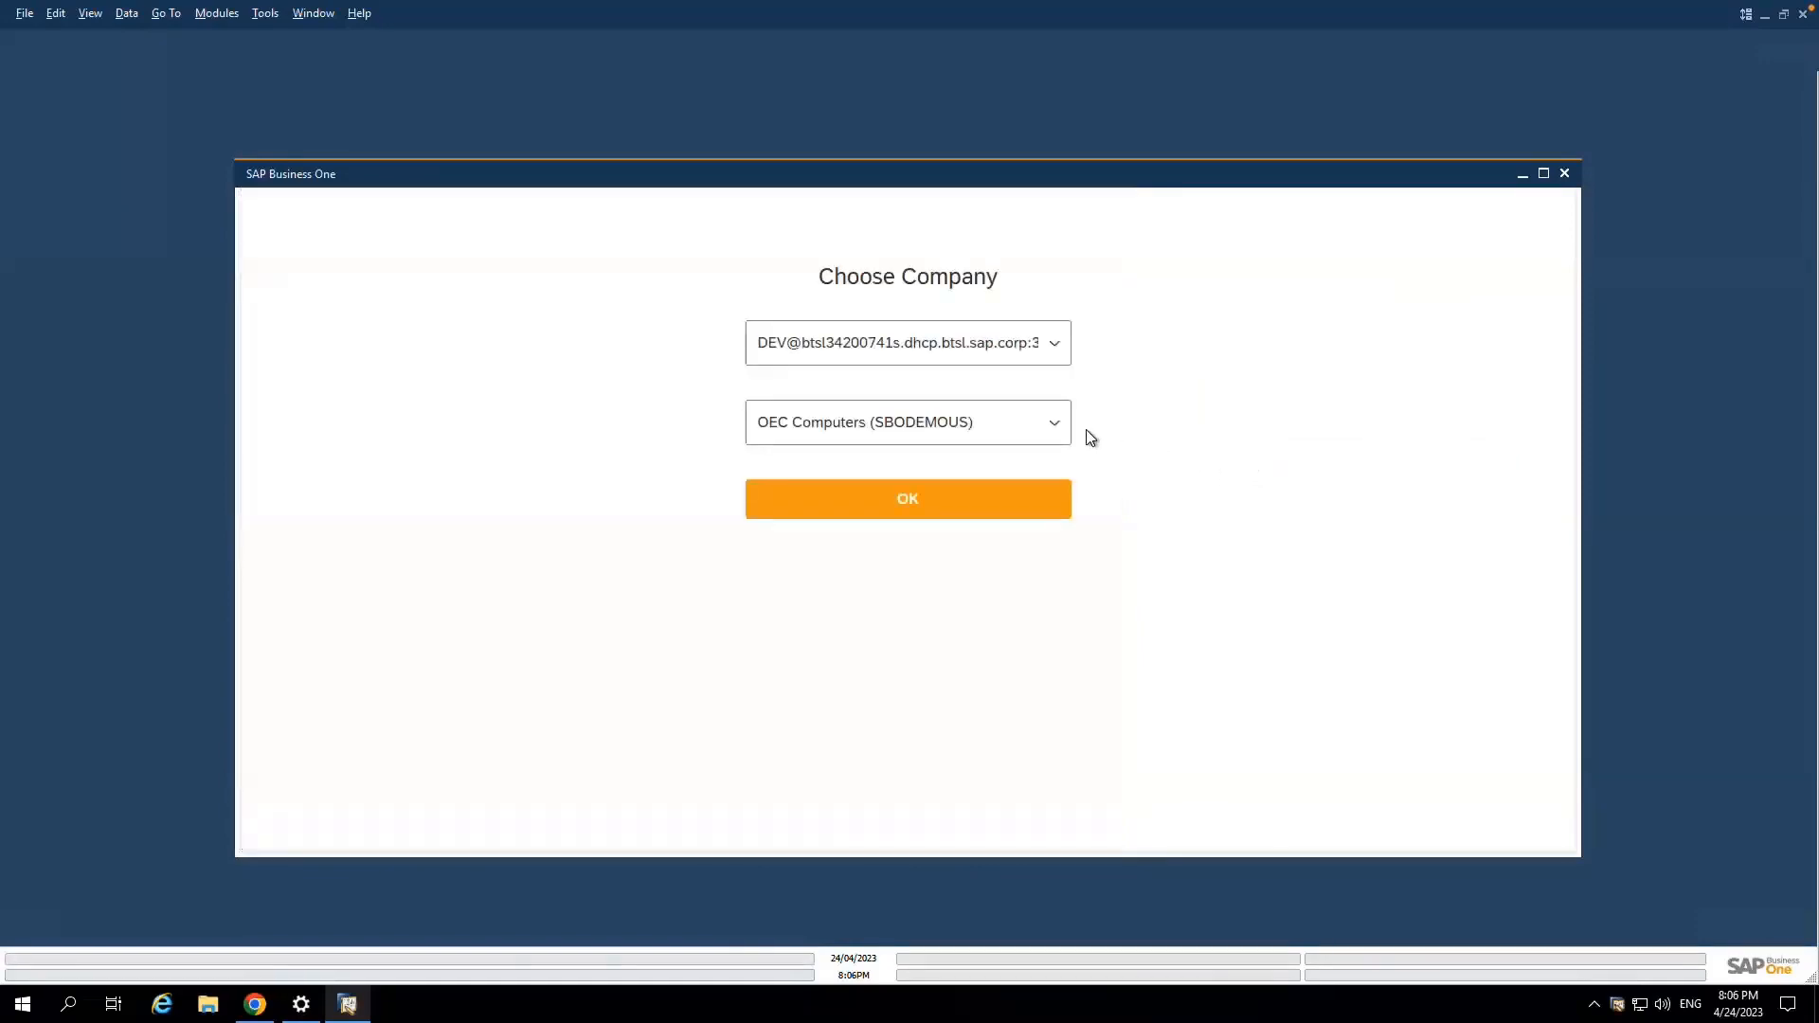
Review the companies available to the user, choose OEC Computers (SBODEMOUS) and confirm the choice.
click(1054, 426)
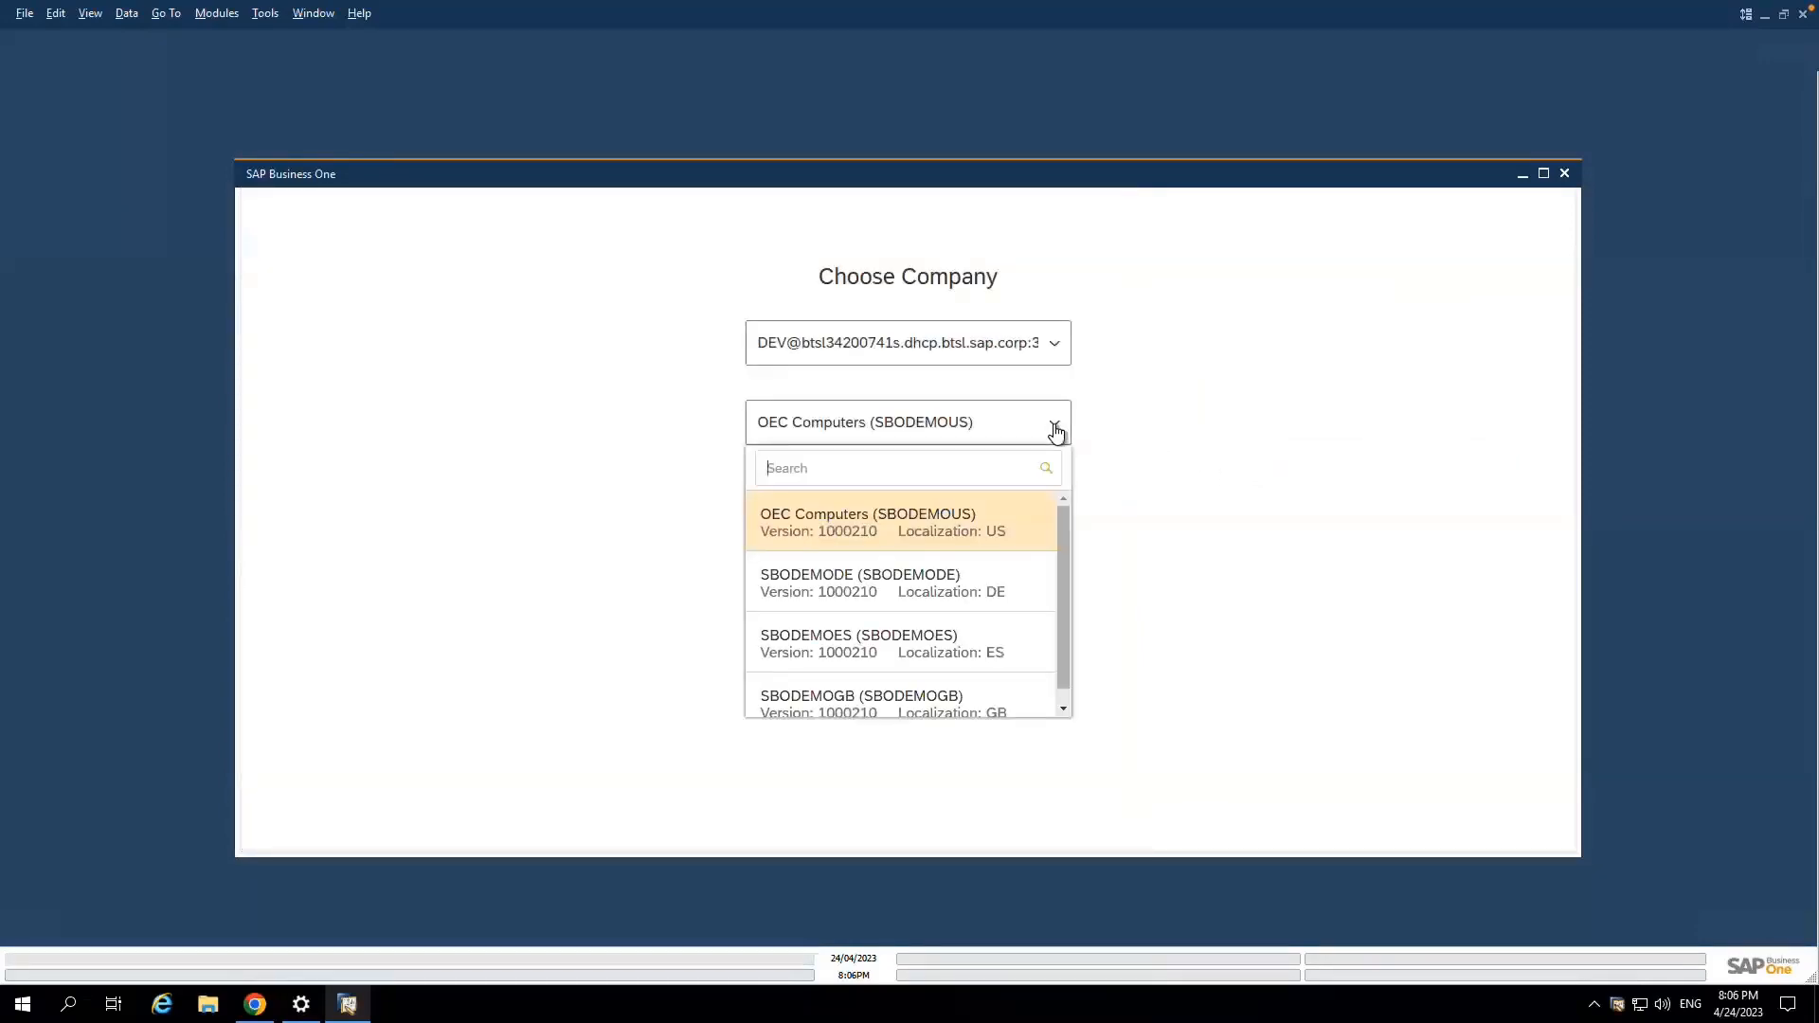
mouse_move(1060, 518)
mouse_down()
mouse_move(1060, 542)
mouse_move(1065, 510)
mouse_up()
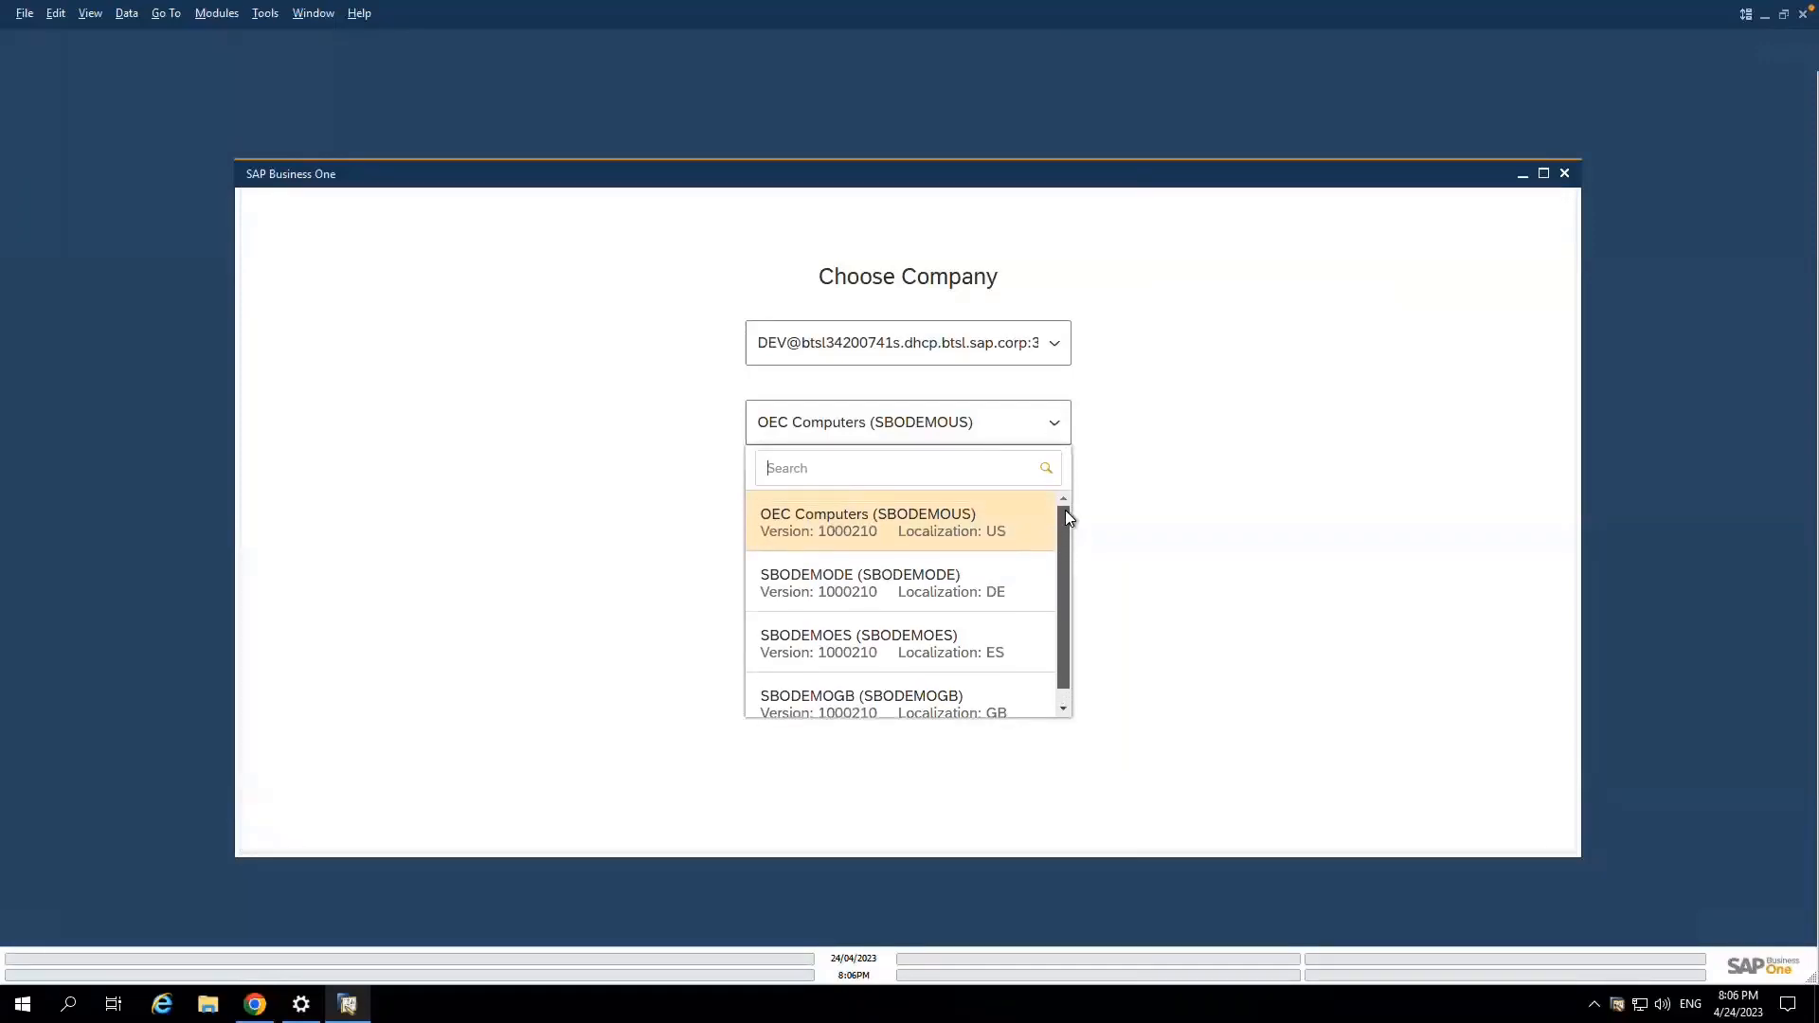
click(1019, 527)
click(980, 513)
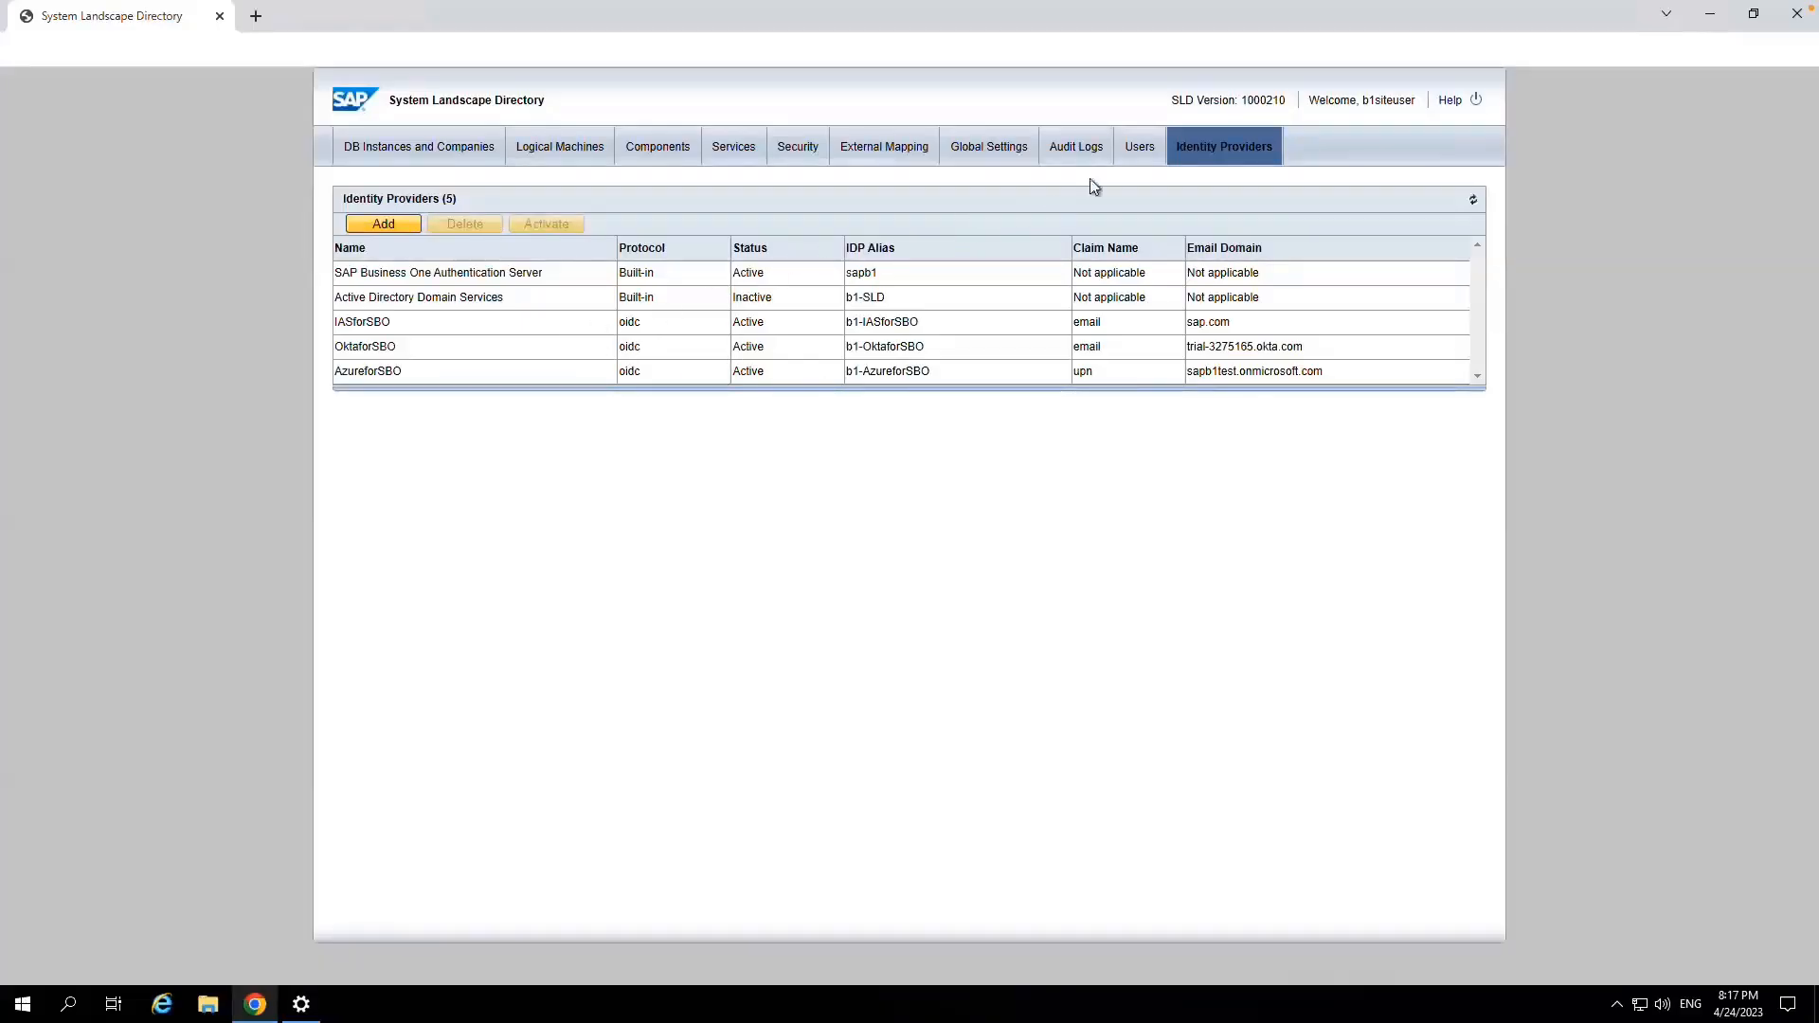
In the System Landscape Directory, add a user with identity provider IASforSBO, entering the person's e-mail address as the user name.
click(1137, 150)
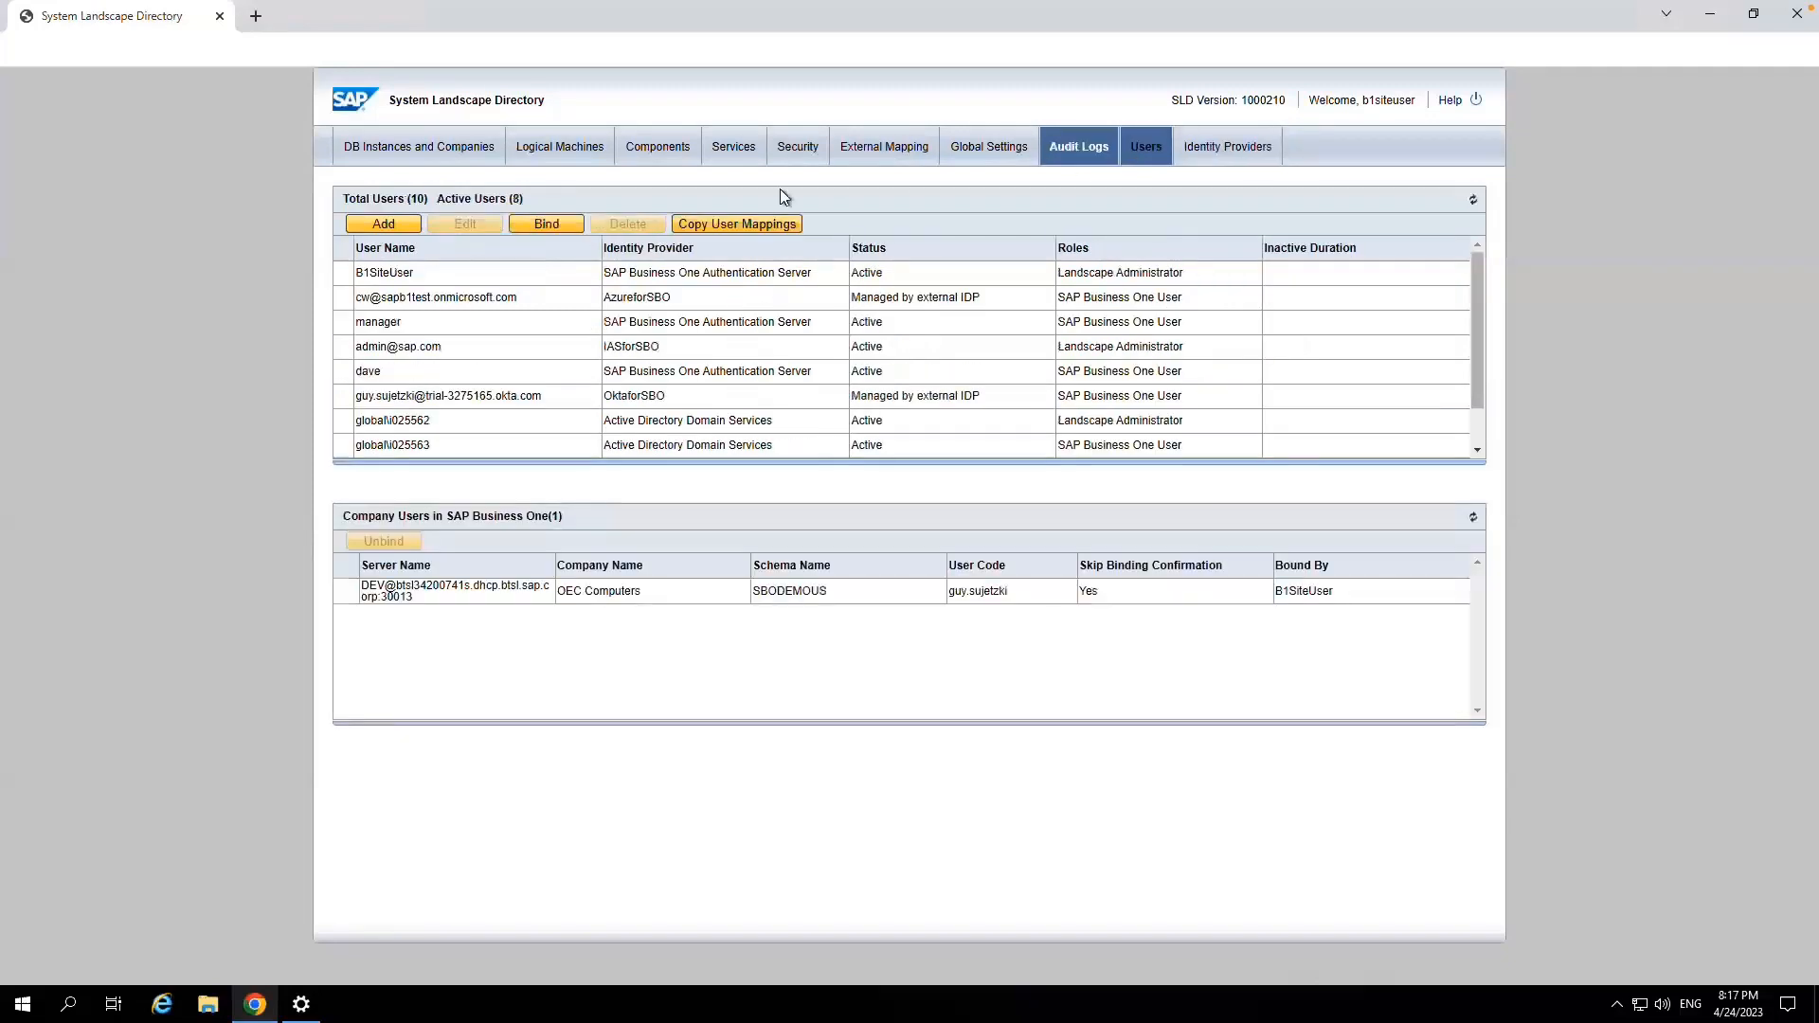
click(396, 223)
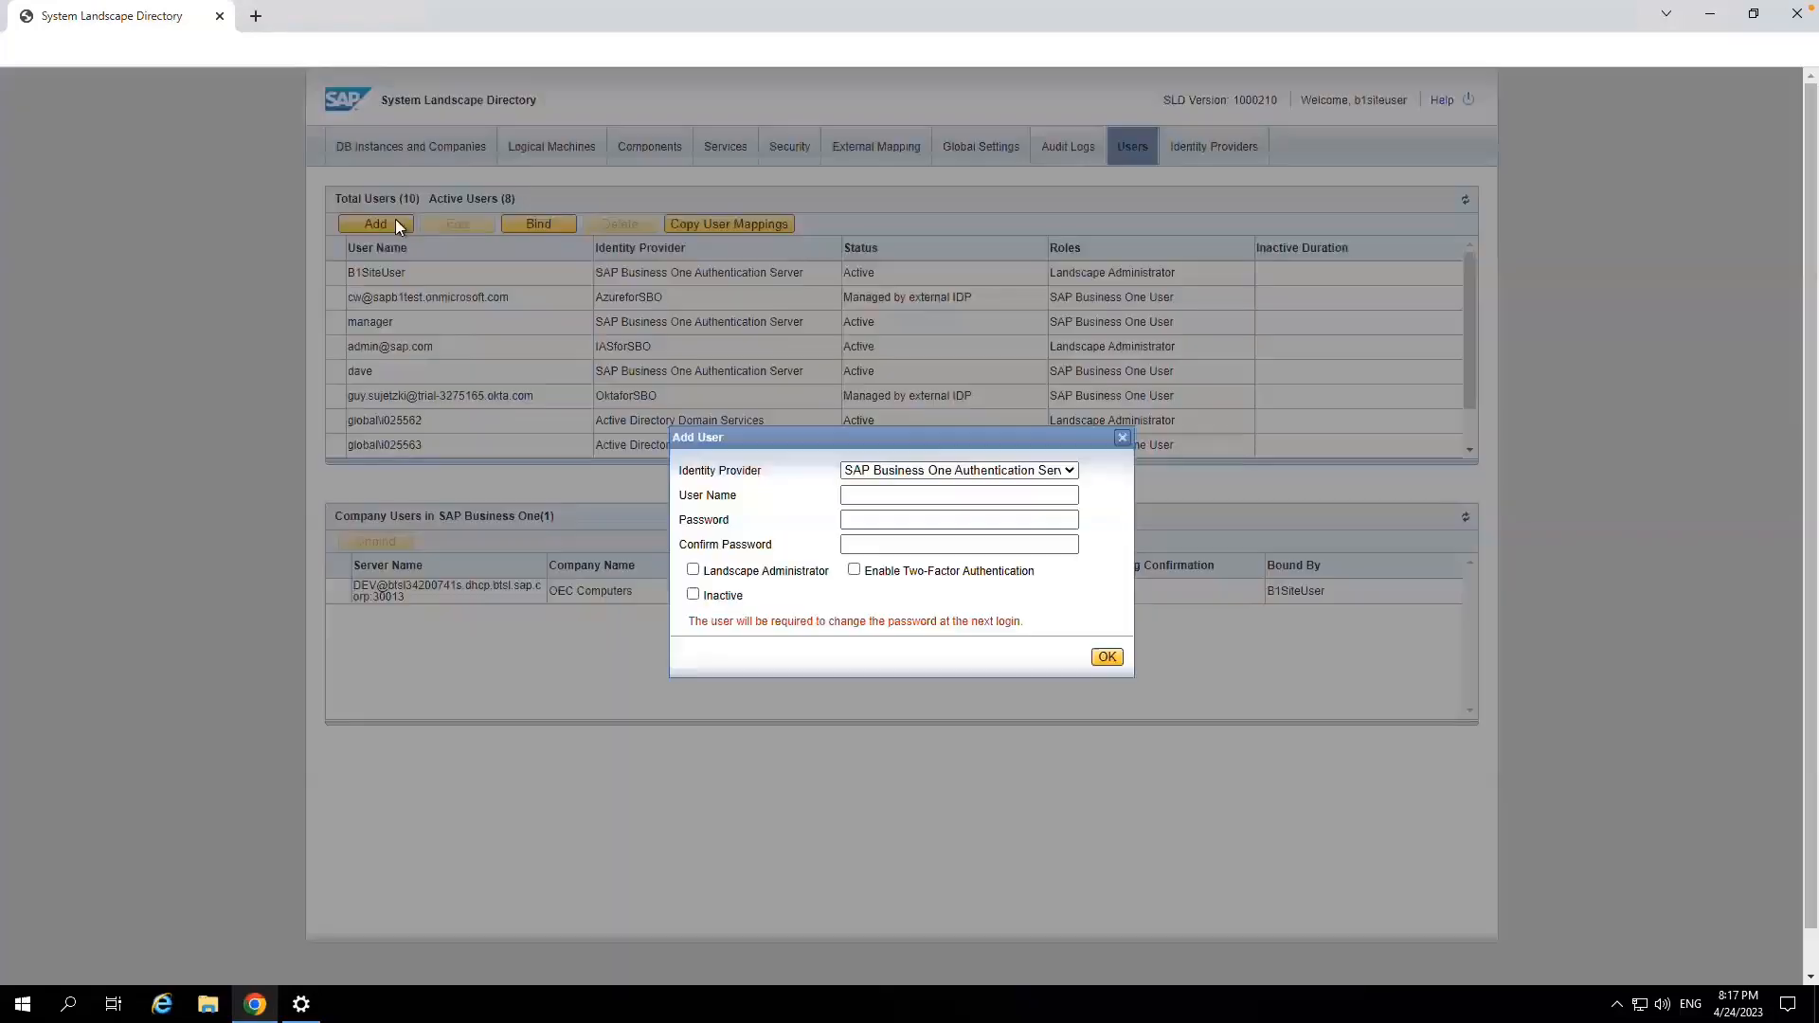
click(1012, 470)
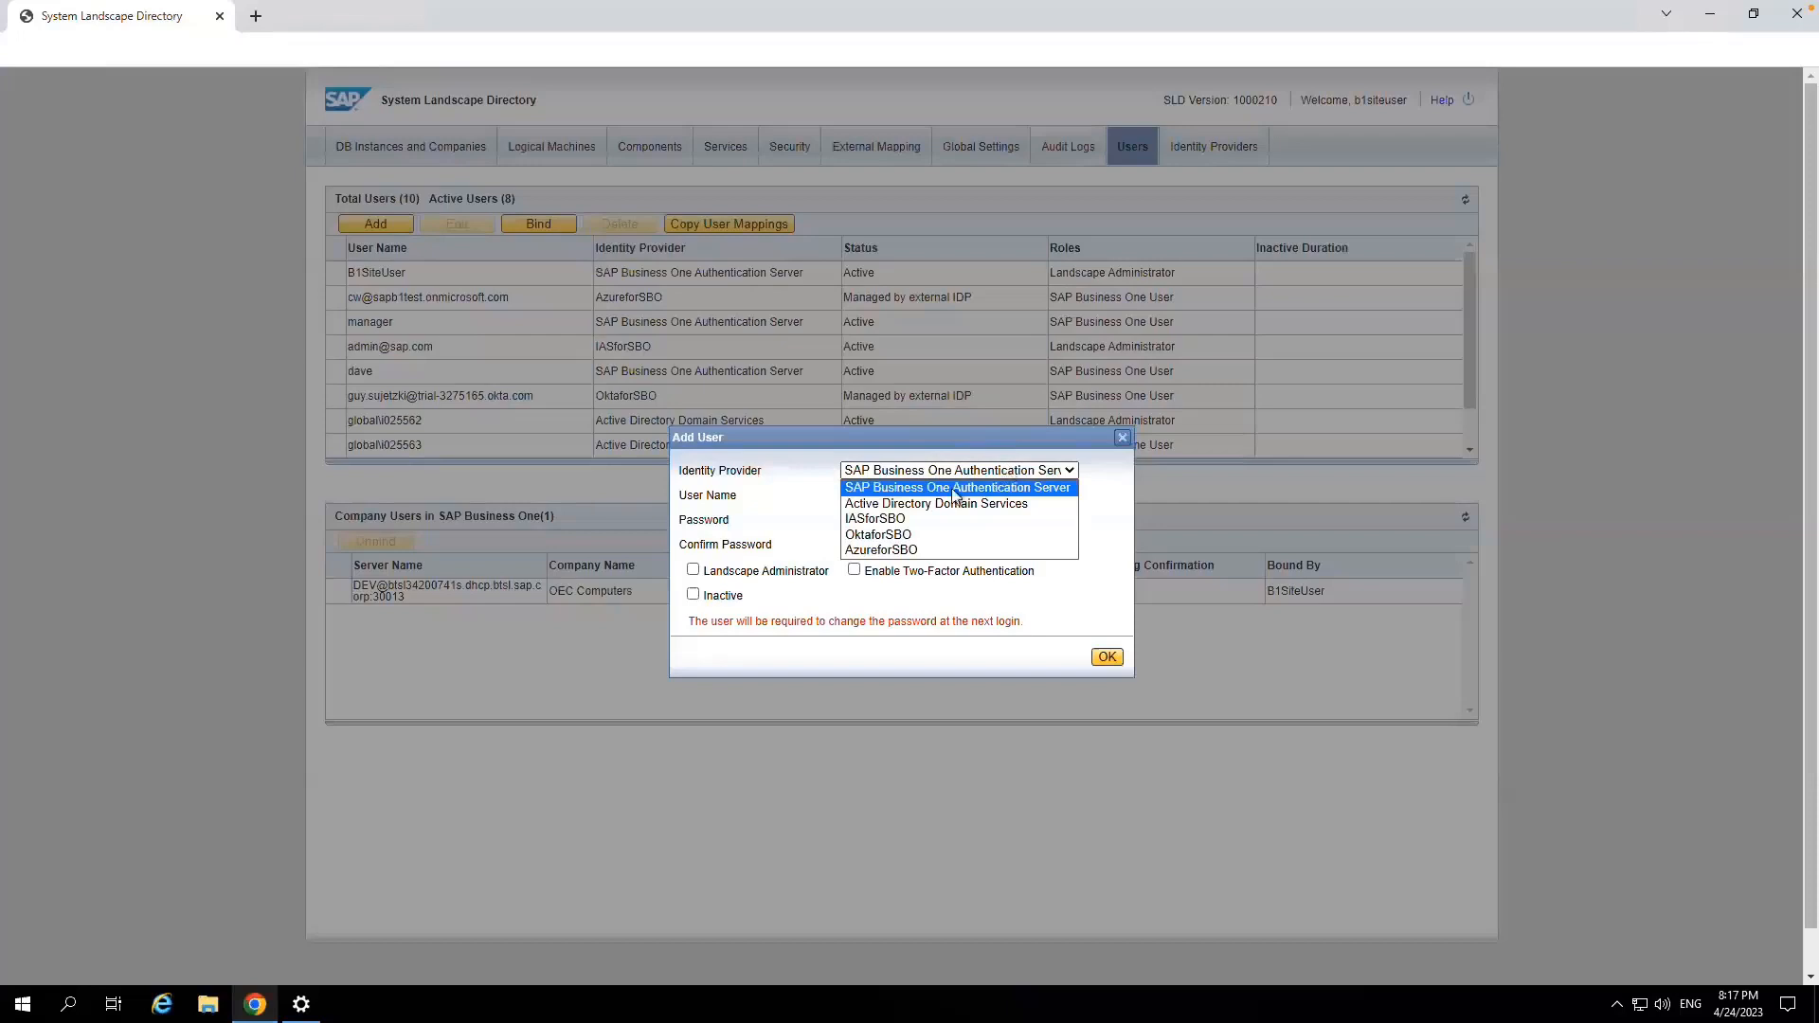
click(906, 520)
click(881, 494)
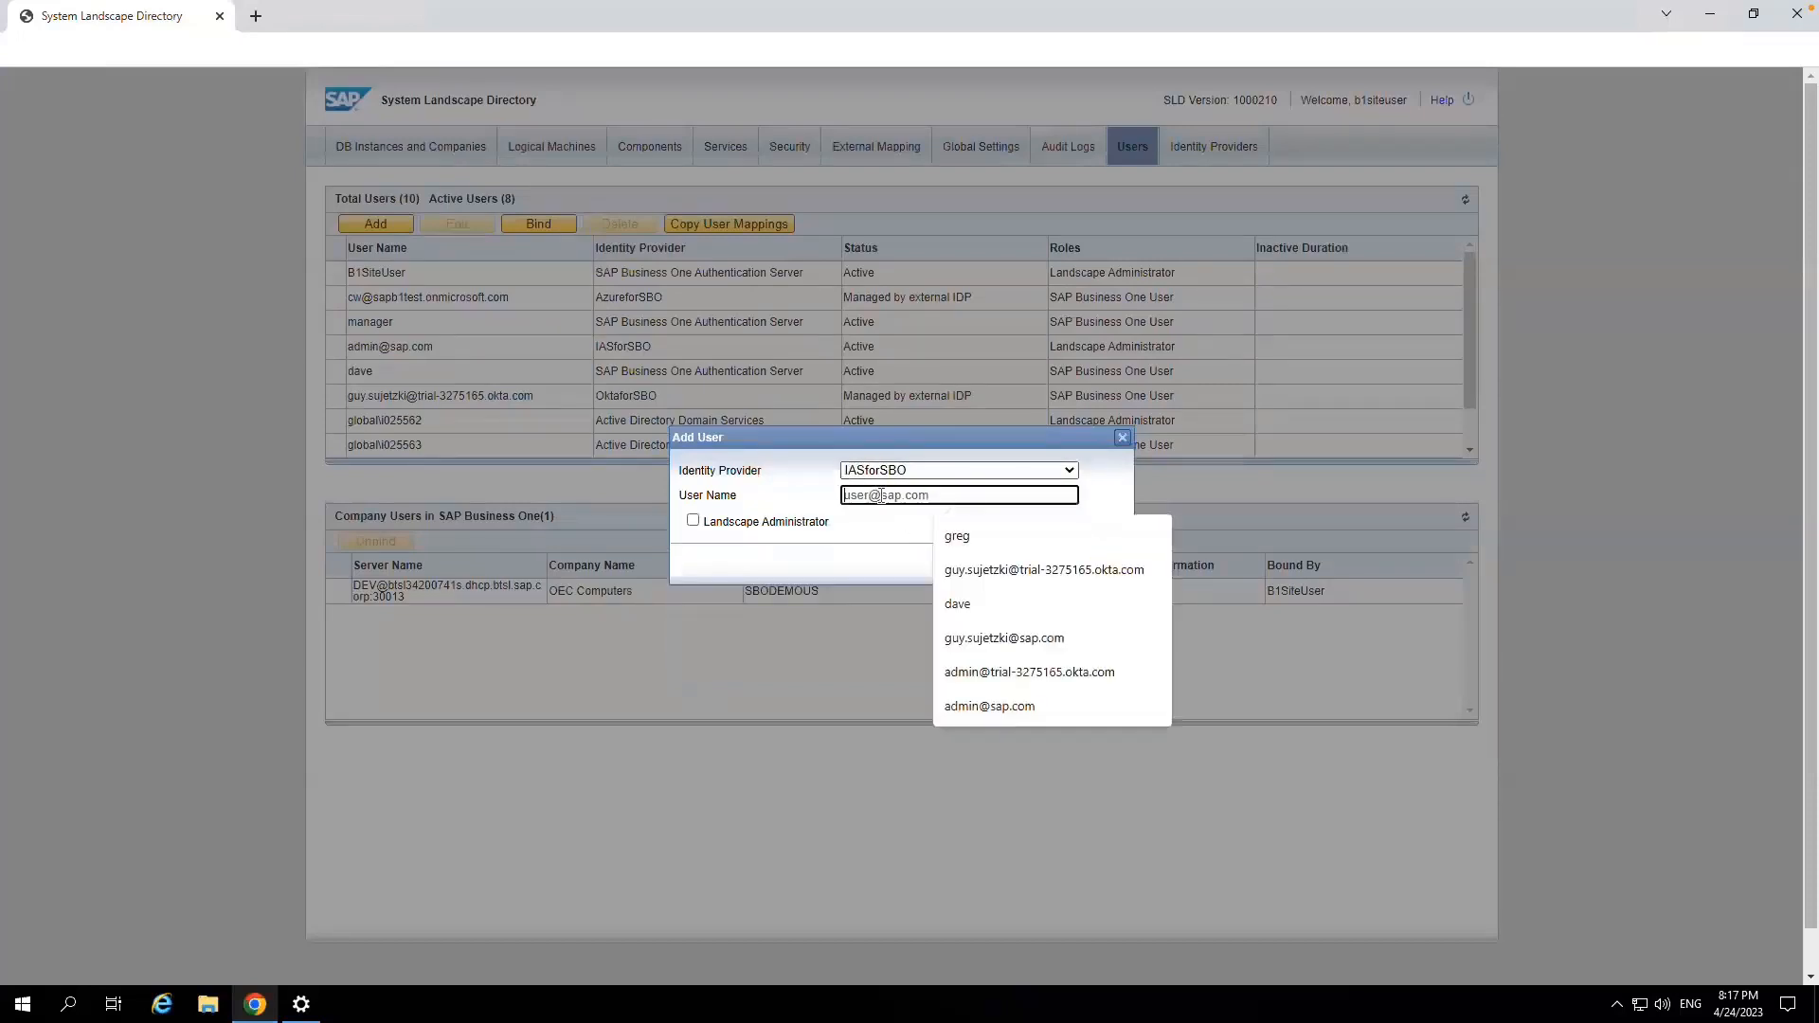
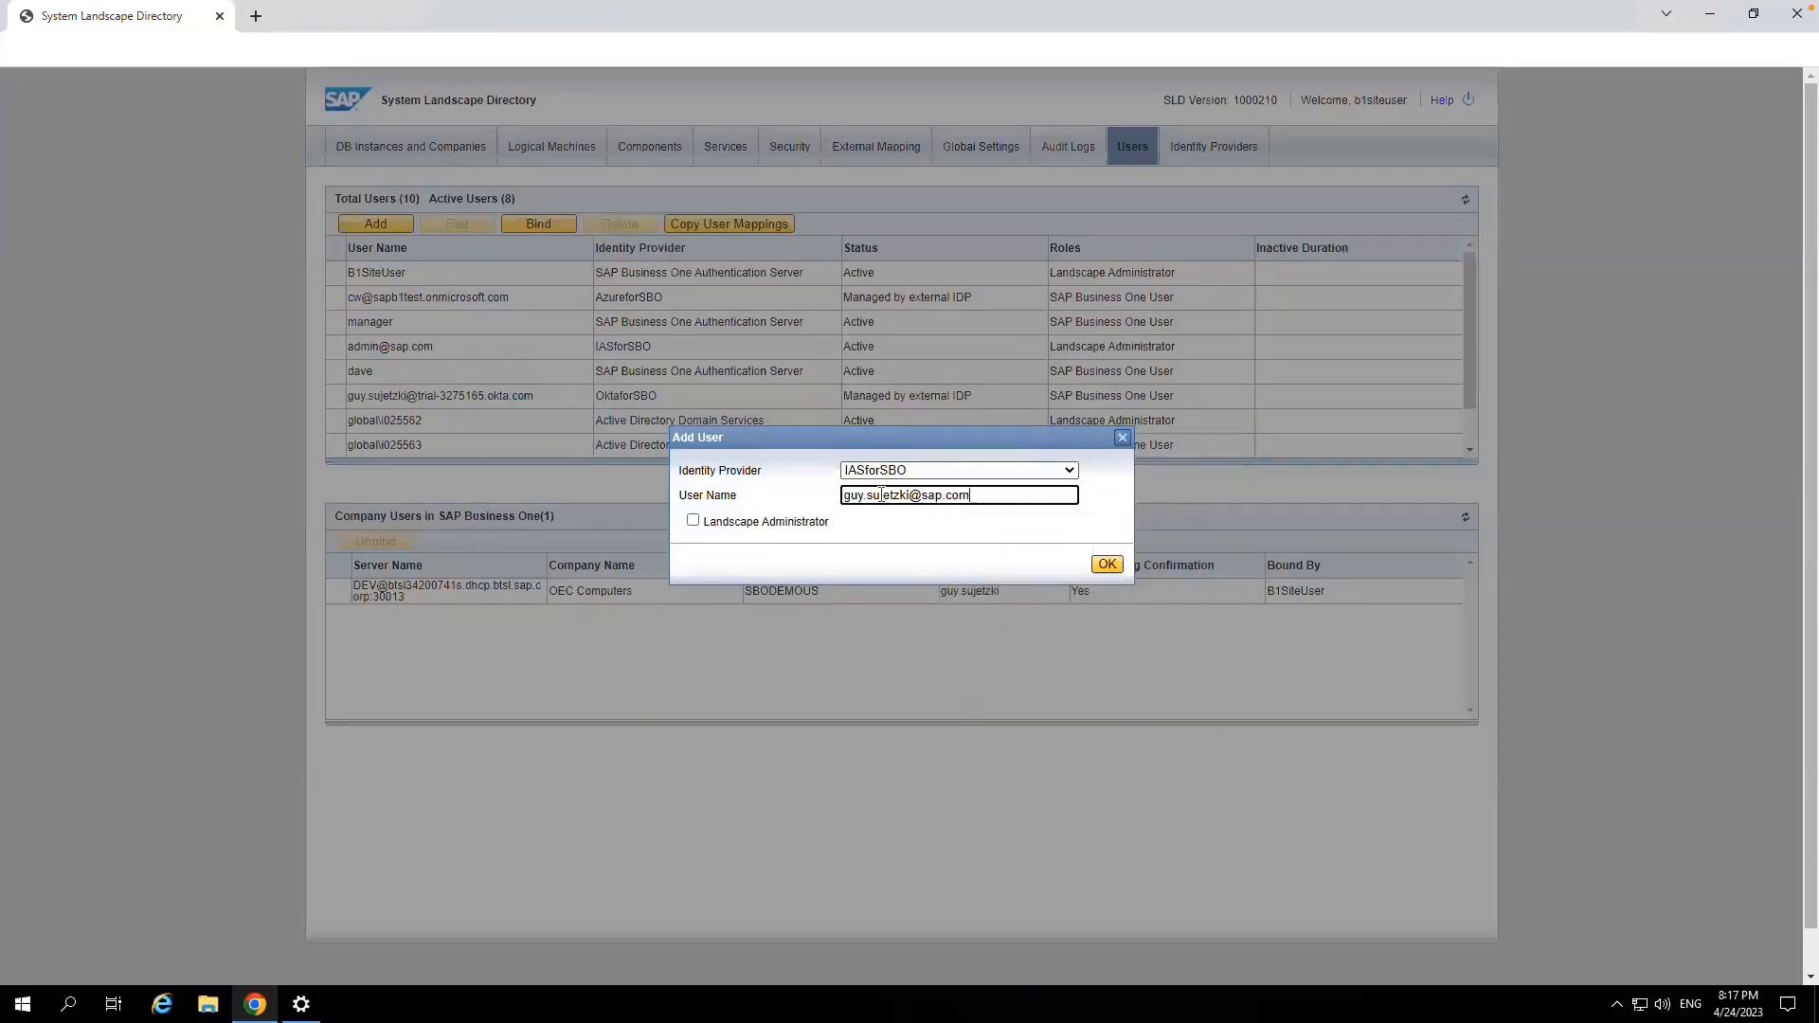
click(1102, 566)
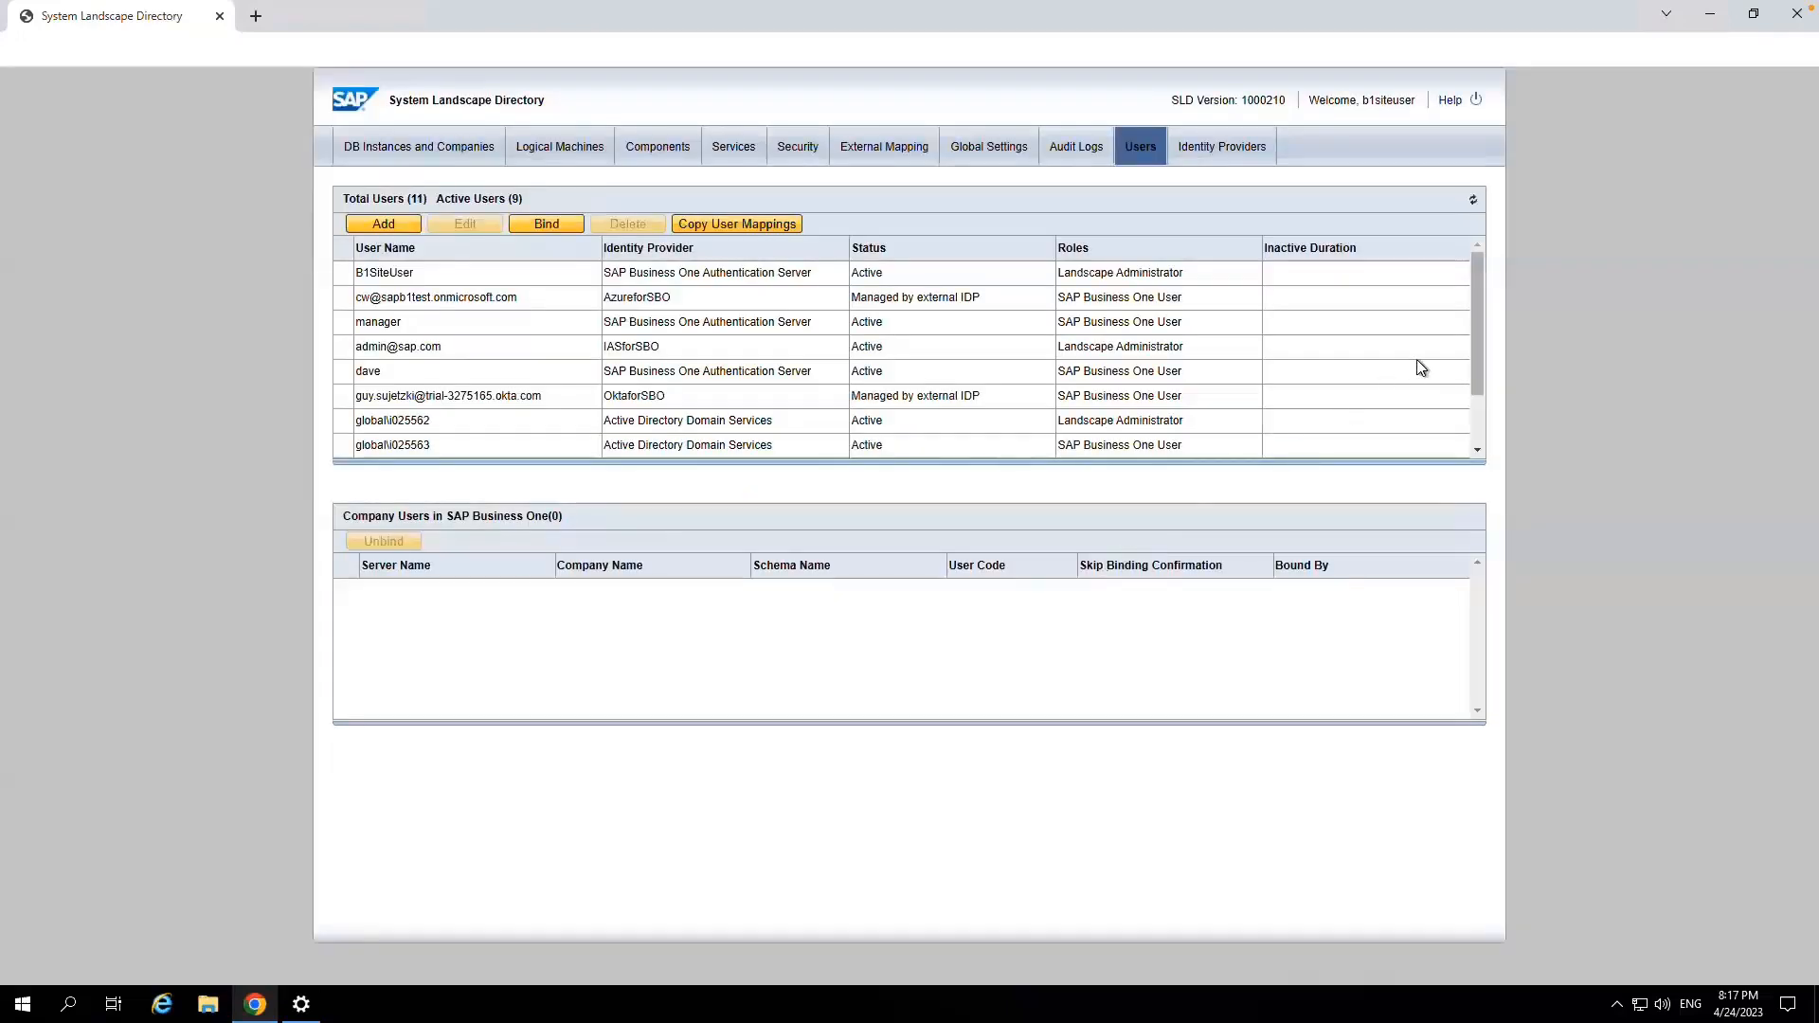
Bind the new IASforSBO user to all four companies: SBODEMOES, SBODEMOGB, SBODEMODE and OEC Computers (SBODEMOUS).
drag(1476, 318, 1474, 387)
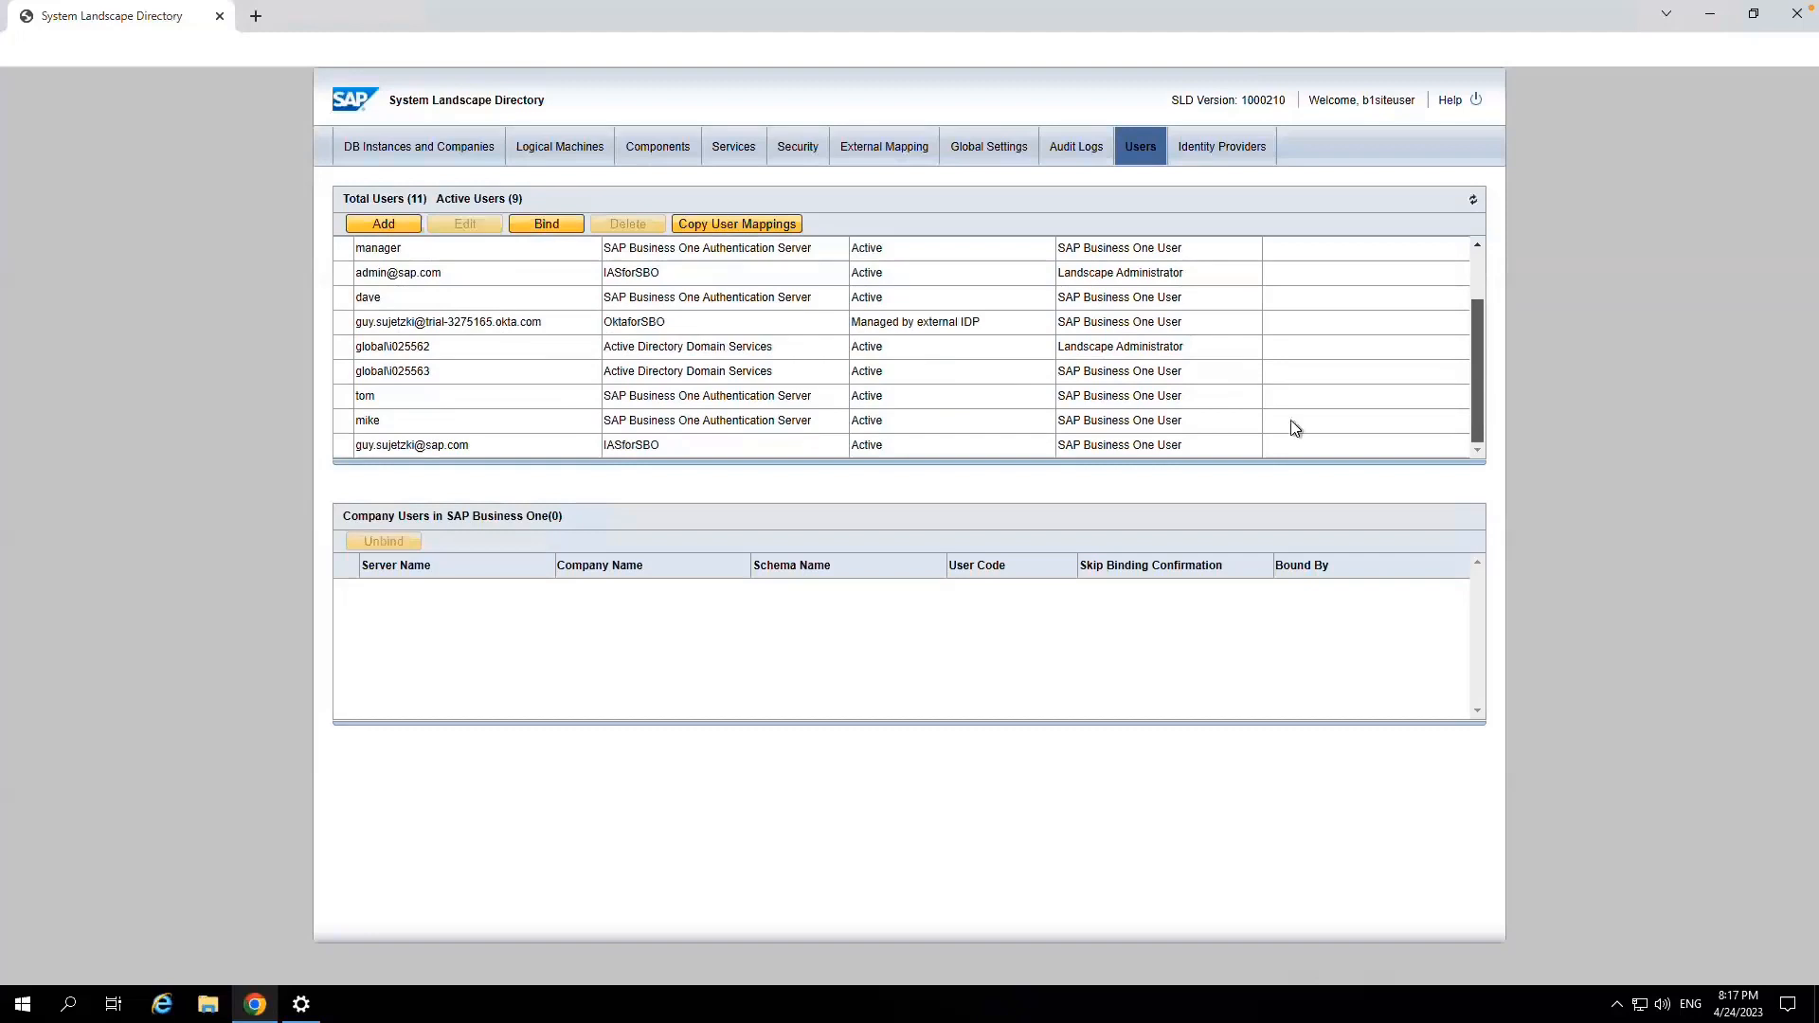
click(777, 447)
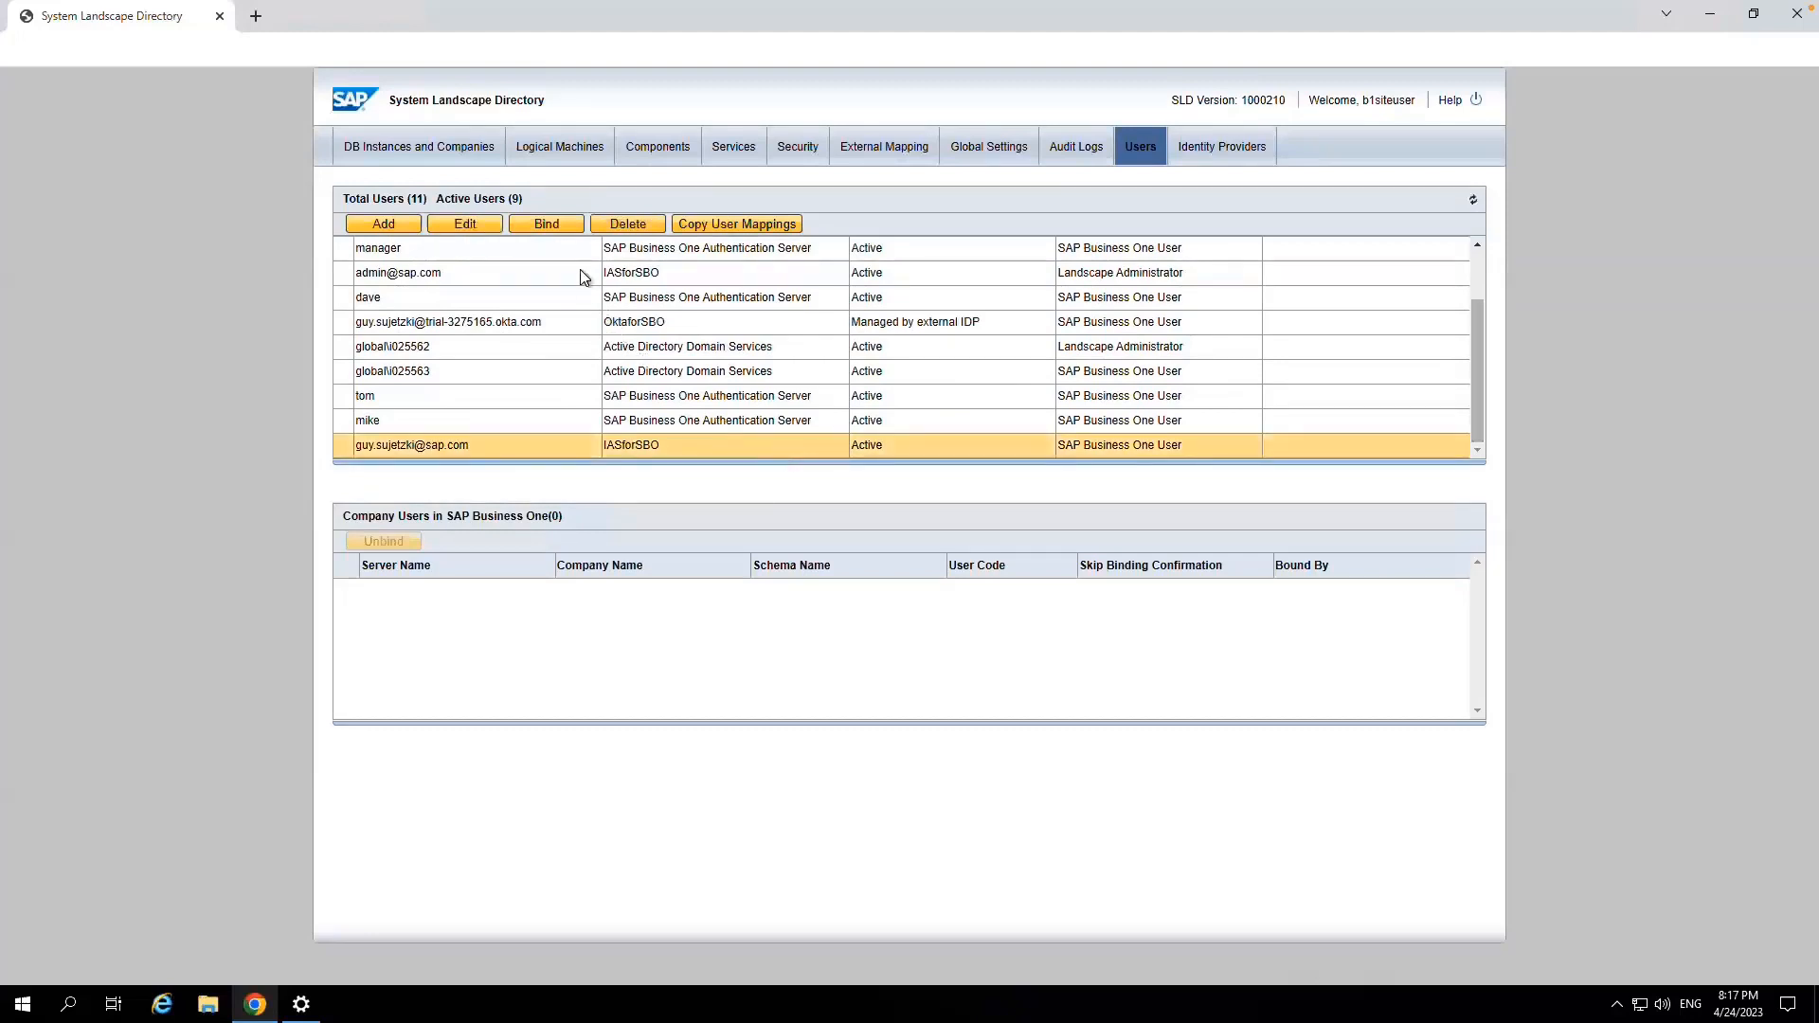
click(553, 233)
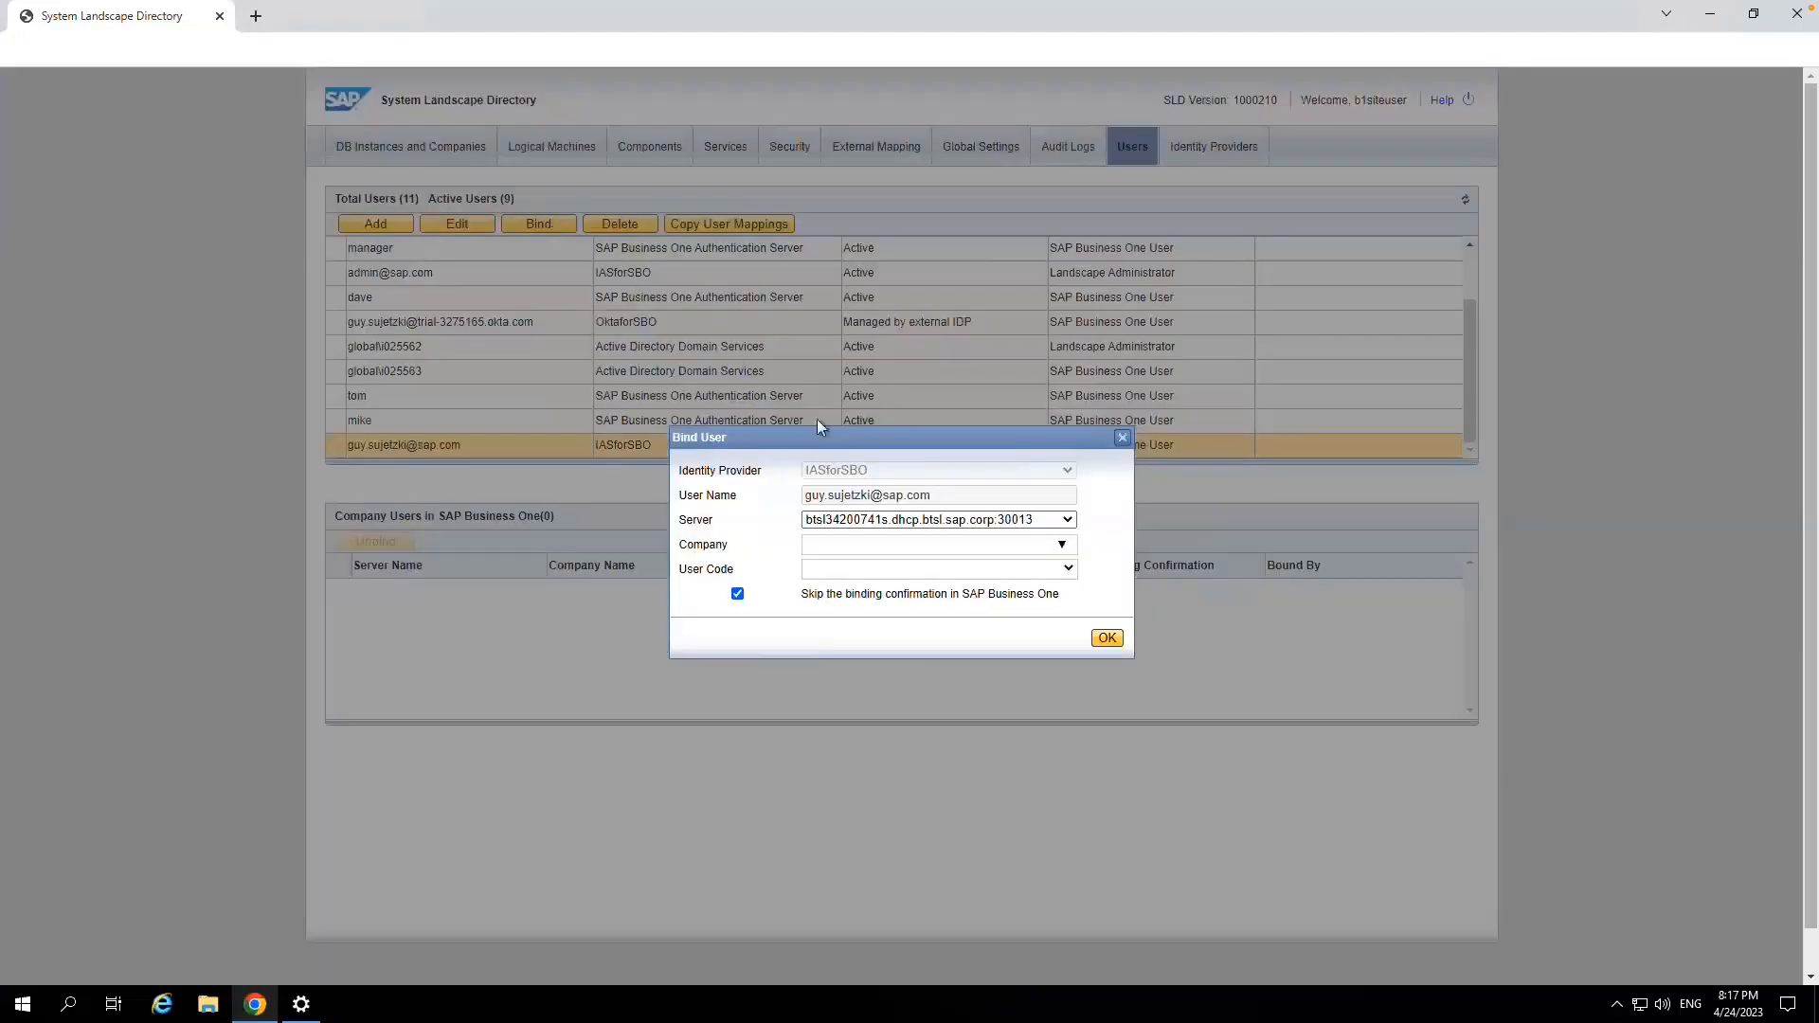
click(1061, 547)
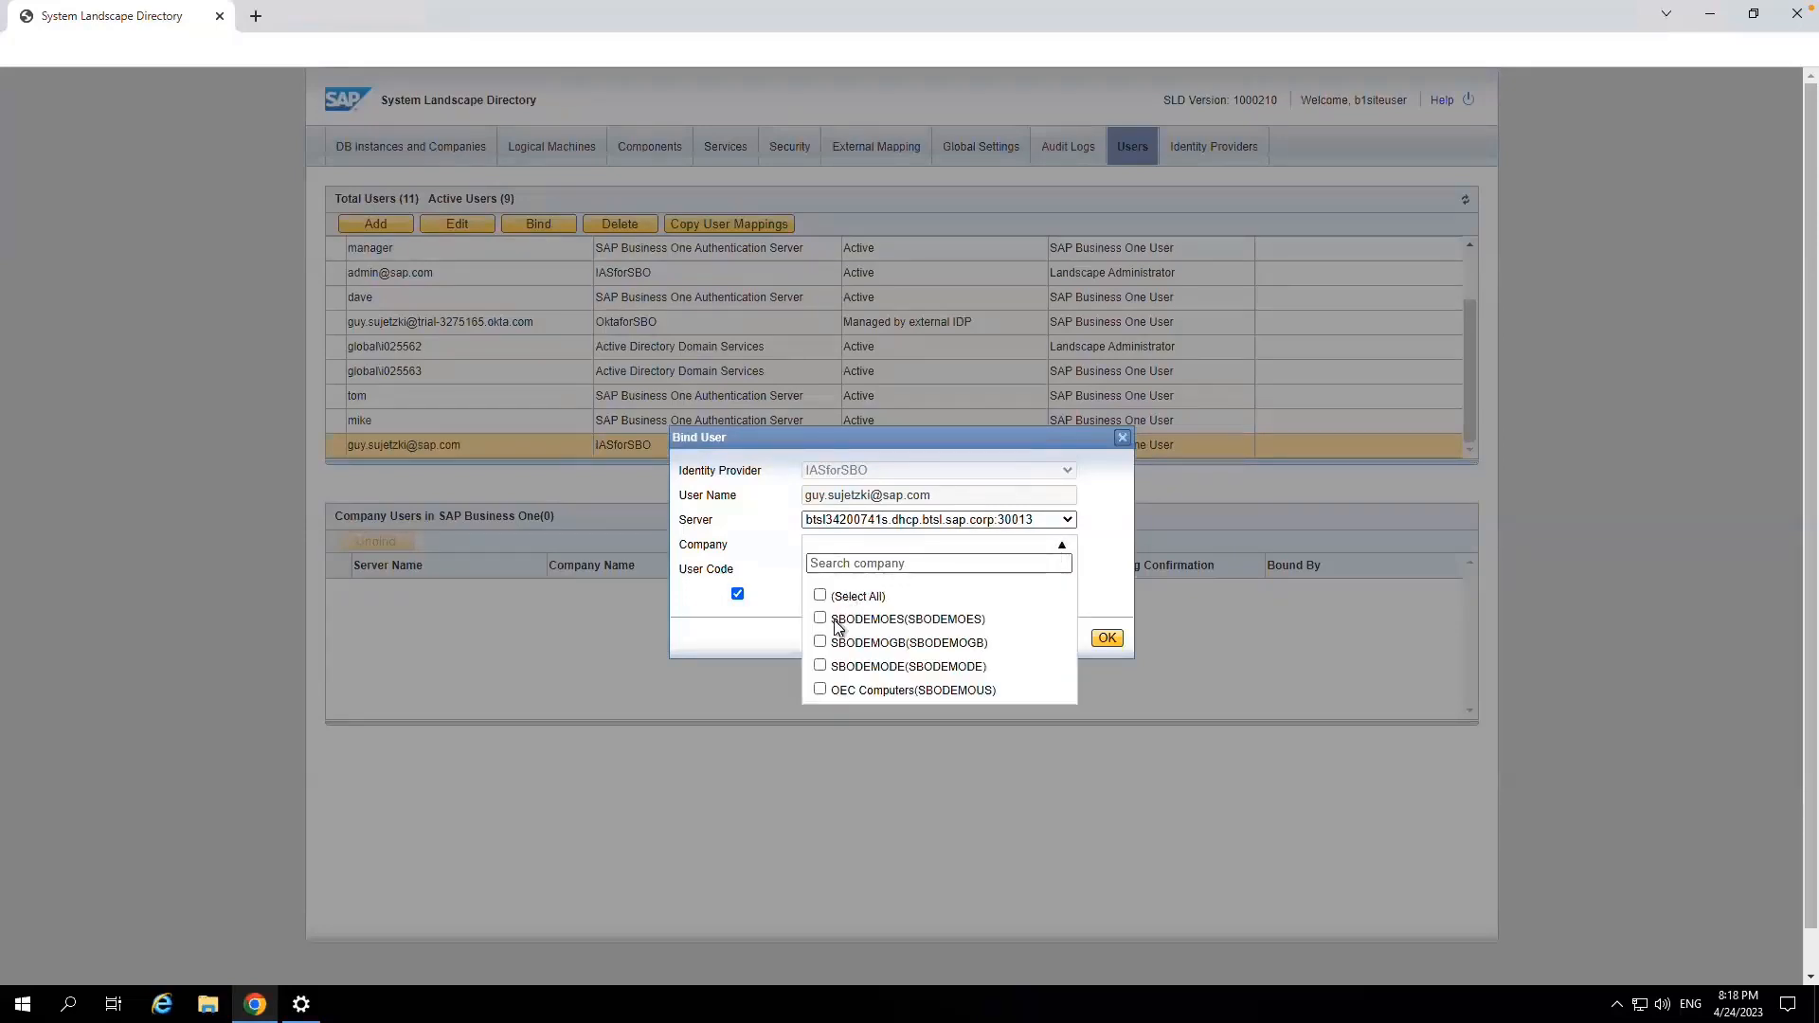
click(819, 595)
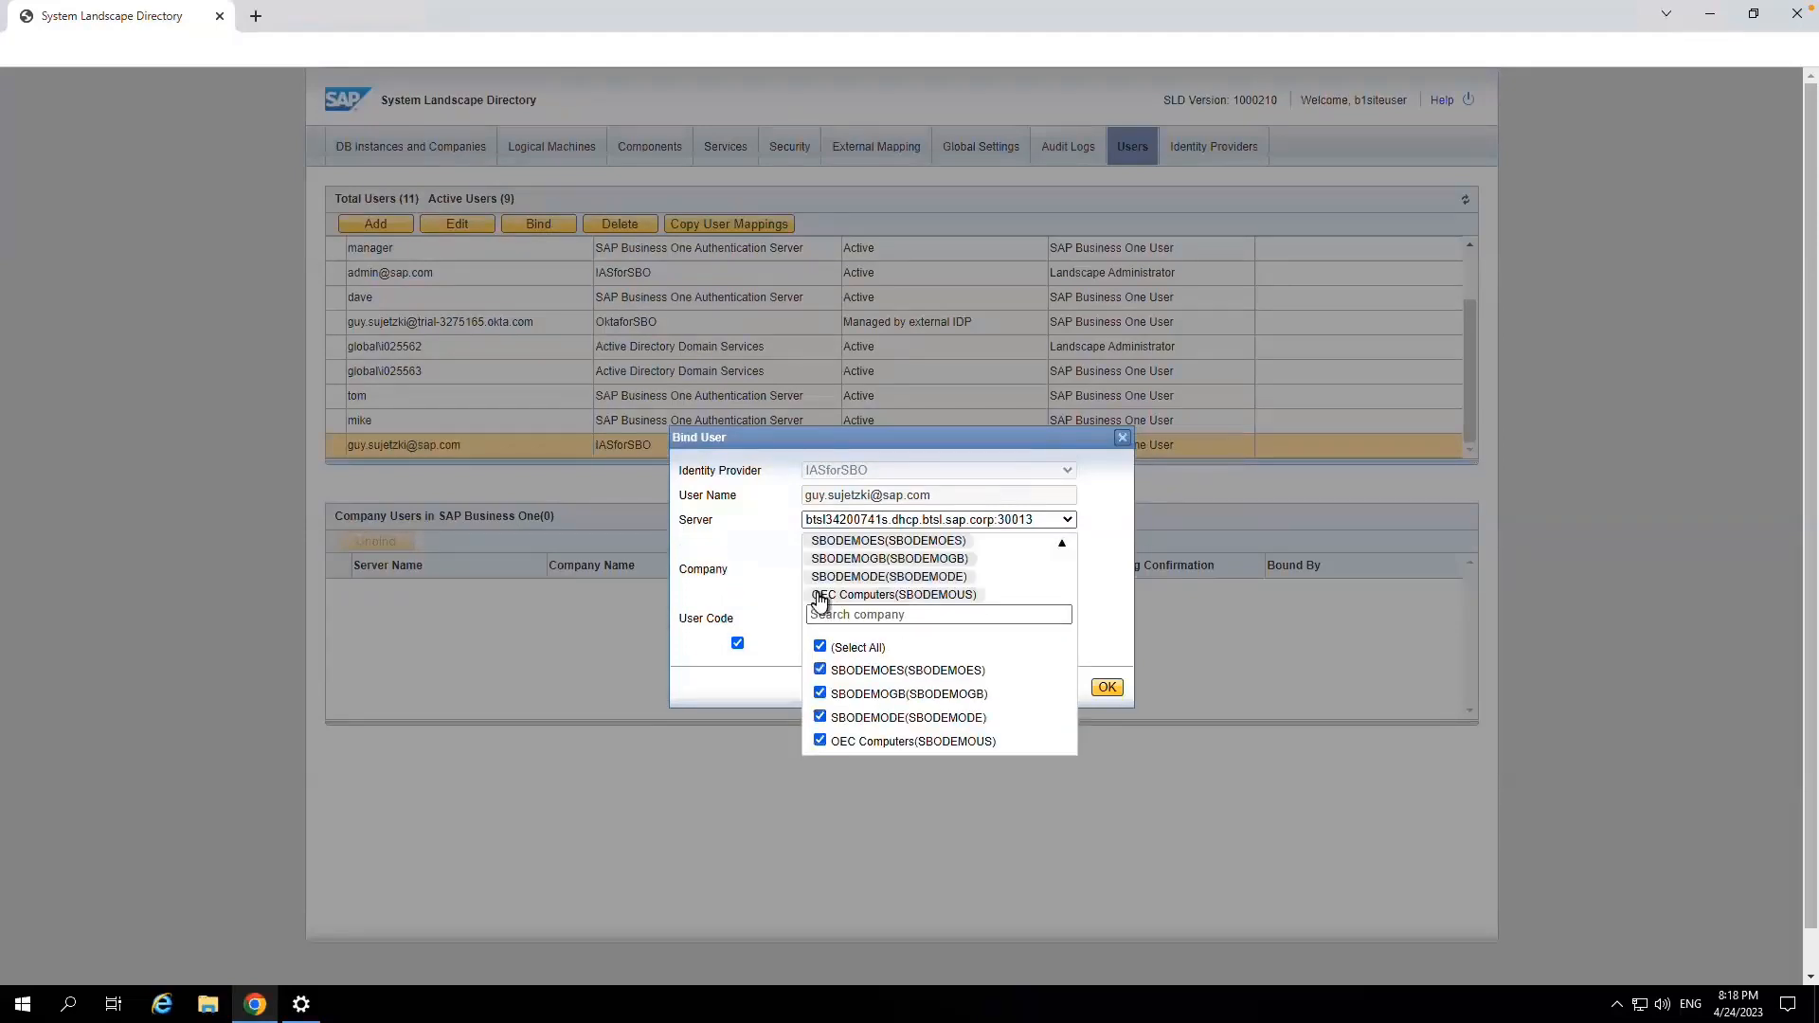
click(1097, 648)
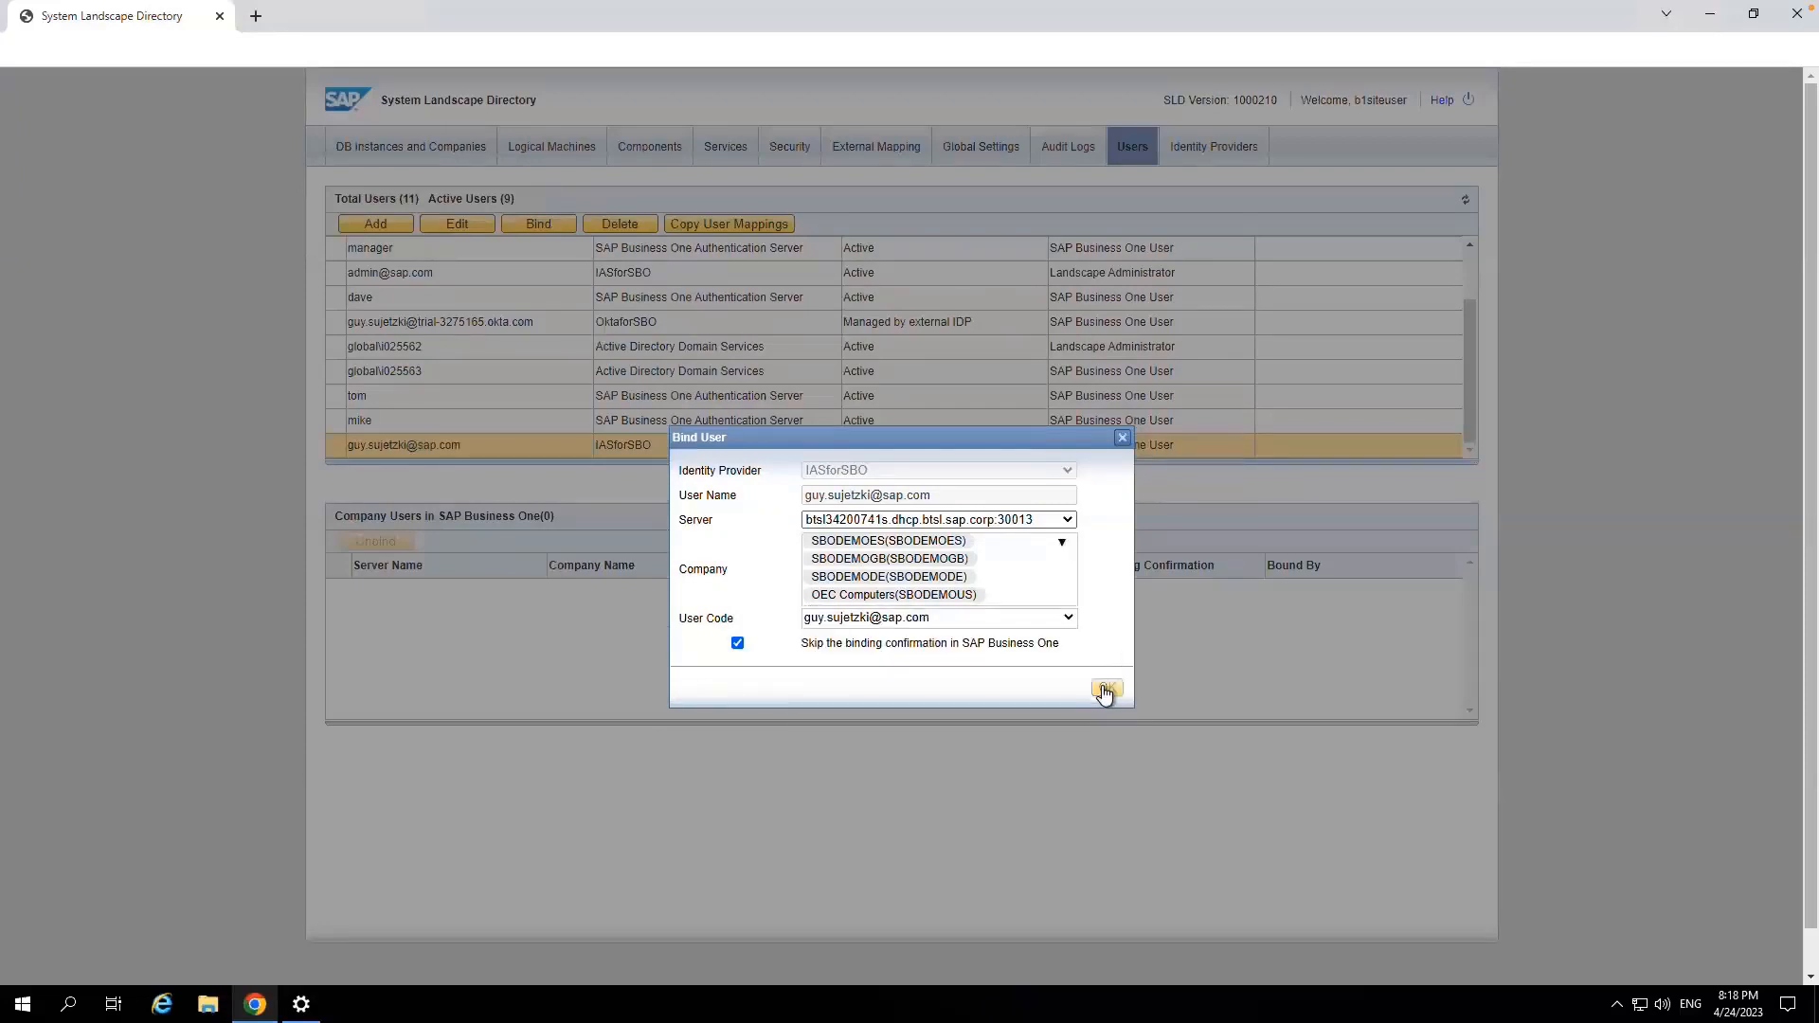
click(1104, 687)
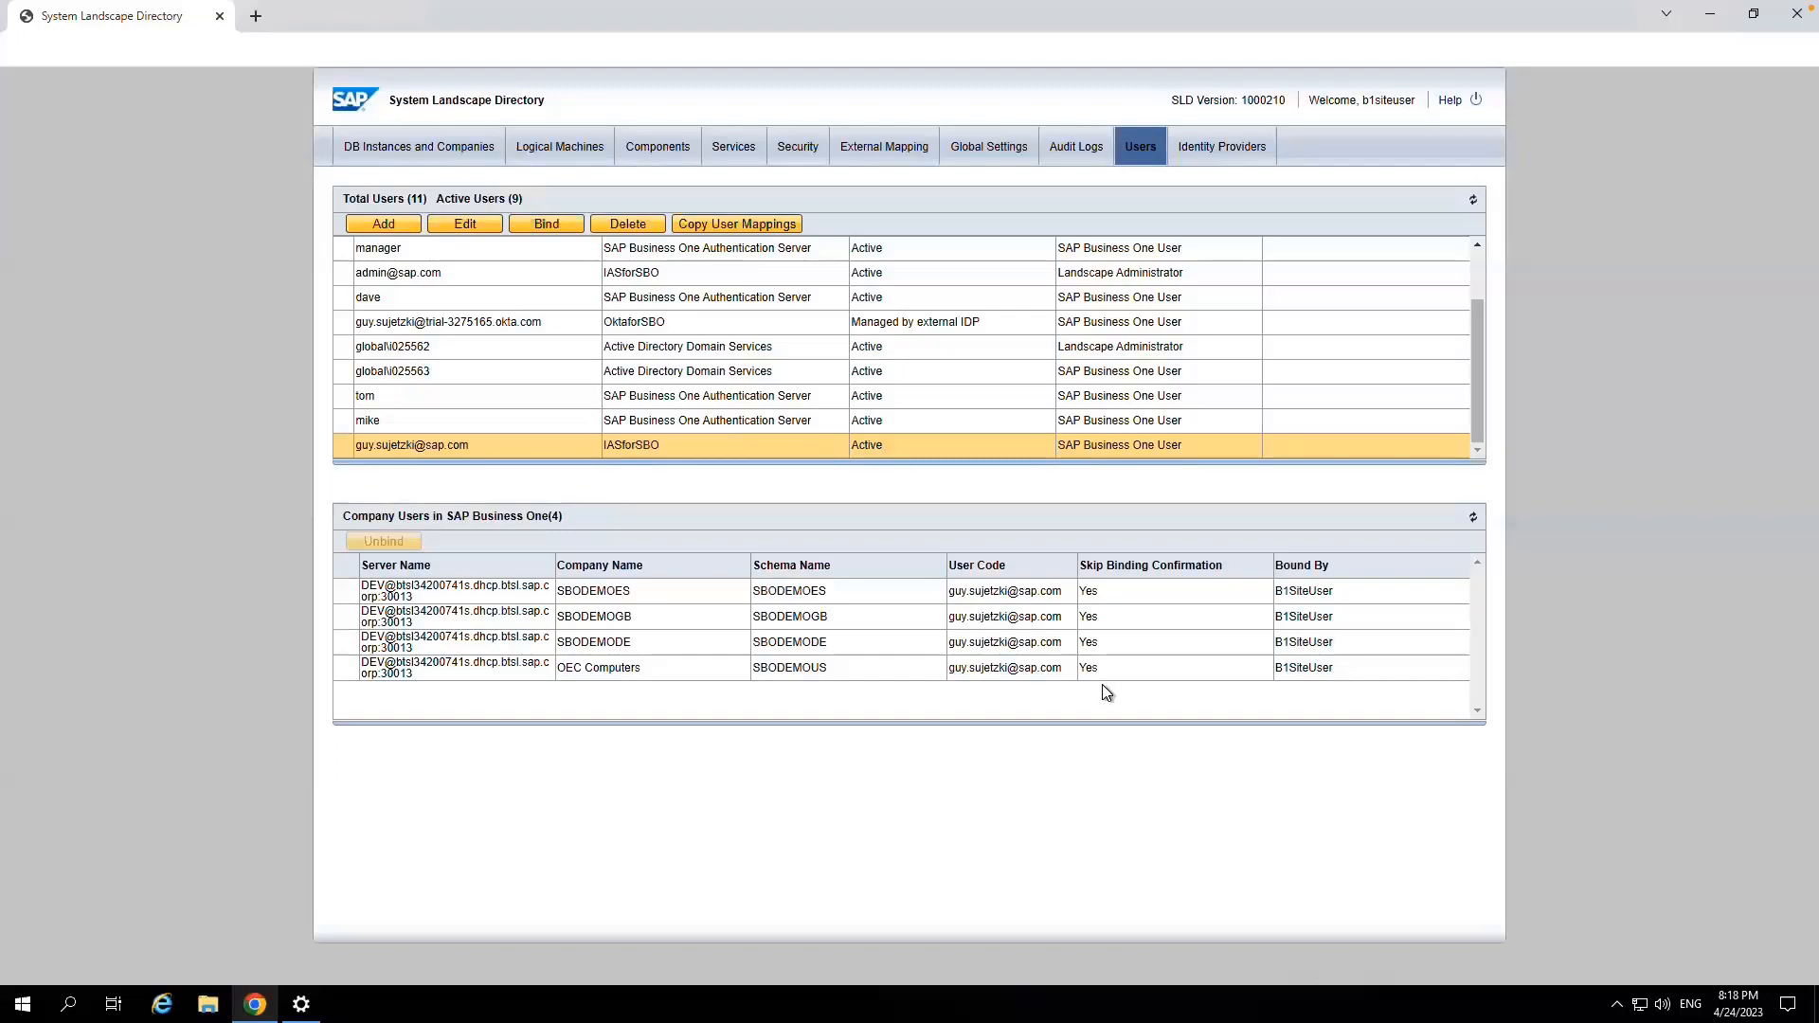
Start the SAP Business One client from the desktop and submit the IASforSBO user's e-mail address as the login name.
click(1706, 21)
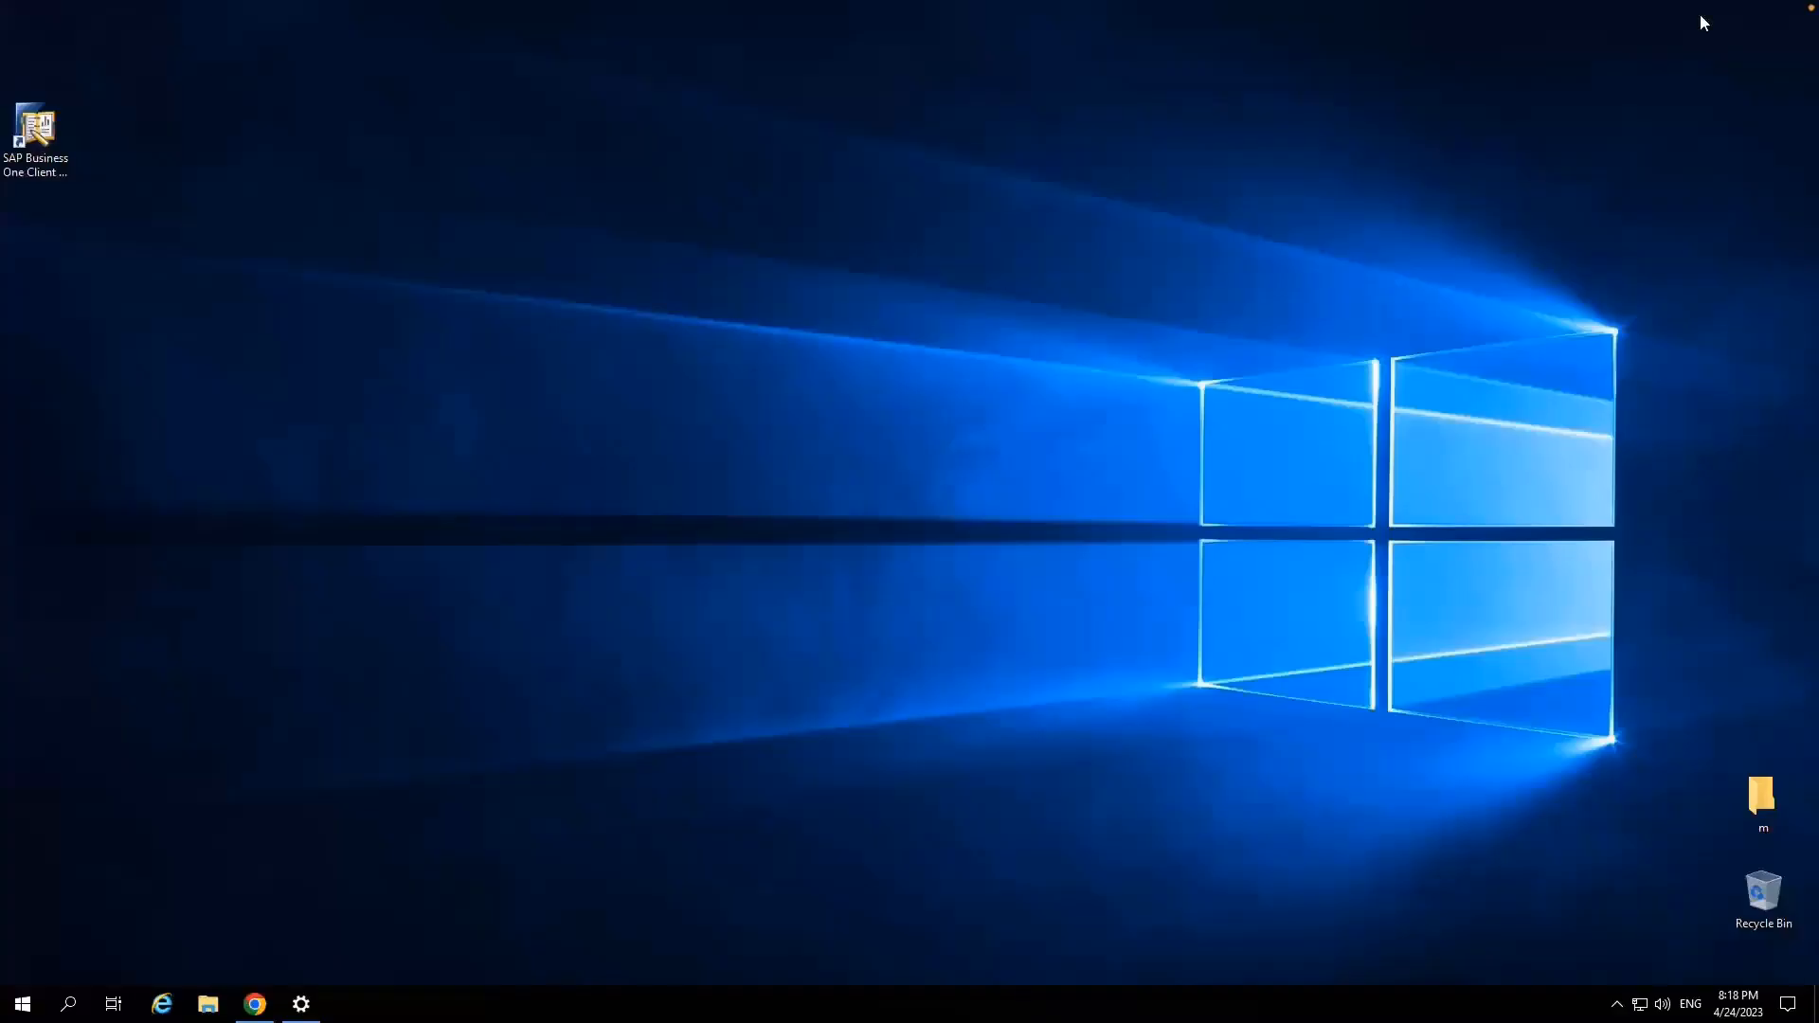
double_click(27, 150)
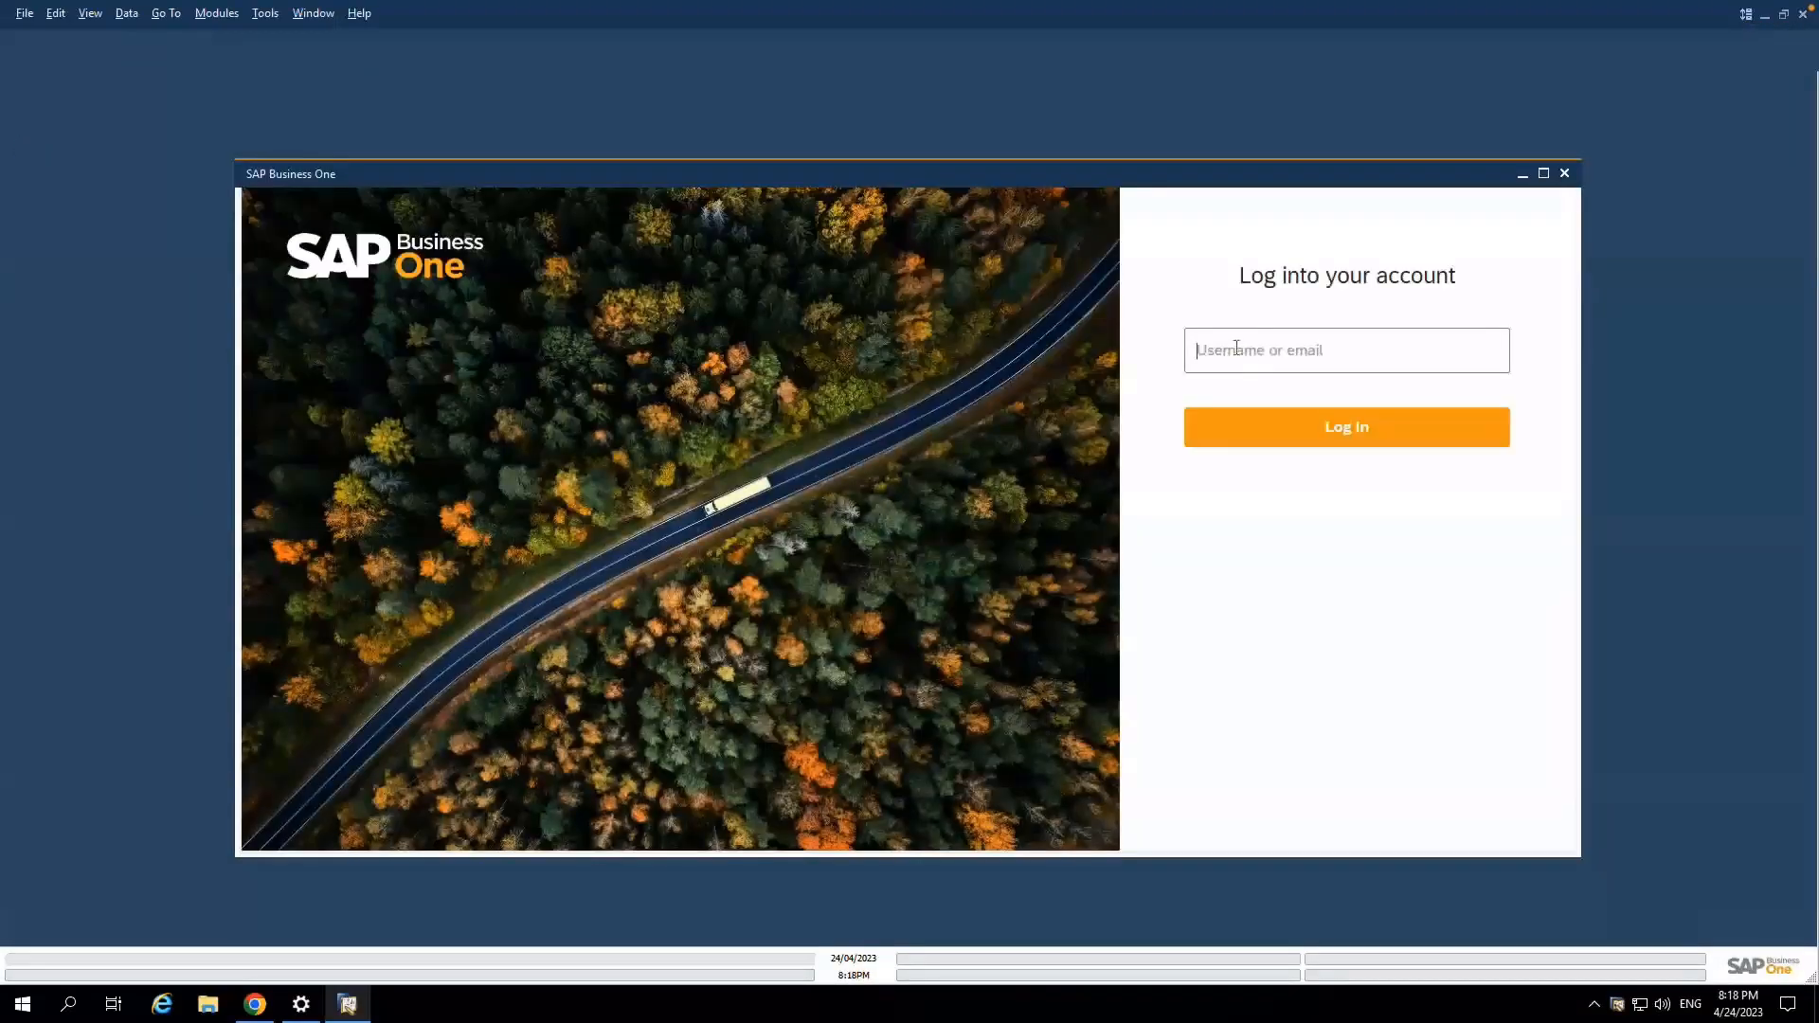
click(1307, 429)
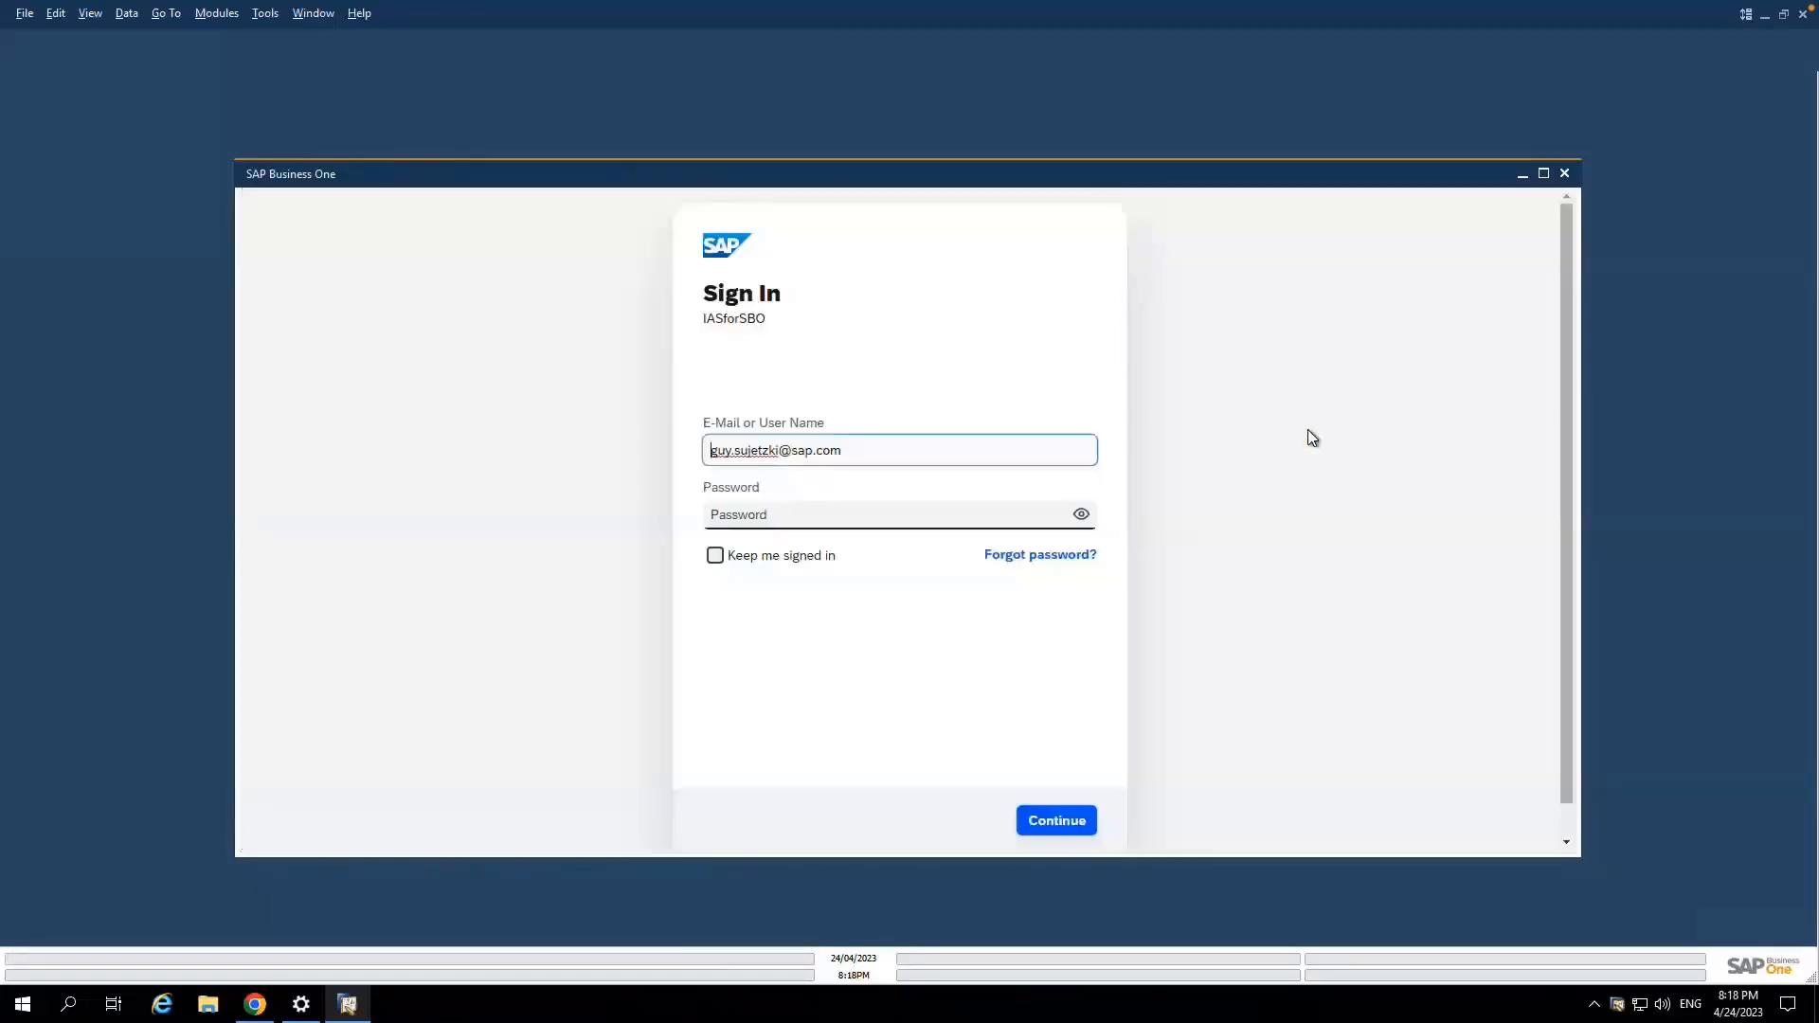
Sign in to IASforSBO with the account password and confirm OEC Computers (SBODEMOUS) as the company.
click(984, 512)
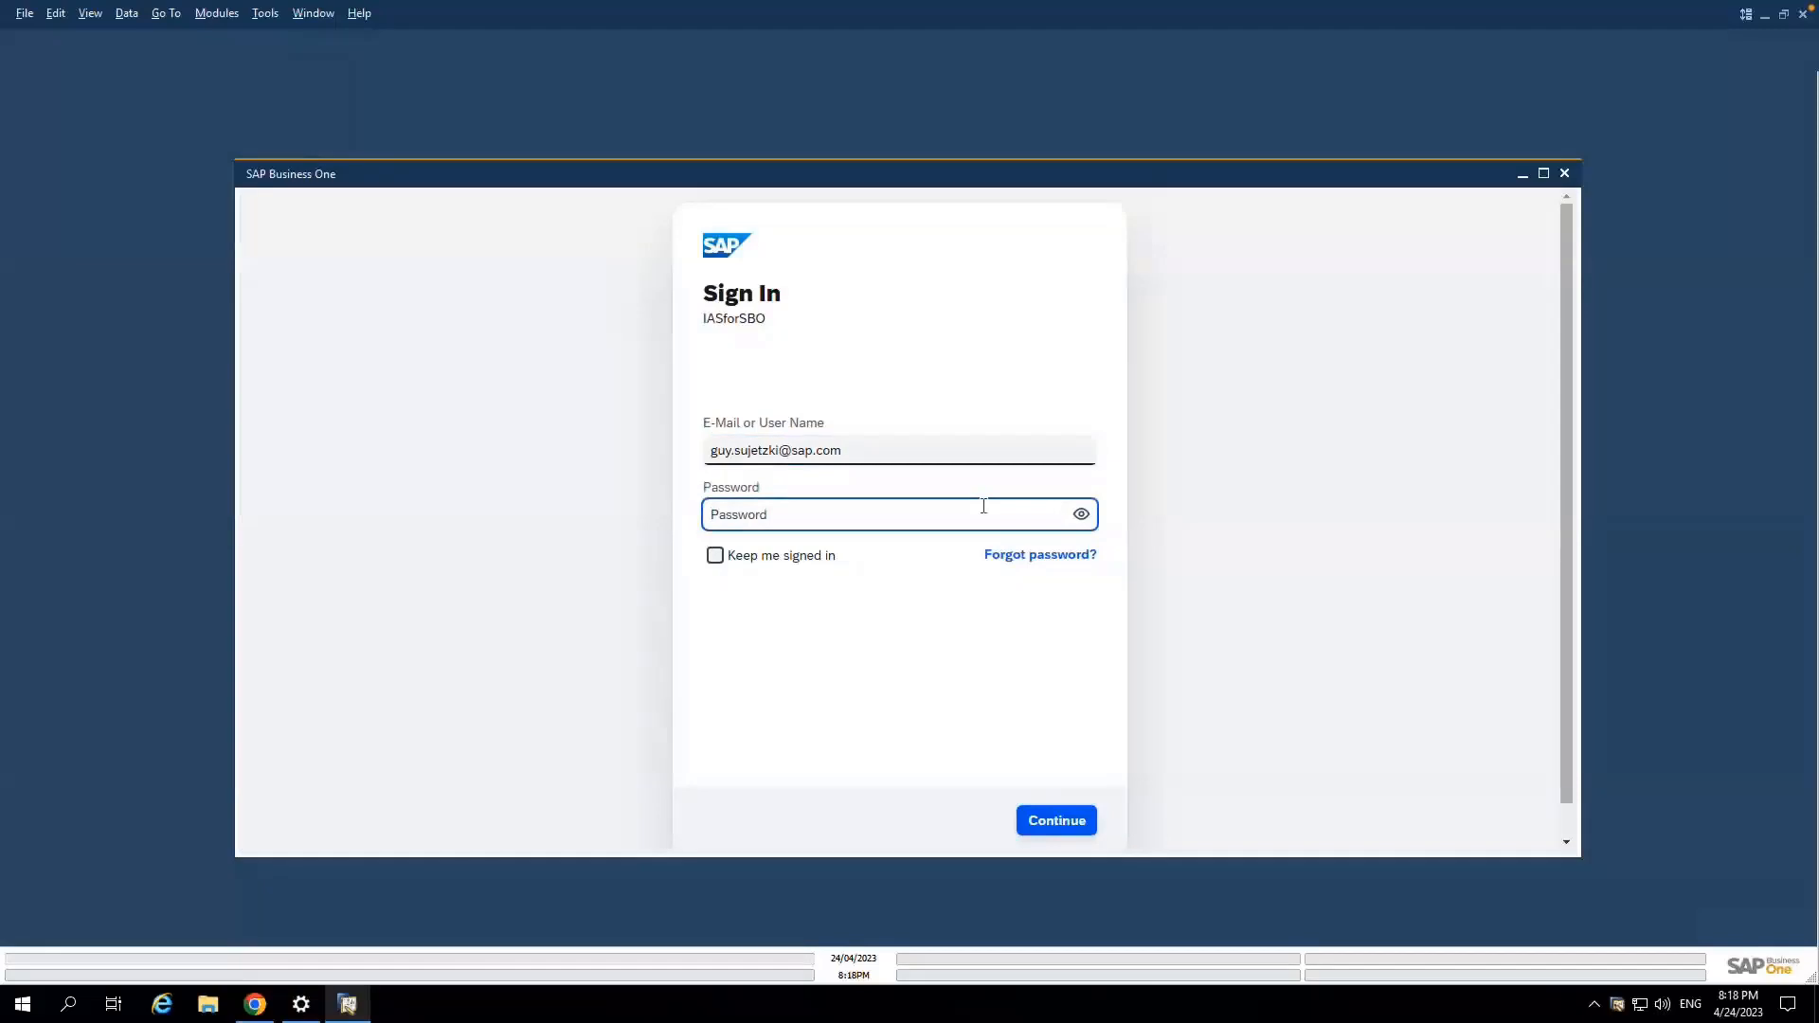
text(•••••••)
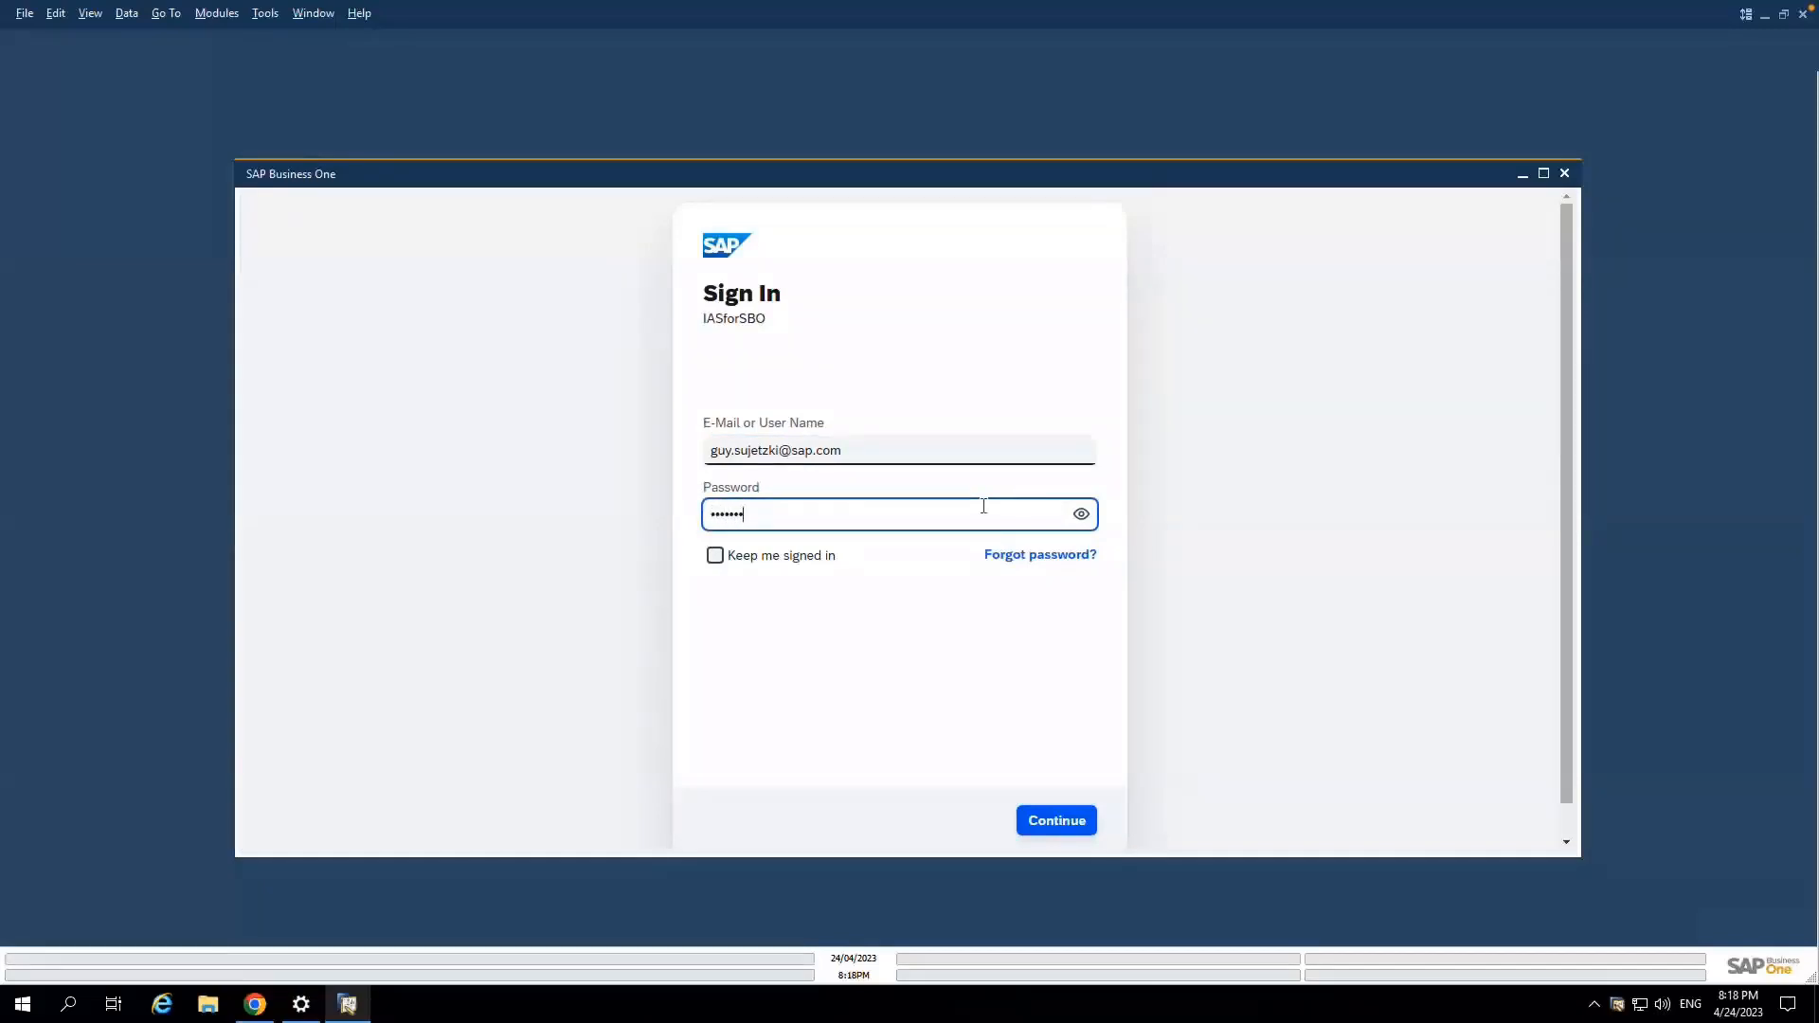
text(••••)
click(1047, 827)
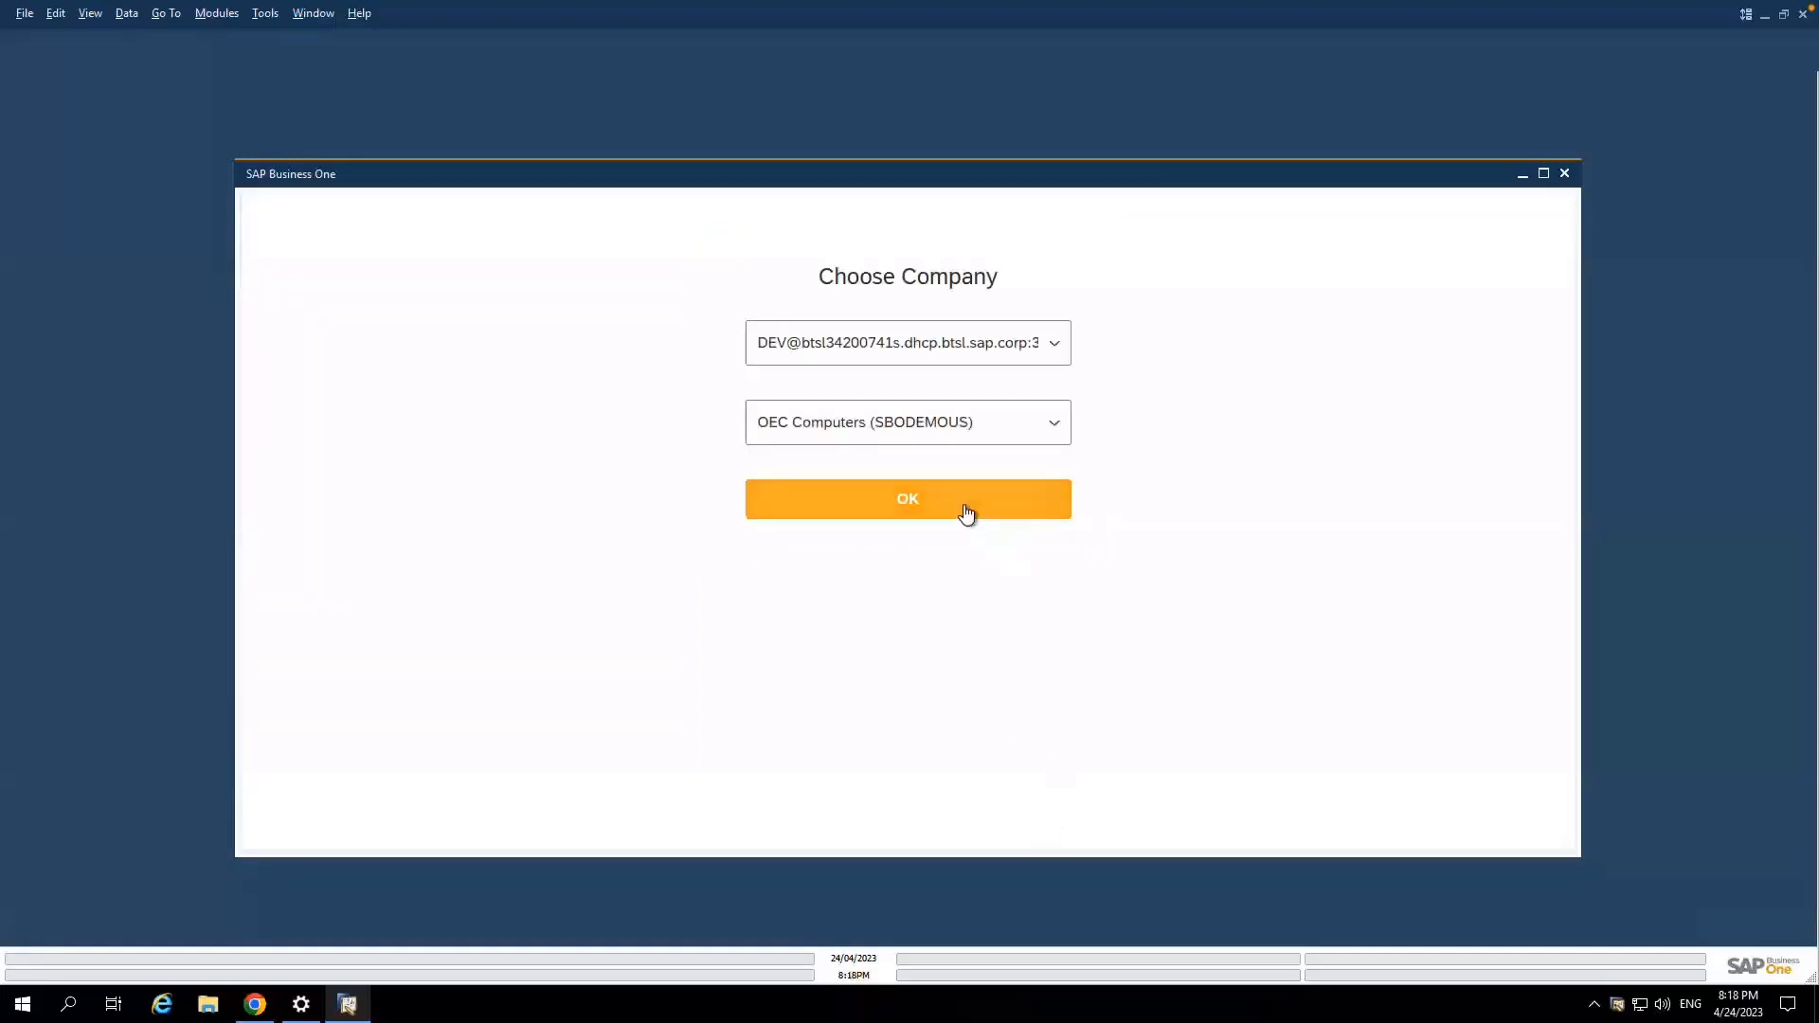
click(965, 514)
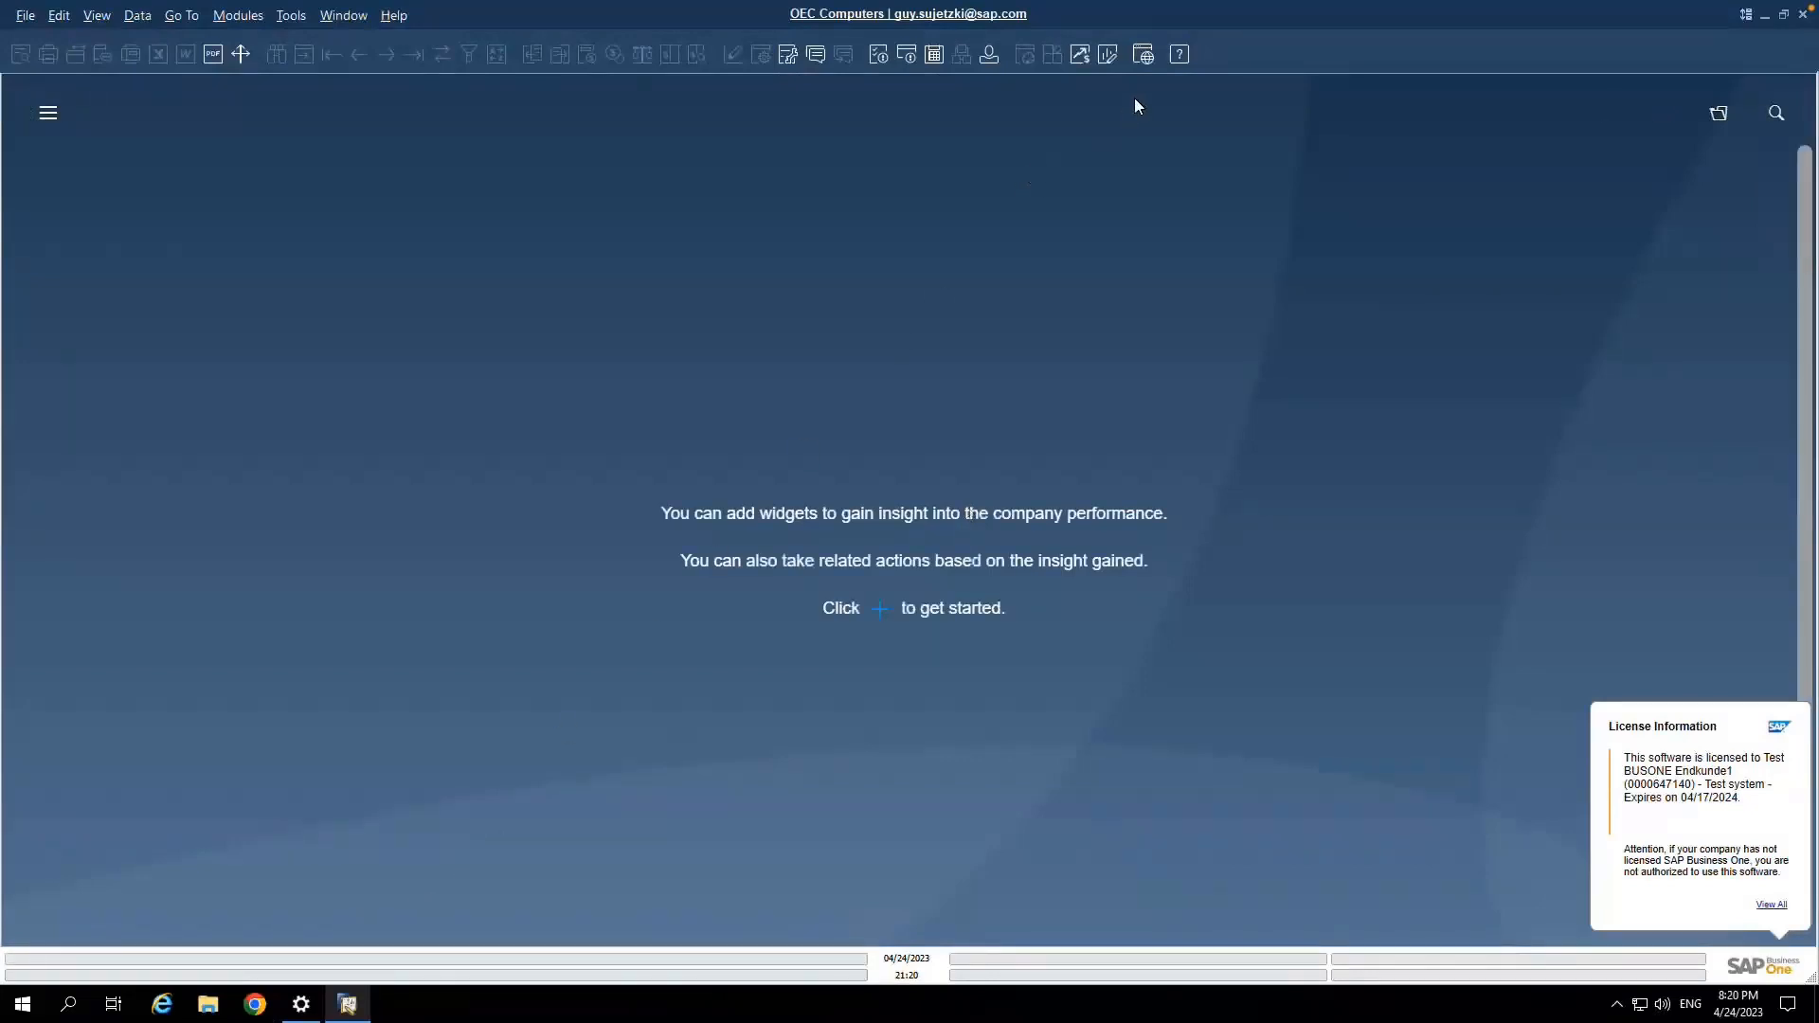
Open the SAP Business One Web Client and sign in through IASforSBO with the user's e-mail address and password.
click(1142, 57)
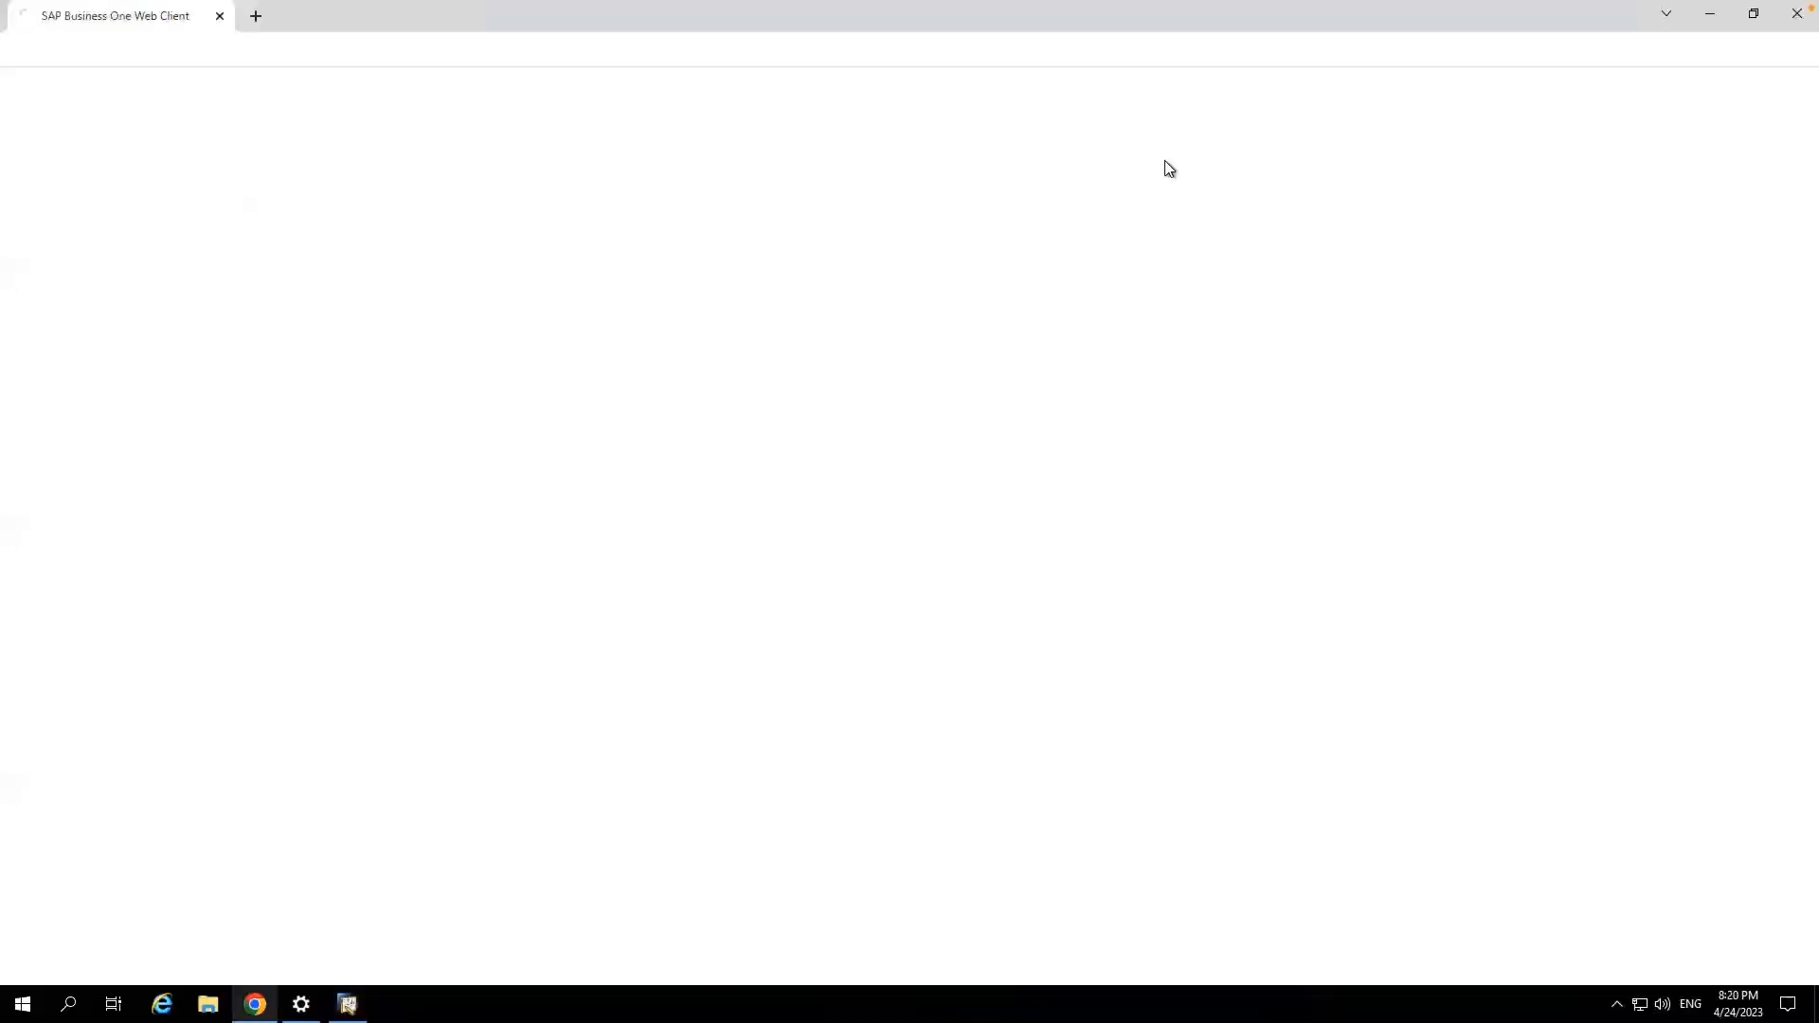
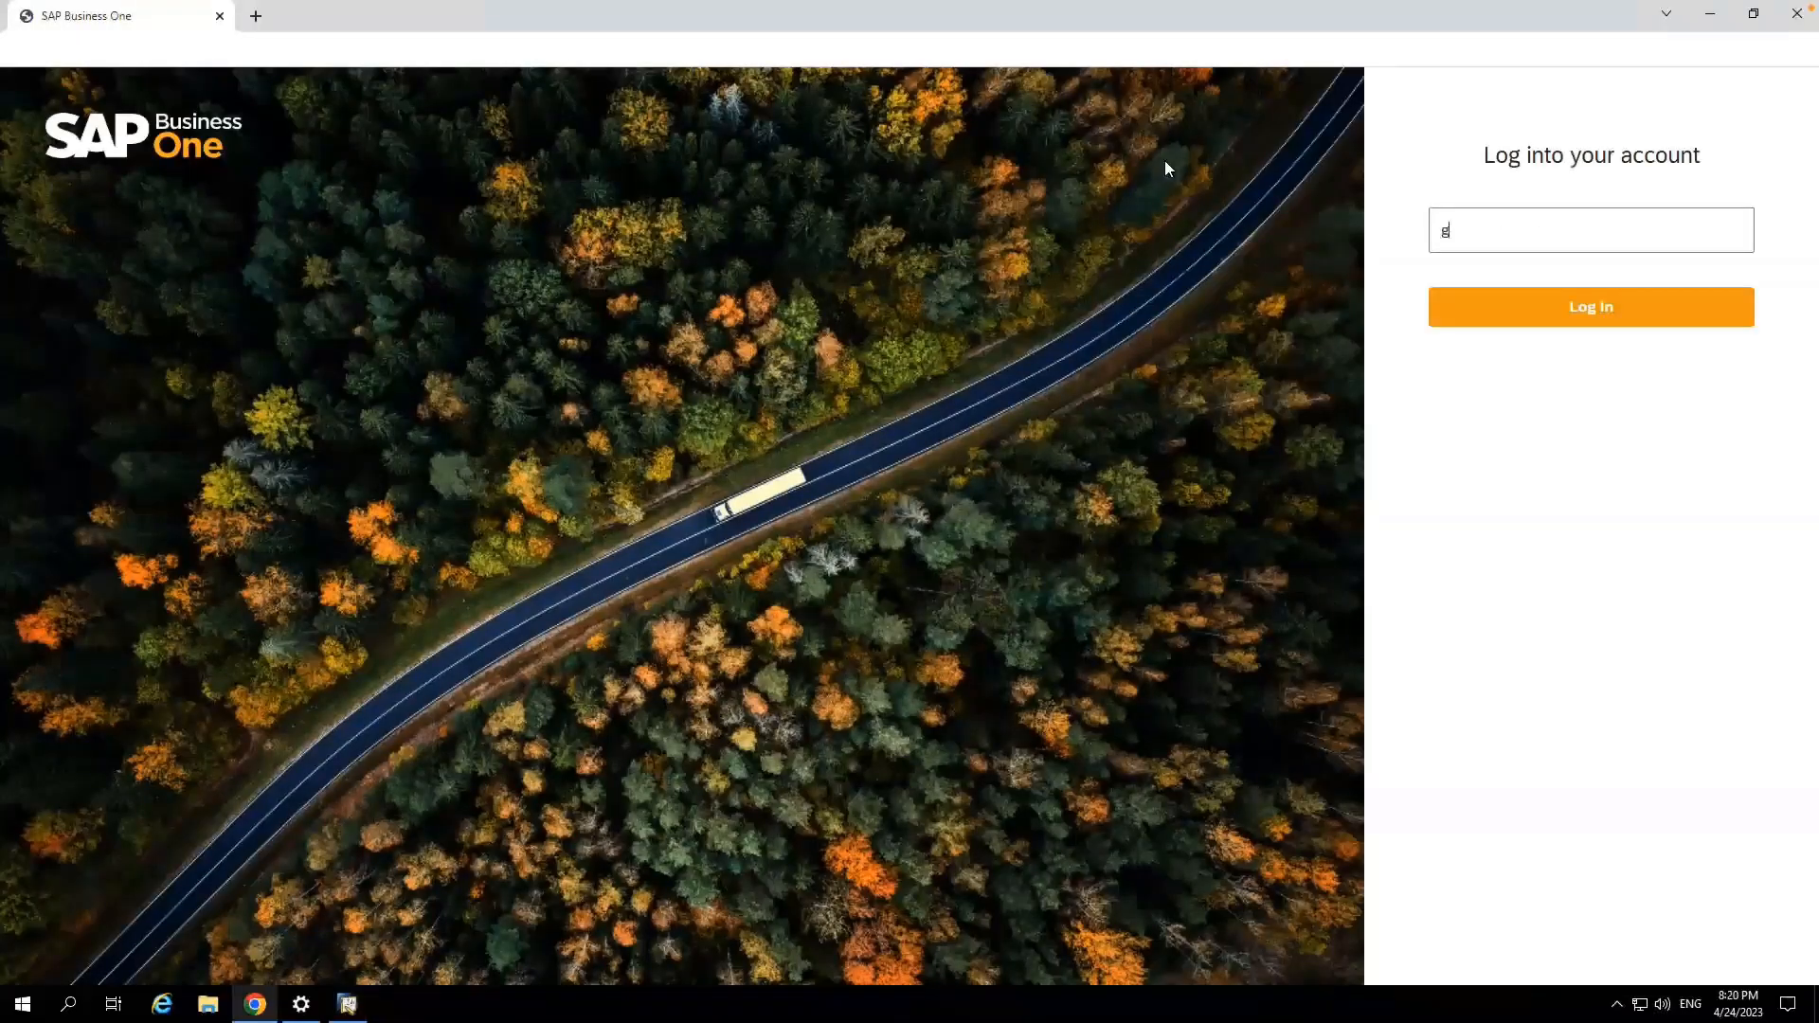
key(Return)
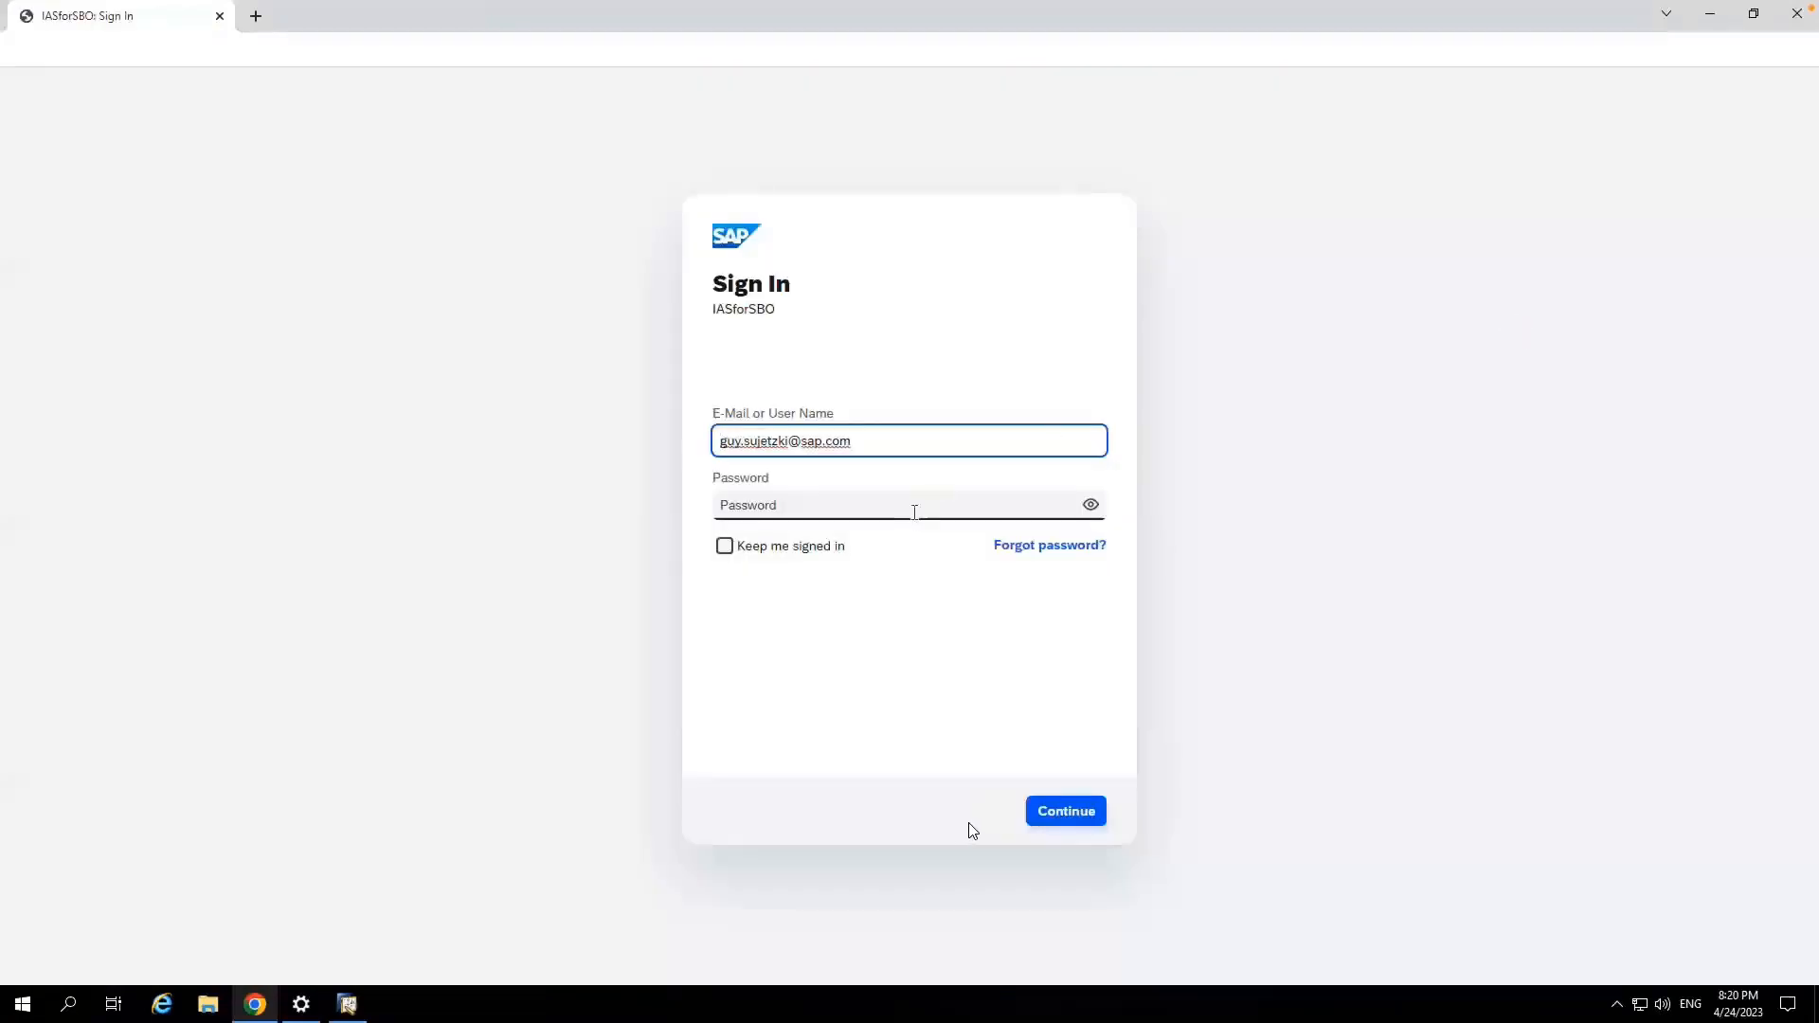
key(Tab)
text(********)
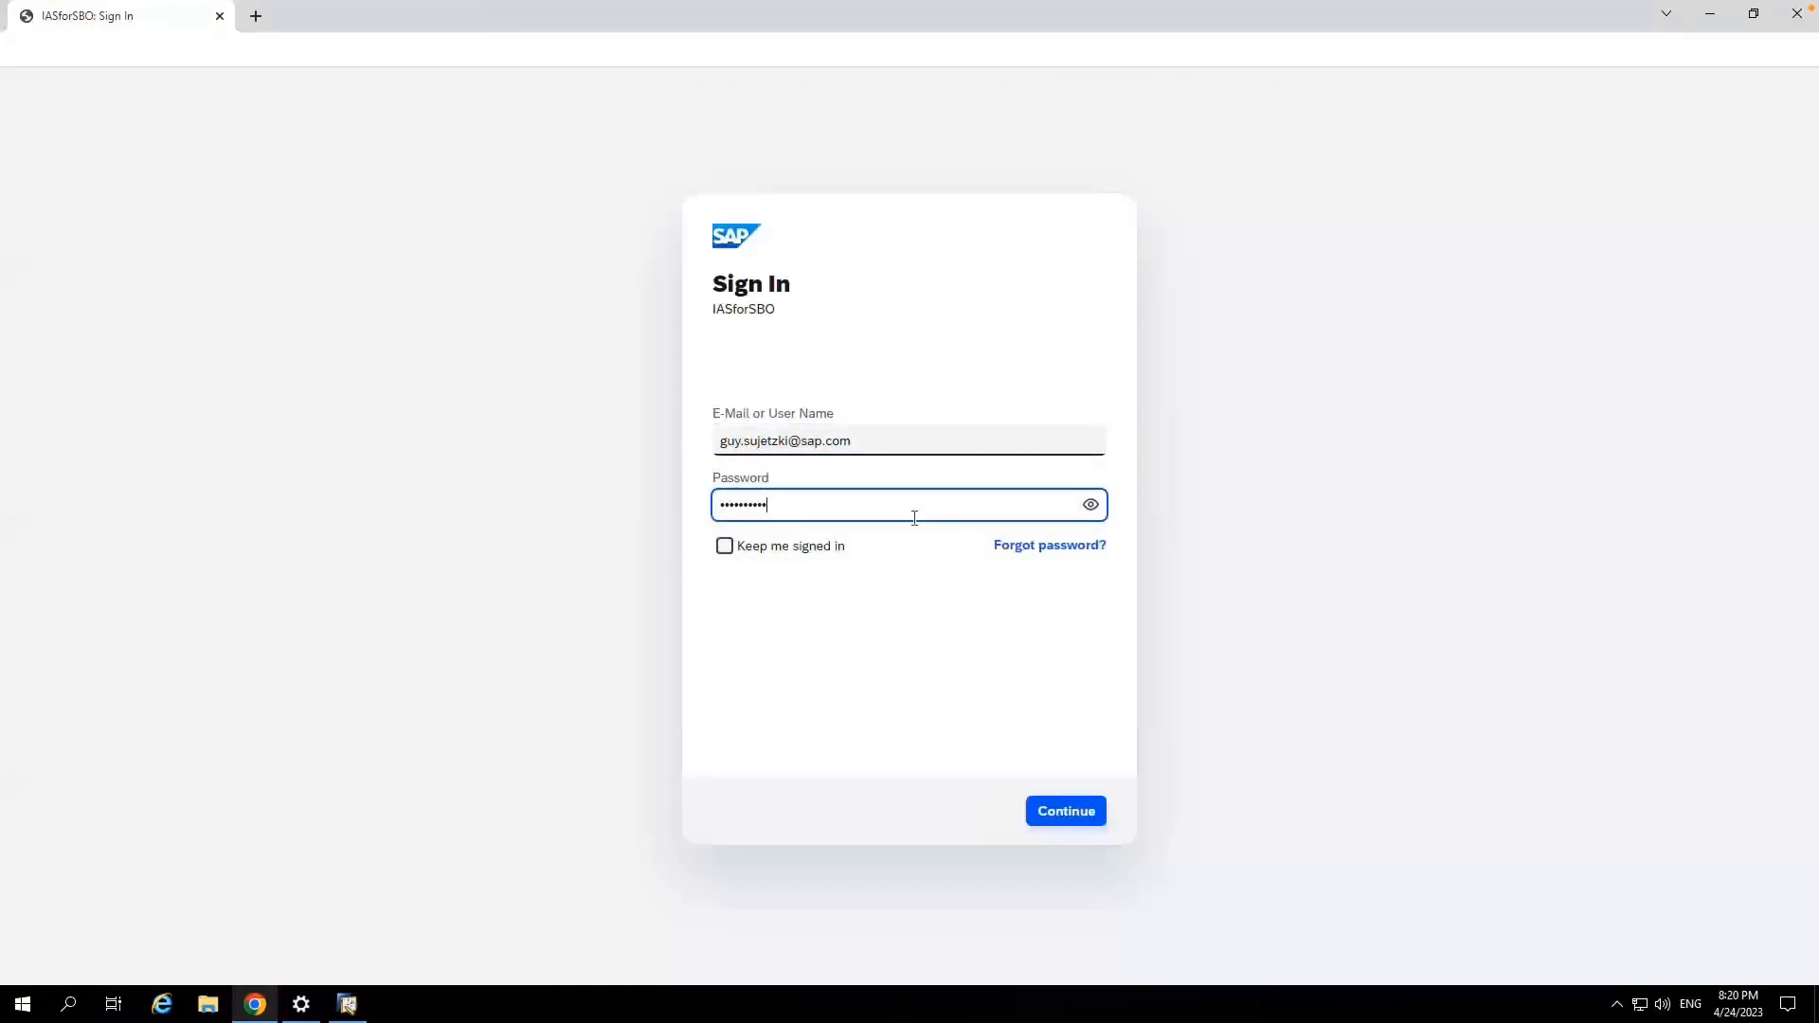
click(1065, 811)
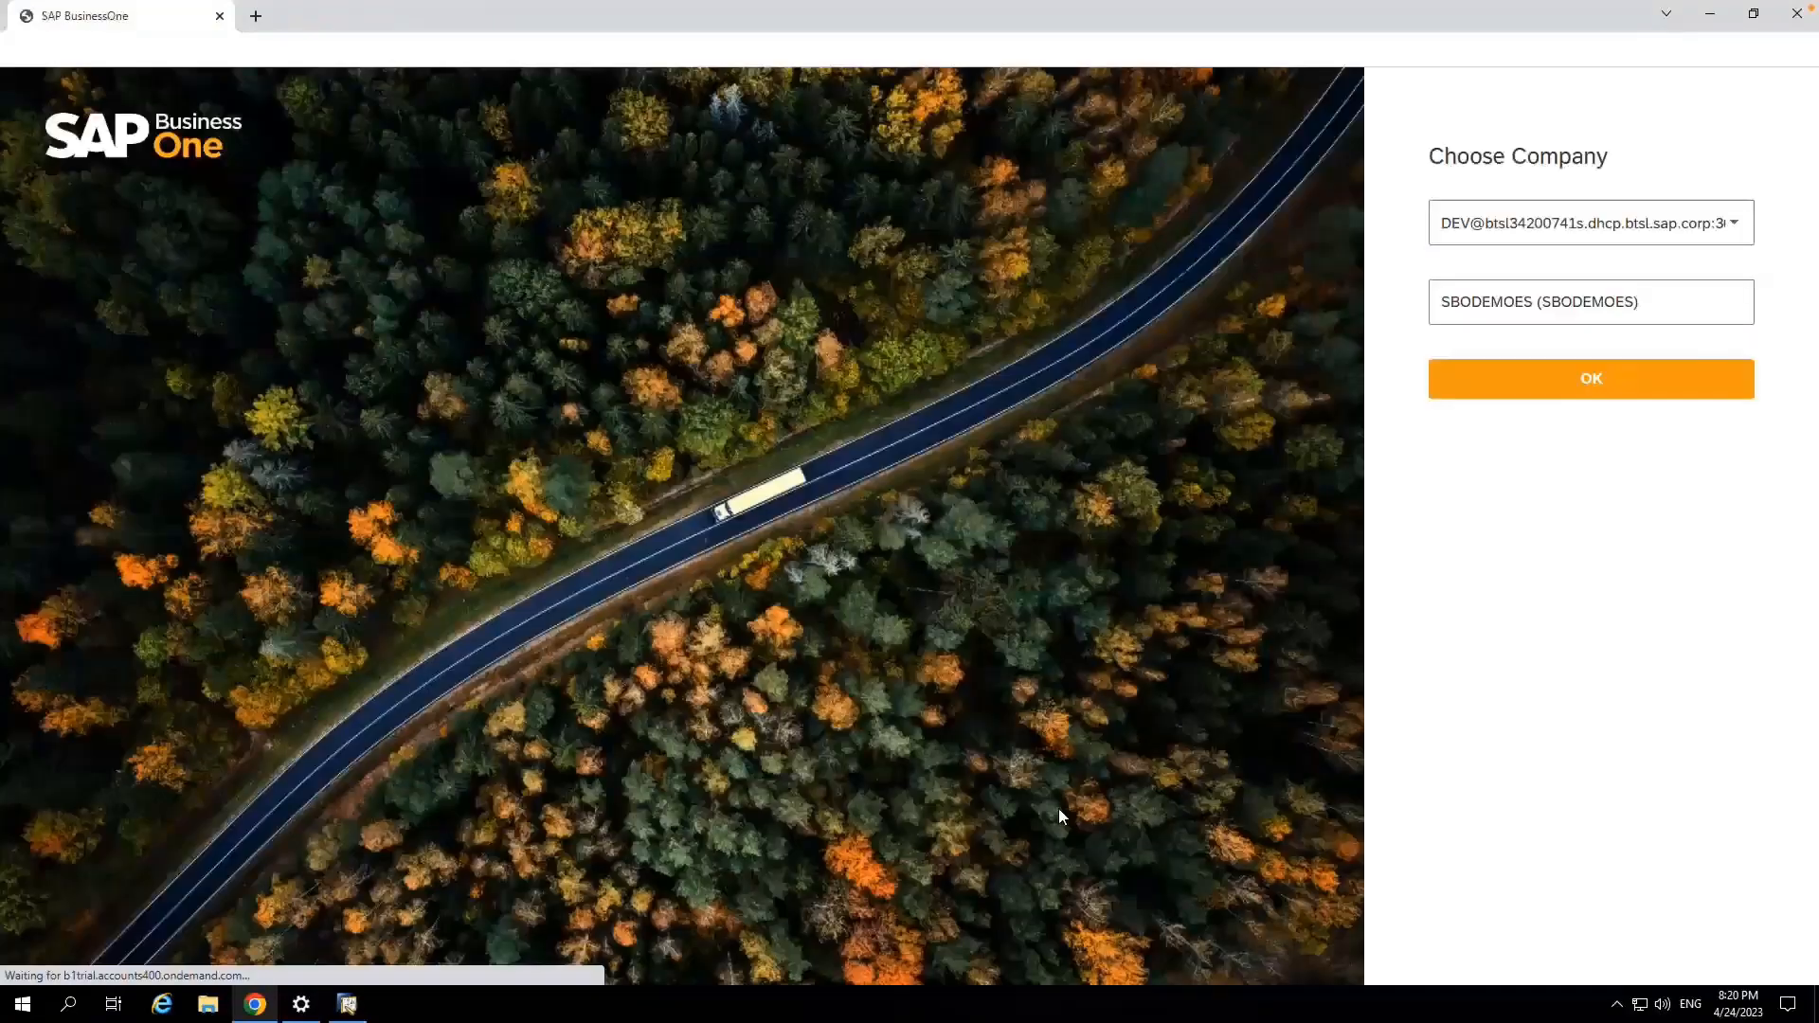
Choose OEC Computers (SBODEMOUS) as the Web Client company and confirm the choice.
click(1741, 314)
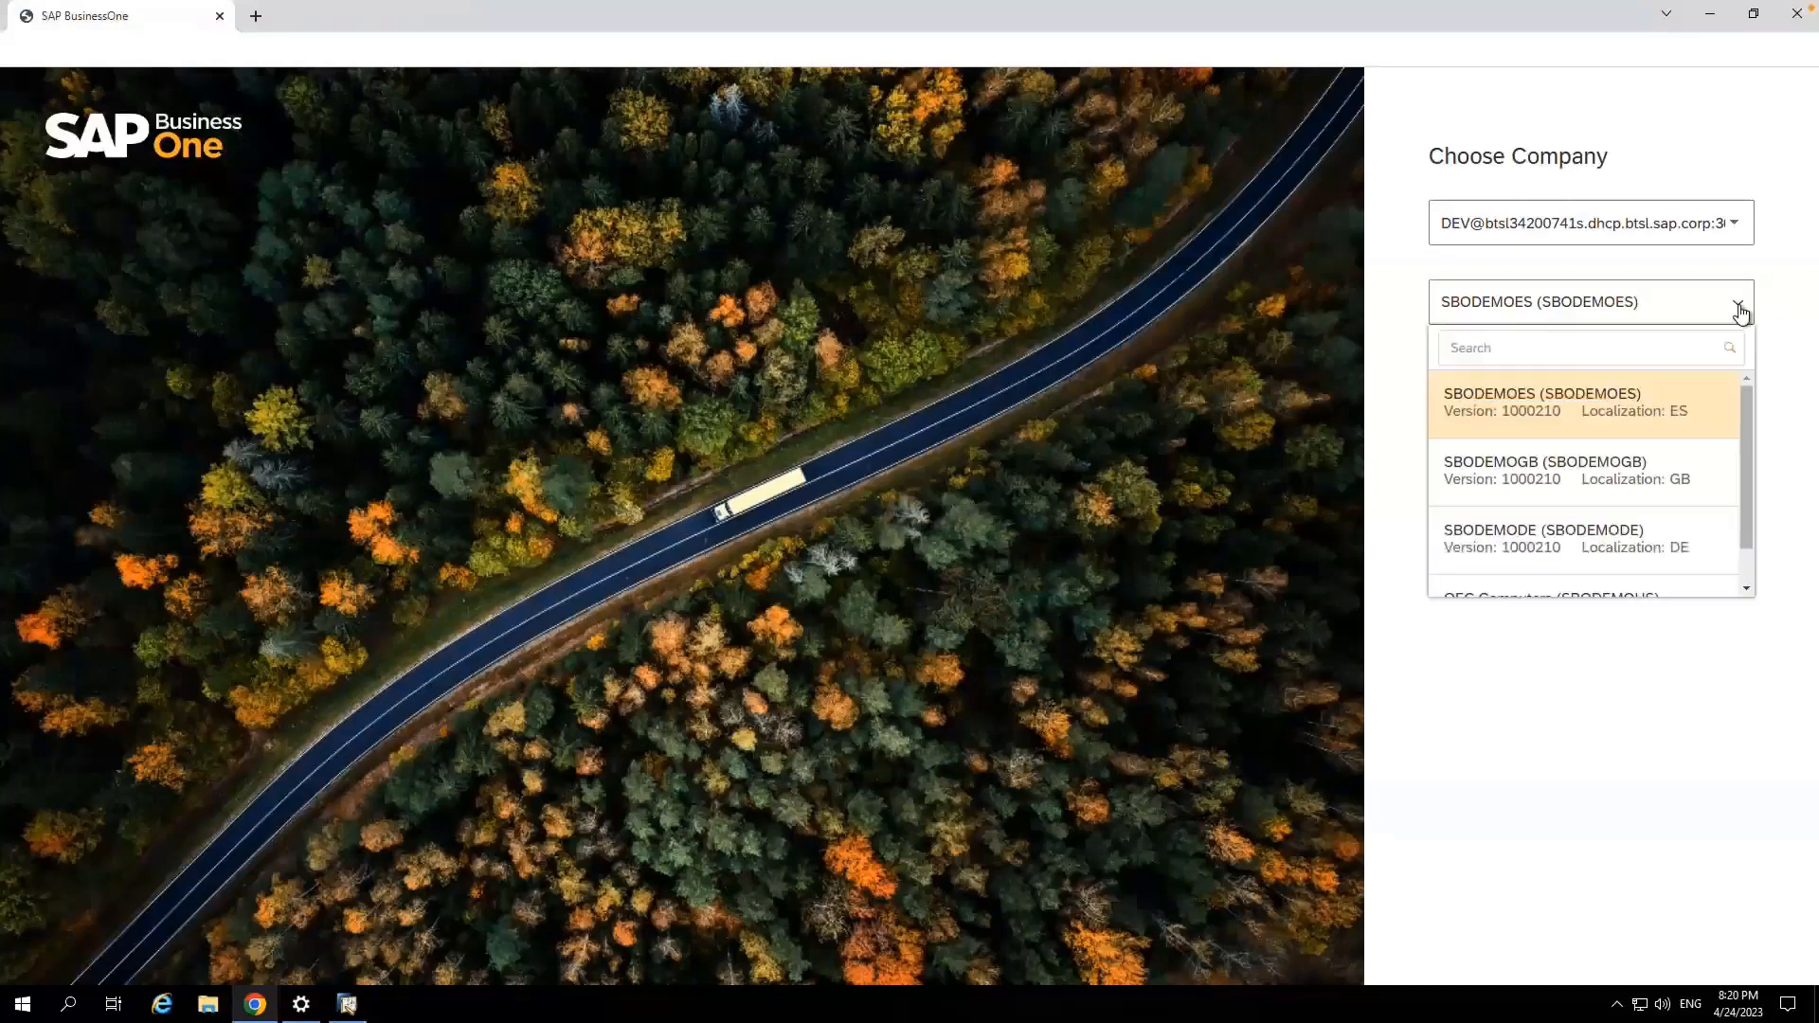
scroll(1657, 573, down, 1)
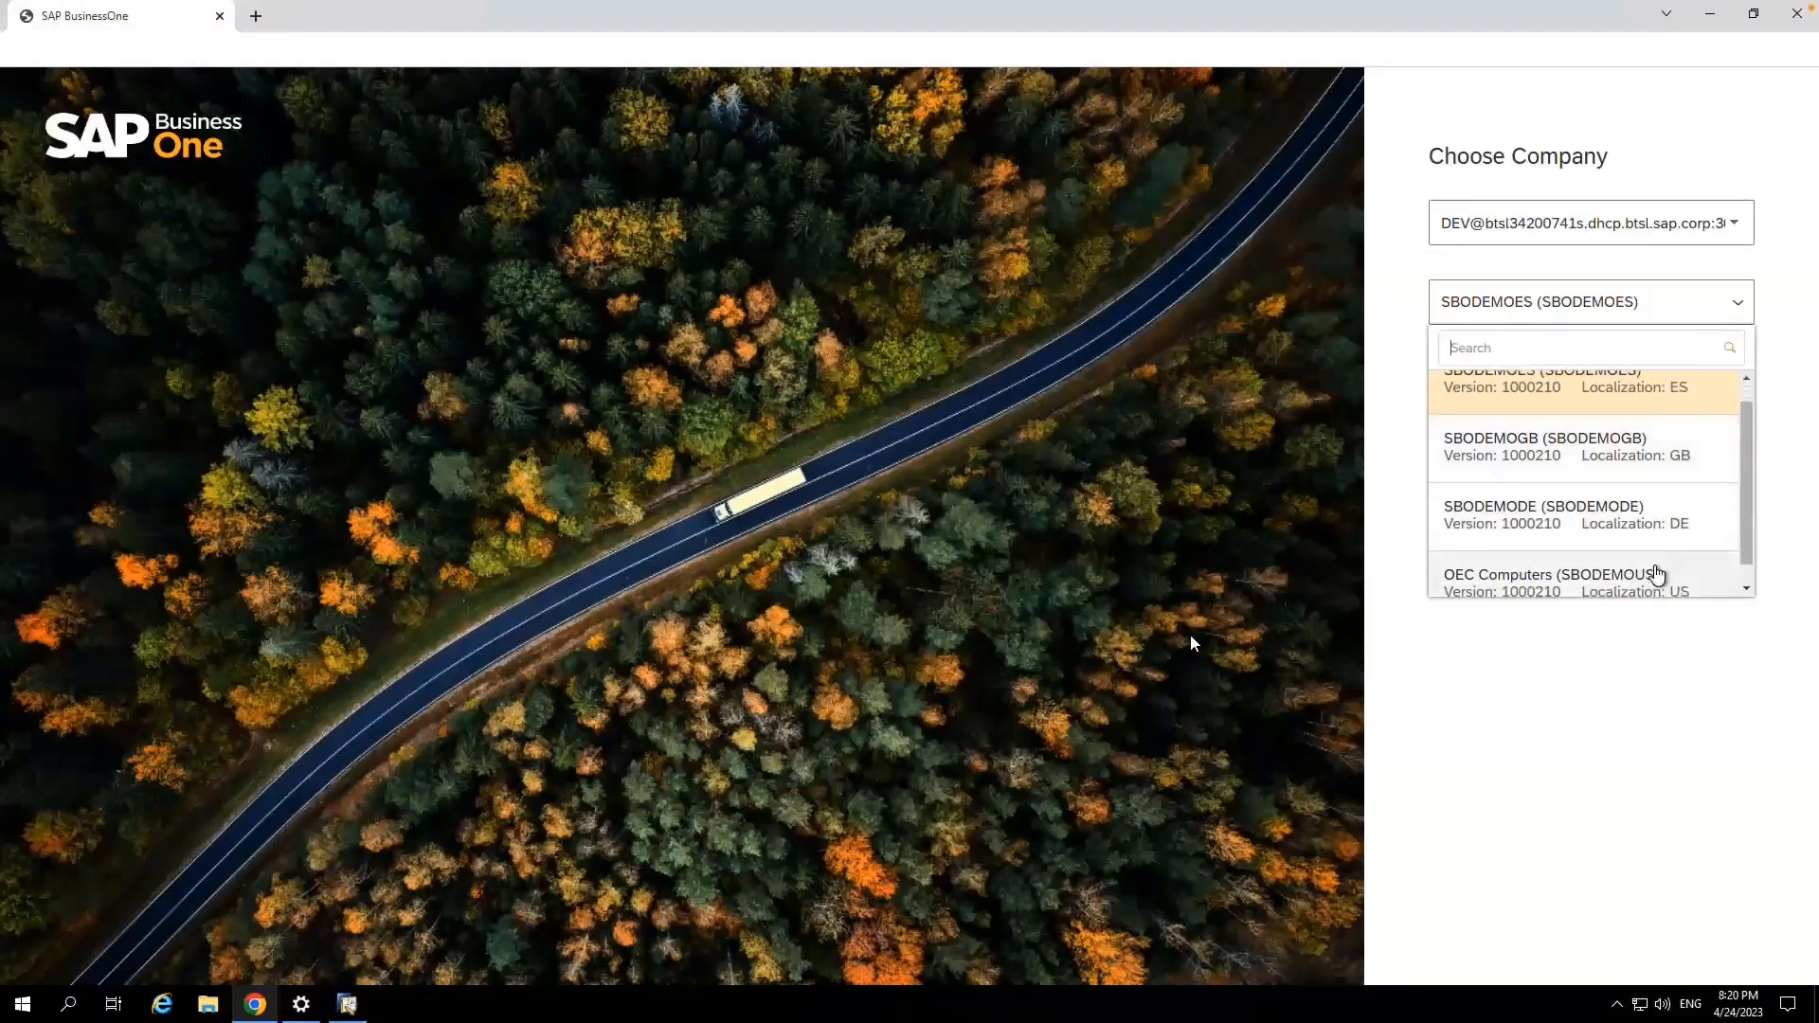
click(1656, 573)
click(1526, 386)
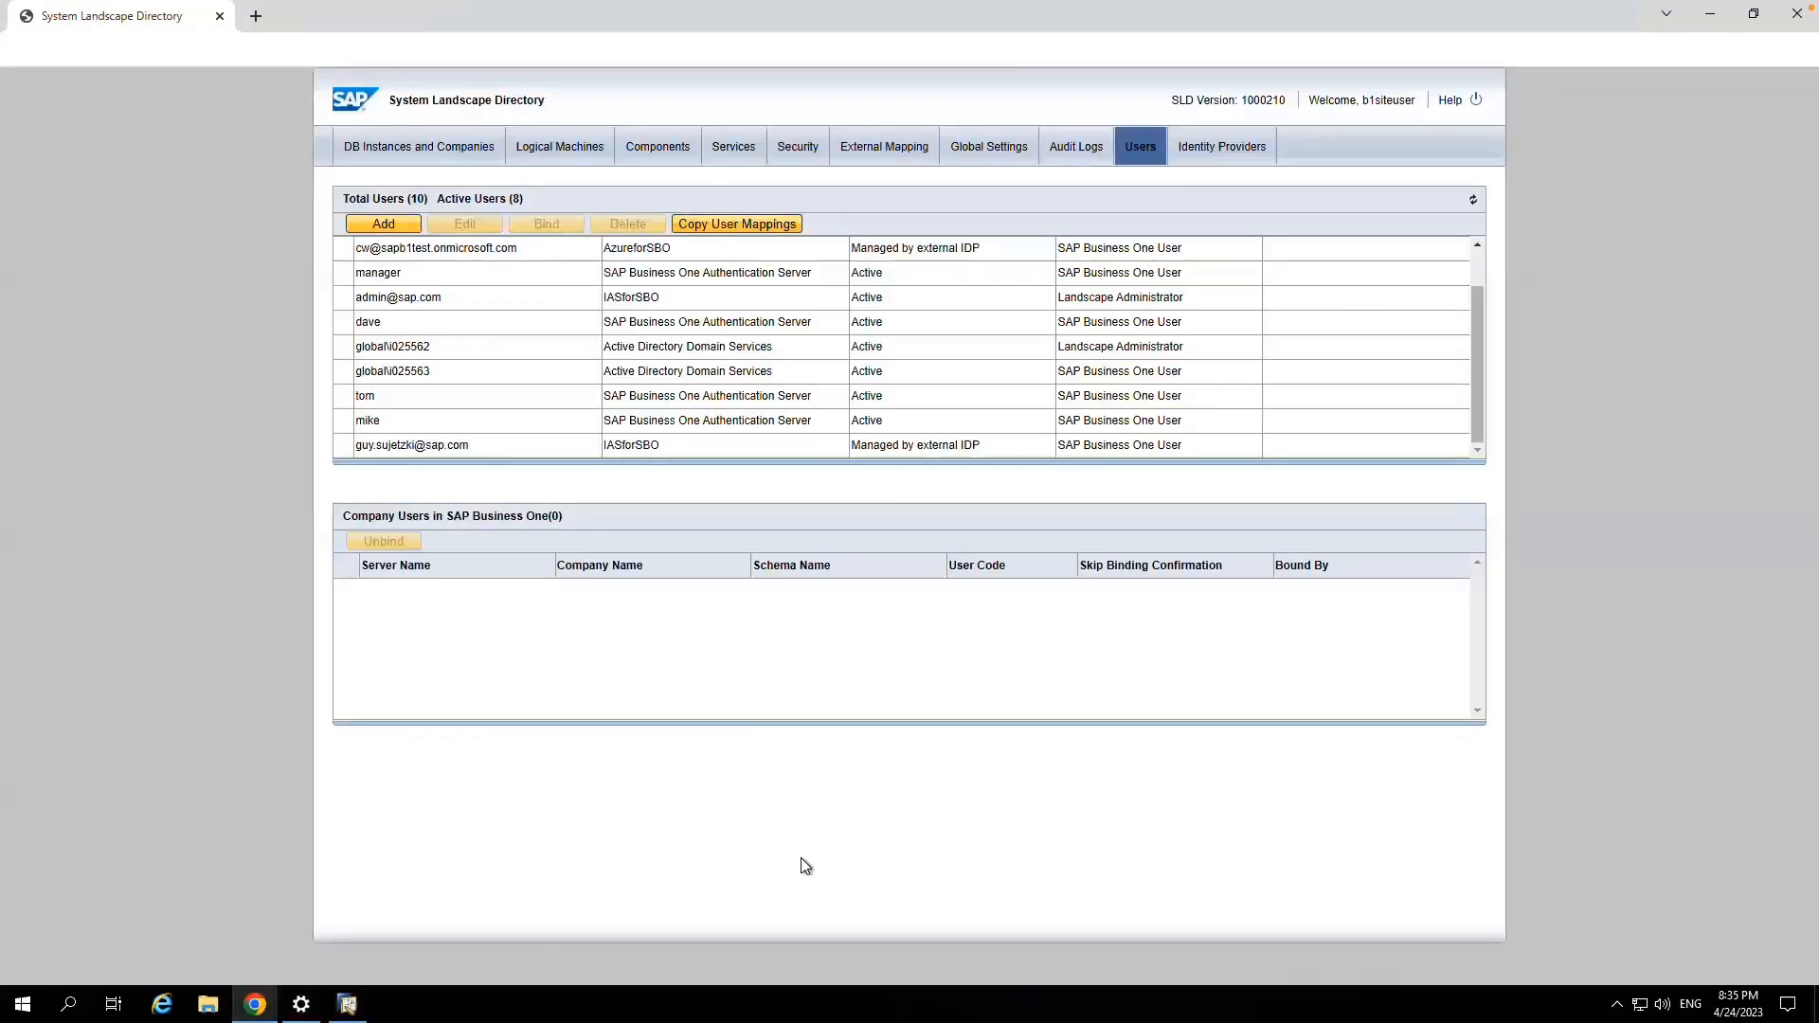
In the System Landscape Directory, add a user with identity provider OktaforSBO, entering the person's Okta address as the user name.
click(385, 224)
click(1023, 470)
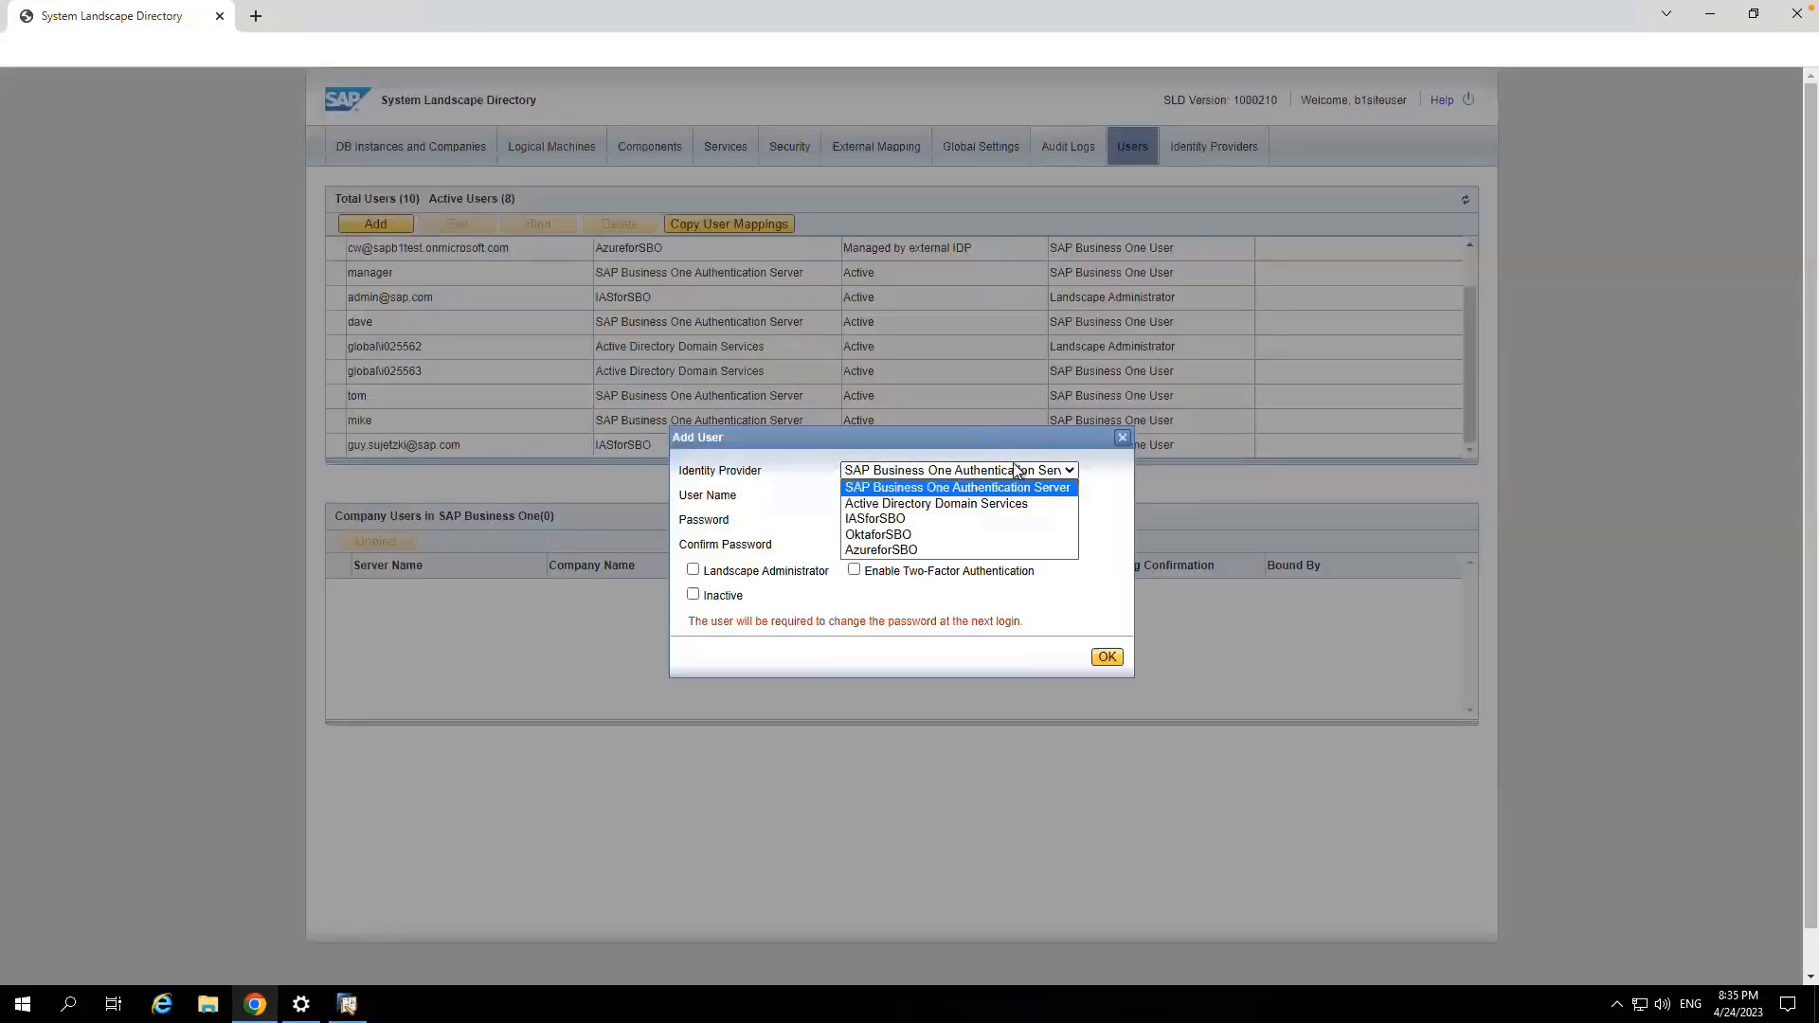
click(889, 539)
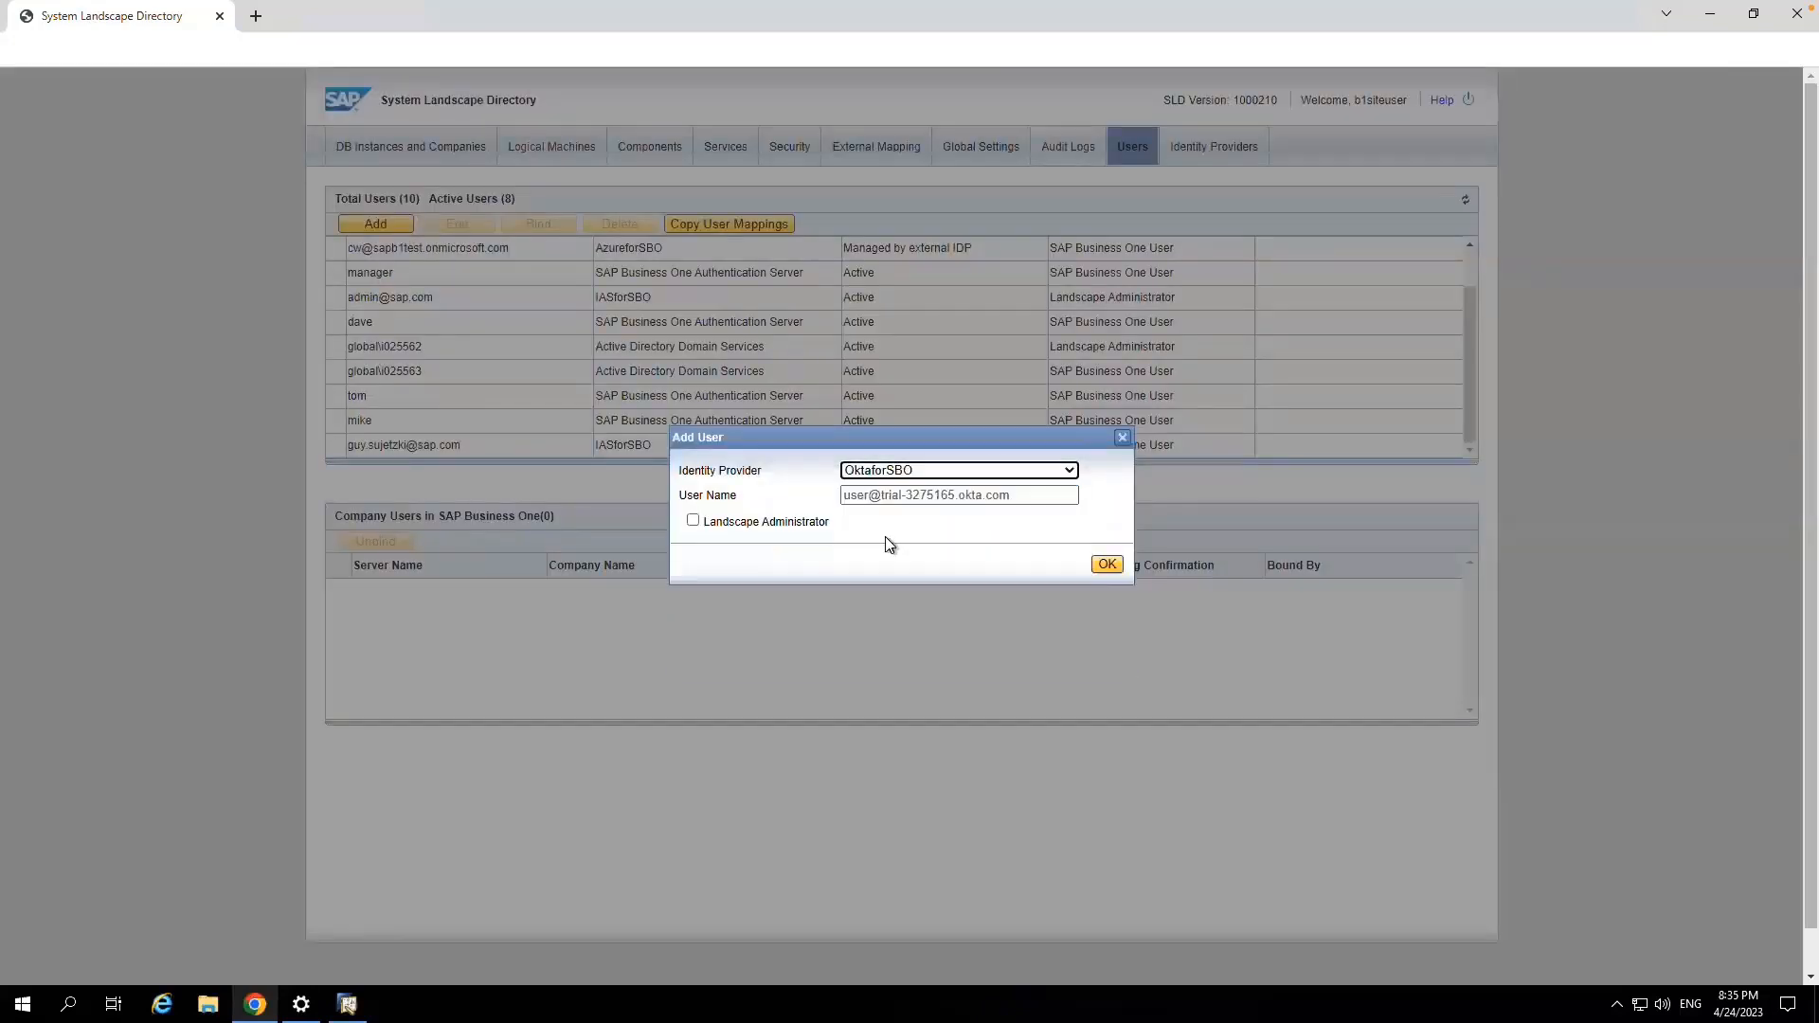
click(846, 500)
key(ctrl+v)
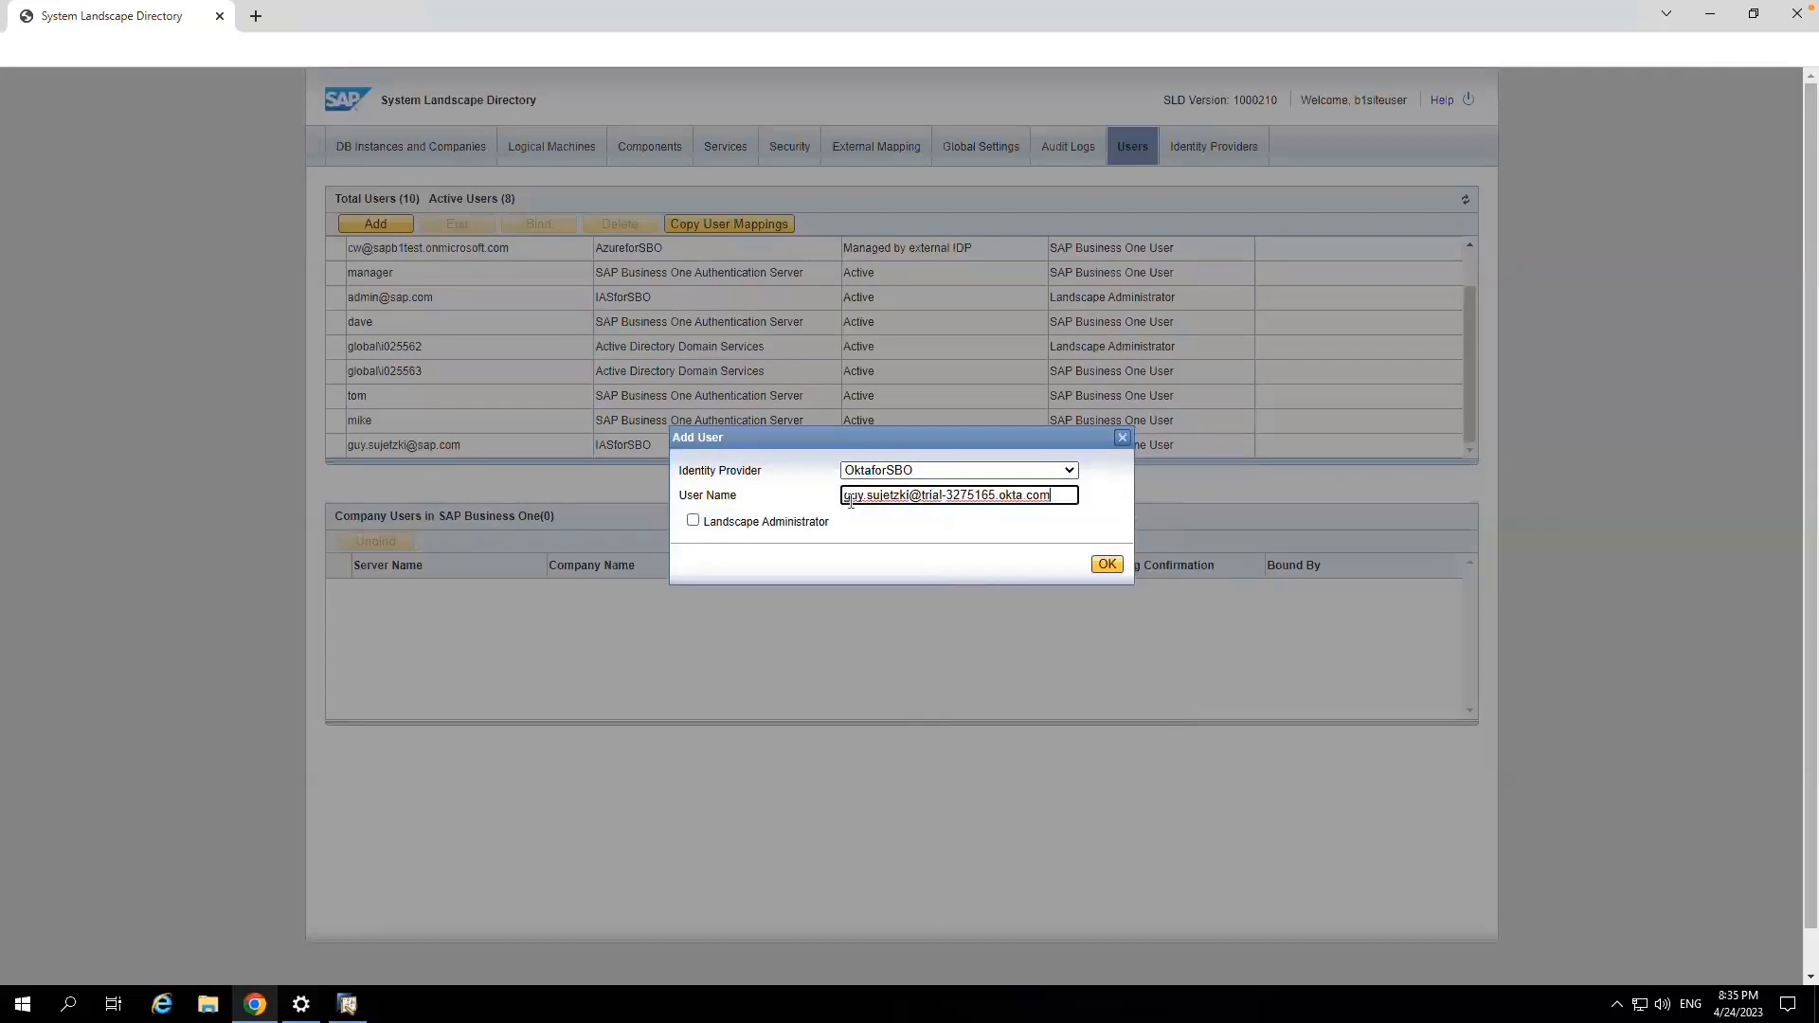
click(1106, 565)
Bind the new OktaforSBO user to OEC Computers (SBODEMOUS), replacing the user code's domain part with _okta.
click(530, 447)
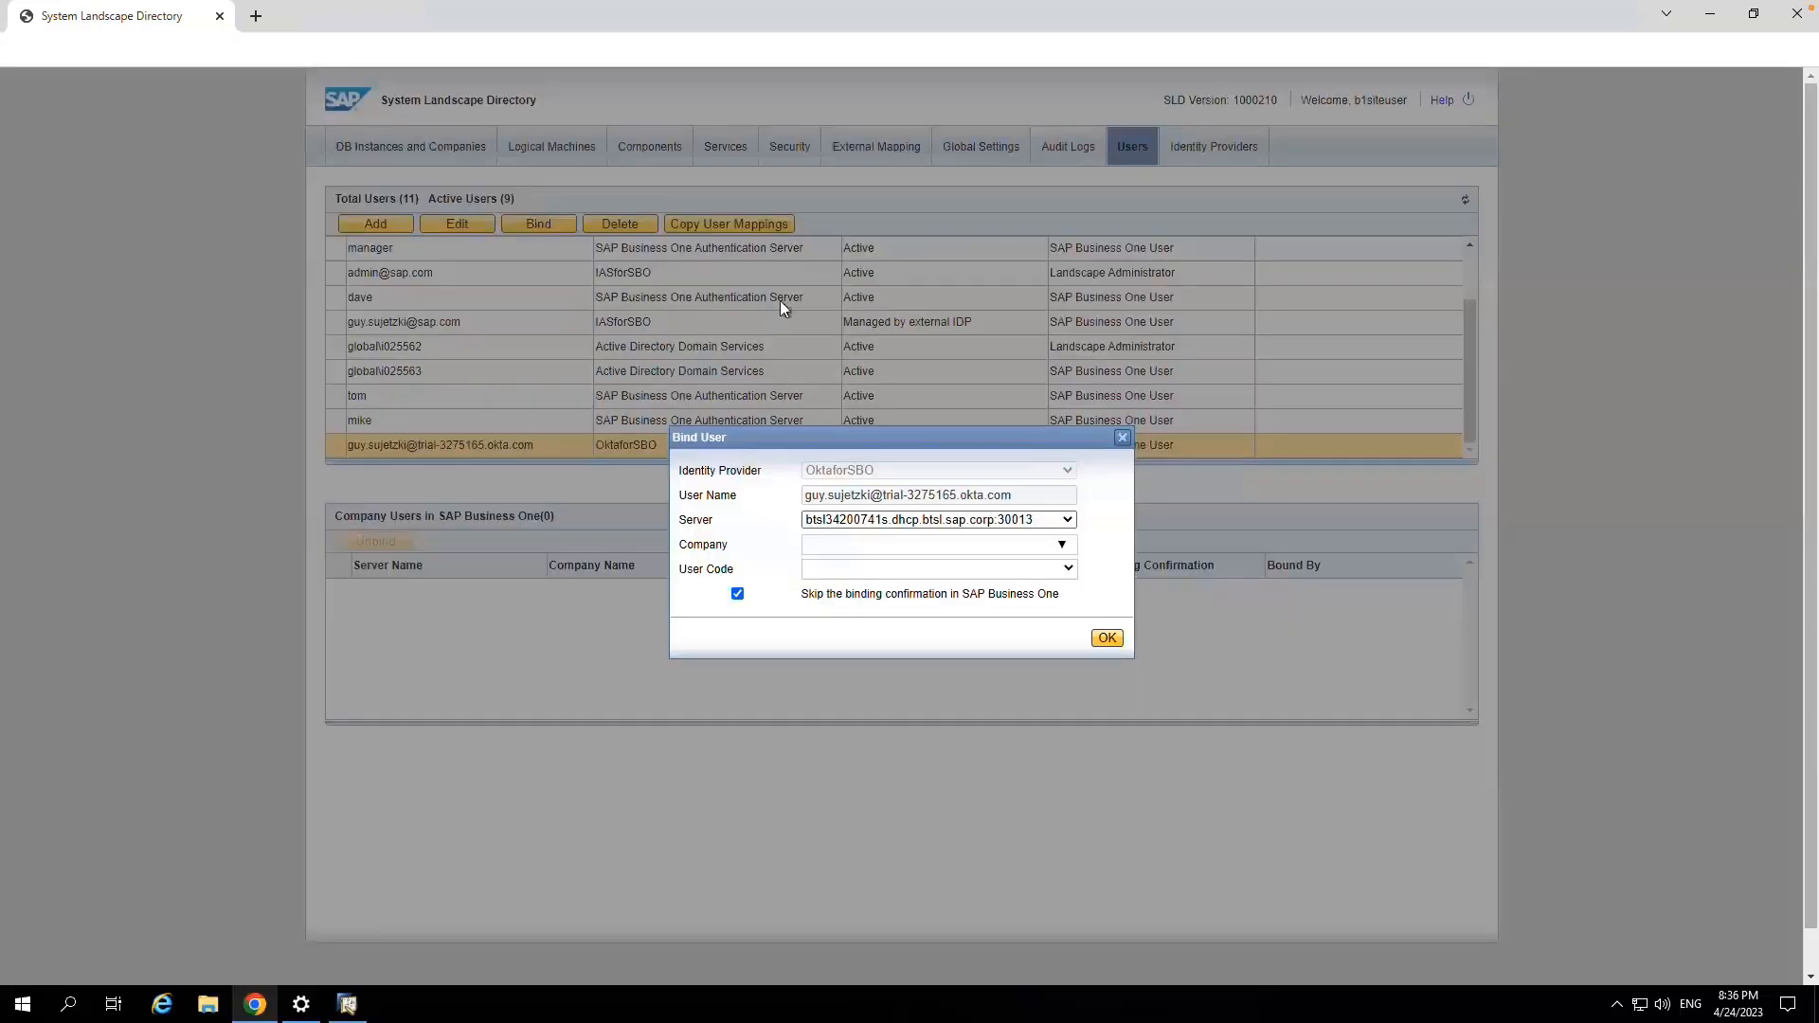
click(1060, 546)
text(us)
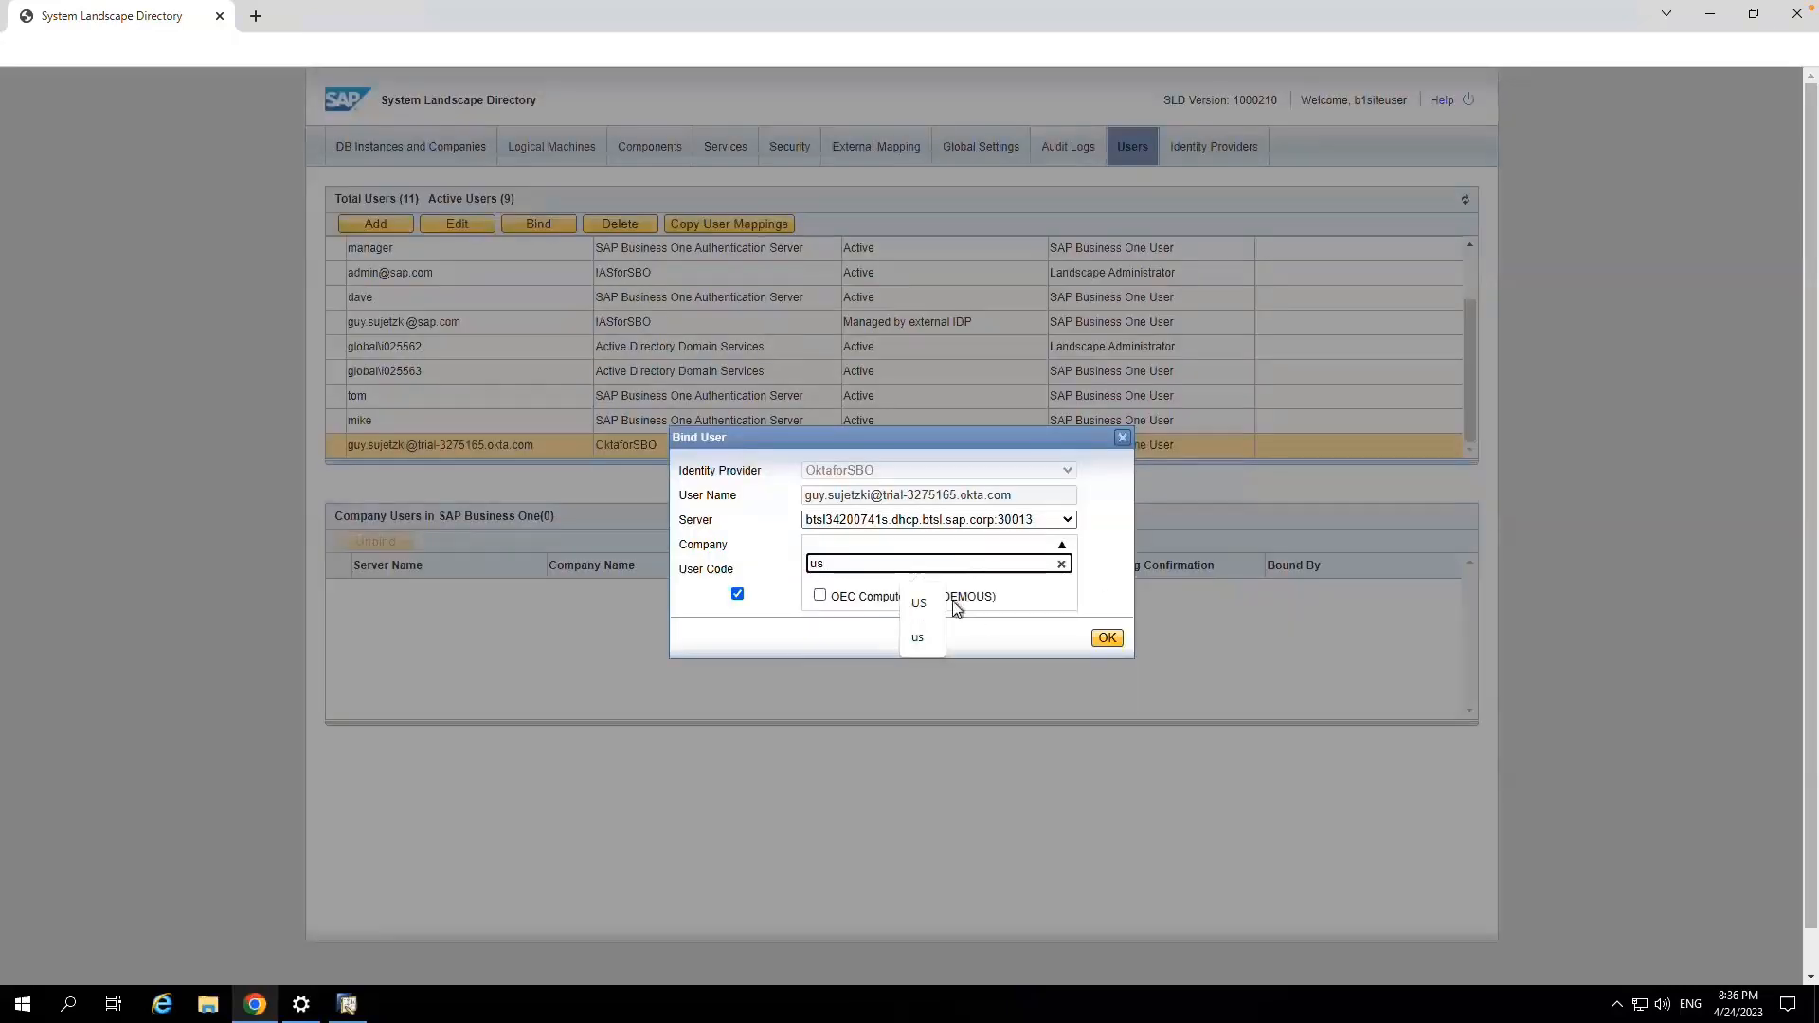
click(821, 596)
click(1106, 564)
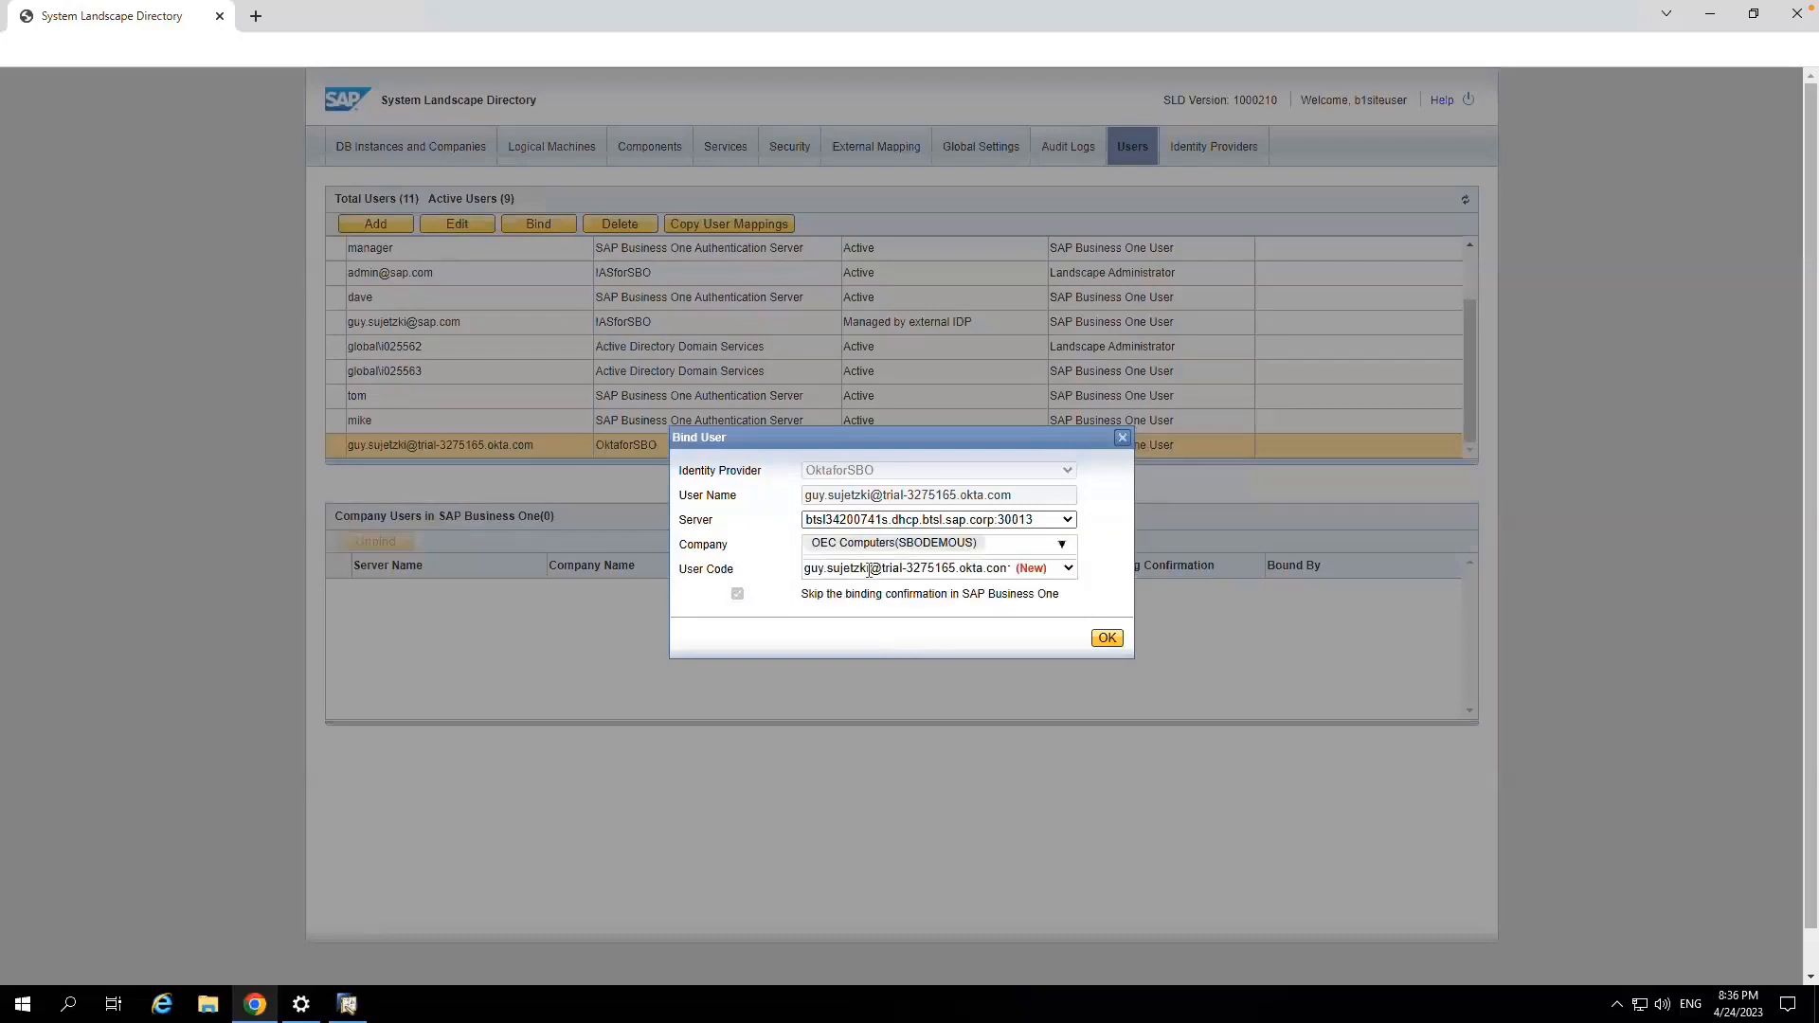
drag(865, 568, 1034, 578)
text(_okta)
click(1108, 640)
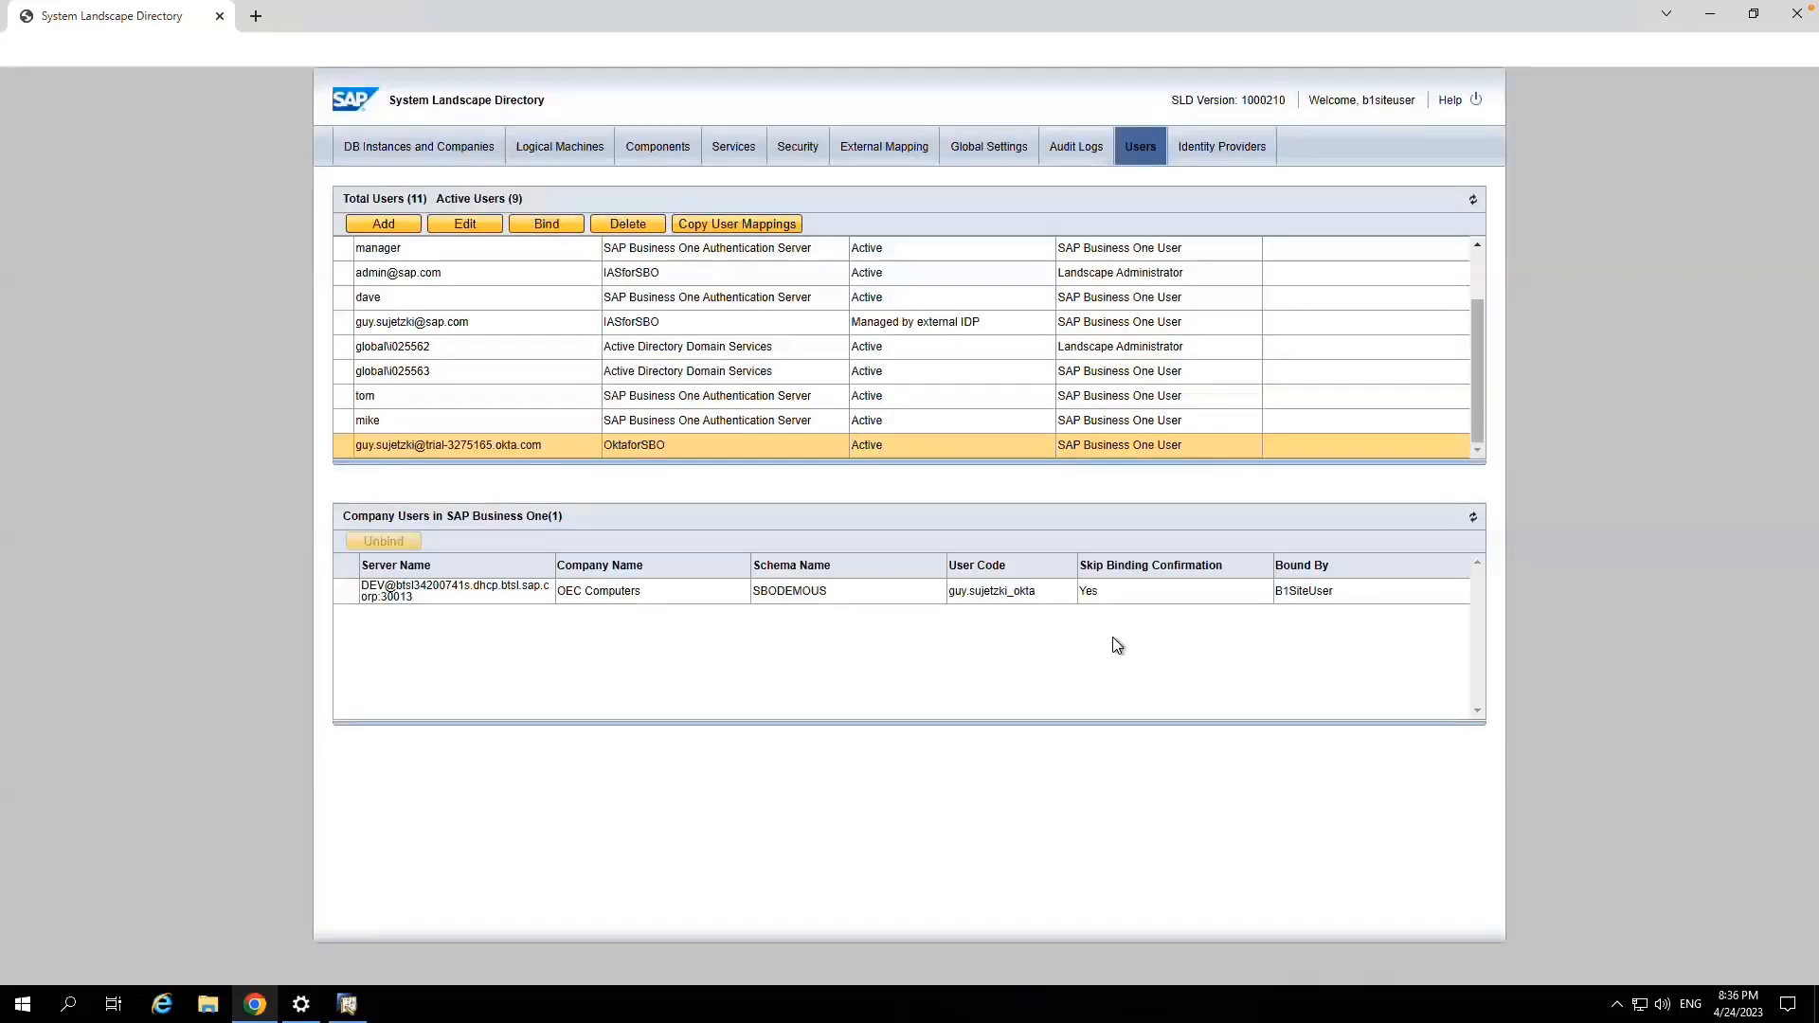
Open the Web Client for SAP Business One service link in an incognito window and sign in as the Okta user, verifying by push notification.
click(732, 146)
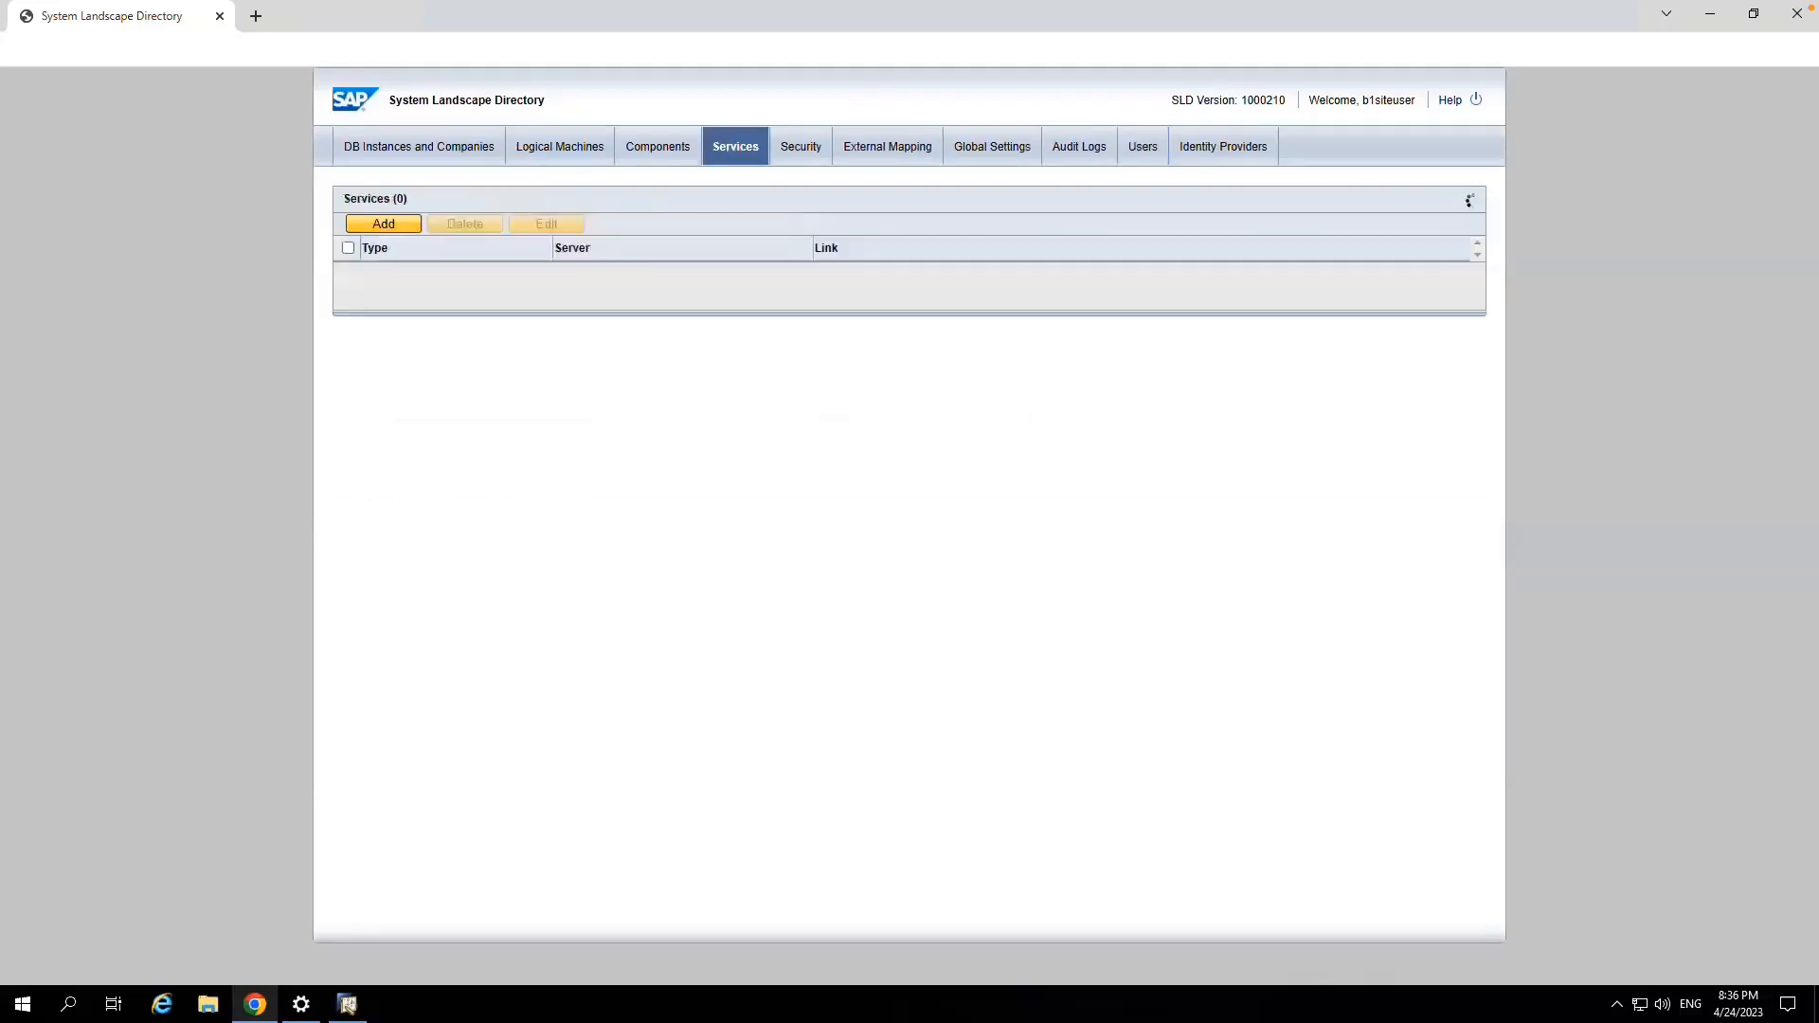
right_click(893, 347)
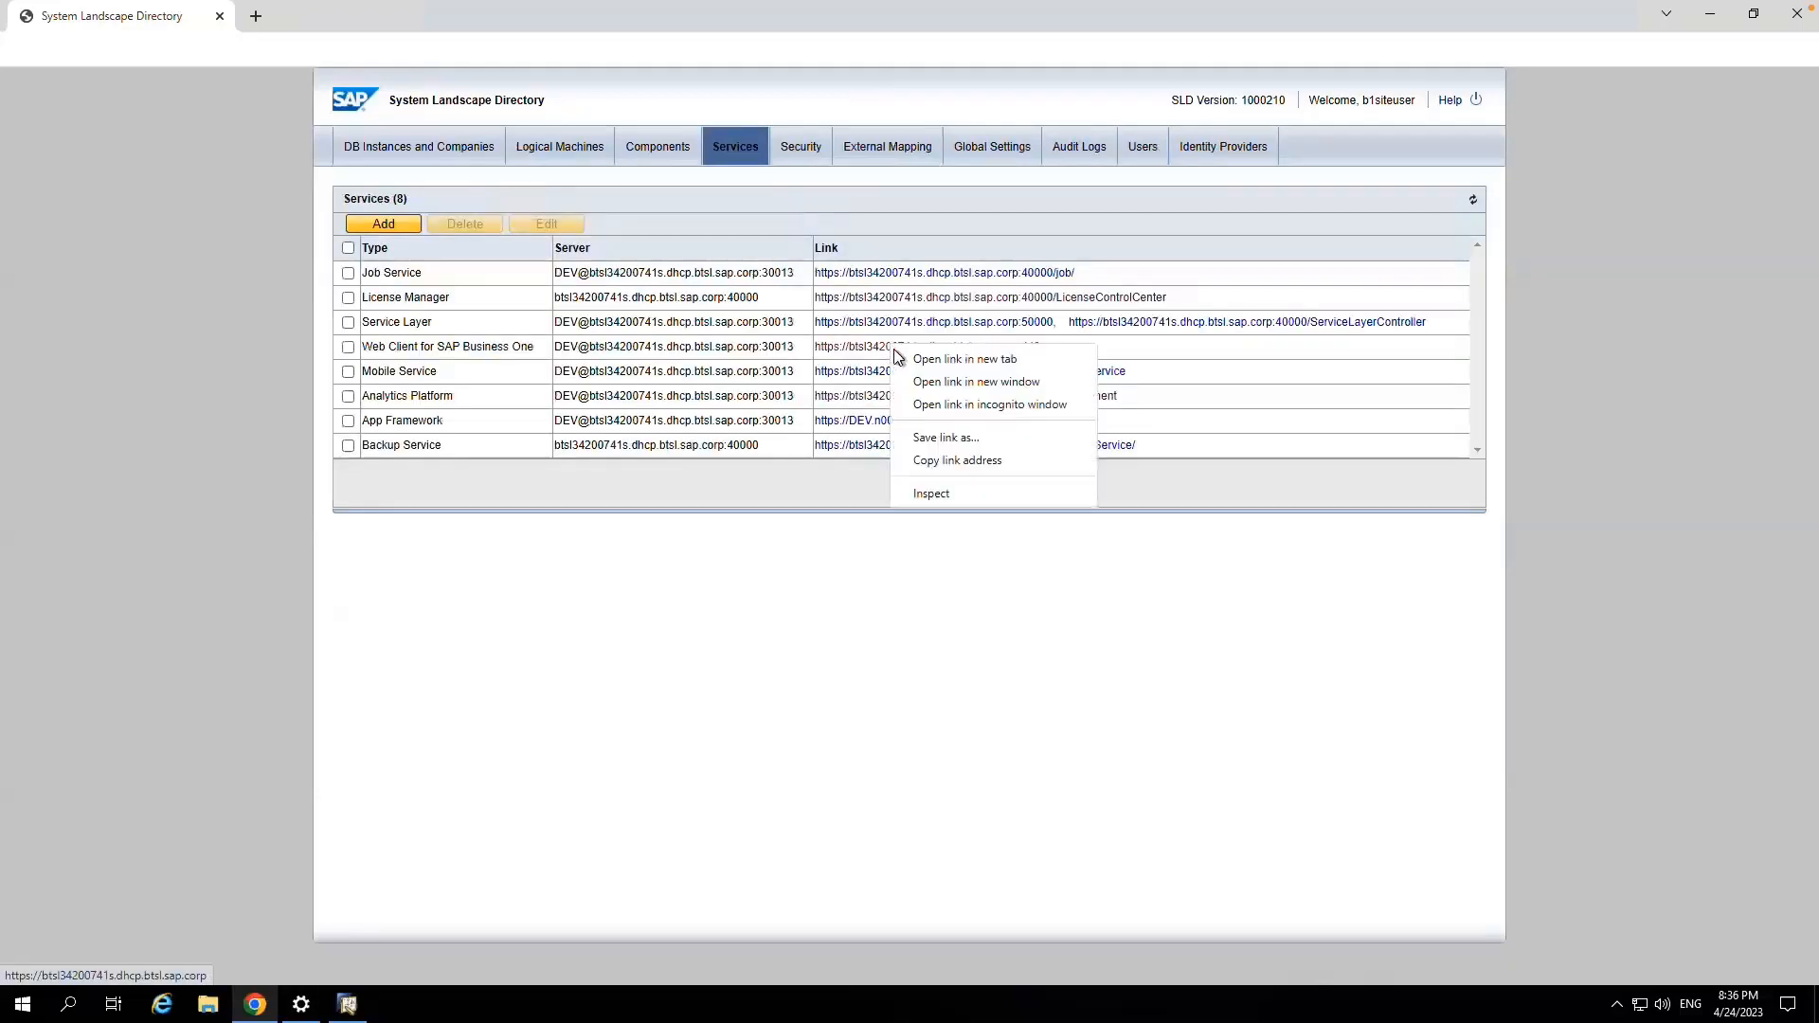
click(956, 403)
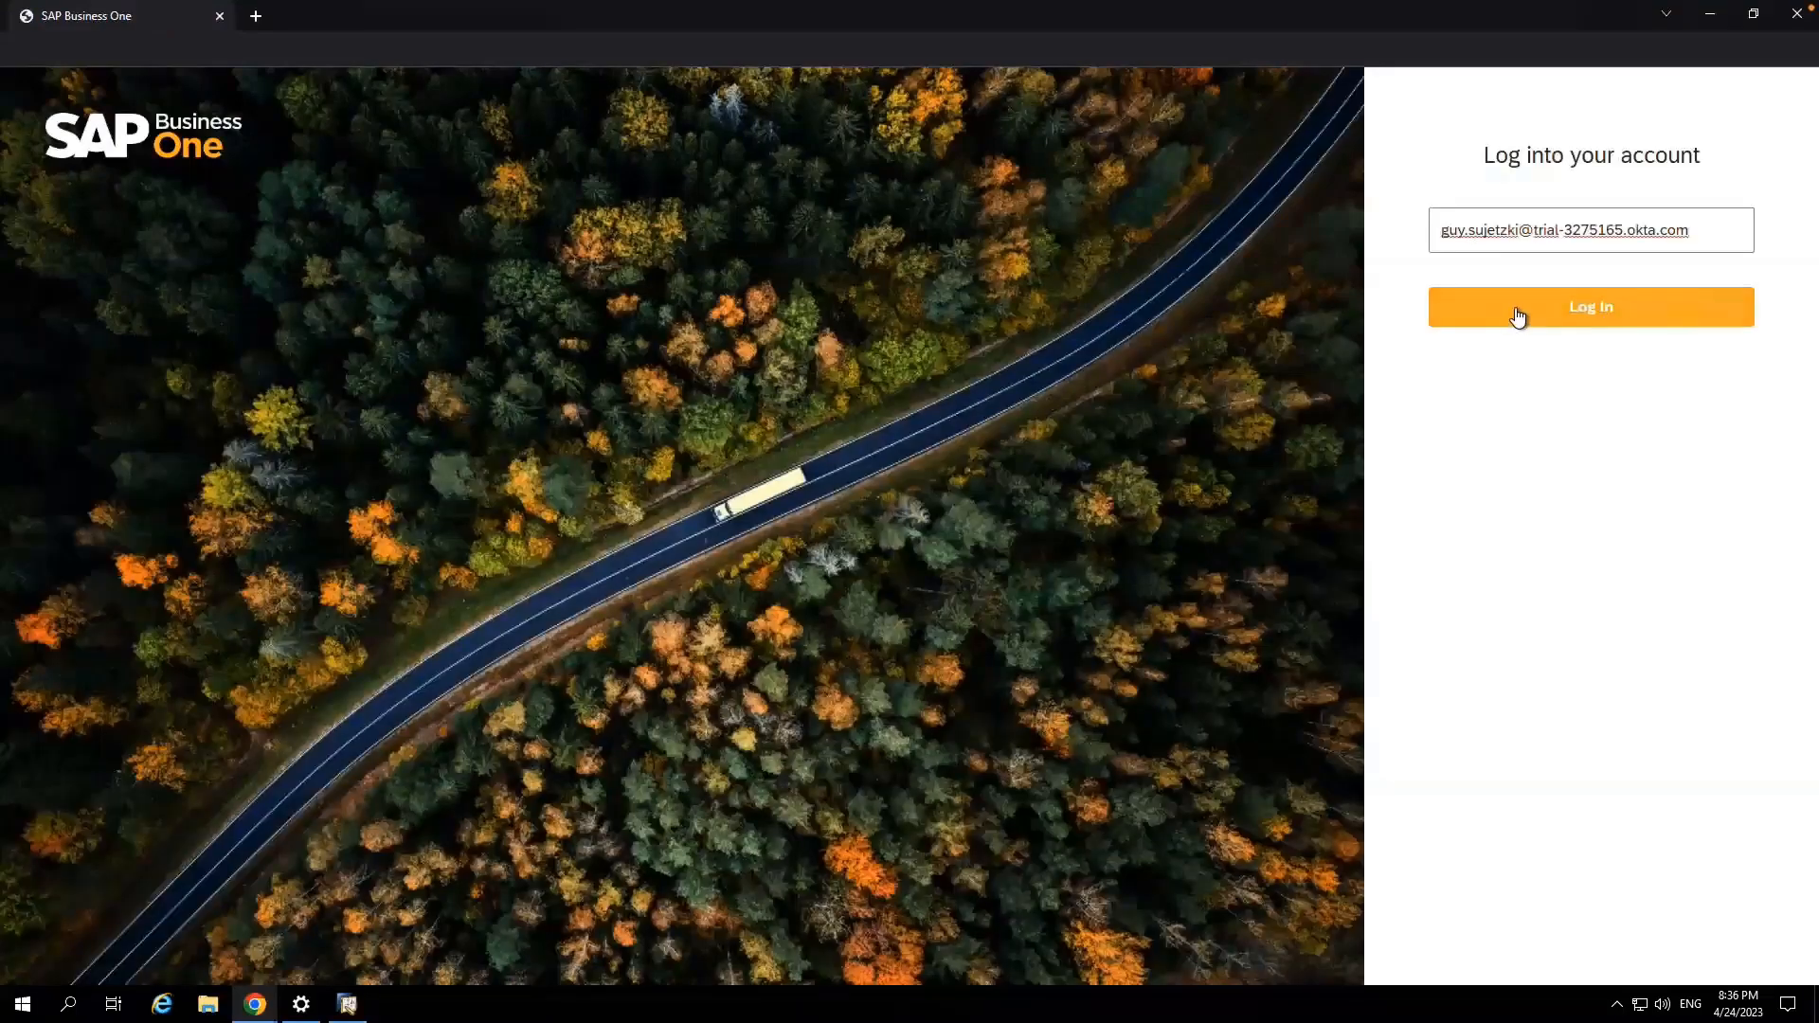
click(1518, 316)
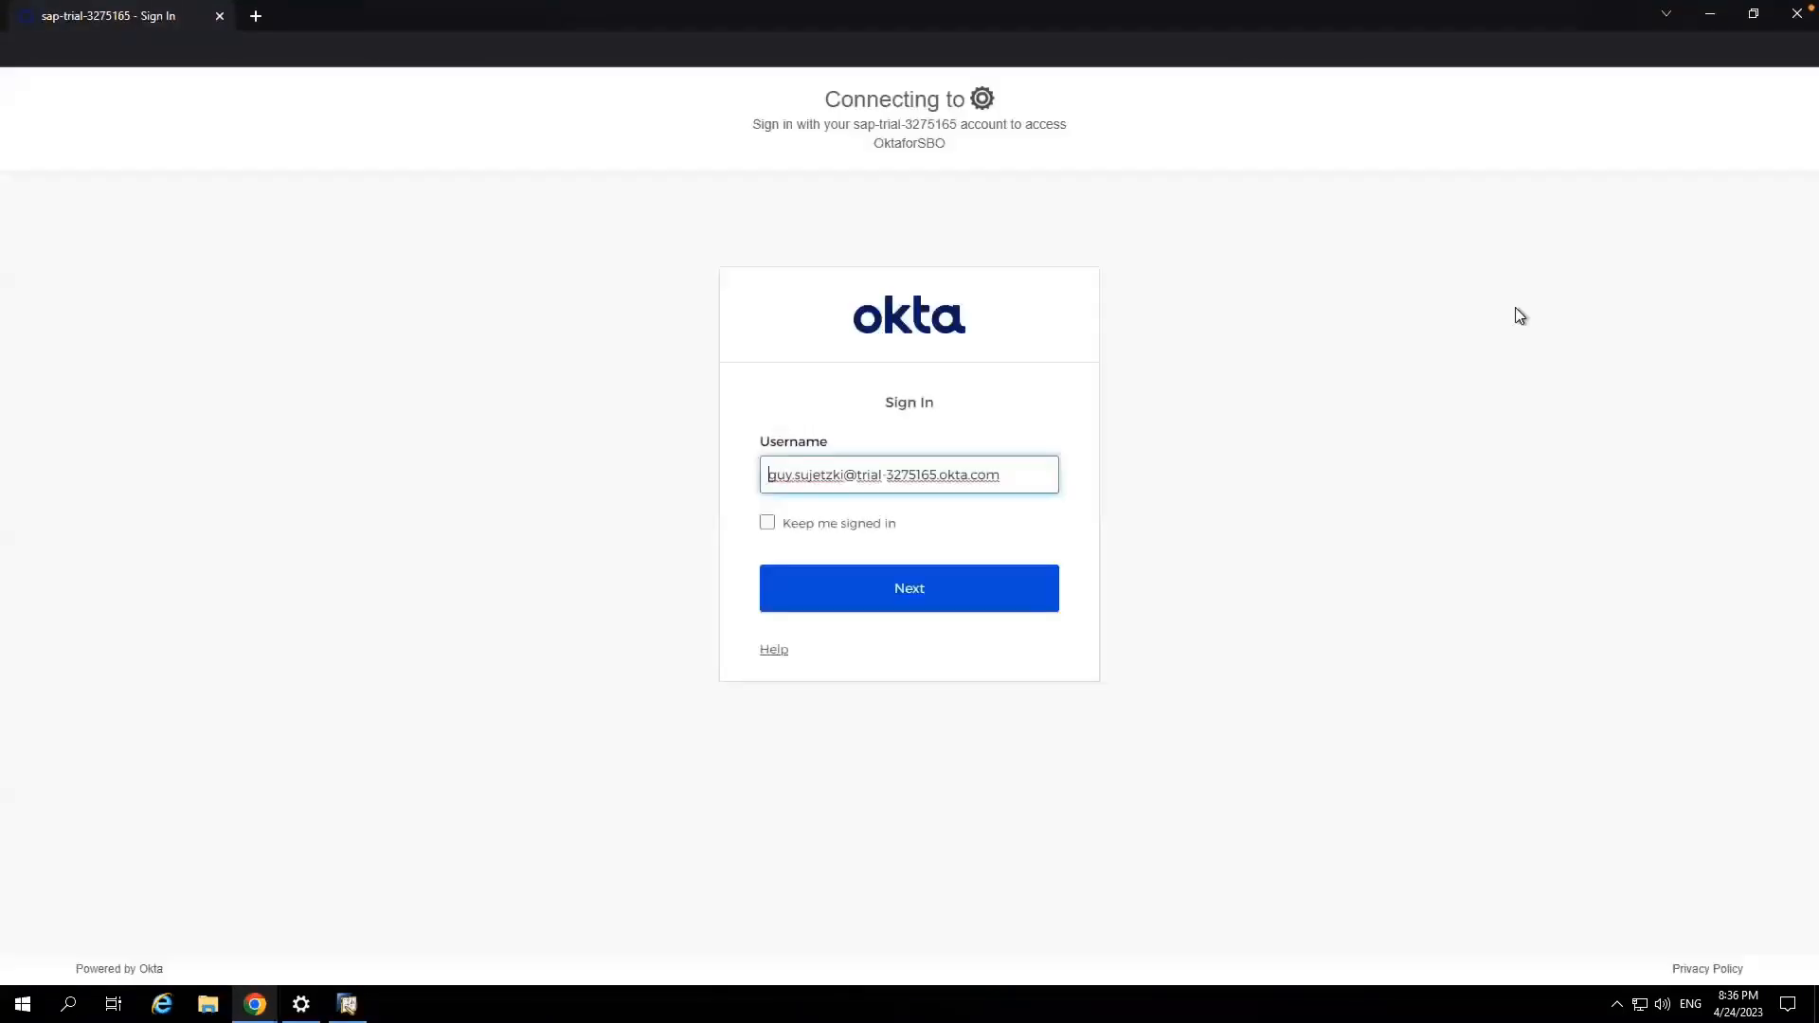
click(913, 595)
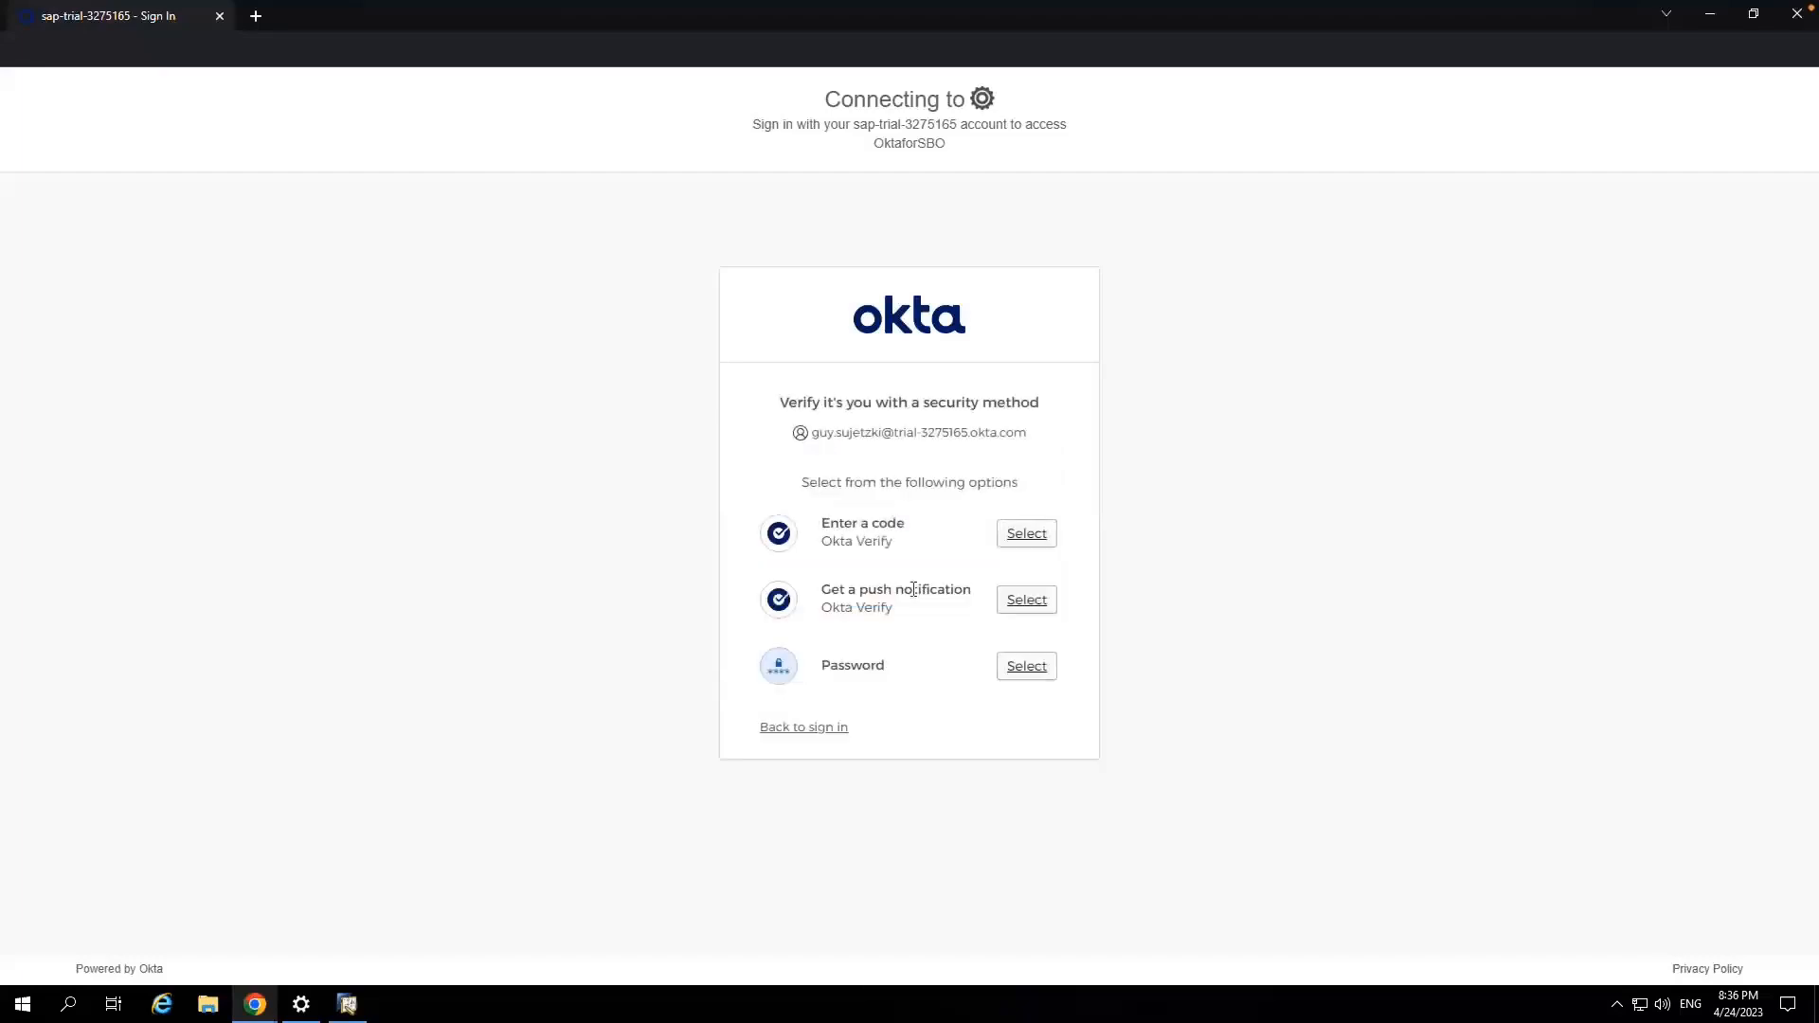
click(1028, 606)
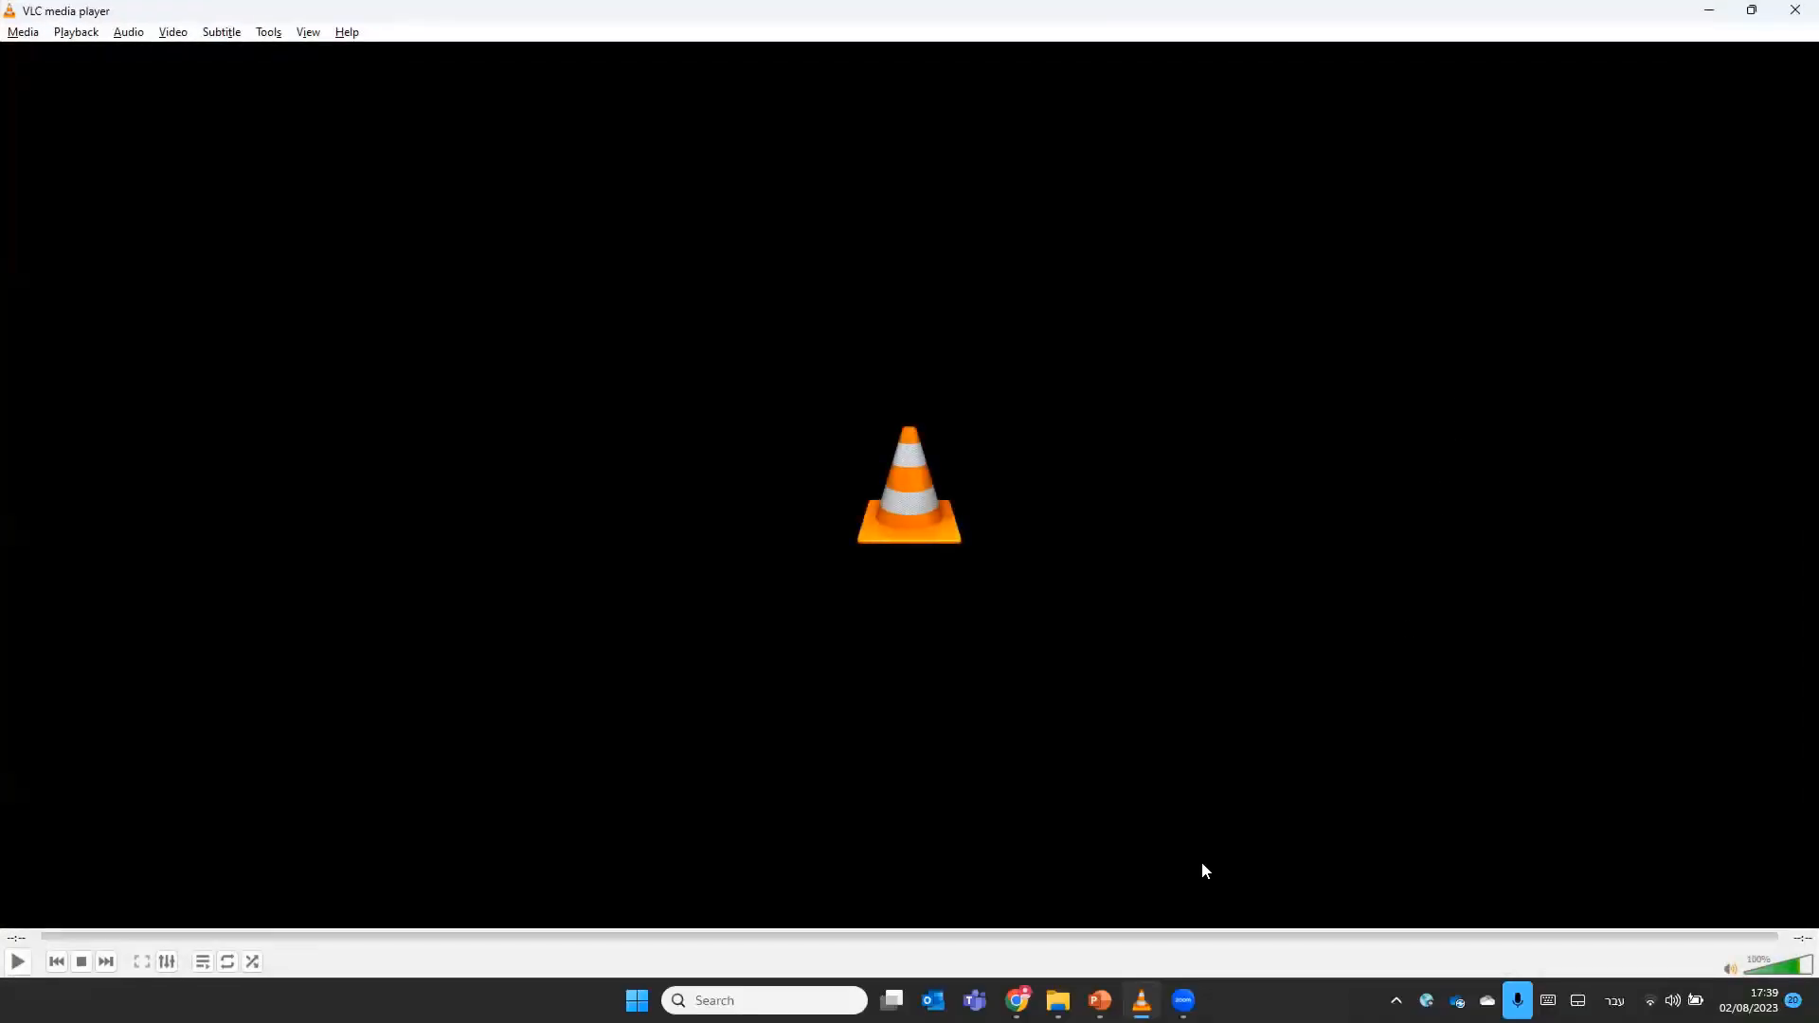
Switch to the running PowerPoint slide show with the IAM Enhancements slide.
click(1099, 1001)
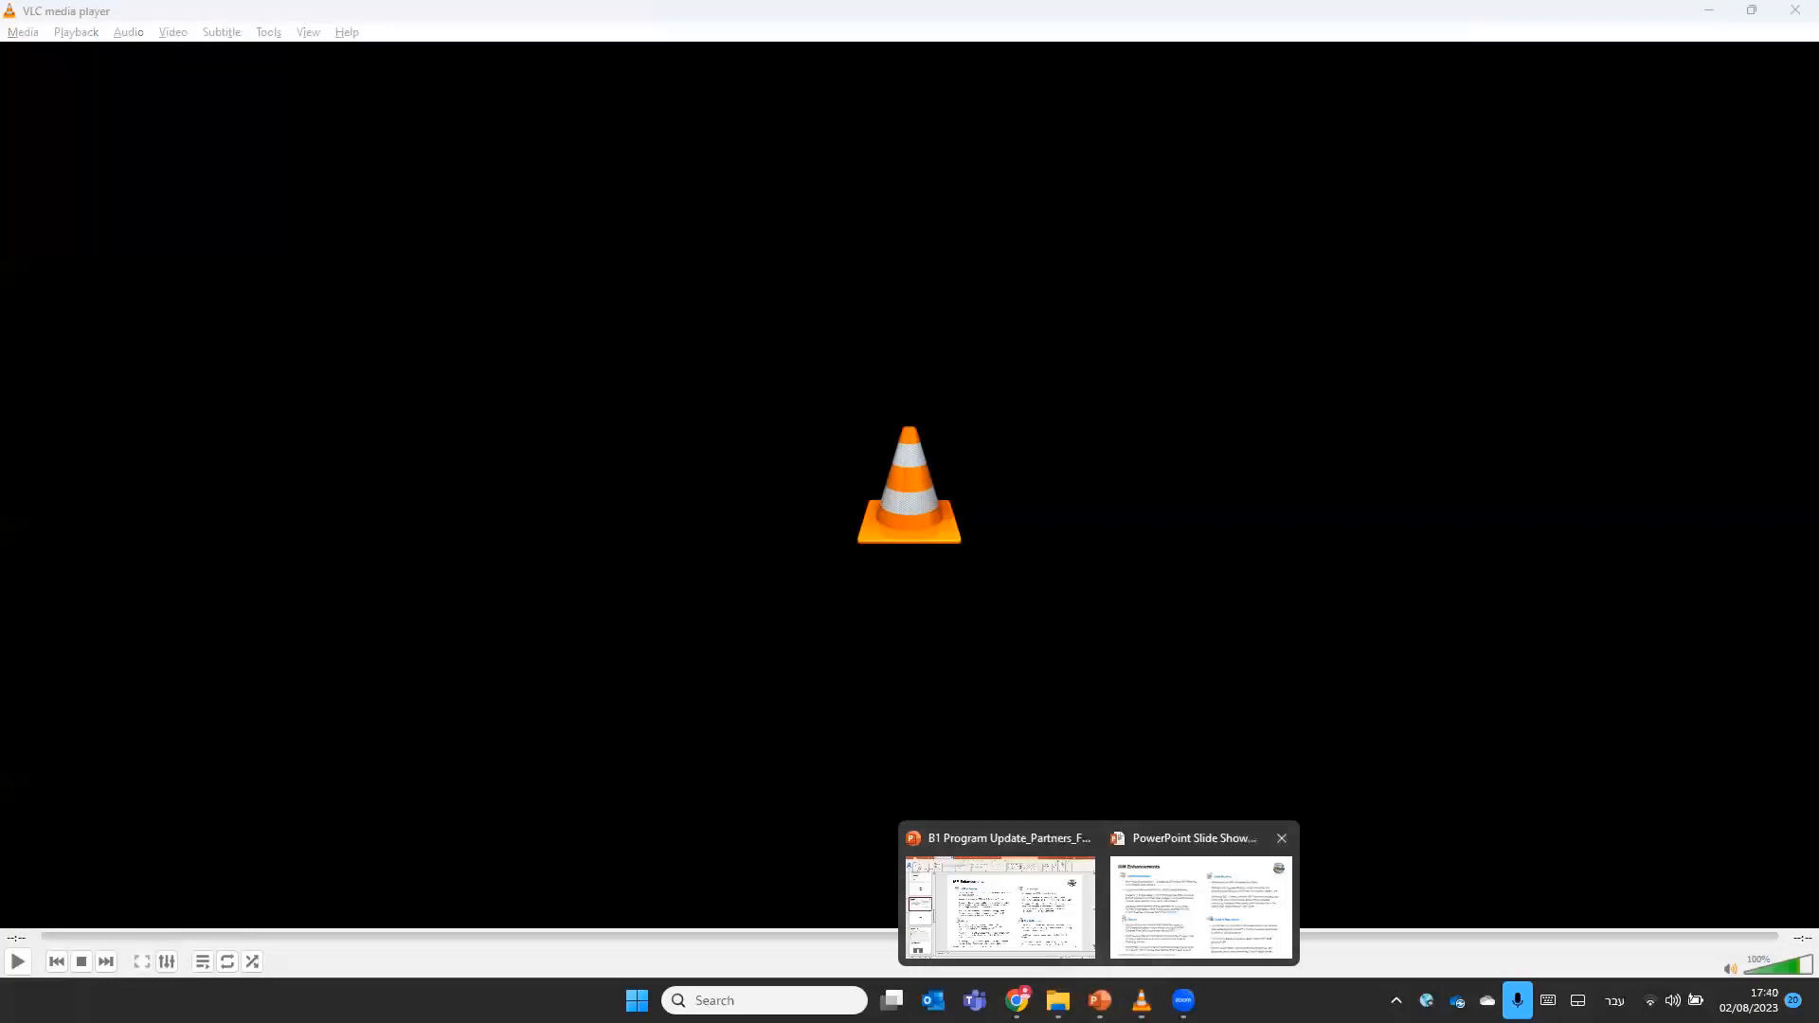
click(1107, 914)
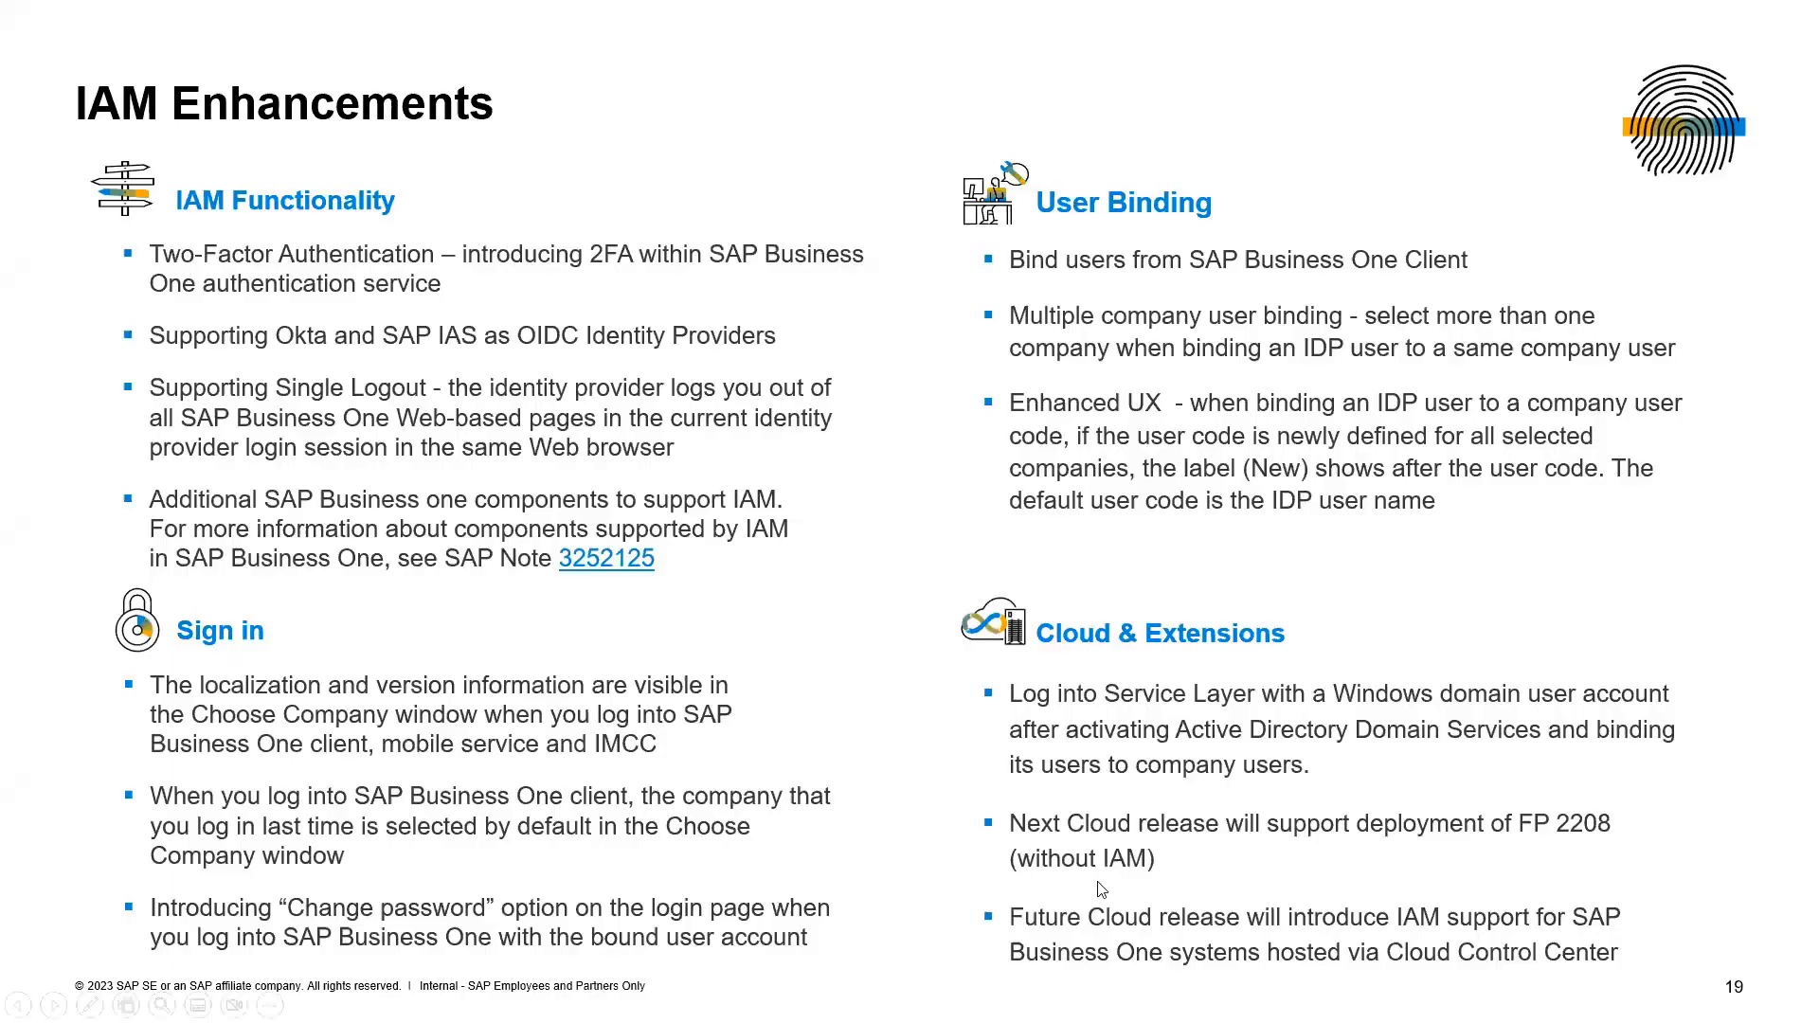
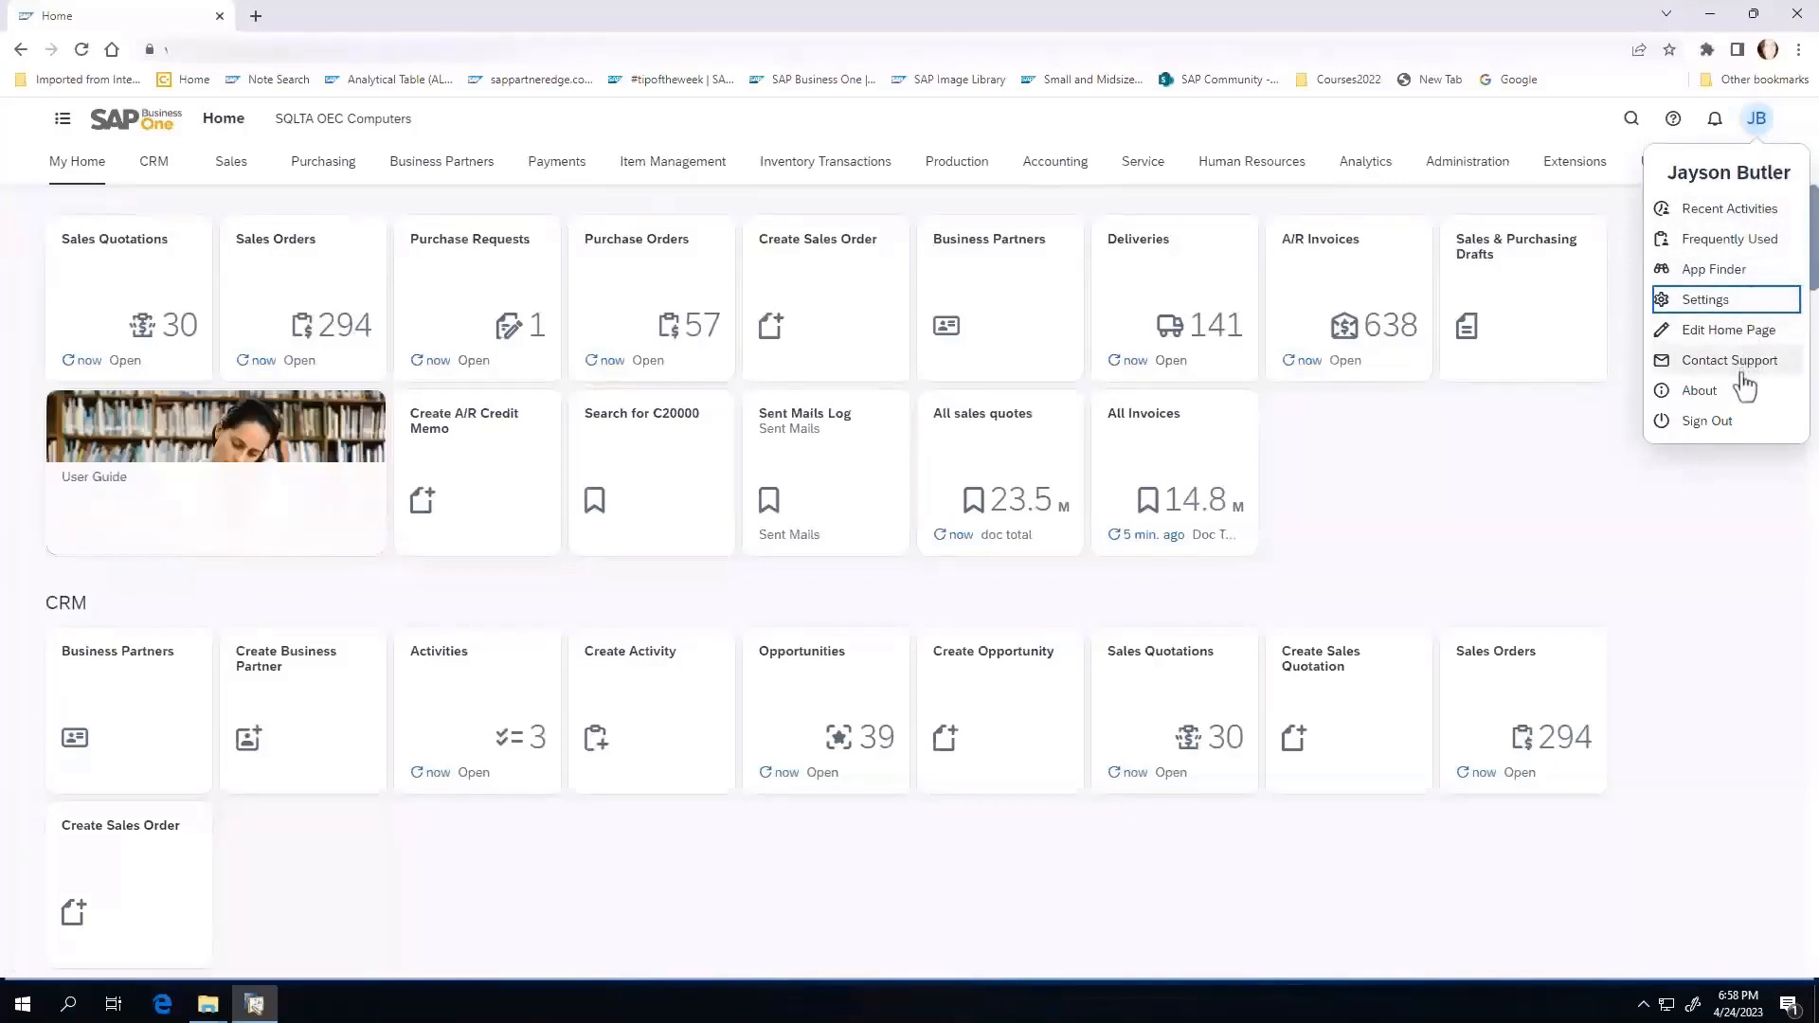
Review the theme choices in the Appearance settings, leave them unsaved, and look through the list of home page groups.
click(1738, 310)
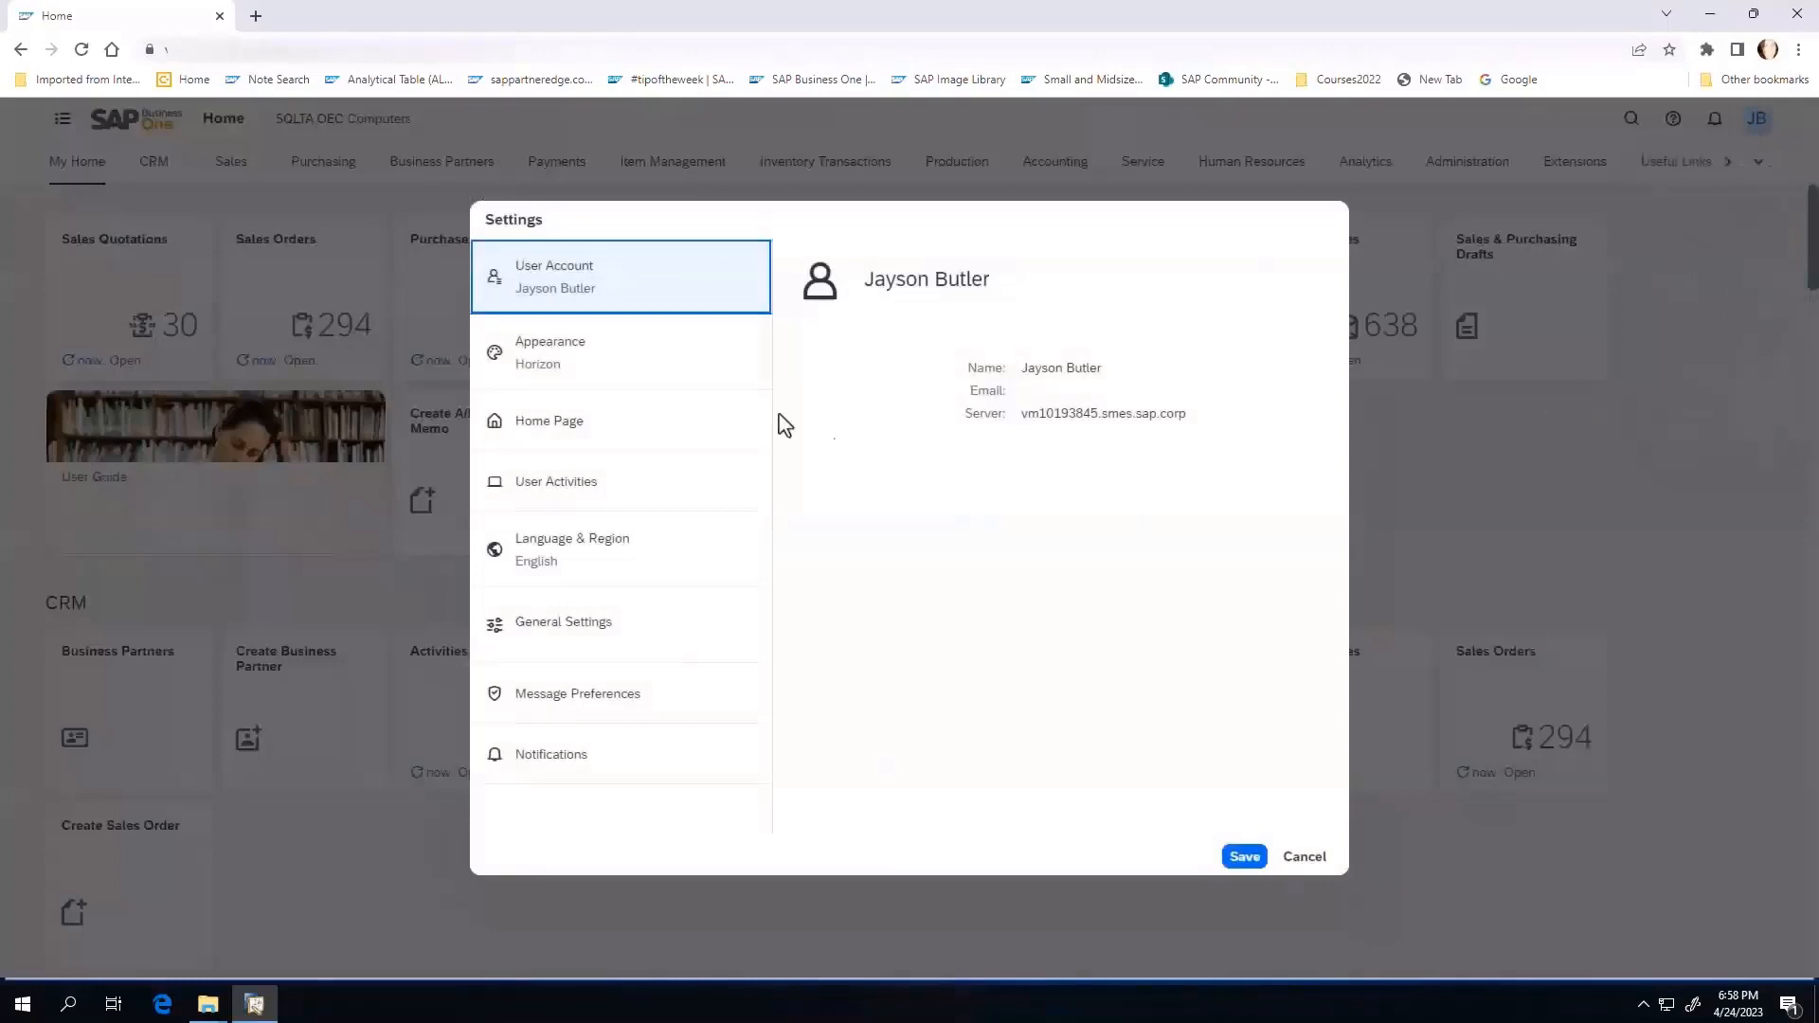
click(667, 369)
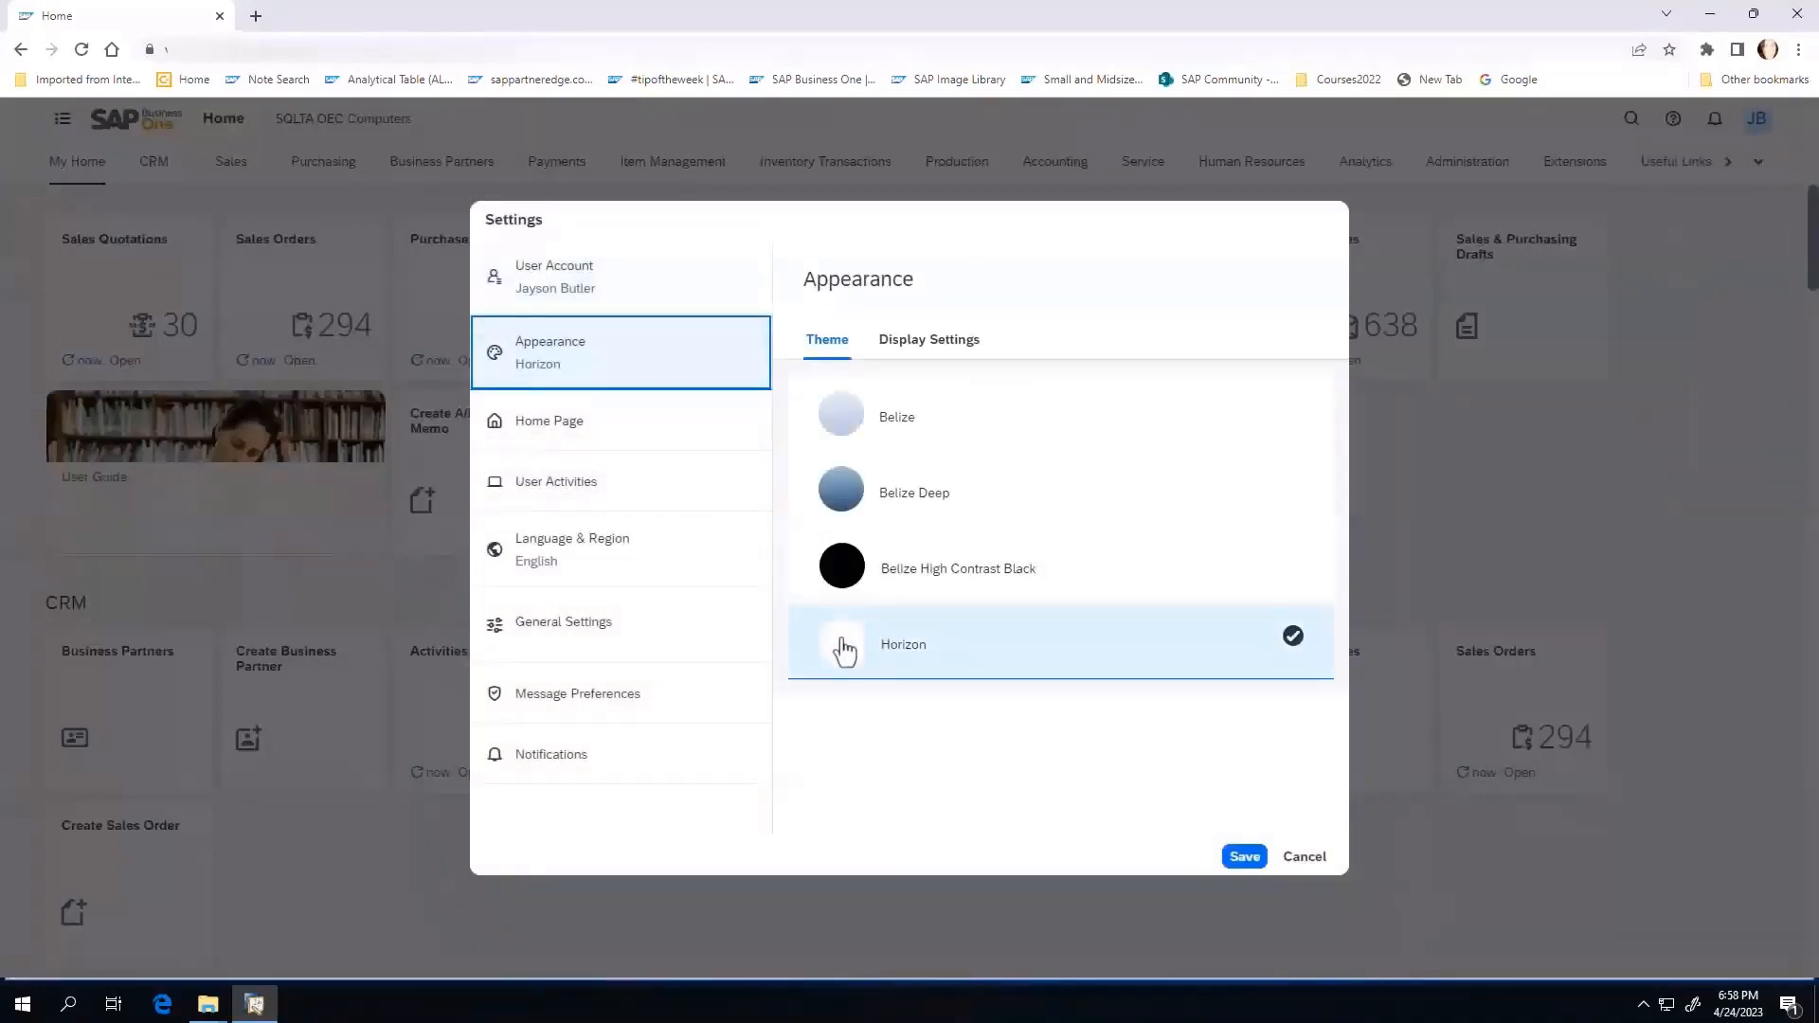
click(1293, 863)
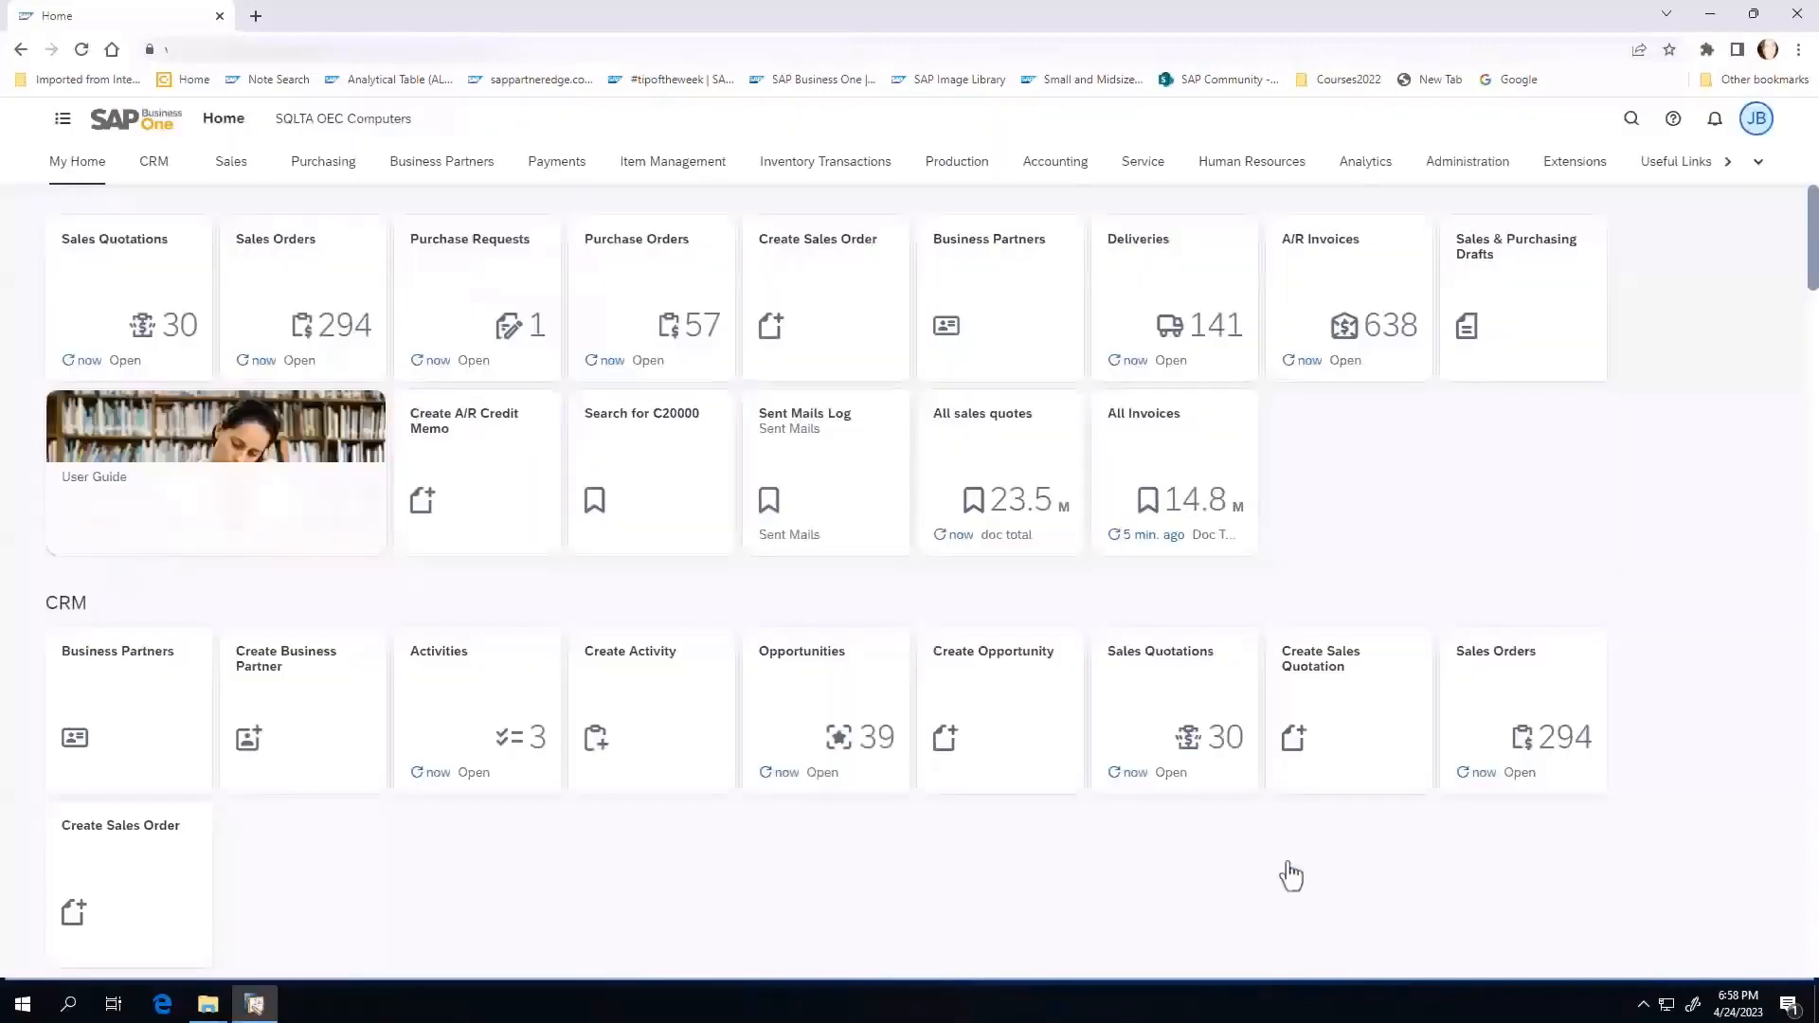
click(1758, 165)
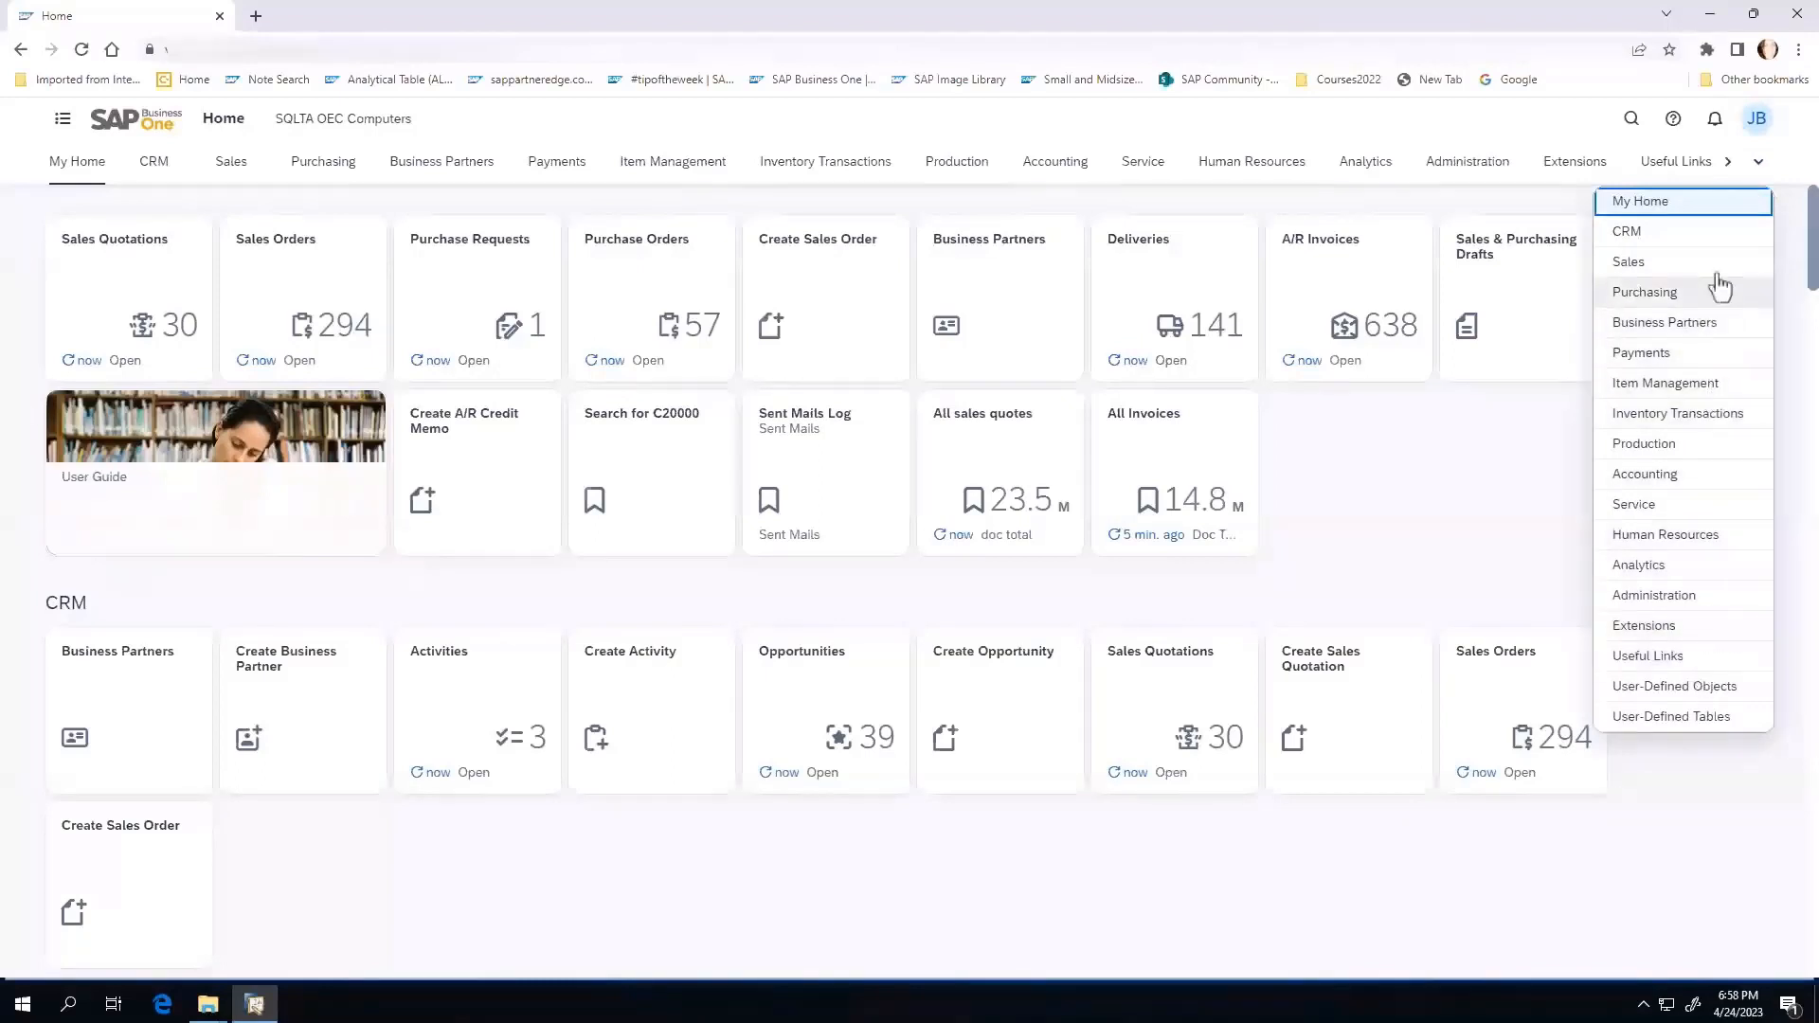
click(1796, 159)
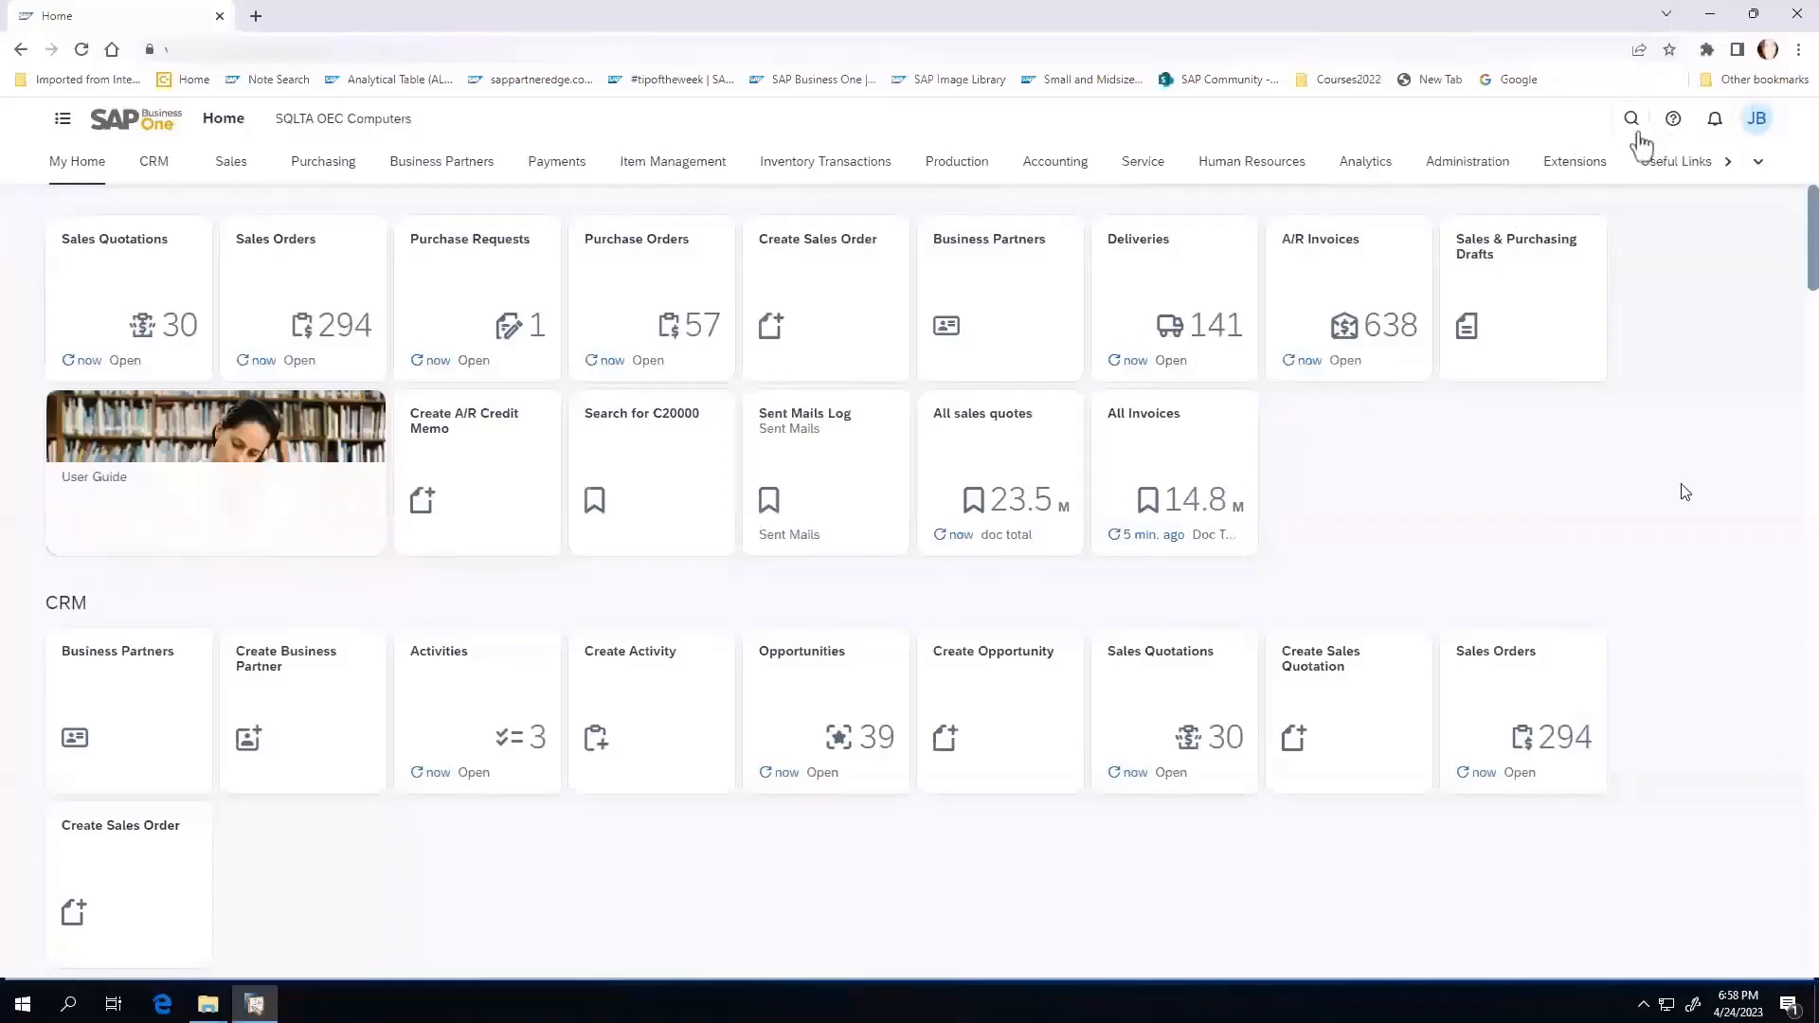
Open the Deliveries list and switch it to the All Sales Deliveries view.
click(1206, 308)
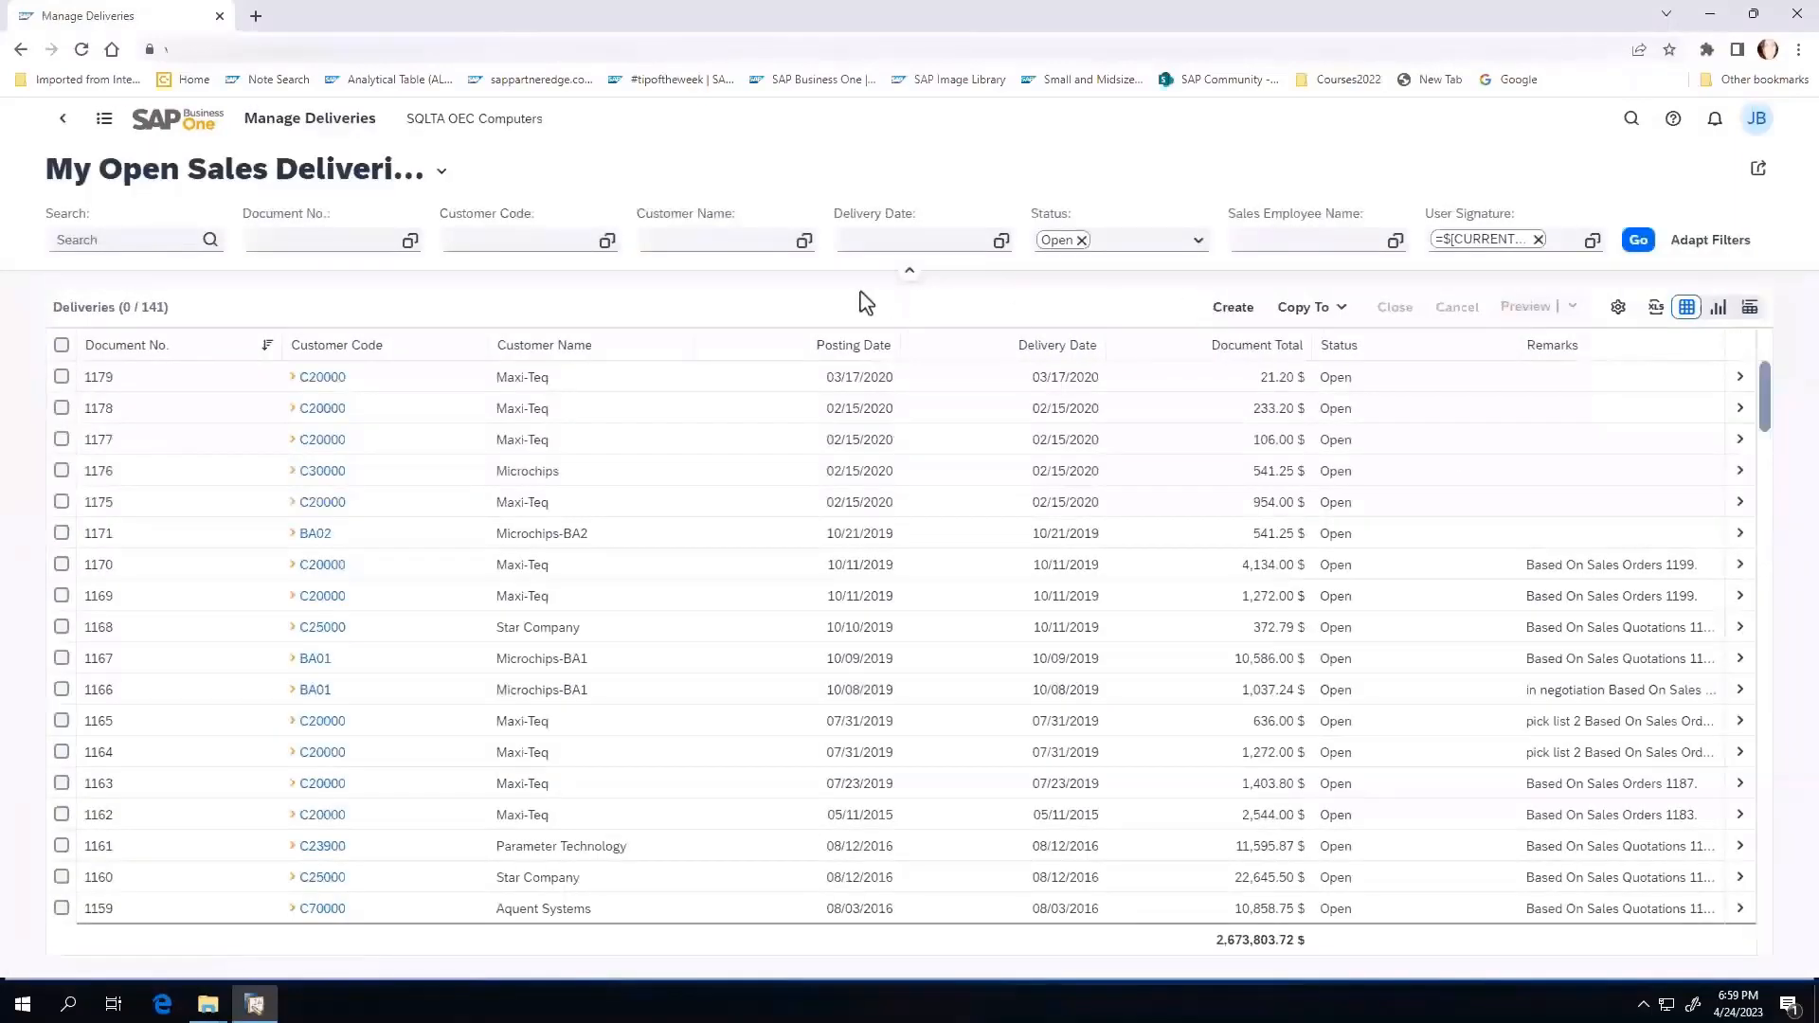
click(443, 172)
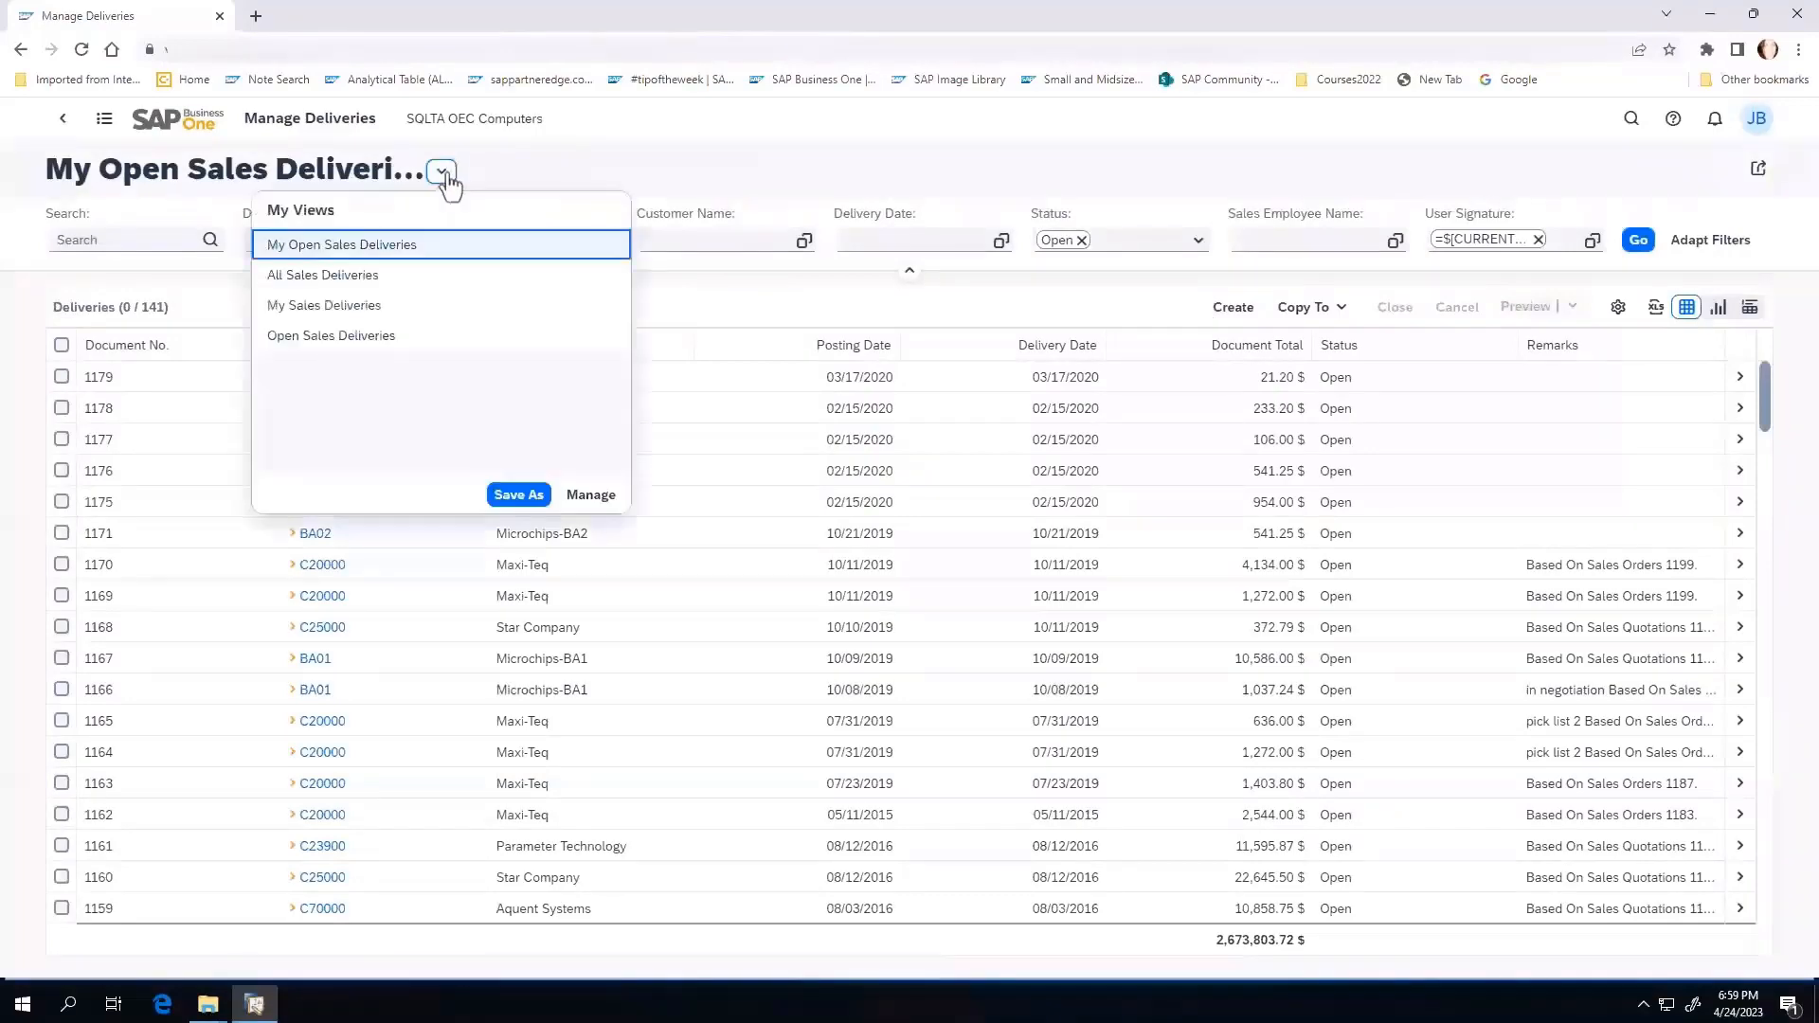
click(377, 276)
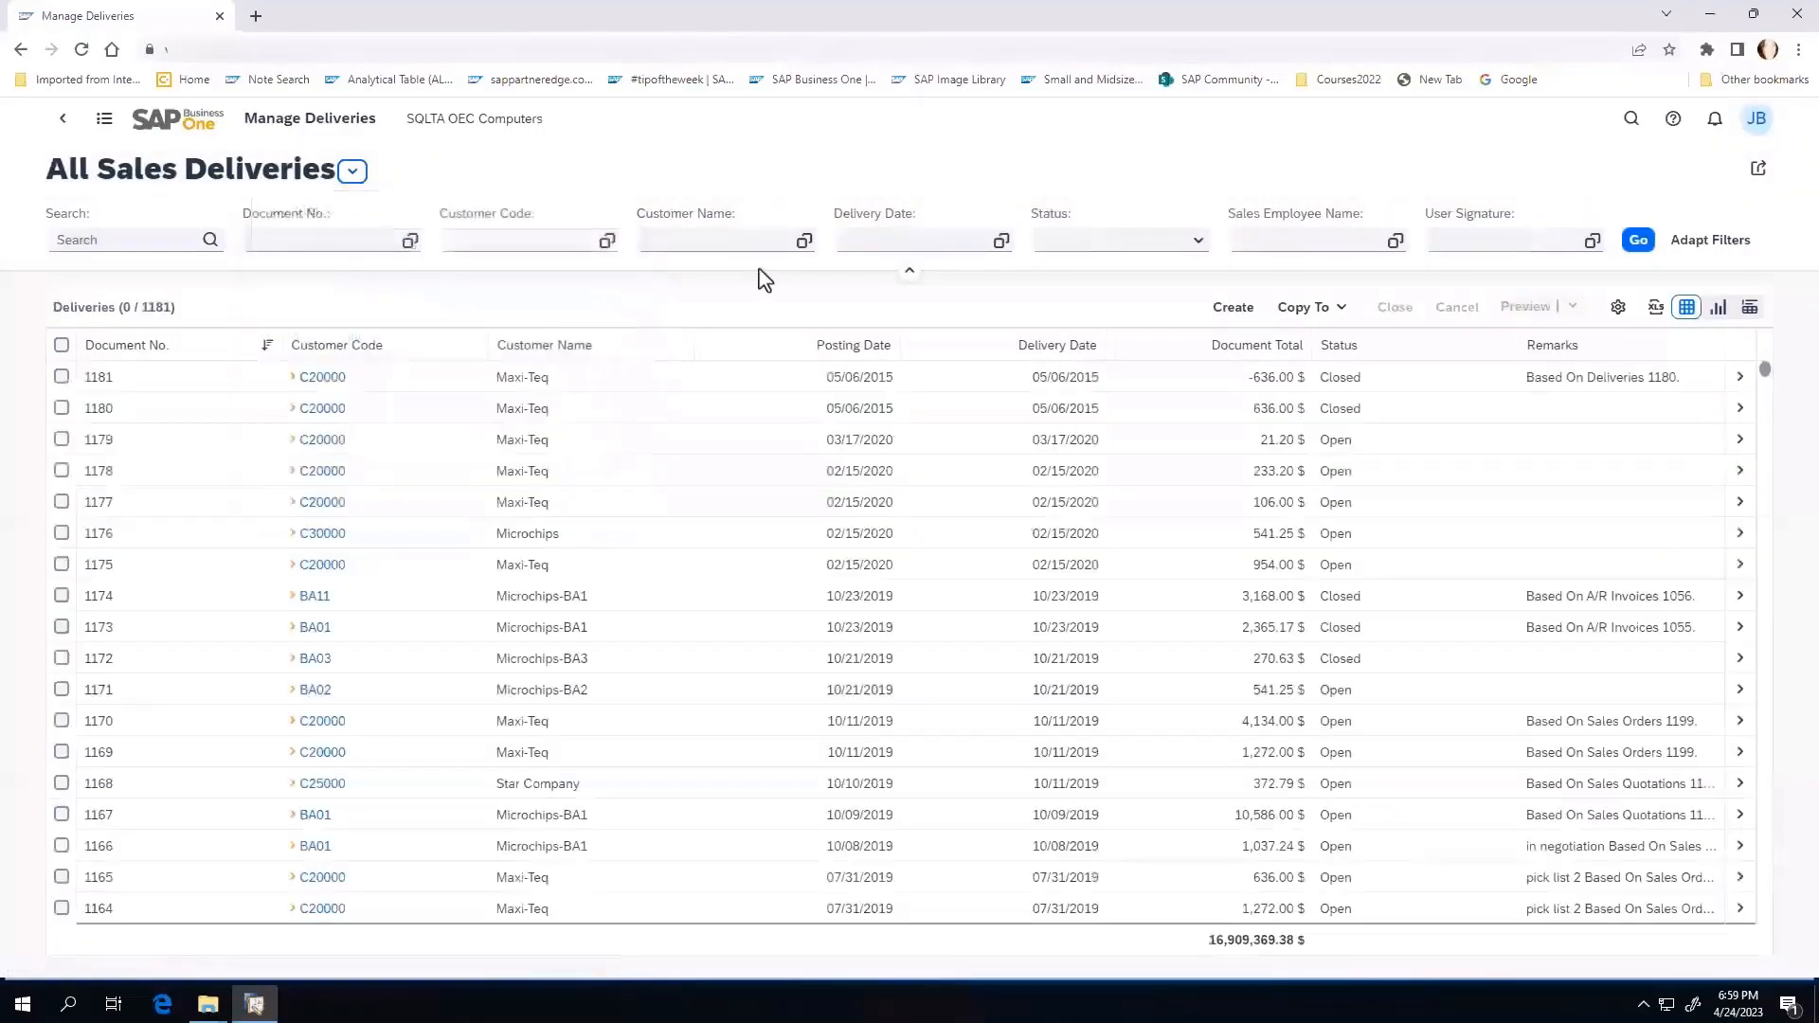
Start saving the All Sales Deliveries view as a home page tile titled All Deliveries.
click(1758, 171)
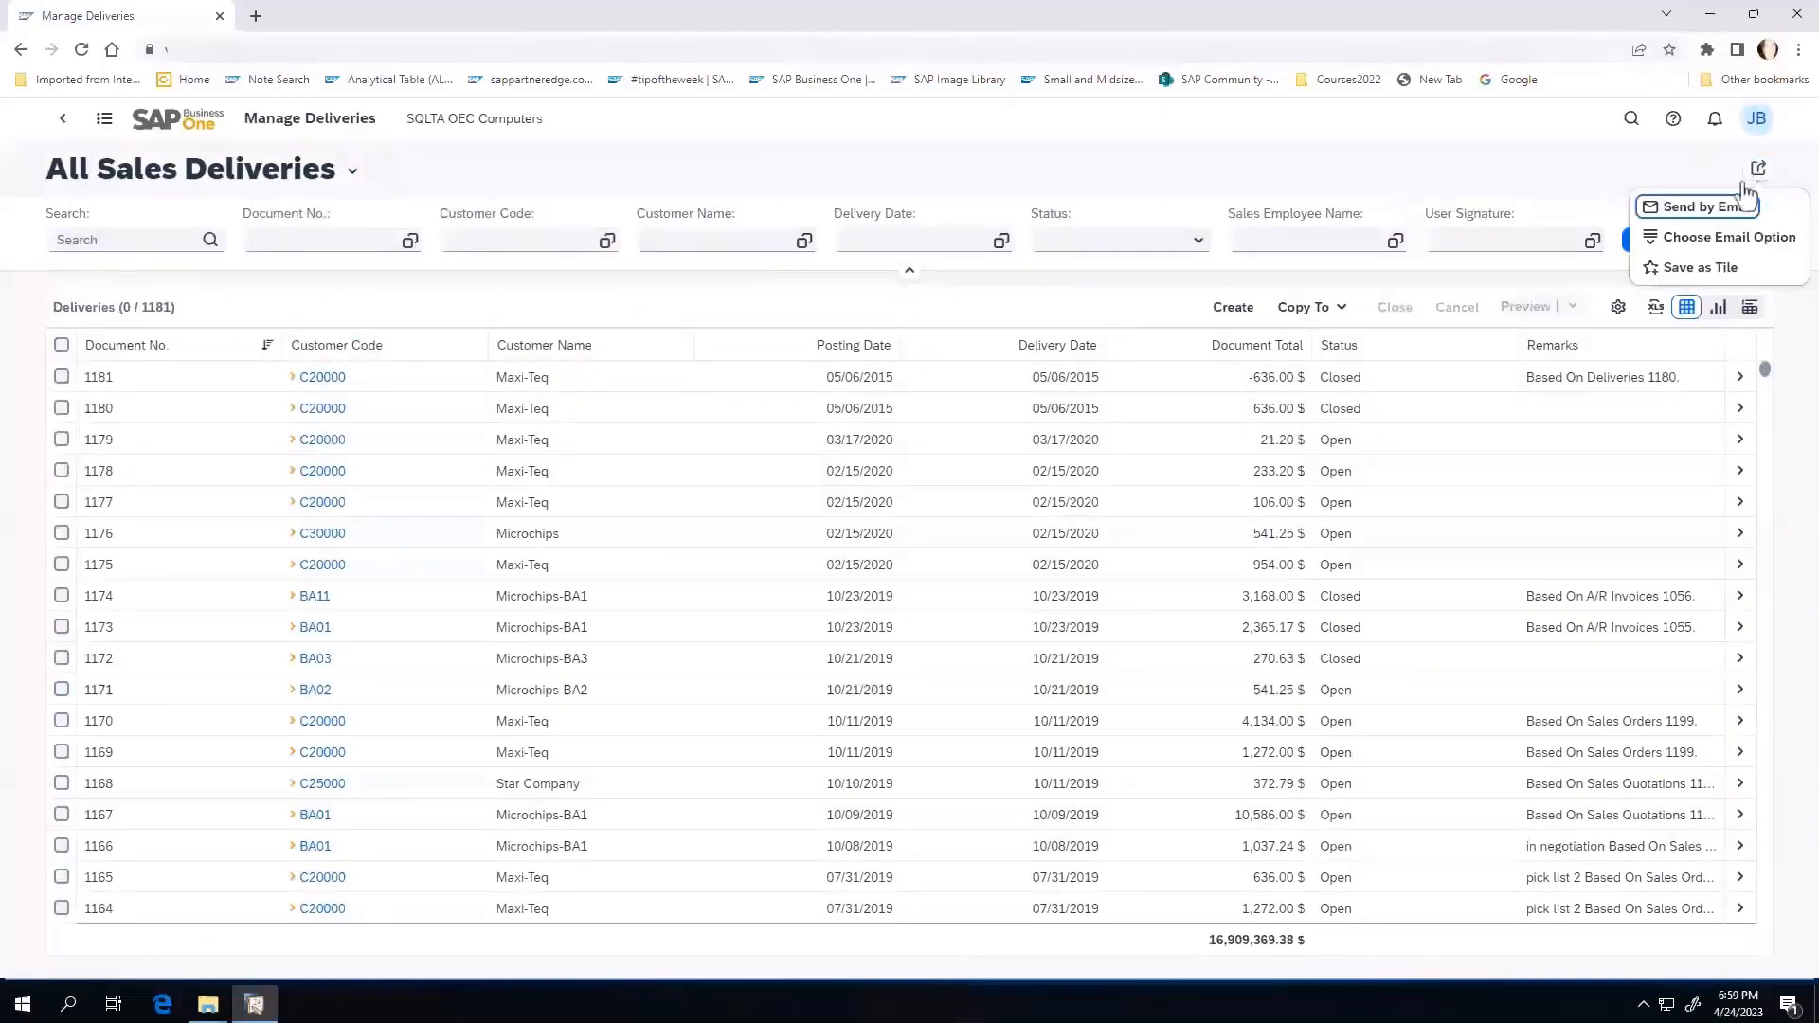
click(1701, 267)
text(All Deliveries)
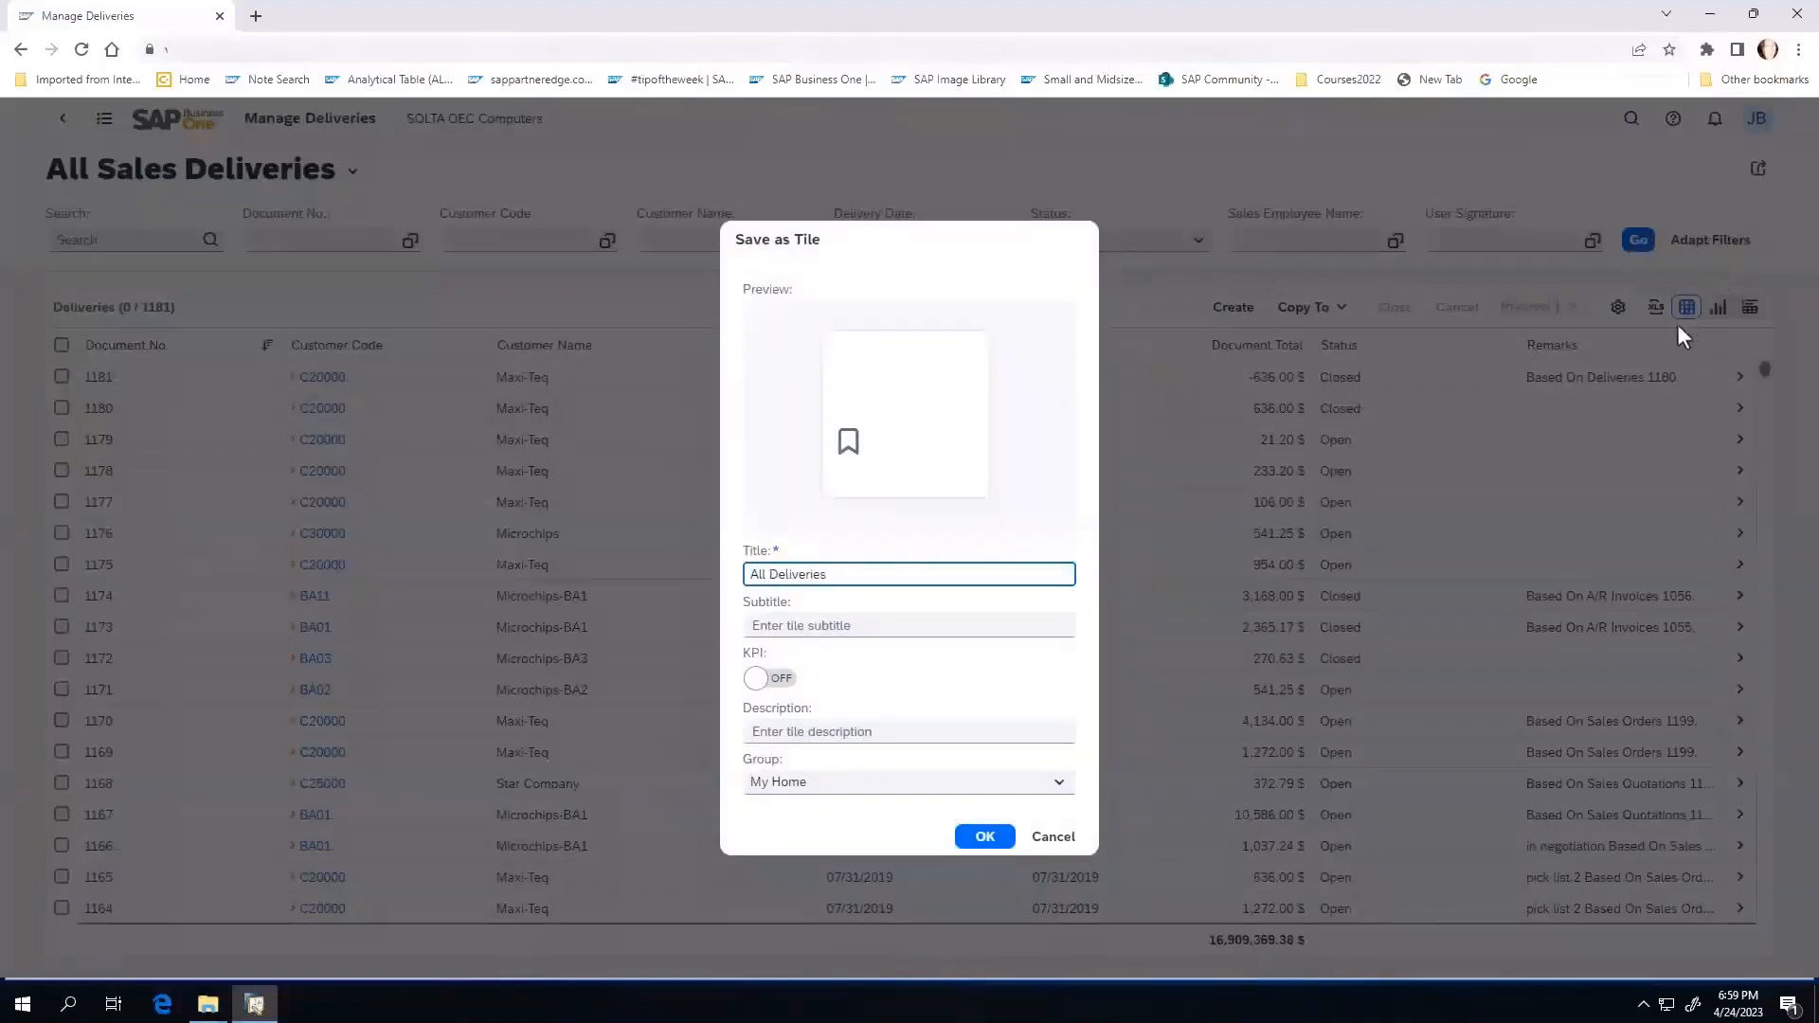
Enable the tile's KPI with value Document Total and description Doc Total, create it in My Home, and return to the home page.
click(788, 678)
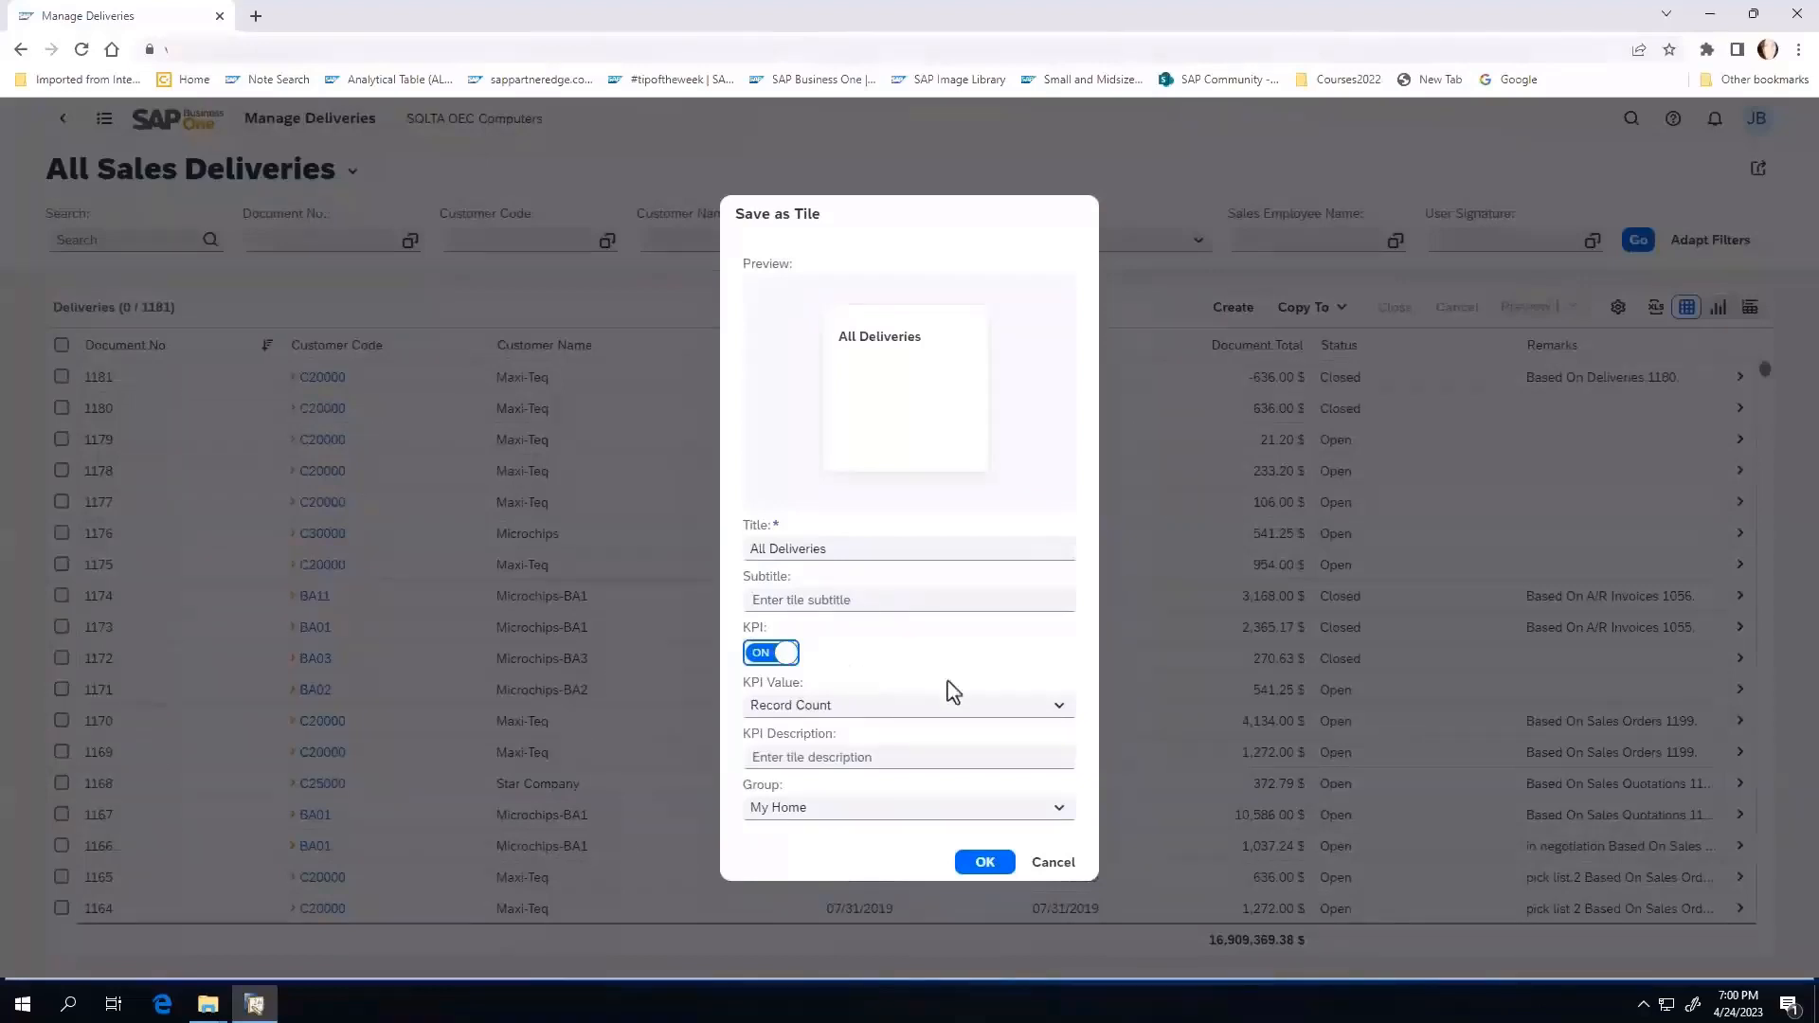
click(1060, 706)
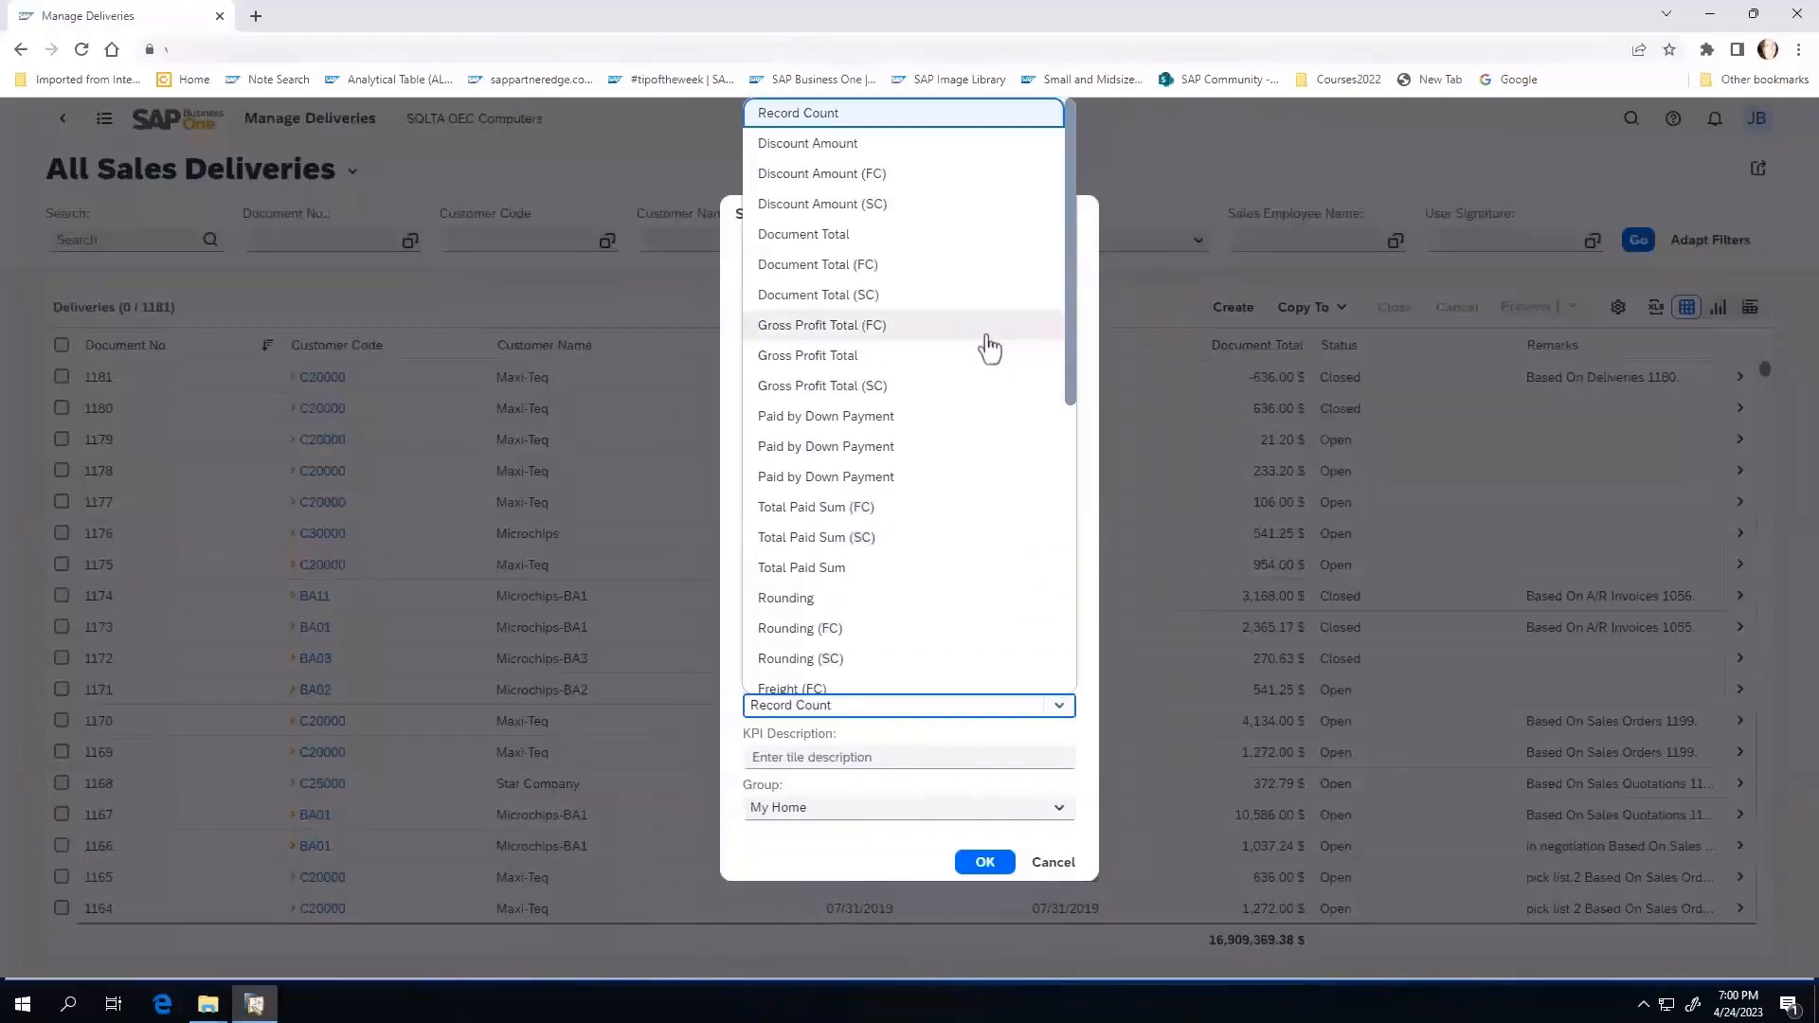
click(991, 245)
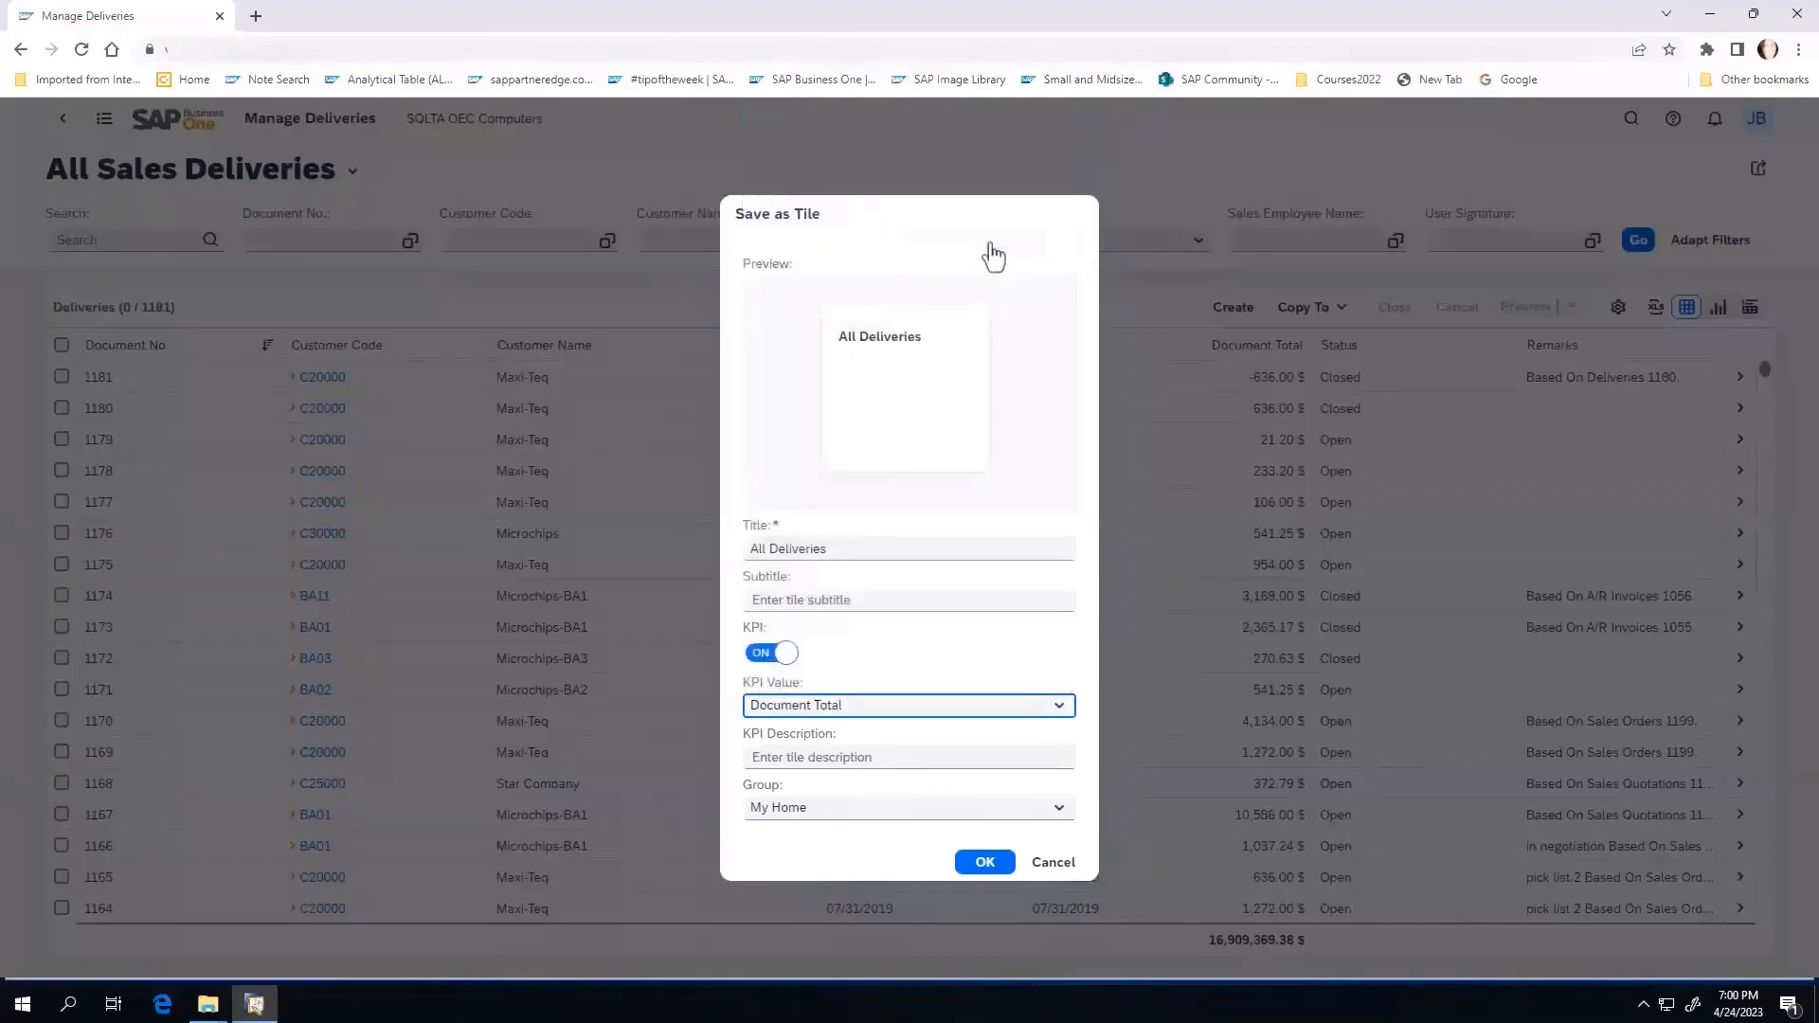
click(948, 757)
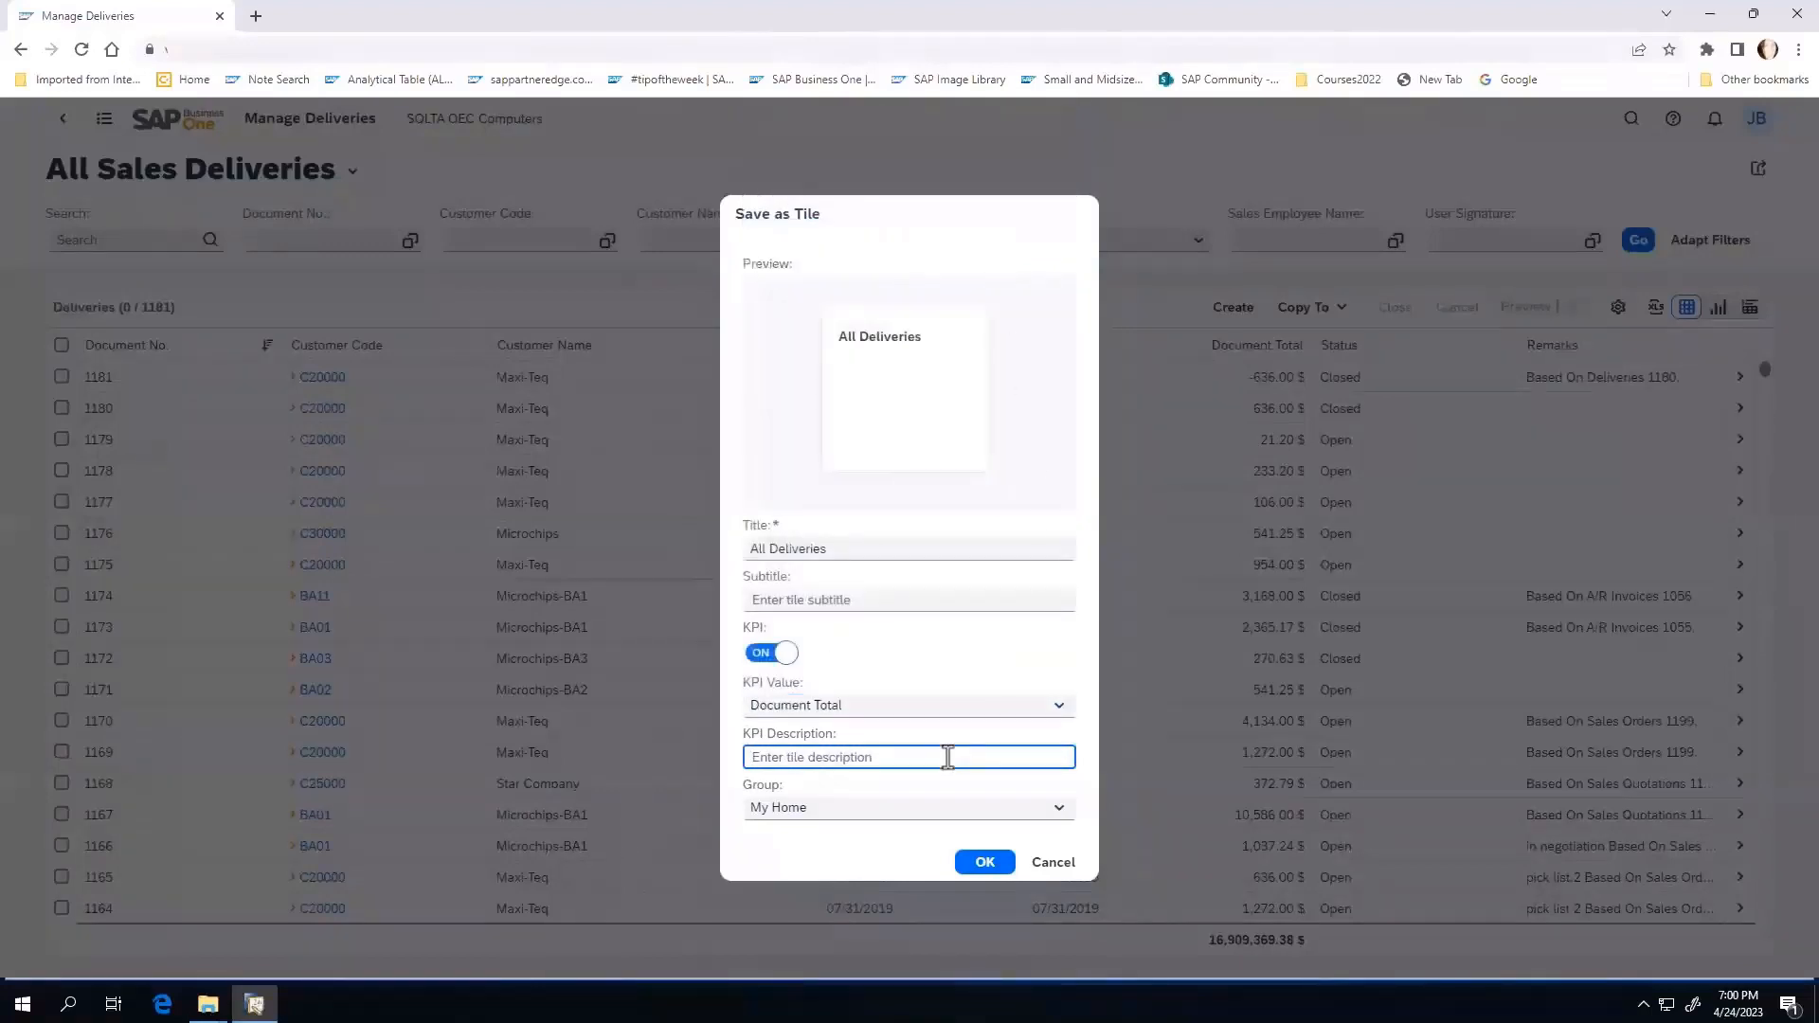
text(Doc Total)
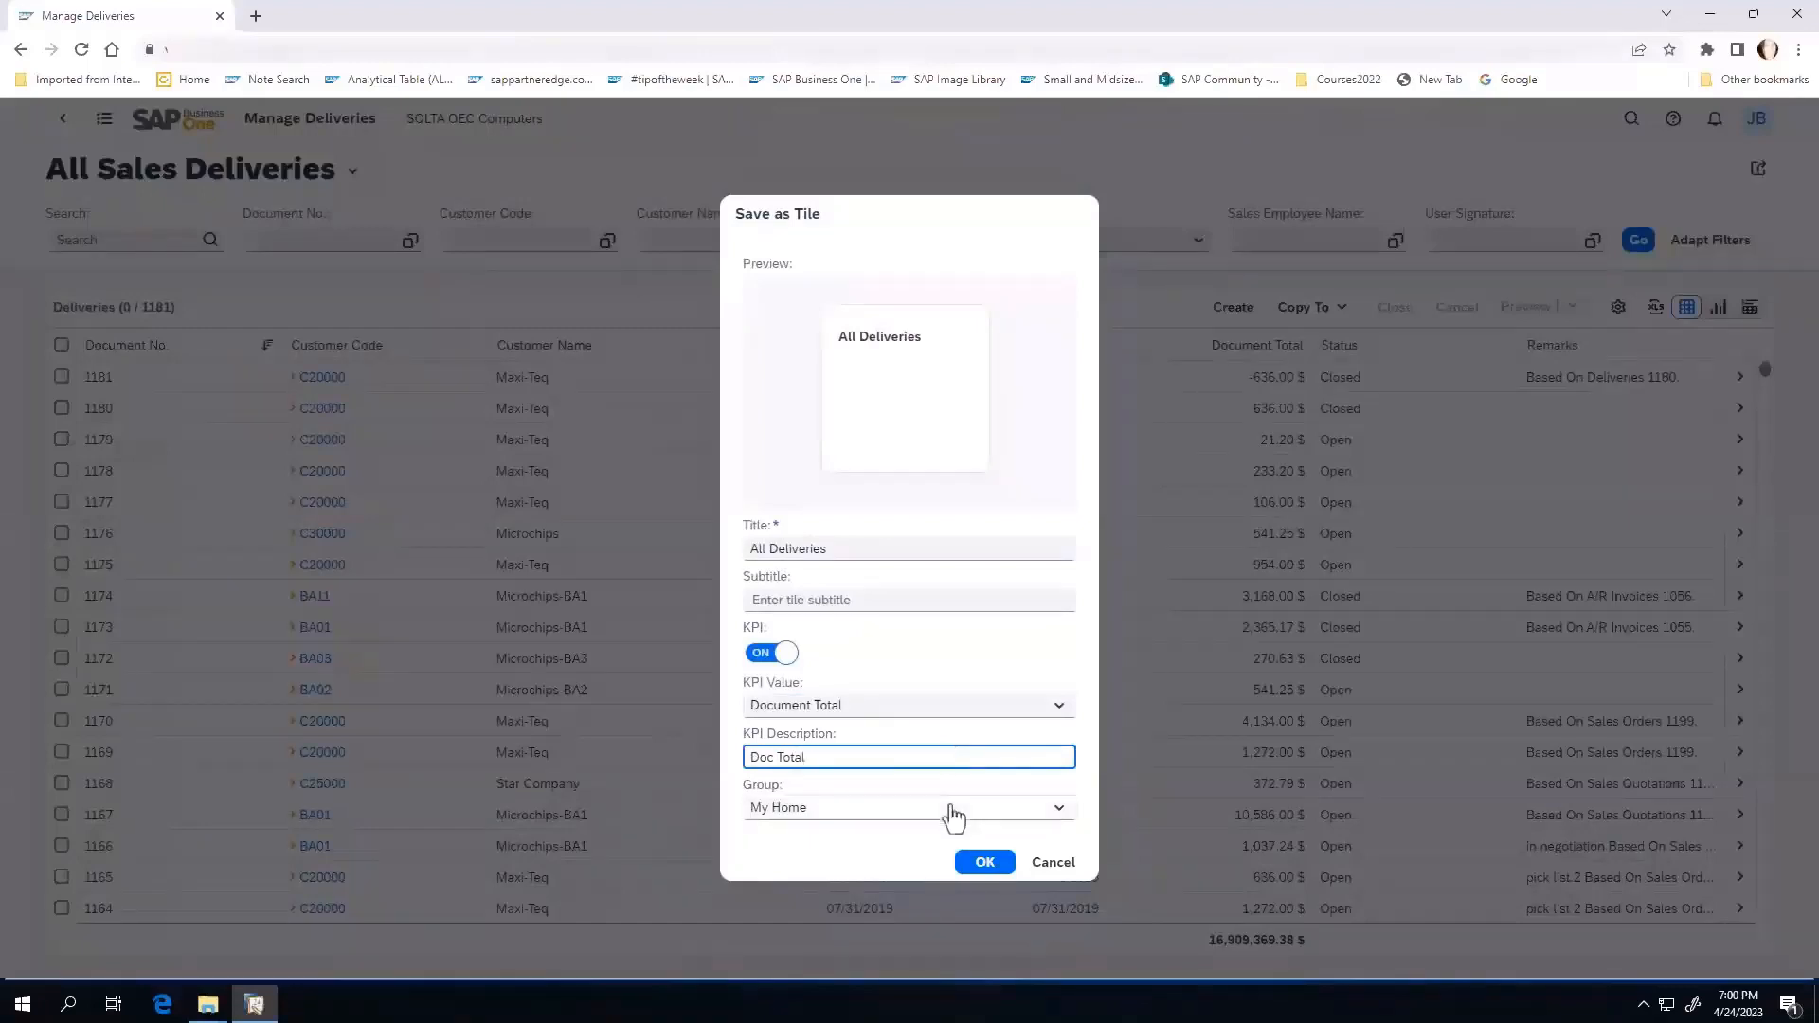
click(1060, 810)
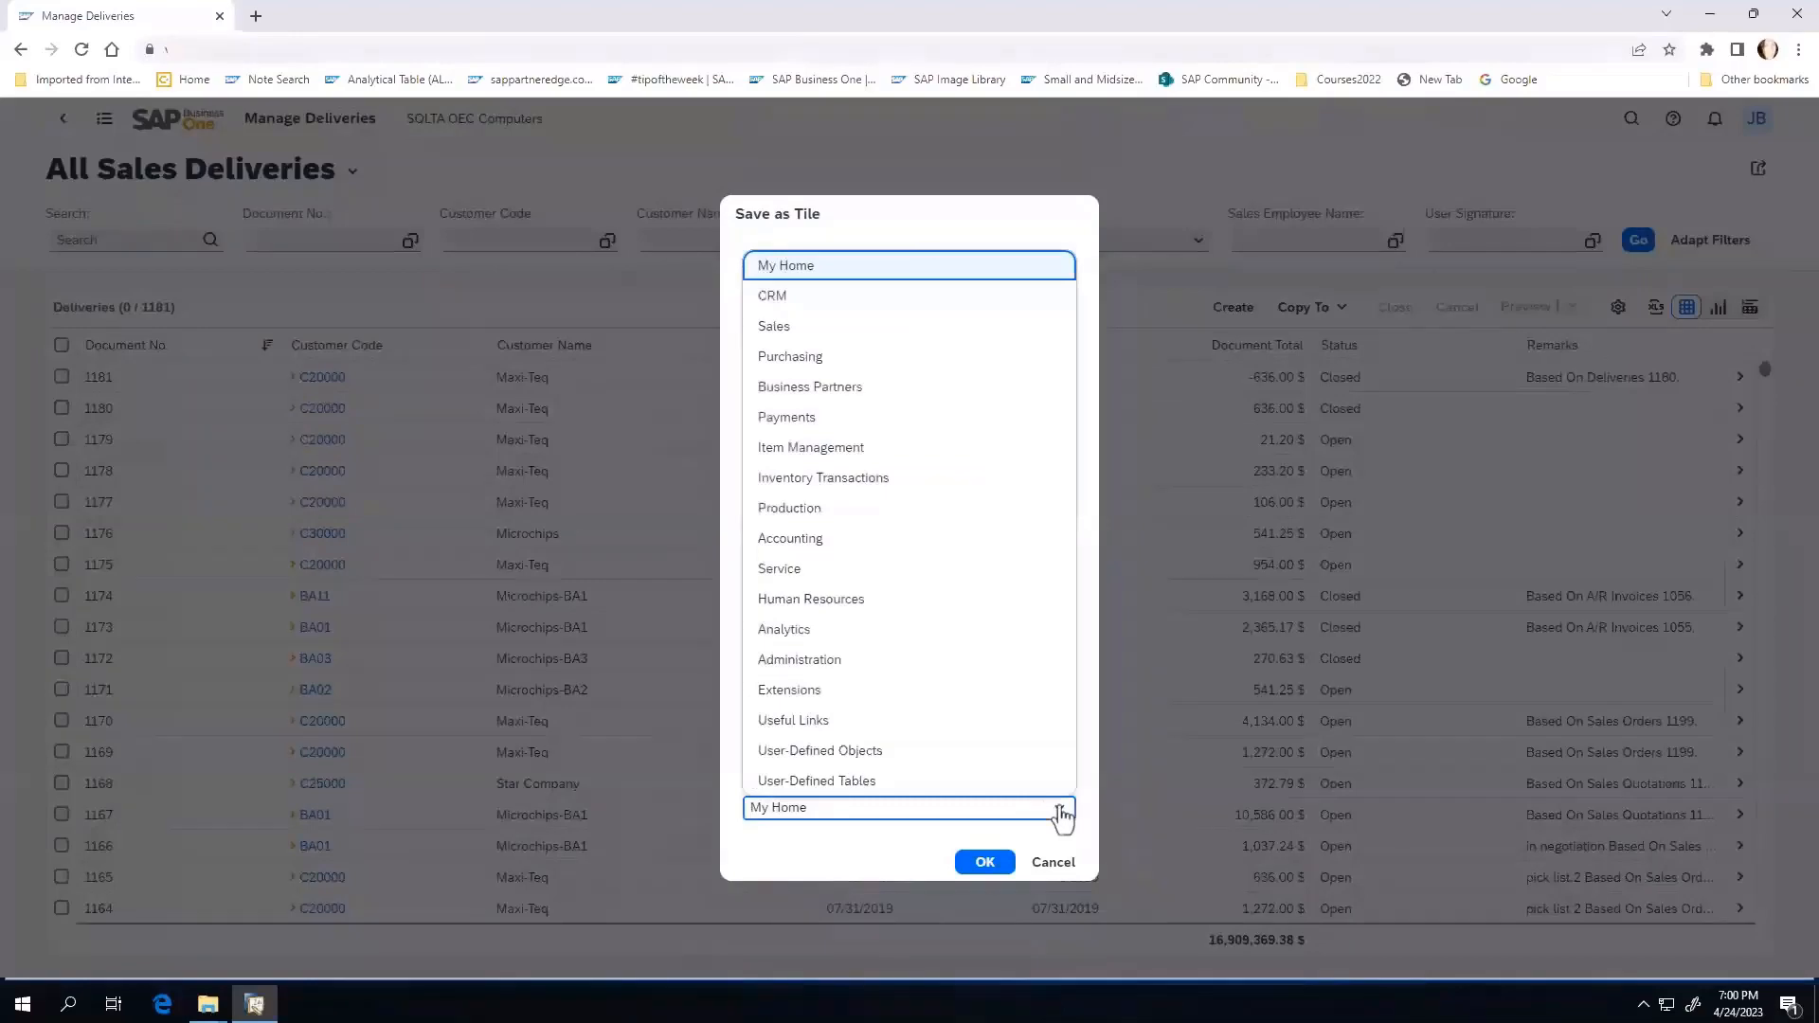
click(1060, 810)
click(979, 864)
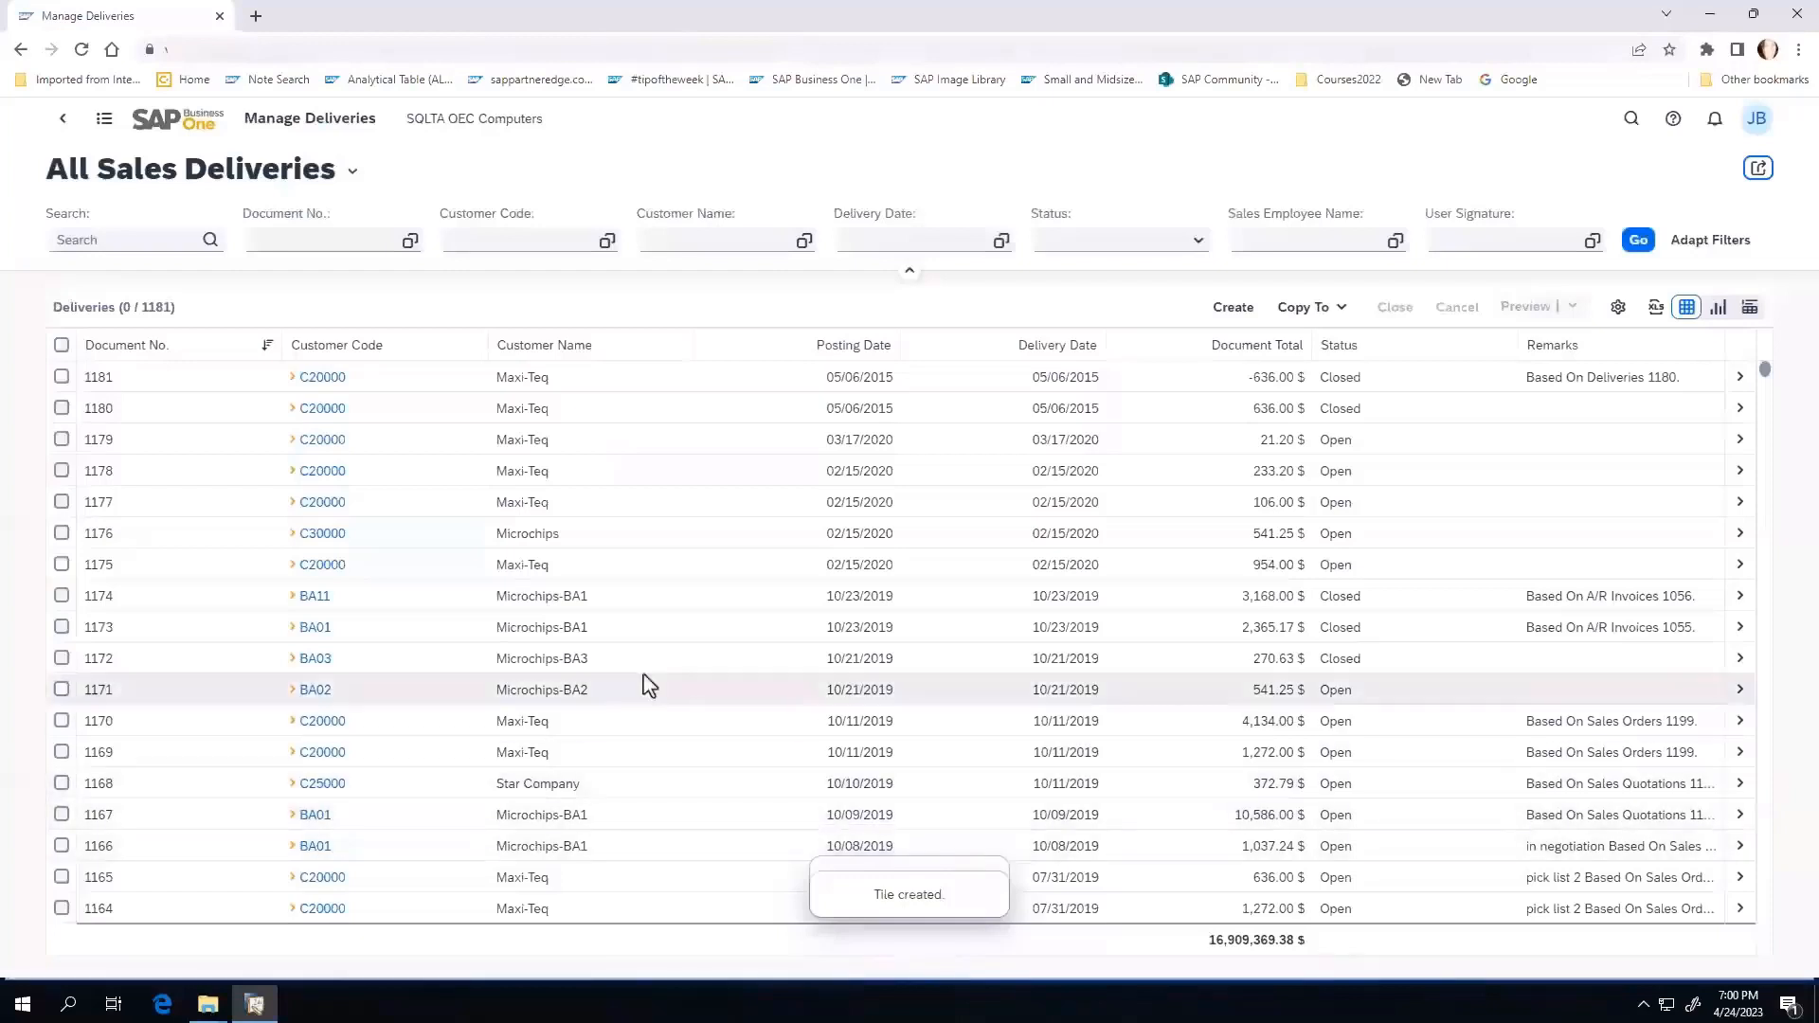
click(196, 133)
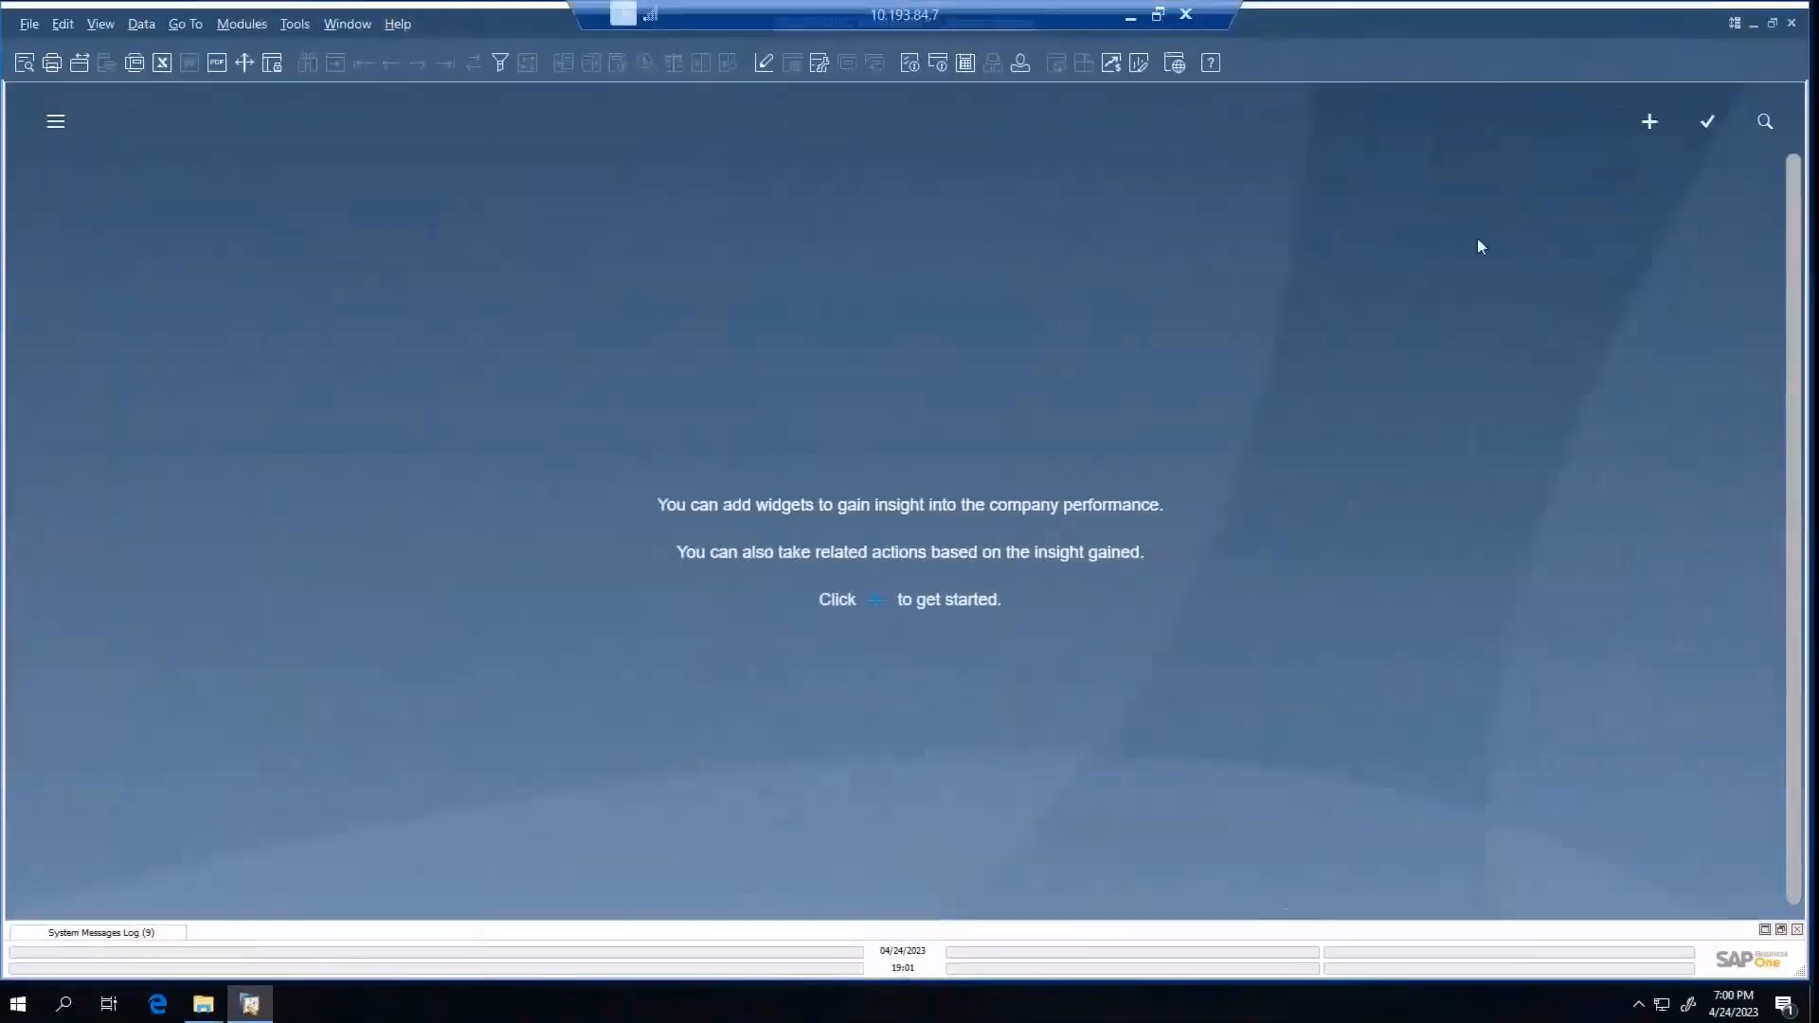
In the SAP Business One desktop client, search the modules for "autho" and open General Authorizations.
click(56, 122)
click(83, 136)
text(auth)
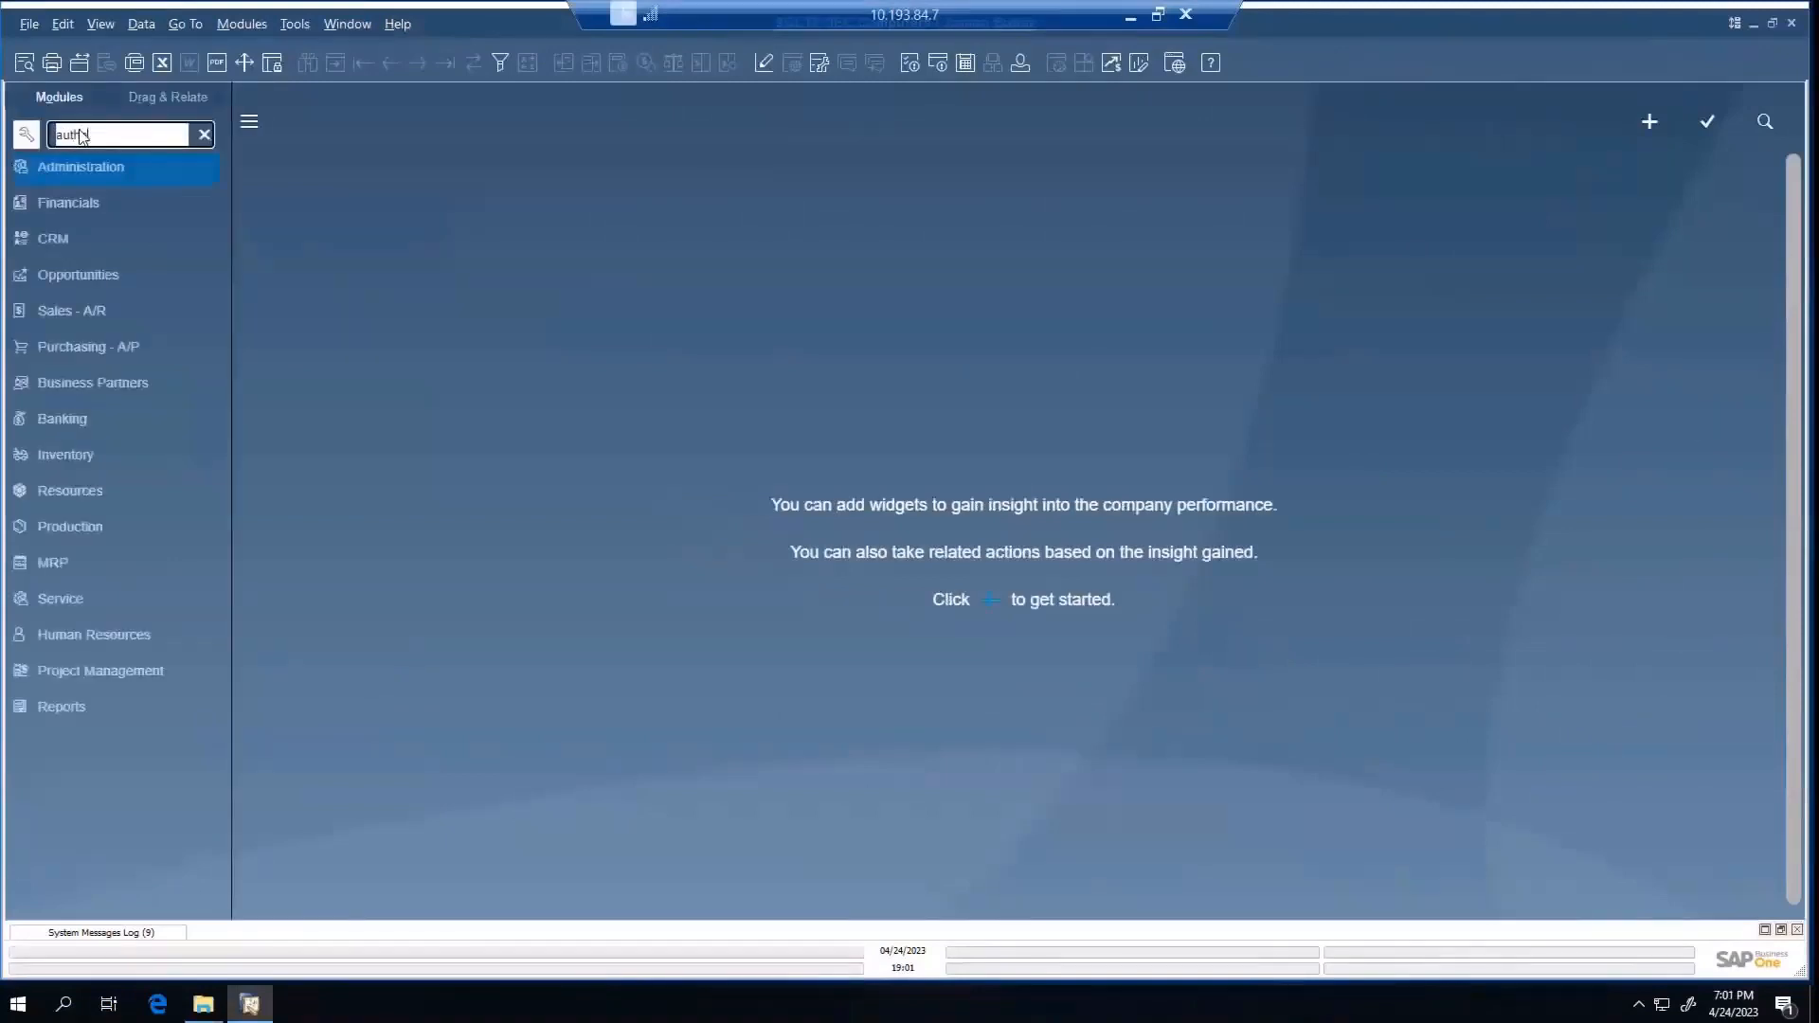
text(o)
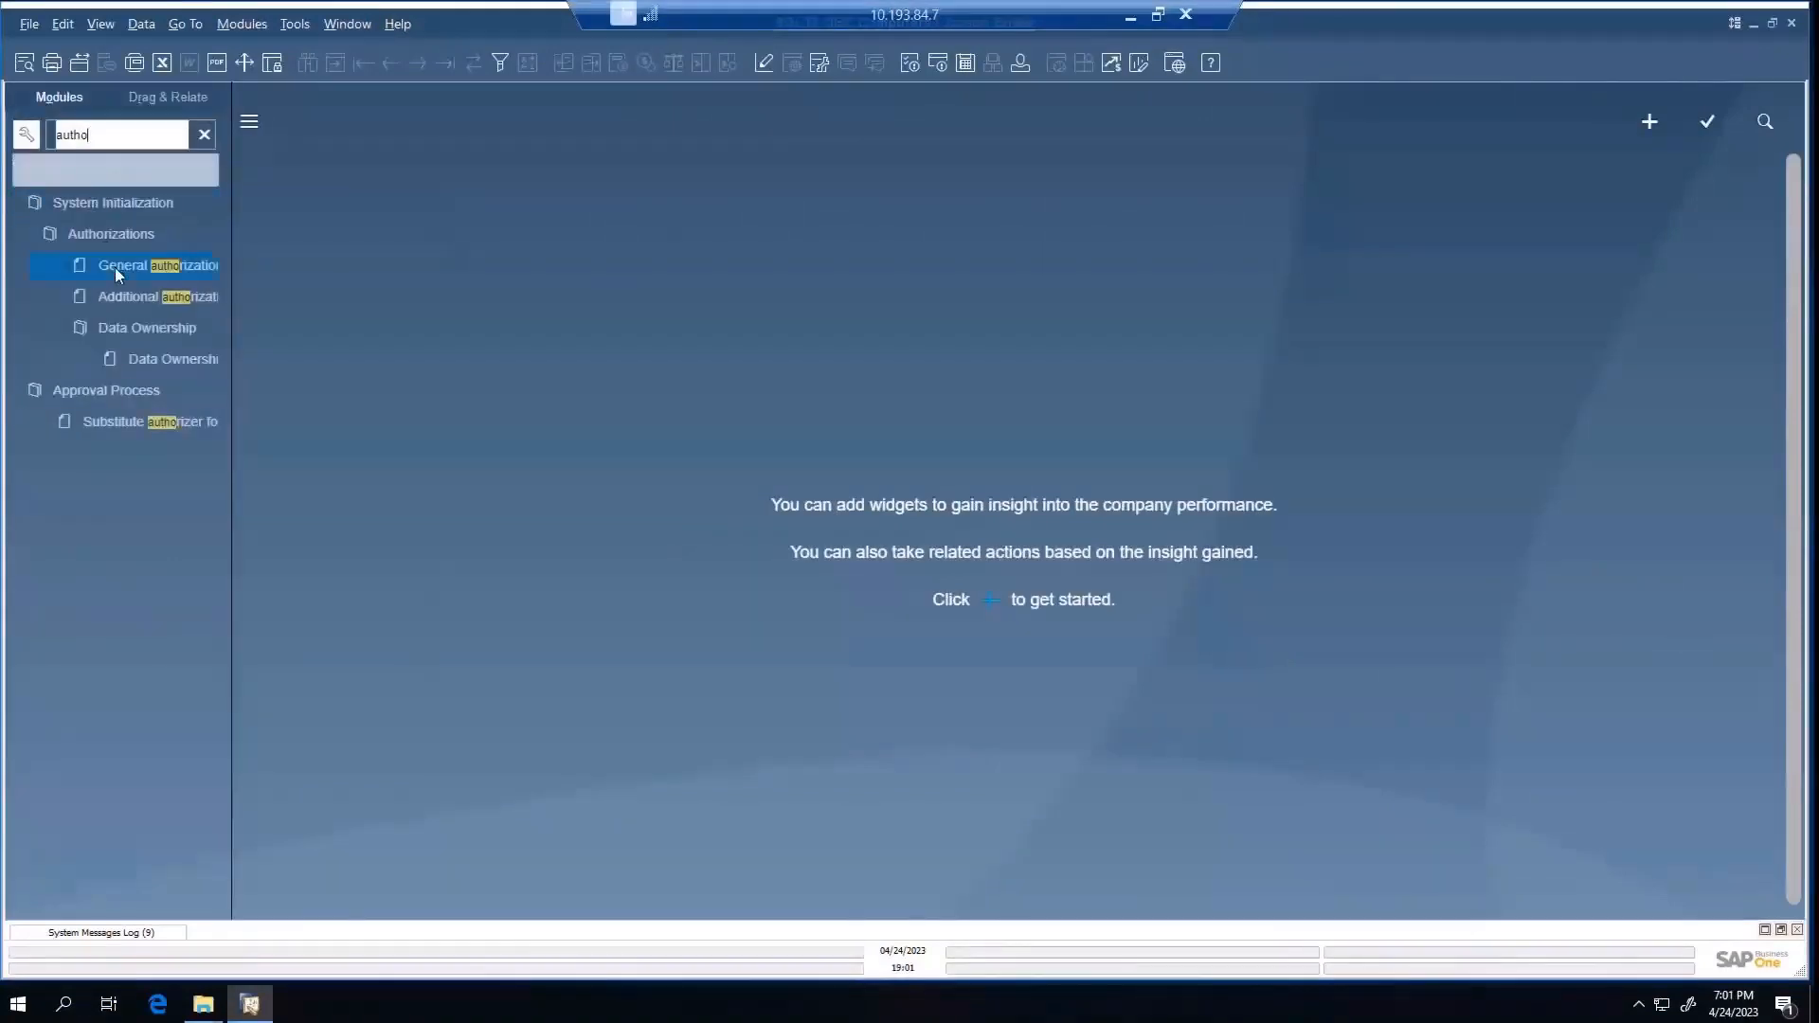
click(115, 267)
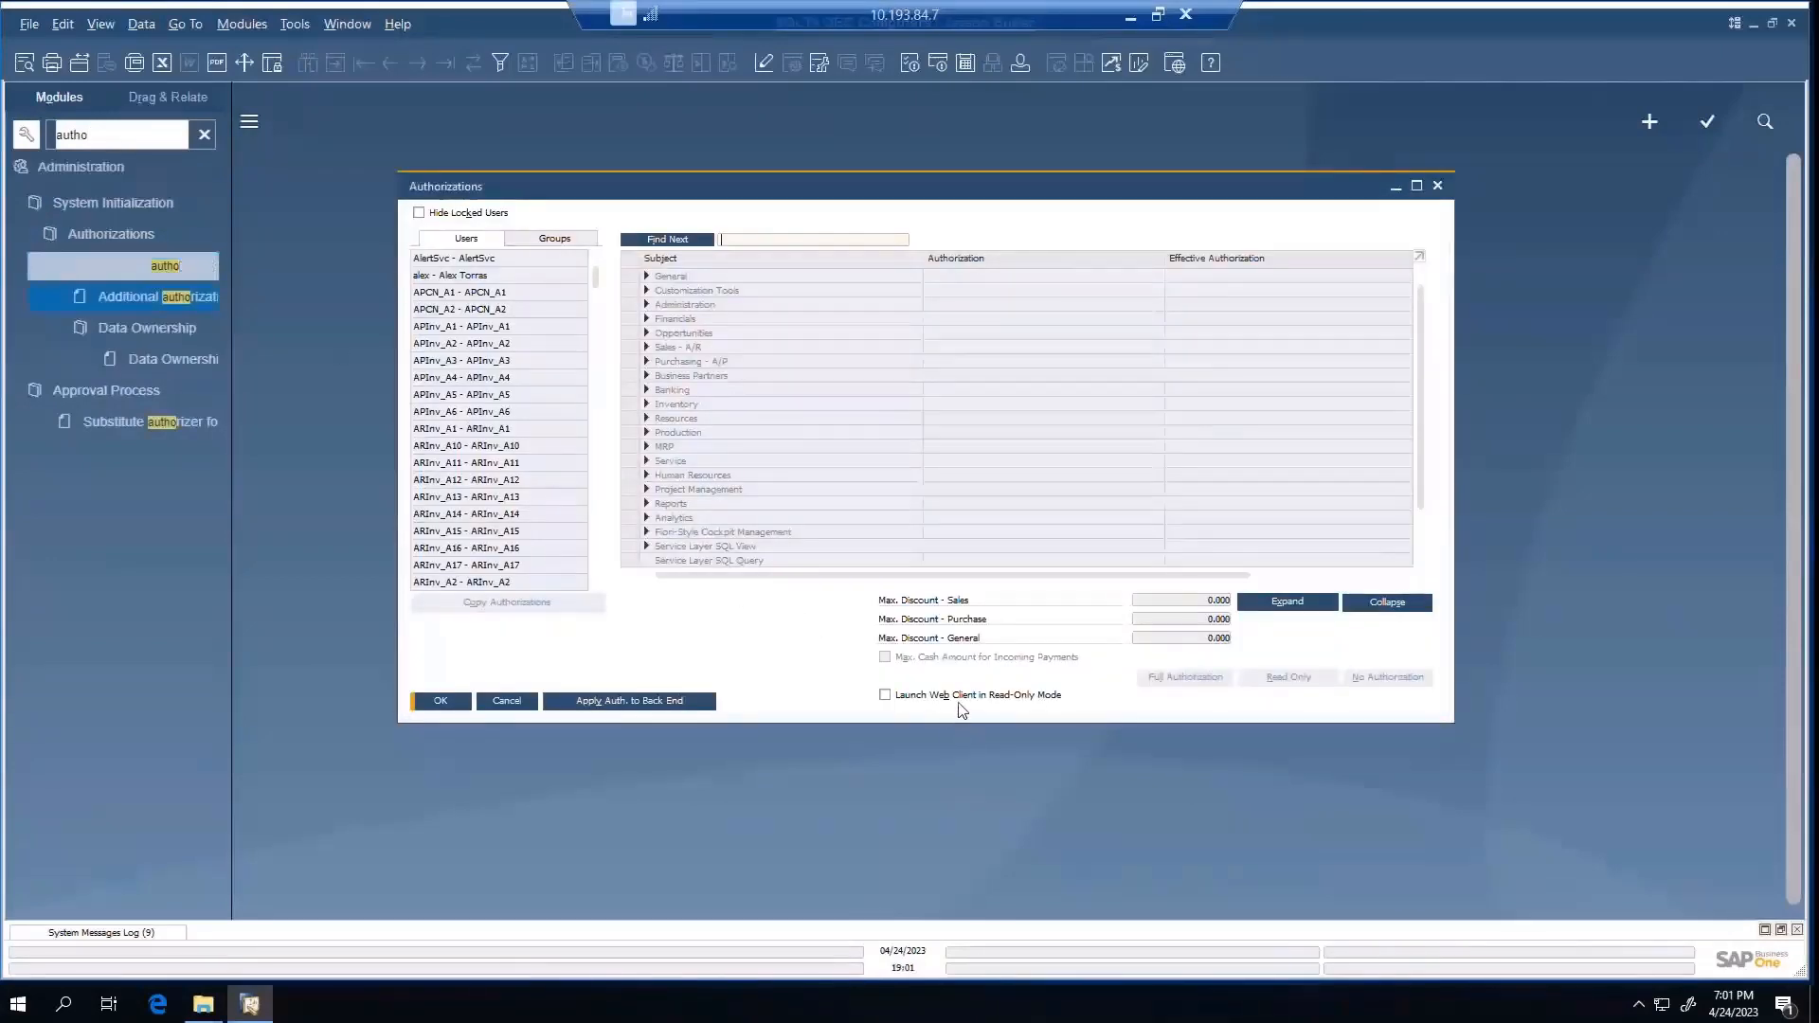
Enable Launch Web Client in Read-Only Mode for all users in the company and save the authorizations.
click(886, 696)
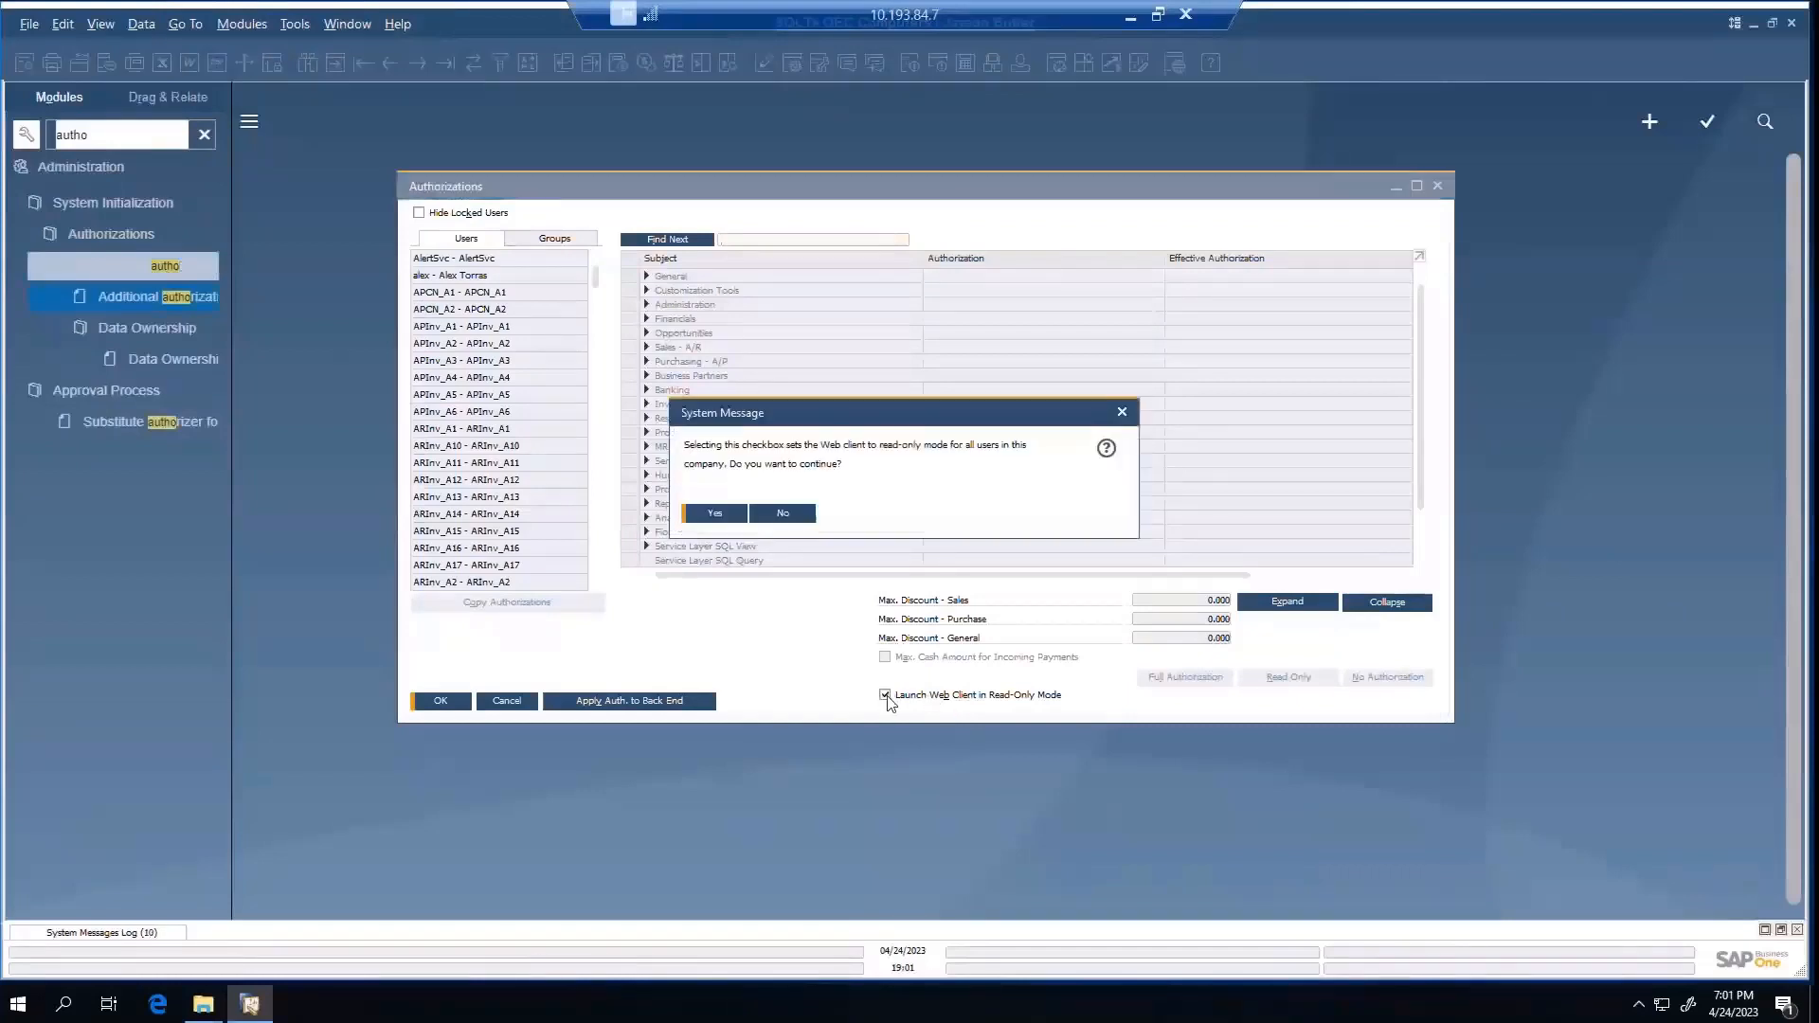
click(717, 514)
click(454, 707)
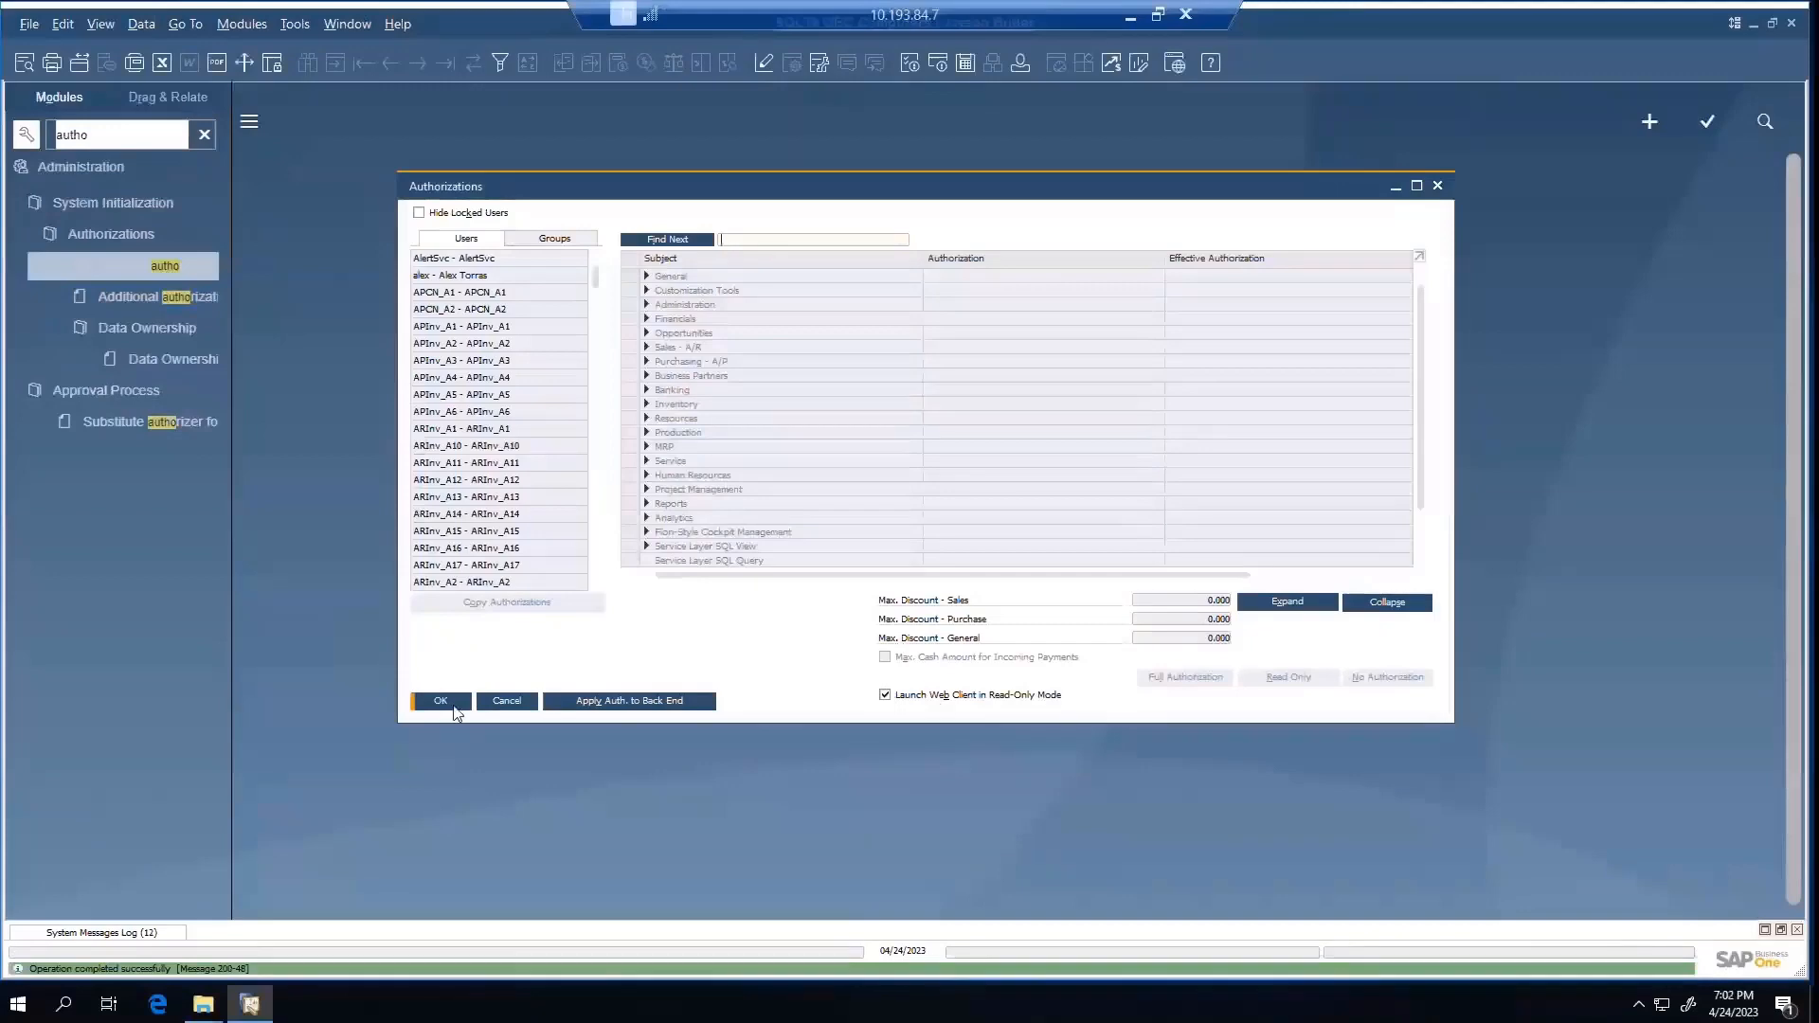
click(454, 707)
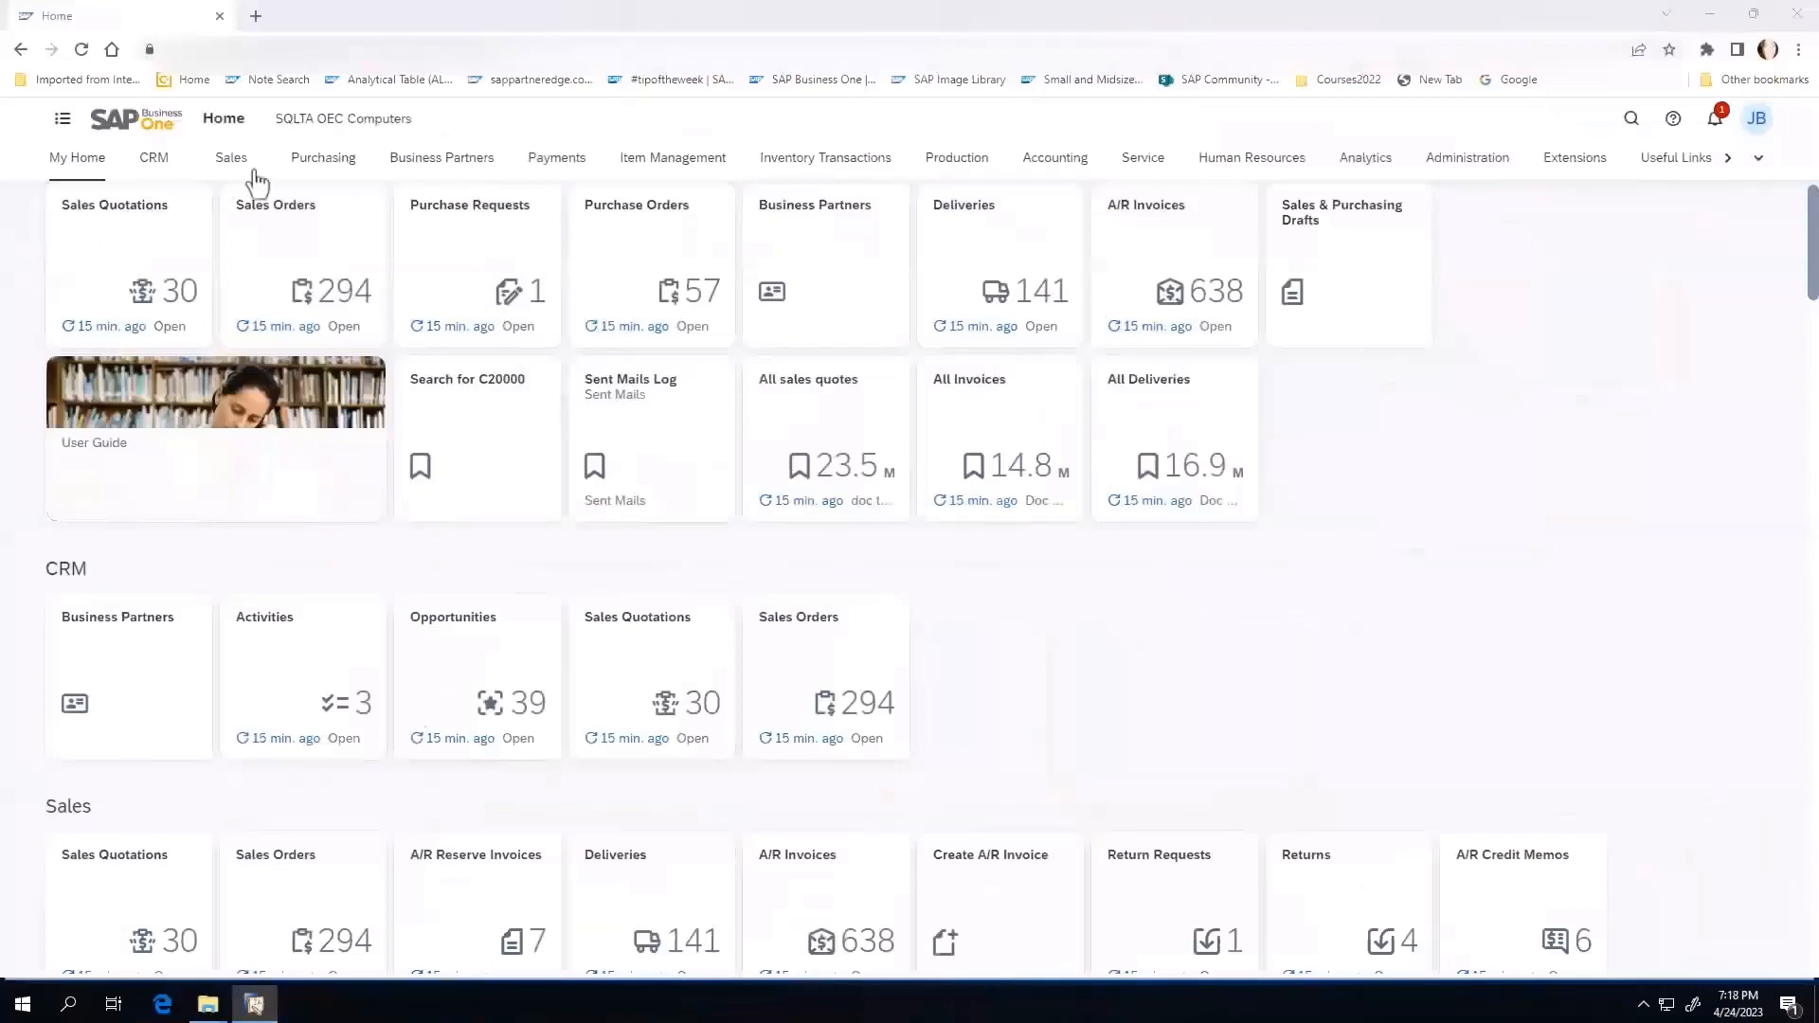
In the Web Client, examine which Purchasing apps are offered in the home page group and in the side navigation.
click(323, 159)
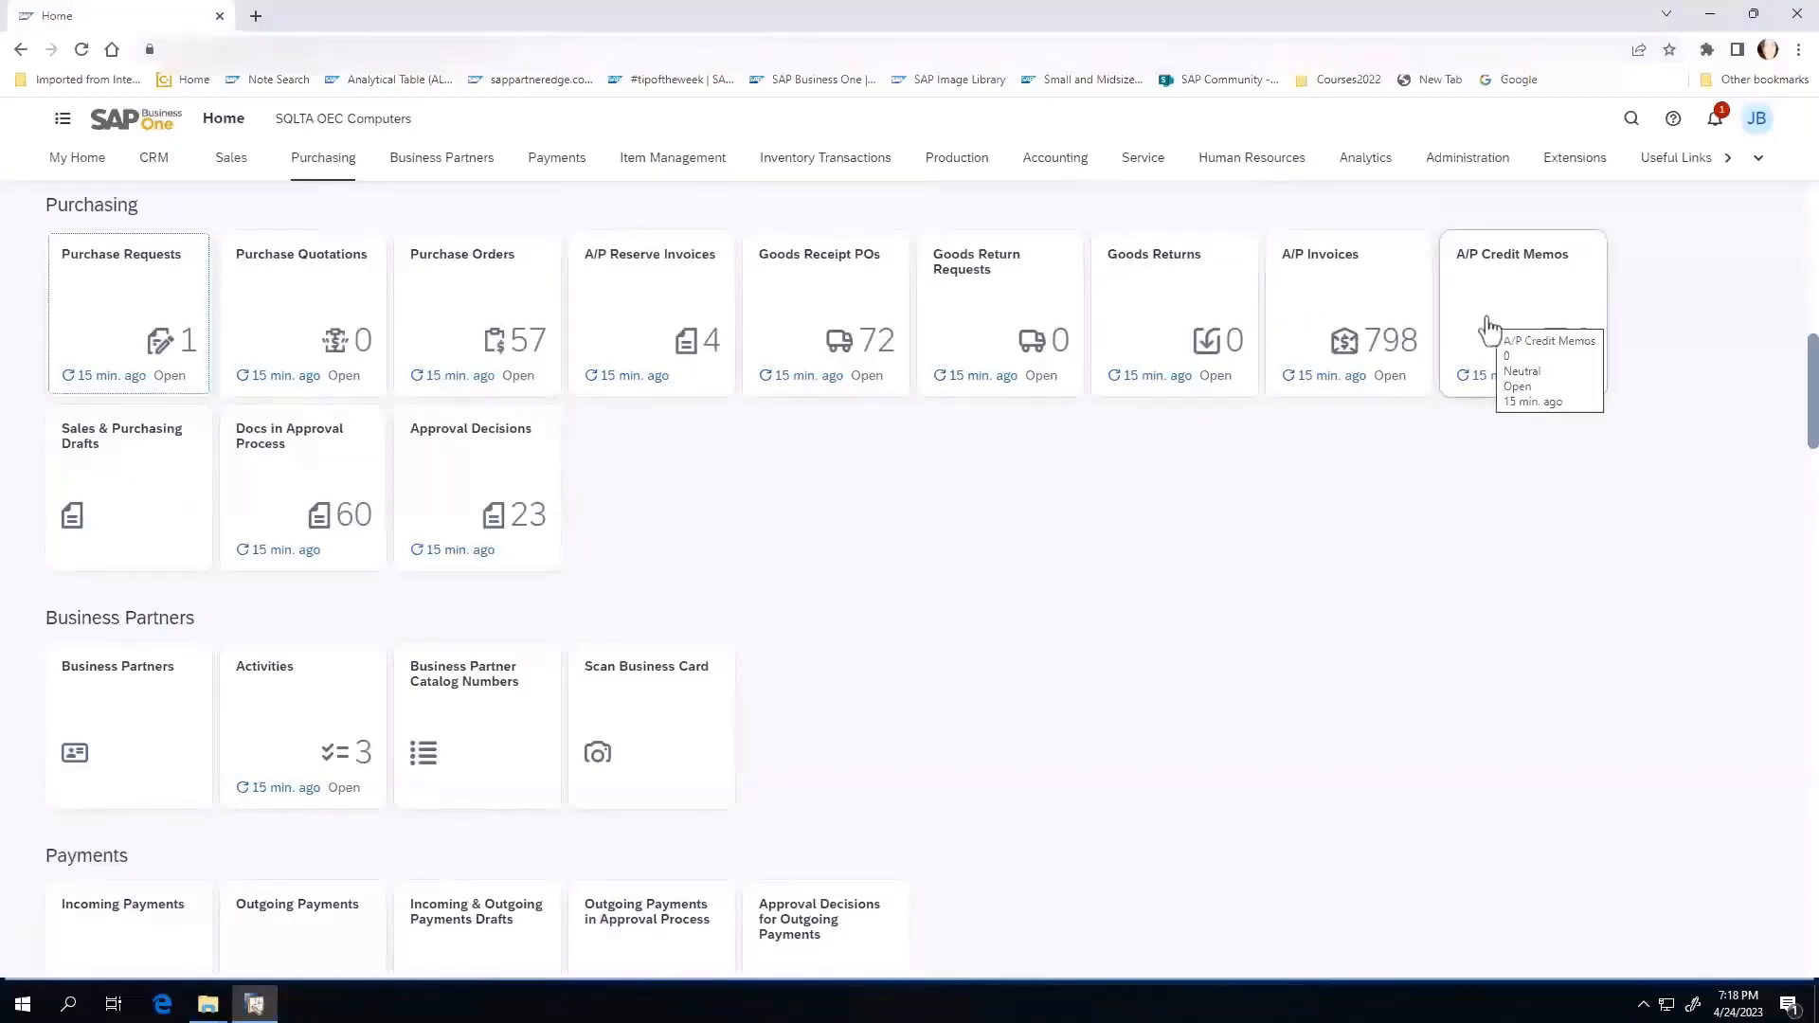
click(63, 118)
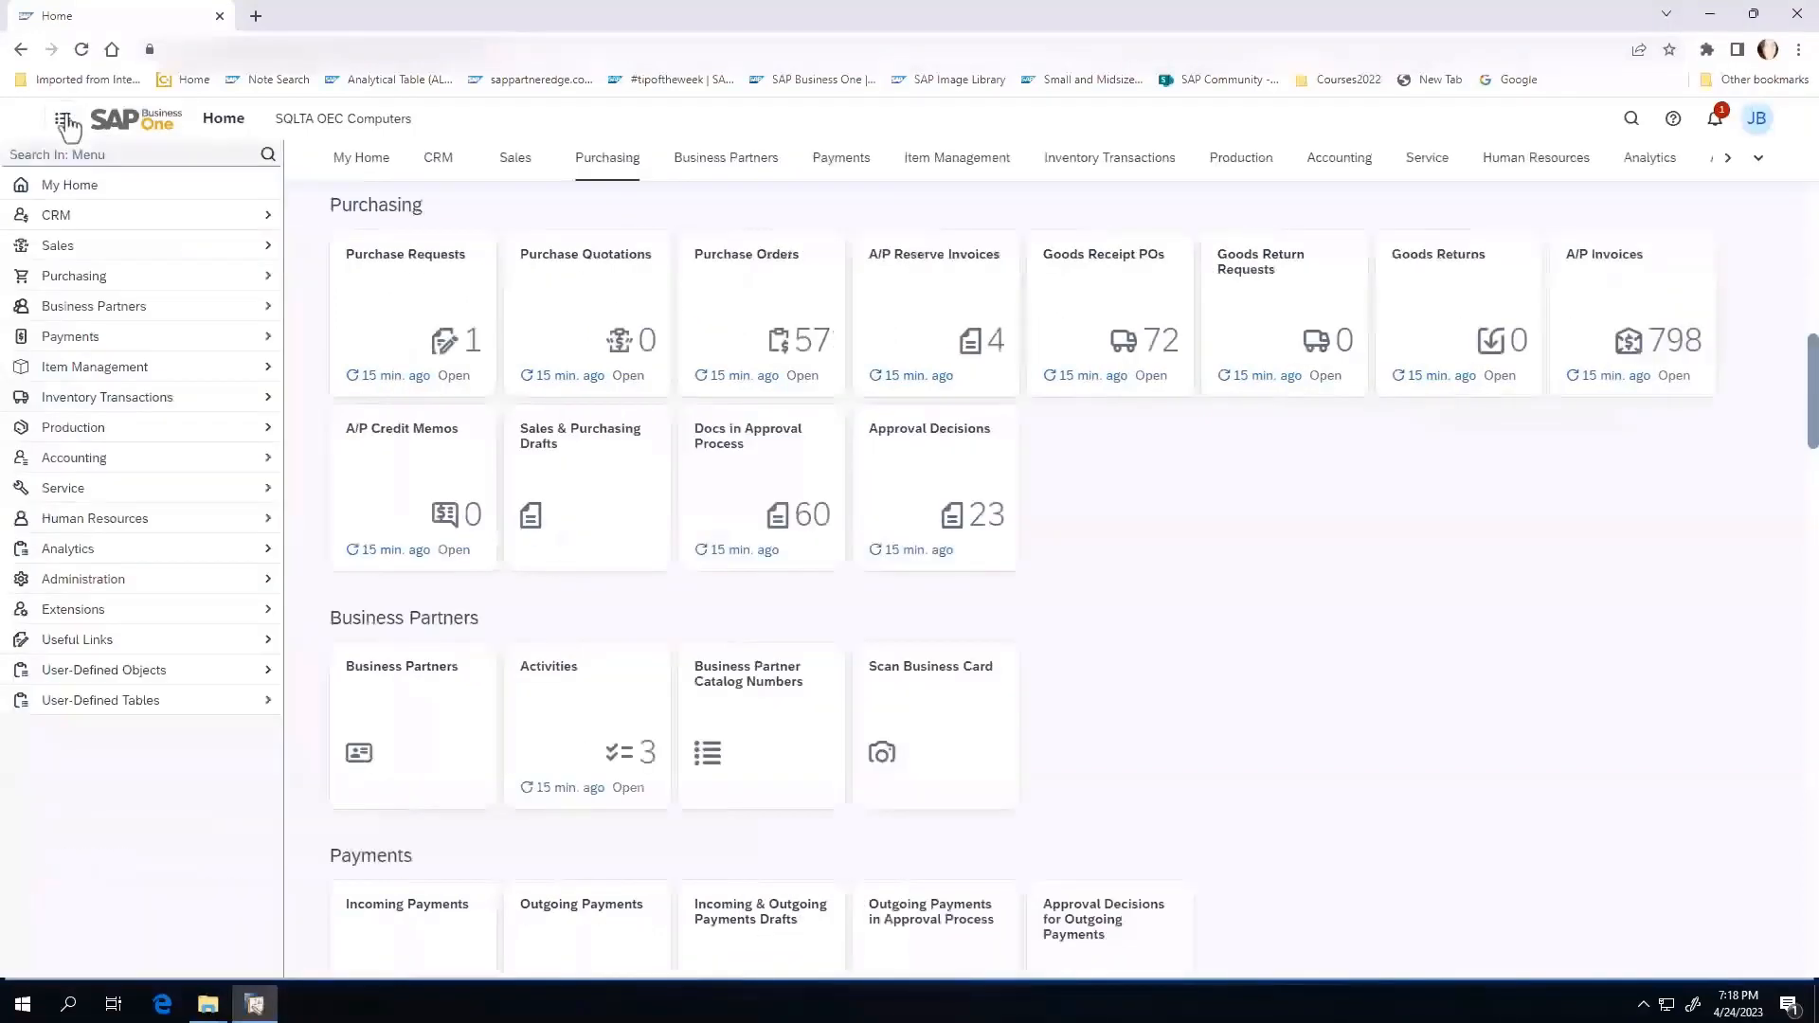
click(265, 277)
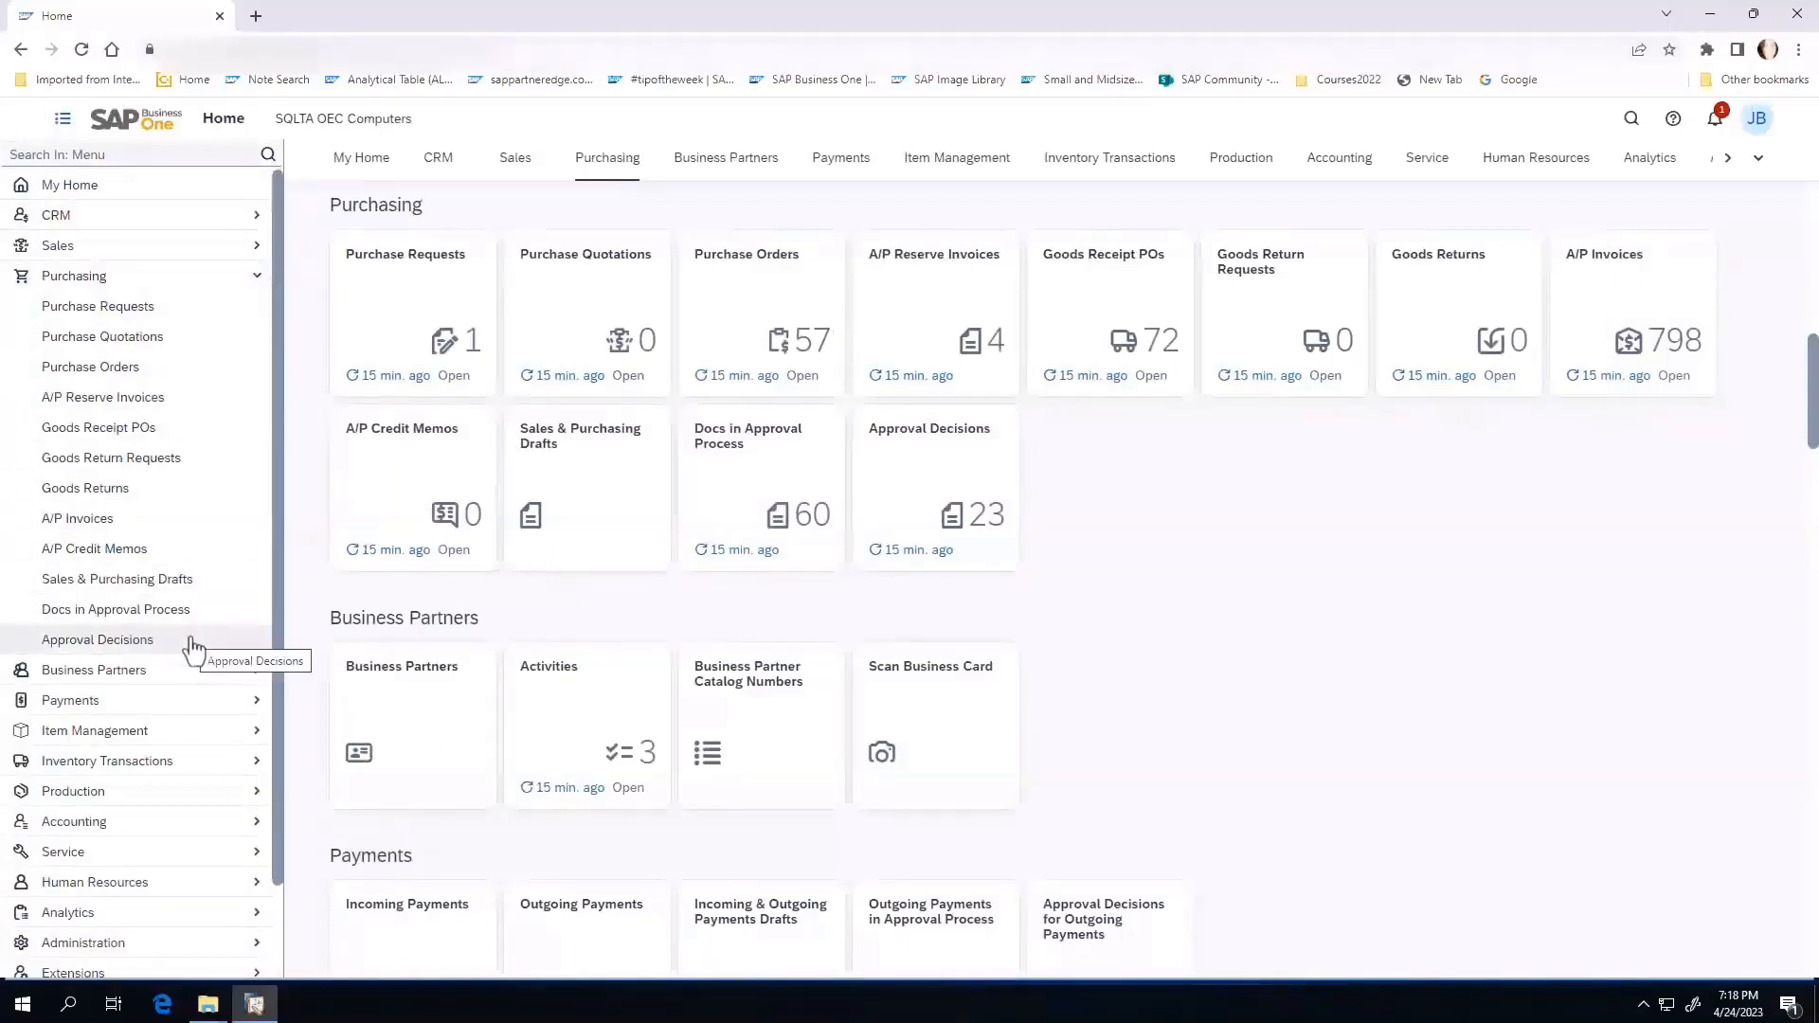
click(64, 122)
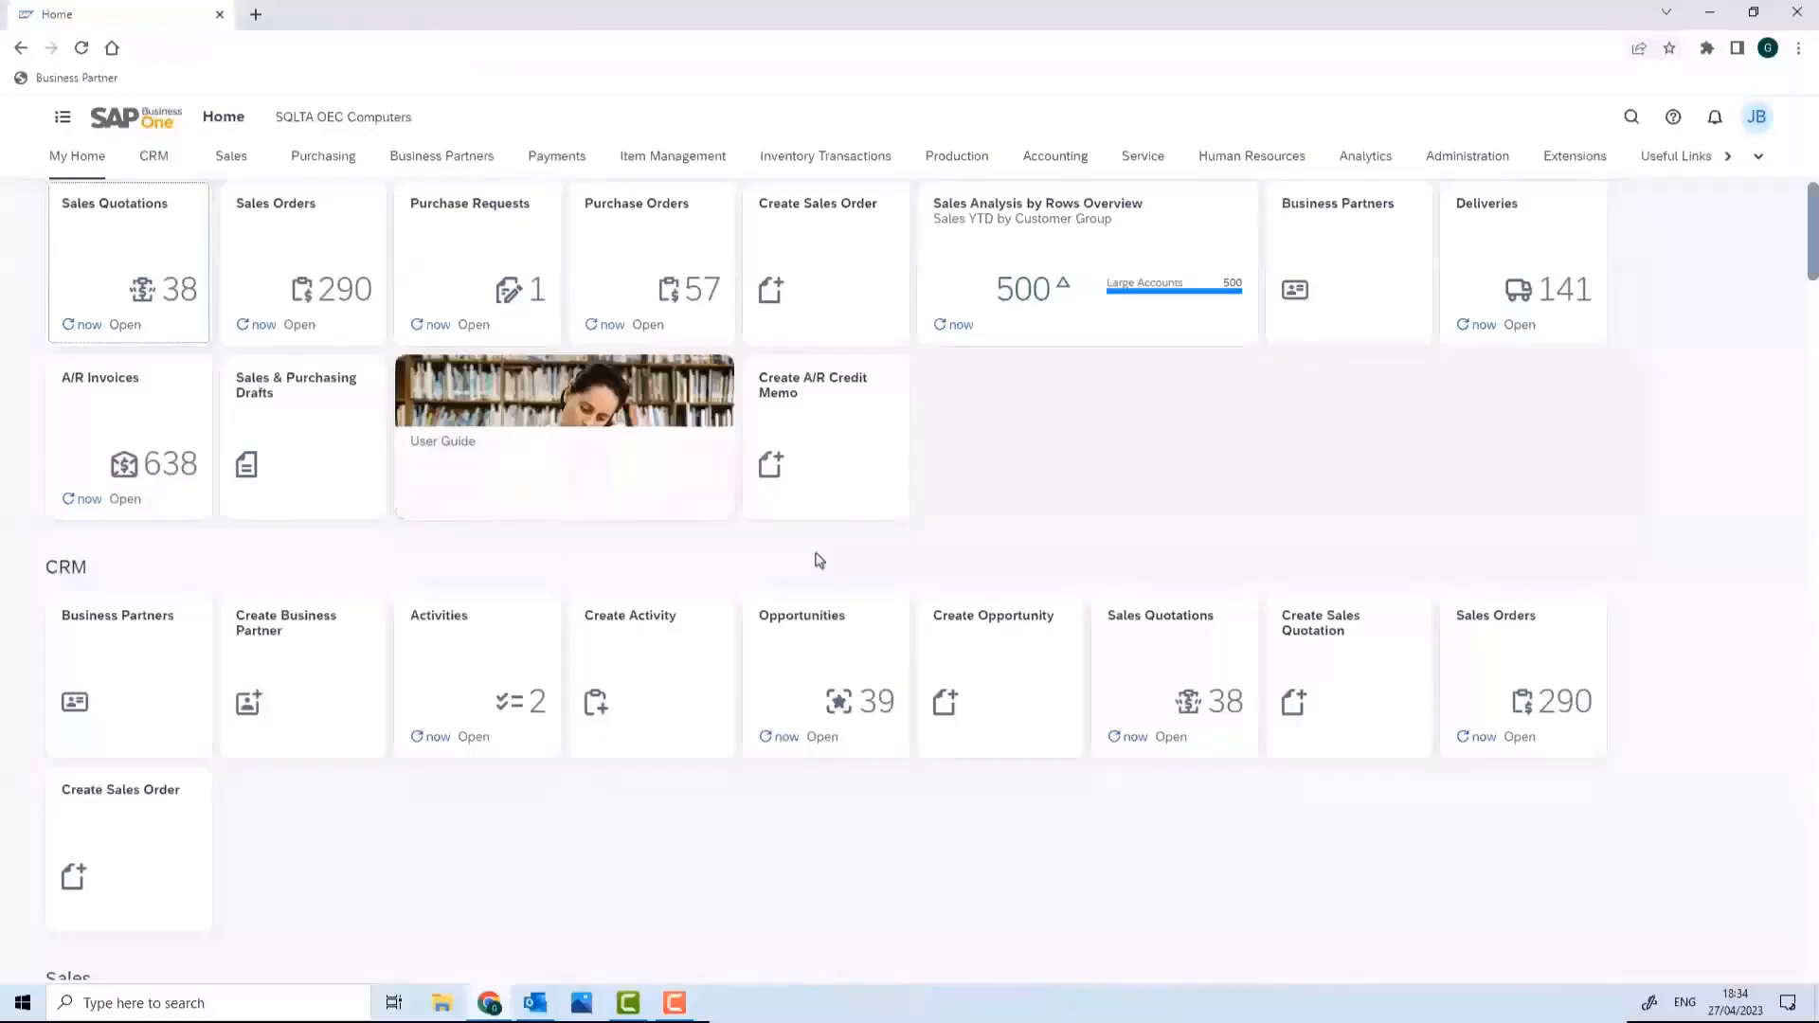
Open Scan Business Card from the Business Partners group and set the new customer's code to Customer1.
click(450, 159)
click(1004, 332)
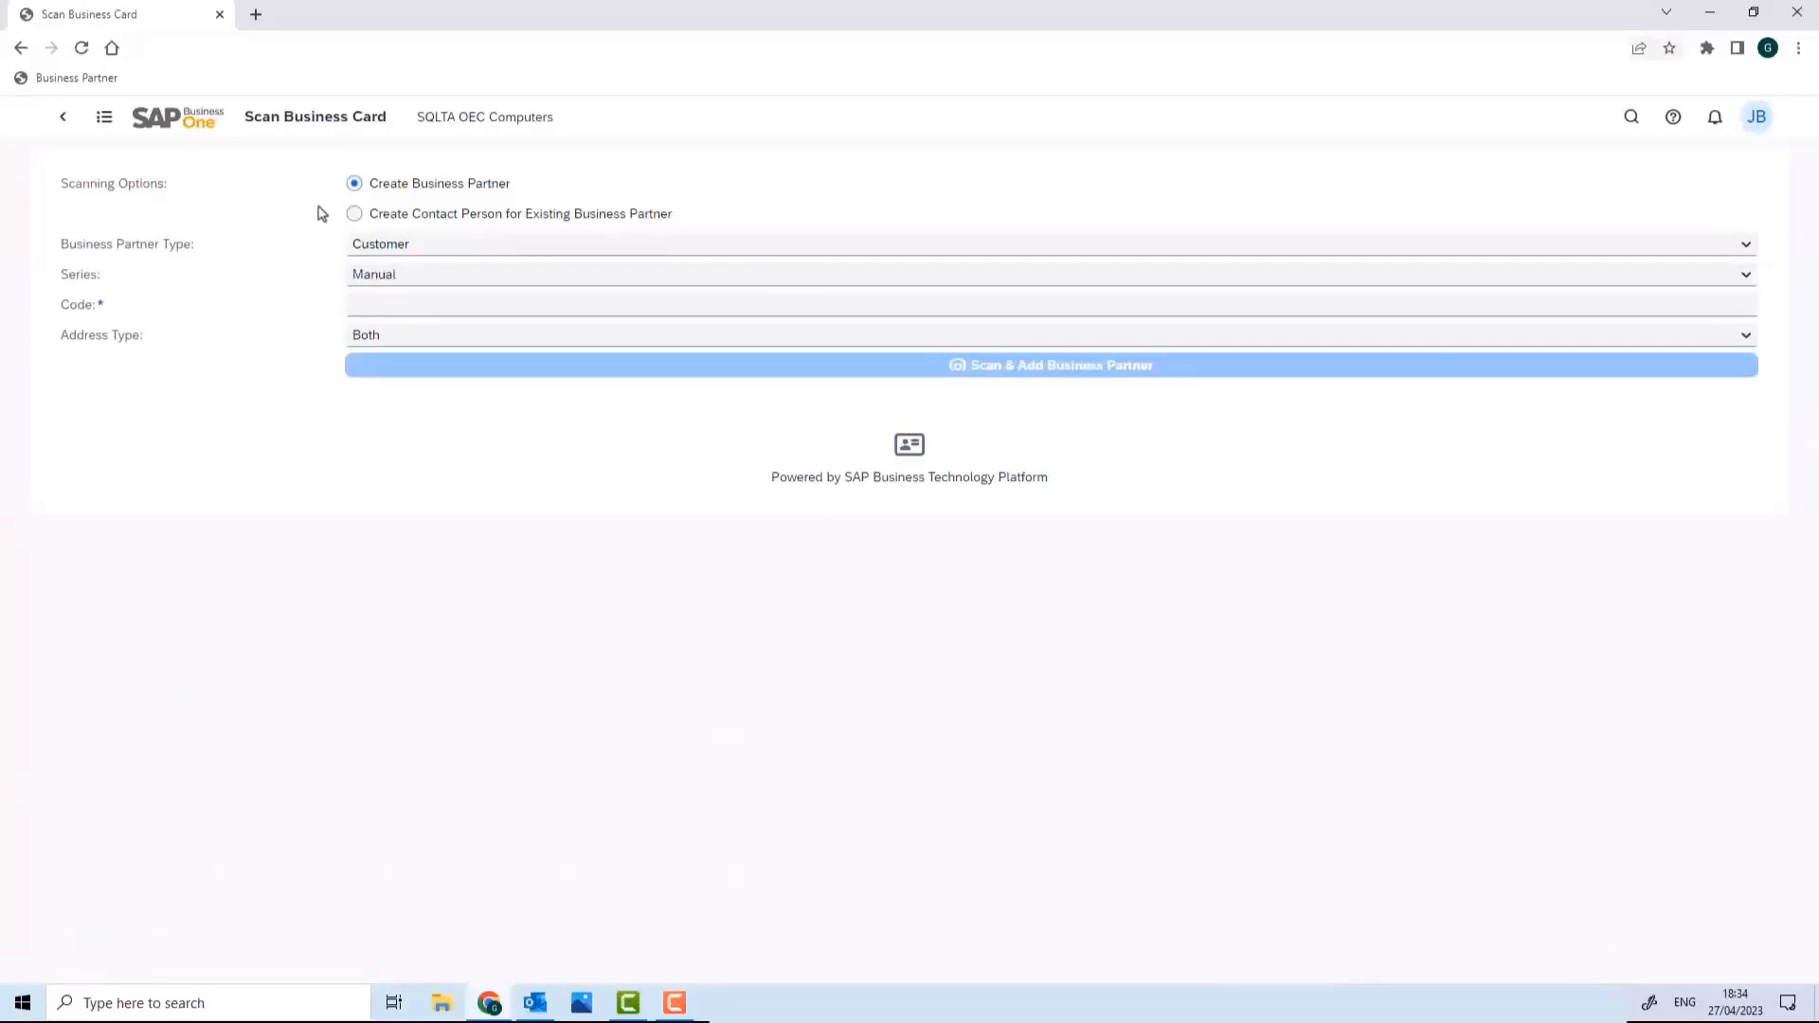
click(389, 307)
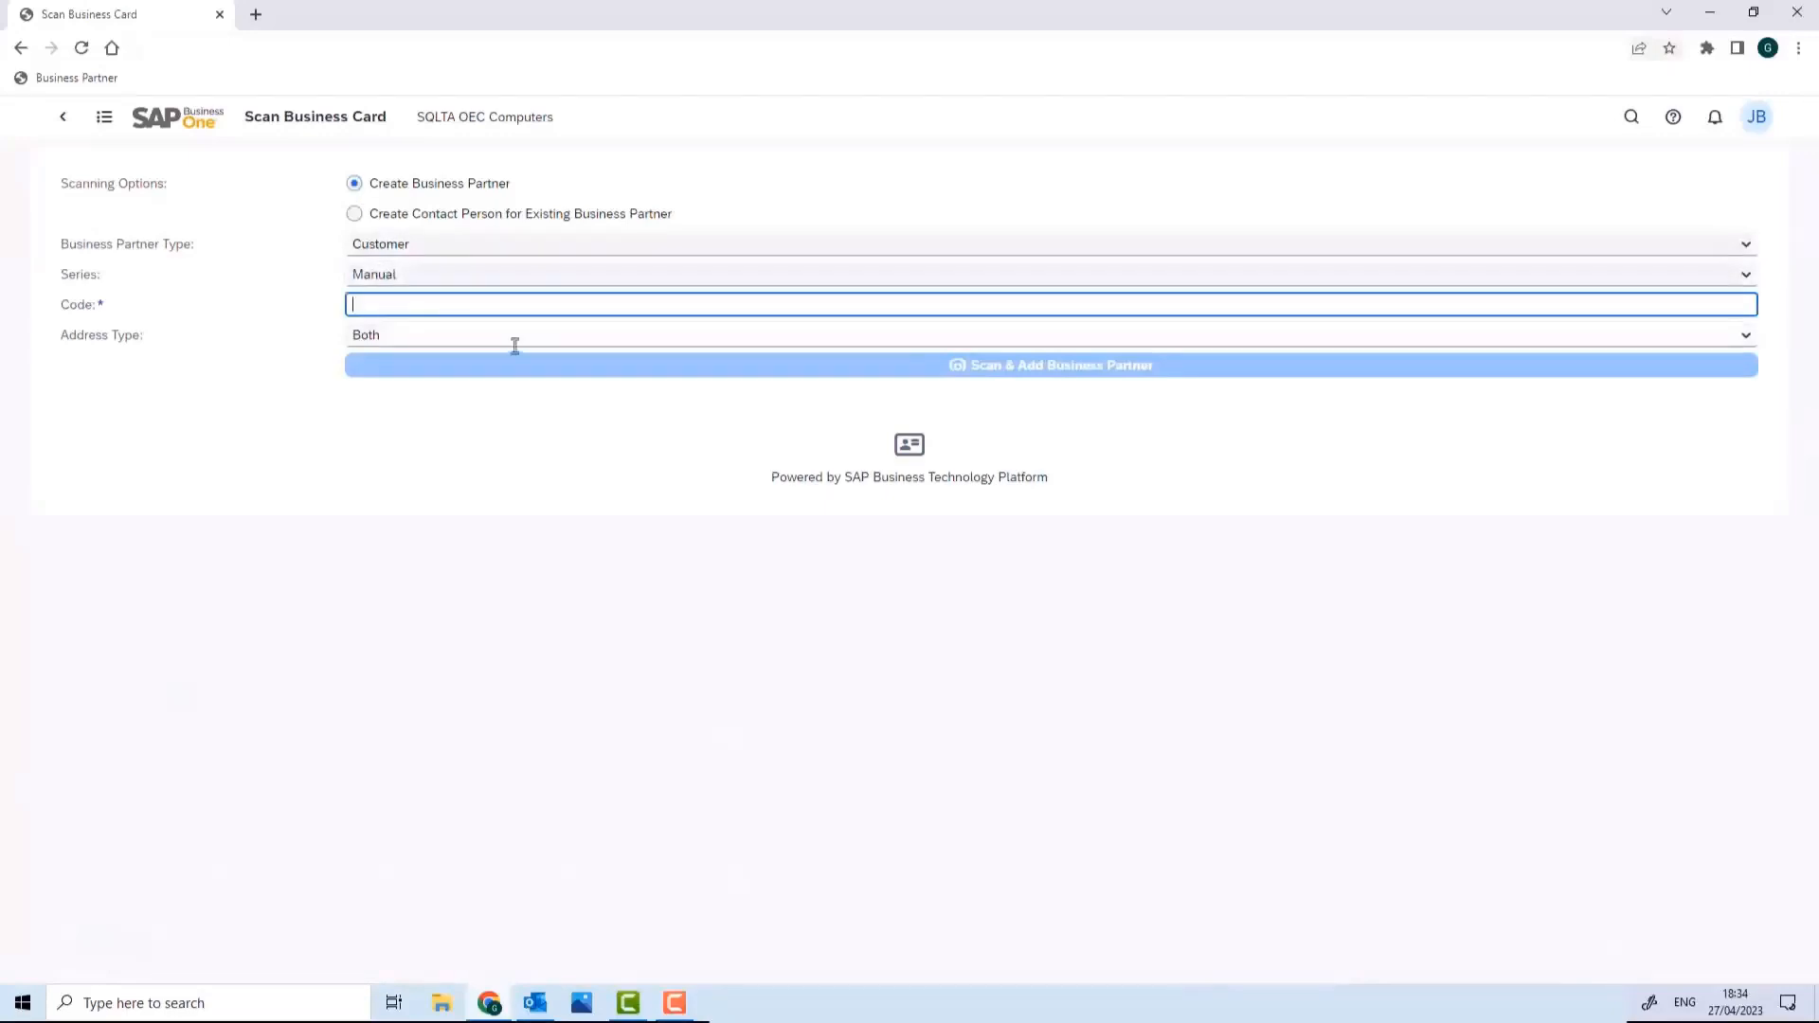
text(Customer1)
Scan and add the business partner using the business card image file.
click(397, 368)
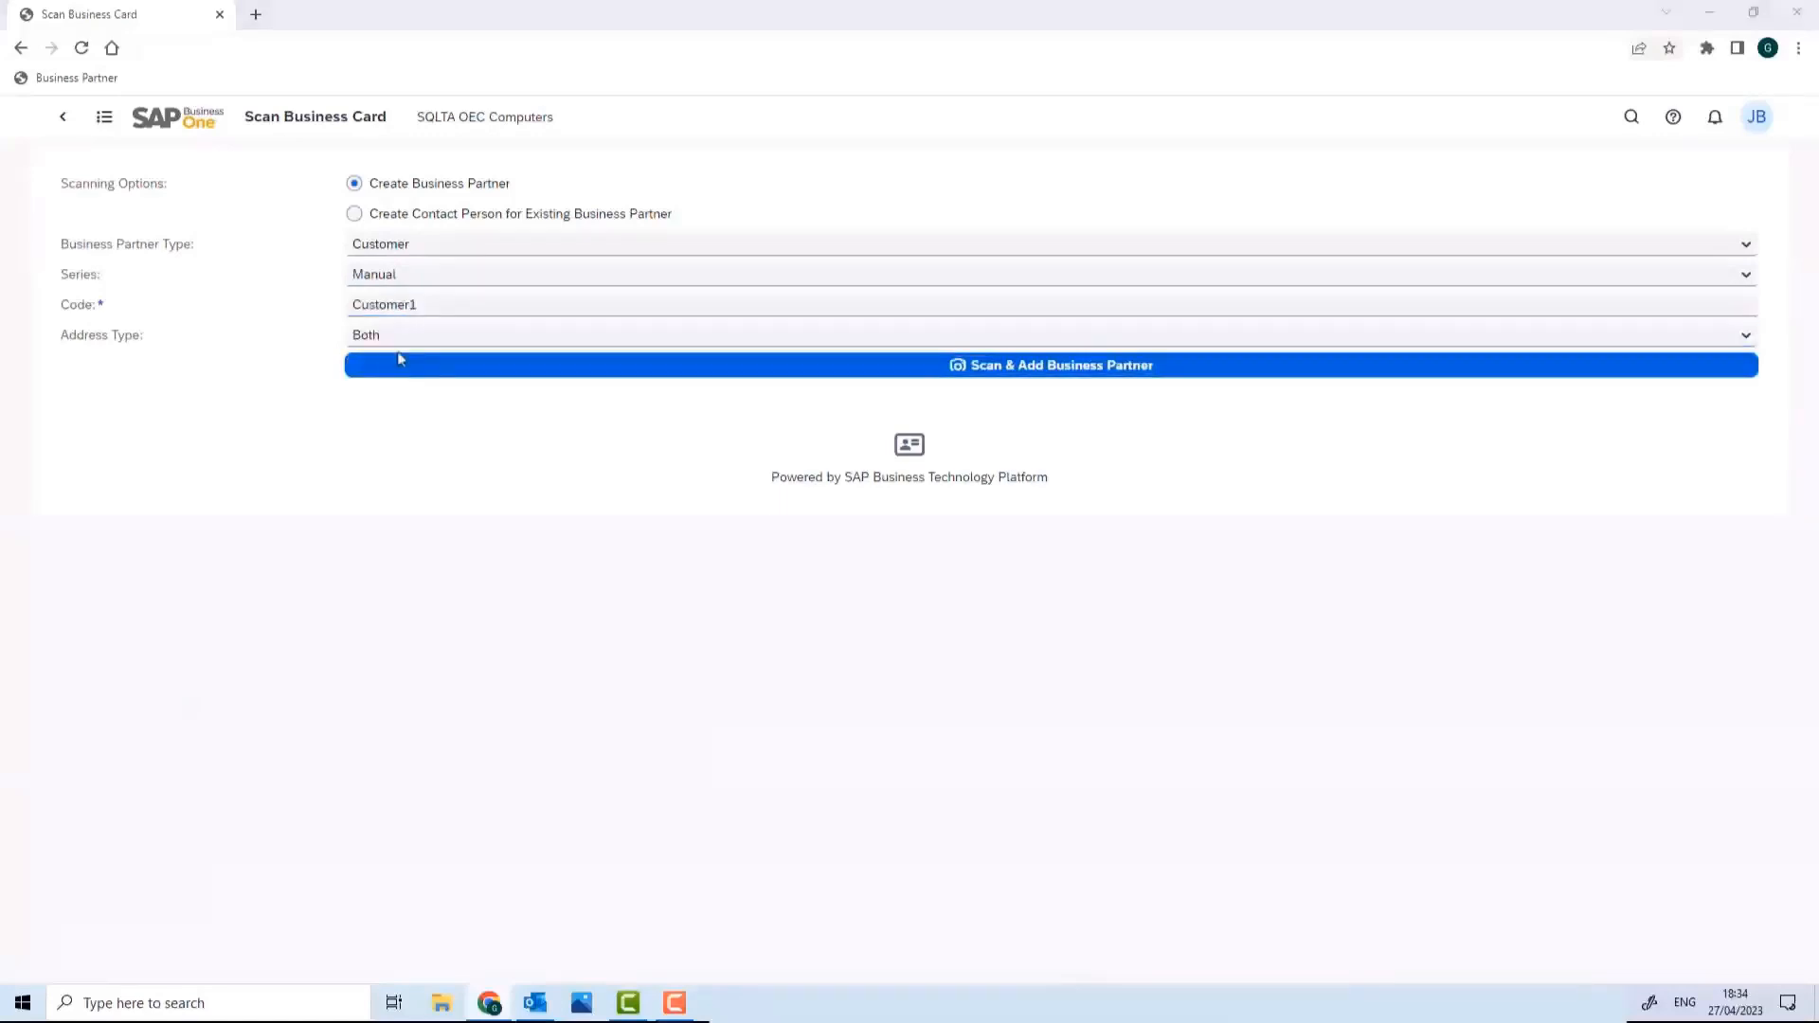
click(296, 176)
double_click(298, 178)
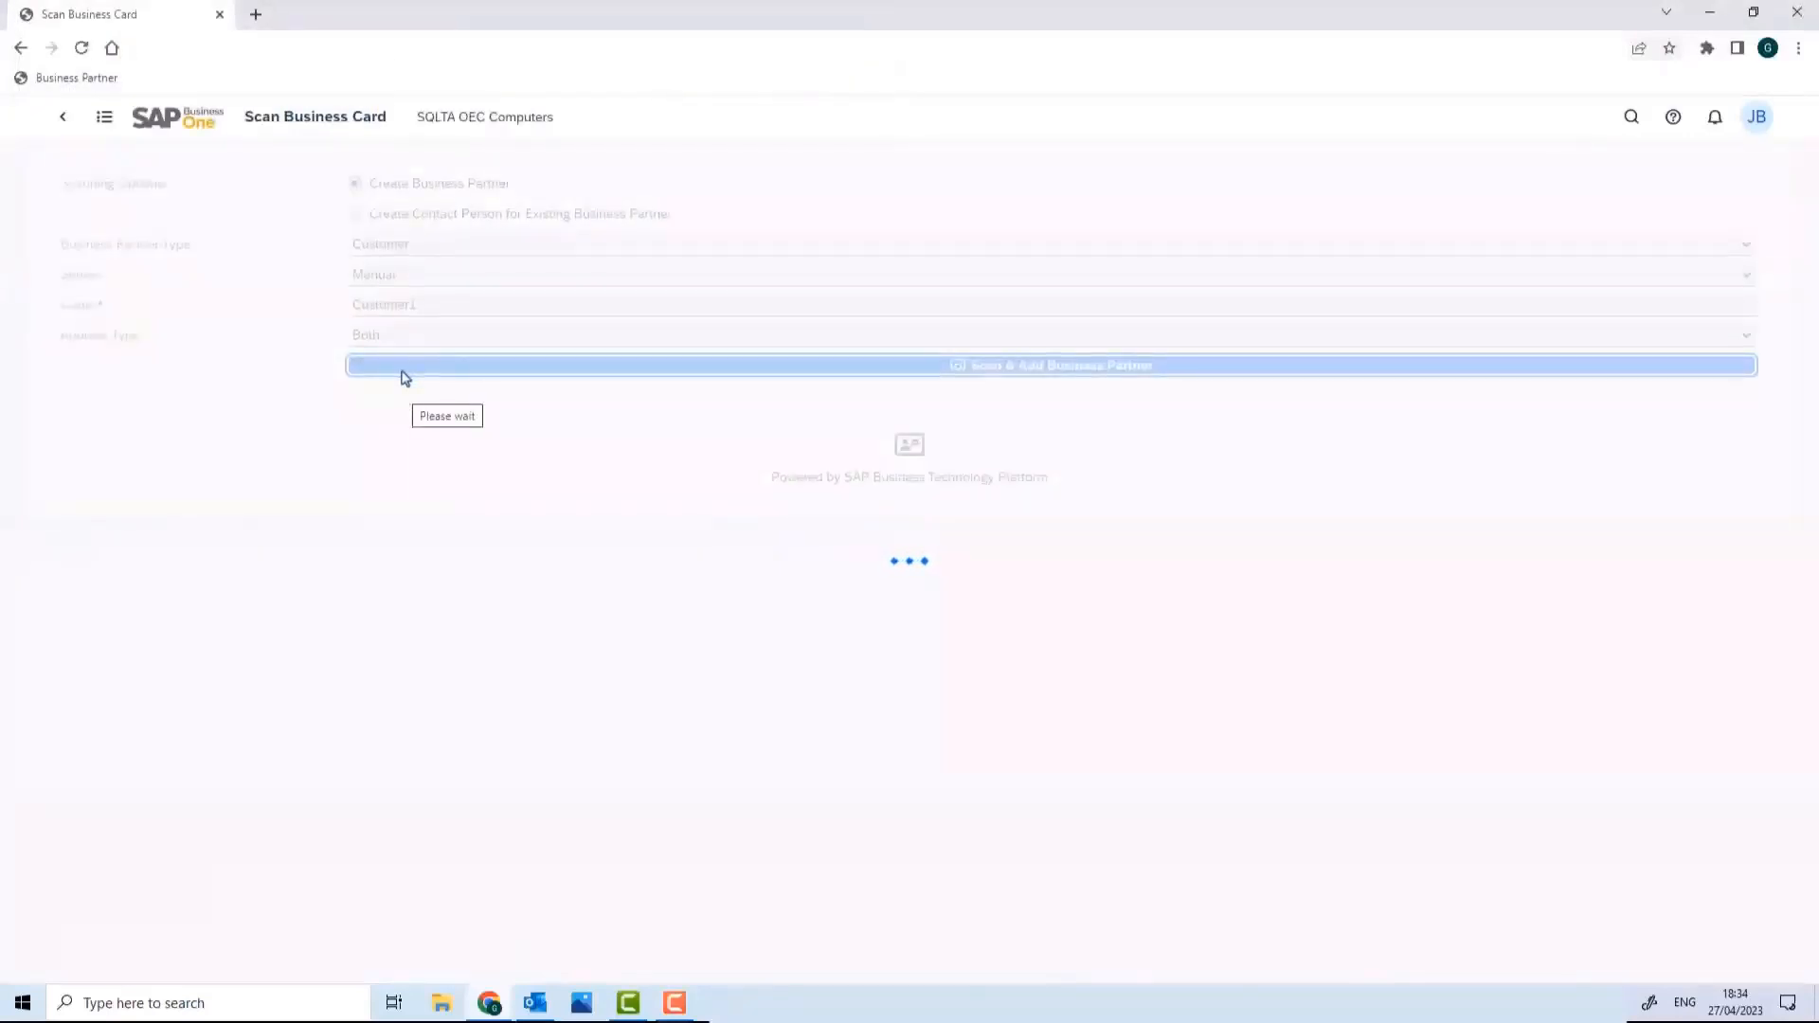
Return to the home page, open the Business Partners list, and open the Customer1 record to check it.
click(173, 127)
click(121, 322)
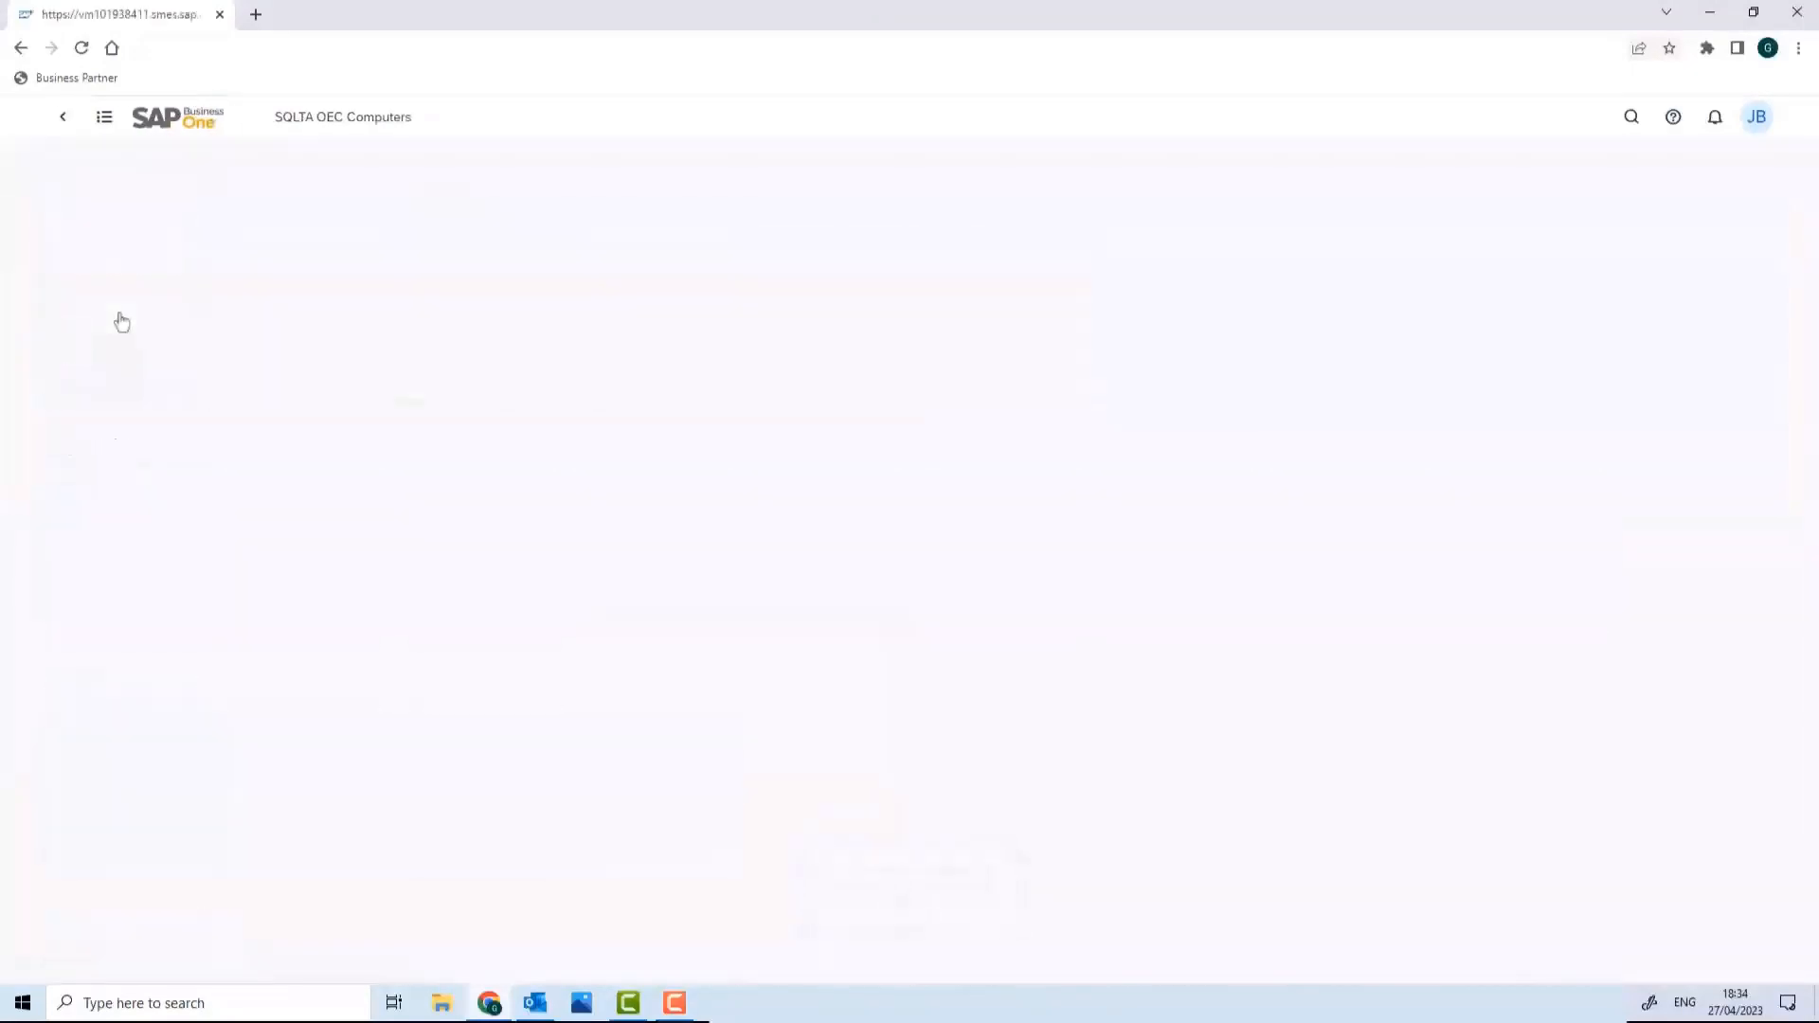
scroll(133, 676, down, 3)
scroll(132, 676, down, 3)
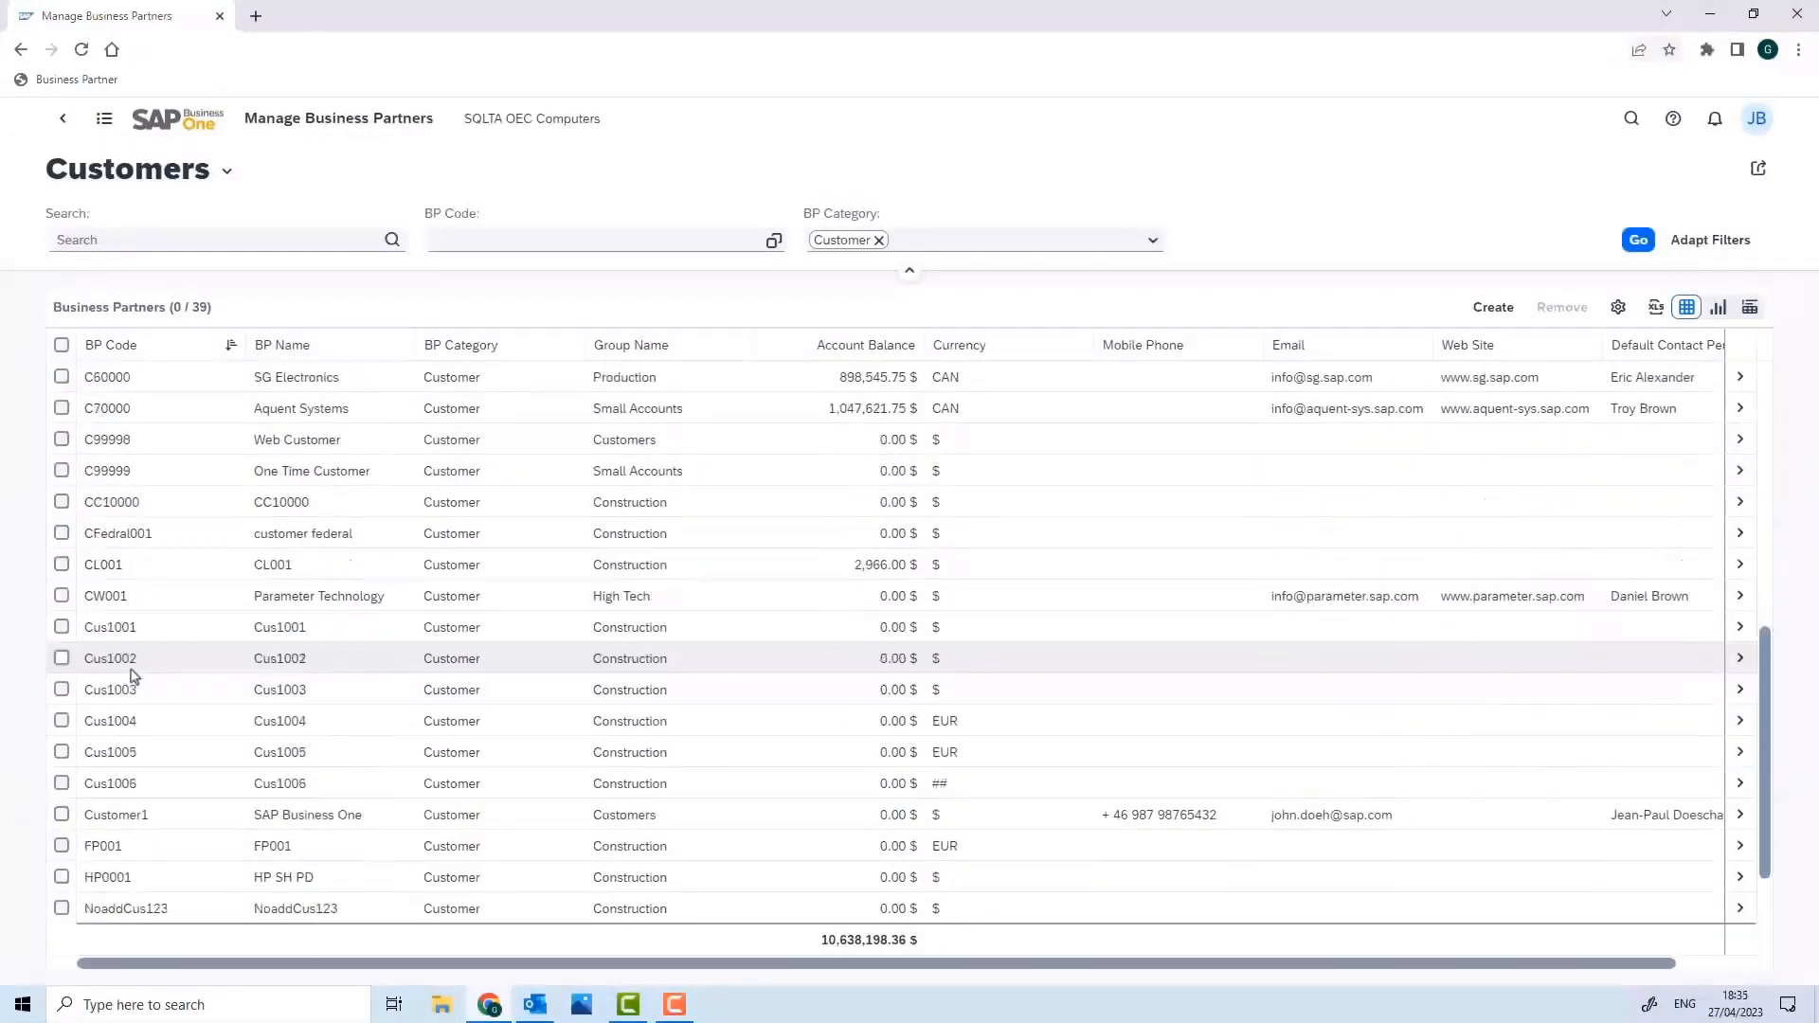
click(126, 724)
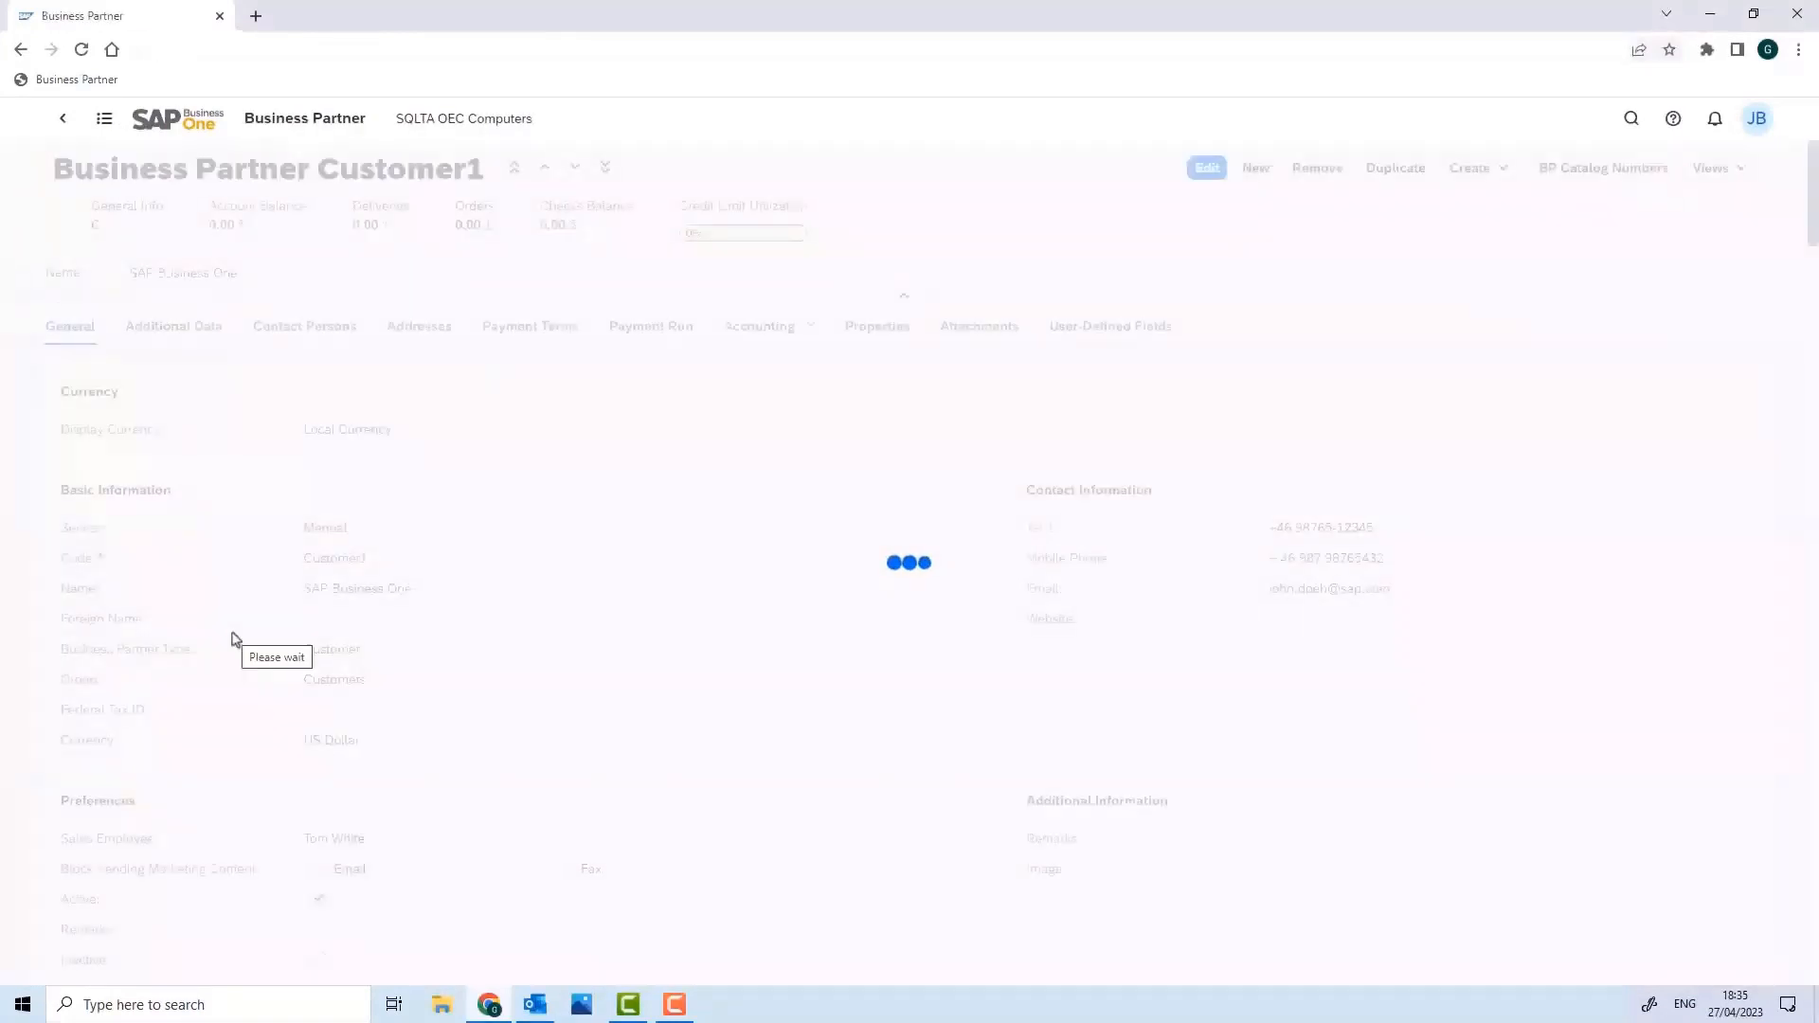
Examine Customer1's contact persons, addresses and attachments, and view the attached business card image.
scroll(331, 601, down, 8)
scroll(332, 601, down, 5)
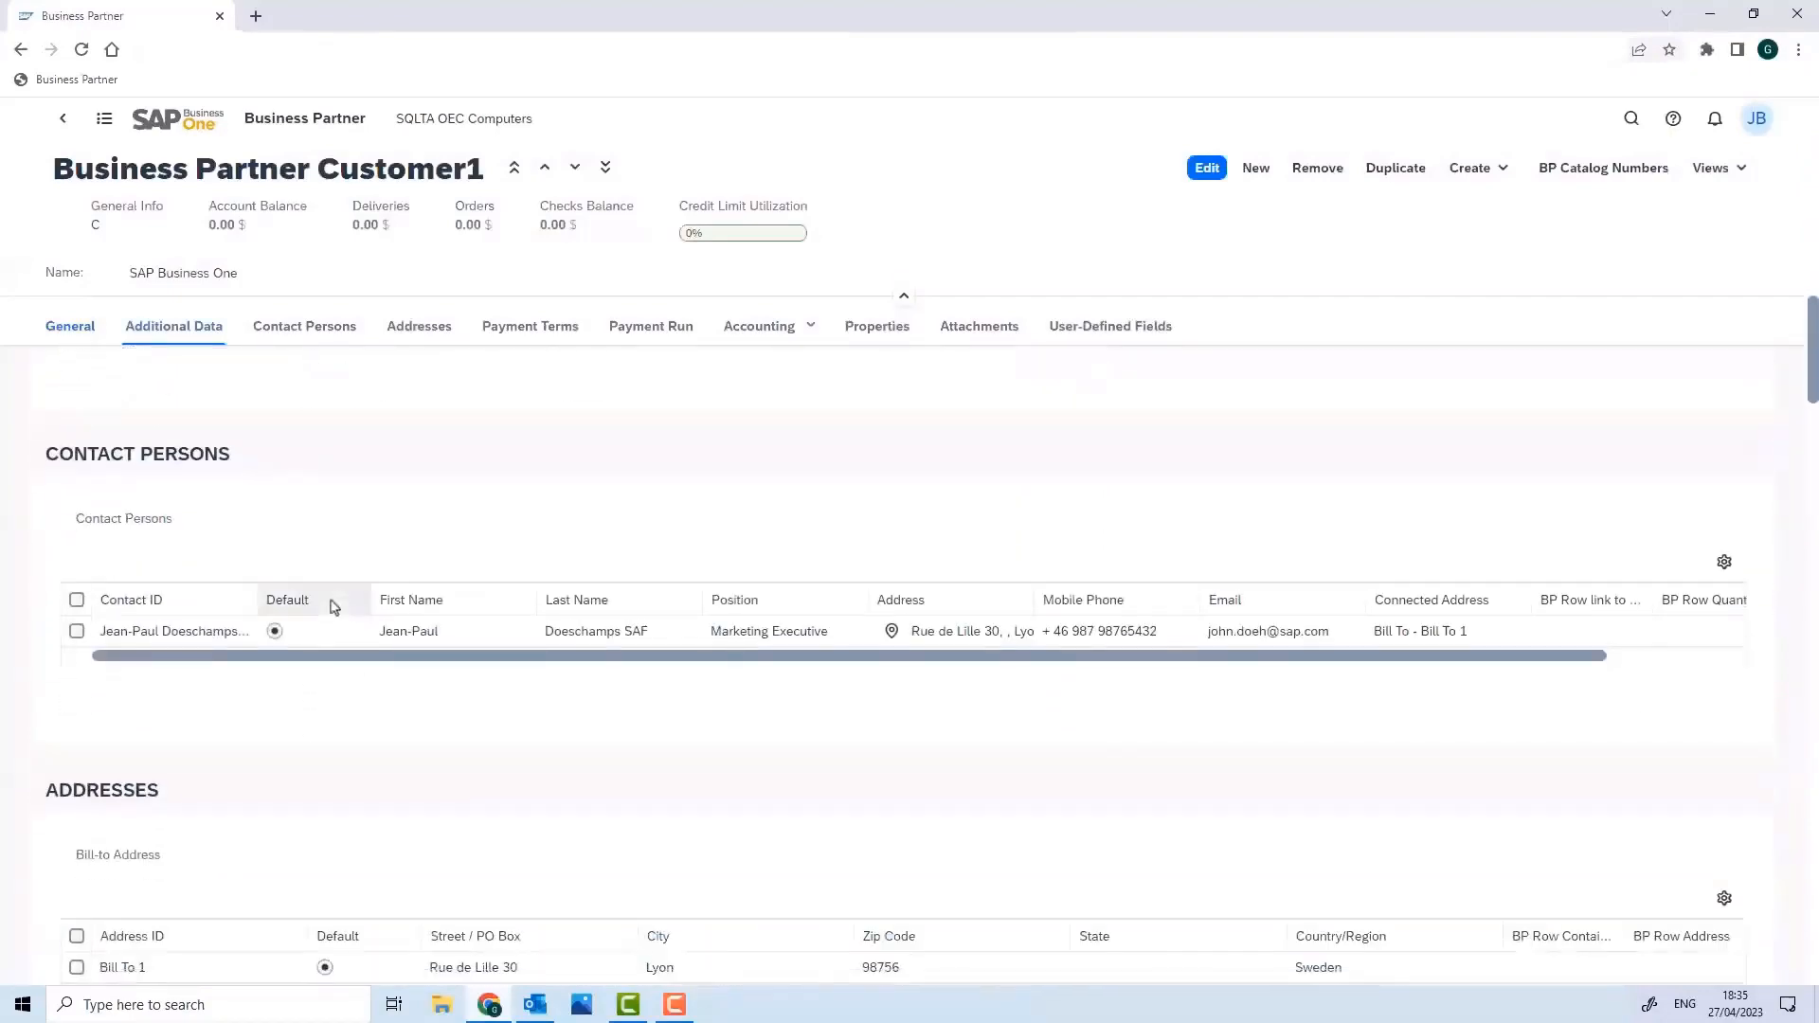
scroll(407, 640, down, 5)
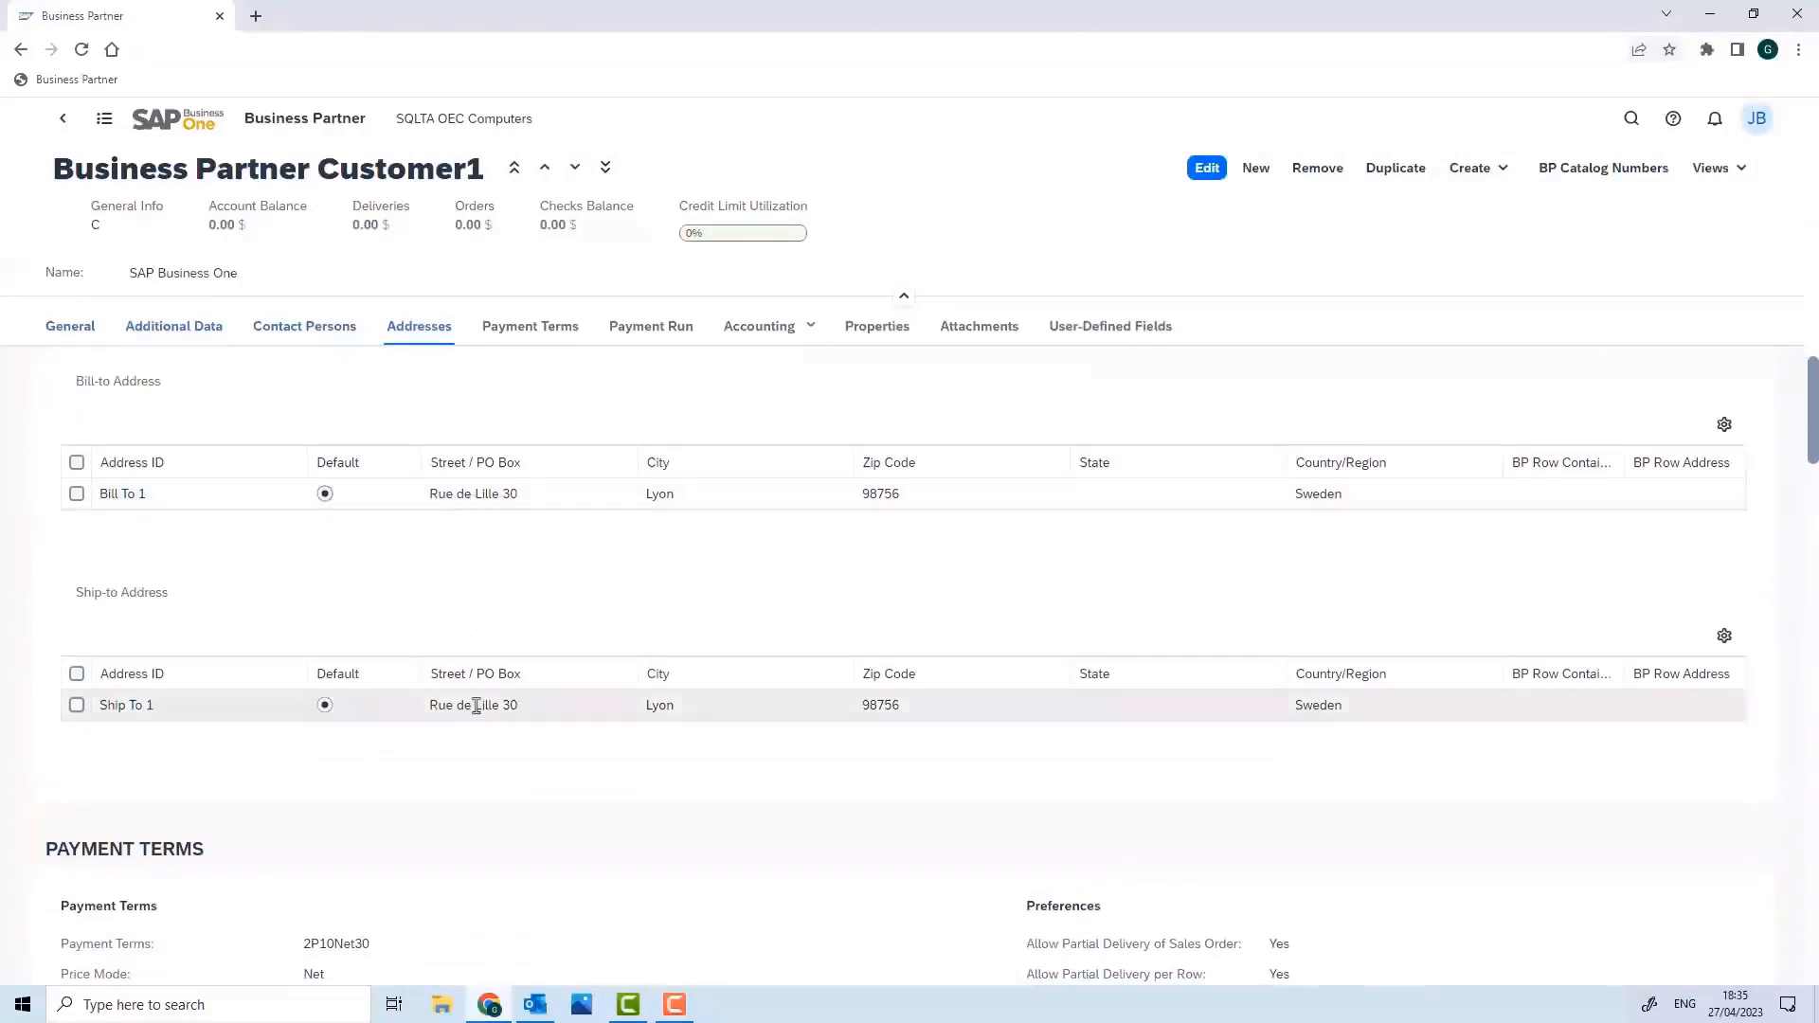
click(976, 328)
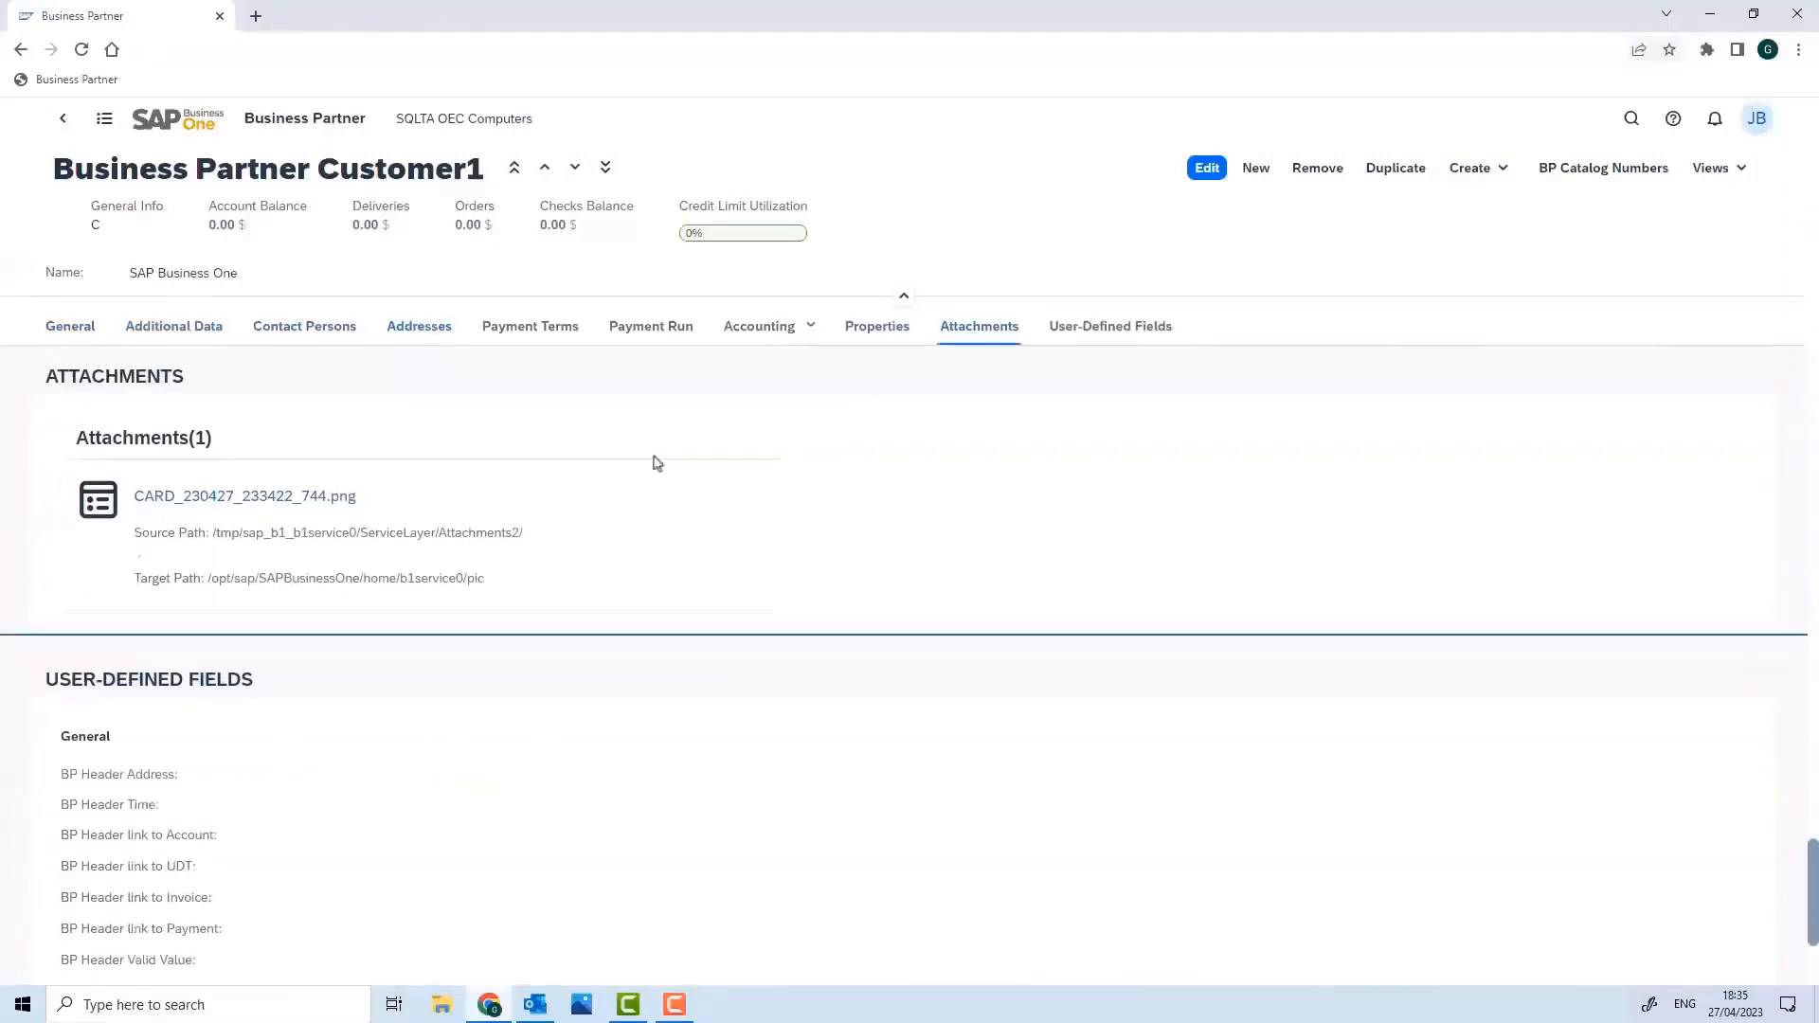
click(208, 500)
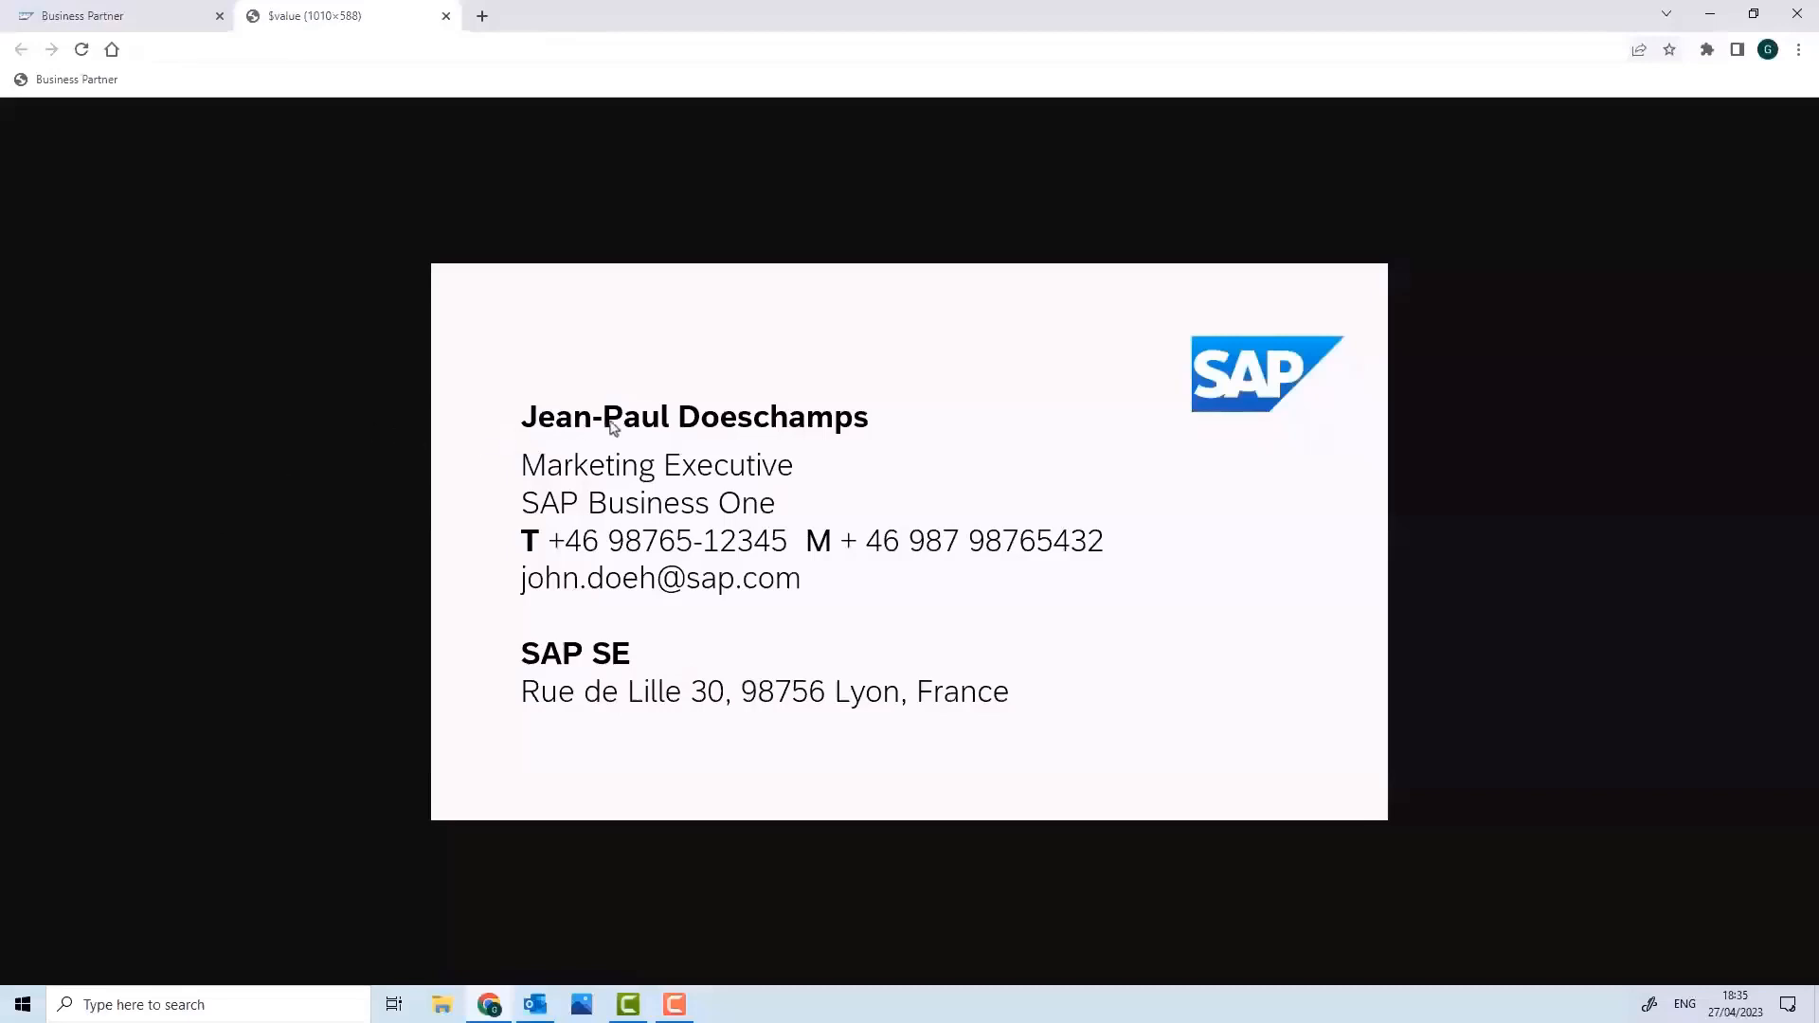
click(446, 16)
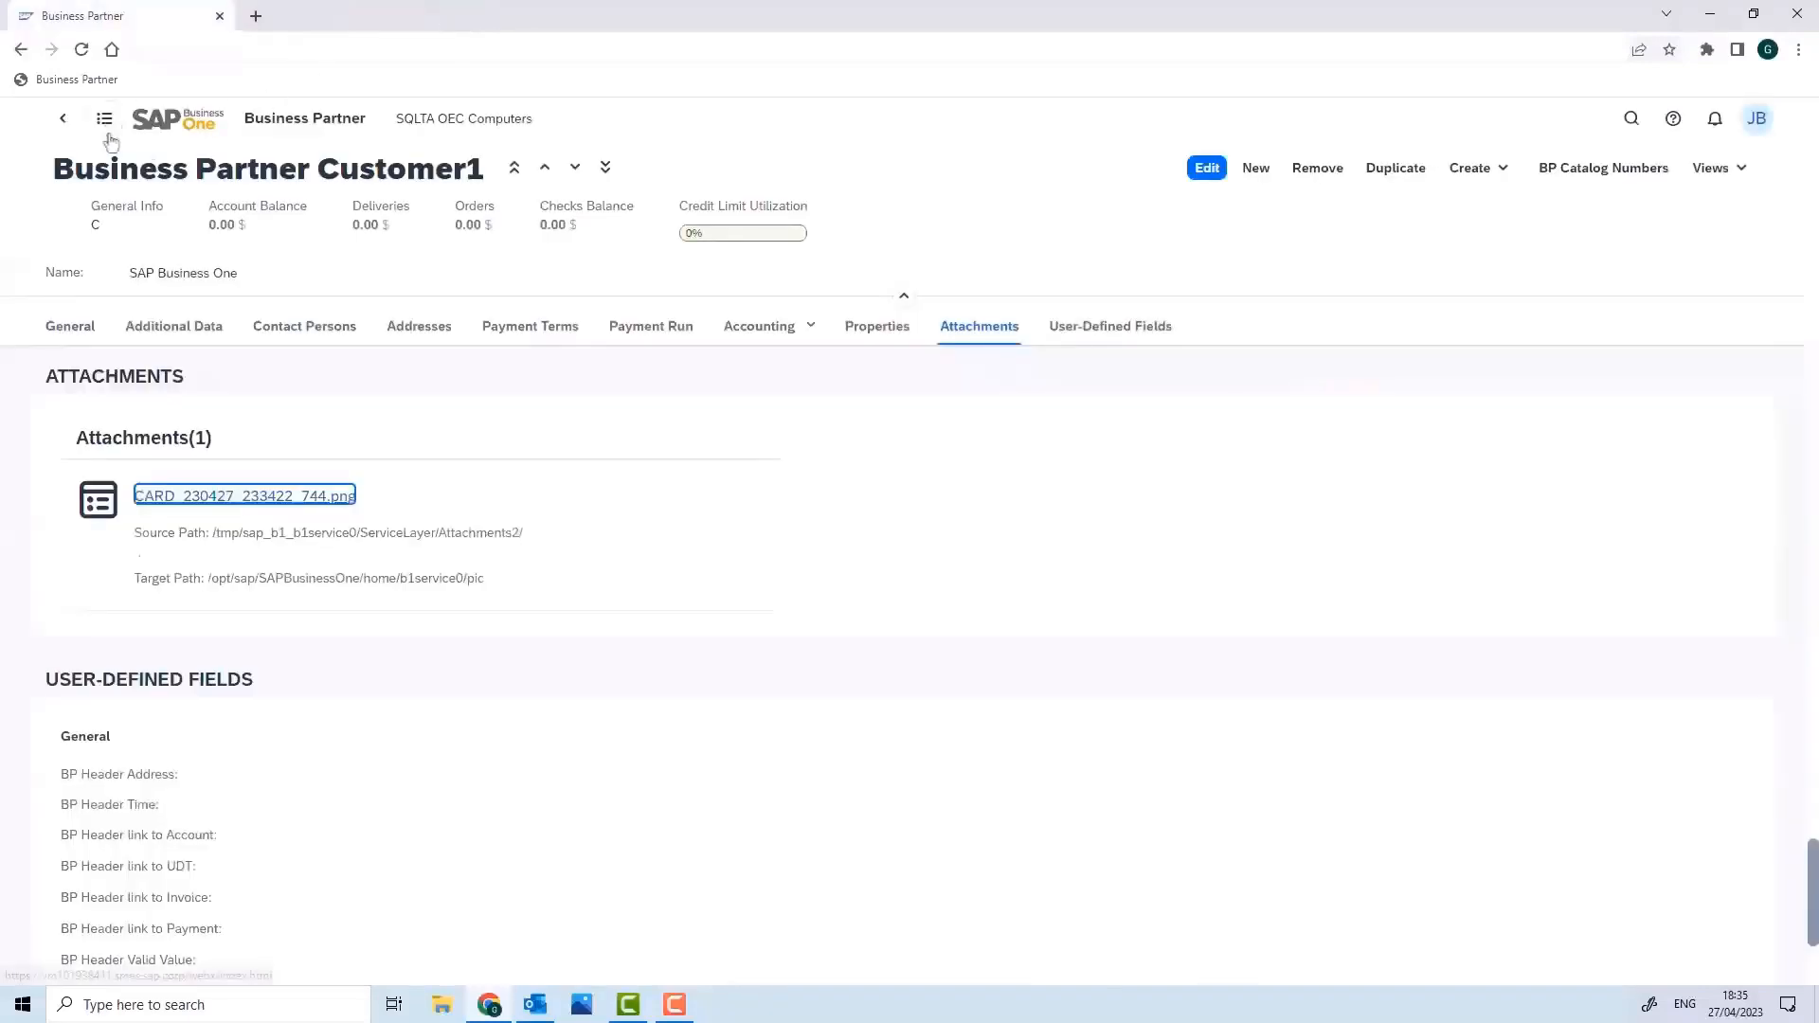
click(60, 328)
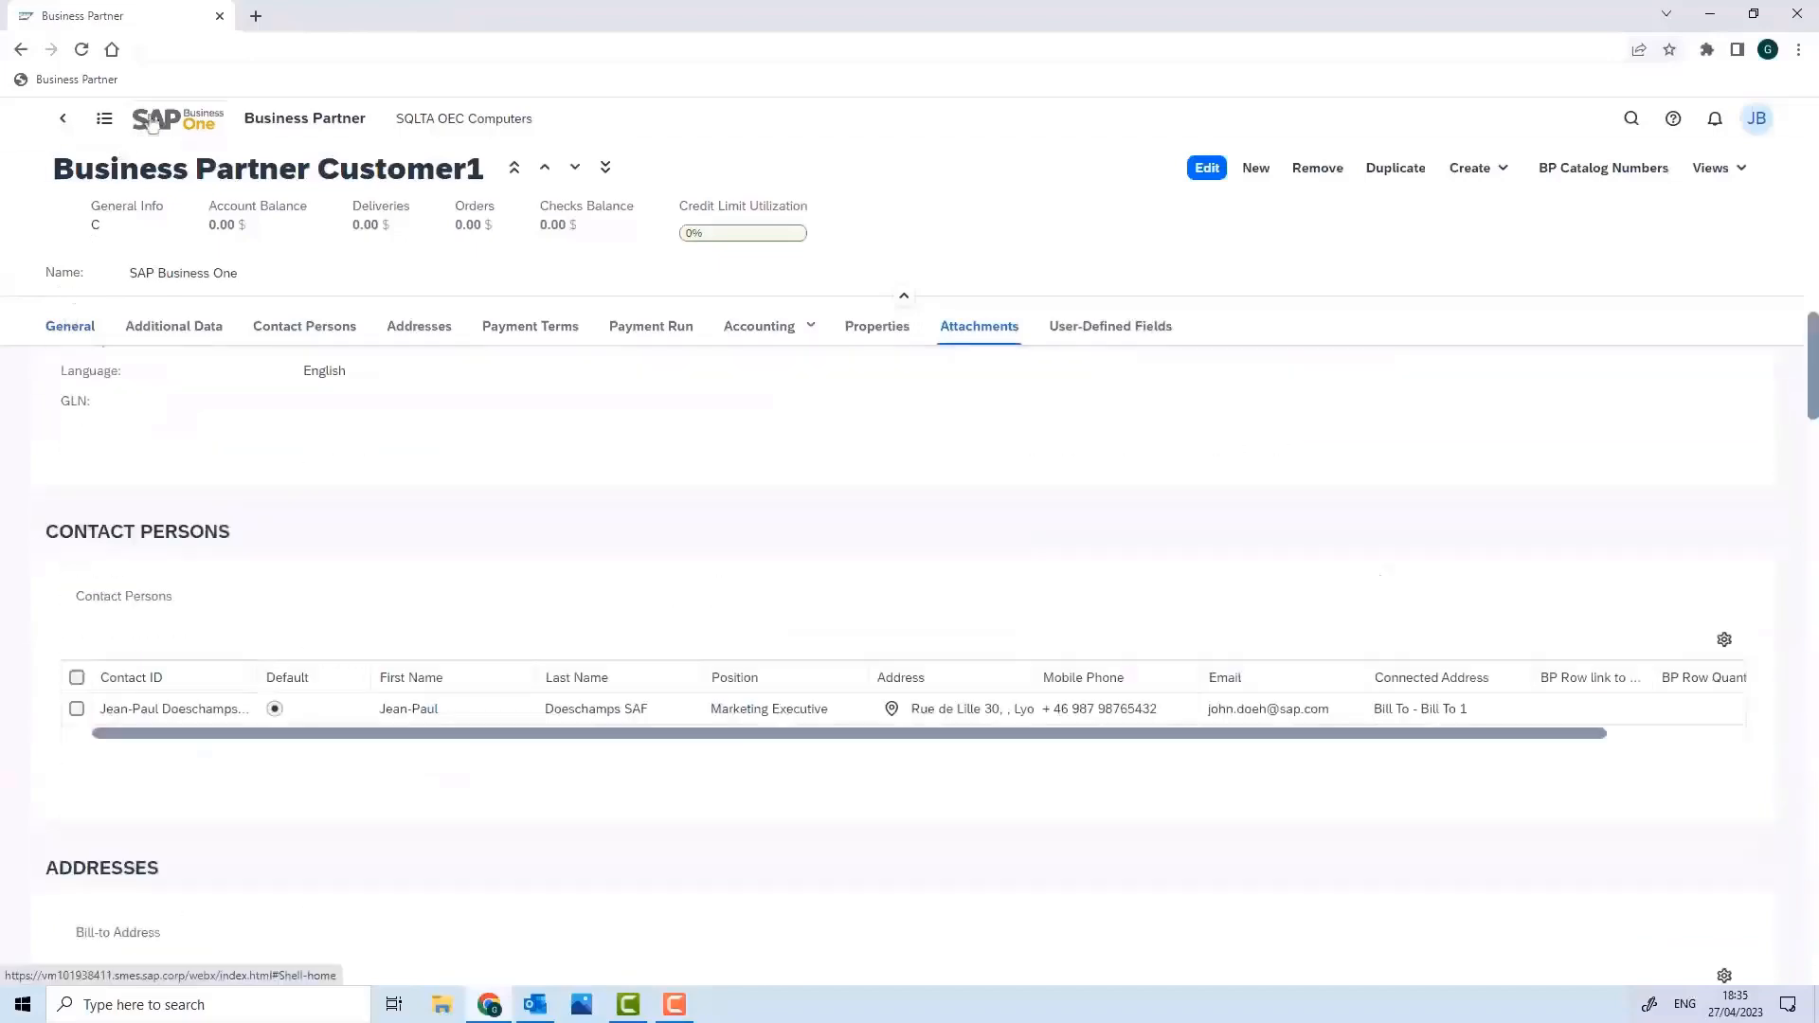
Scan a business card image with the Create Contact Person for Existing Business Partner option to add a contact person to customer Customer1.
click(187, 123)
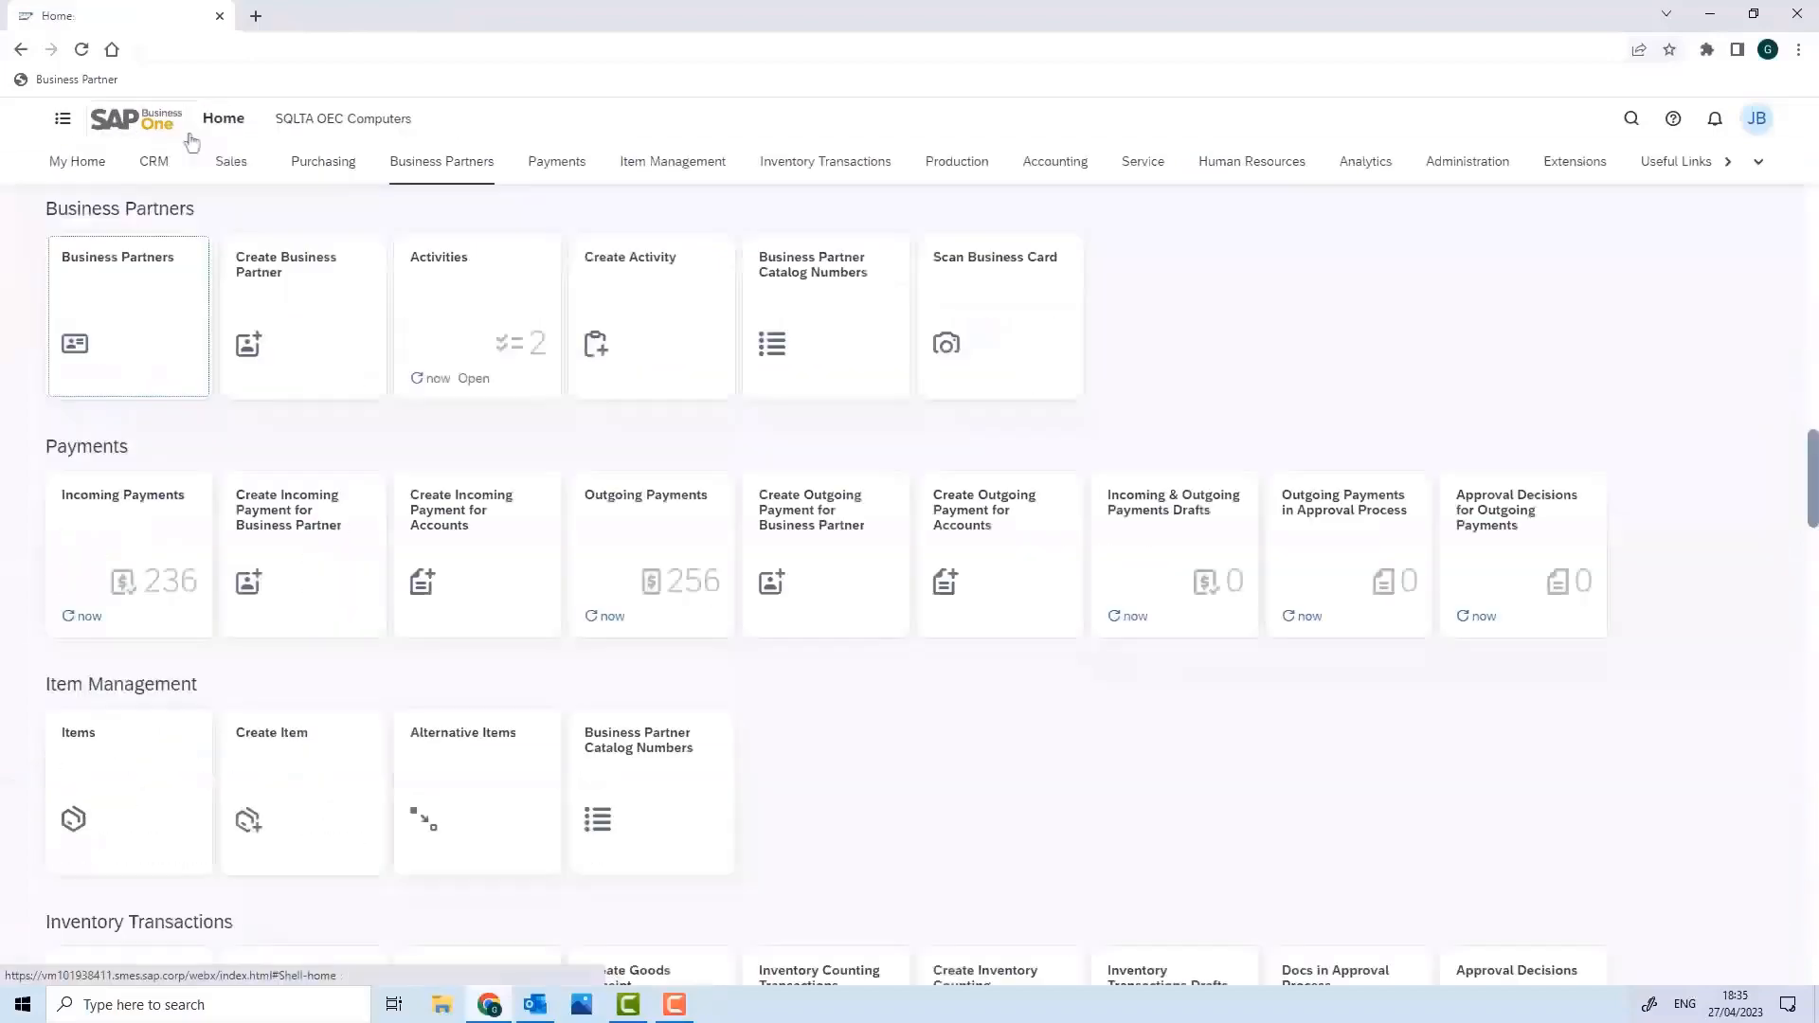
click(985, 293)
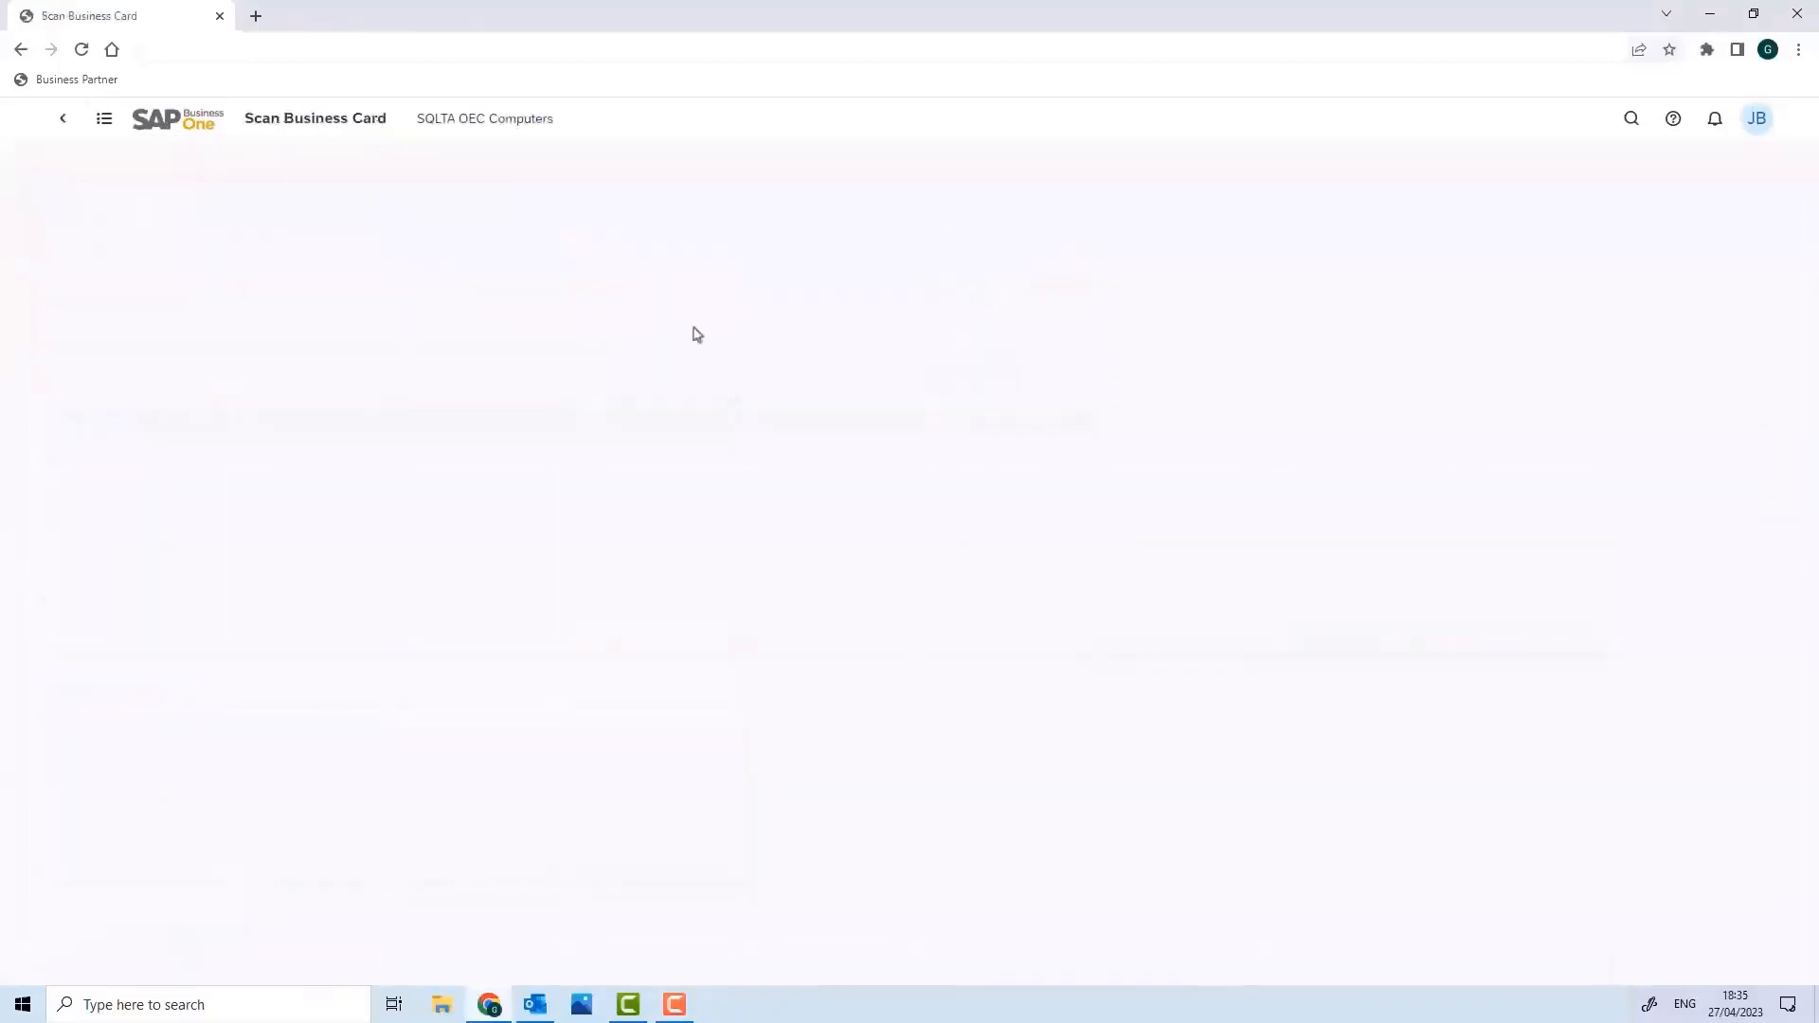
click(354, 217)
click(379, 306)
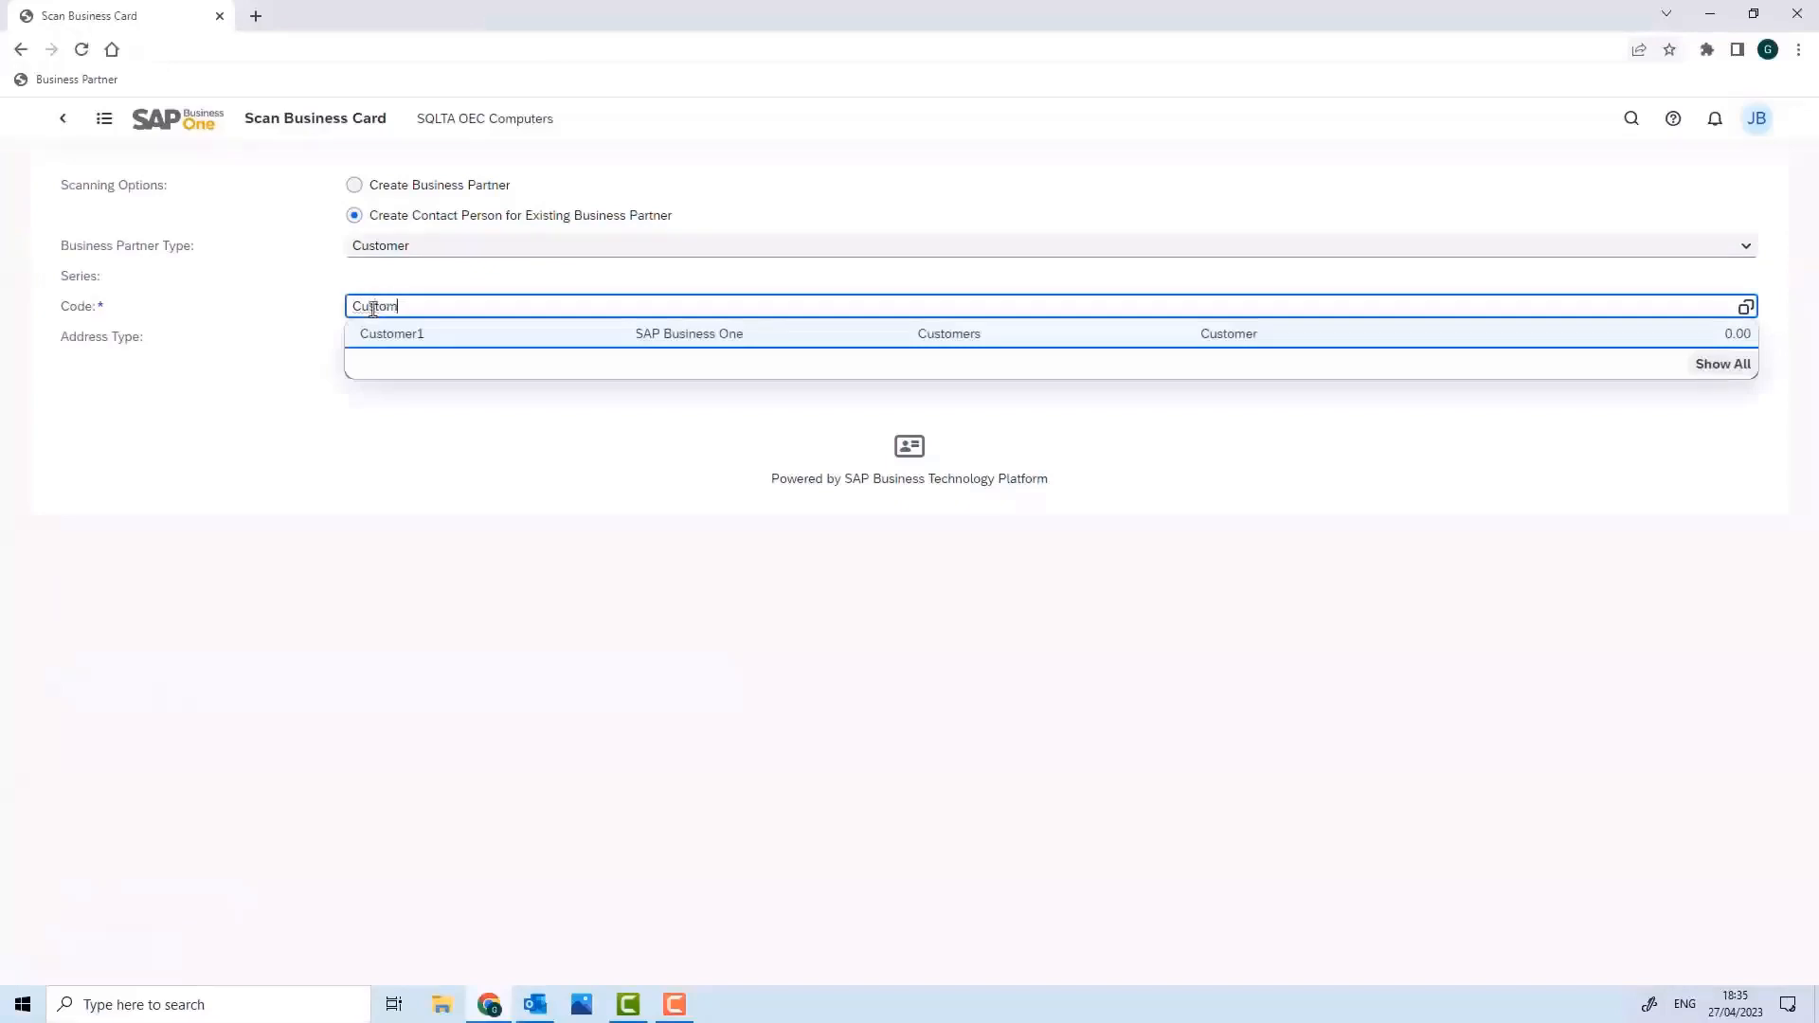
double_click(371, 343)
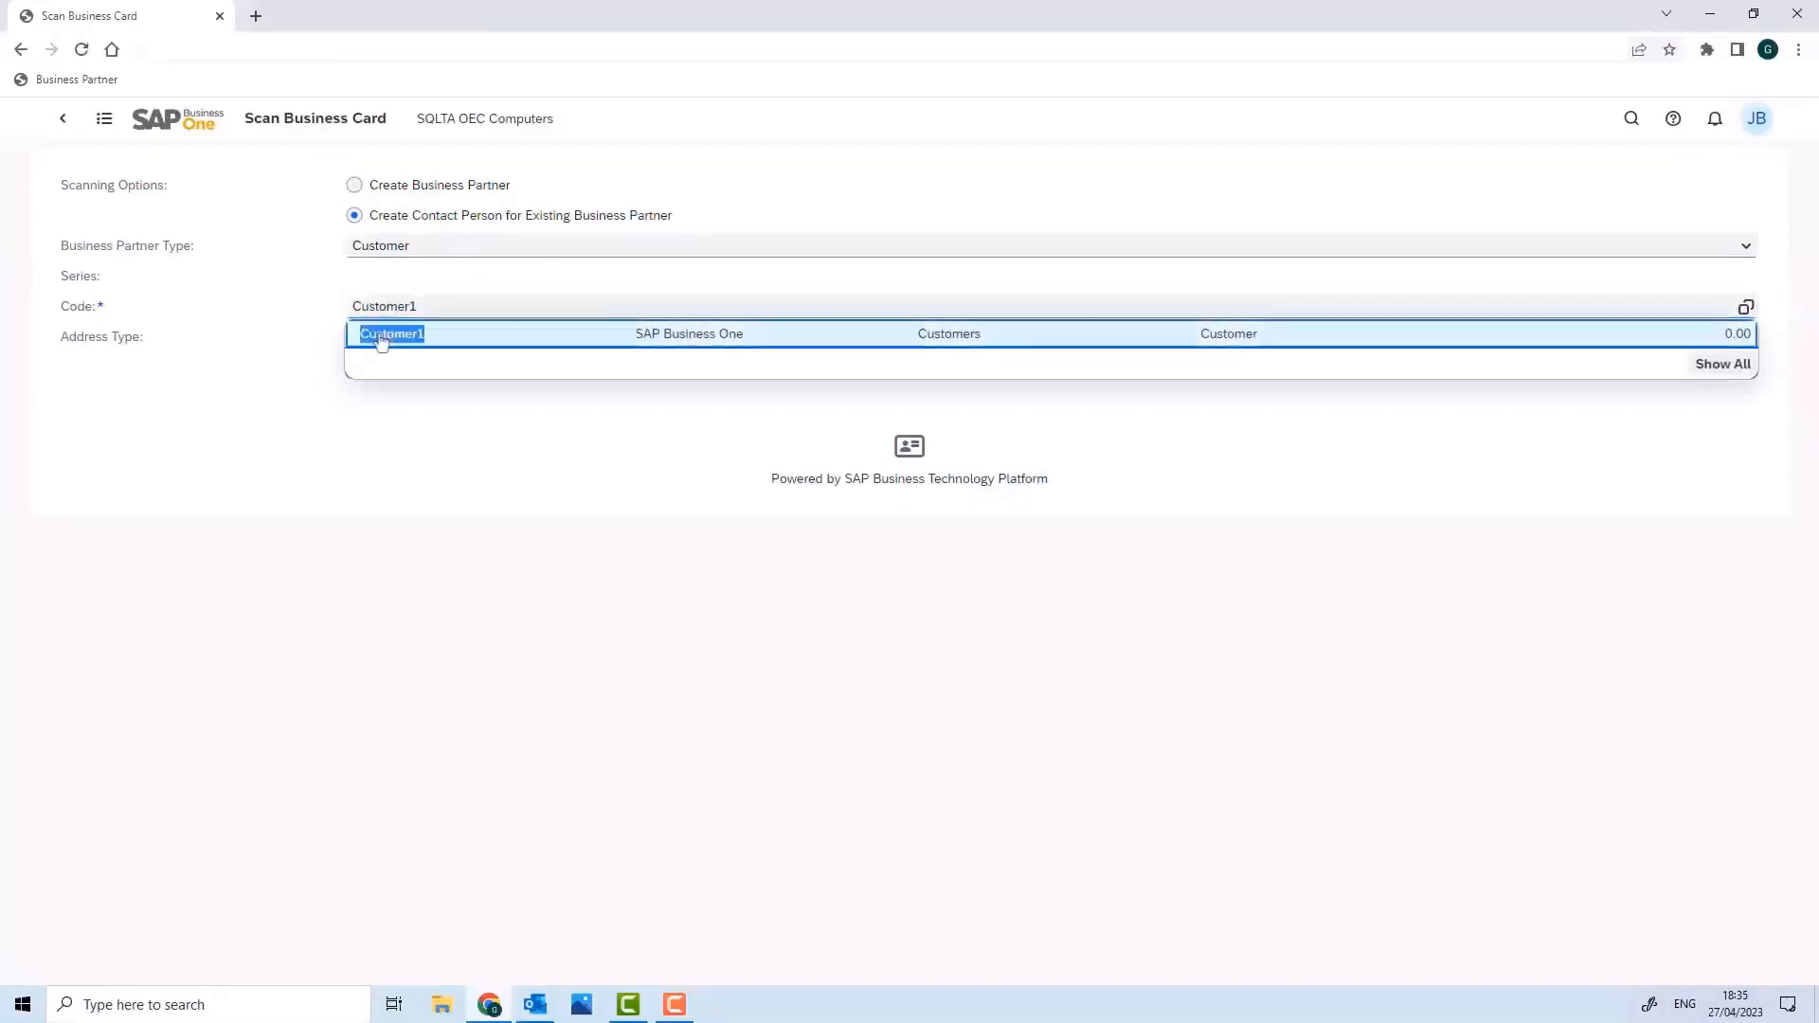
click(361, 336)
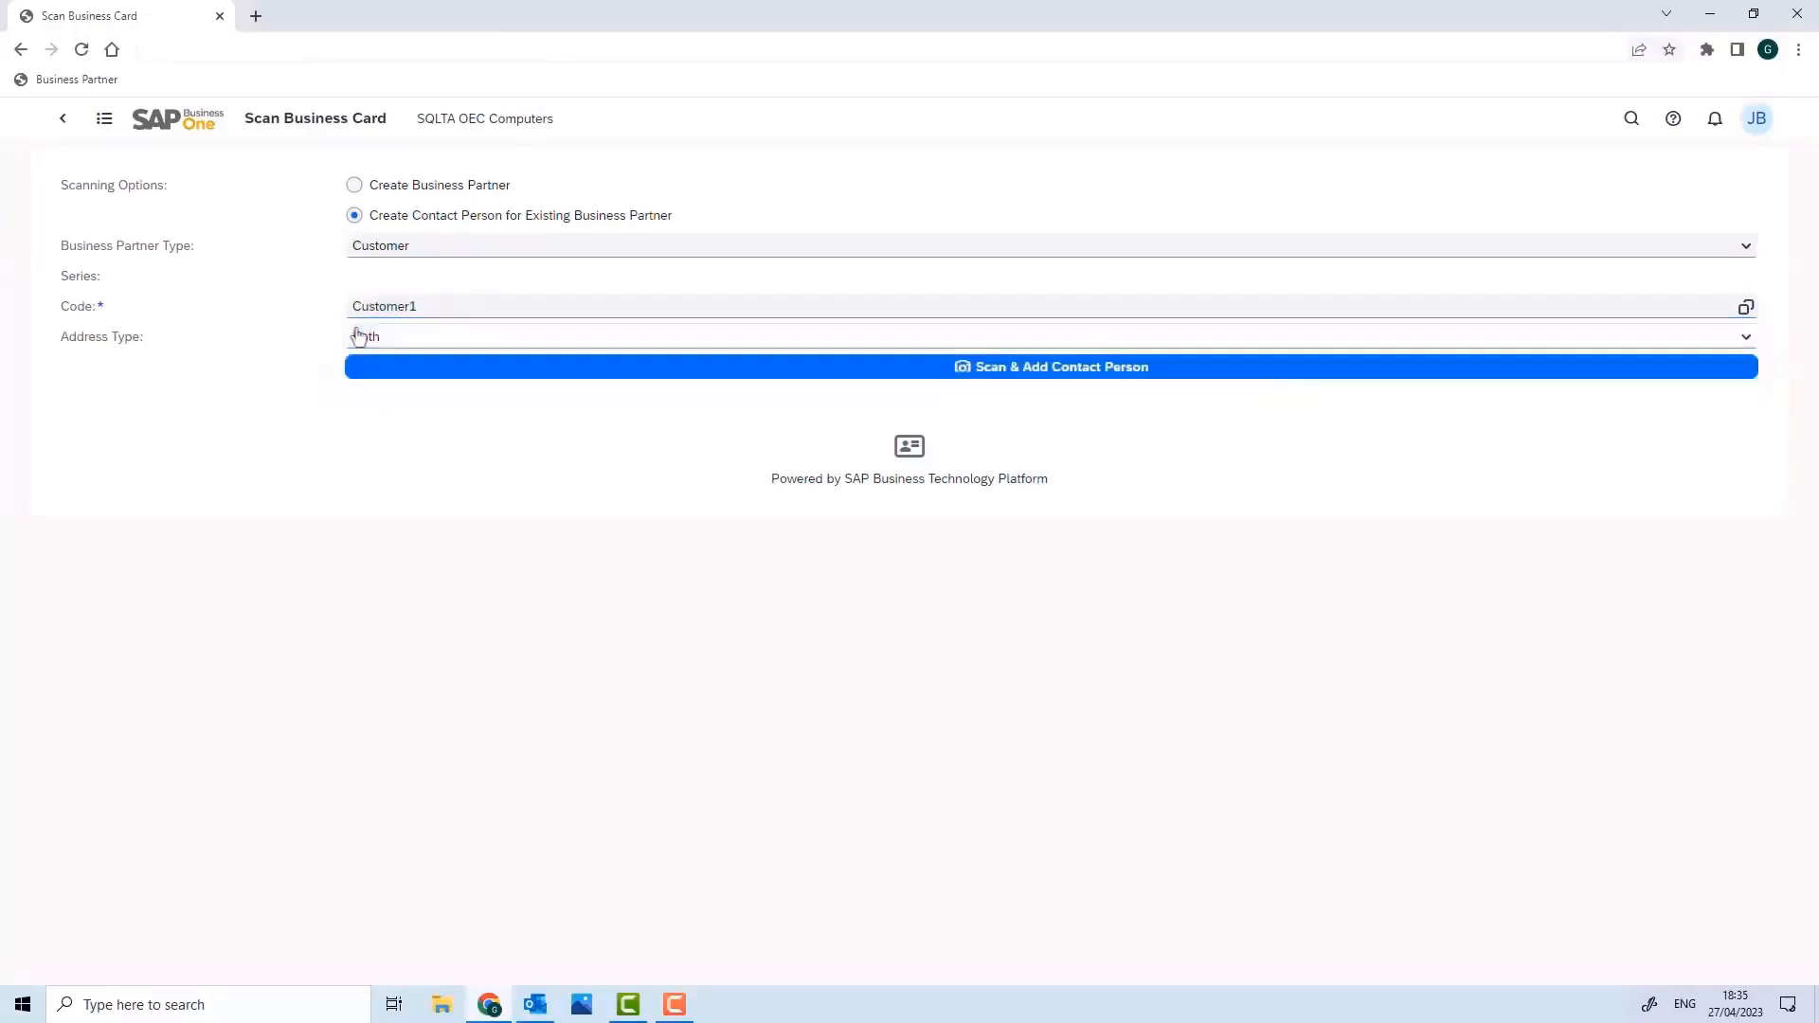
click(371, 368)
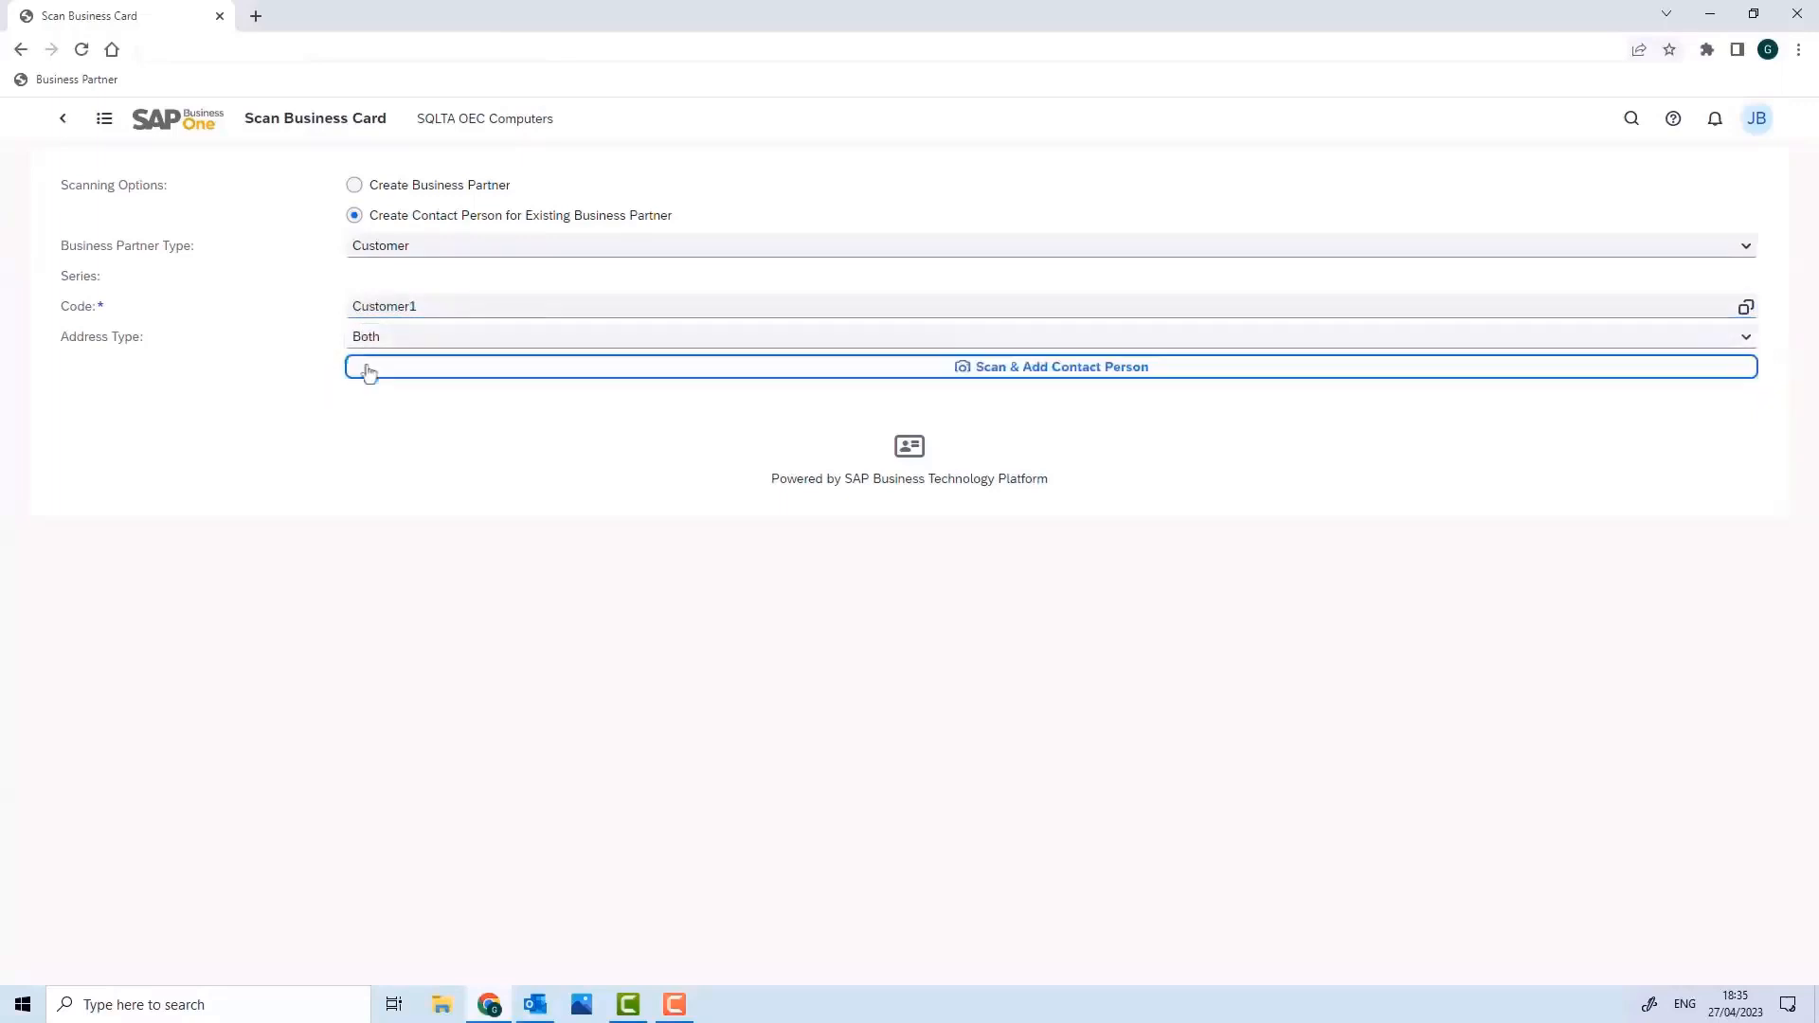
double_click(216, 176)
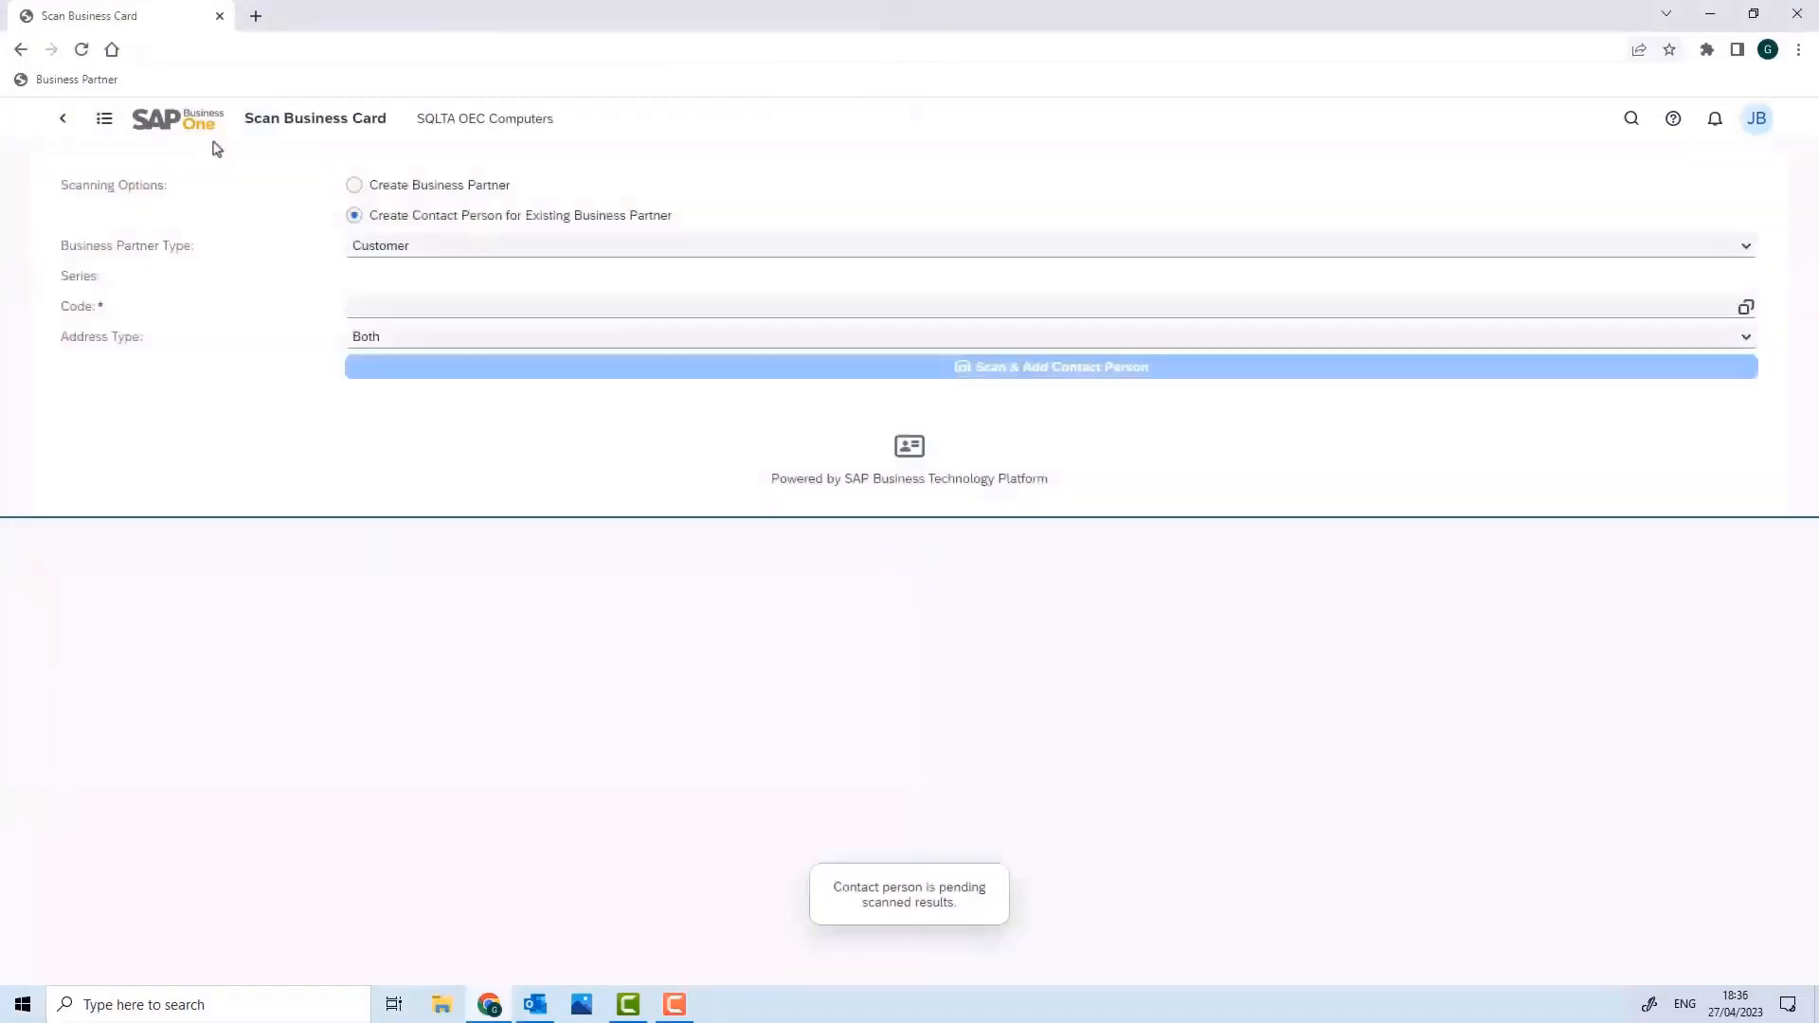
Return to the home page and reopen the Customer1 record from the Business Partners list.
click(197, 132)
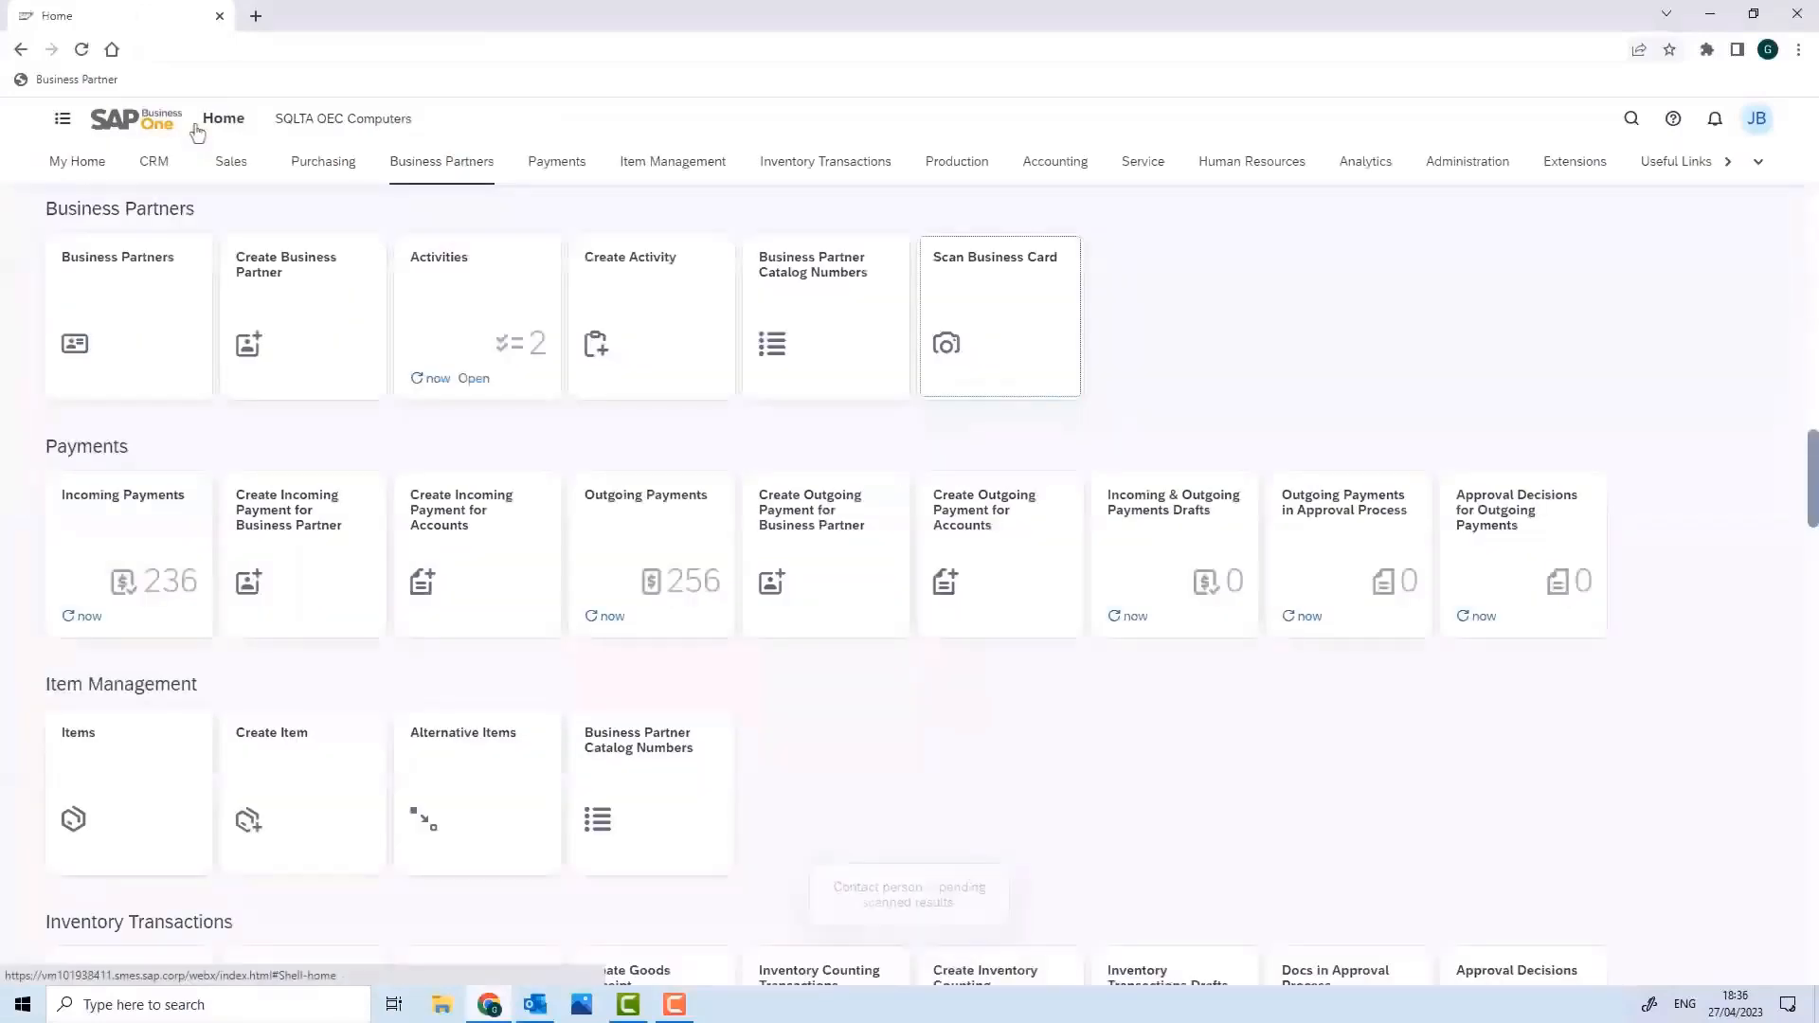
click(117, 320)
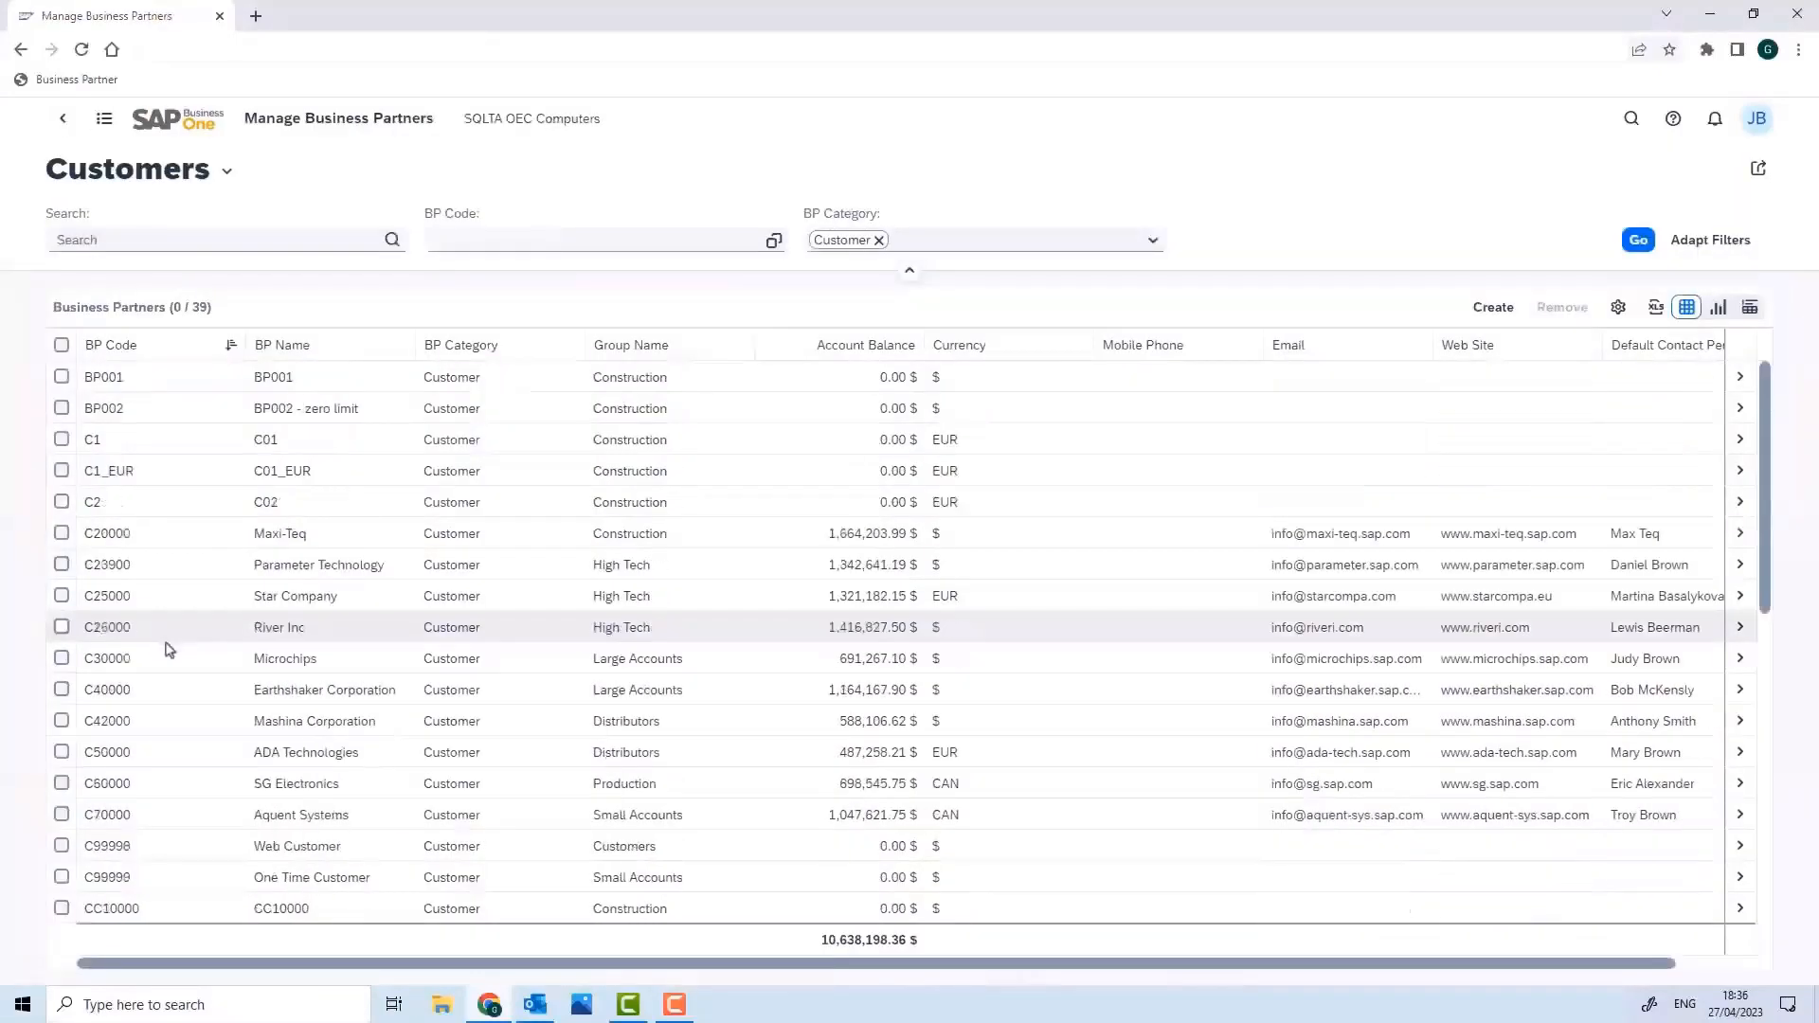
scroll(161, 664, down, 7)
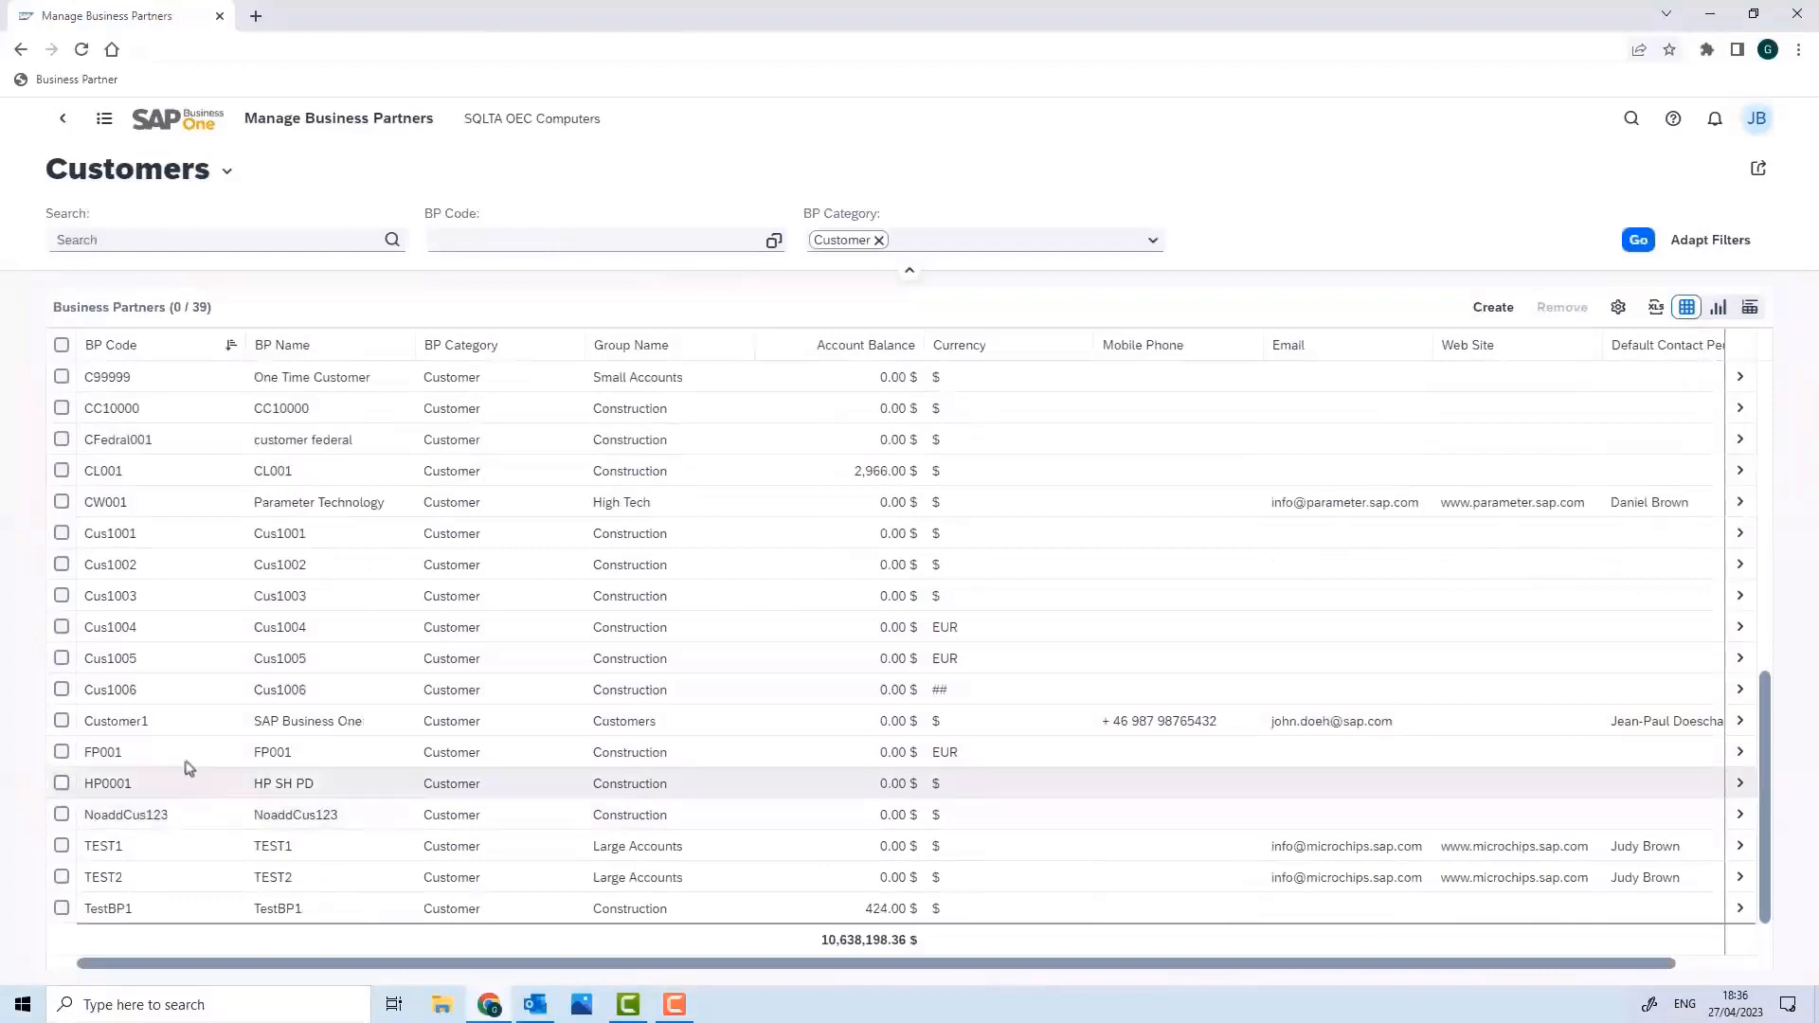
click(196, 725)
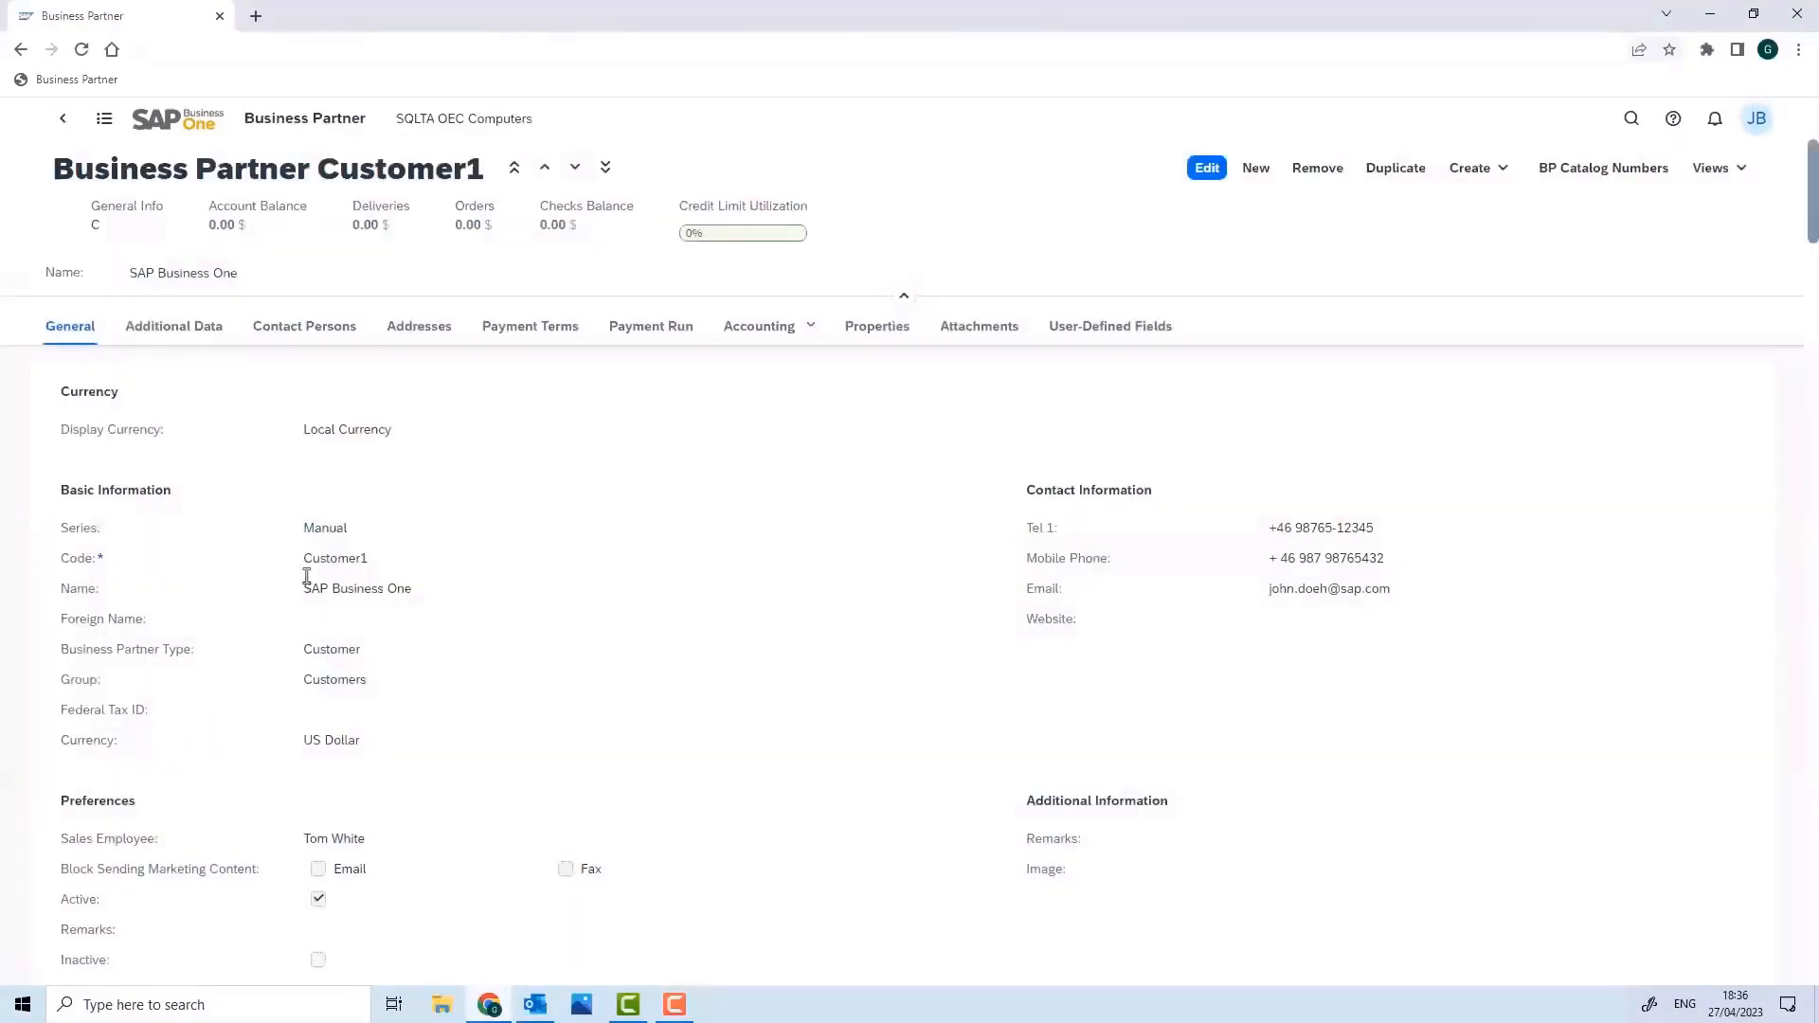
Check the Customer1 record's contact persons and addresses for the added contact, and view the second attached business card image.
click(316, 336)
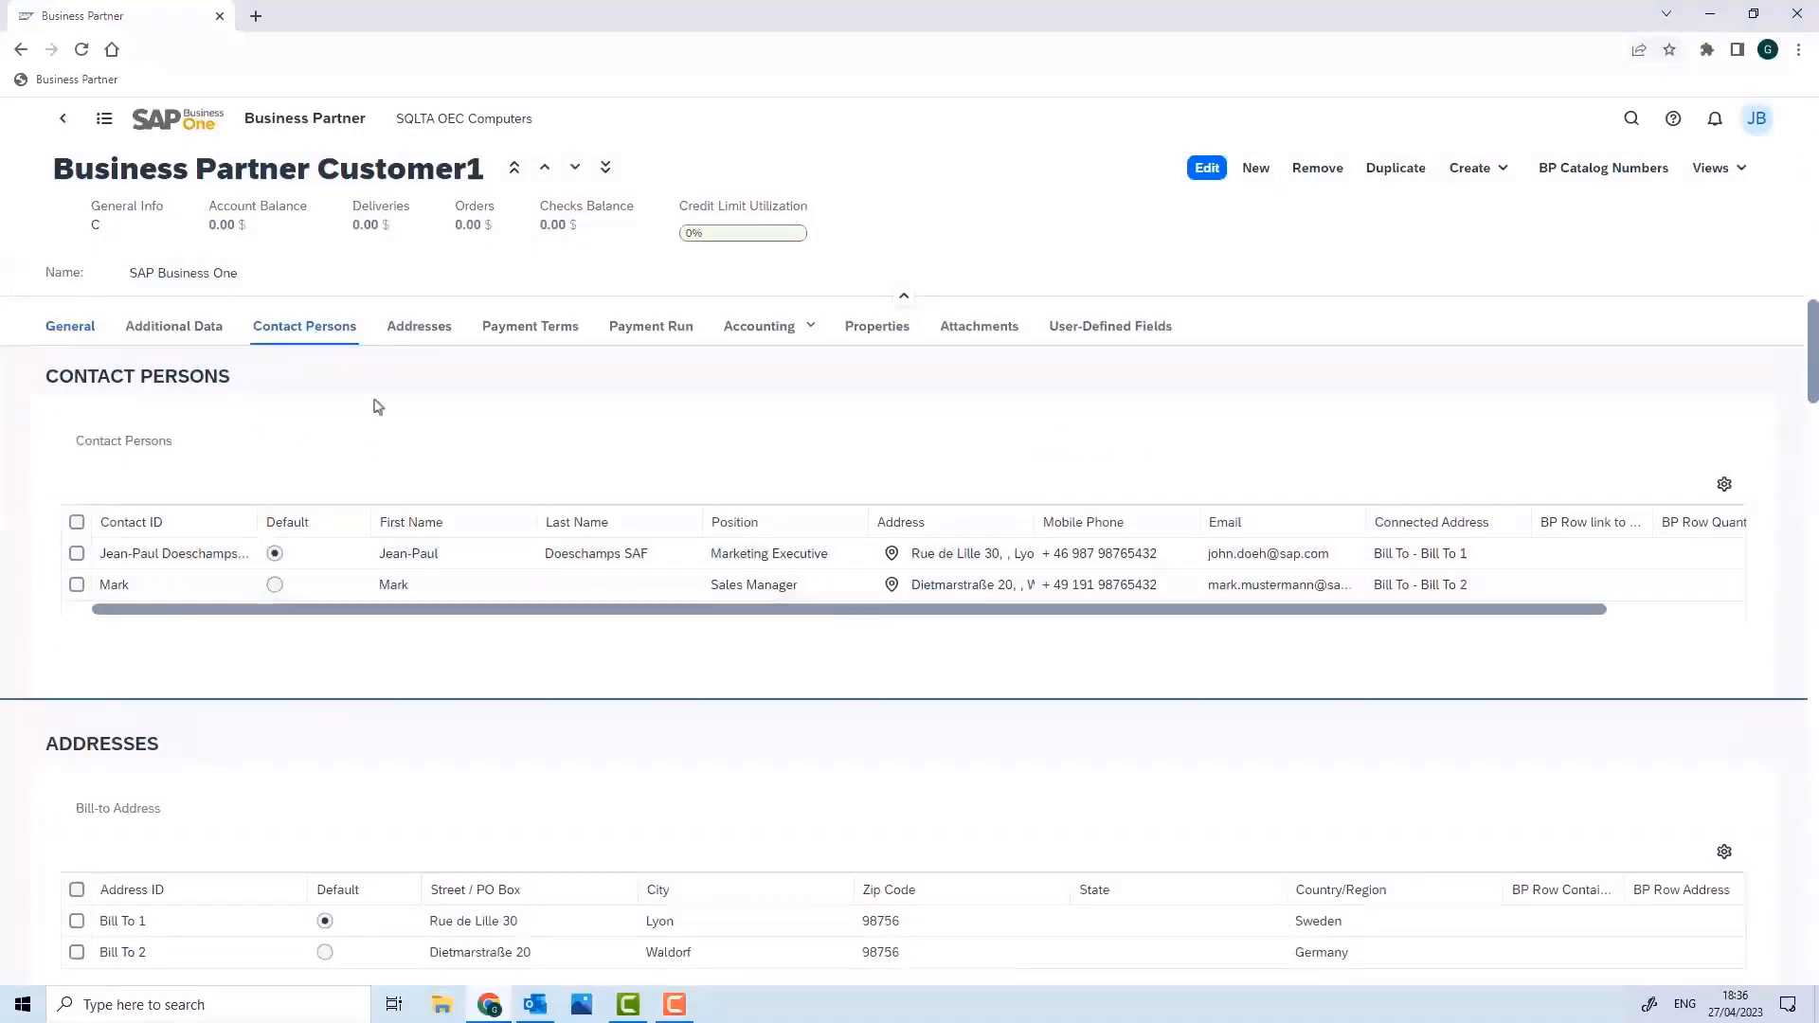
click(414, 341)
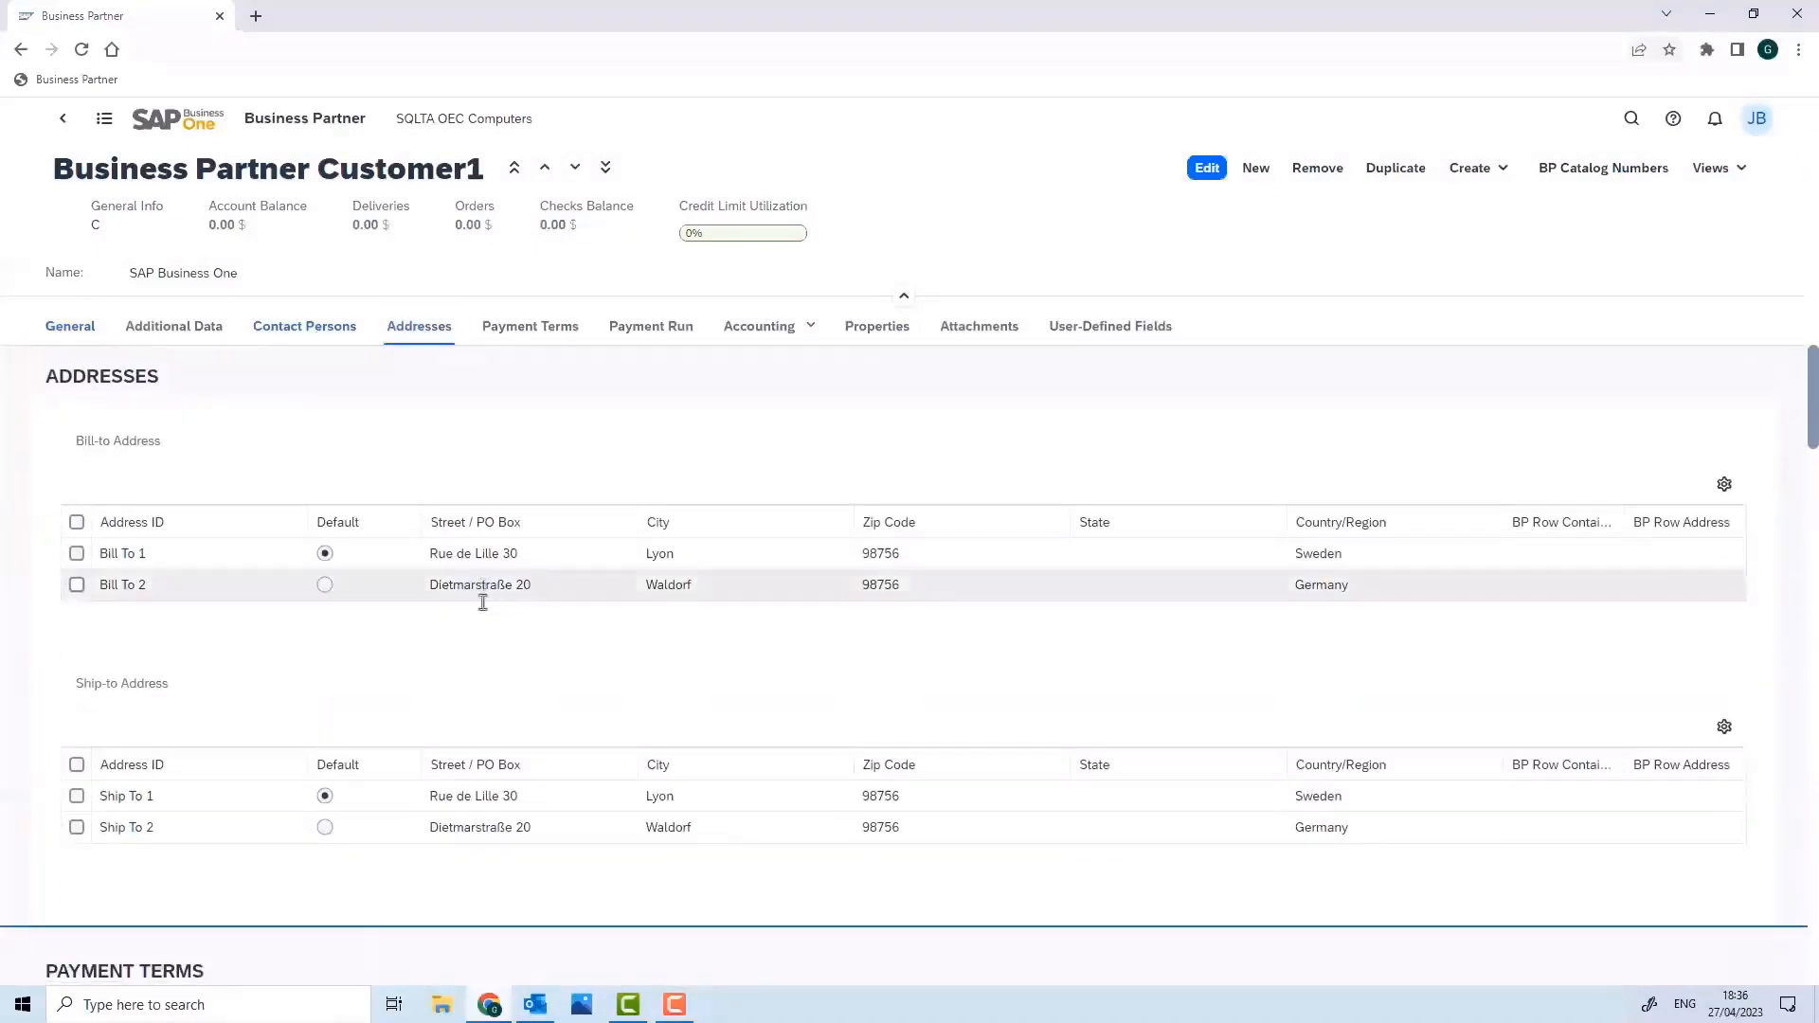
click(976, 333)
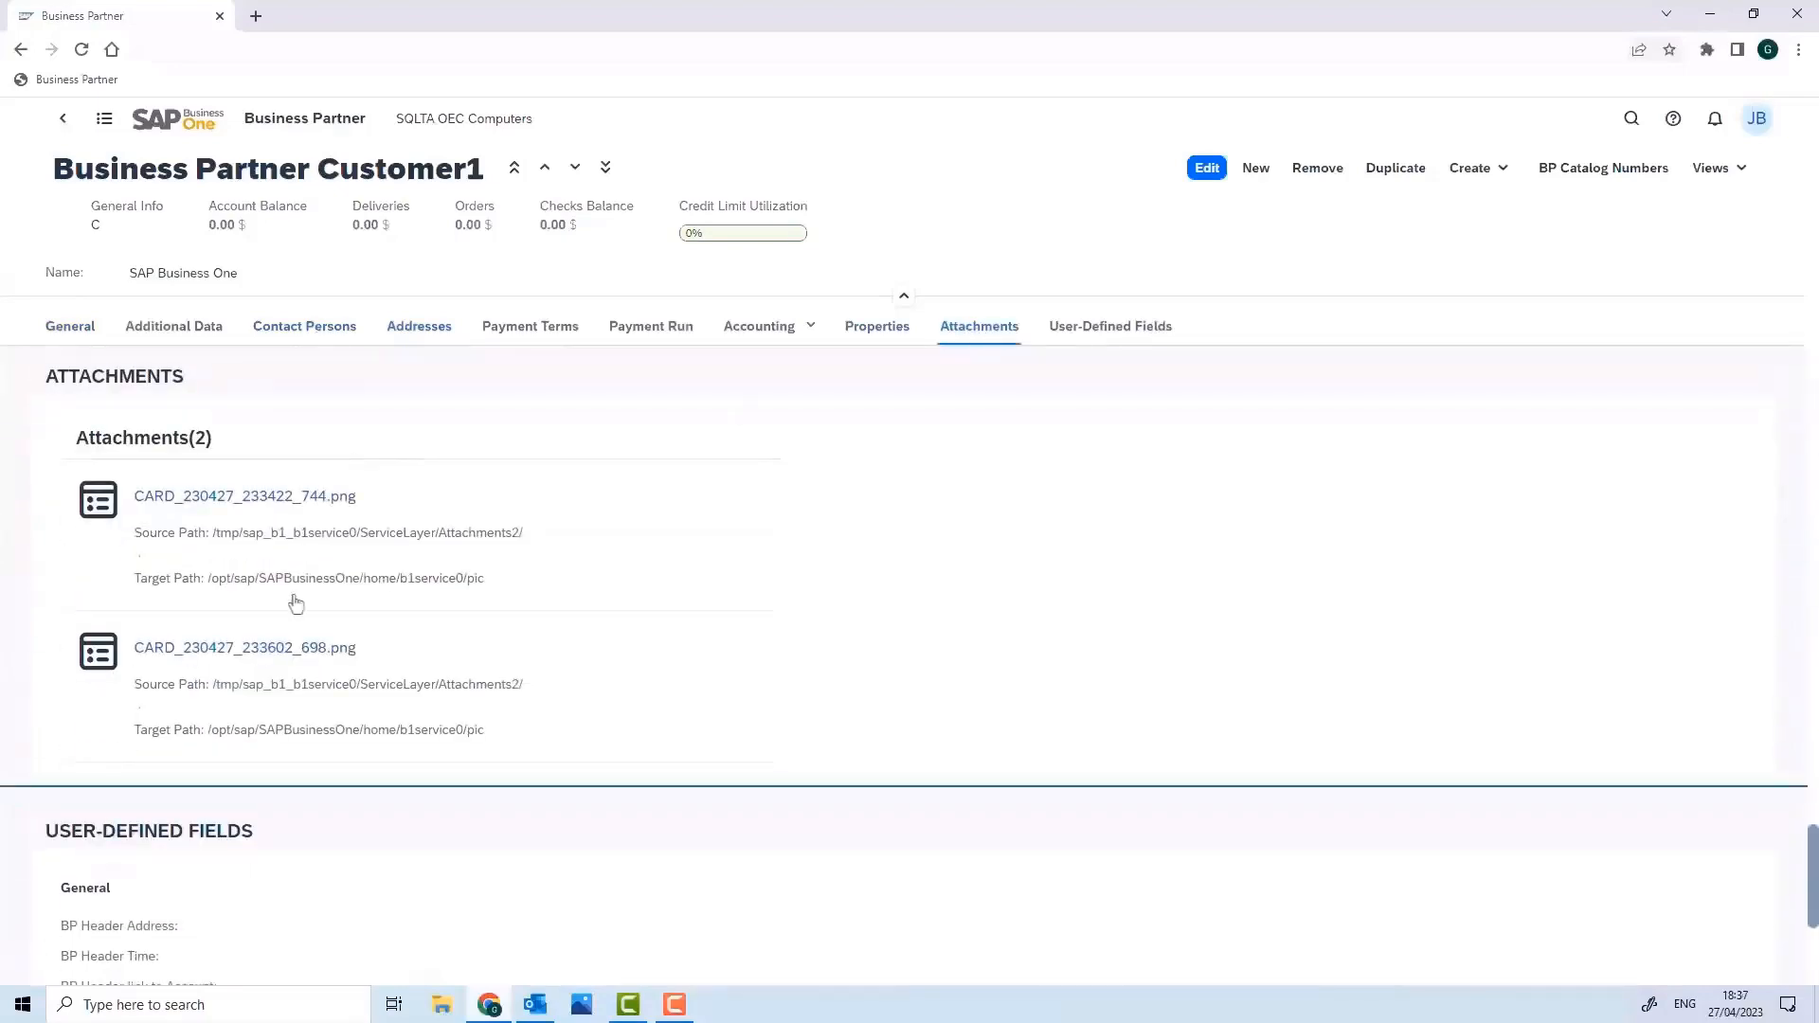
click(221, 654)
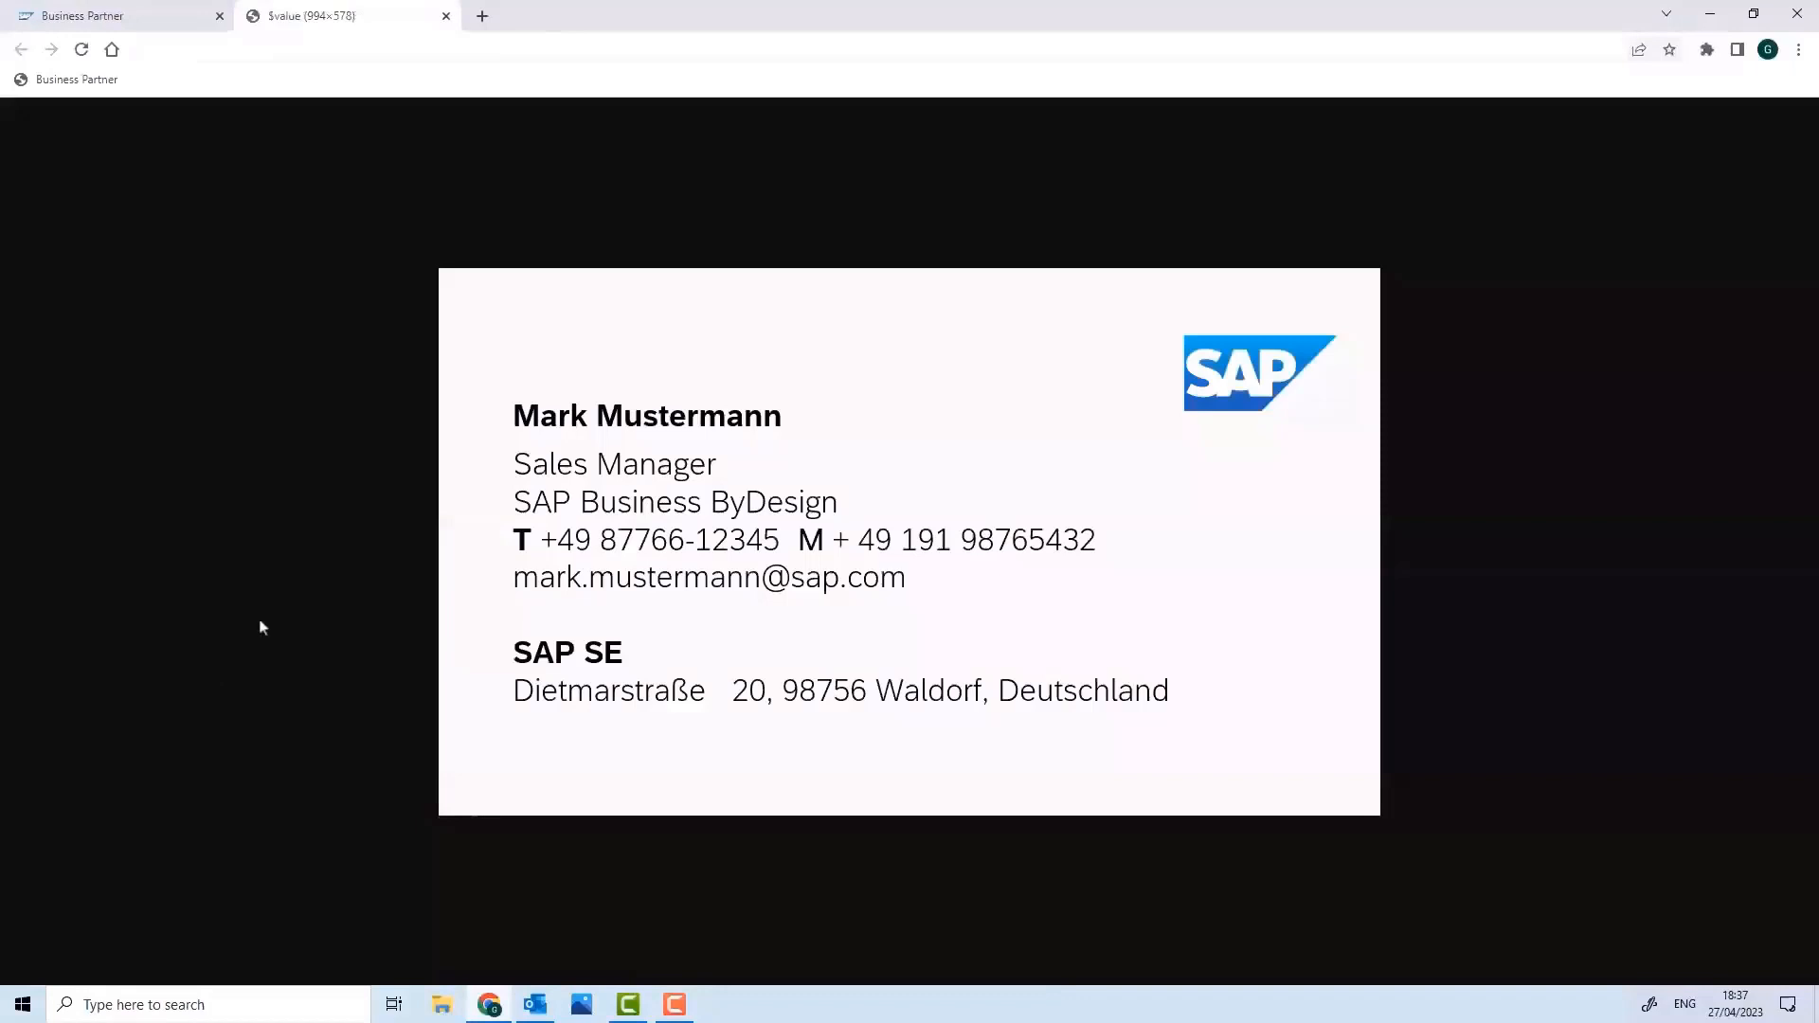
click(445, 16)
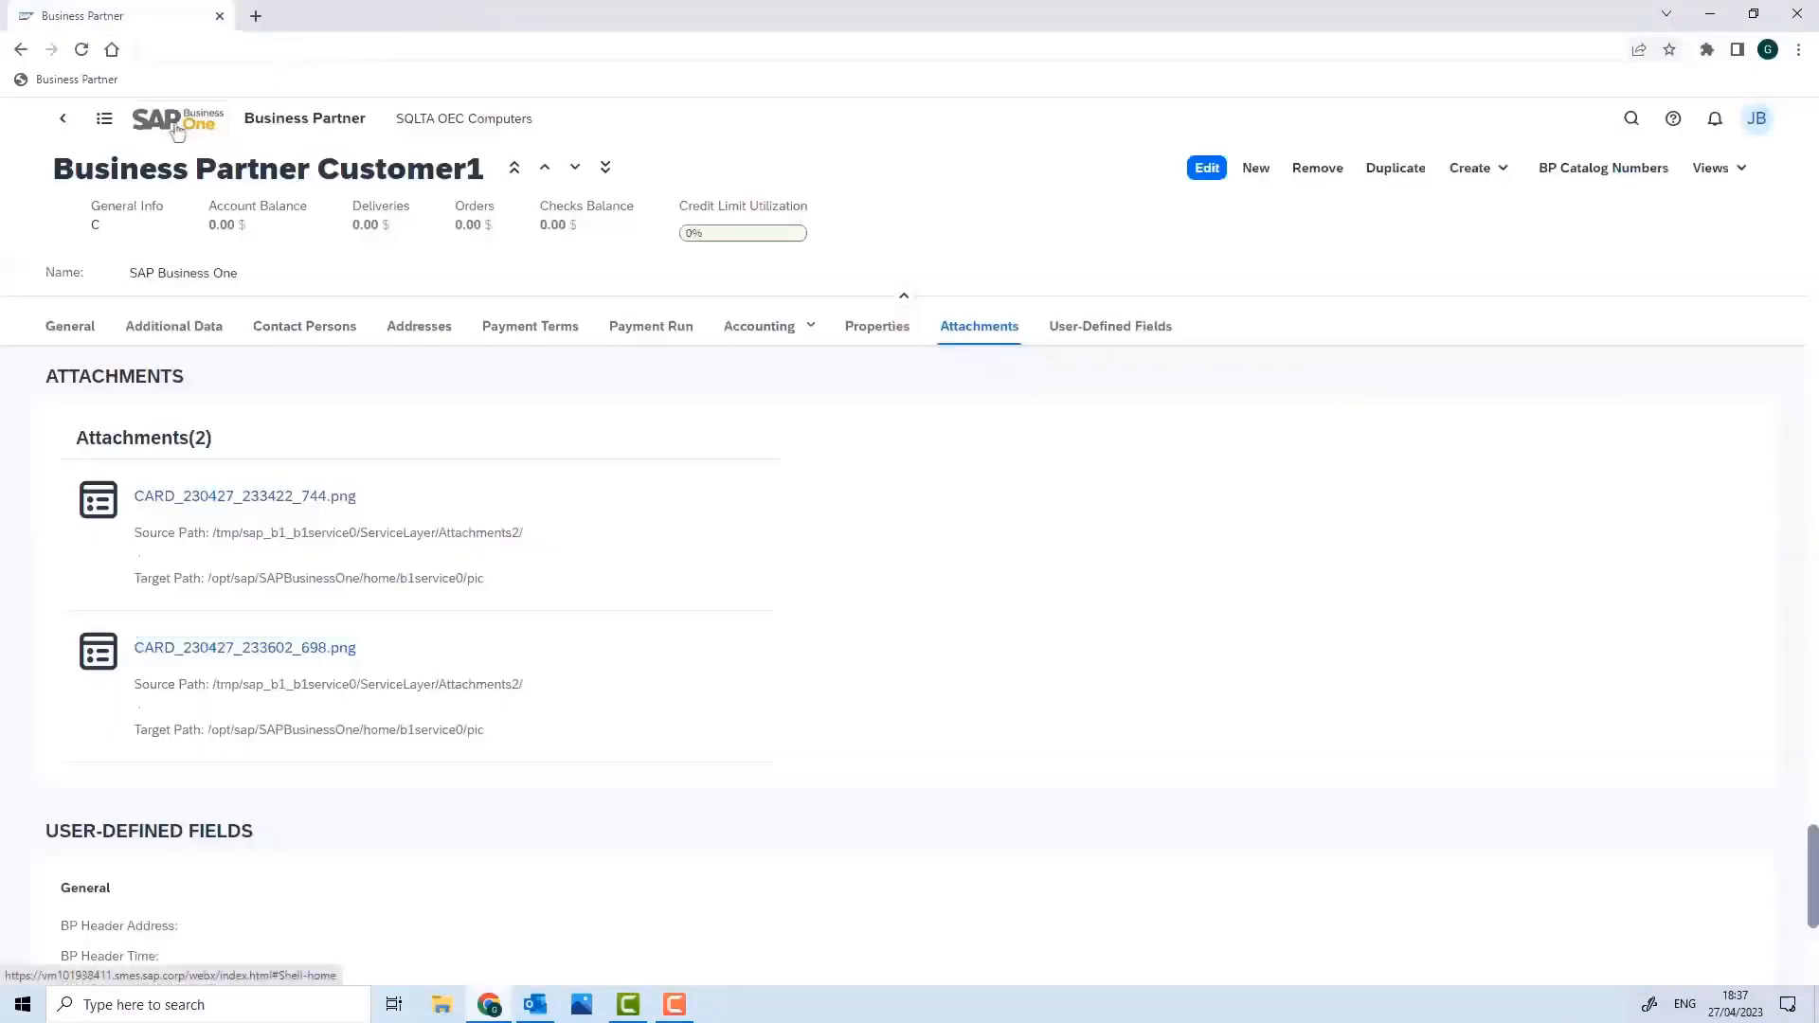
Create a new sales order from the home page's Sales group and set its customer to Maxi-Teq.
click(179, 126)
click(79, 163)
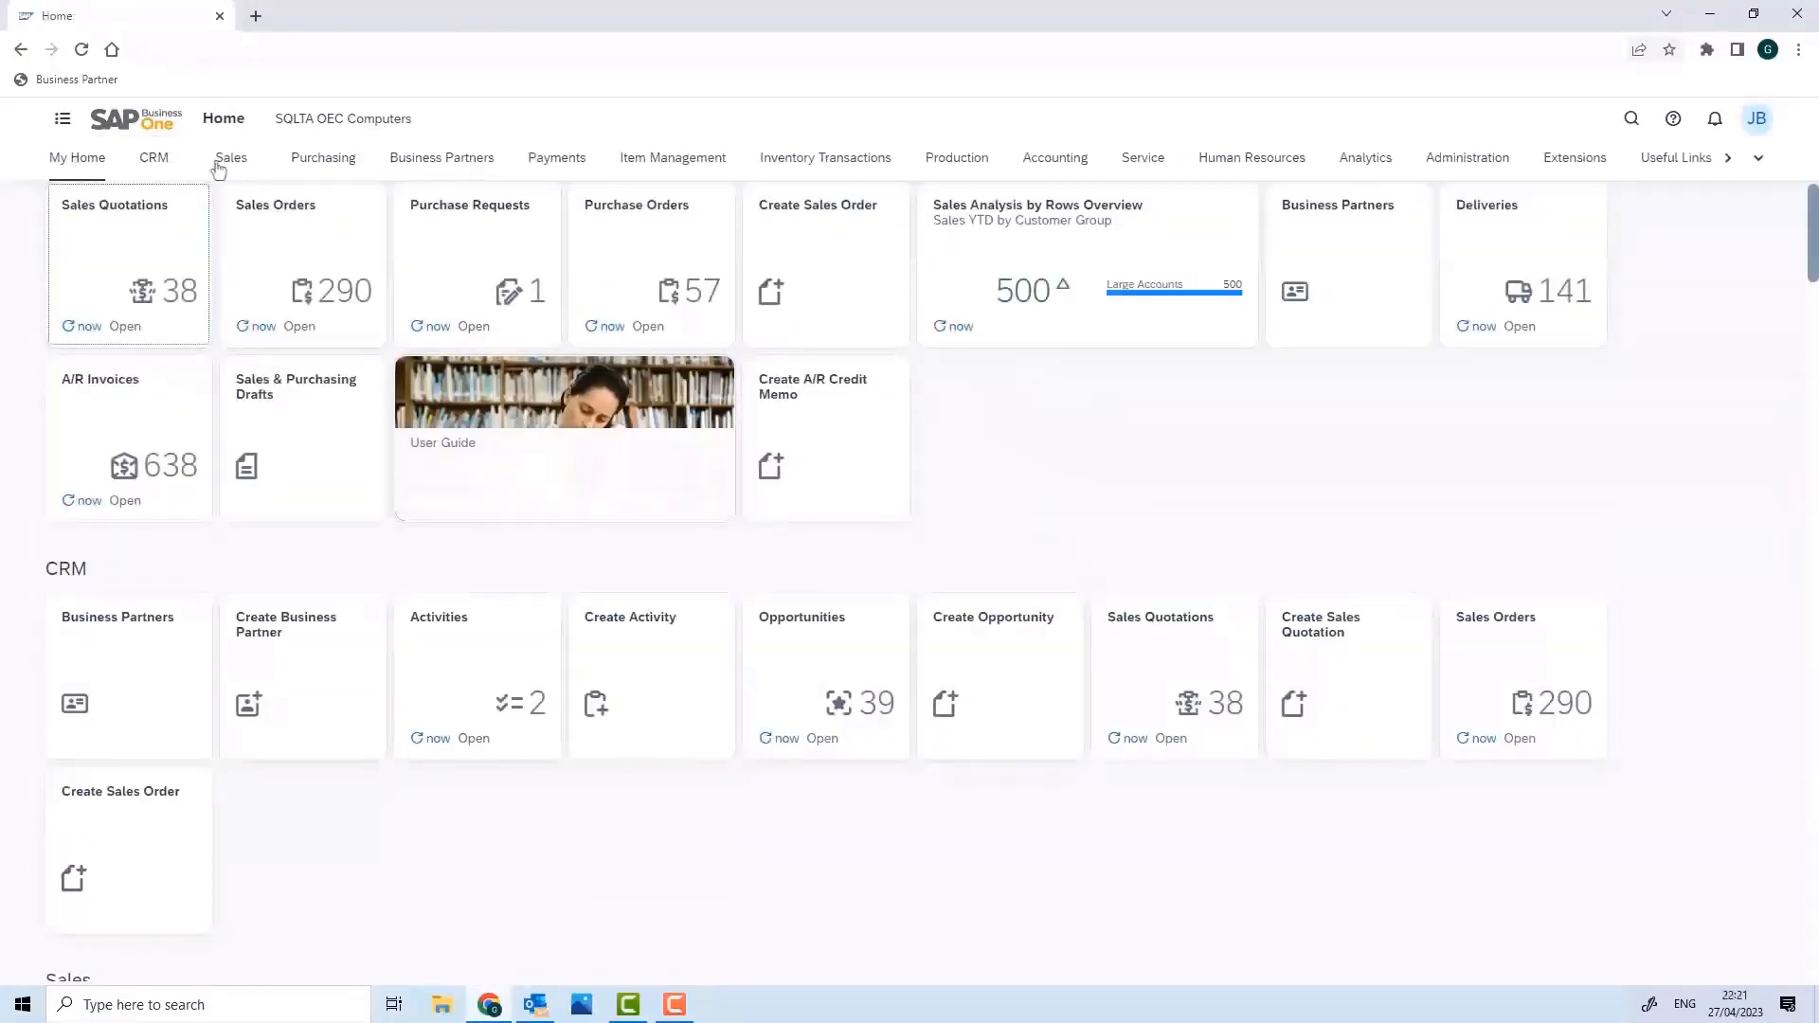
click(219, 167)
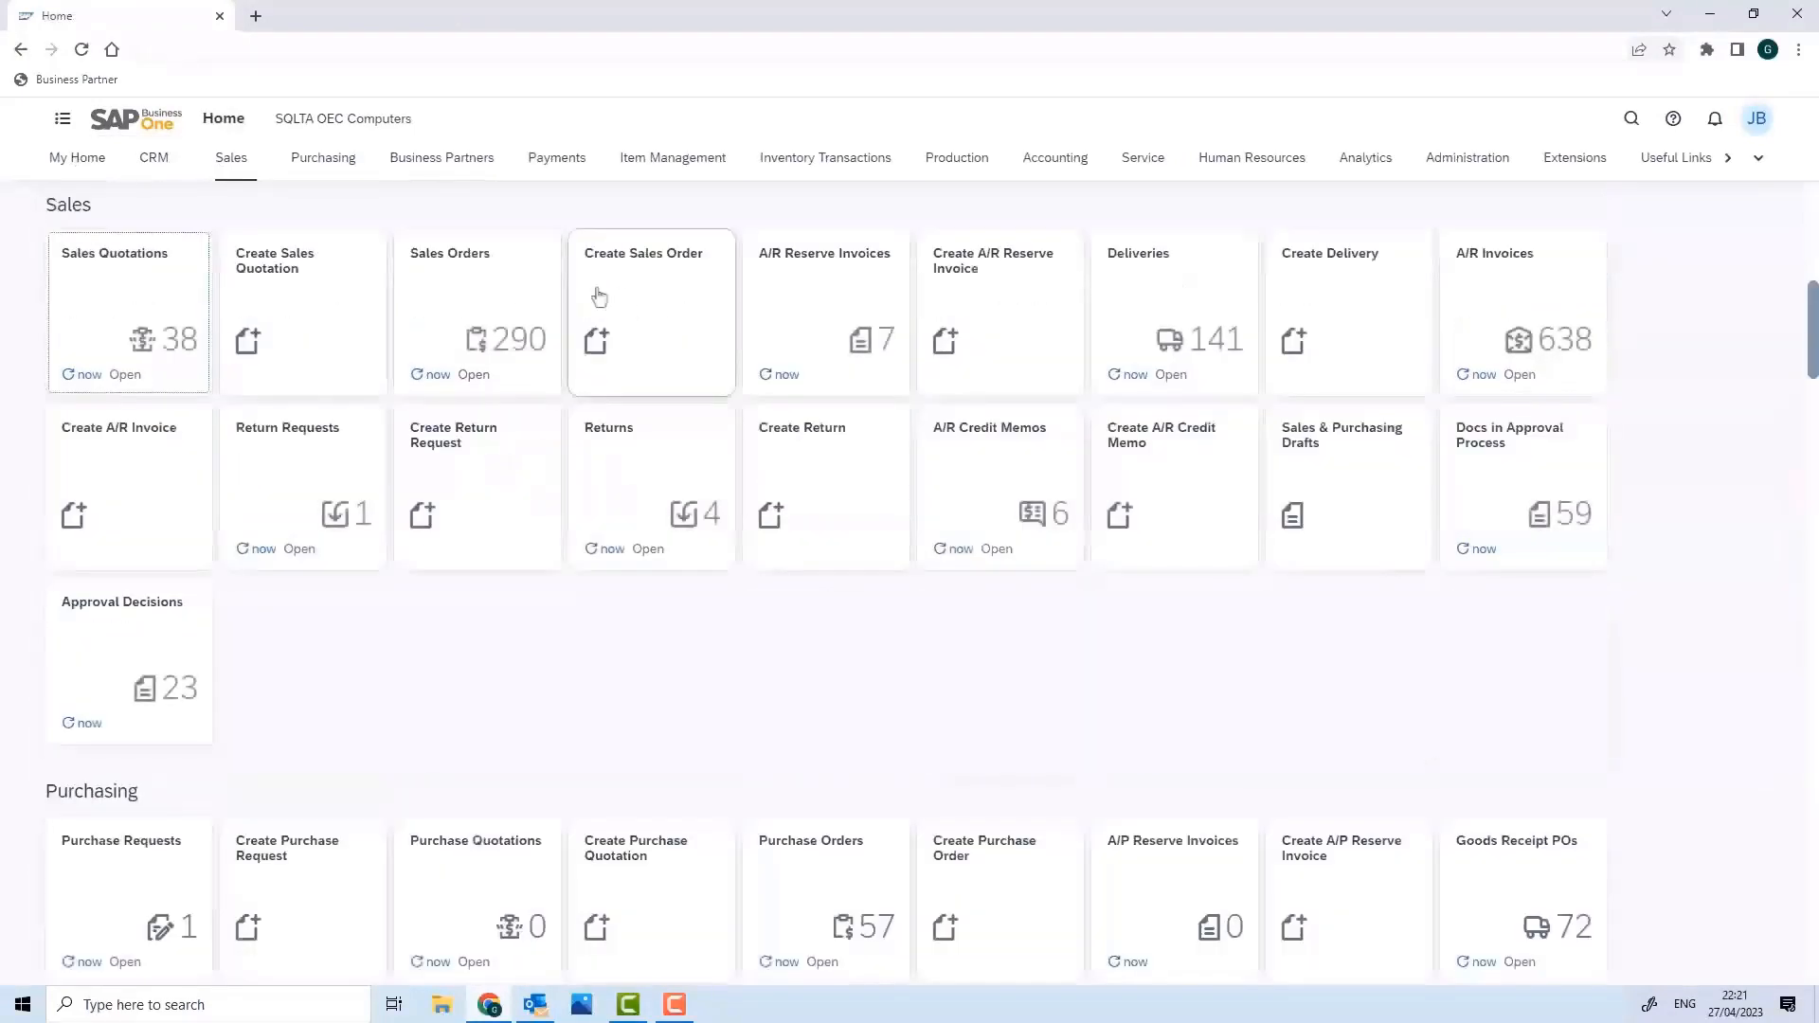
click(627, 296)
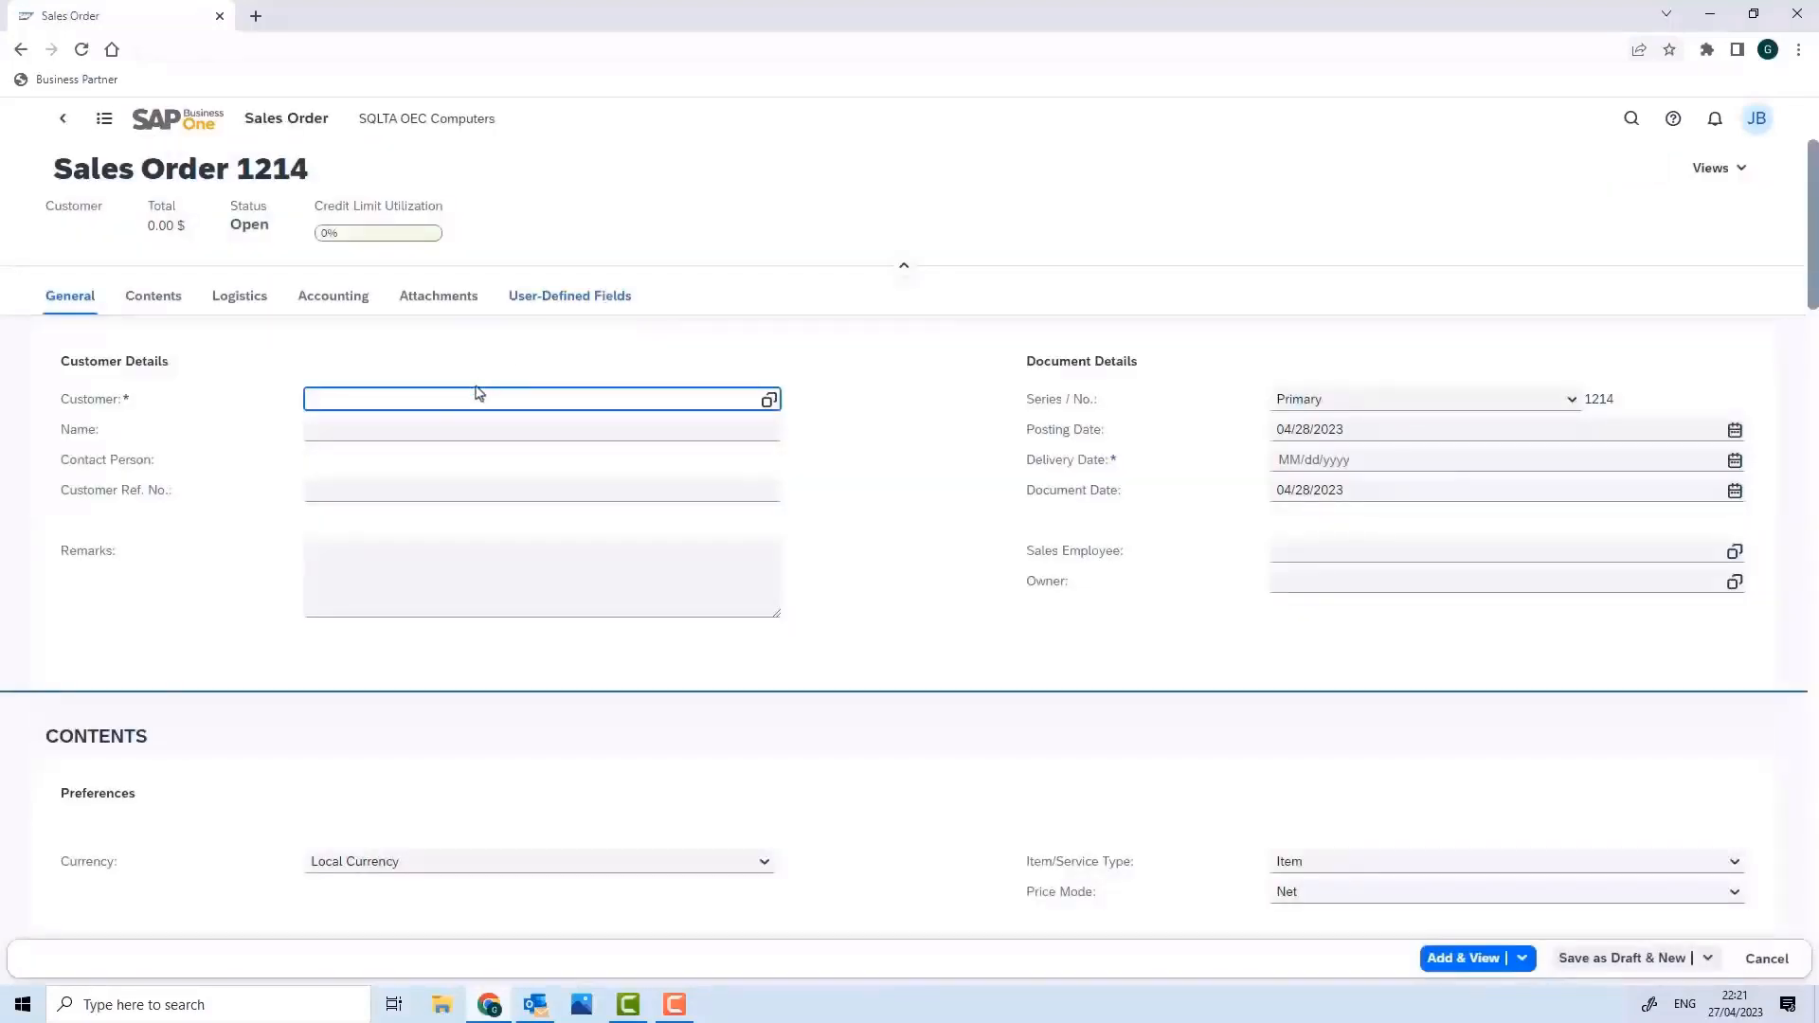
text(C)
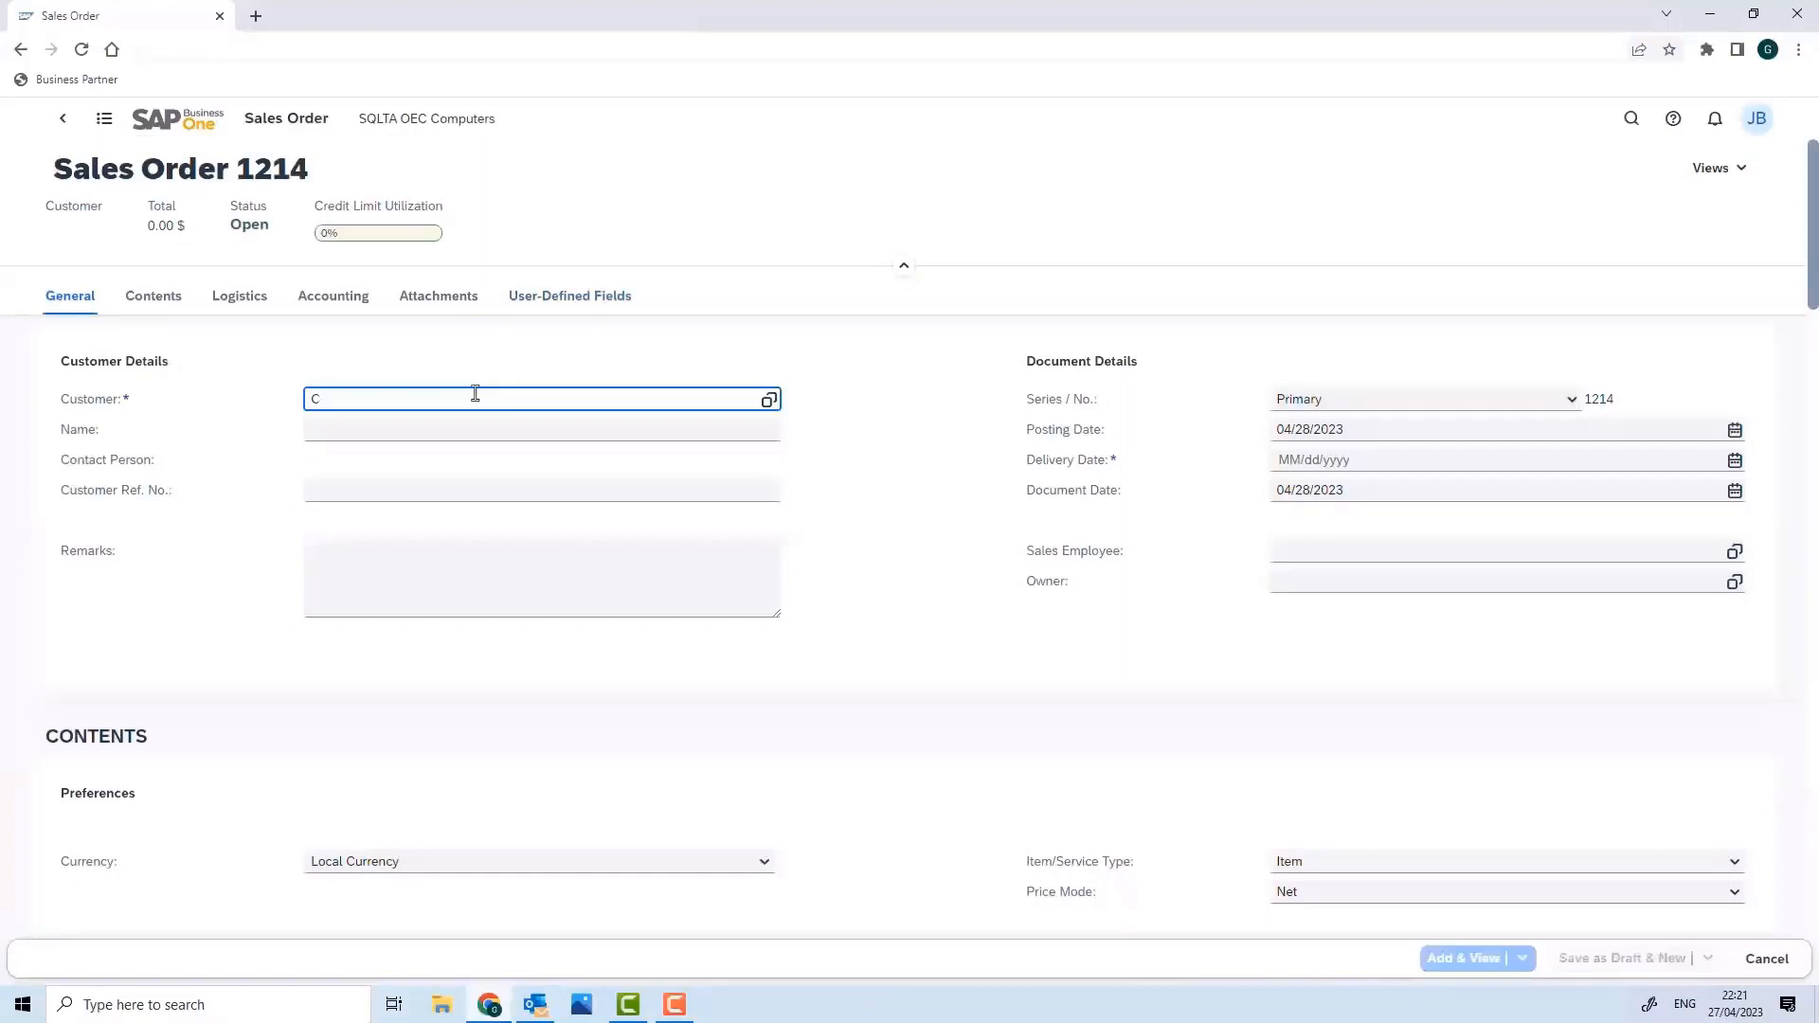
text(20000)
click(345, 428)
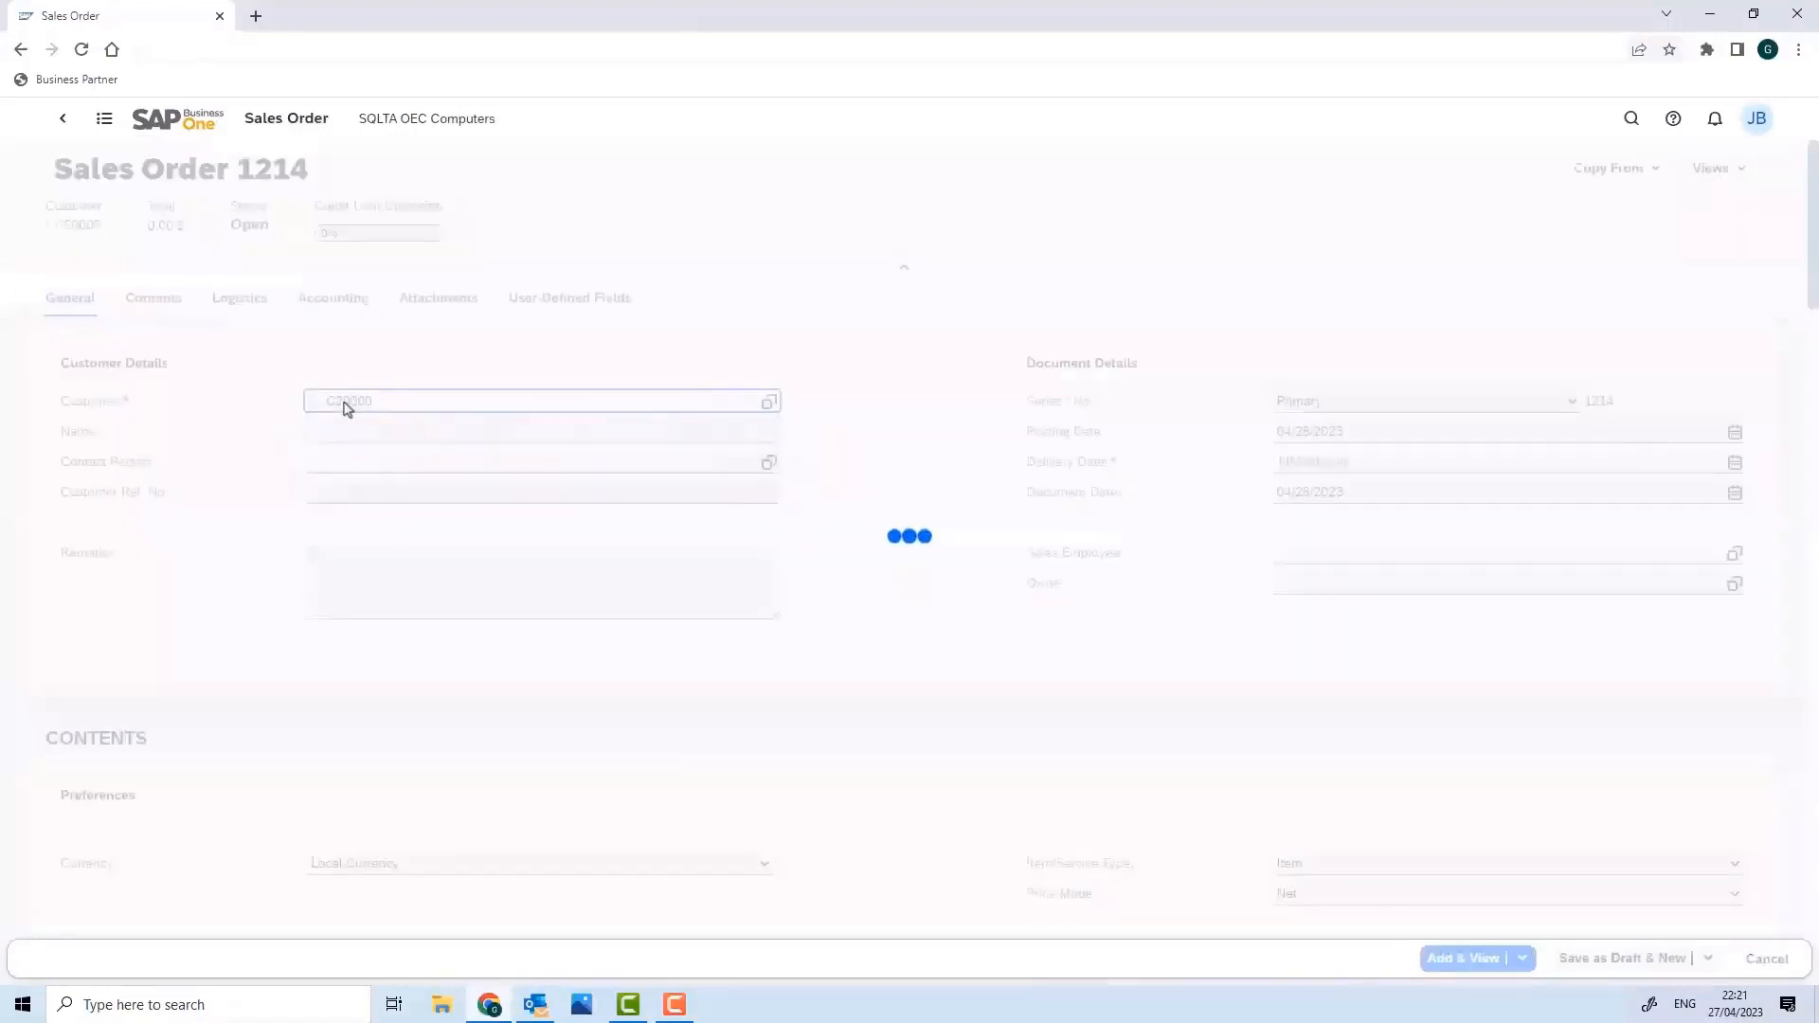
Change the first content row's type to Text and enter the description "Immediate delivery".
scroll(346, 614, down, 5)
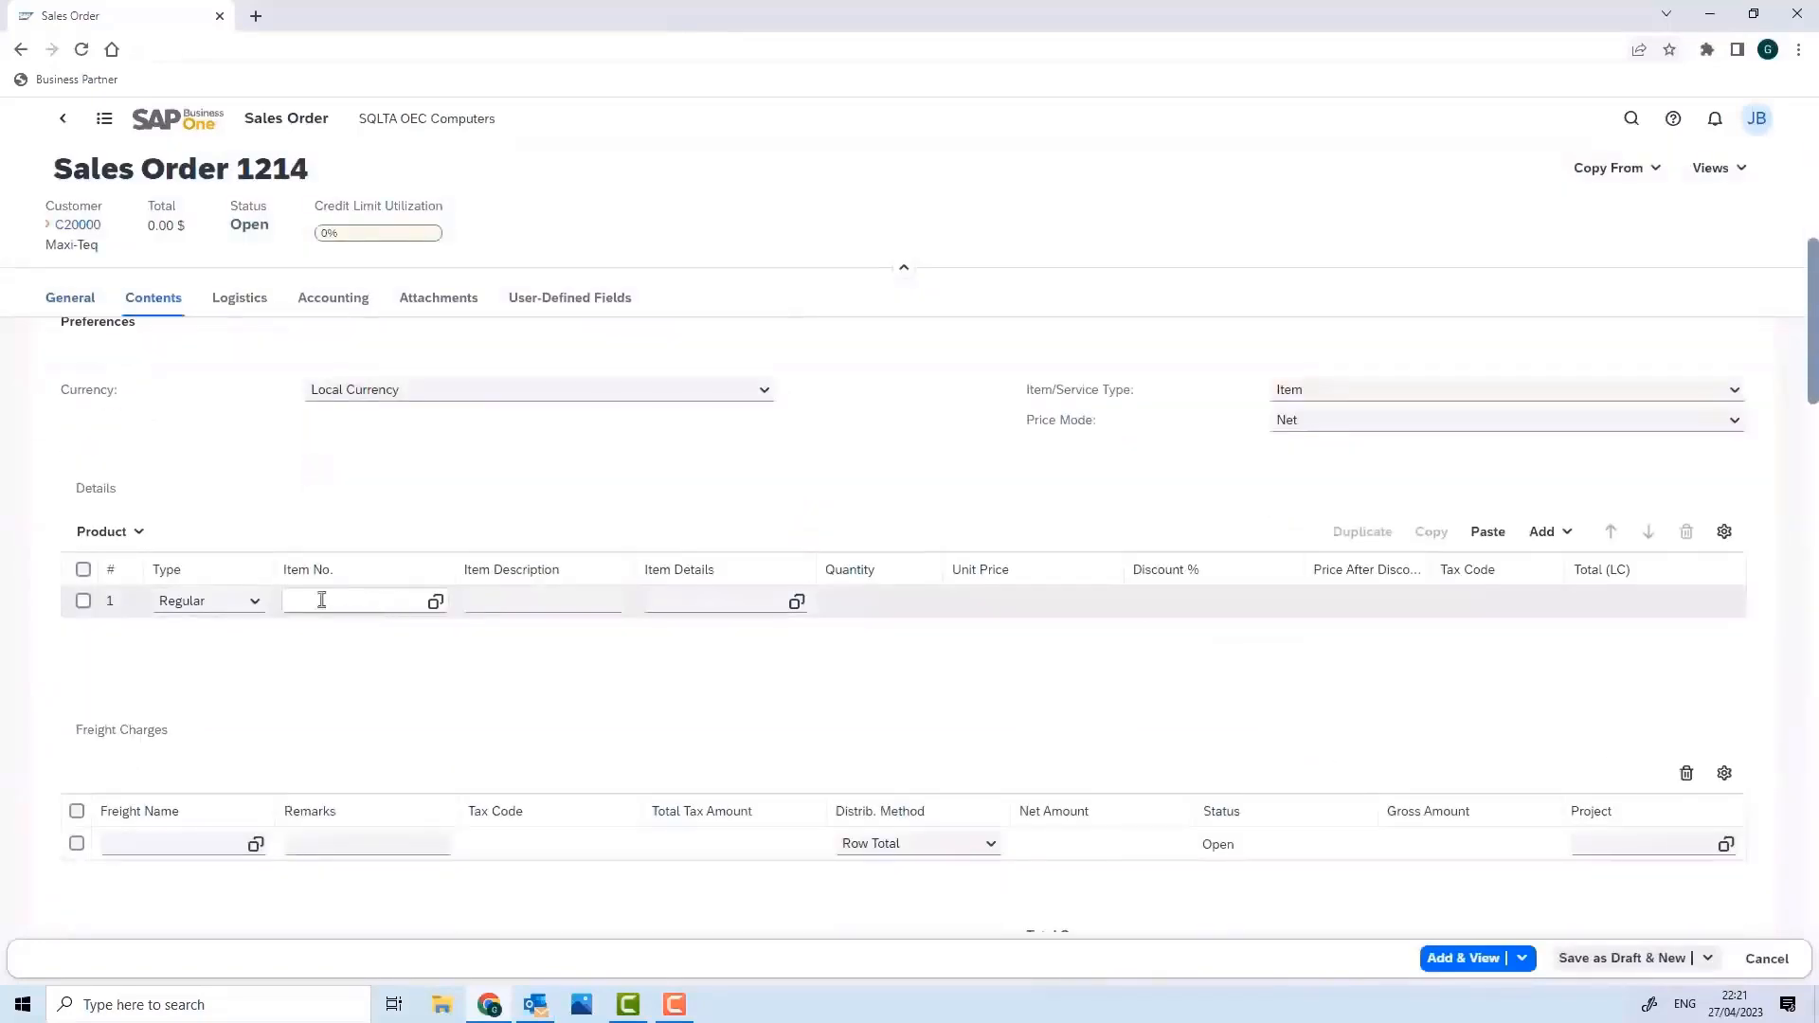
click(250, 601)
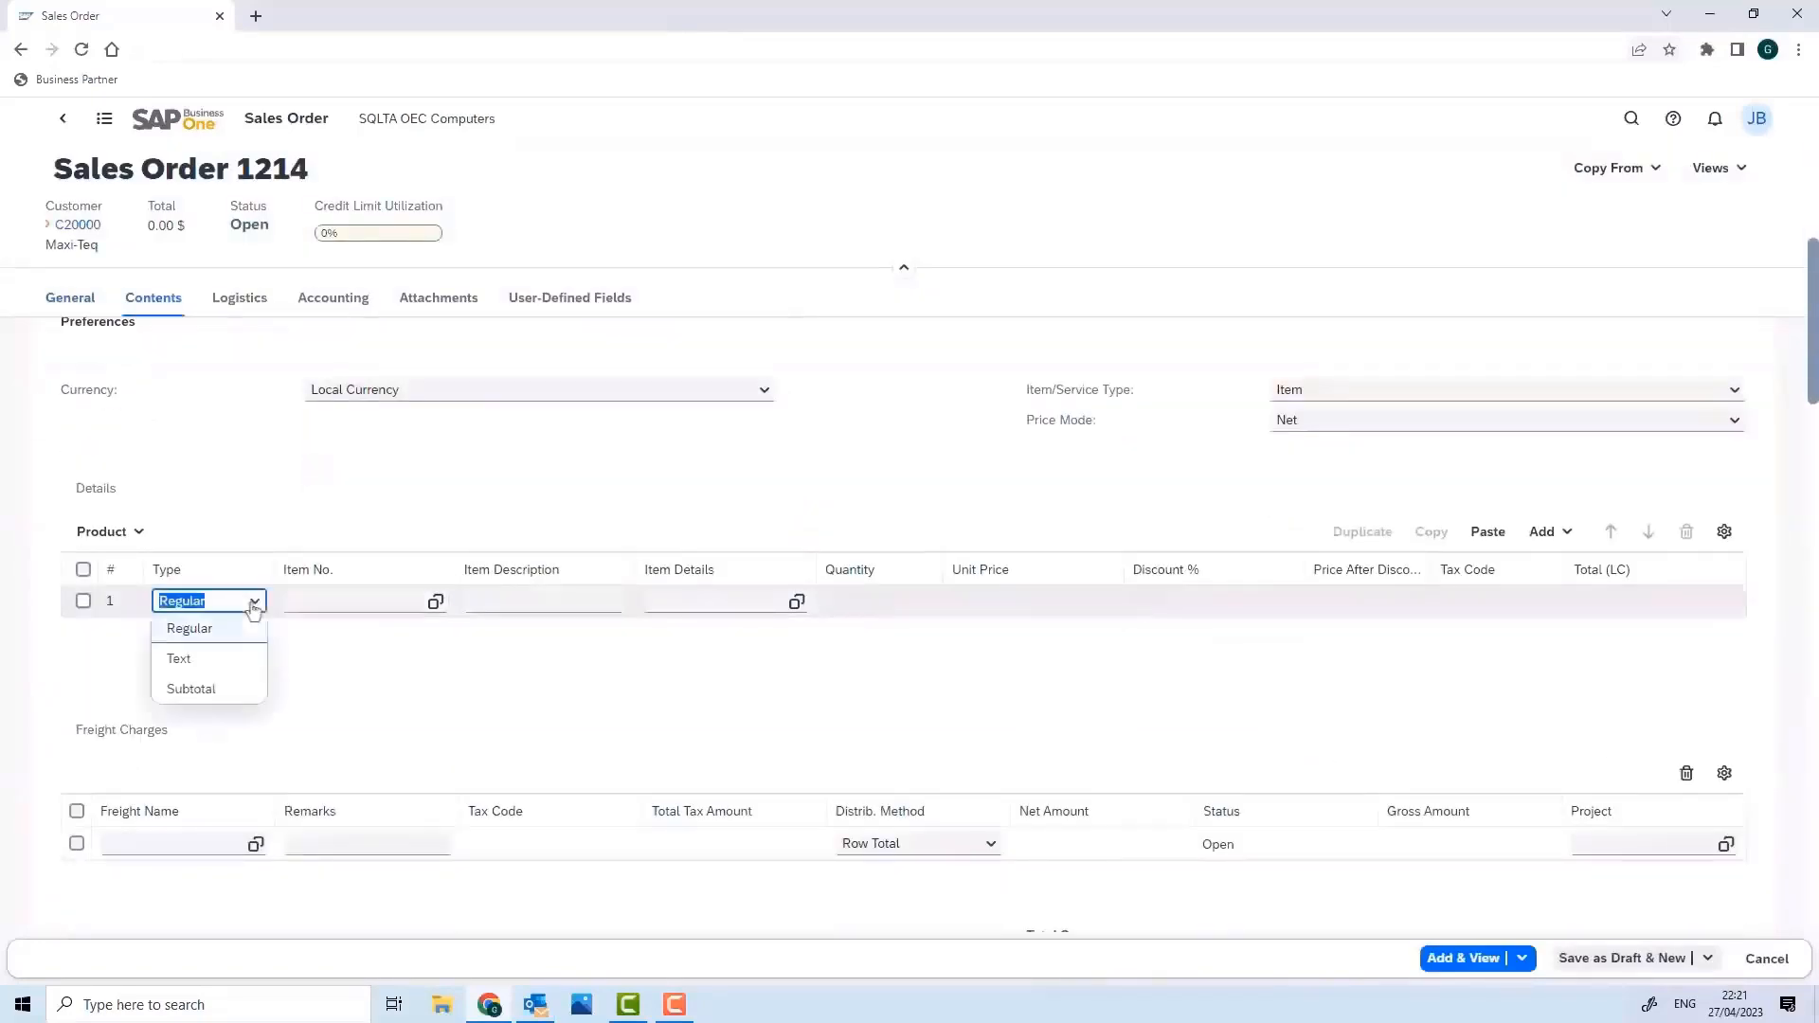
click(183, 664)
click(500, 603)
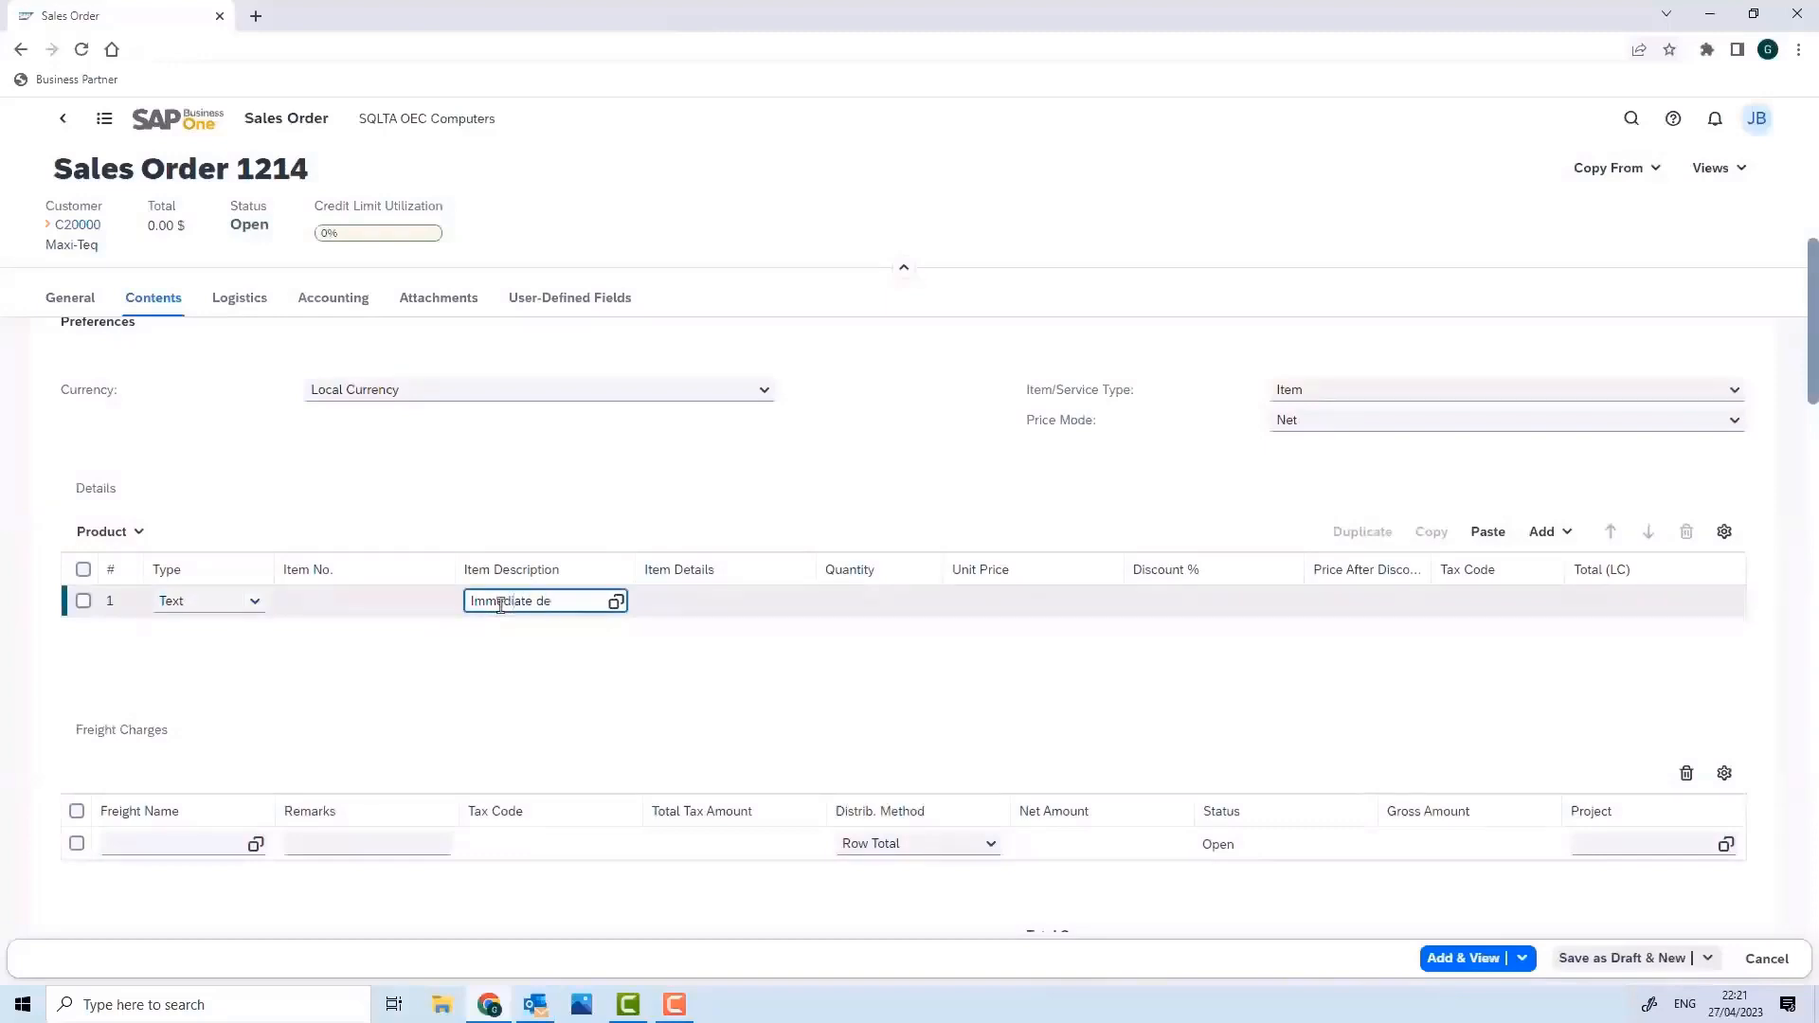
key(Return)
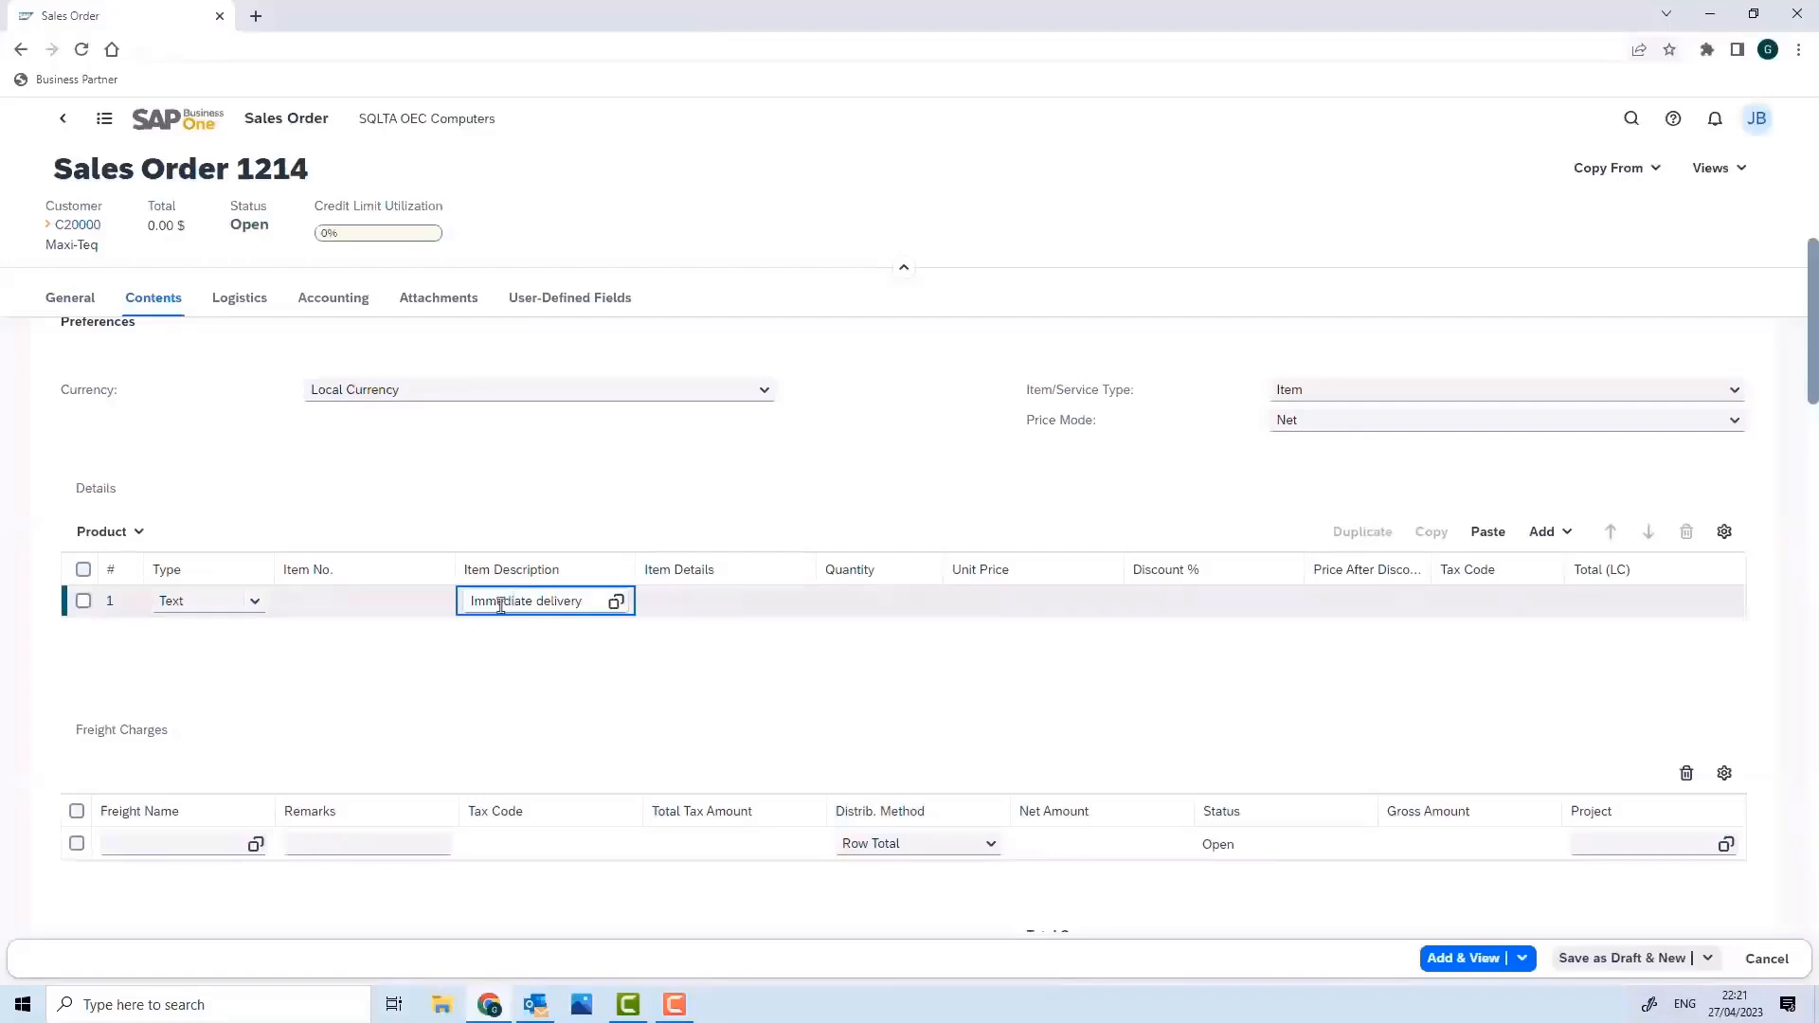
Add items A00001, A00002 and A00003 to the order contents together, starting in the second row.
click(435, 633)
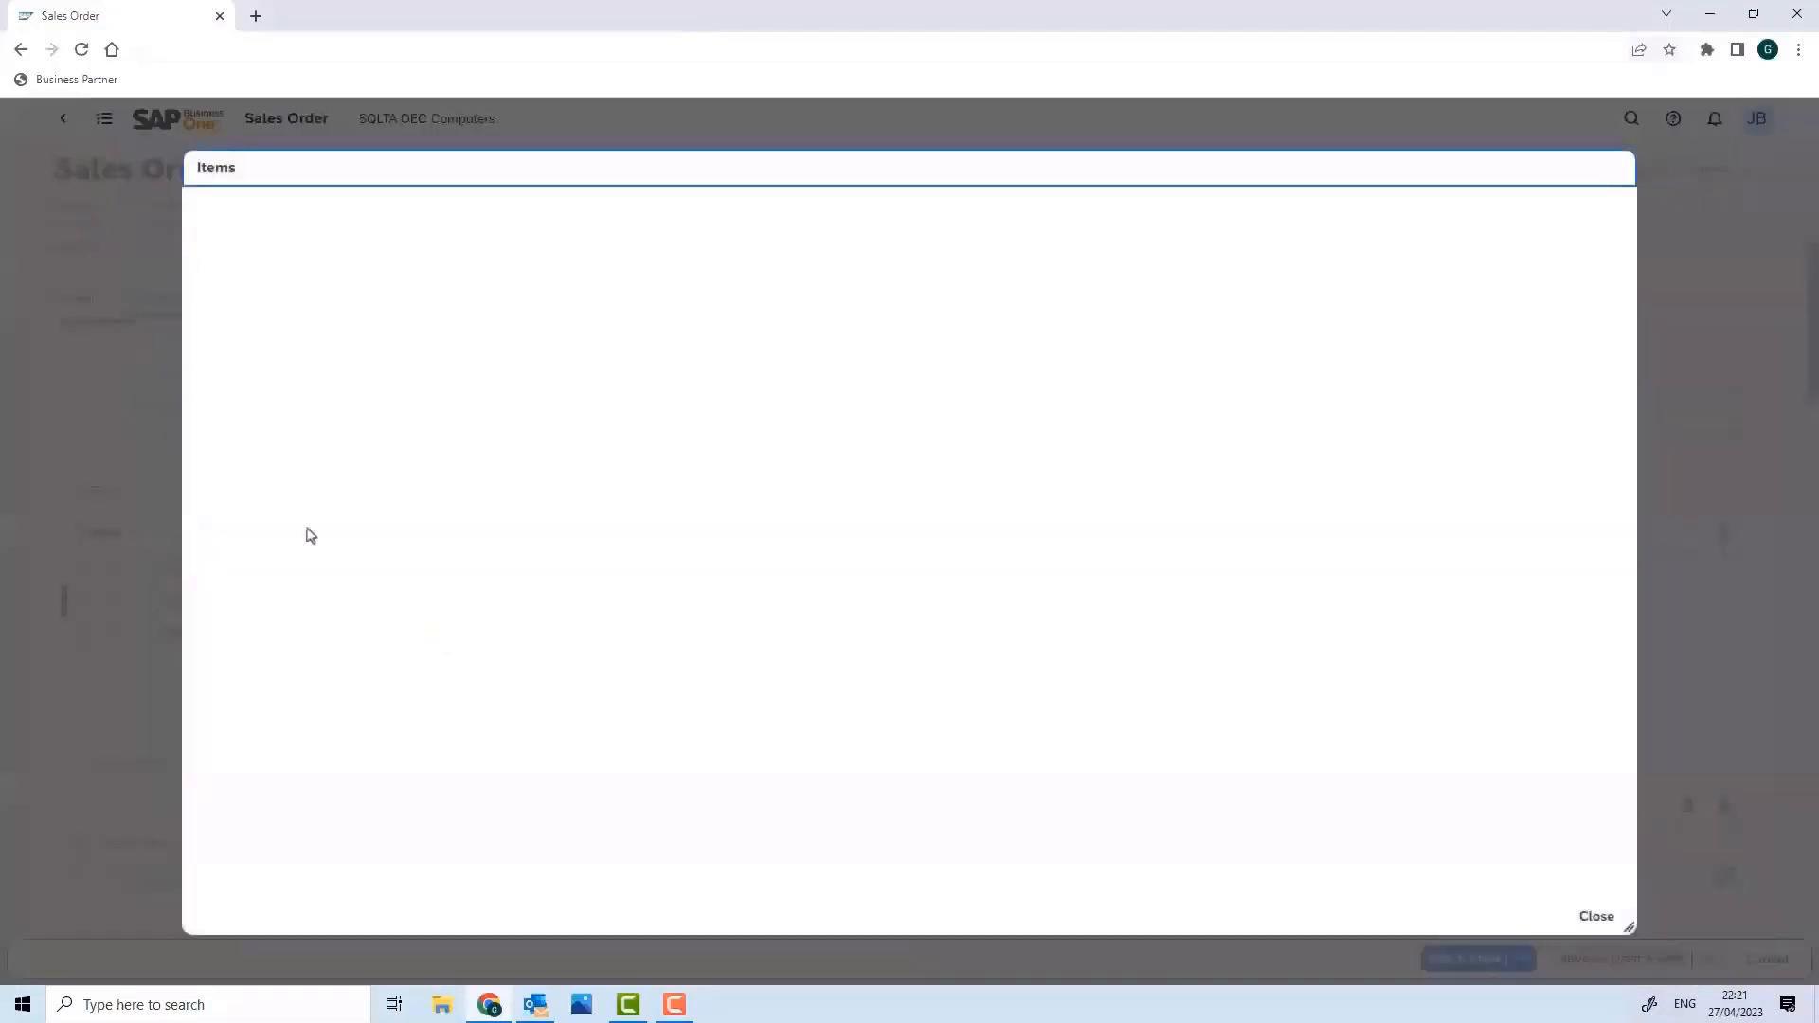
click(244, 425)
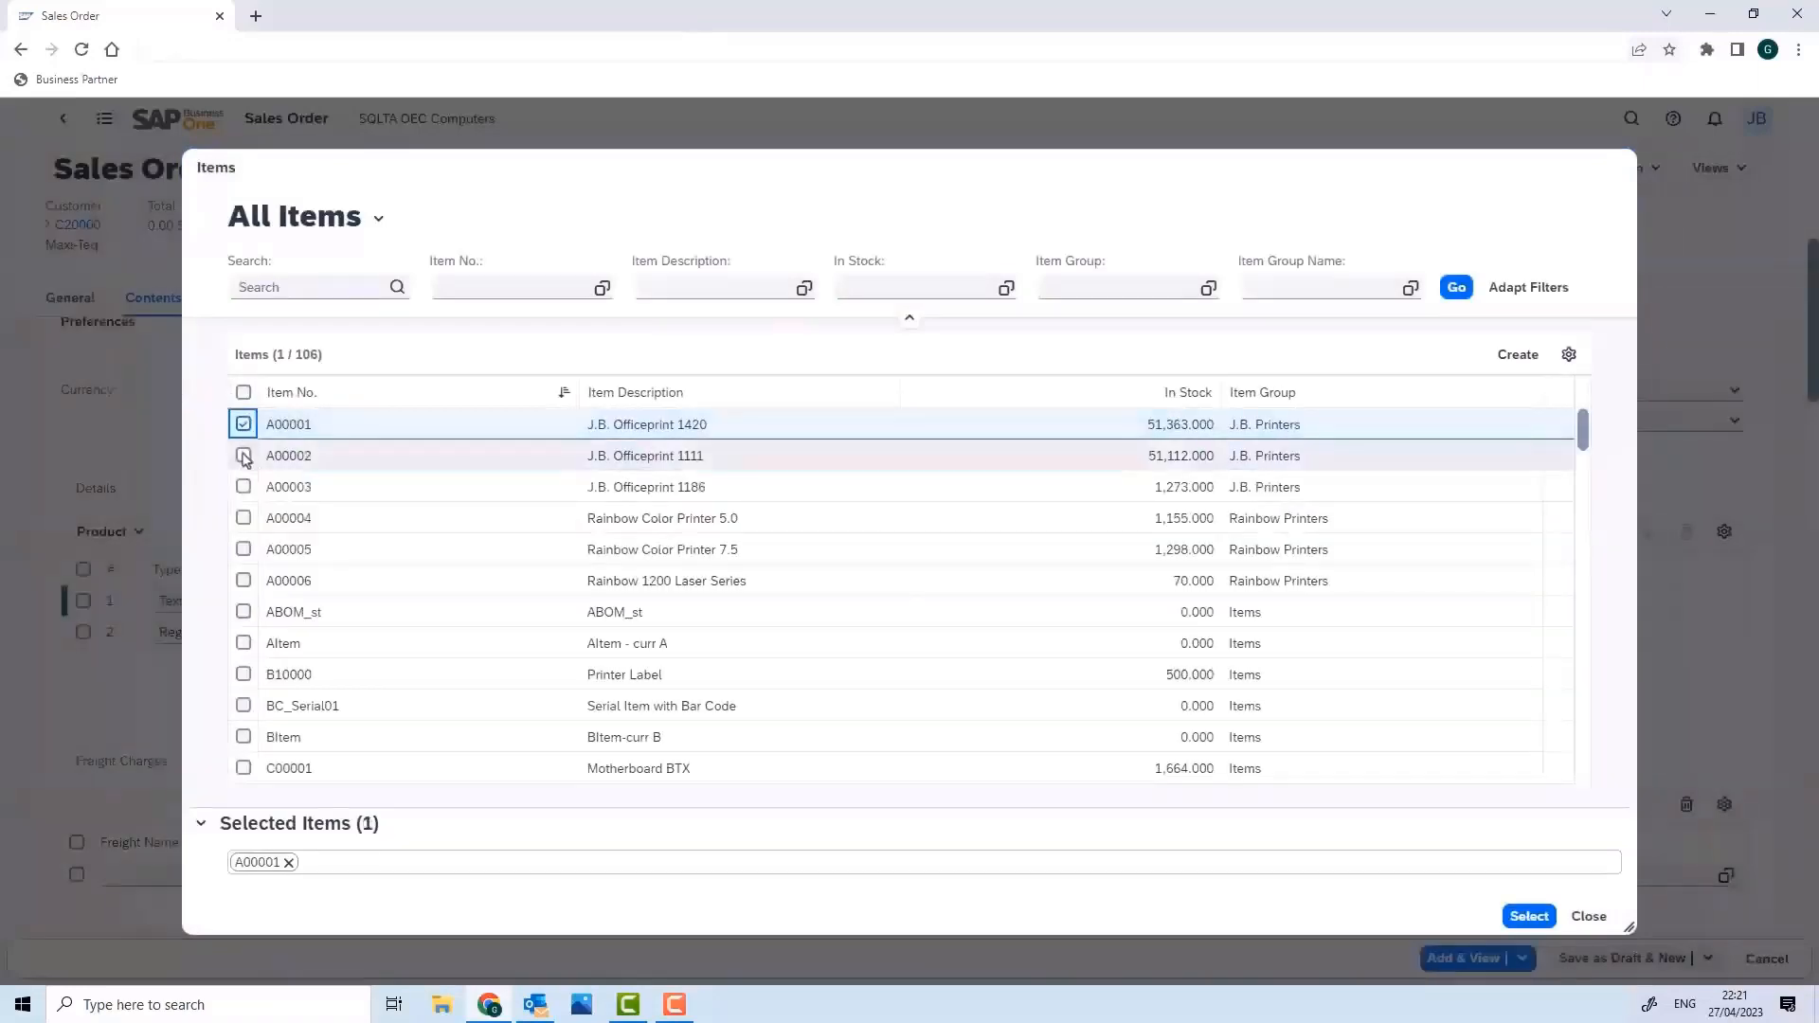
click(243, 455)
click(243, 487)
click(1529, 916)
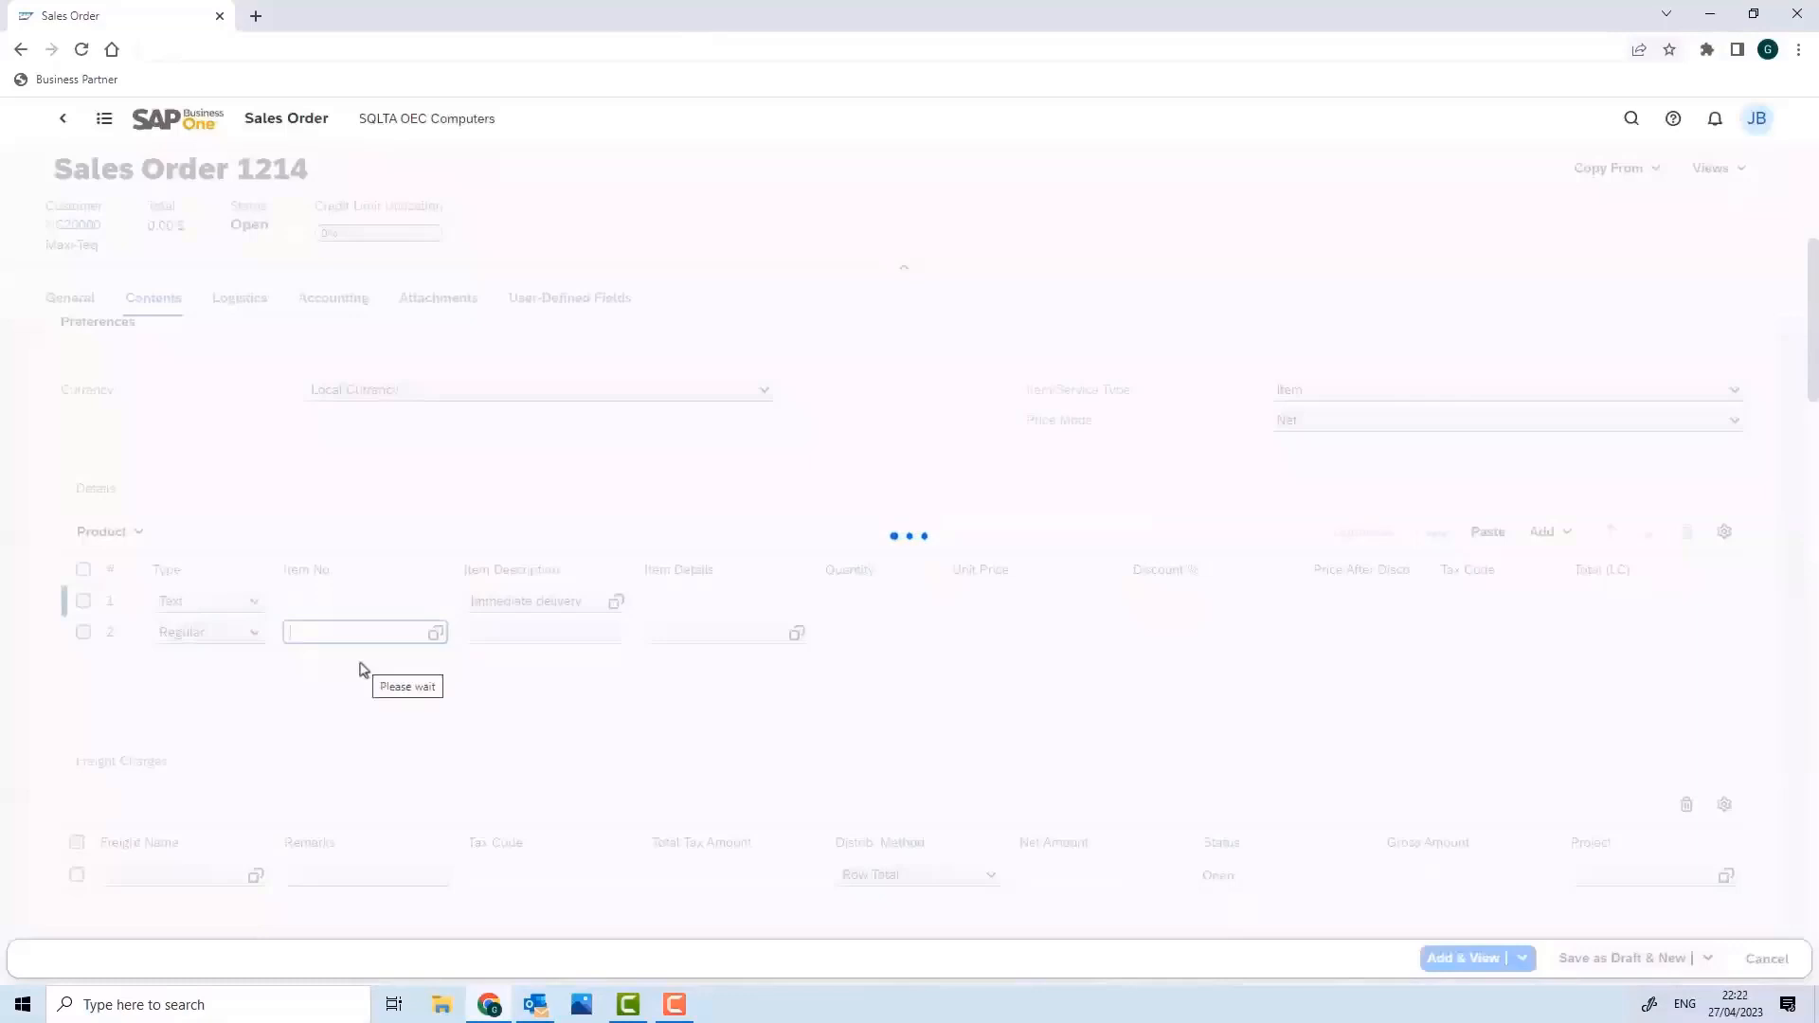
scroll(229, 688, down, 1)
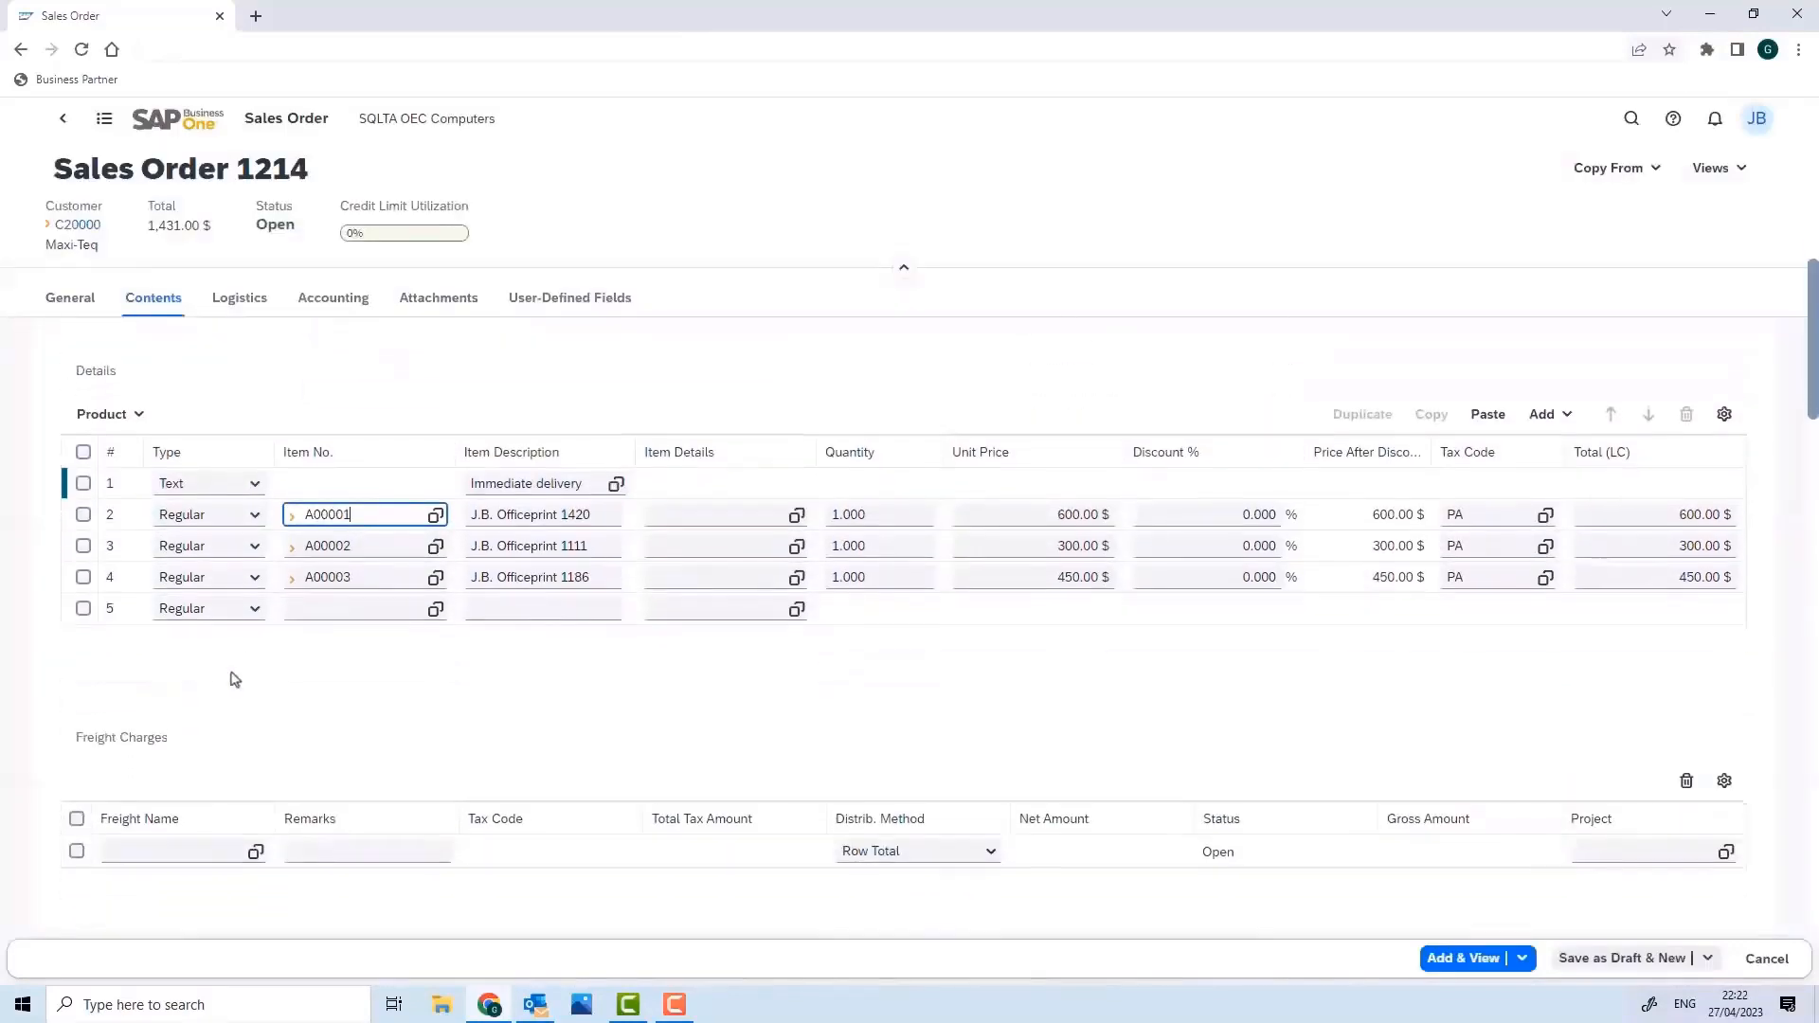
Add a subtotal row below the first three items, followed by a text row reading "Late delivery at customer request".
click(207, 607)
click(203, 702)
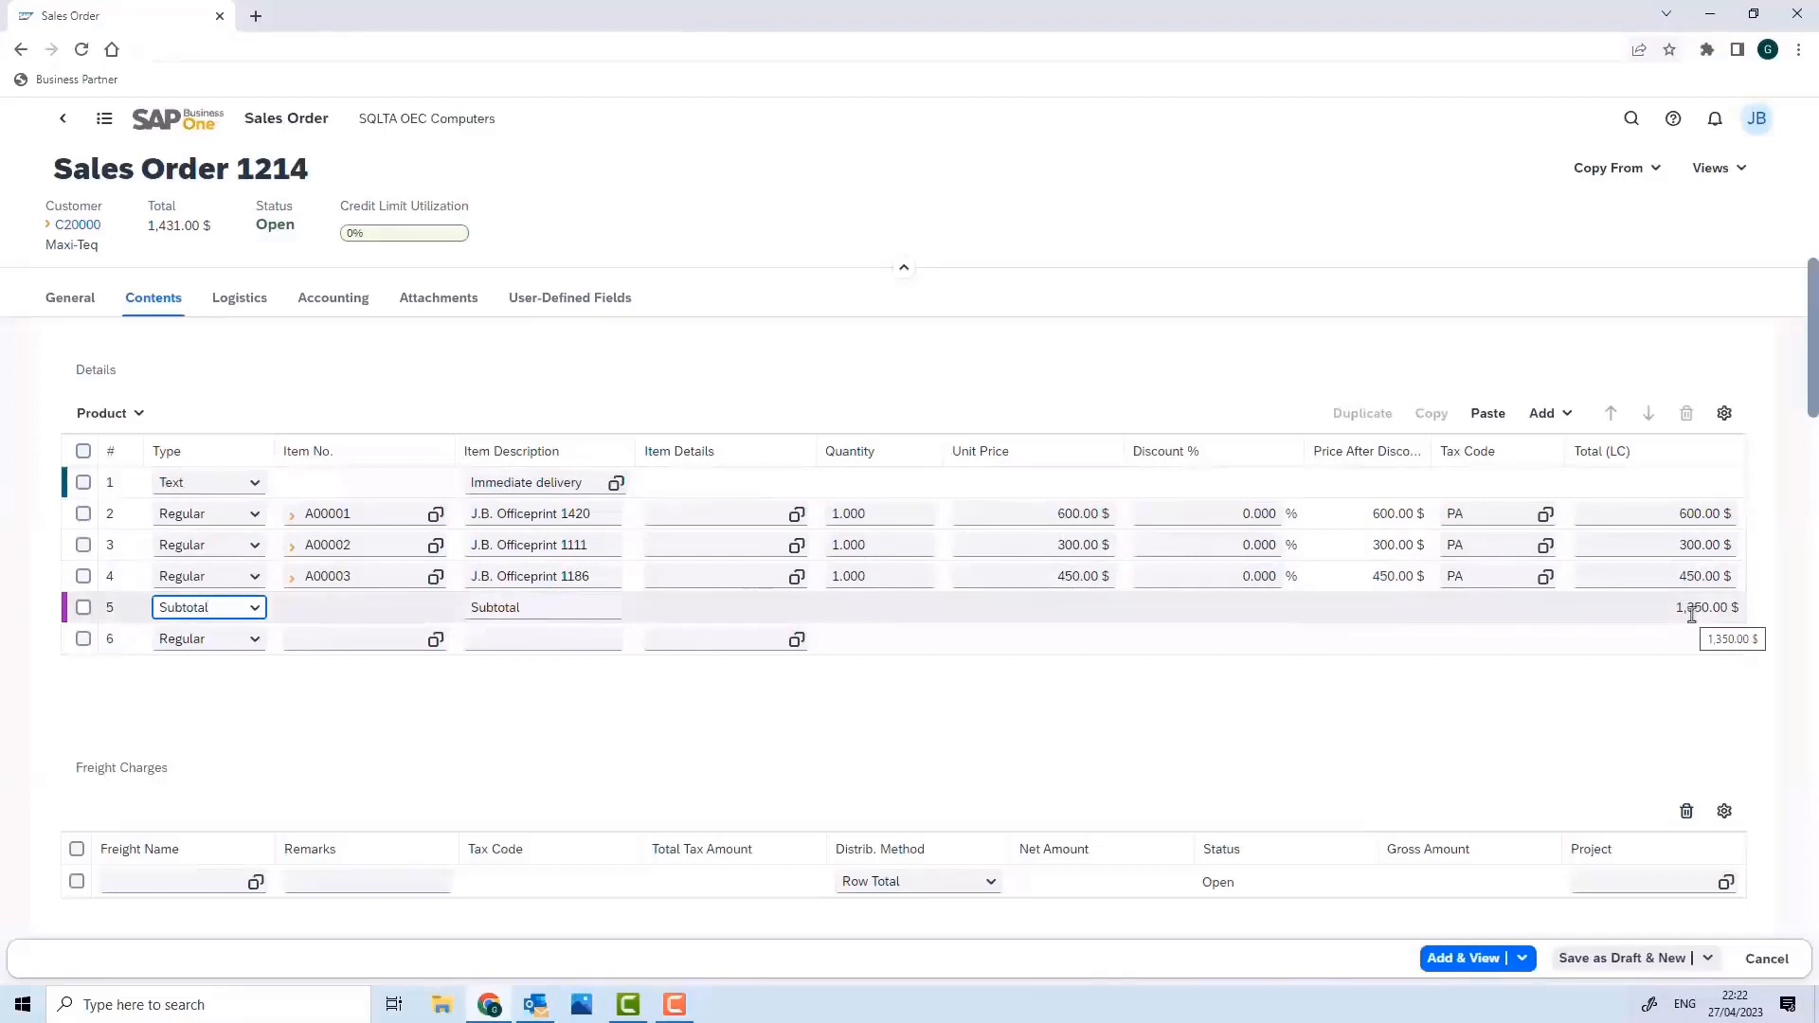
click(254, 640)
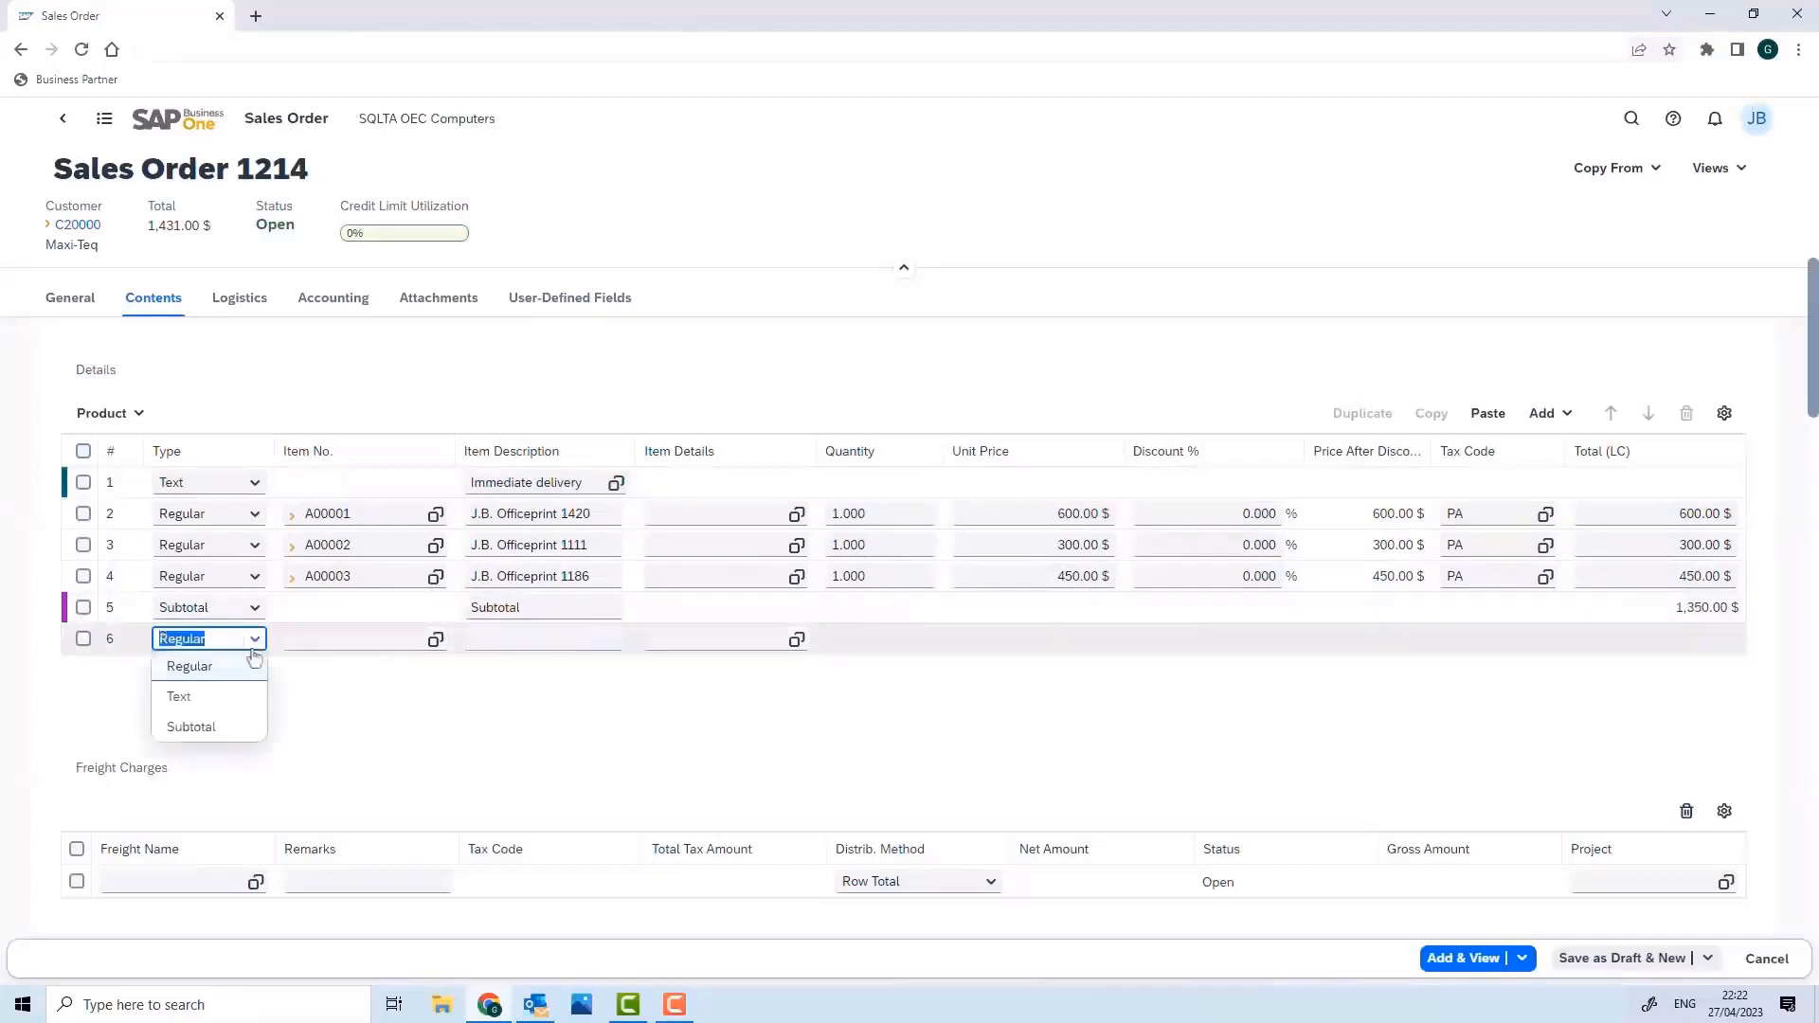
click(185, 697)
click(503, 641)
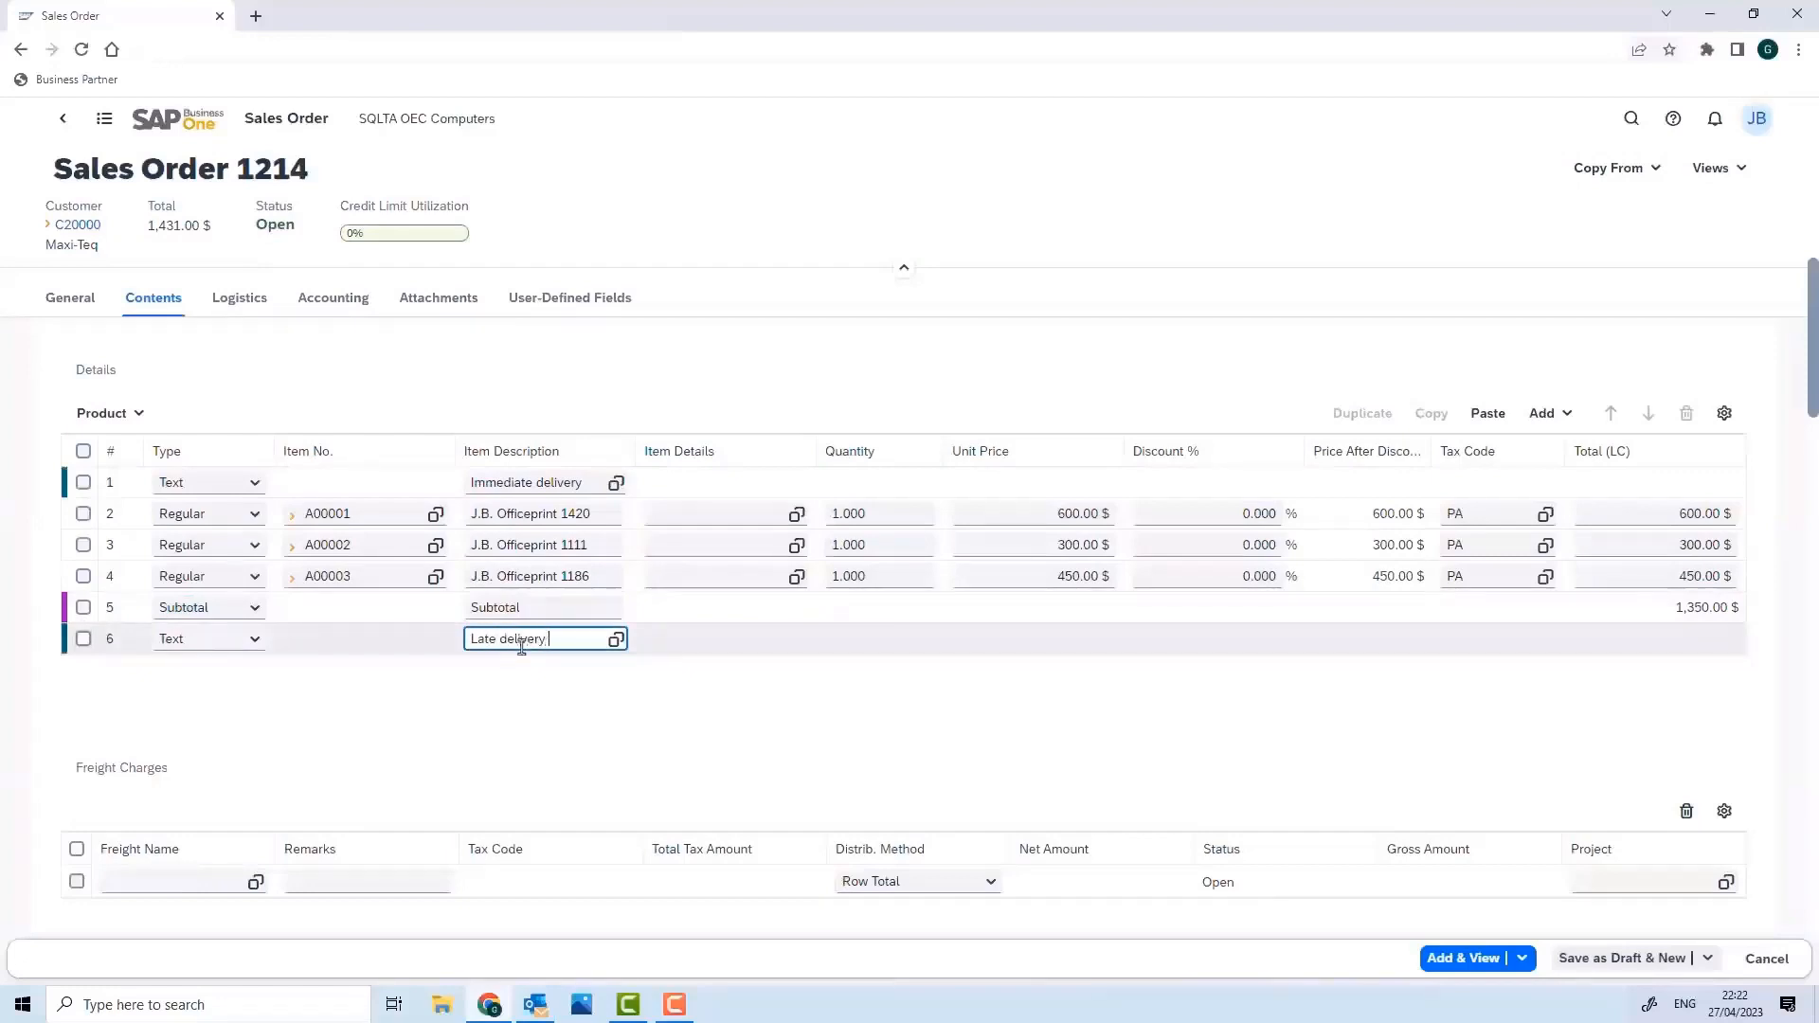
text(Late delivery at customer req)
text(uest)
key(Return)
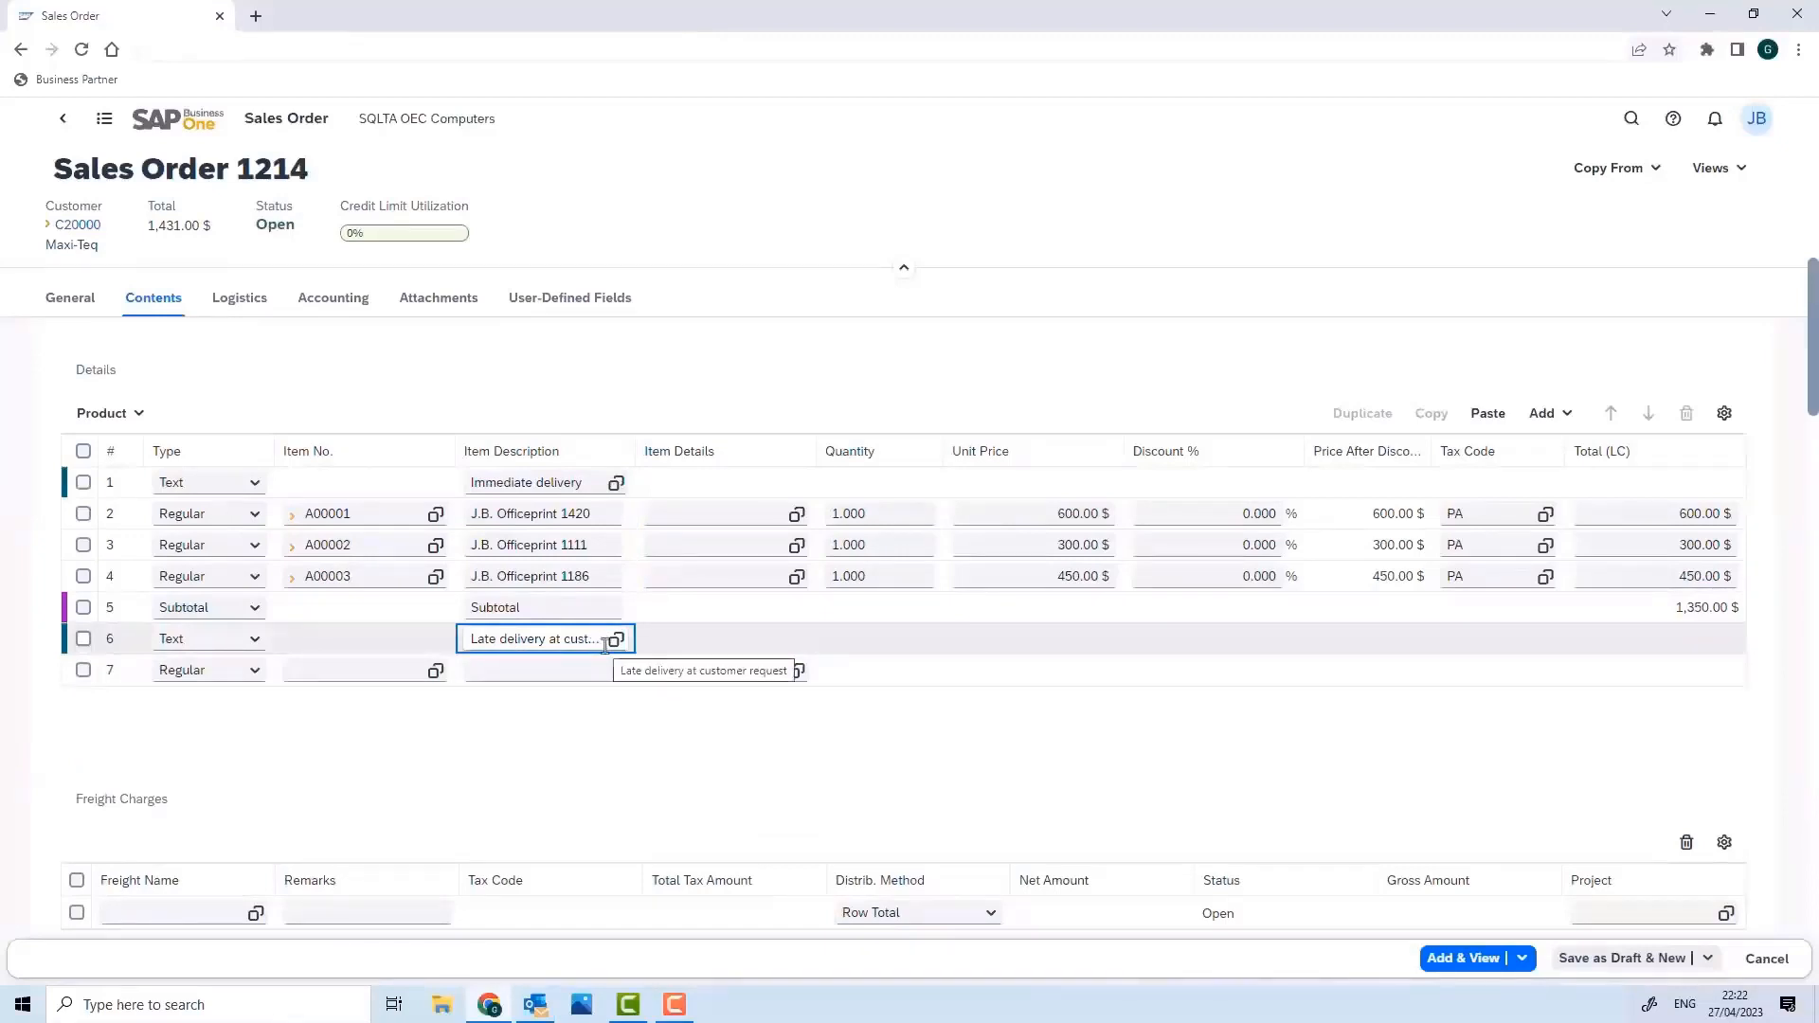
Add items A00004, A00005 and A00006 to the order together, starting in row 7.
click(432, 680)
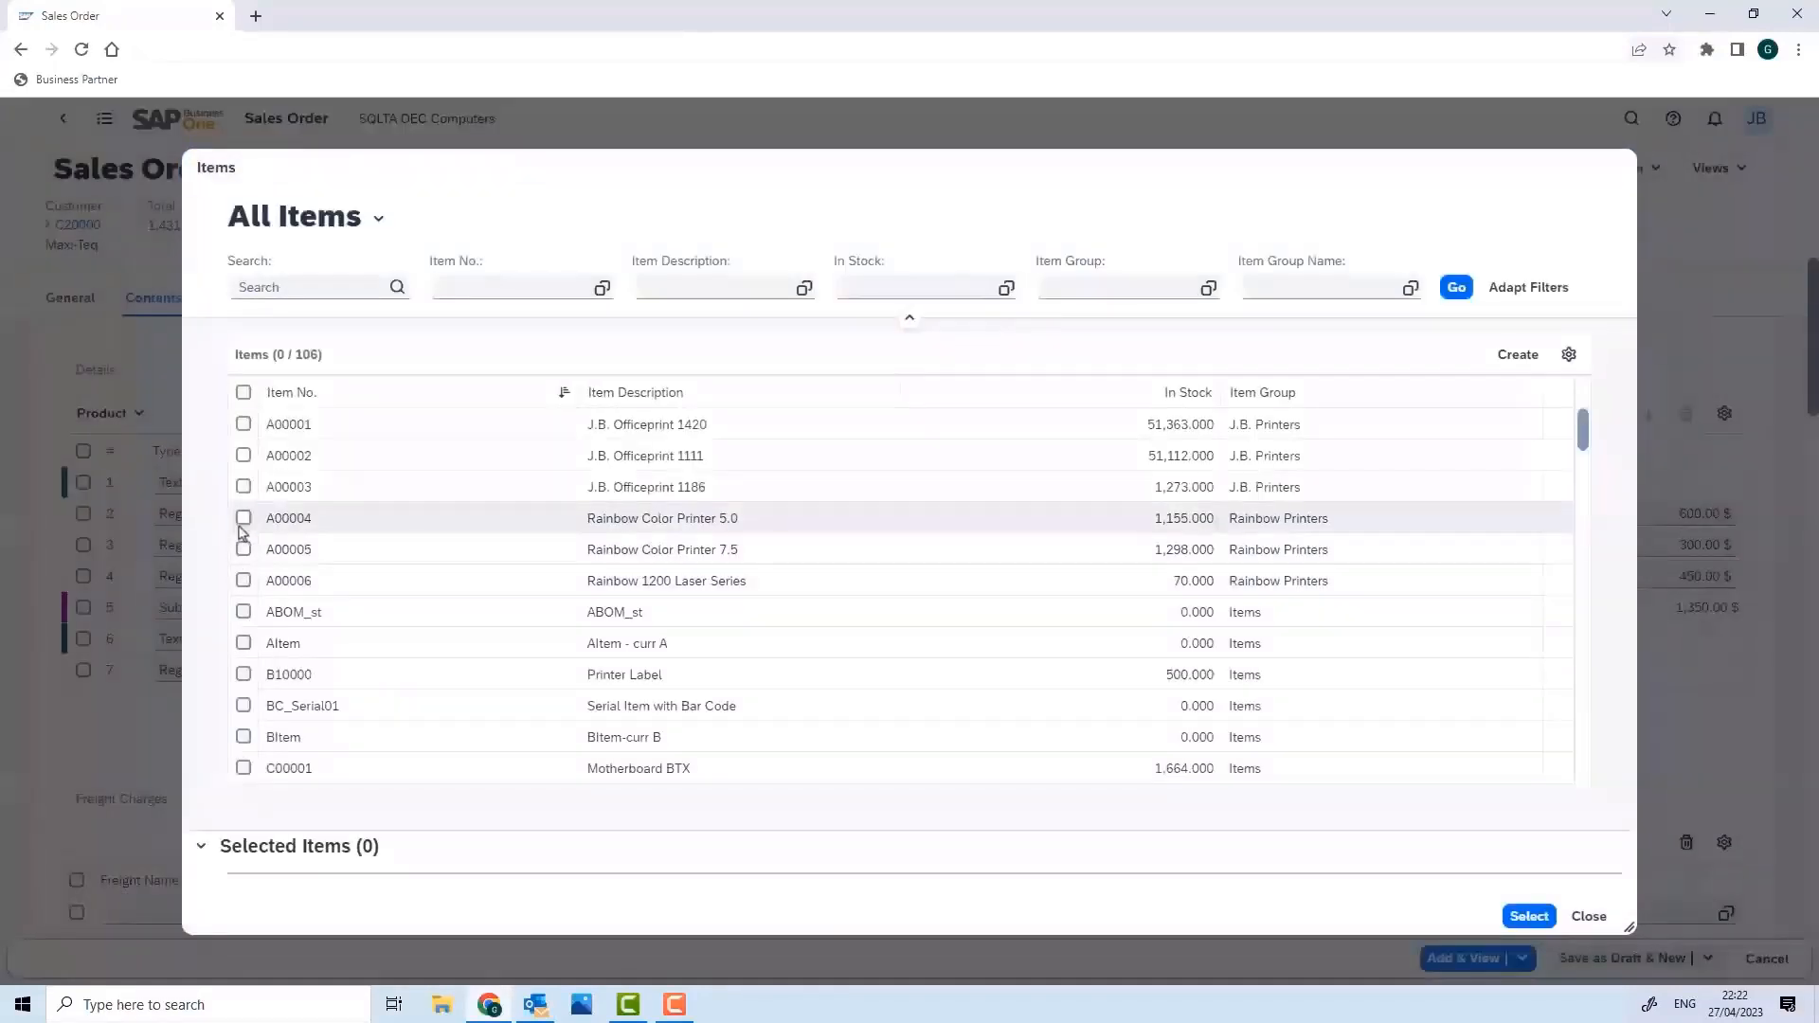
click(243, 518)
click(244, 550)
click(243, 580)
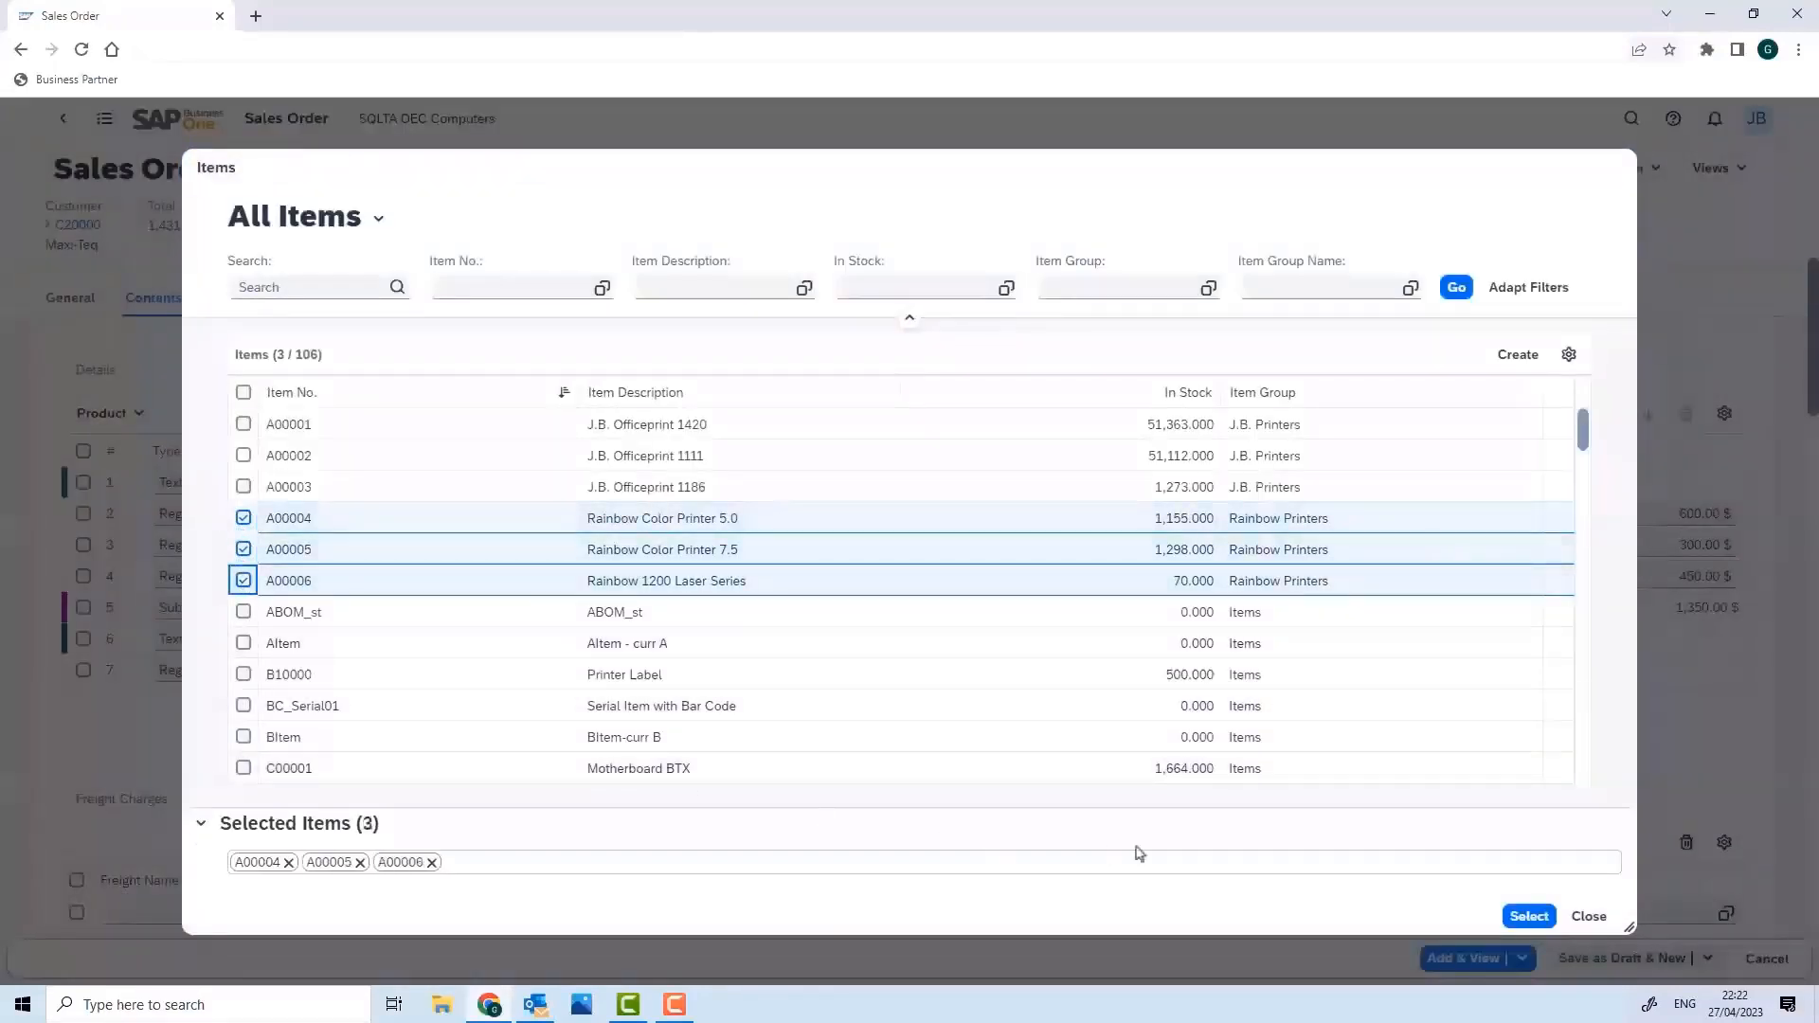
click(1527, 915)
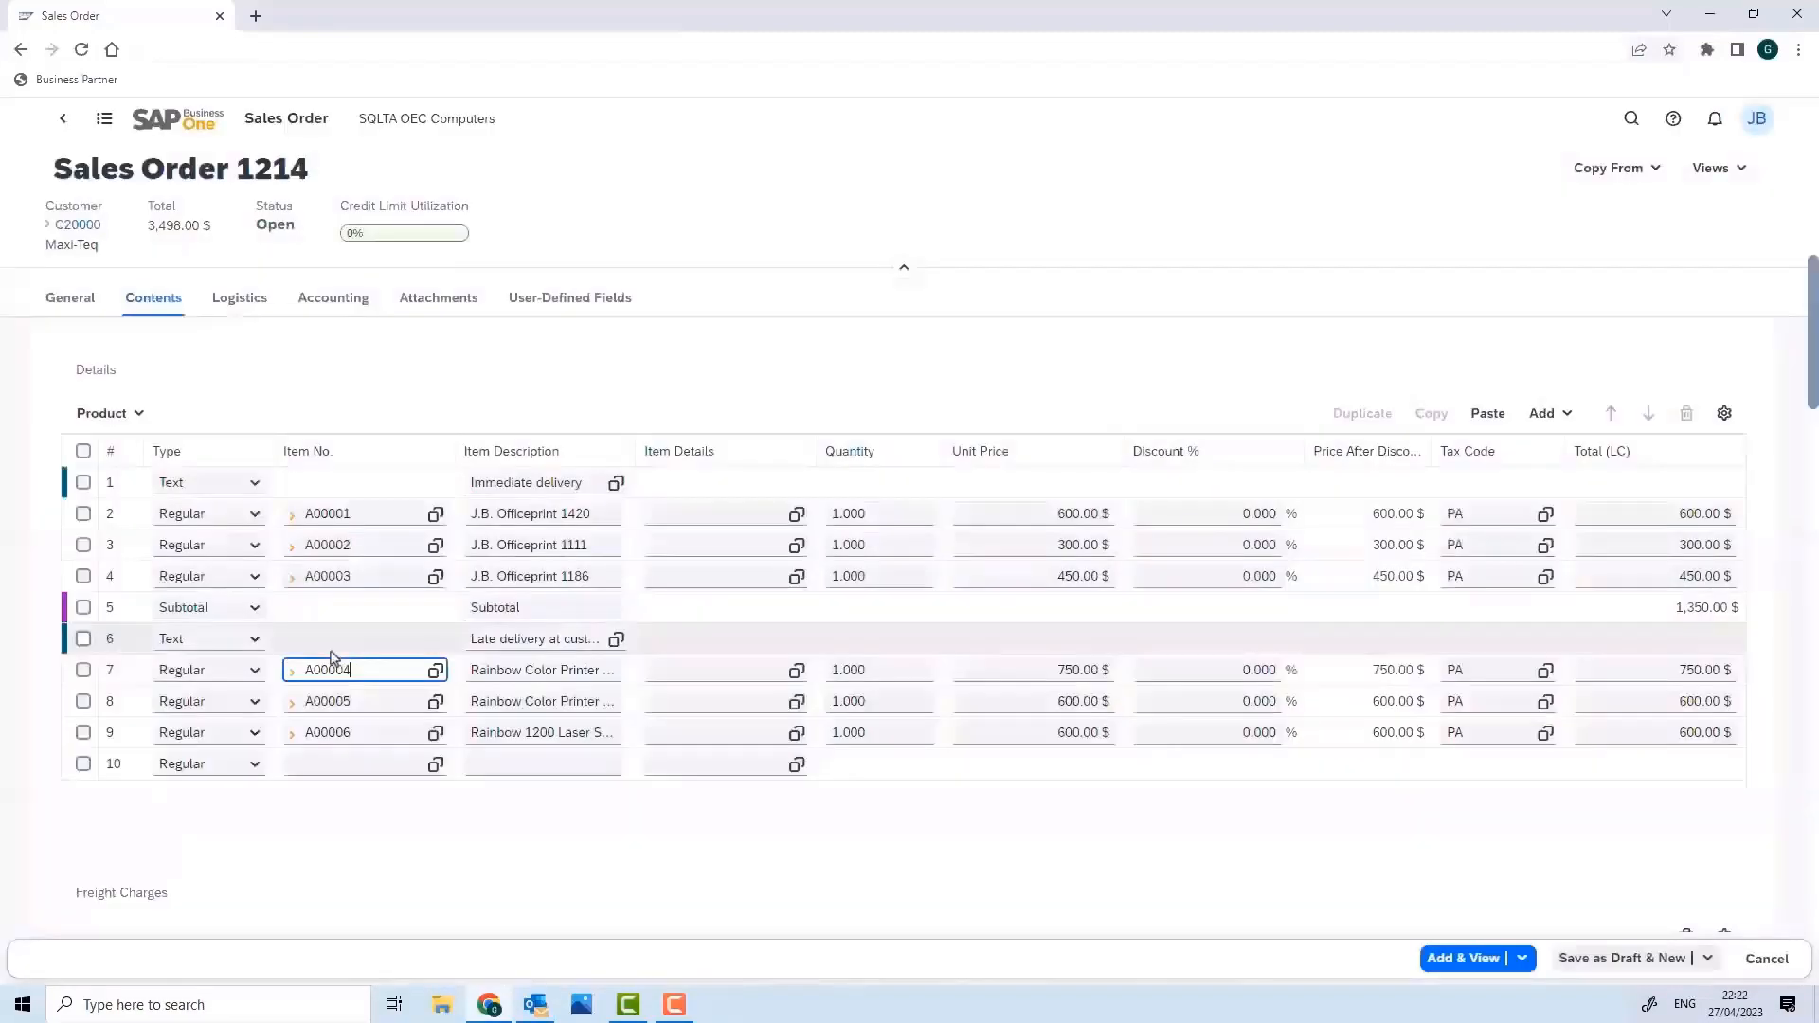
Set the row types of rows 10 and 11, below the second item group, to Subtotal.
click(218, 763)
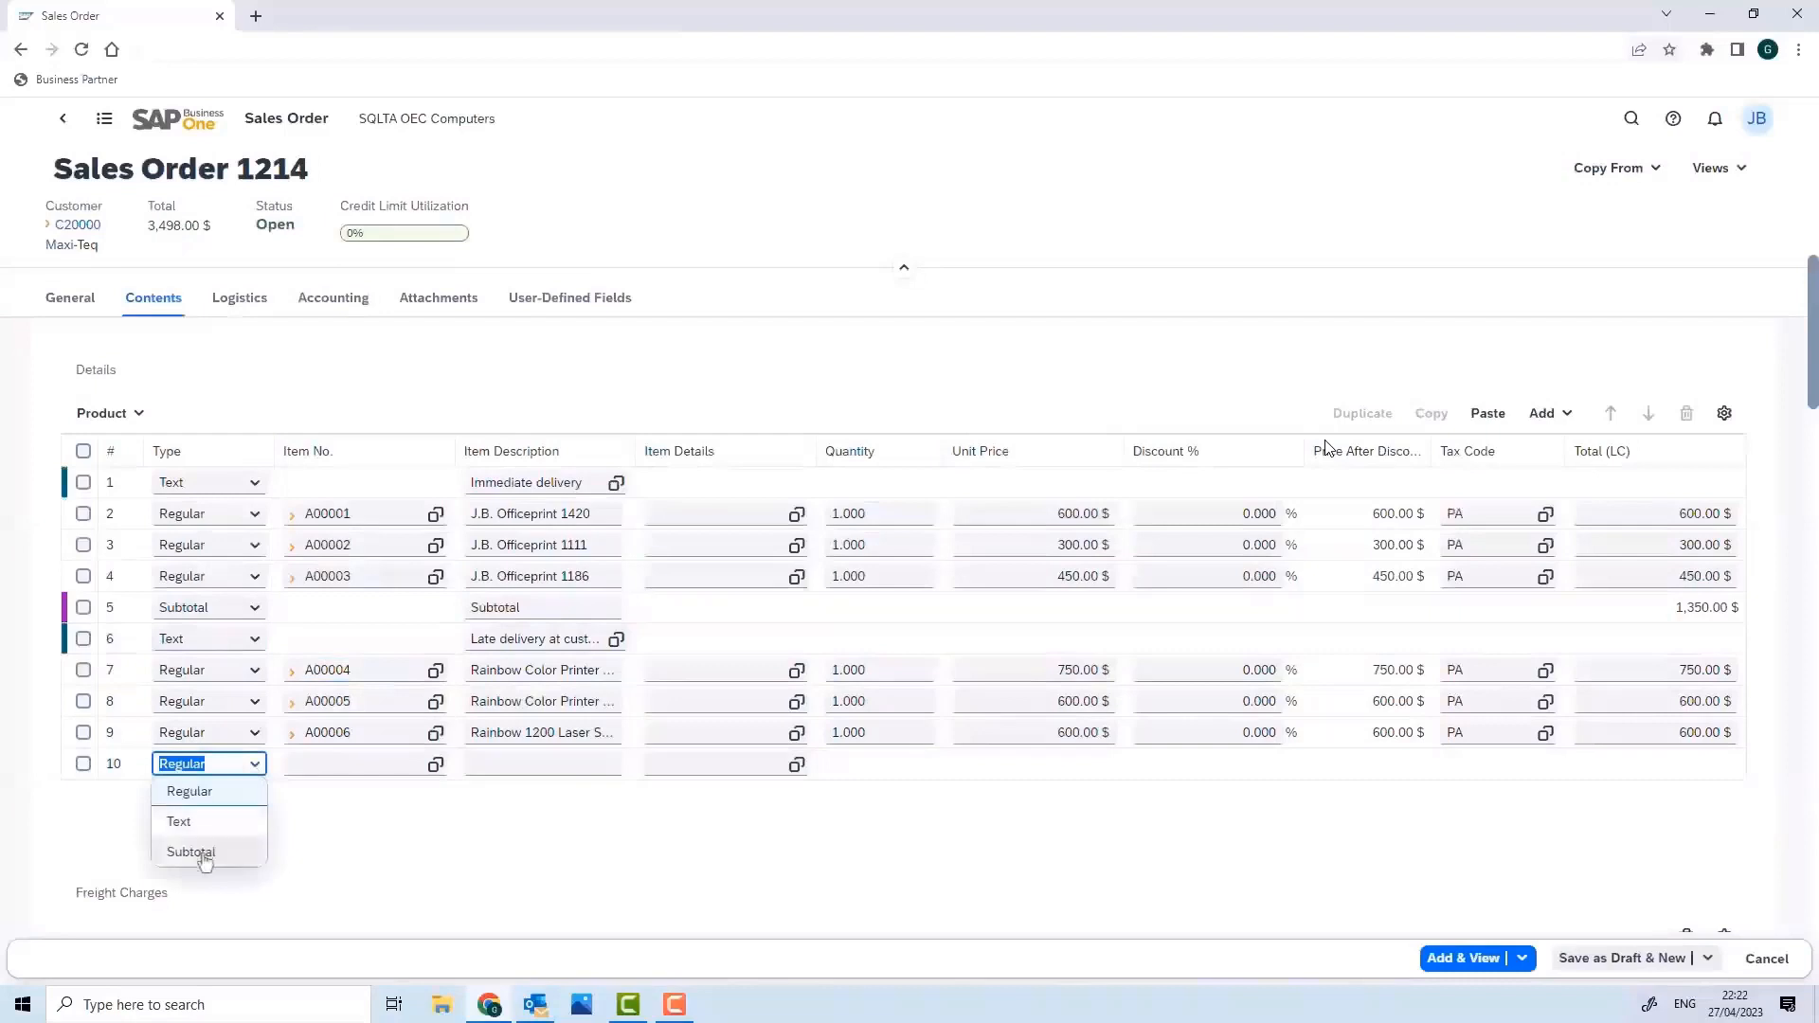
click(205, 860)
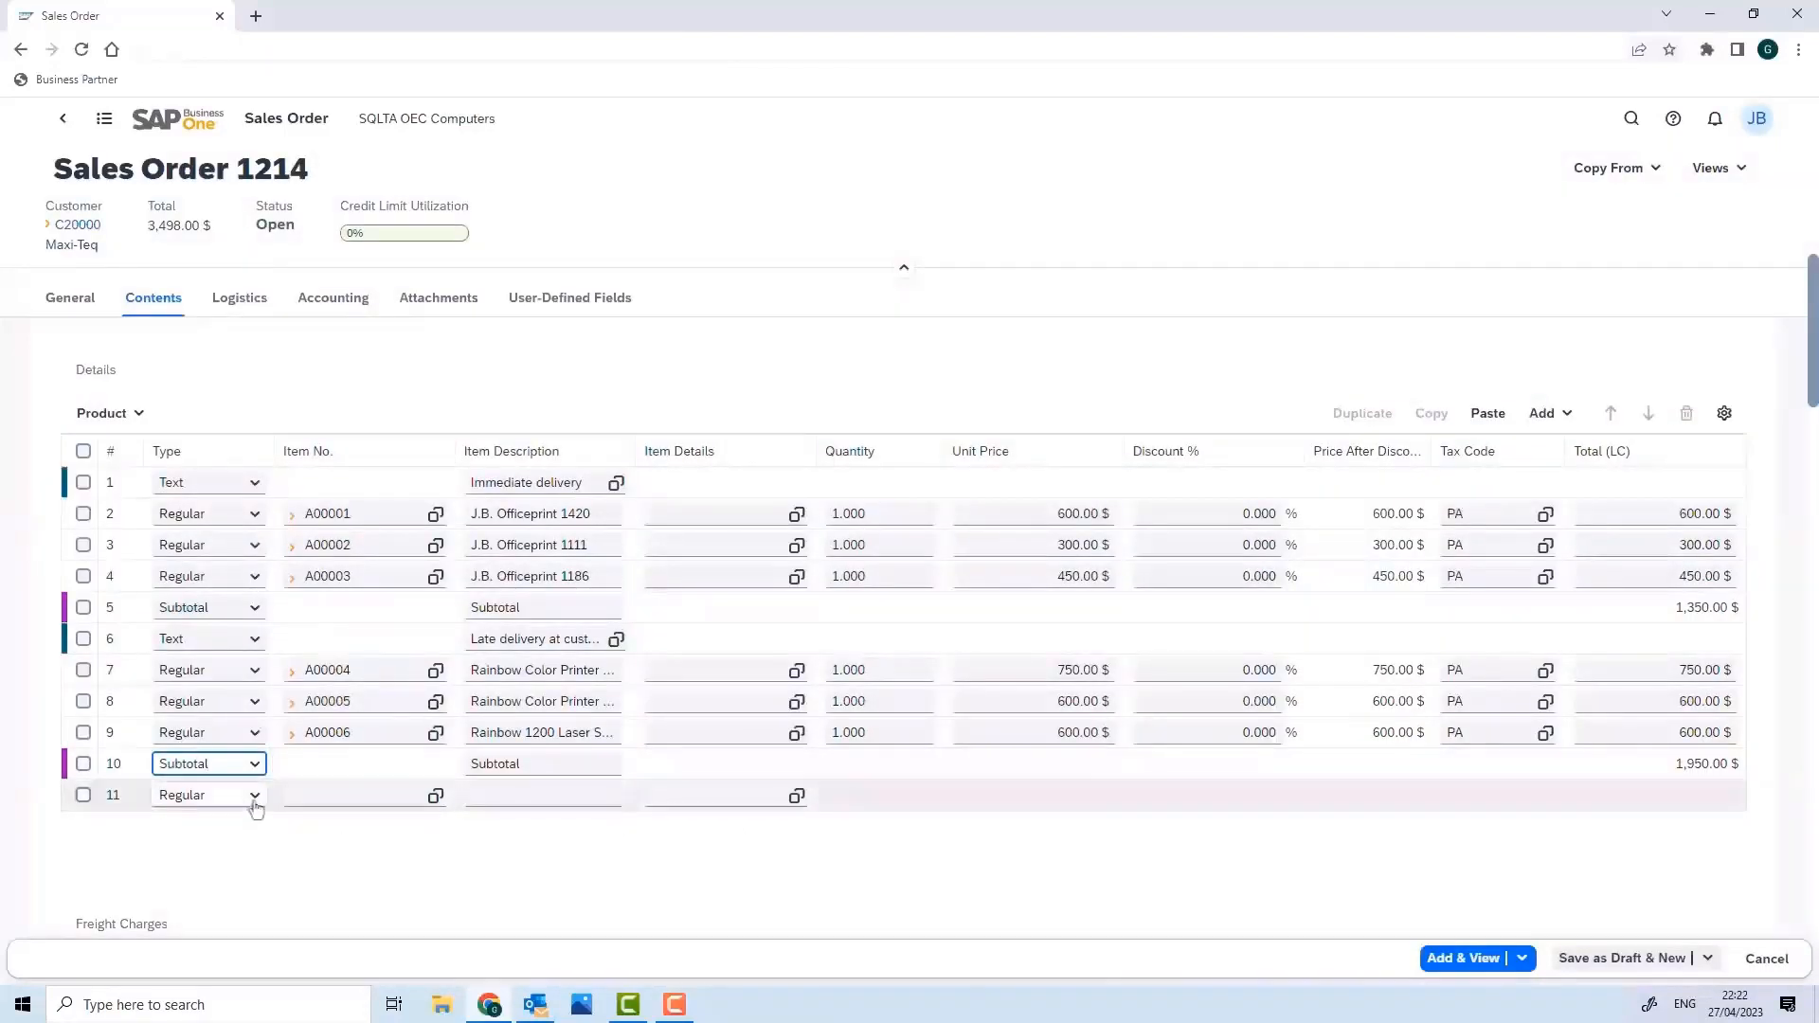
click(219, 795)
click(194, 883)
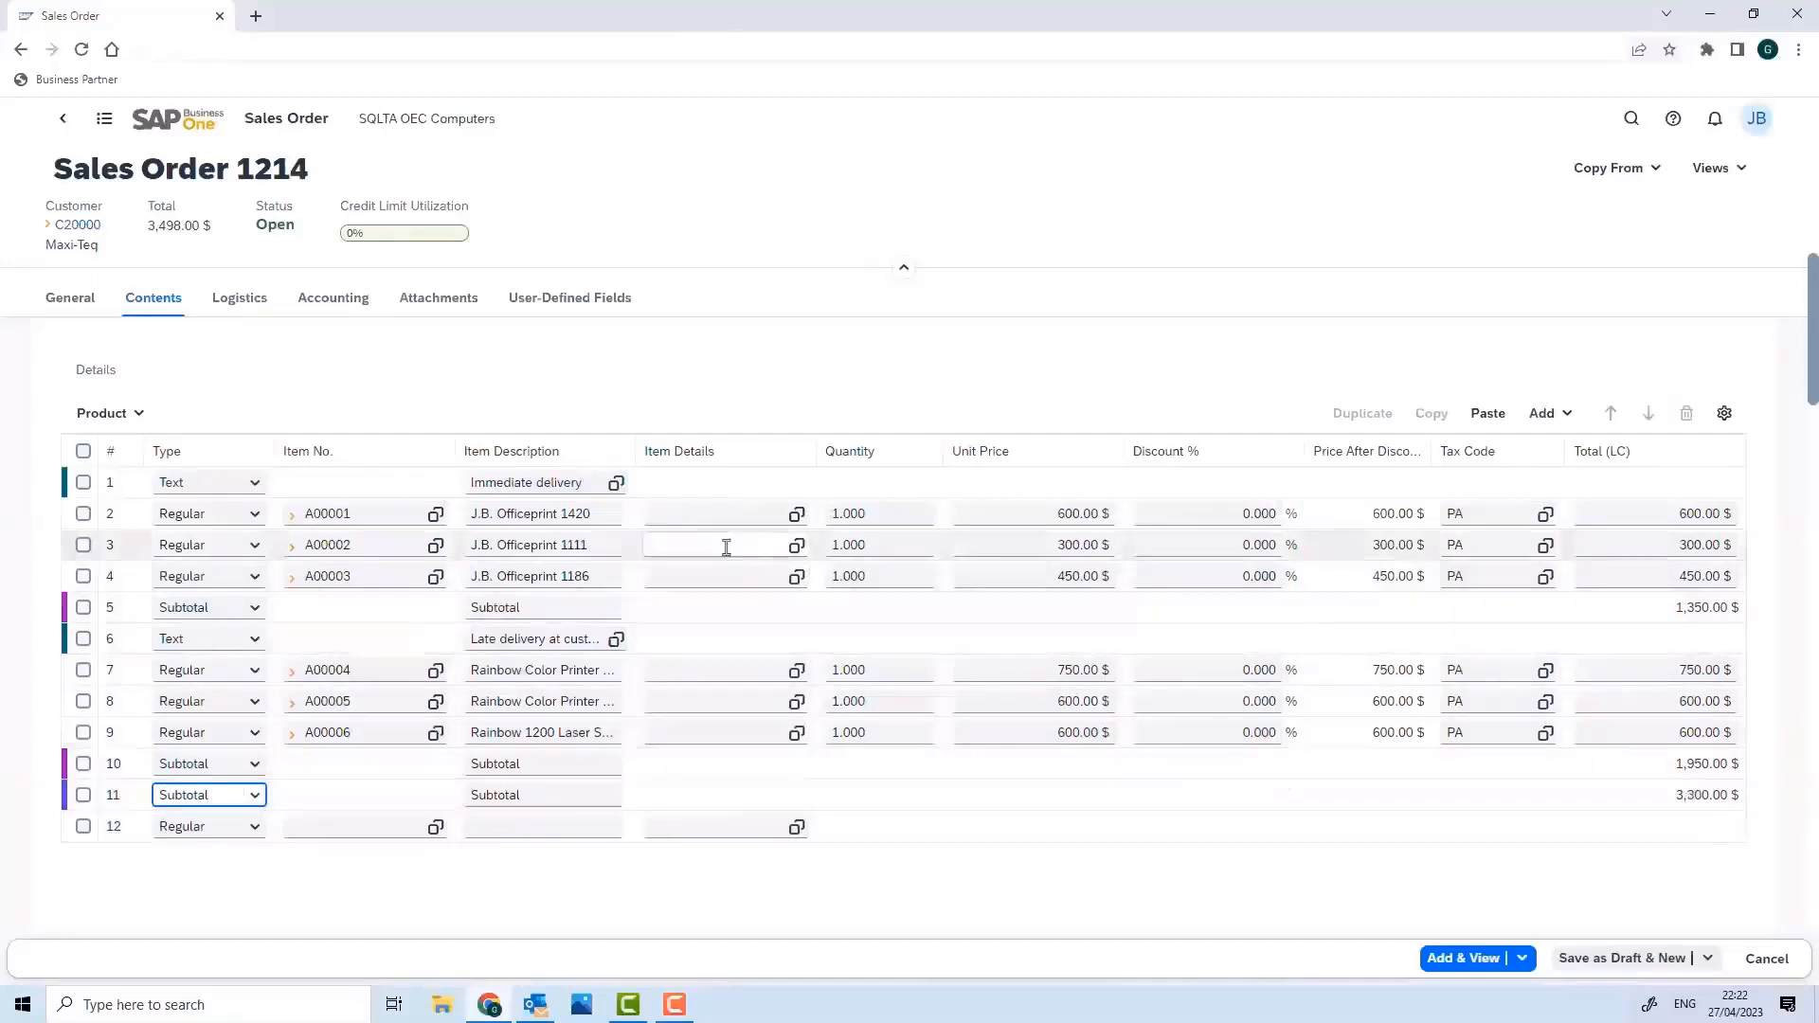
Enter the item details "New model" for item A00001 and "Black" for item A00005.
click(718, 516)
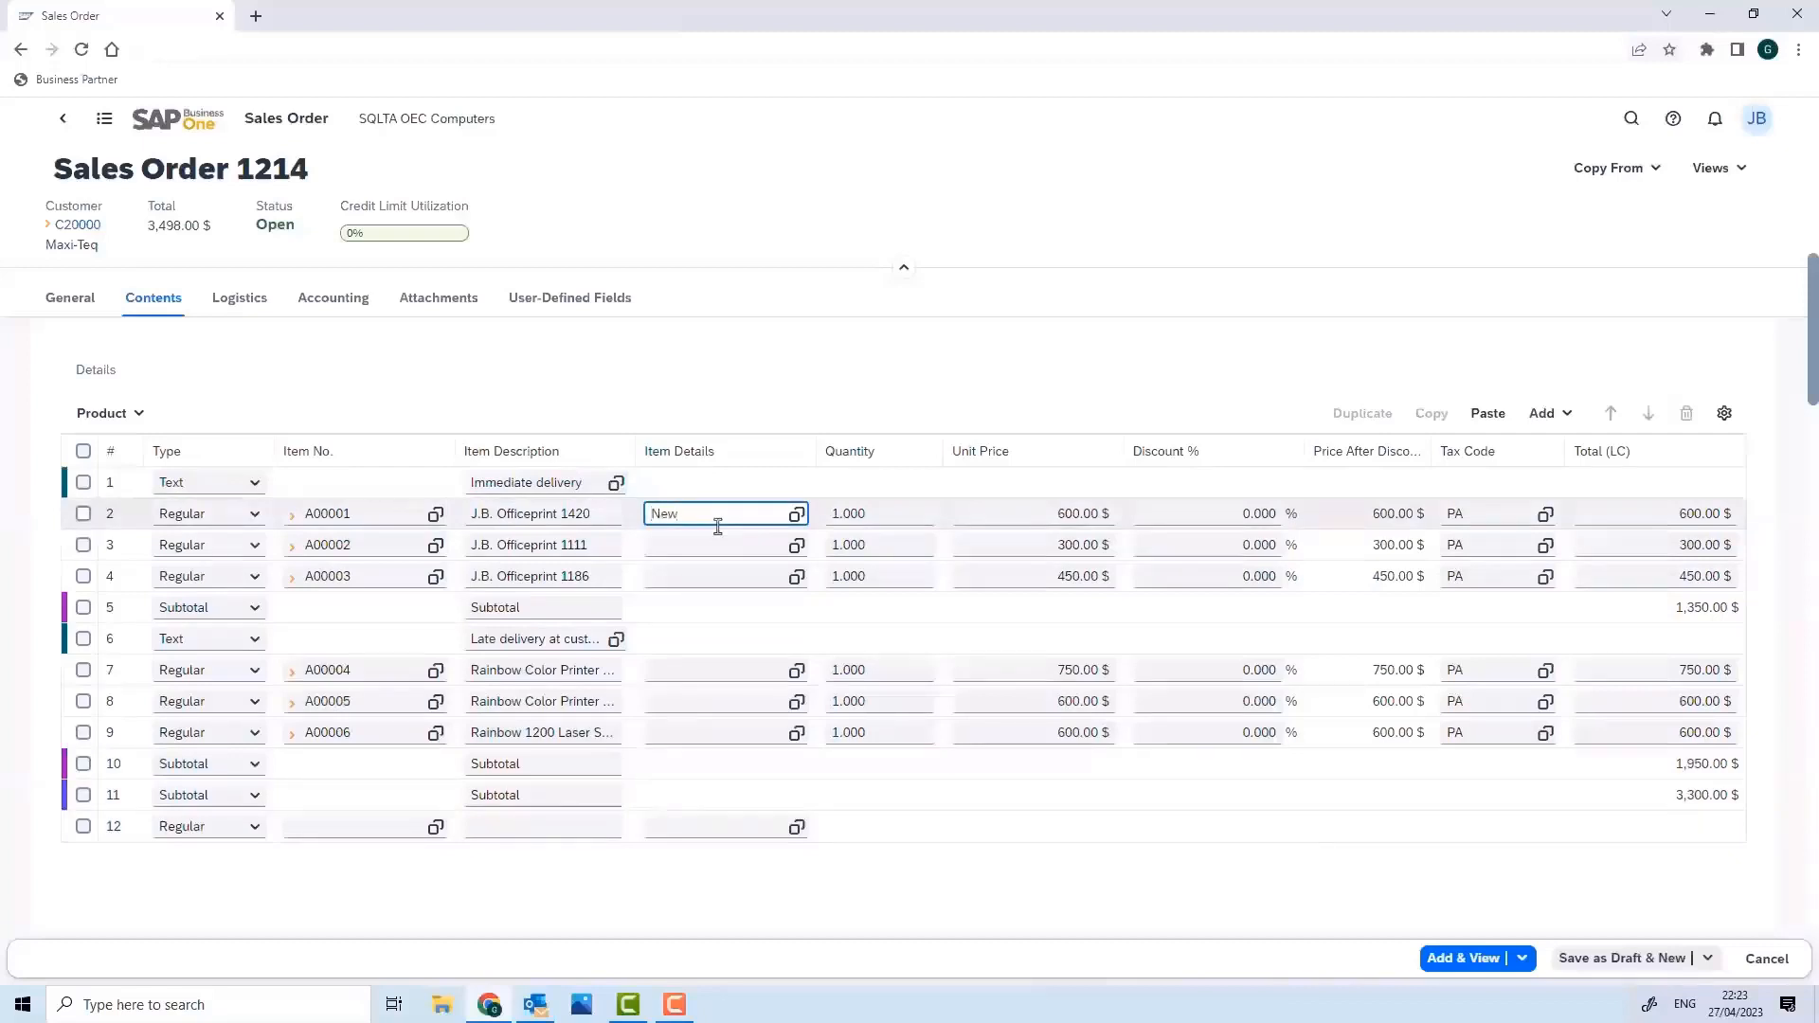
text(New mode)
click(710, 698)
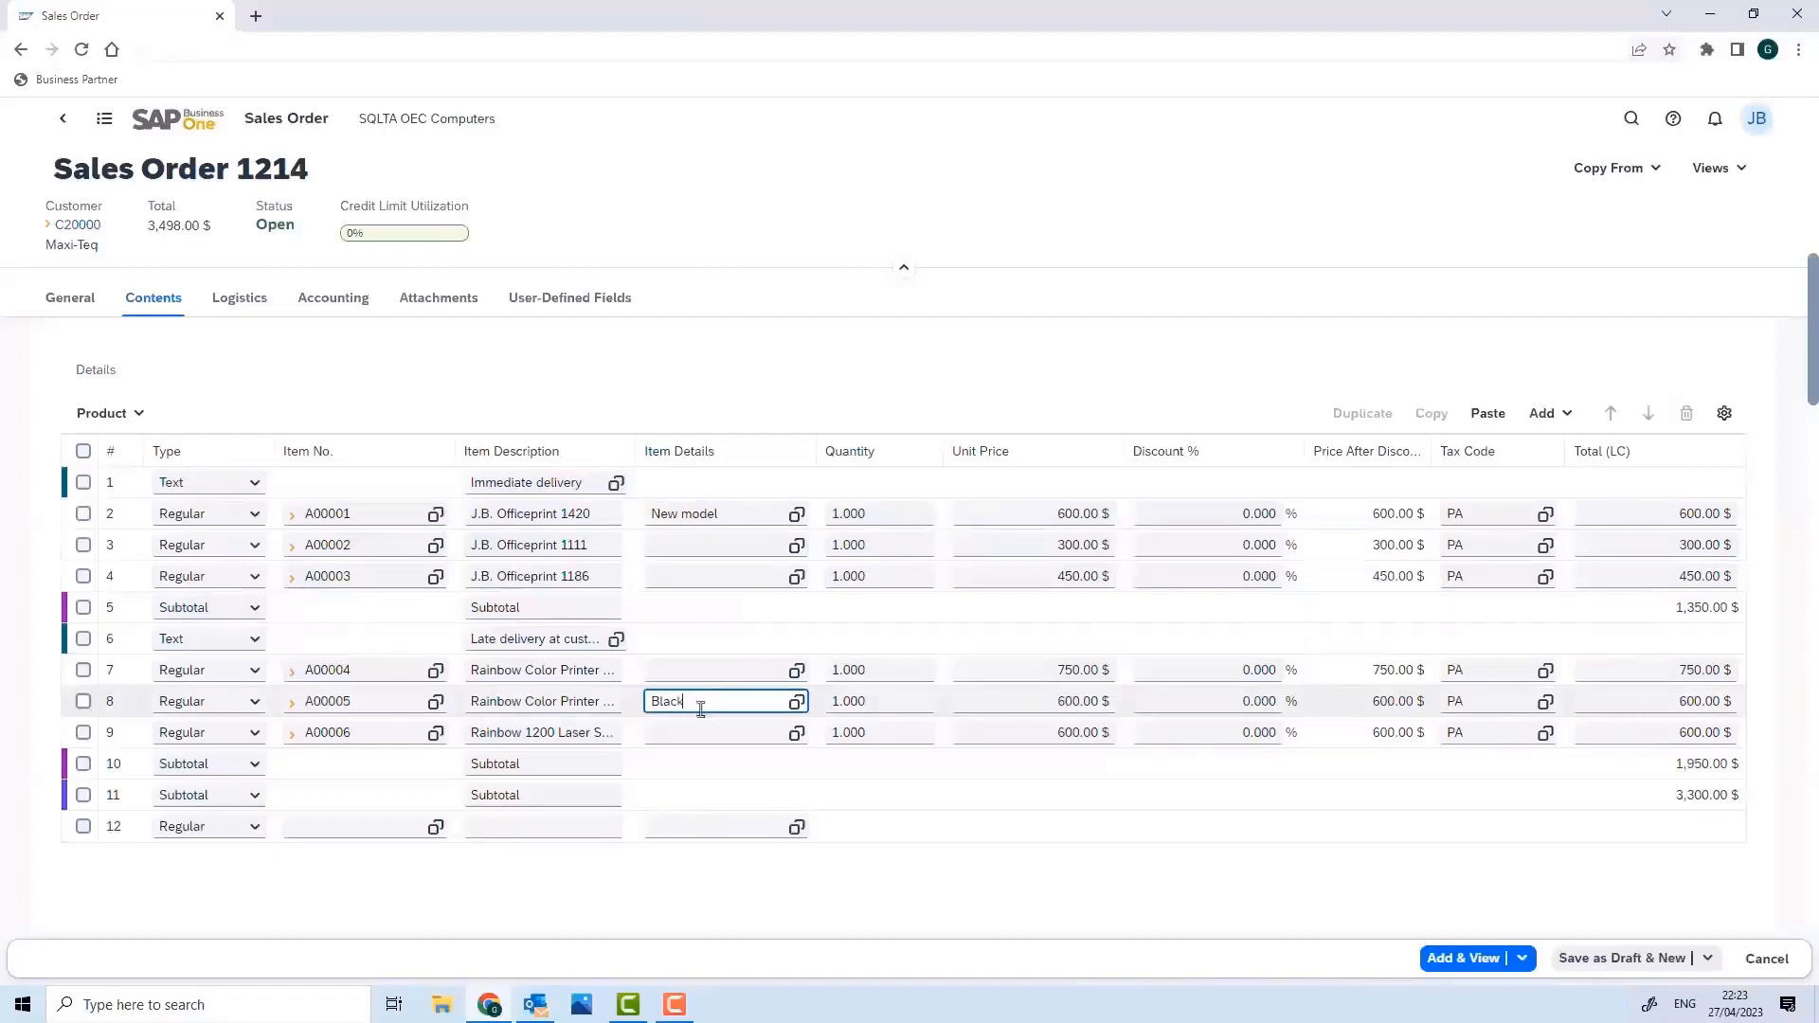
key(Tab)
Enter the opening remark "Coordinate delivery by phone", and add the sales order so that it opens for viewing.
scroll(349, 812, down, 5)
scroll(220, 717, down, 5)
click(96, 564)
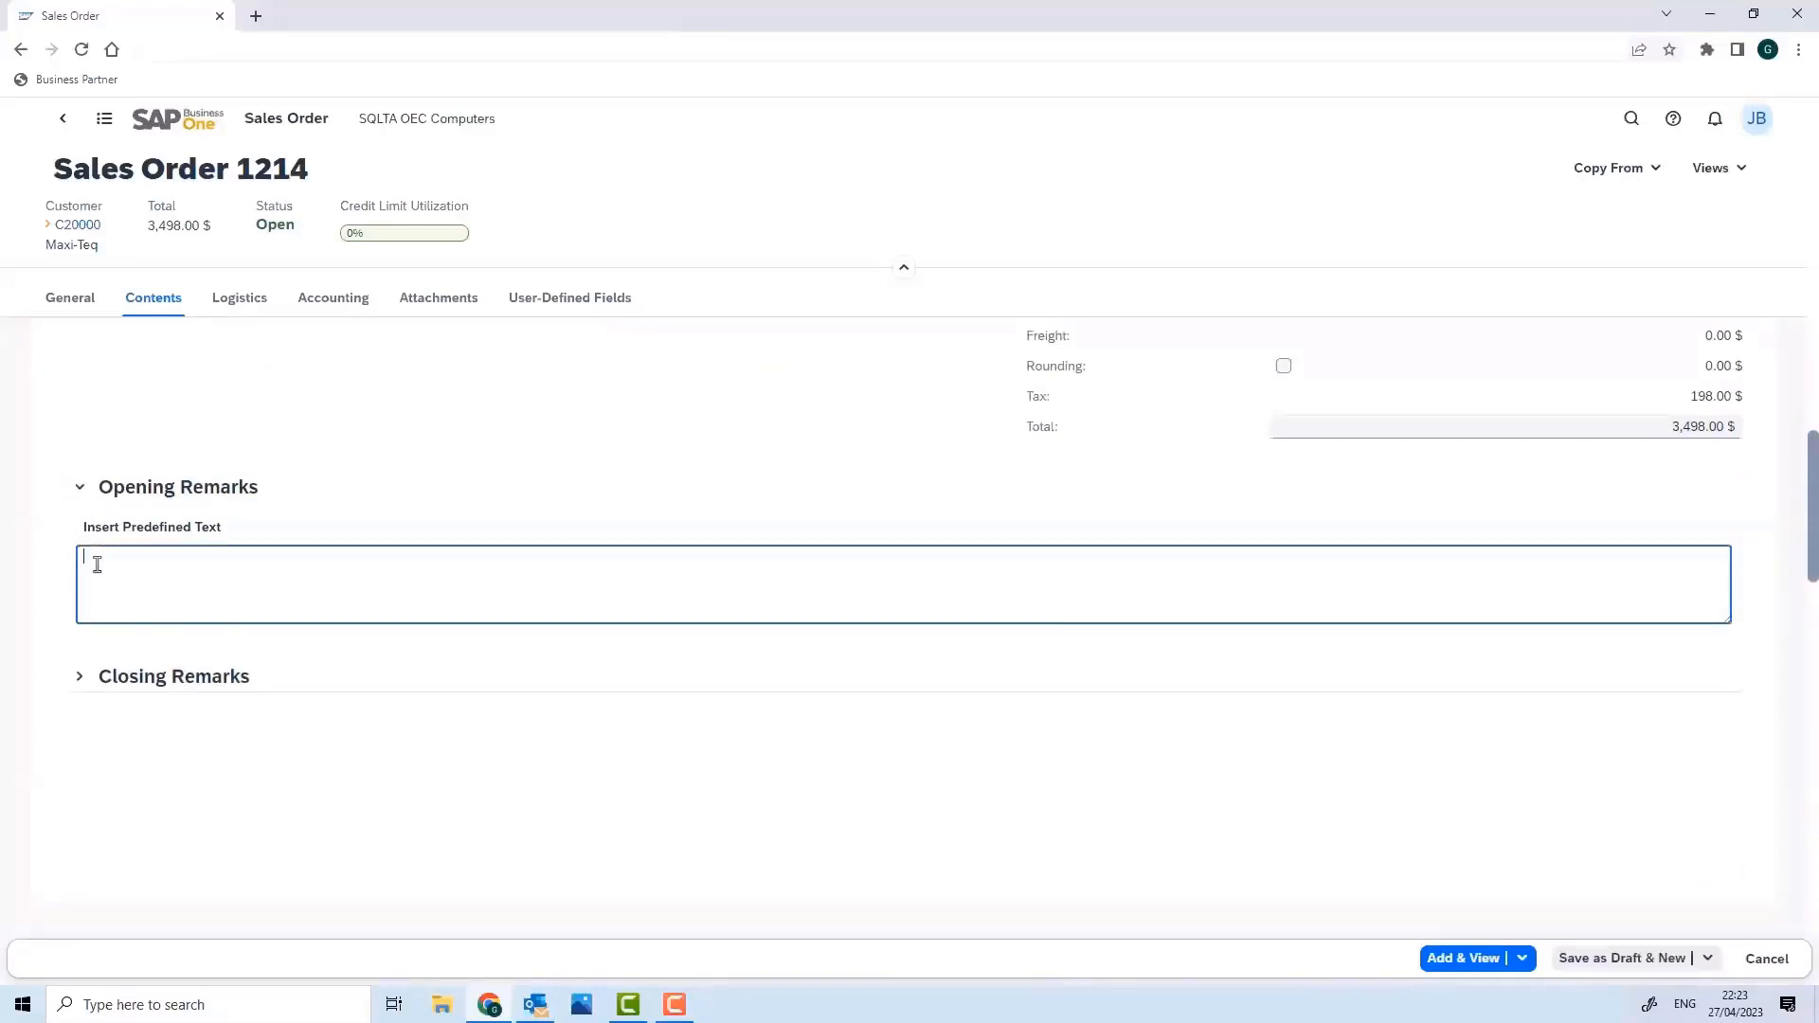
text(Ceordinate delivery by phon)
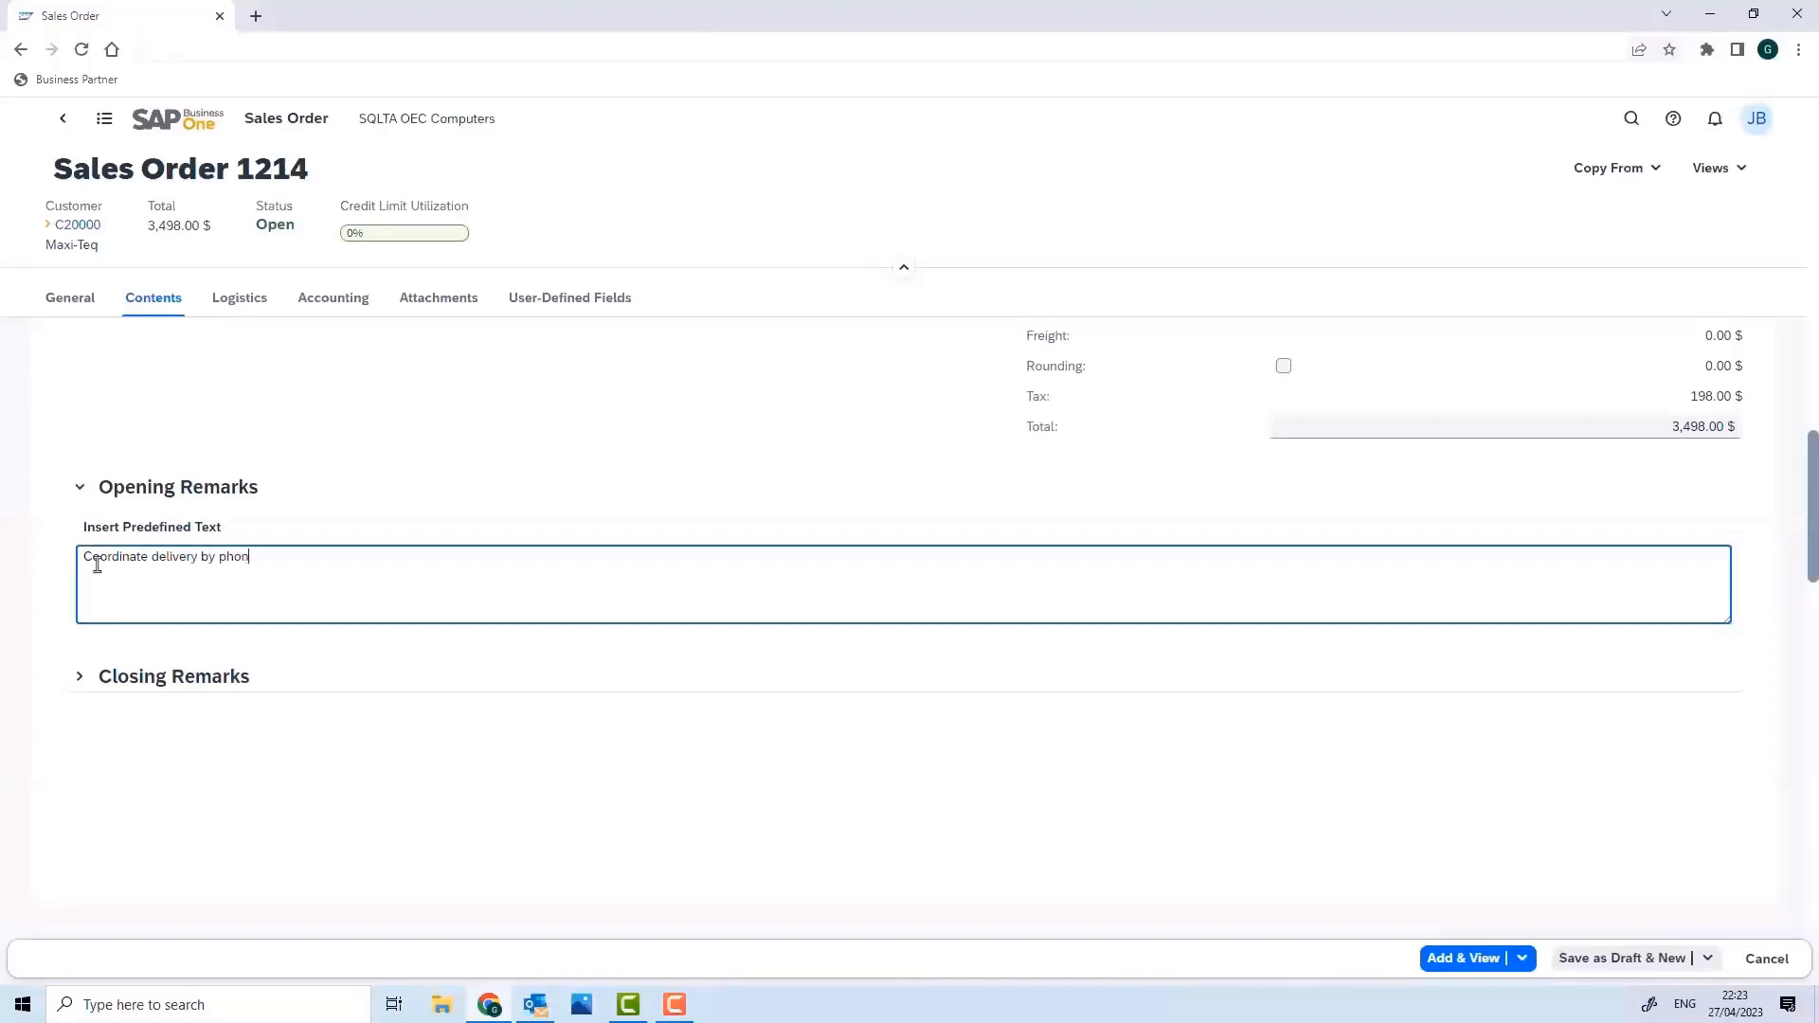
text(e)
click(1469, 959)
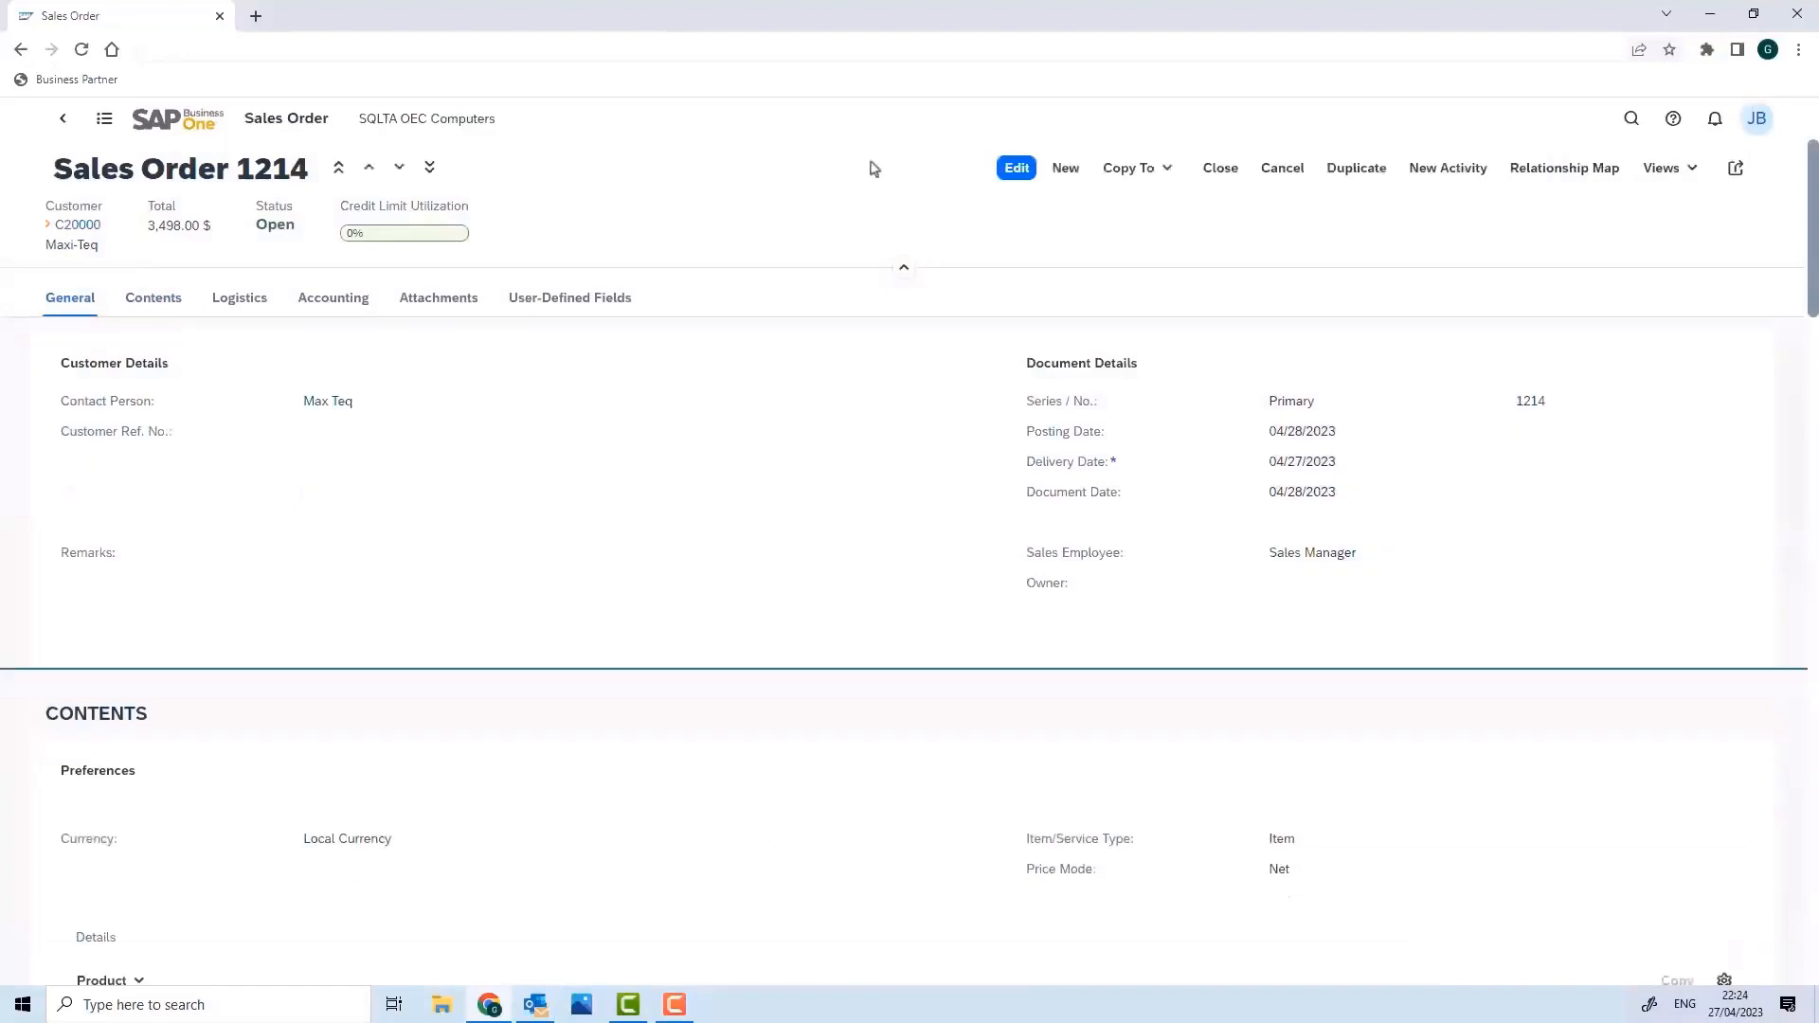
Edit the saved sales order to include the closing remark "Order closed", and update it.
scroll(874, 416, down, 6)
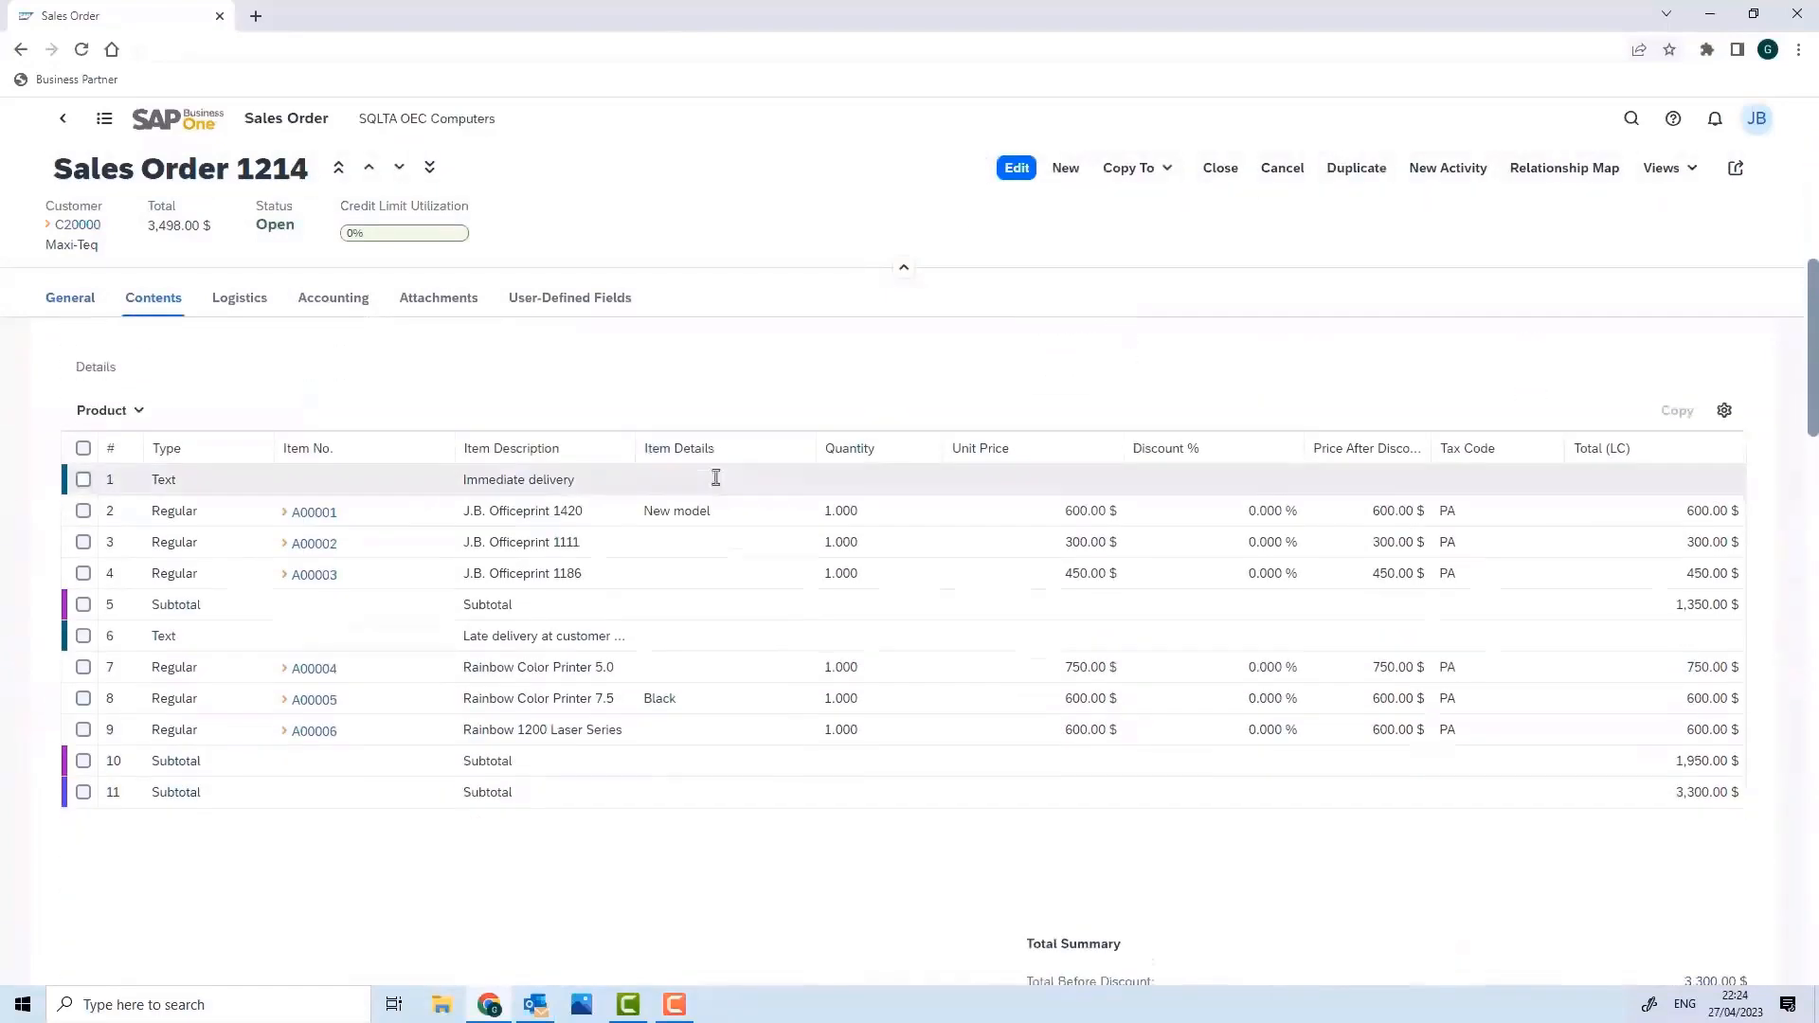
scroll(716, 478, down, 1)
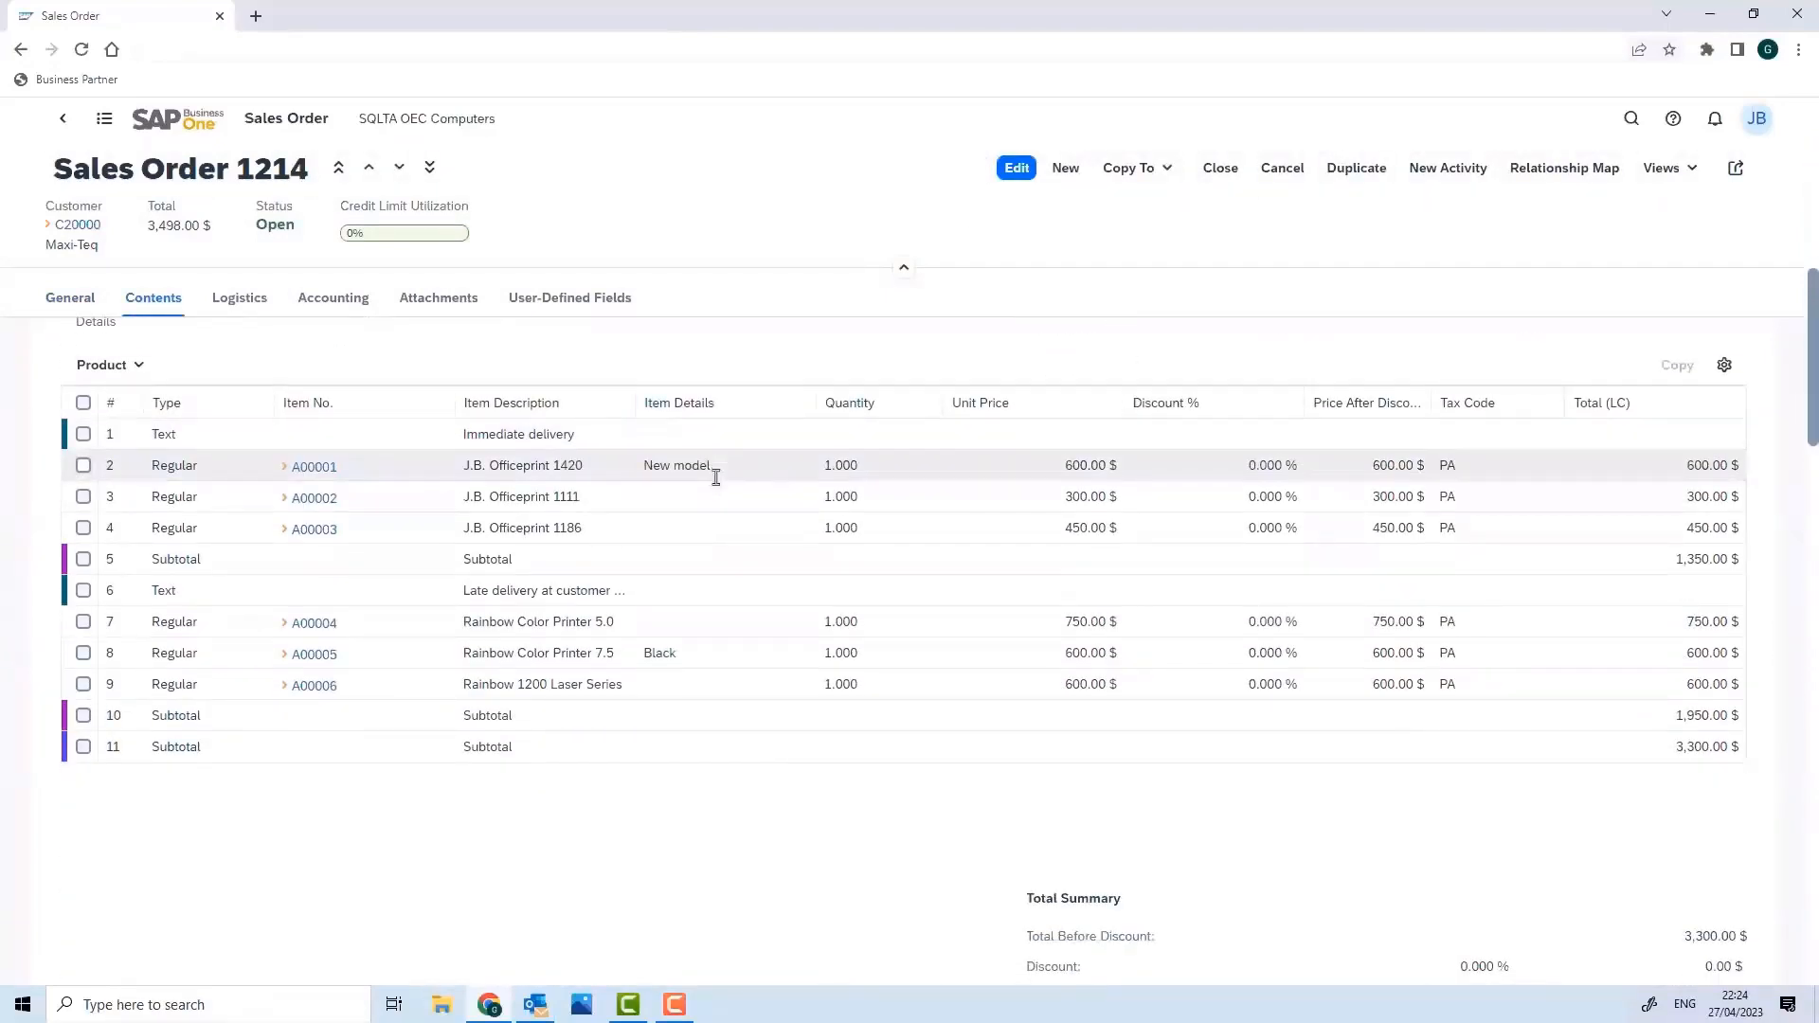
scroll(716, 477, down, 6)
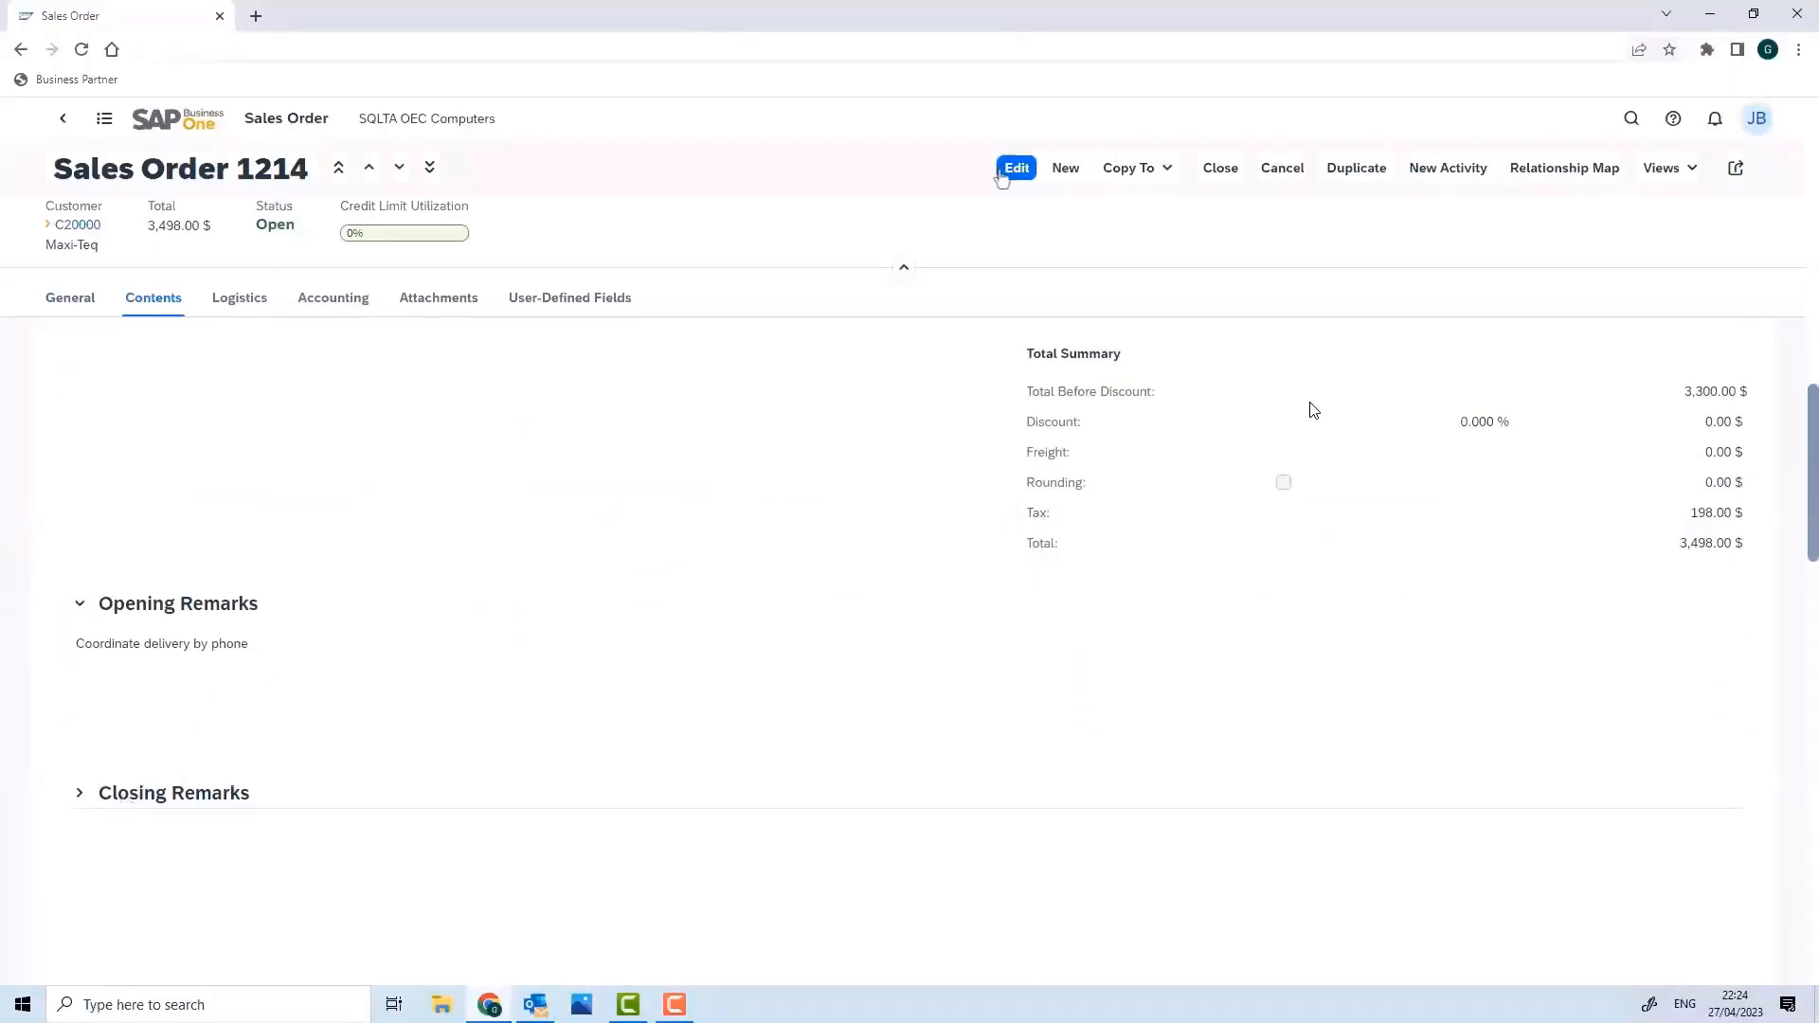
click(1006, 172)
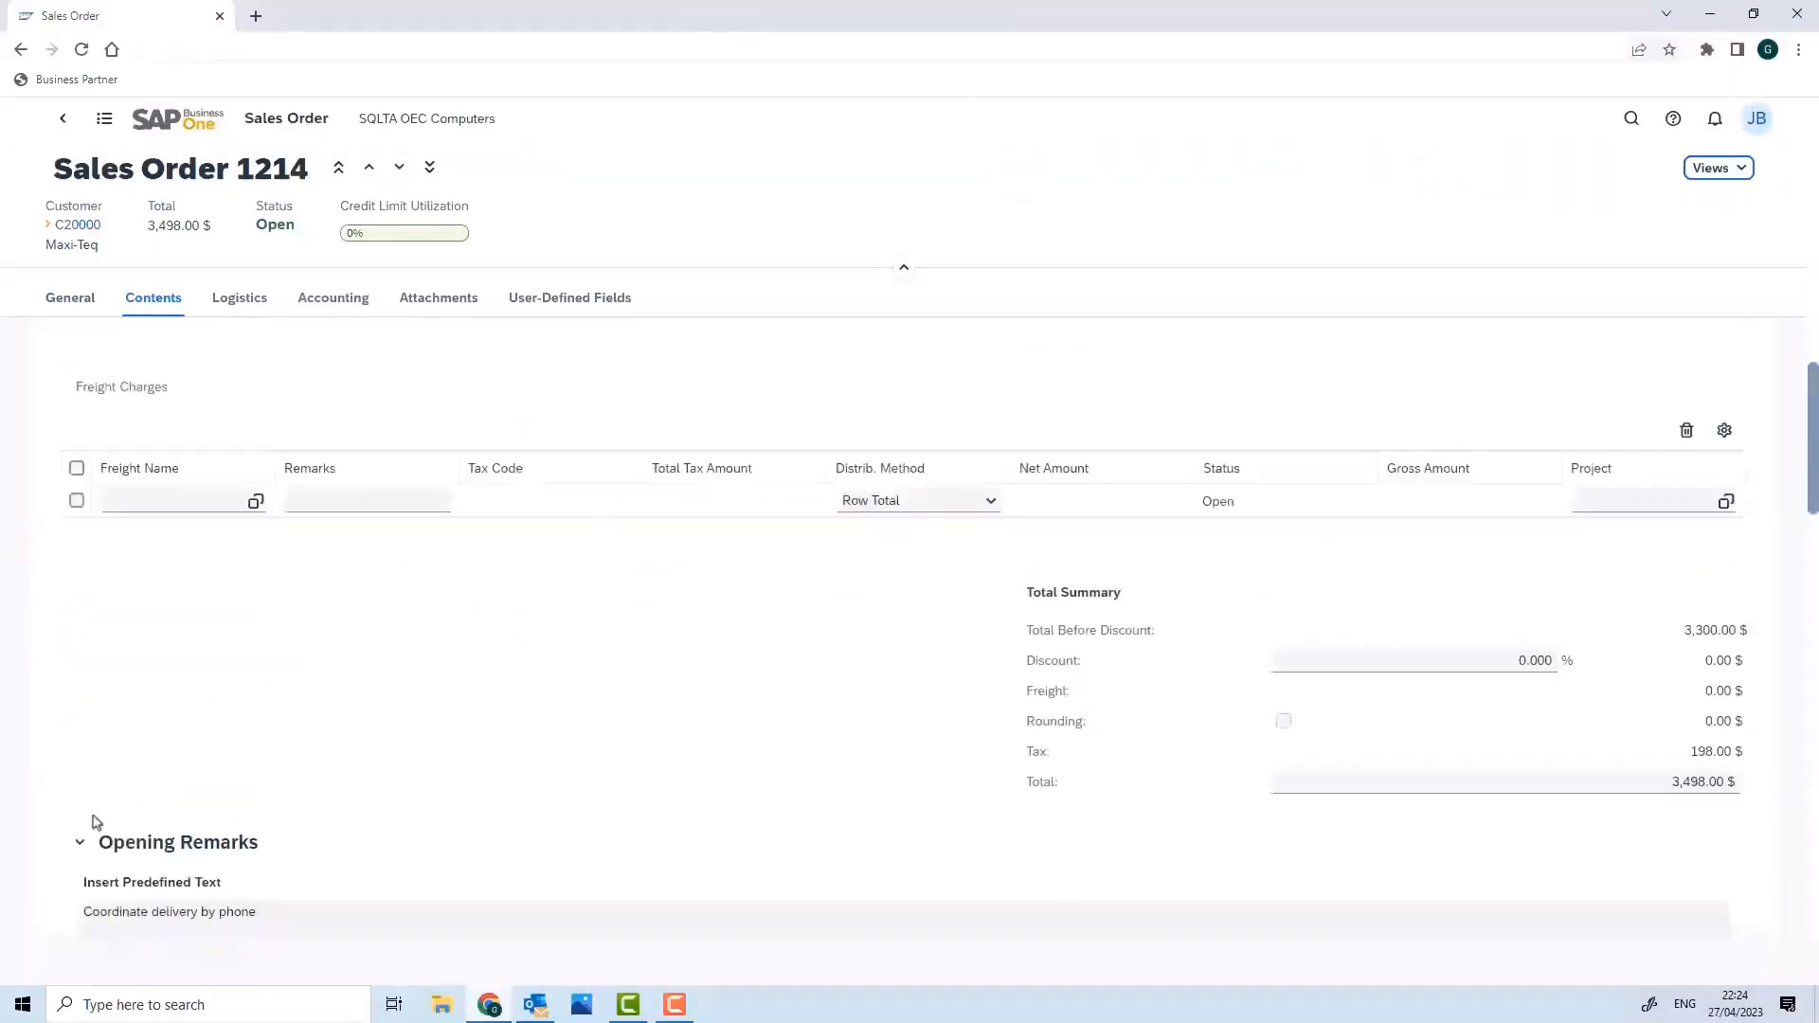
scroll(122, 825, down, 5)
click(78, 538)
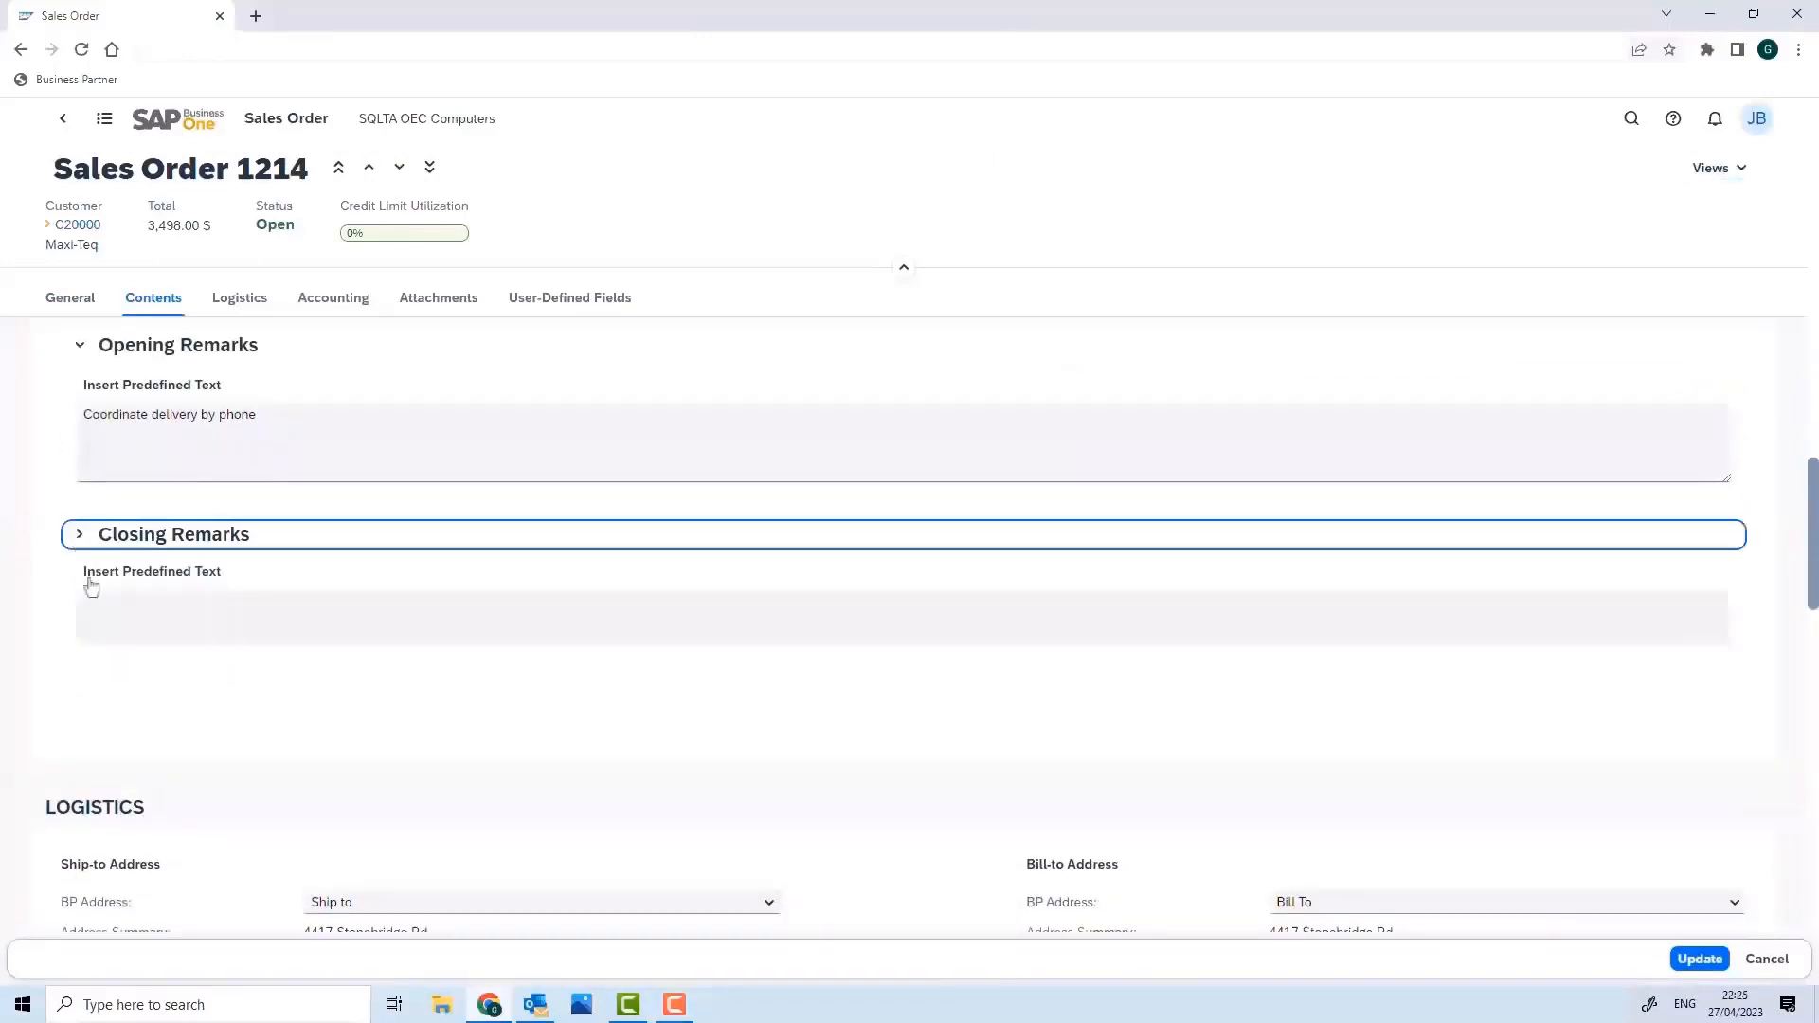
click(103, 611)
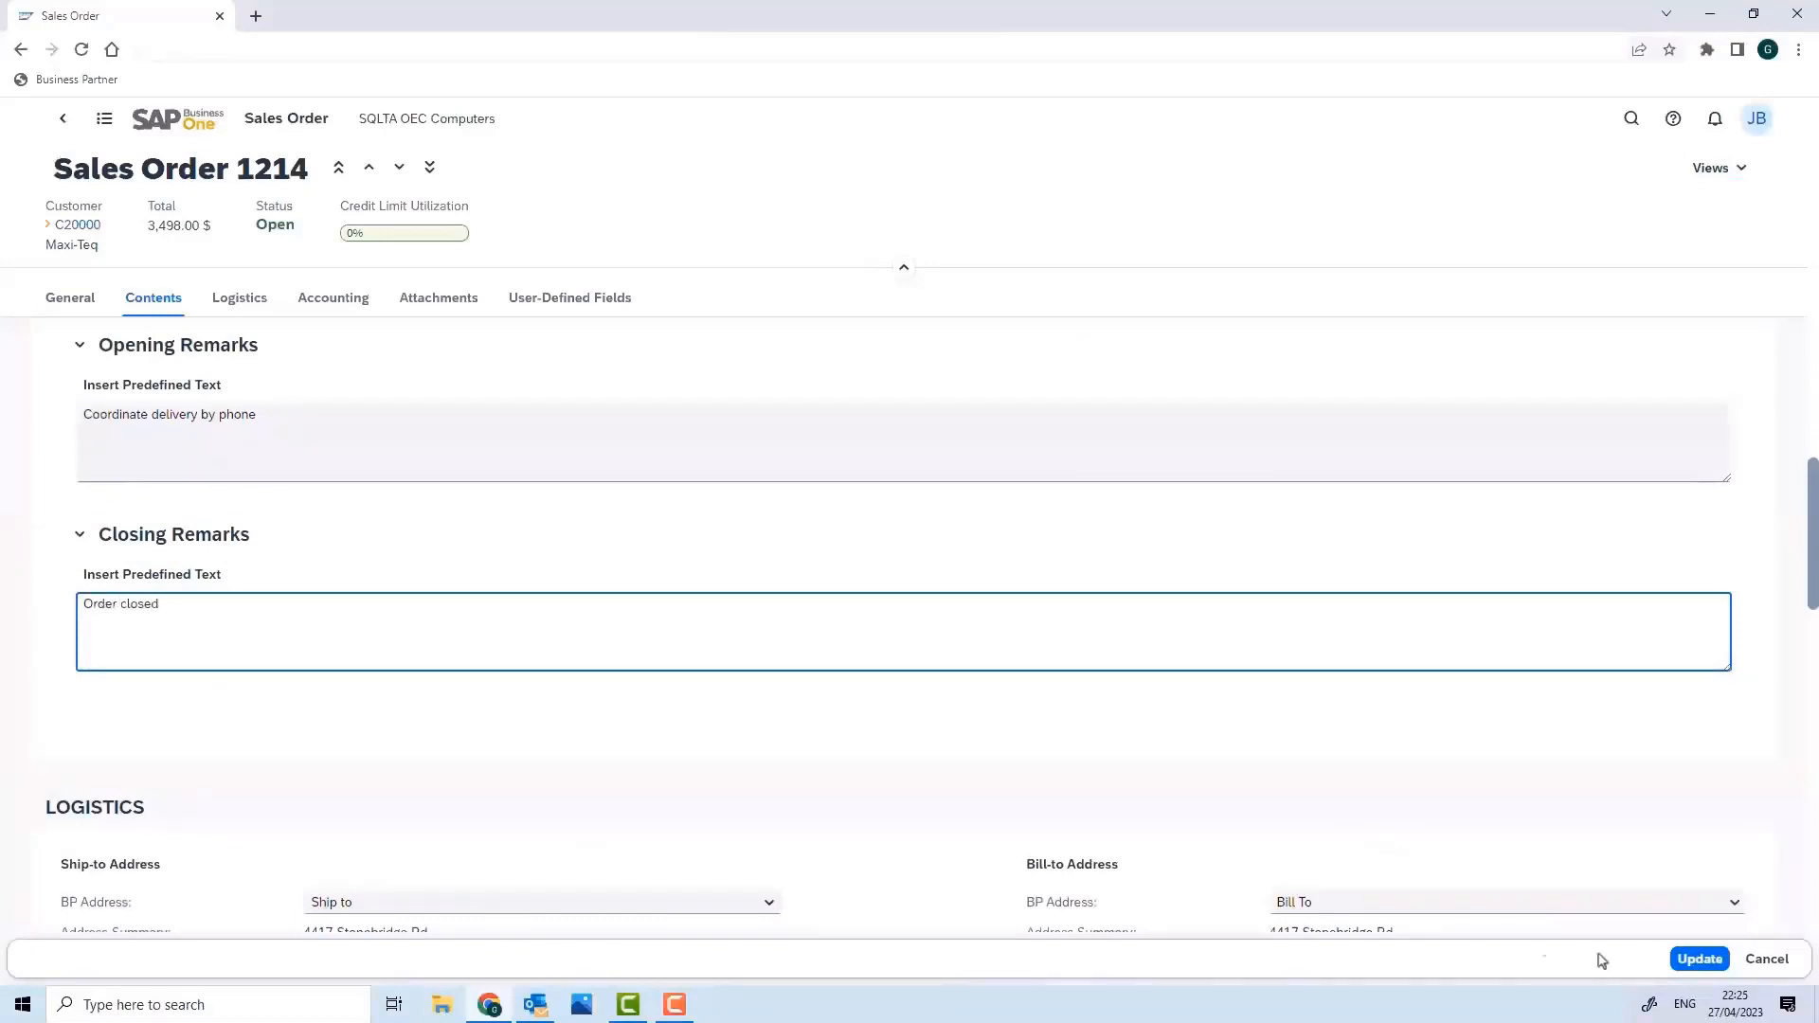
click(1696, 962)
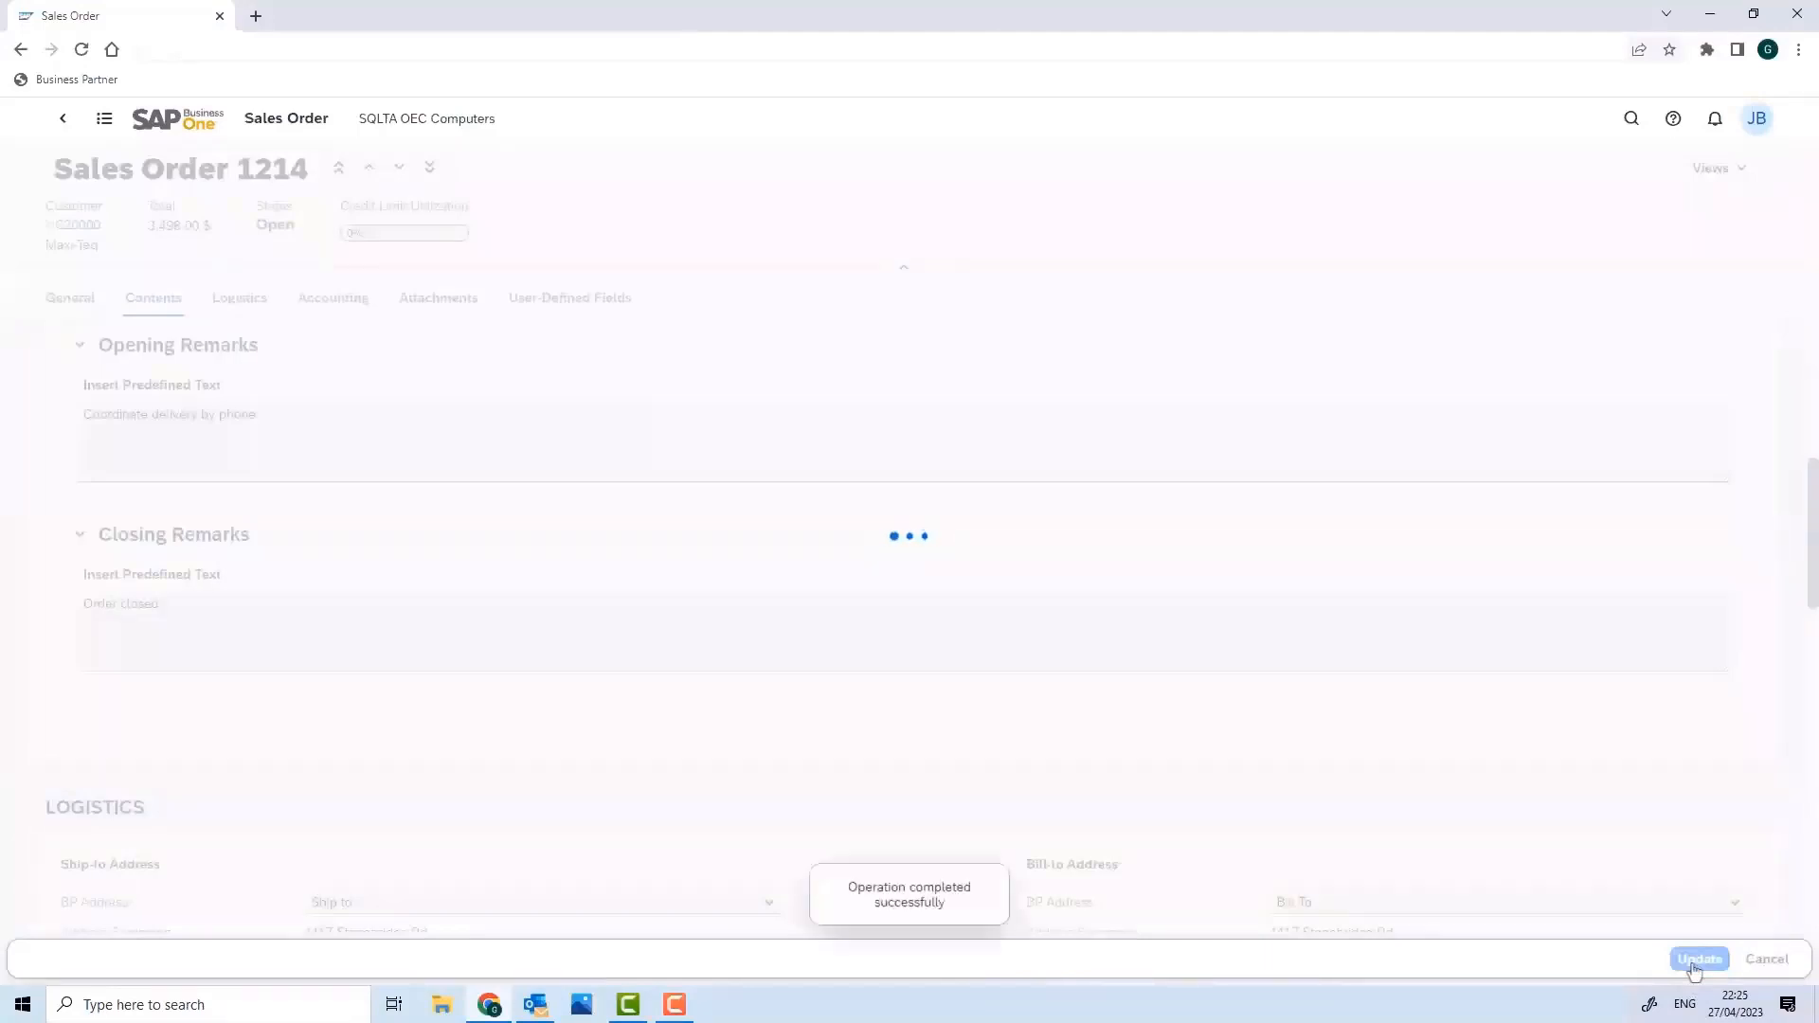
click(81, 305)
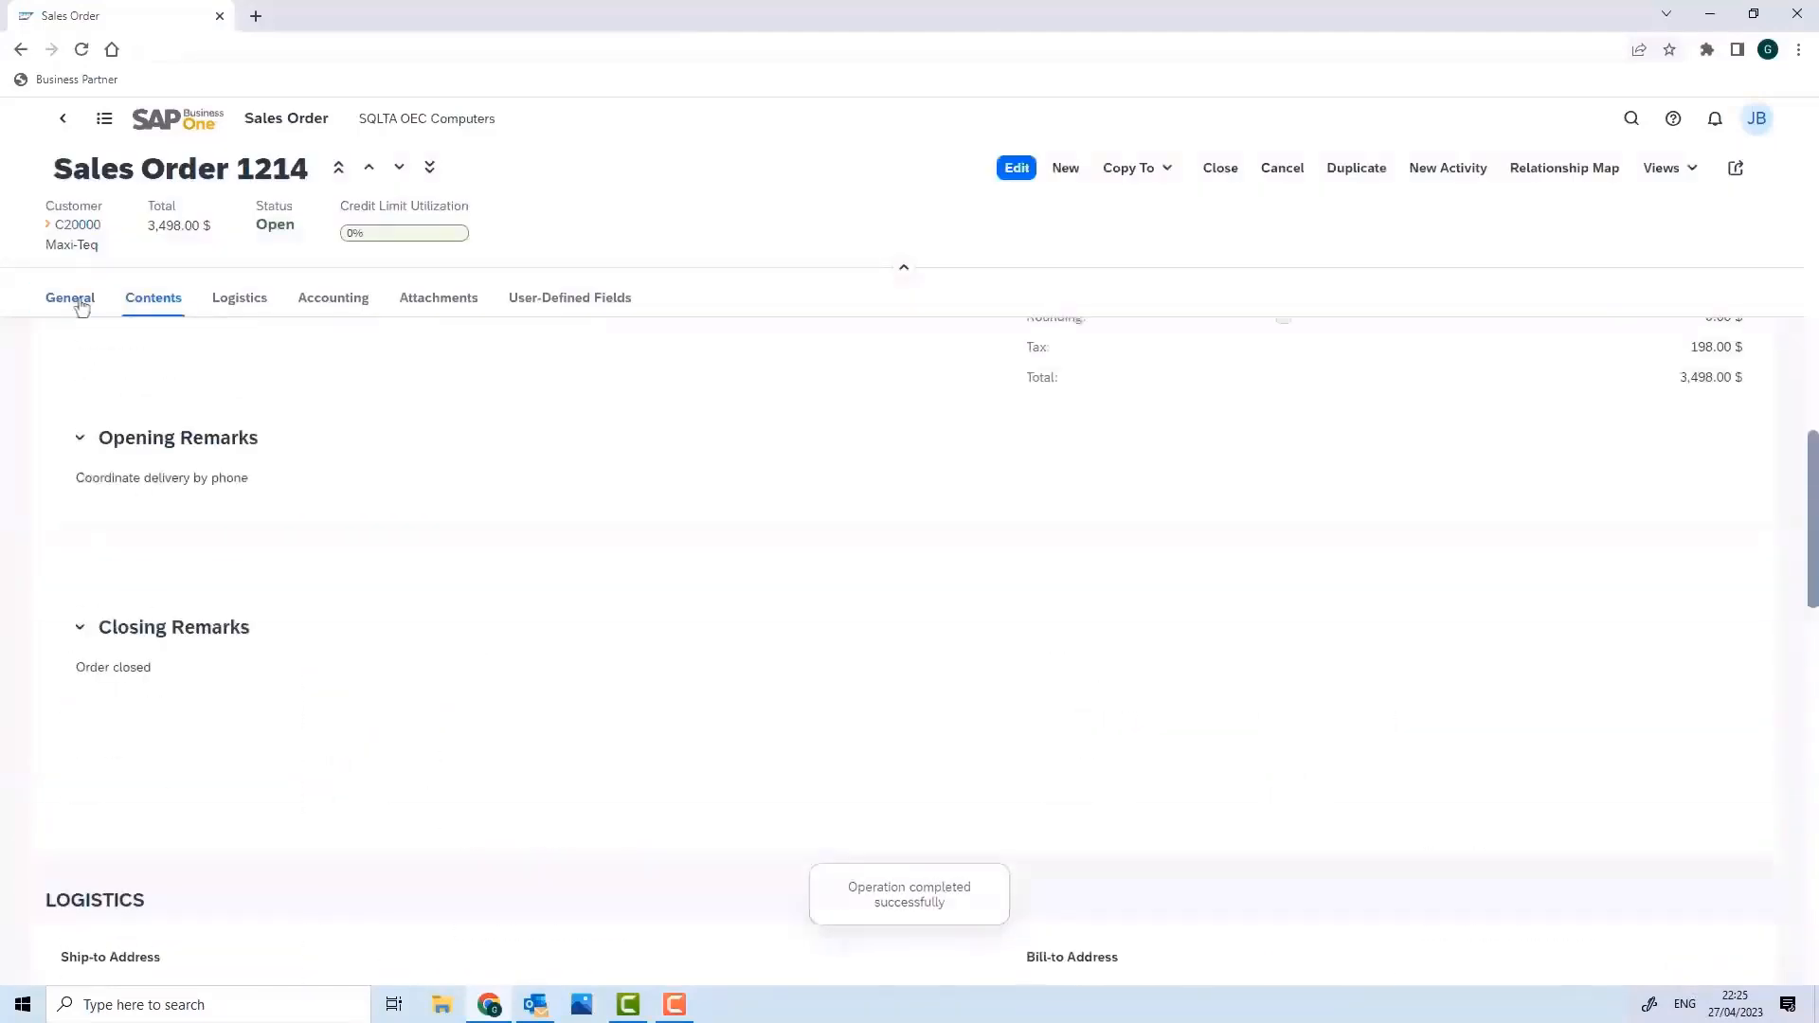
click(175, 133)
click(76, 174)
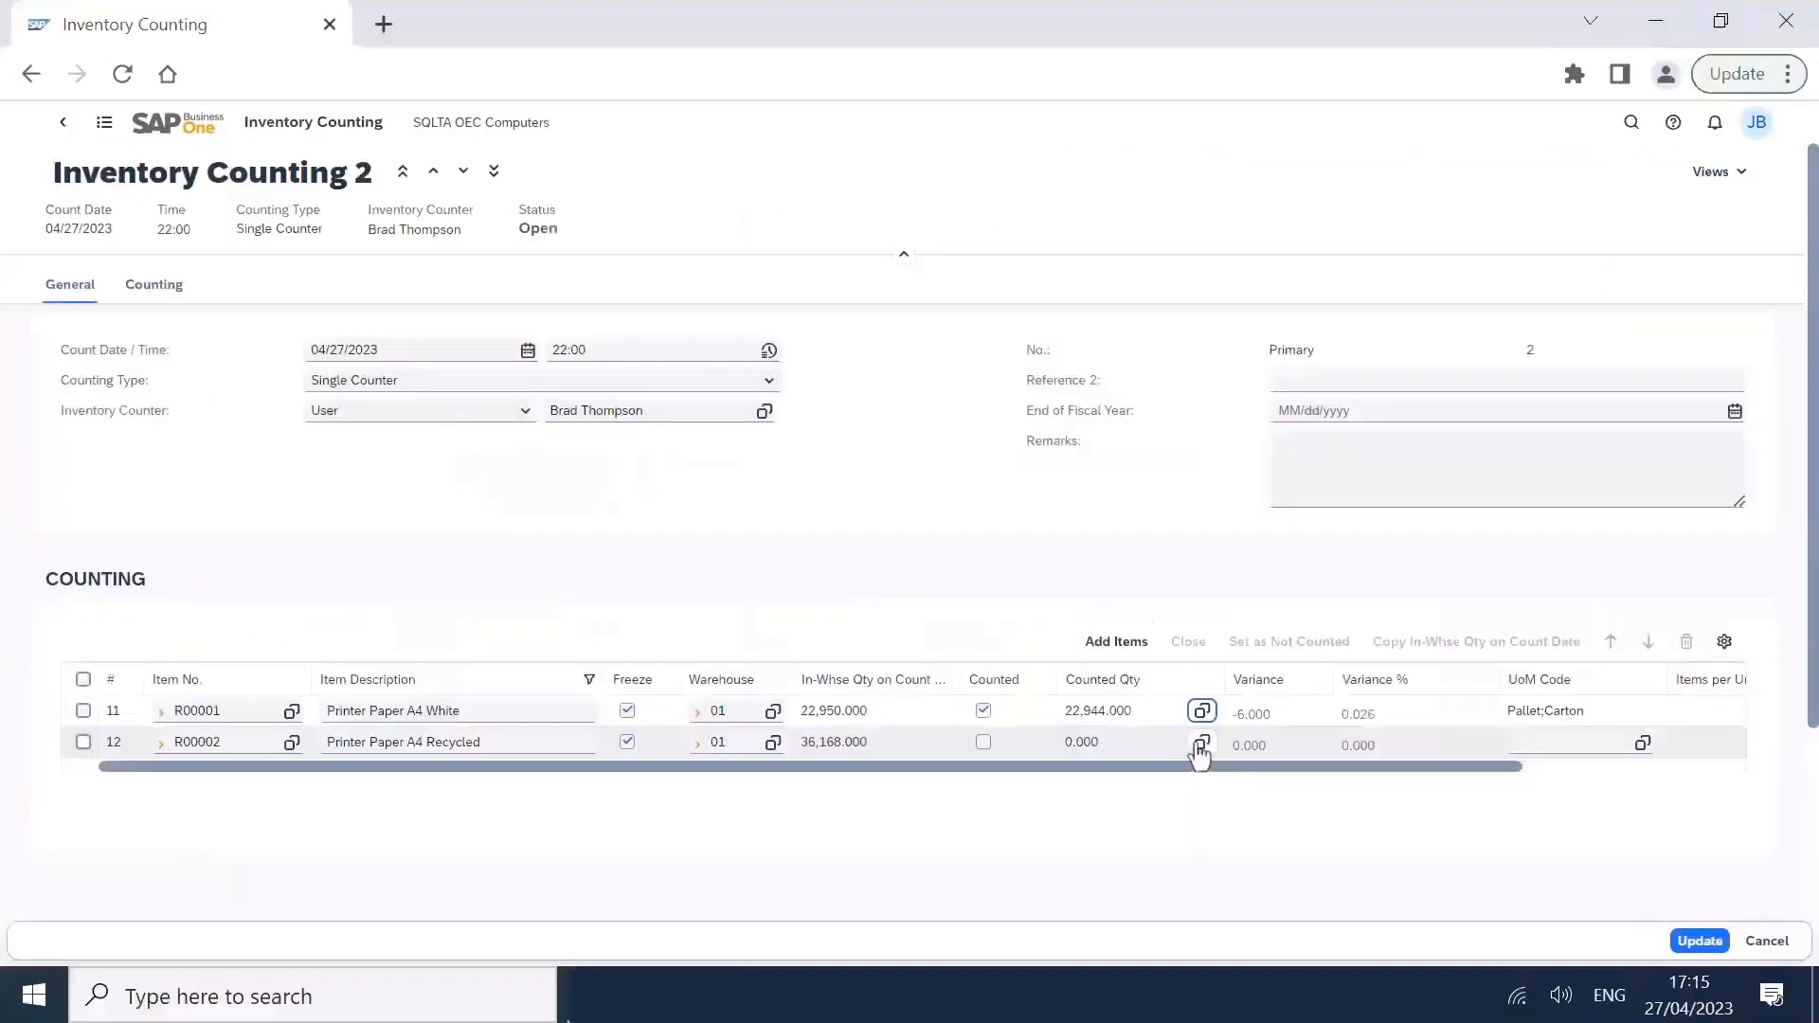
Open the count by unit of measure for item R00002 and enter a counted quantity of 544 in the Pallet unit.
click(1200, 745)
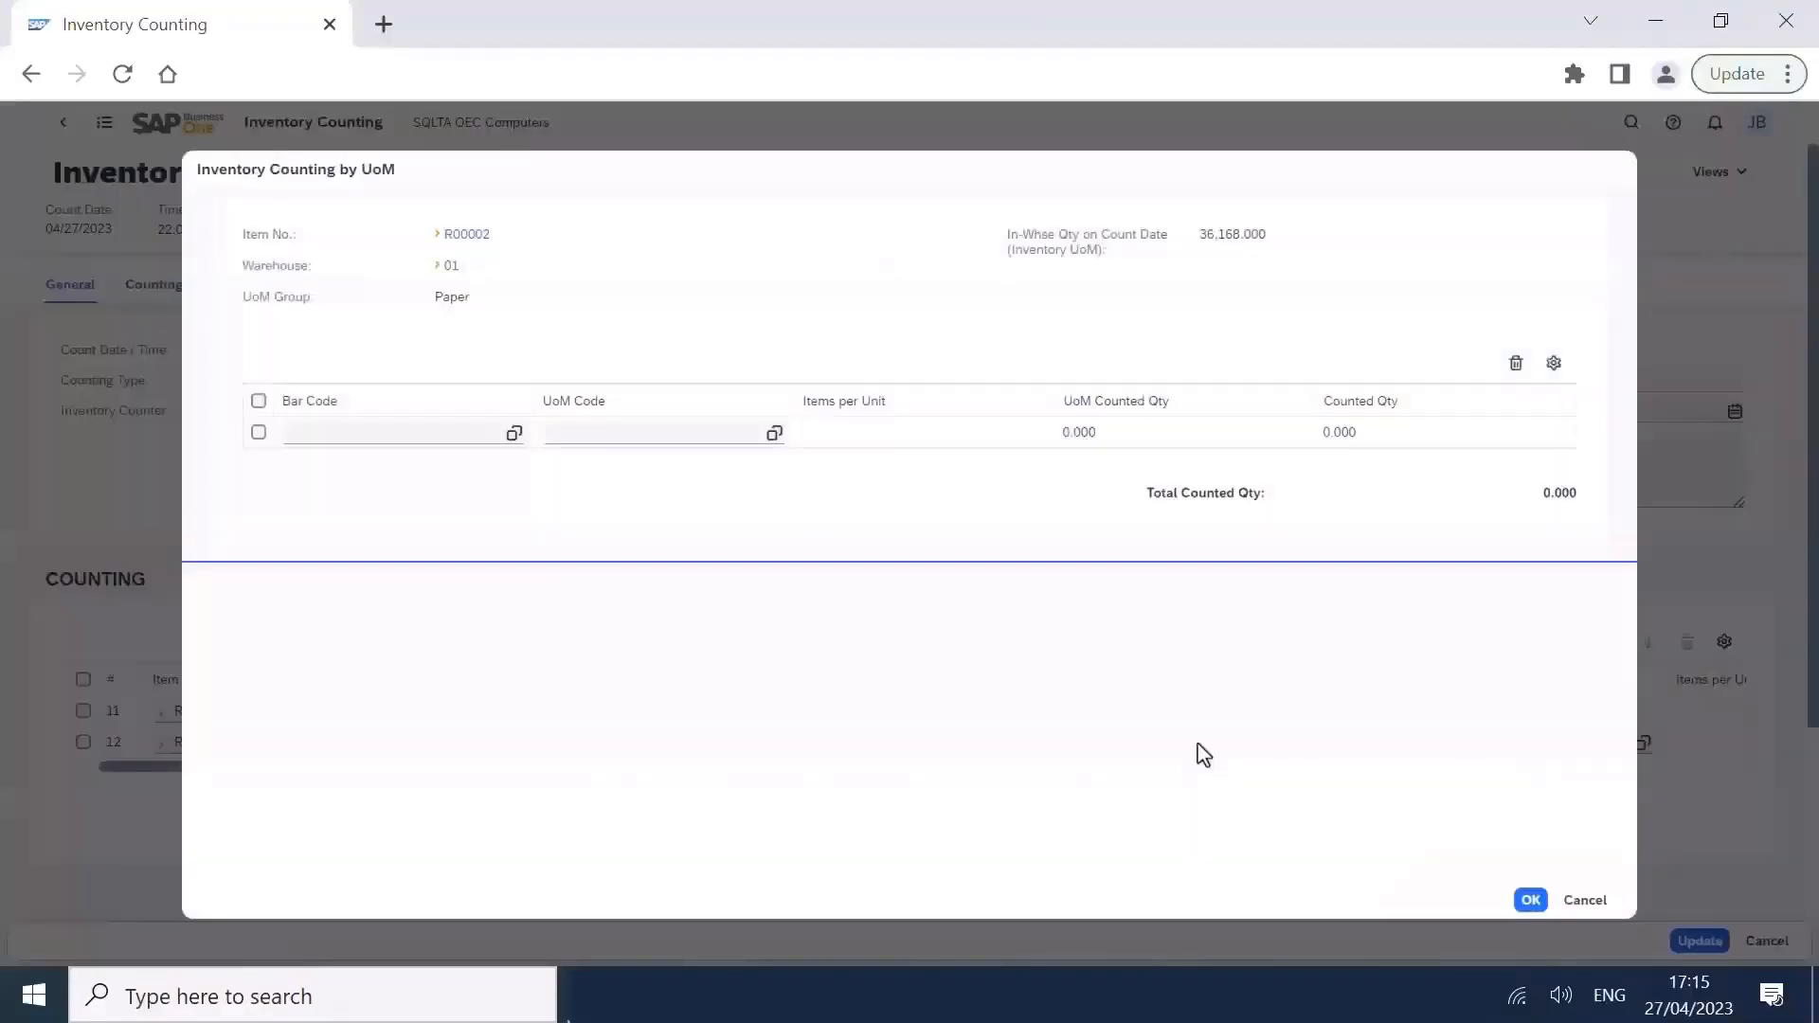
click(566, 432)
text(pape)
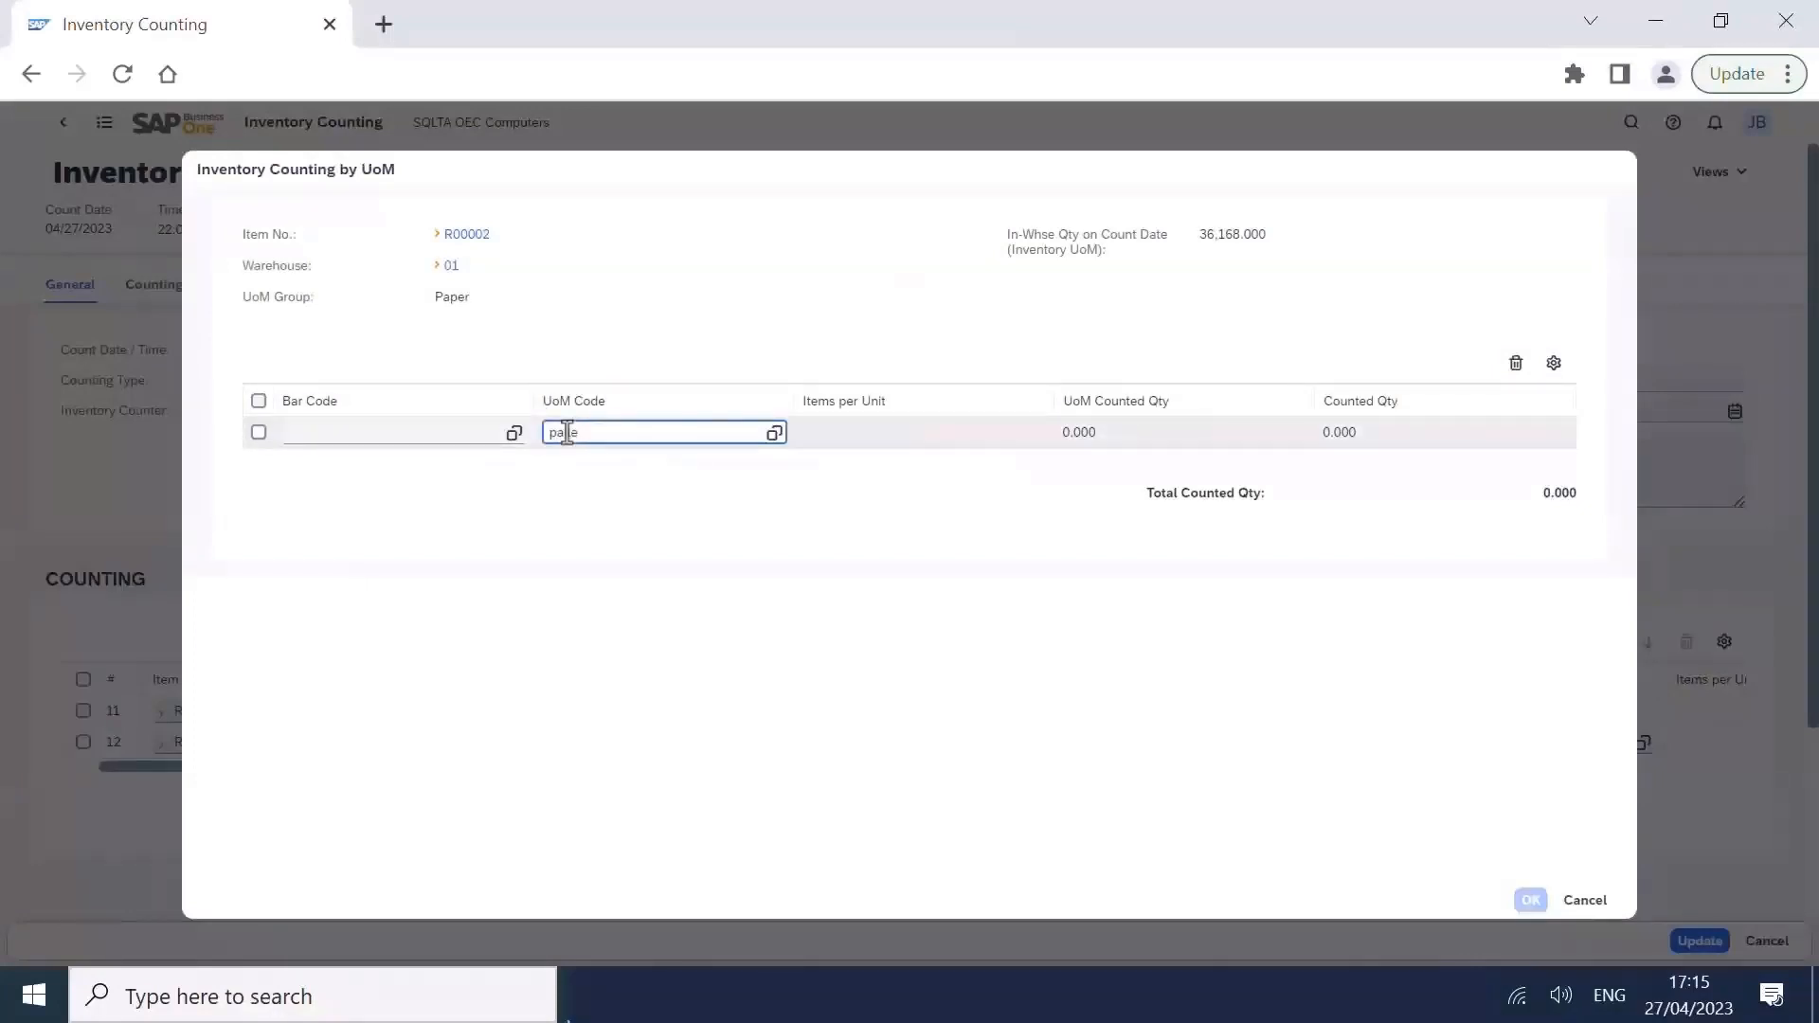
key(Tab)
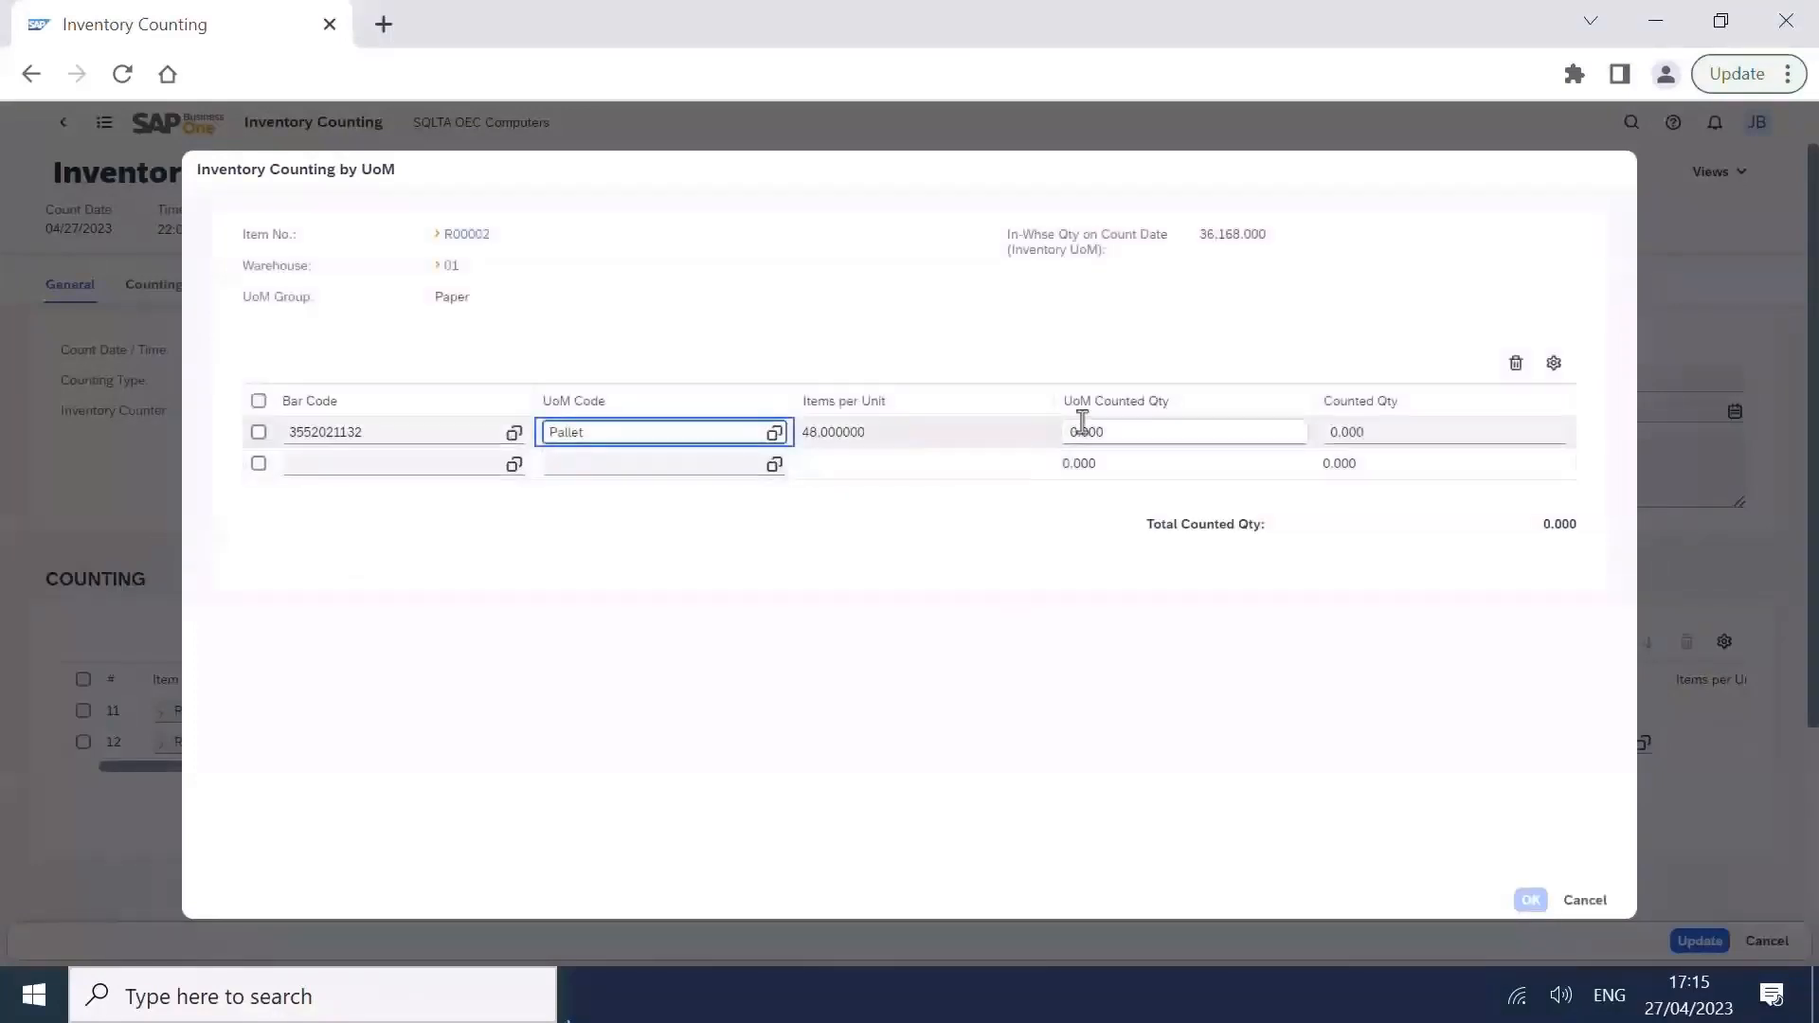
click(1116, 424)
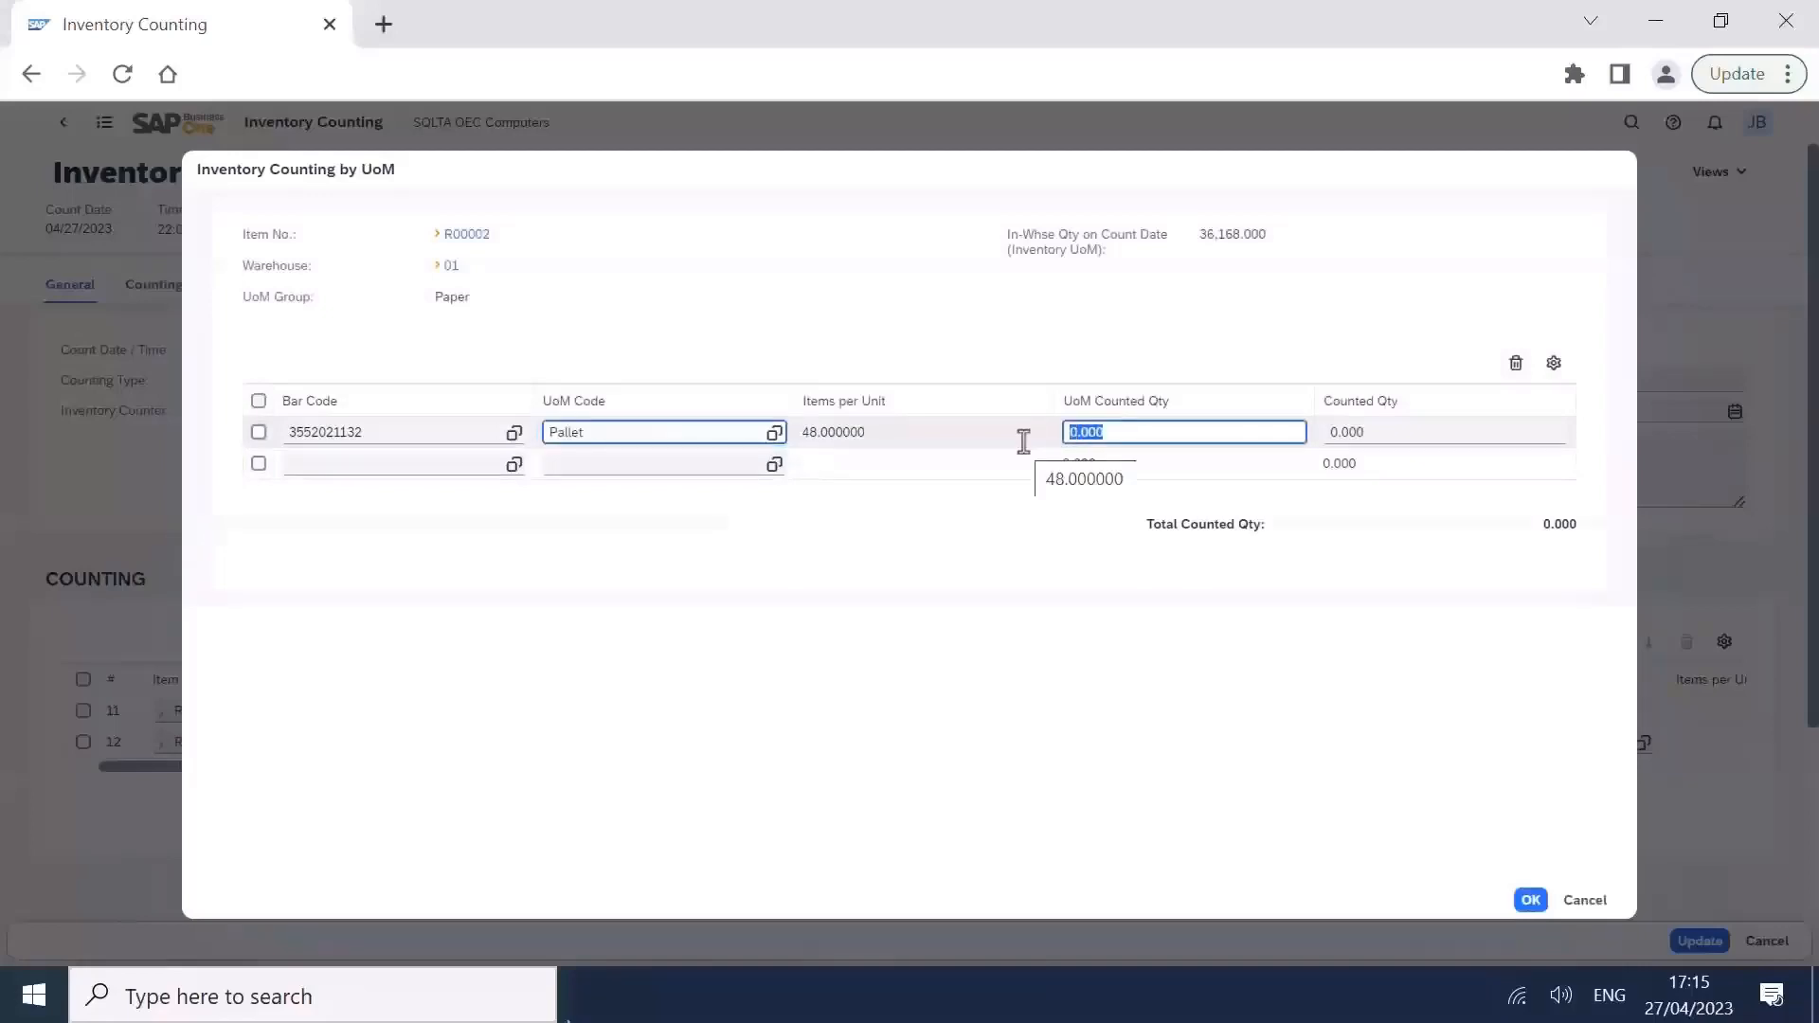
text(544)
Add a second count line with the Carton unit of measure and a counted quantity of 268.
click(776, 466)
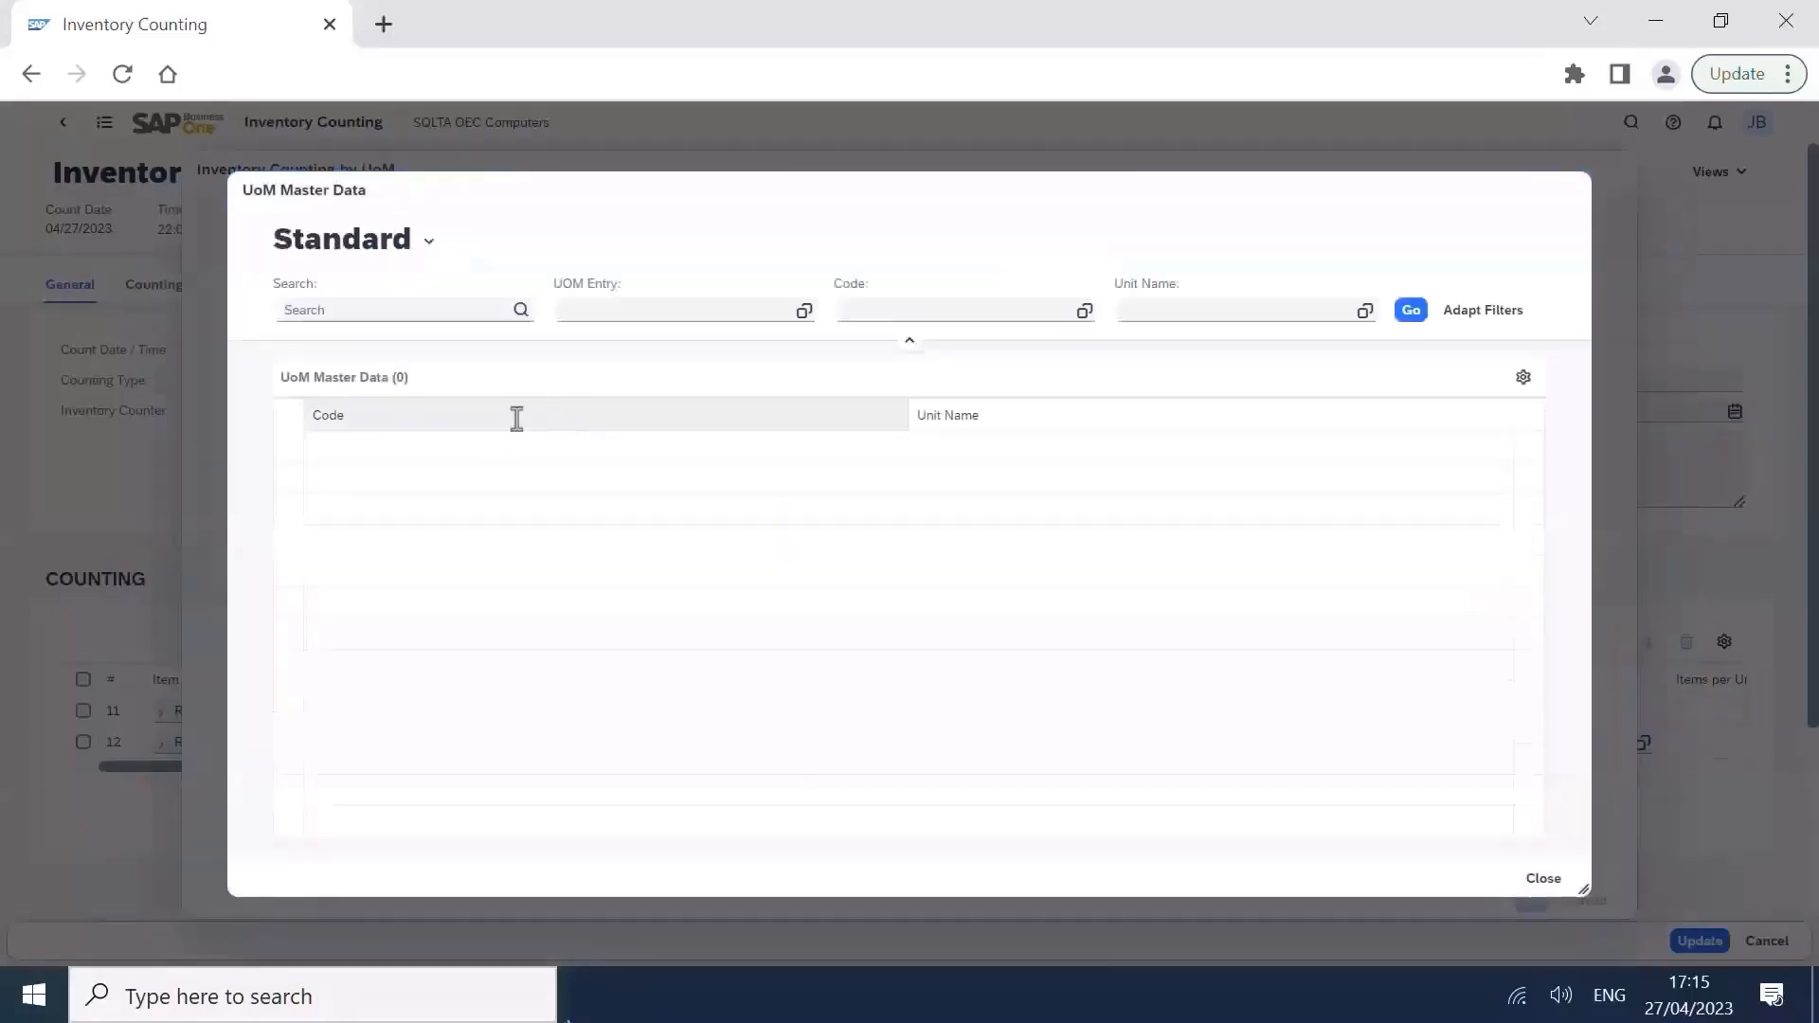
click(476, 525)
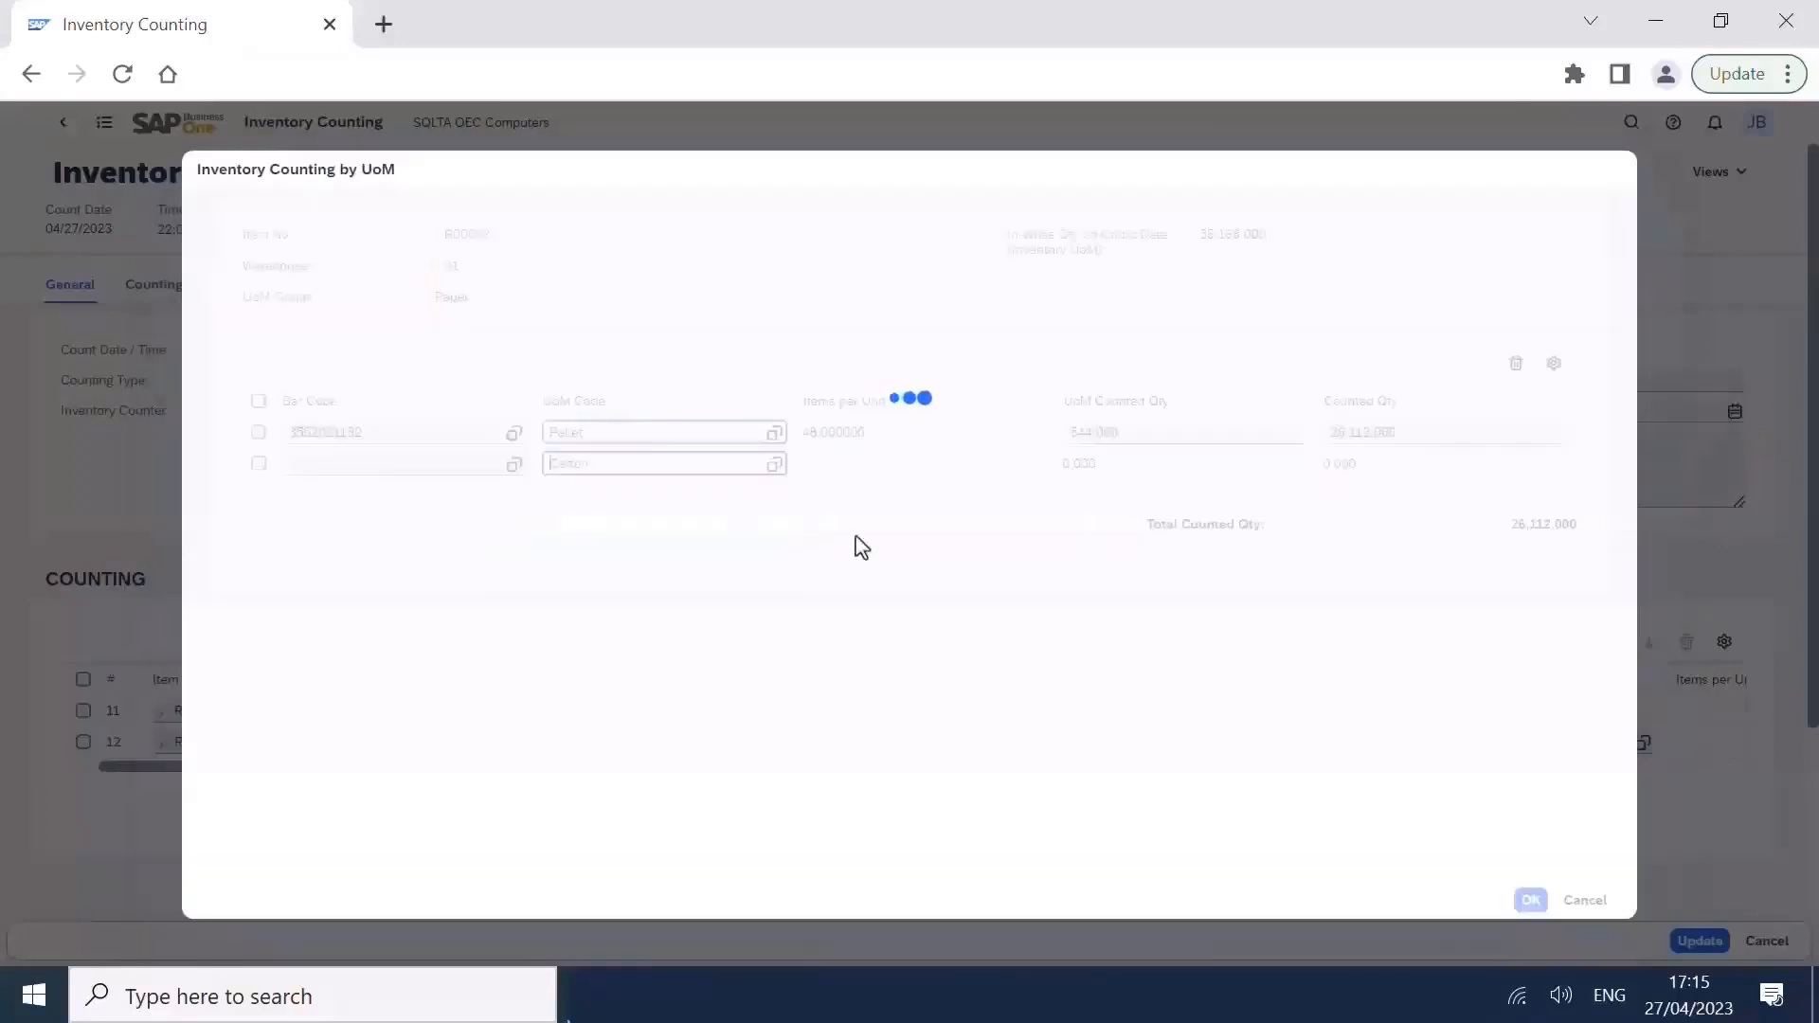
click(1118, 465)
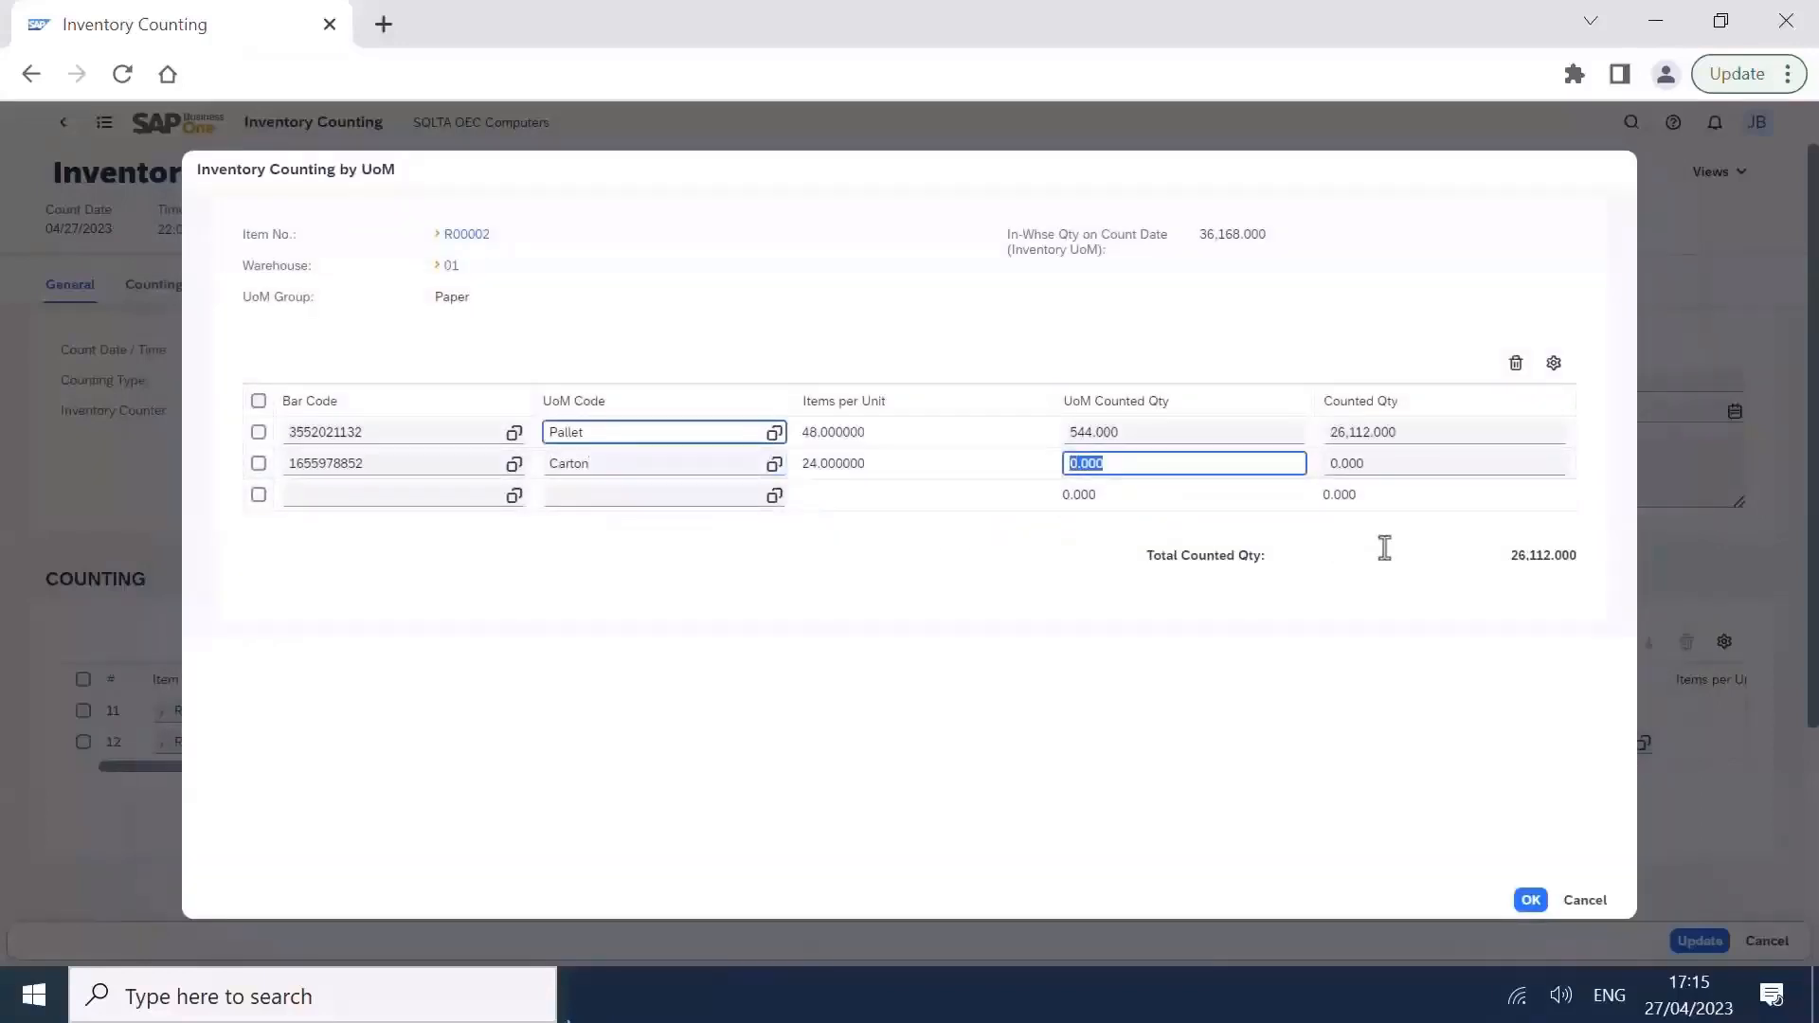
text(268)
Add a third count line with the 6Pack unit of measure and a counted quantity of 146, and confirm the count.
click(759, 495)
text(6p)
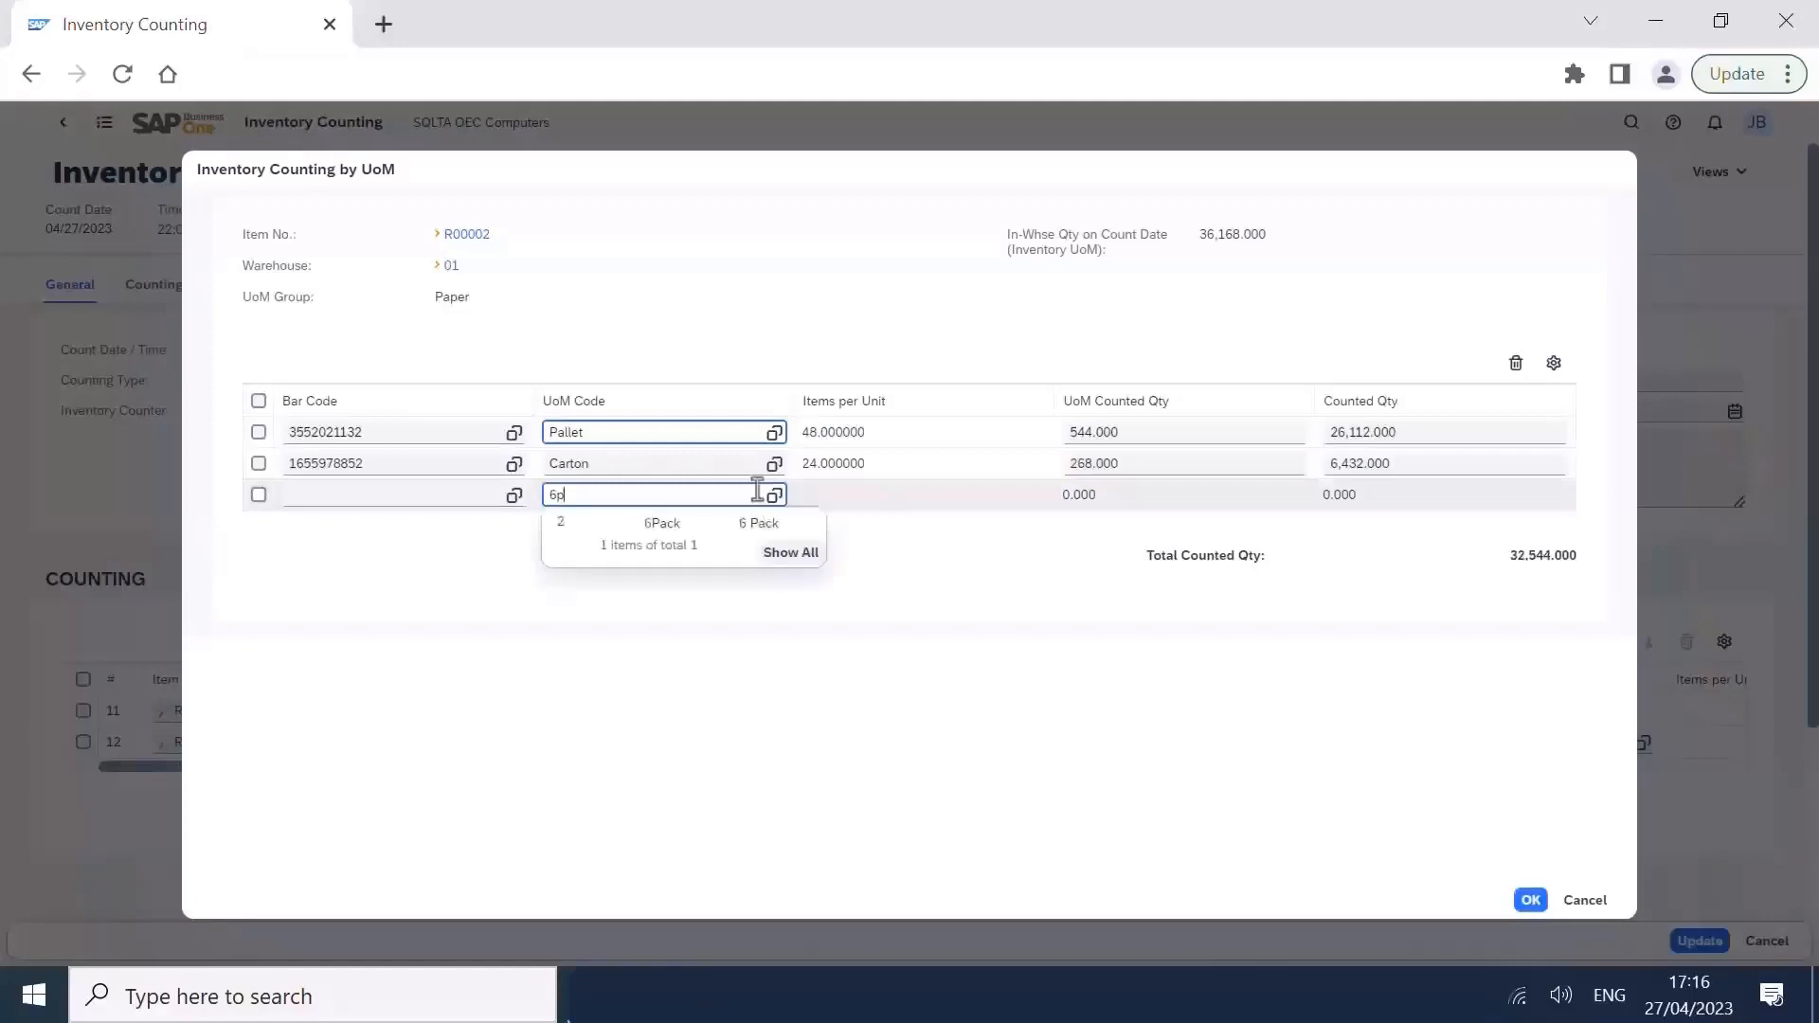
click(749, 531)
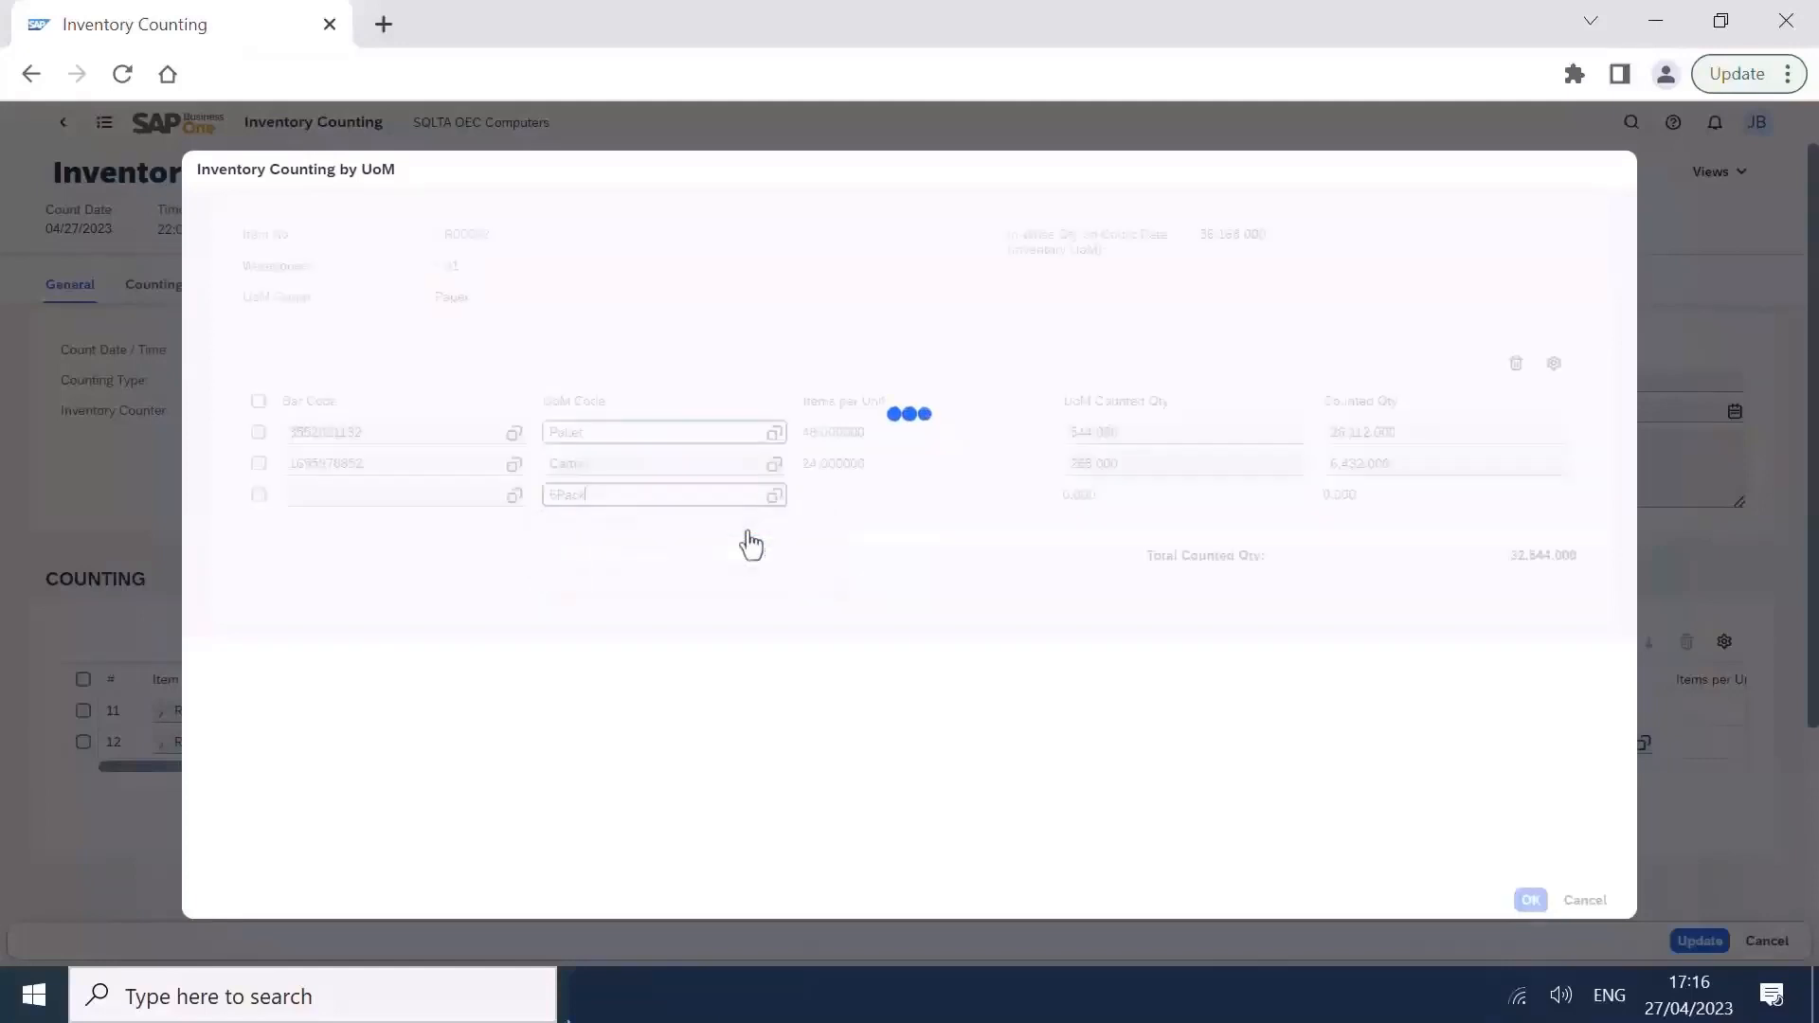
click(1118, 494)
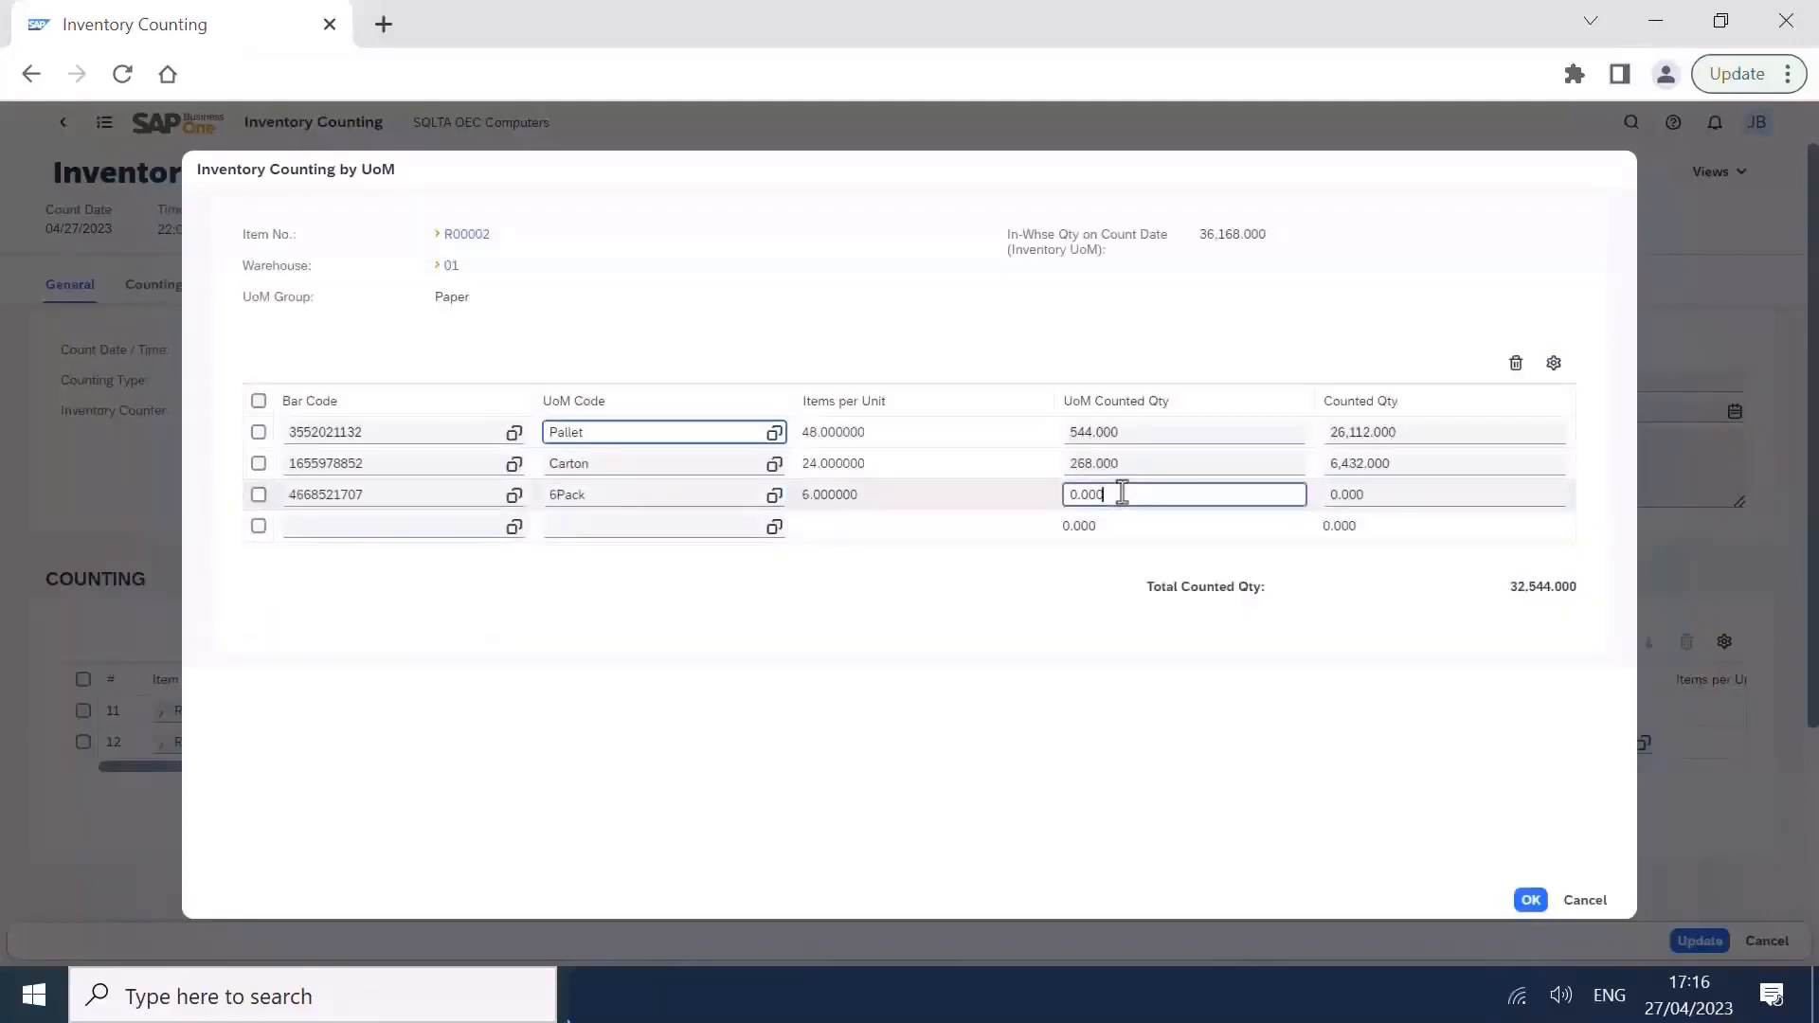
text(1)
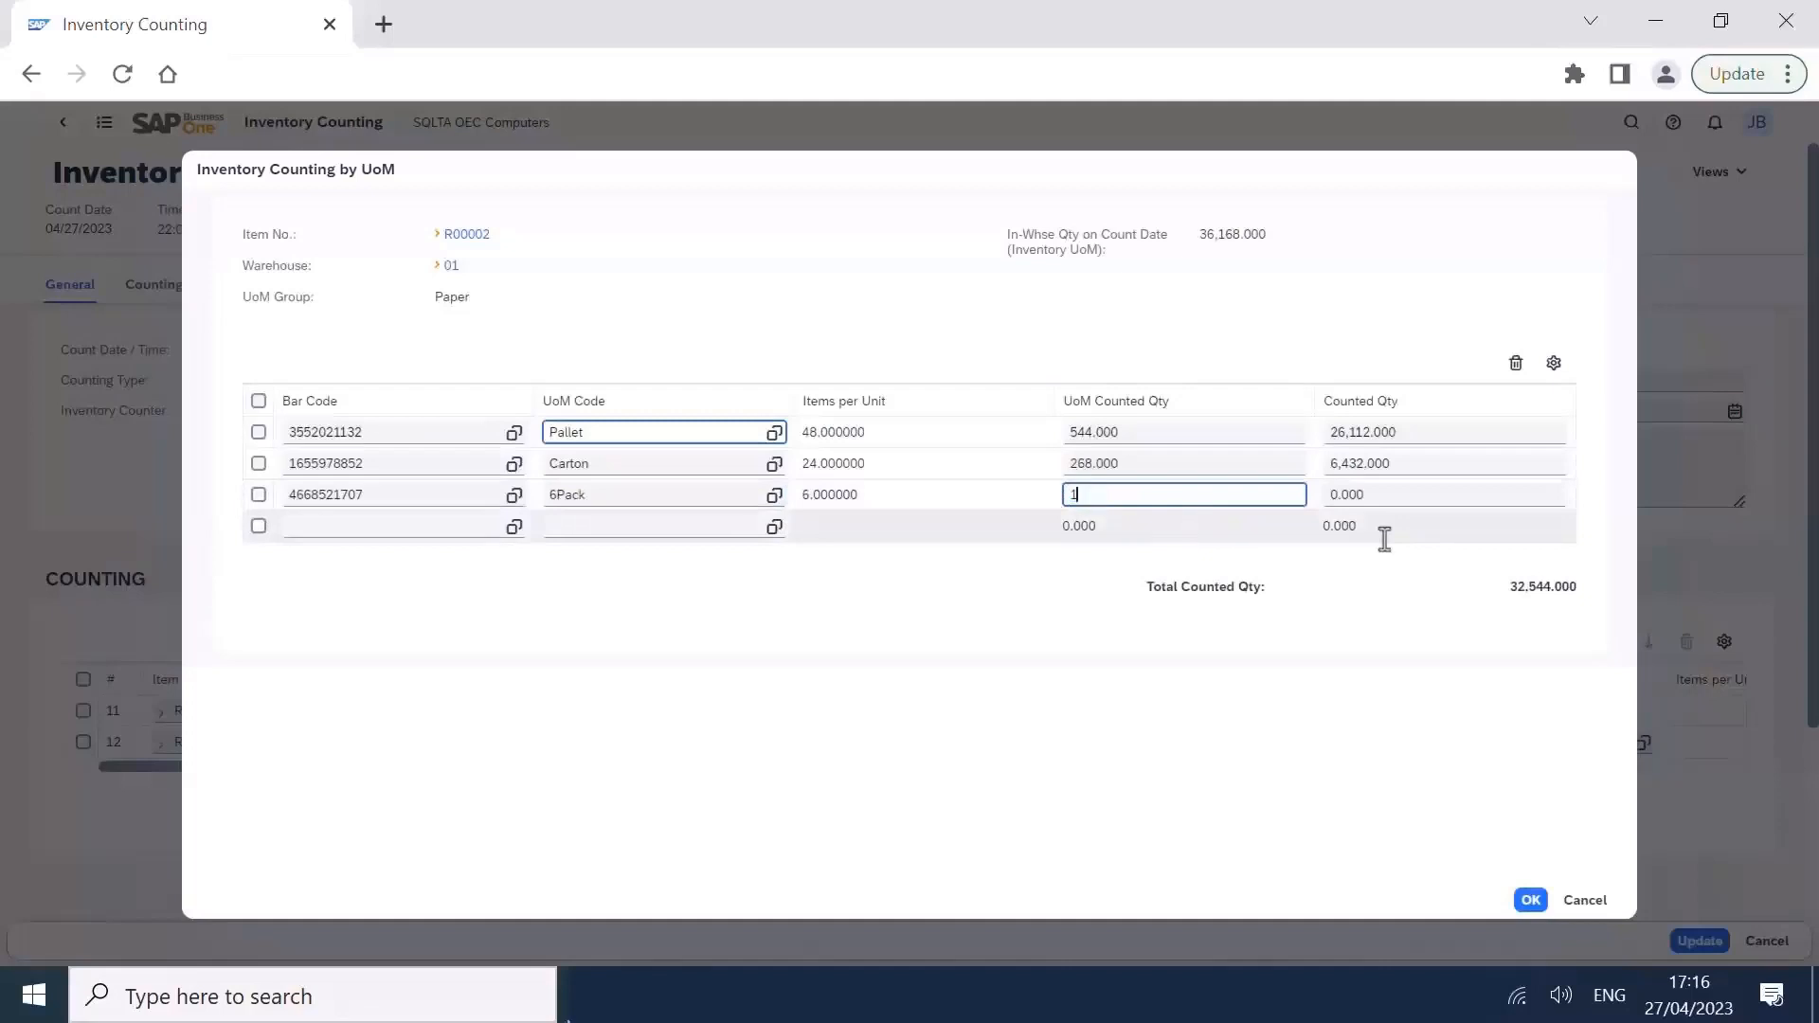
text(46)
key(Tab)
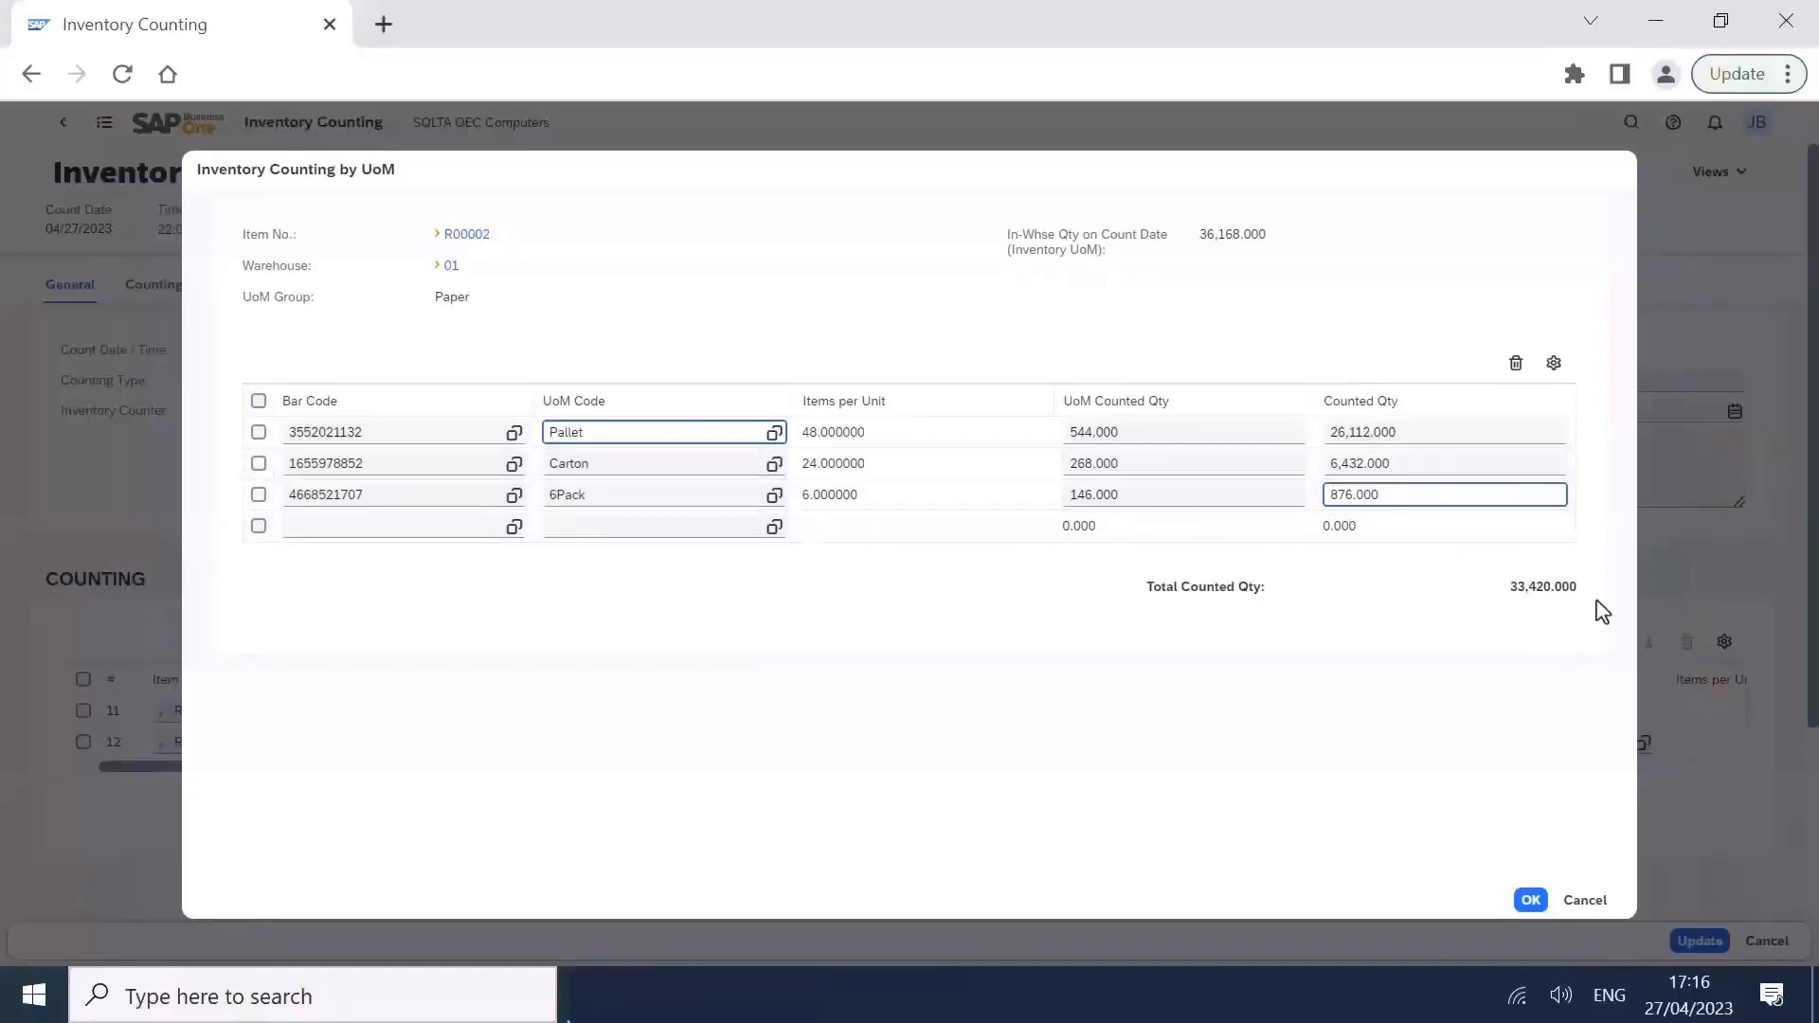
click(1531, 900)
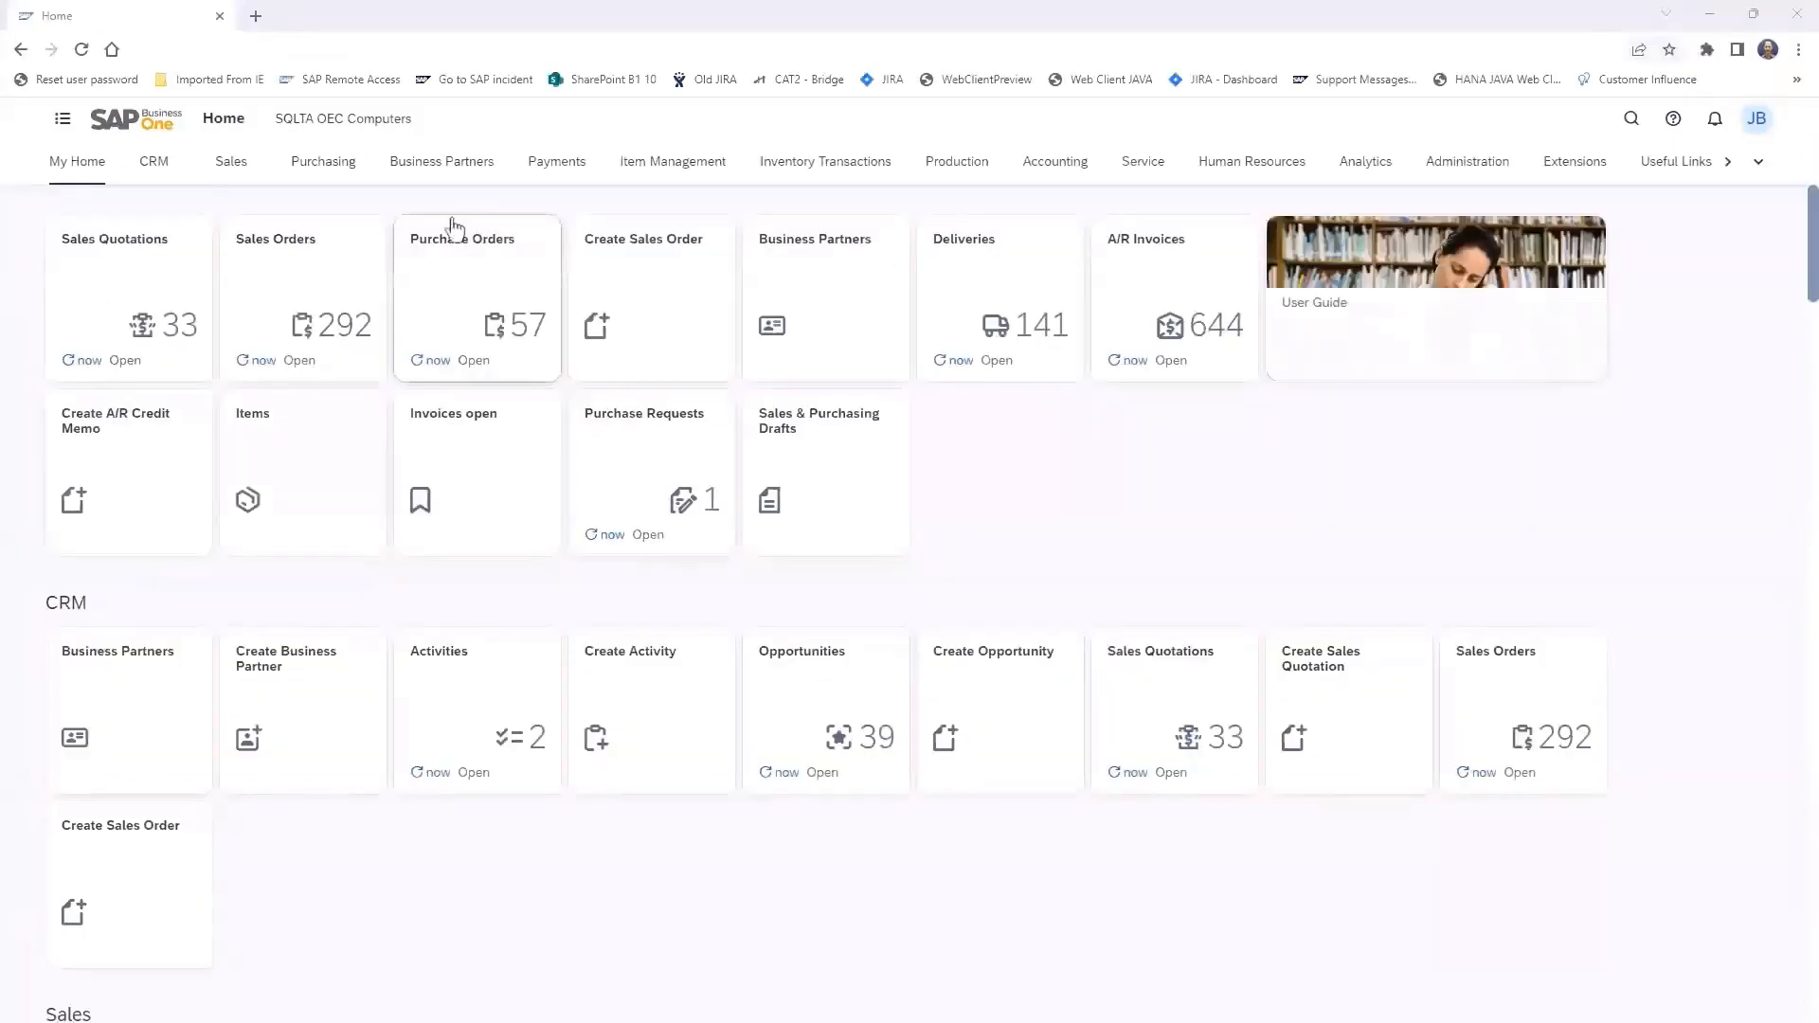
Open the Parameter Technology customer record from the business partners list.
click(442, 163)
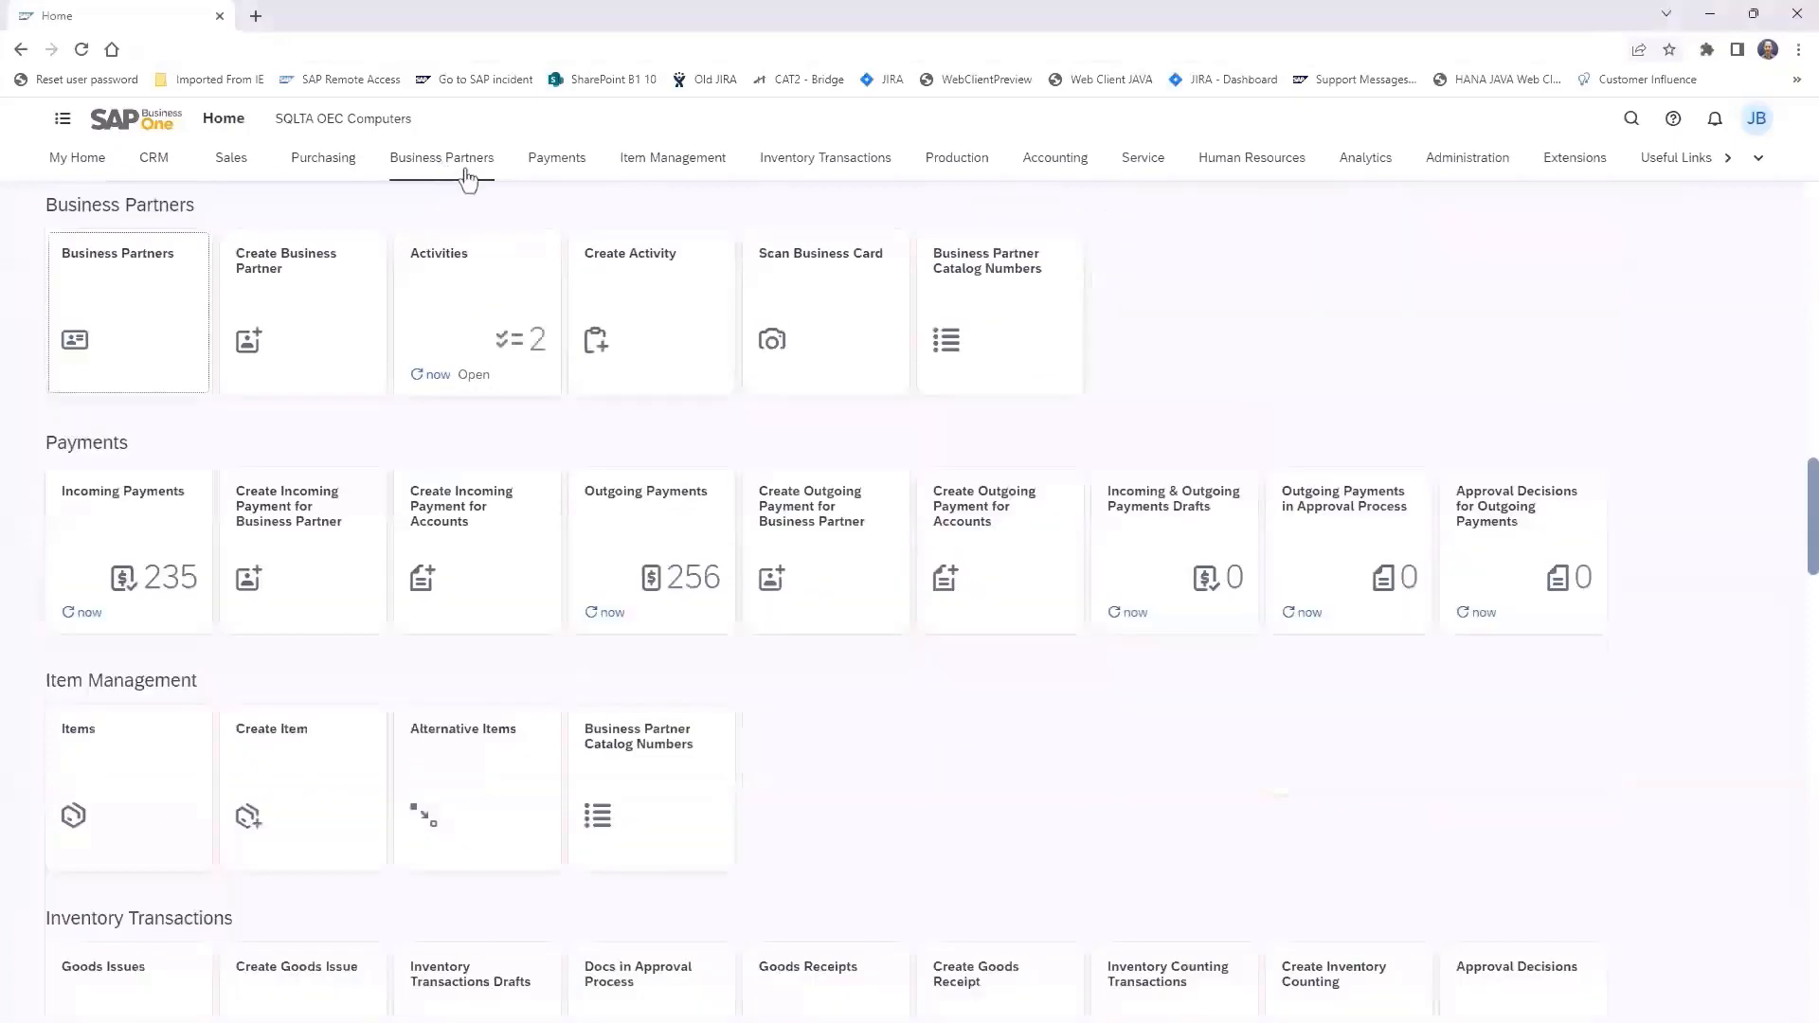
click(115, 316)
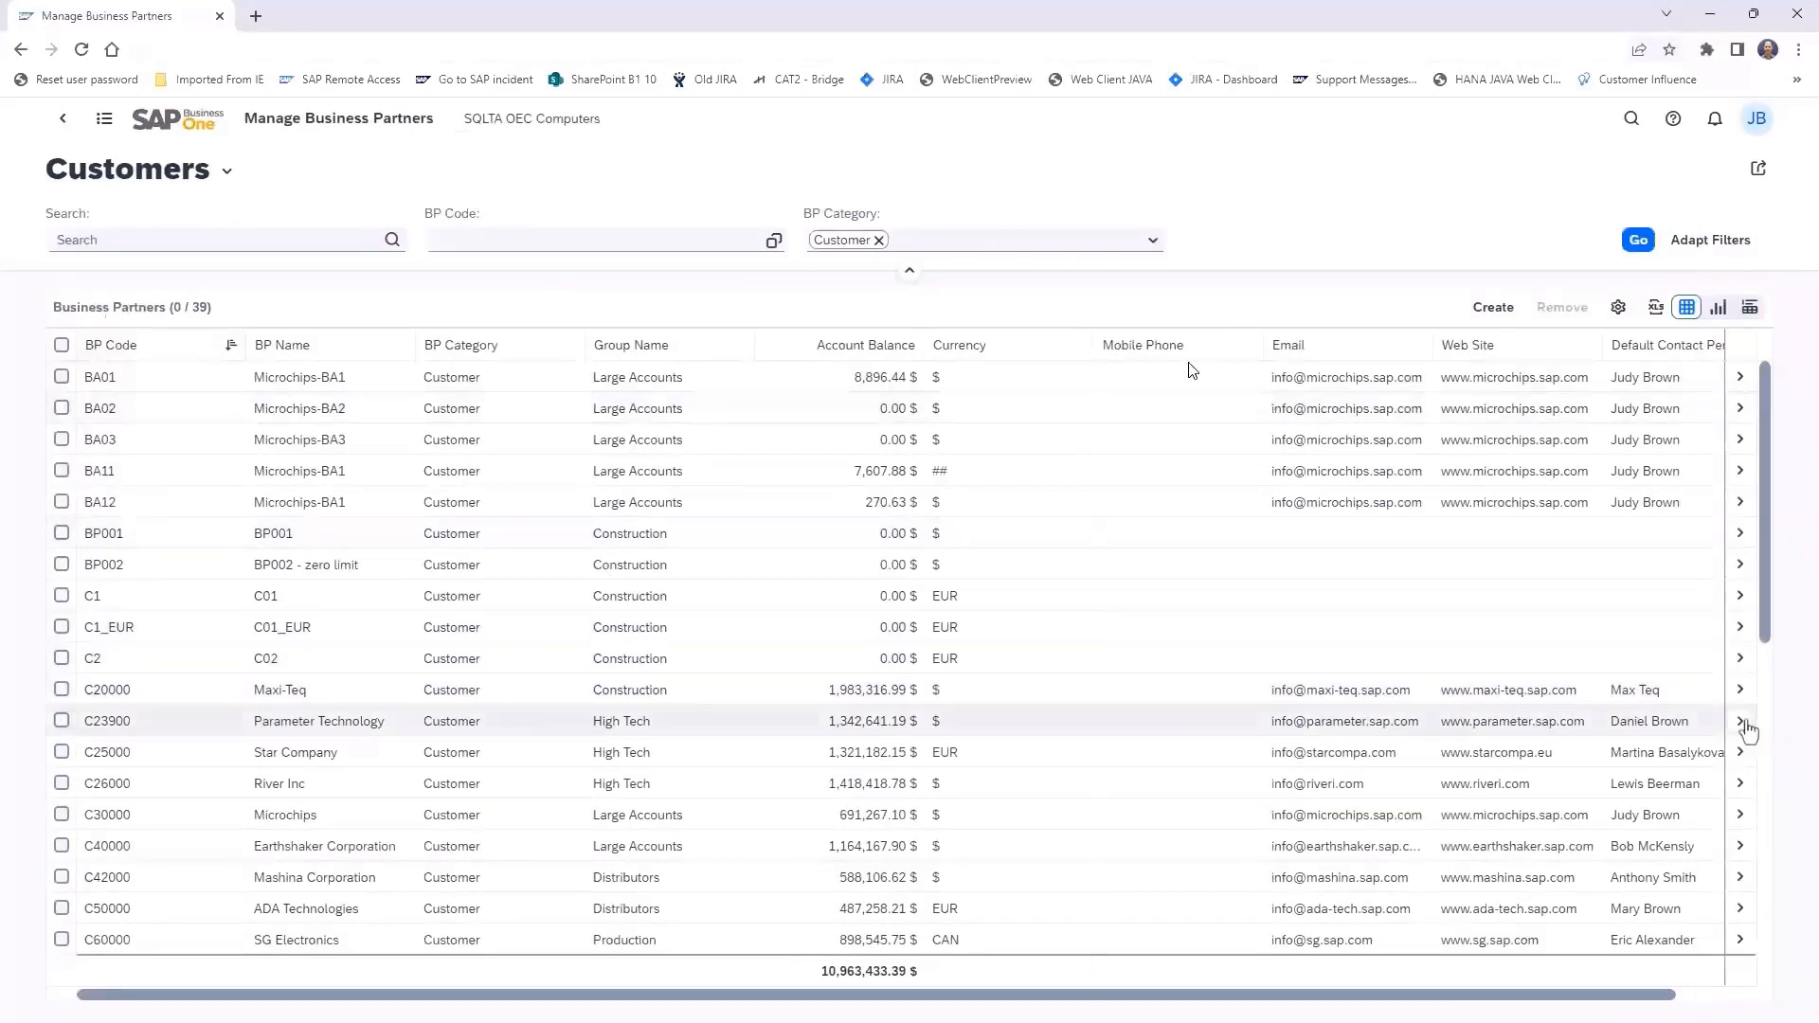
click(1741, 721)
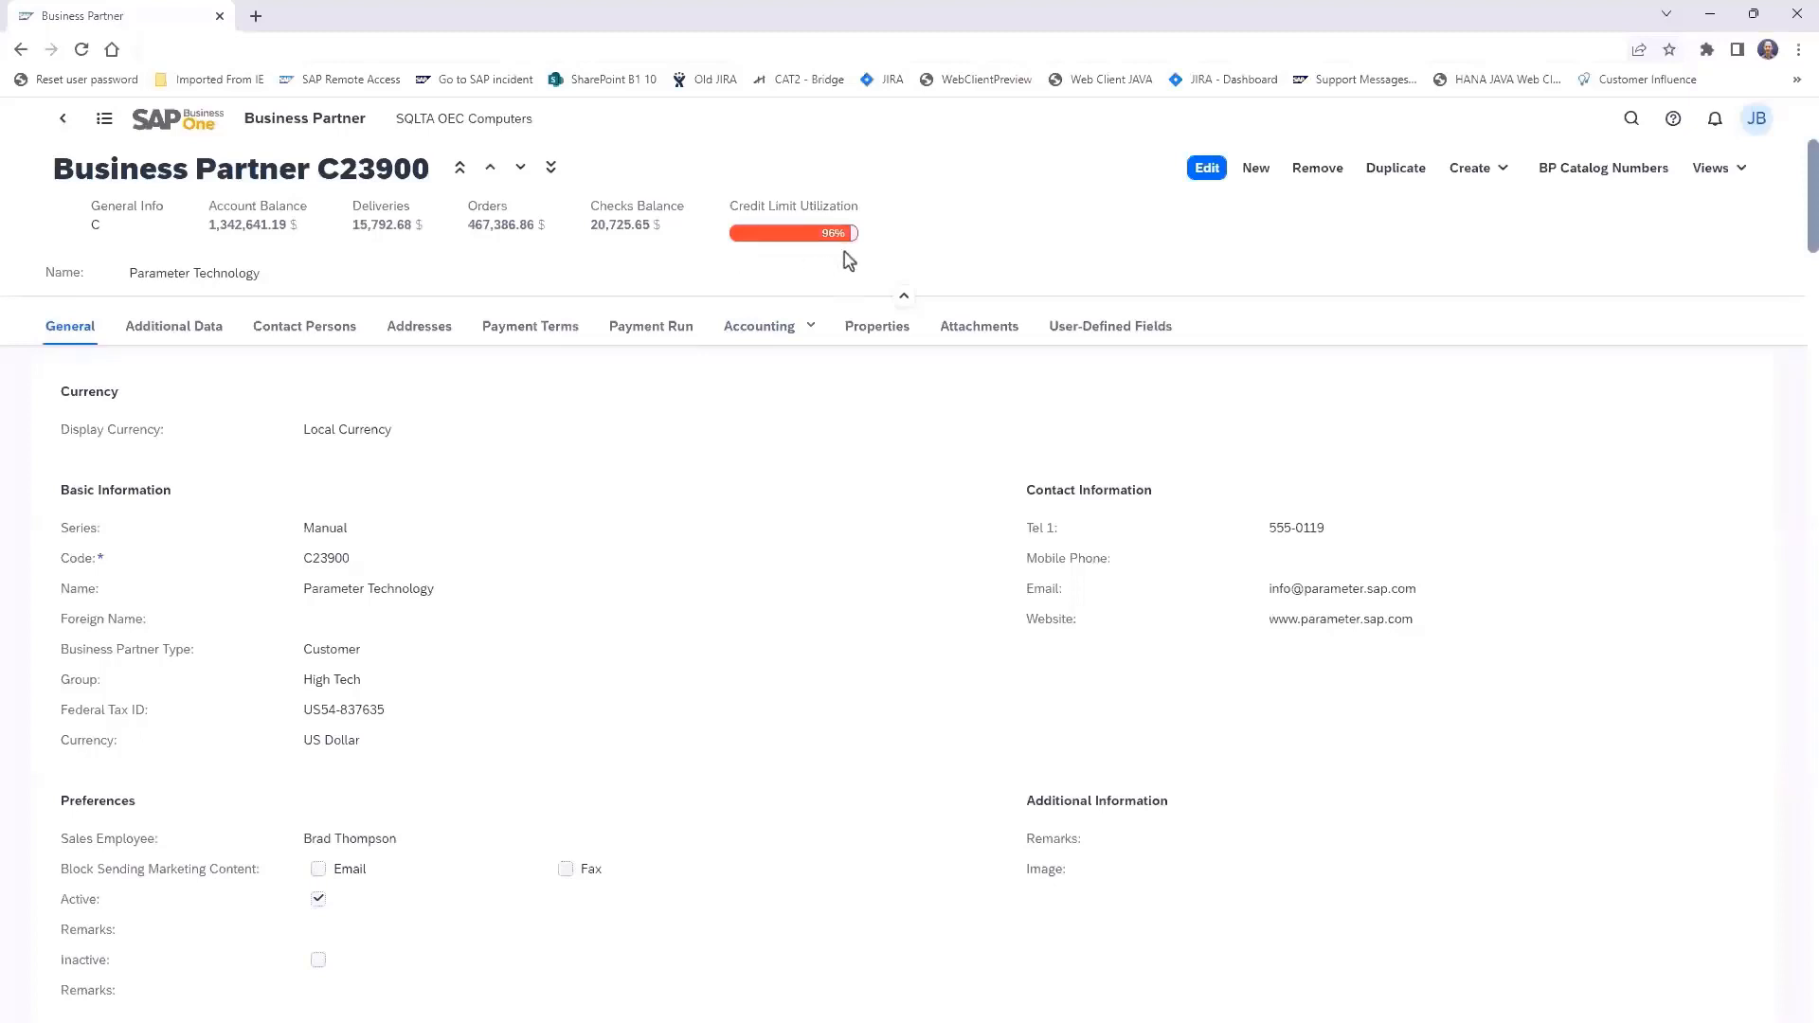
View the linked "Inventory Aging Unfiltered" overview for the business partner, and return to the record.
click(1713, 187)
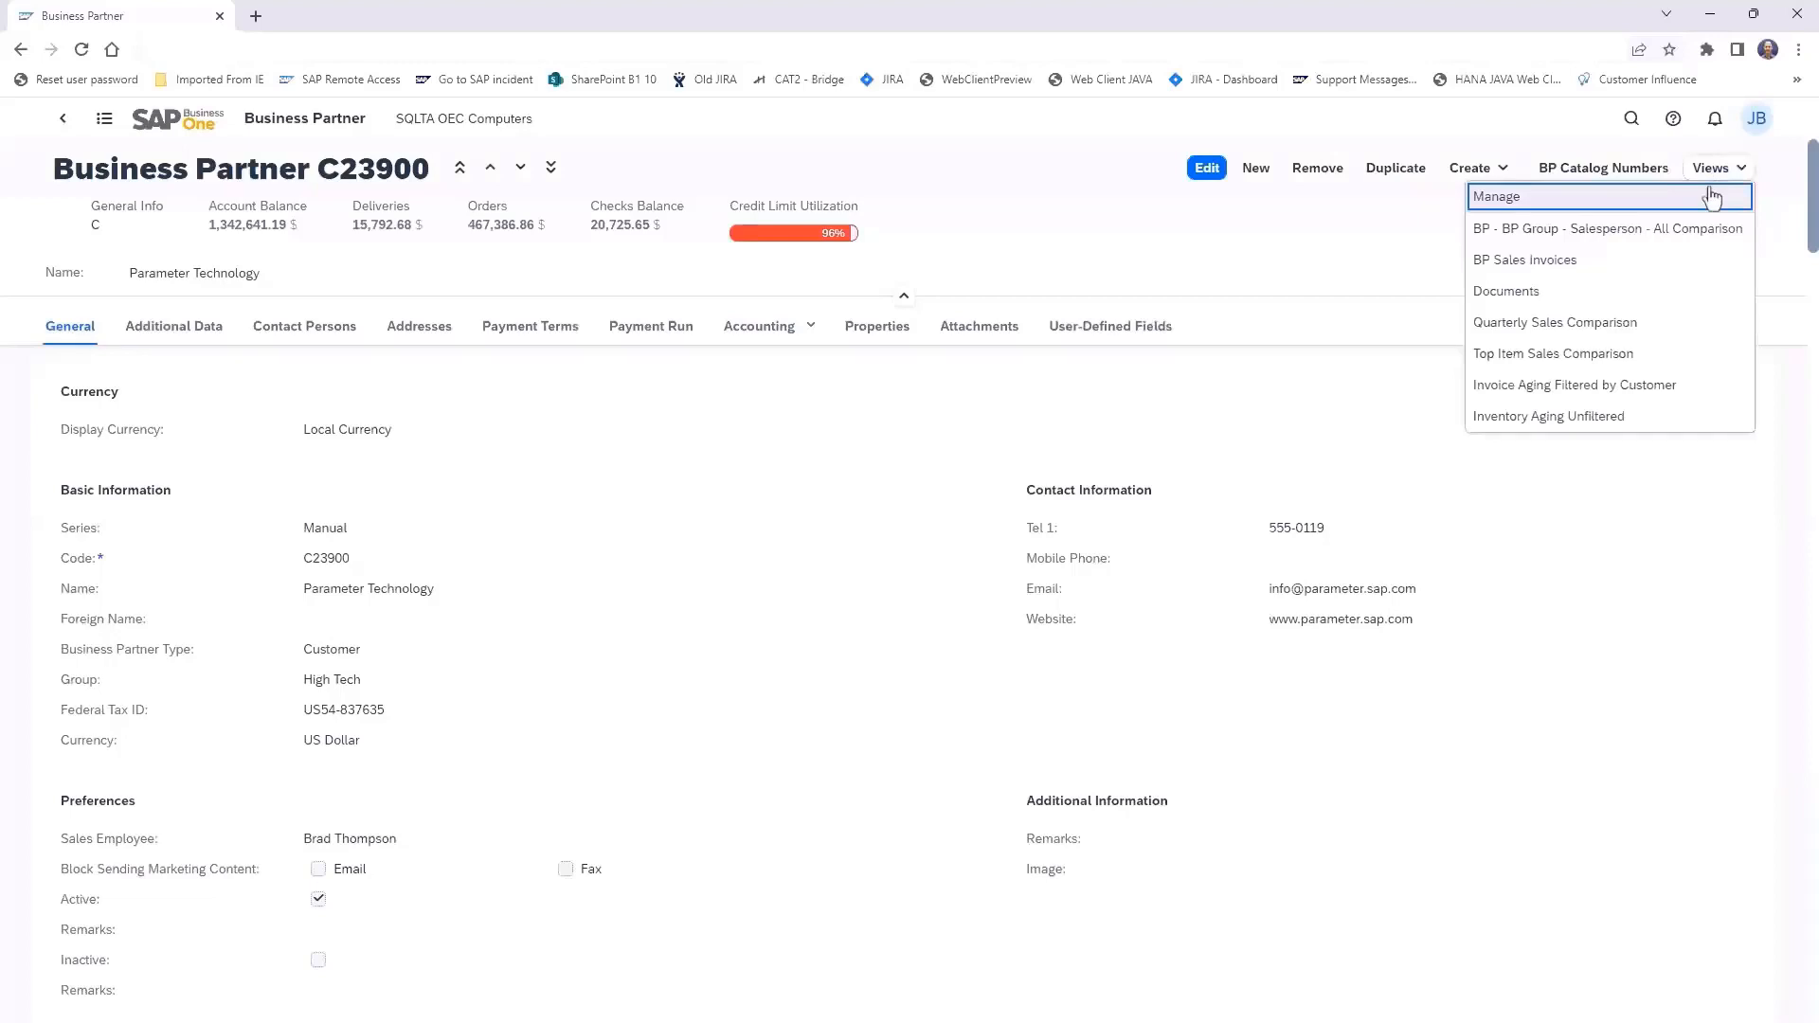
click(1714, 423)
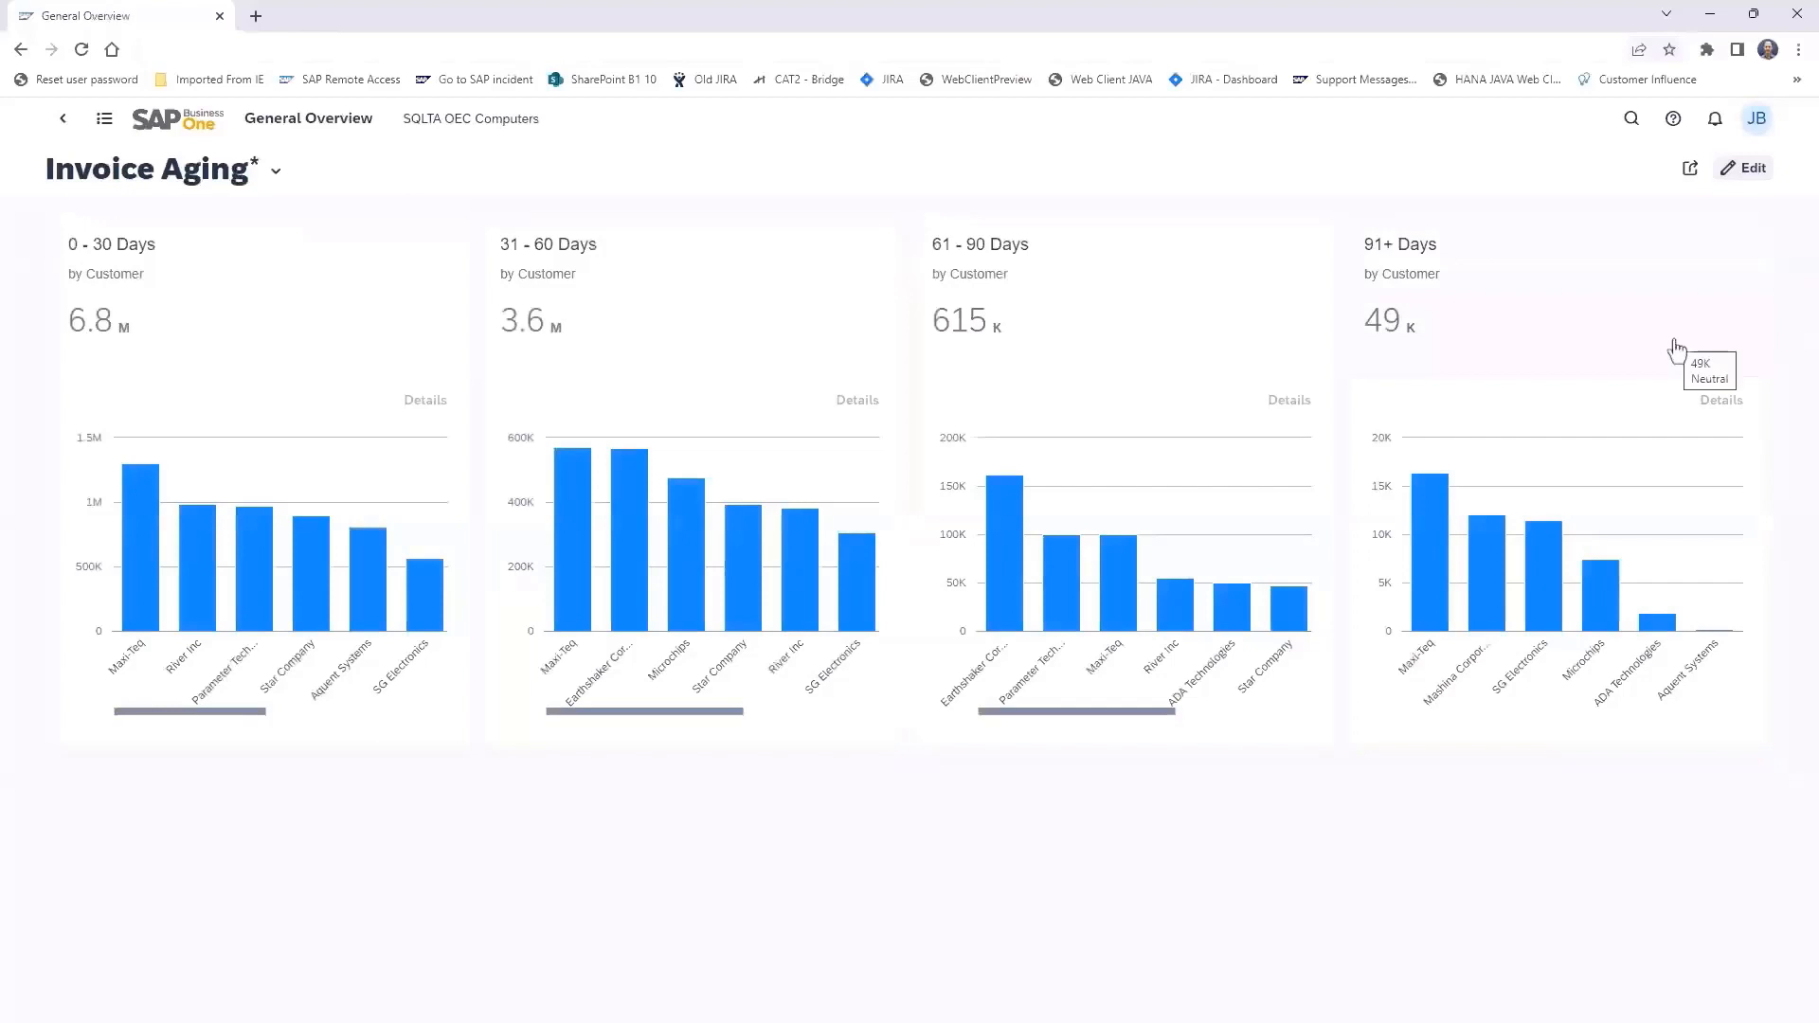
click(63, 123)
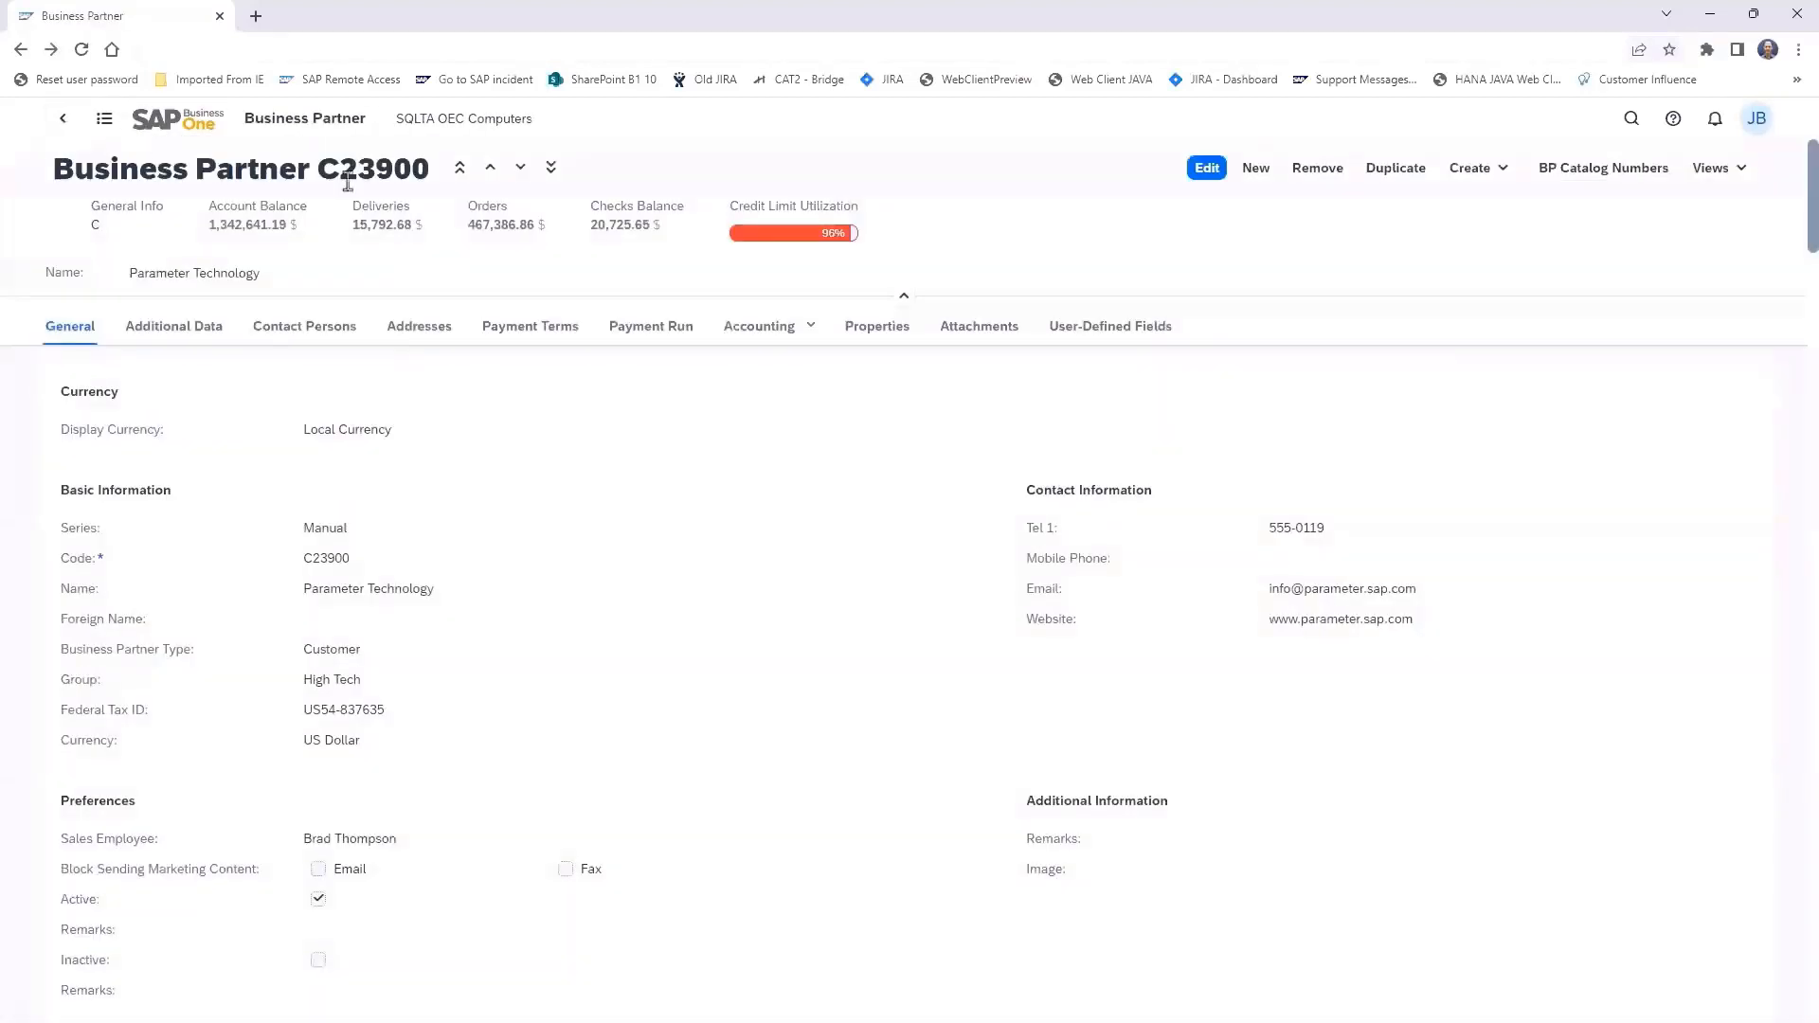
View the linked "Invoice Aging Filtered by Customer" overview for the business partner, and return to the record.
click(1732, 171)
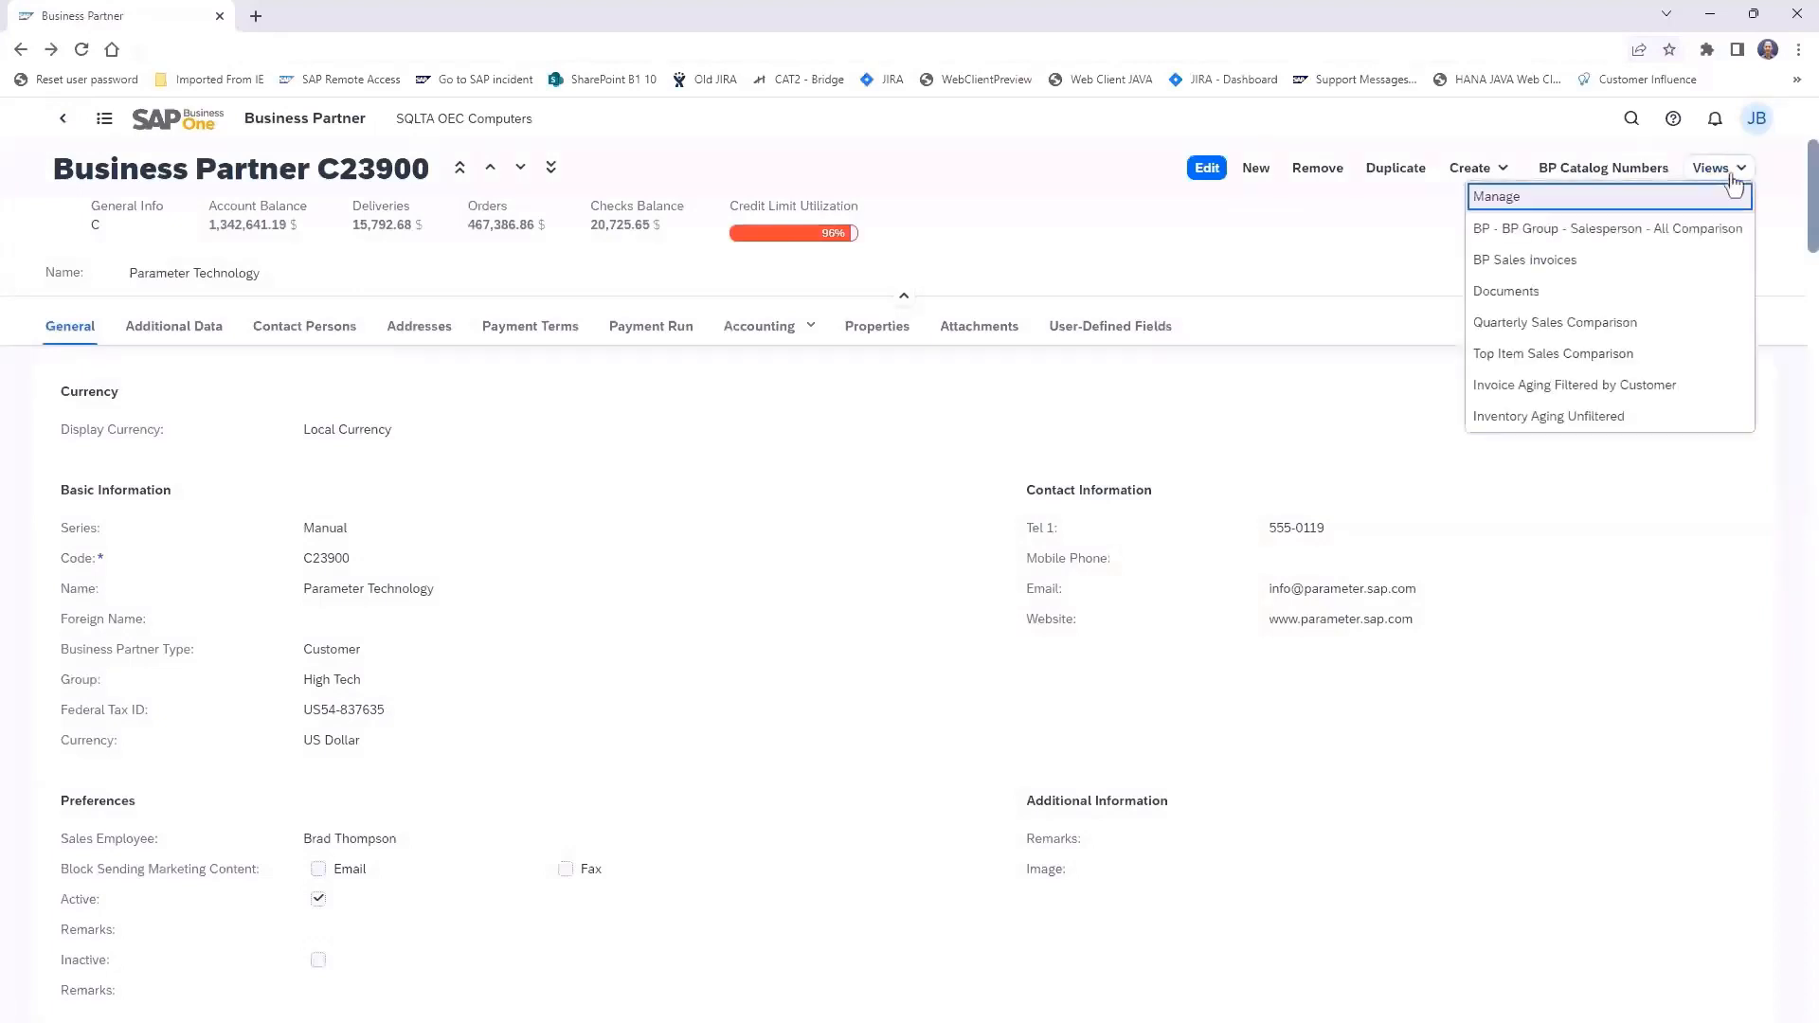
click(1615, 398)
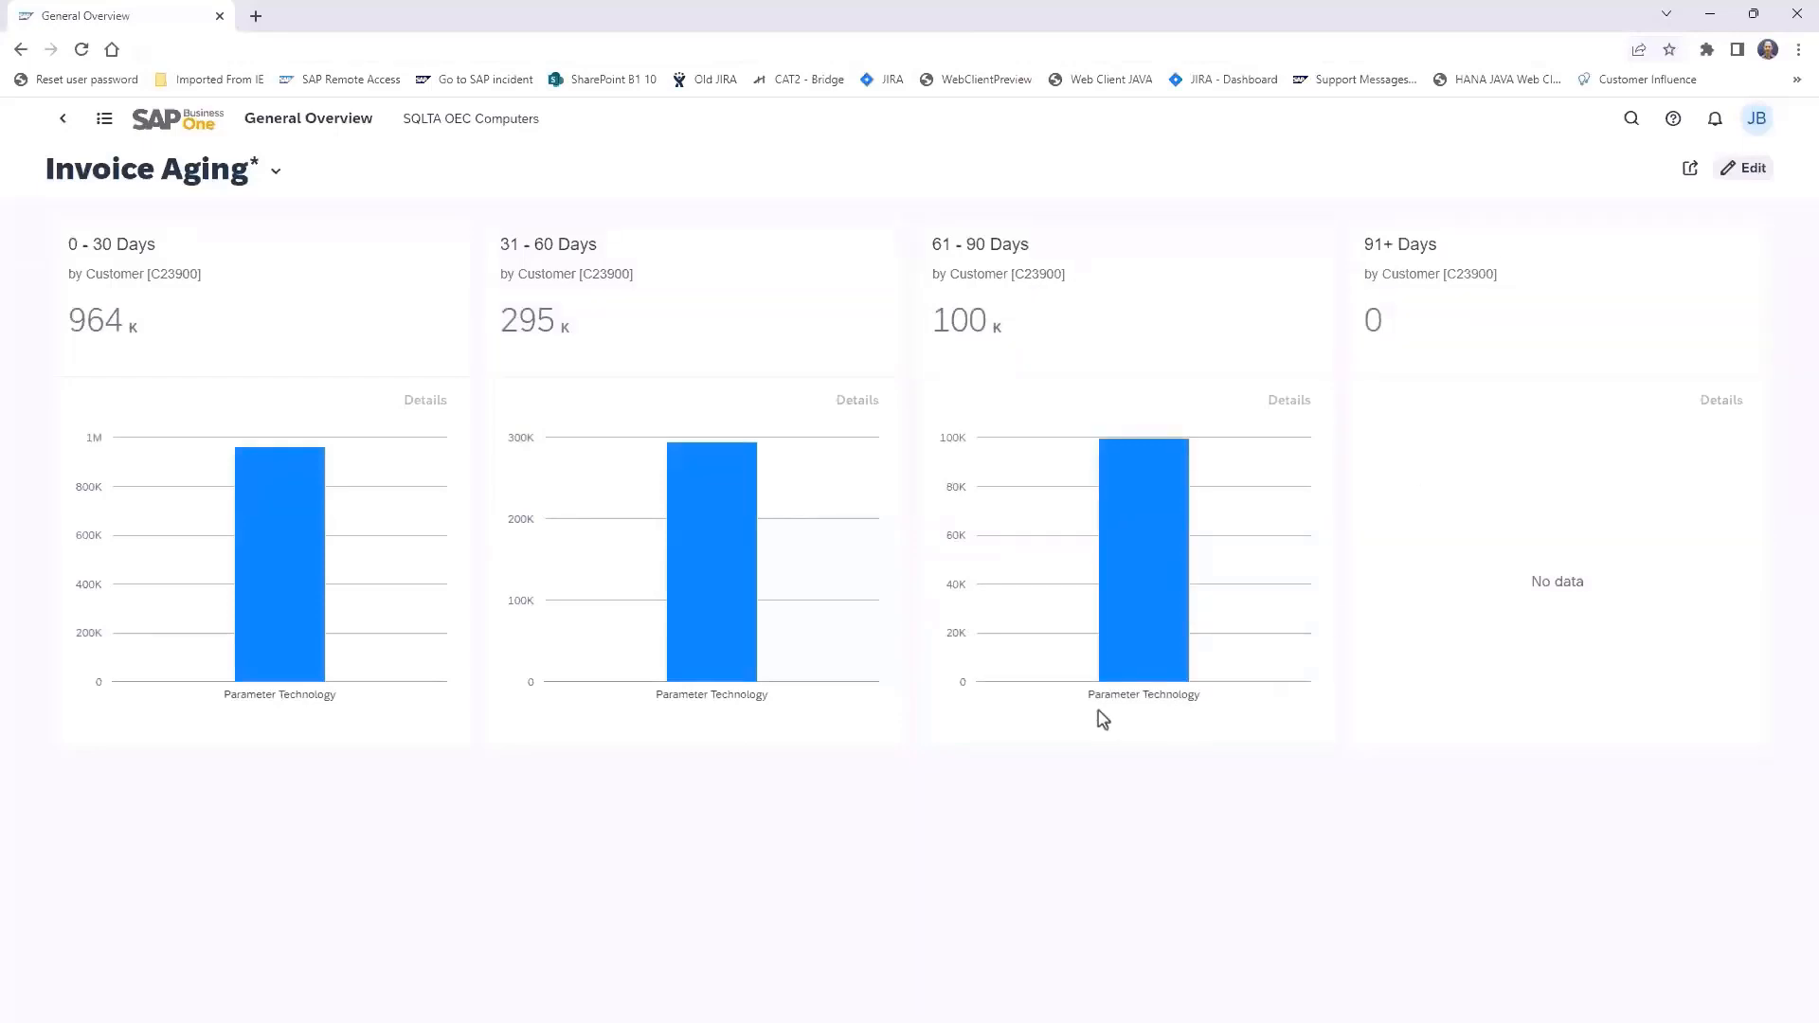
click(64, 120)
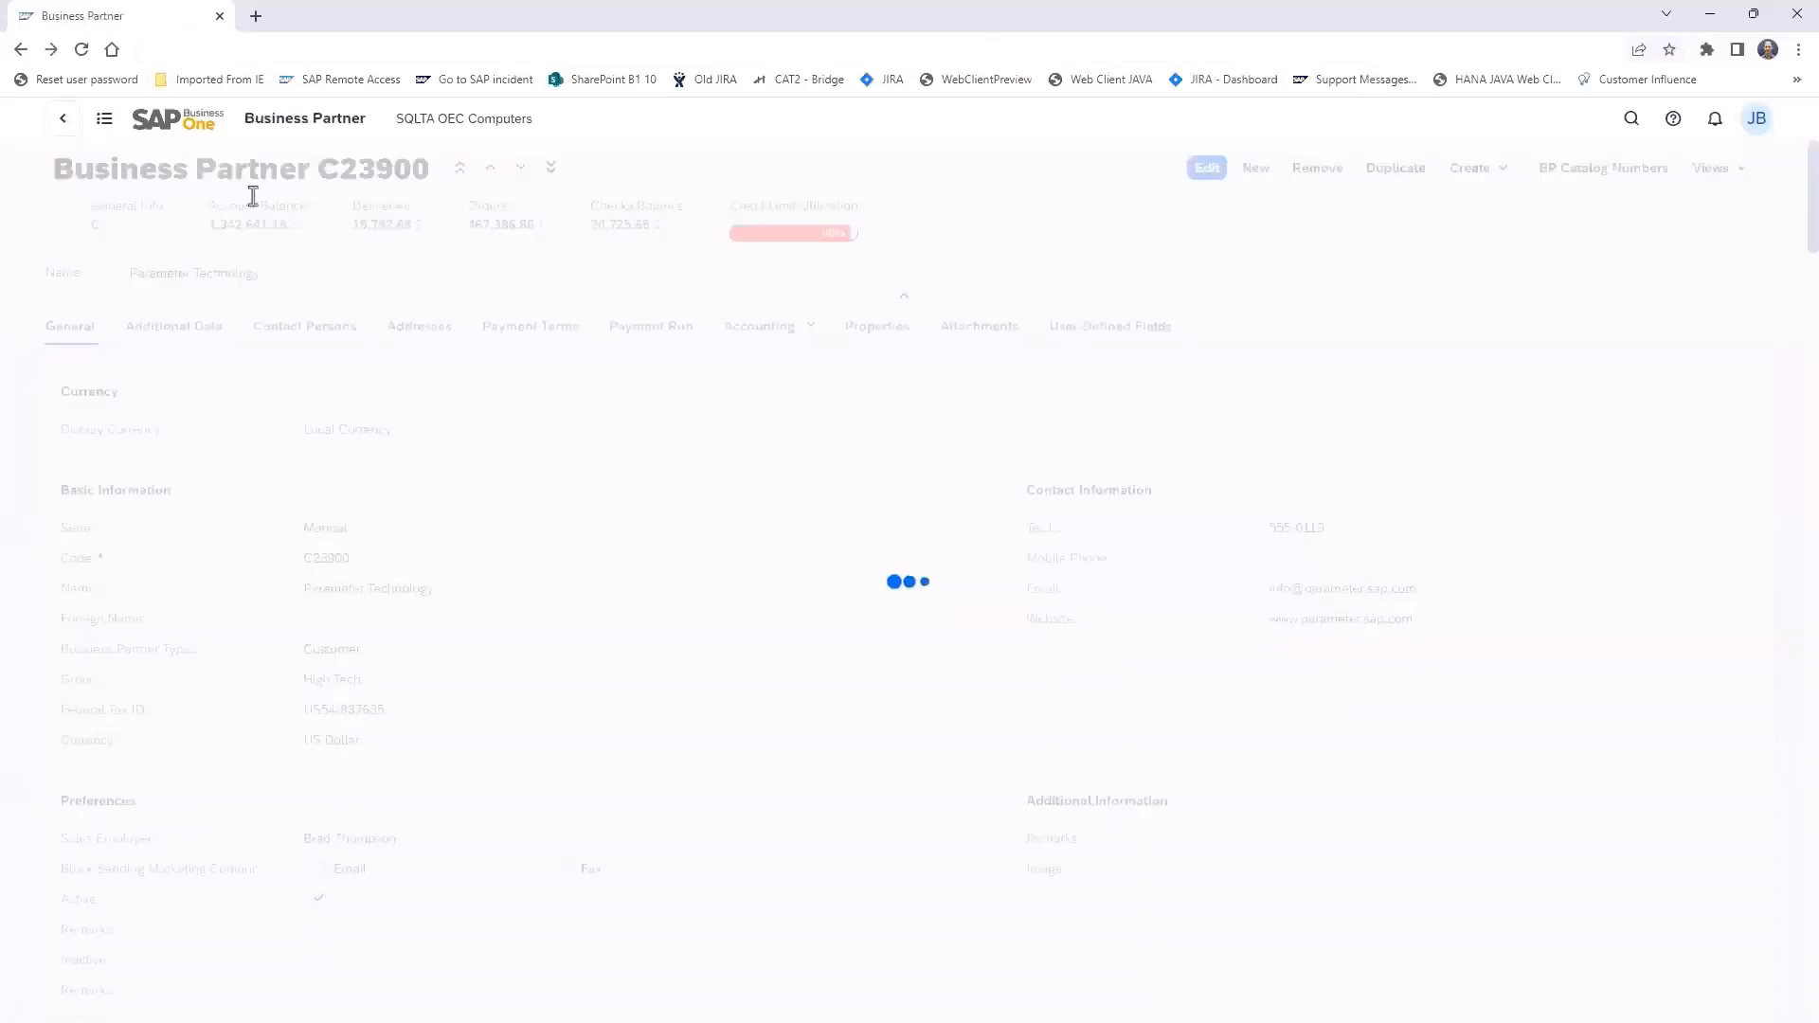
Open the management of linked list views and examine the link settings of "Inventory Aging Unfiltered" and "Invoice Aging Filtered by Customer".
click(1713, 171)
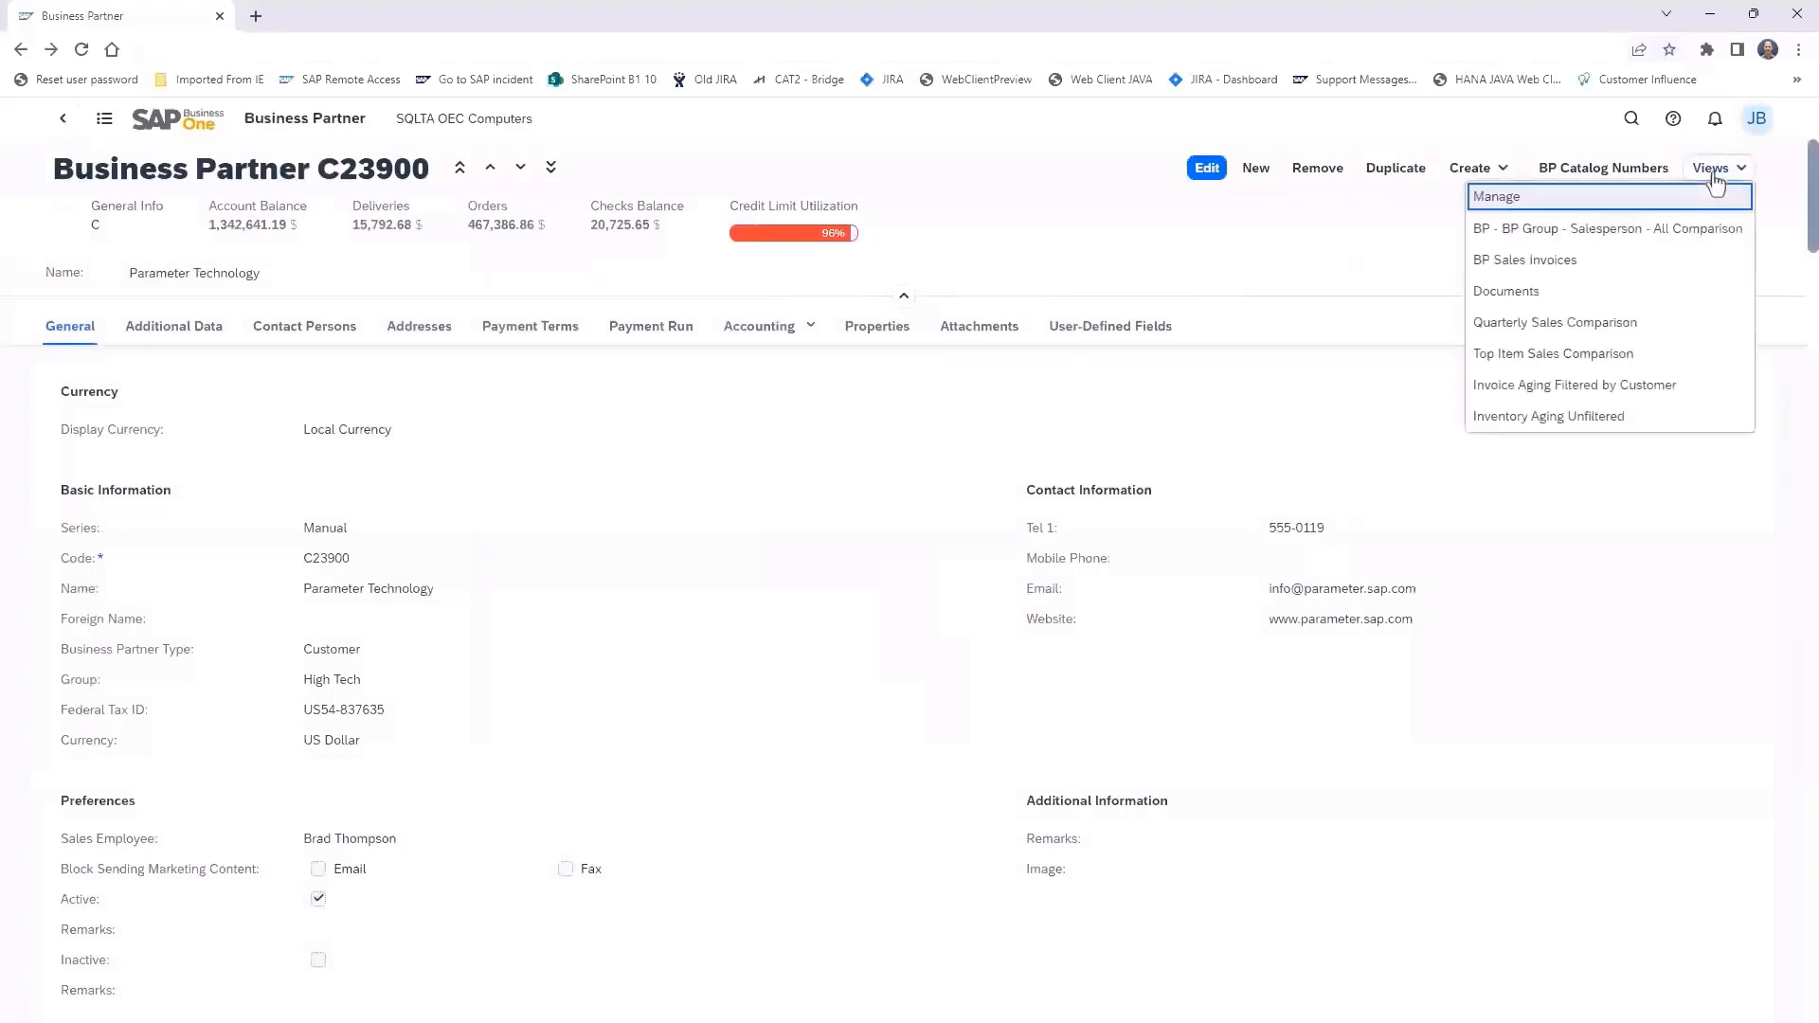
click(1604, 203)
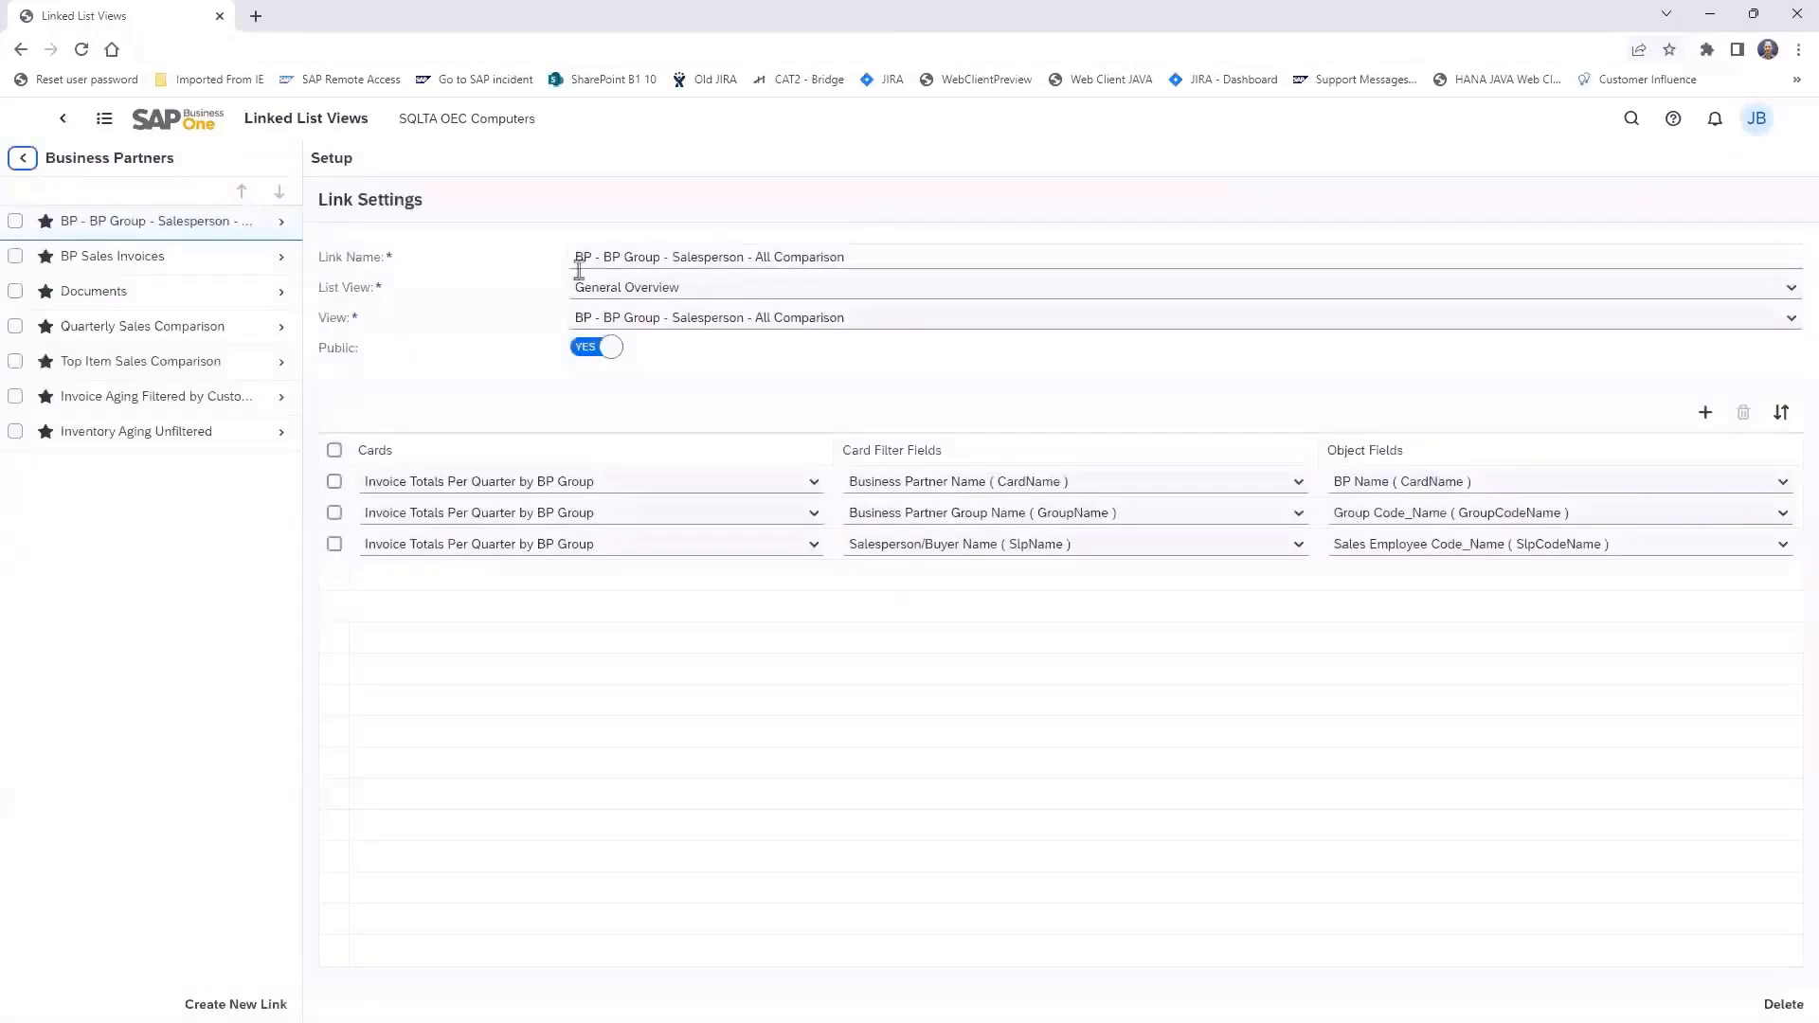
click(92, 439)
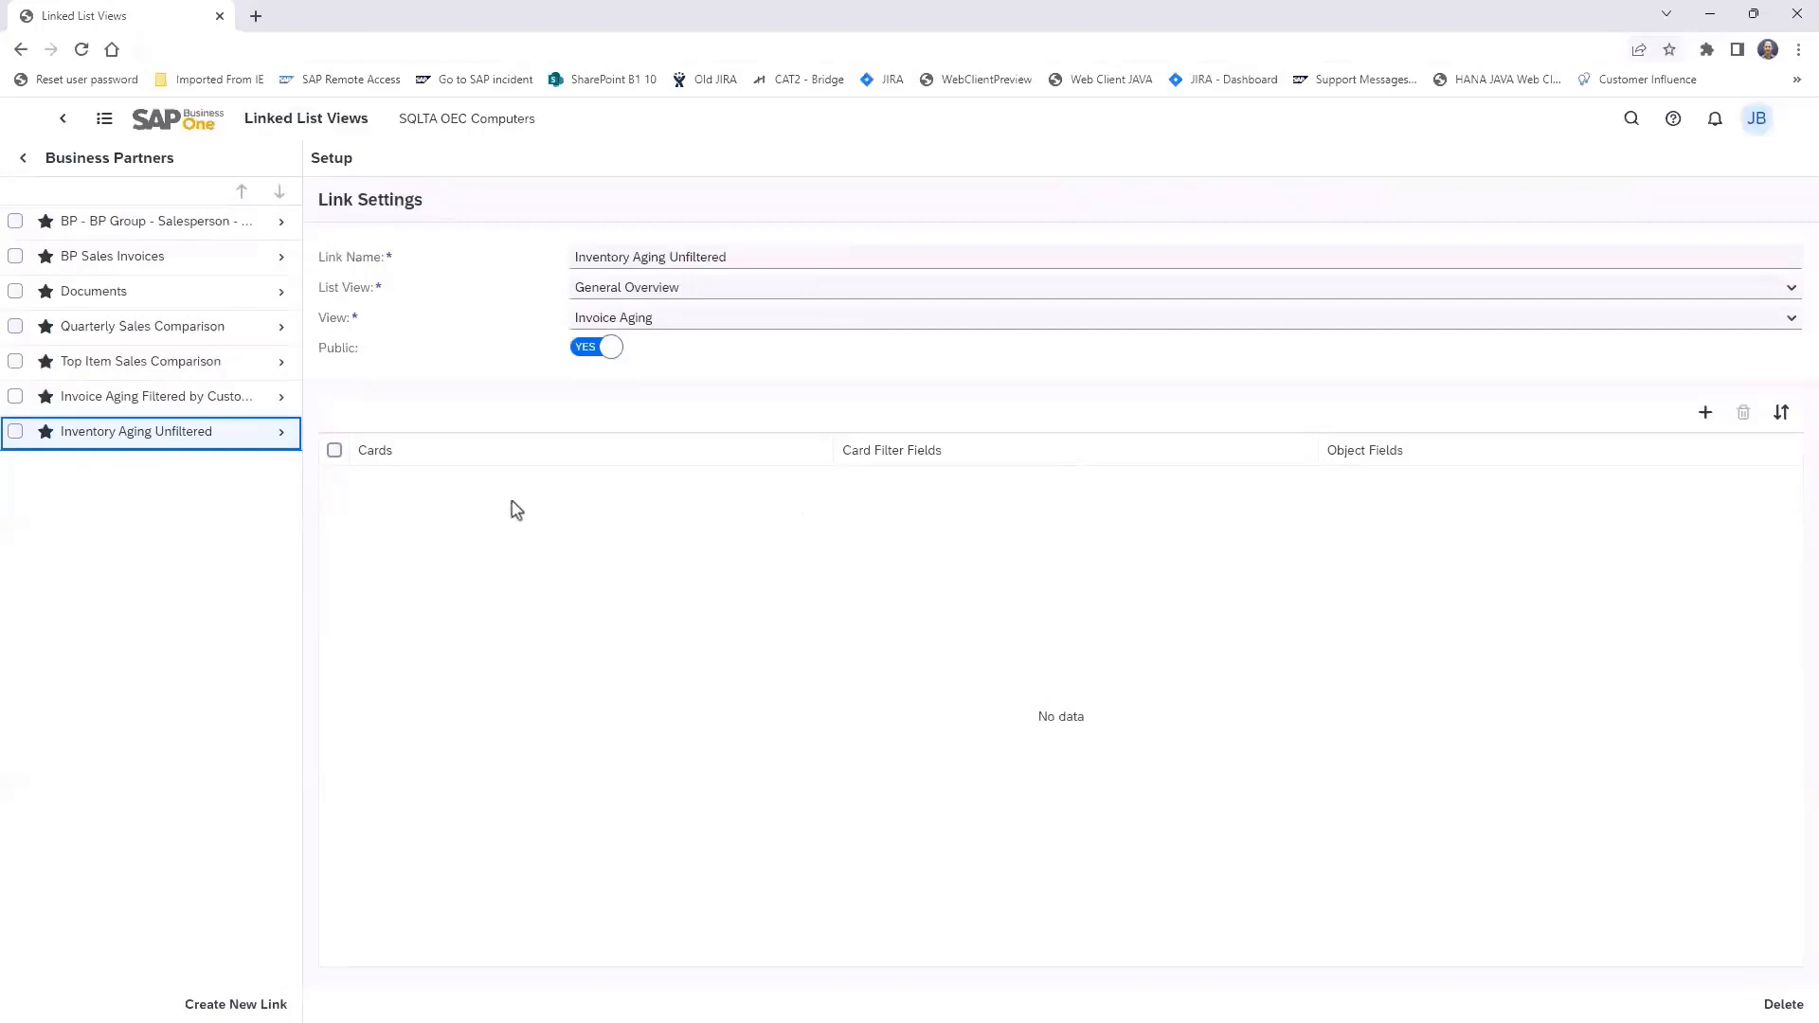
click(183, 406)
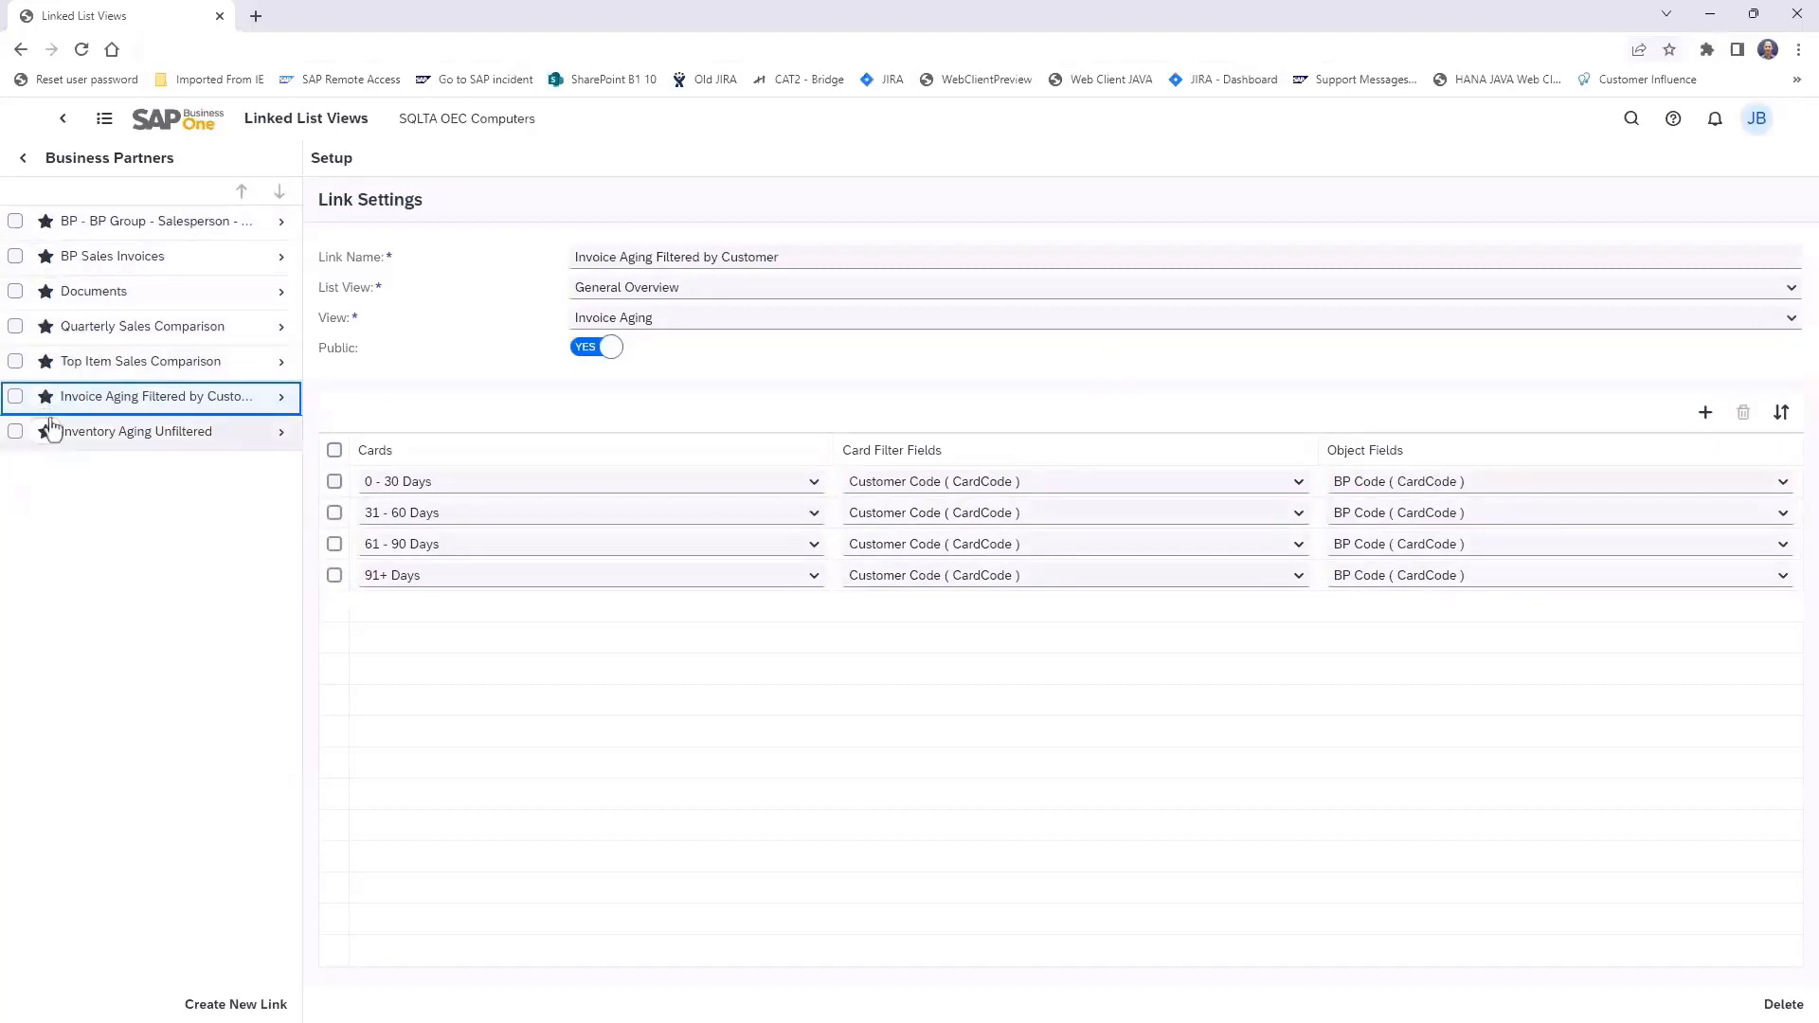
Unmark the Documents link as a favorite, and move the two aging links to the top of the business partner link order.
click(47, 294)
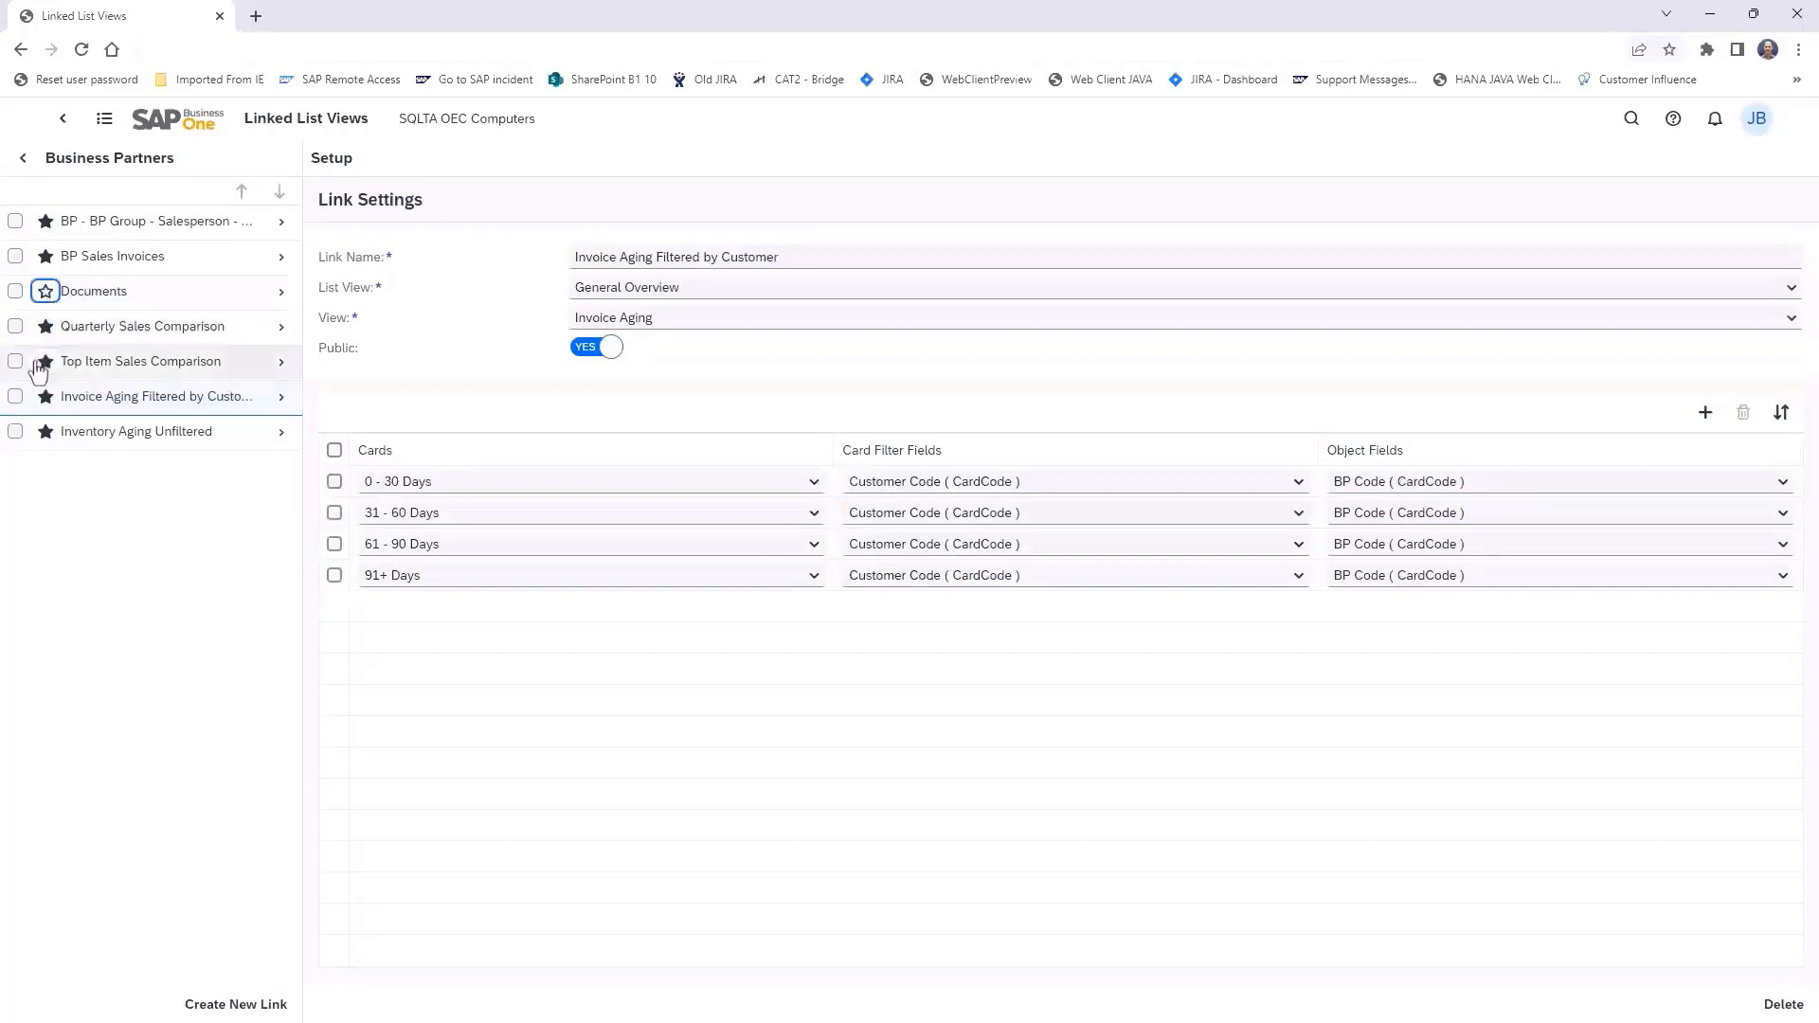
click(15, 397)
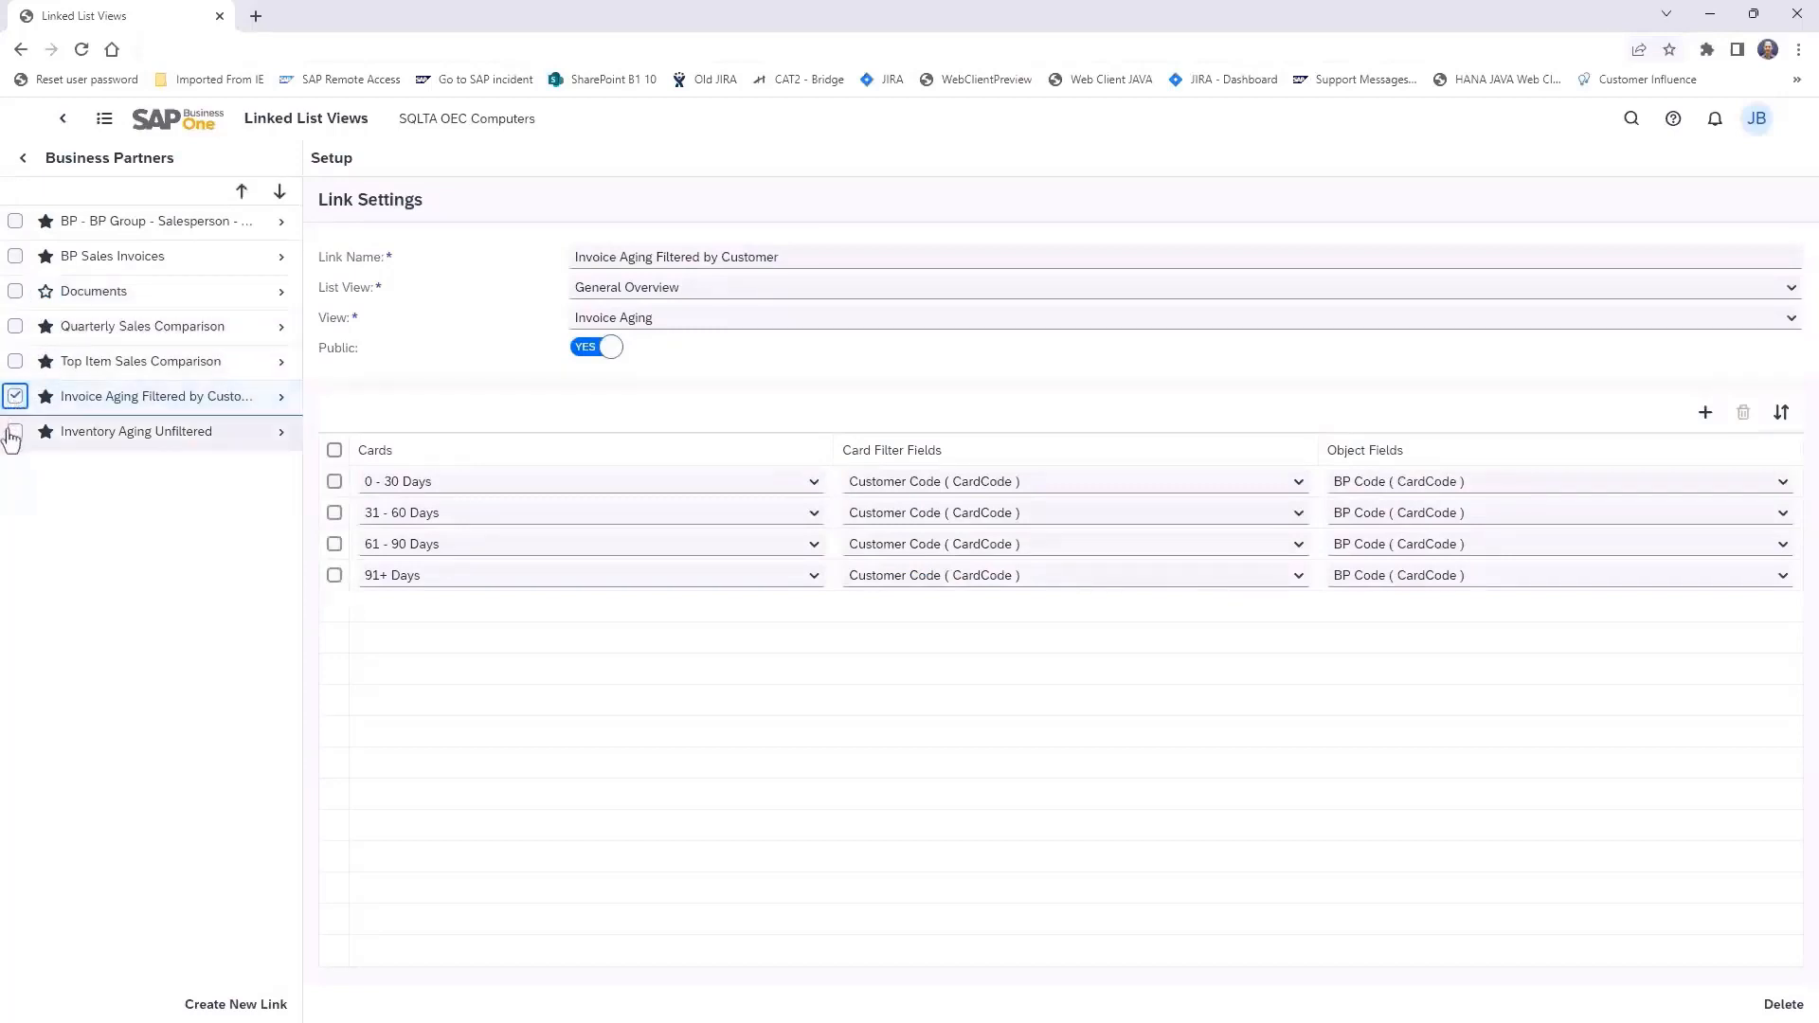
click(15, 432)
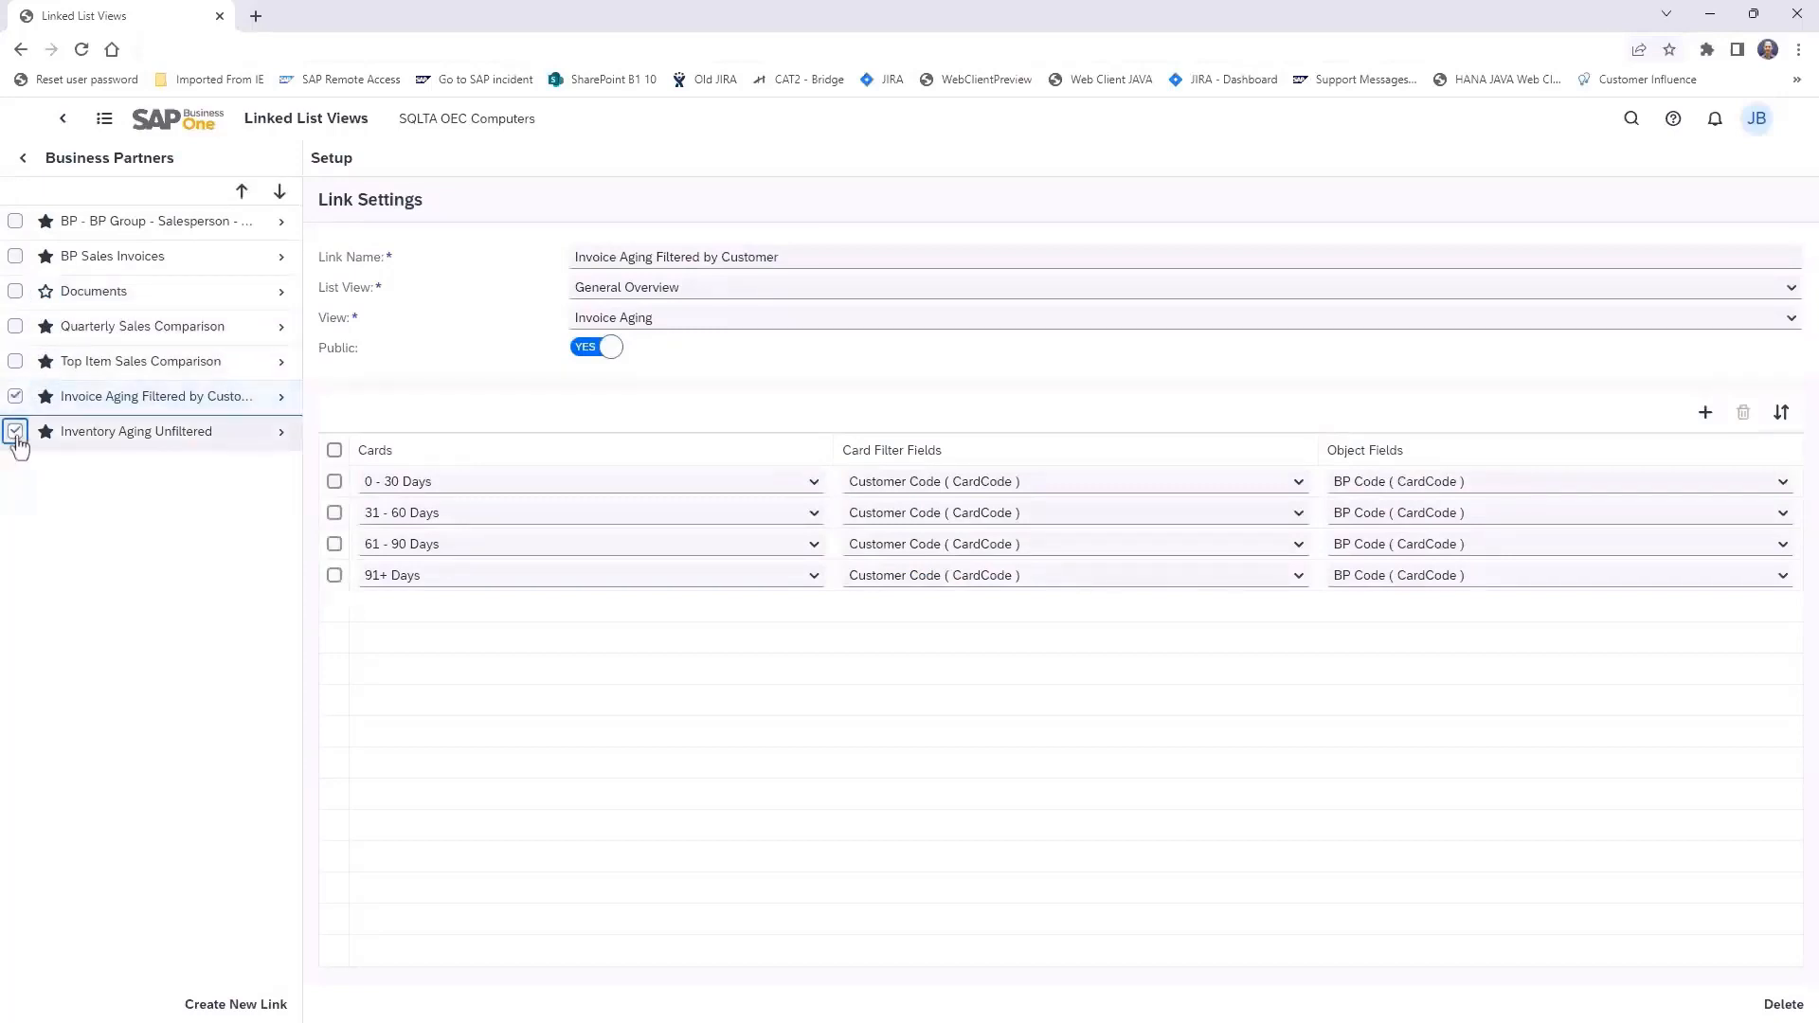
click(242, 193)
click(242, 192)
click(242, 192)
click(242, 192)
click(242, 192)
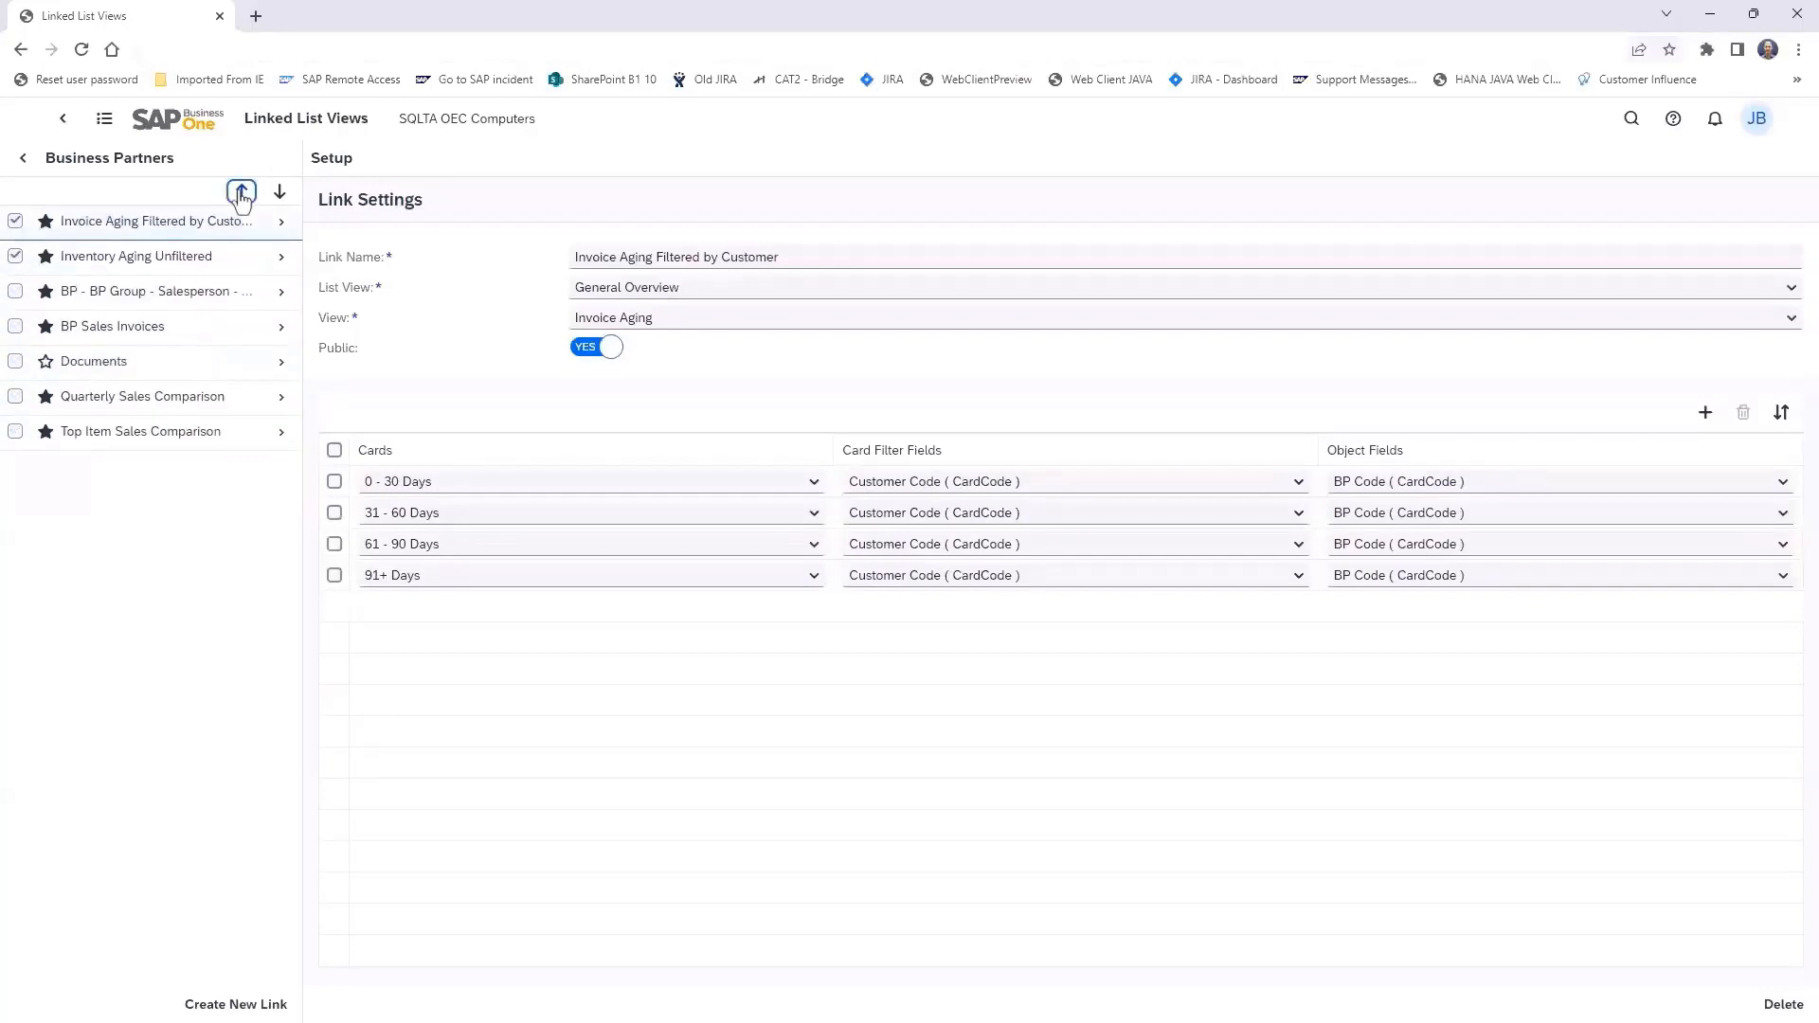
Return to the business partner record and check the order of its available linked views.
click(60, 122)
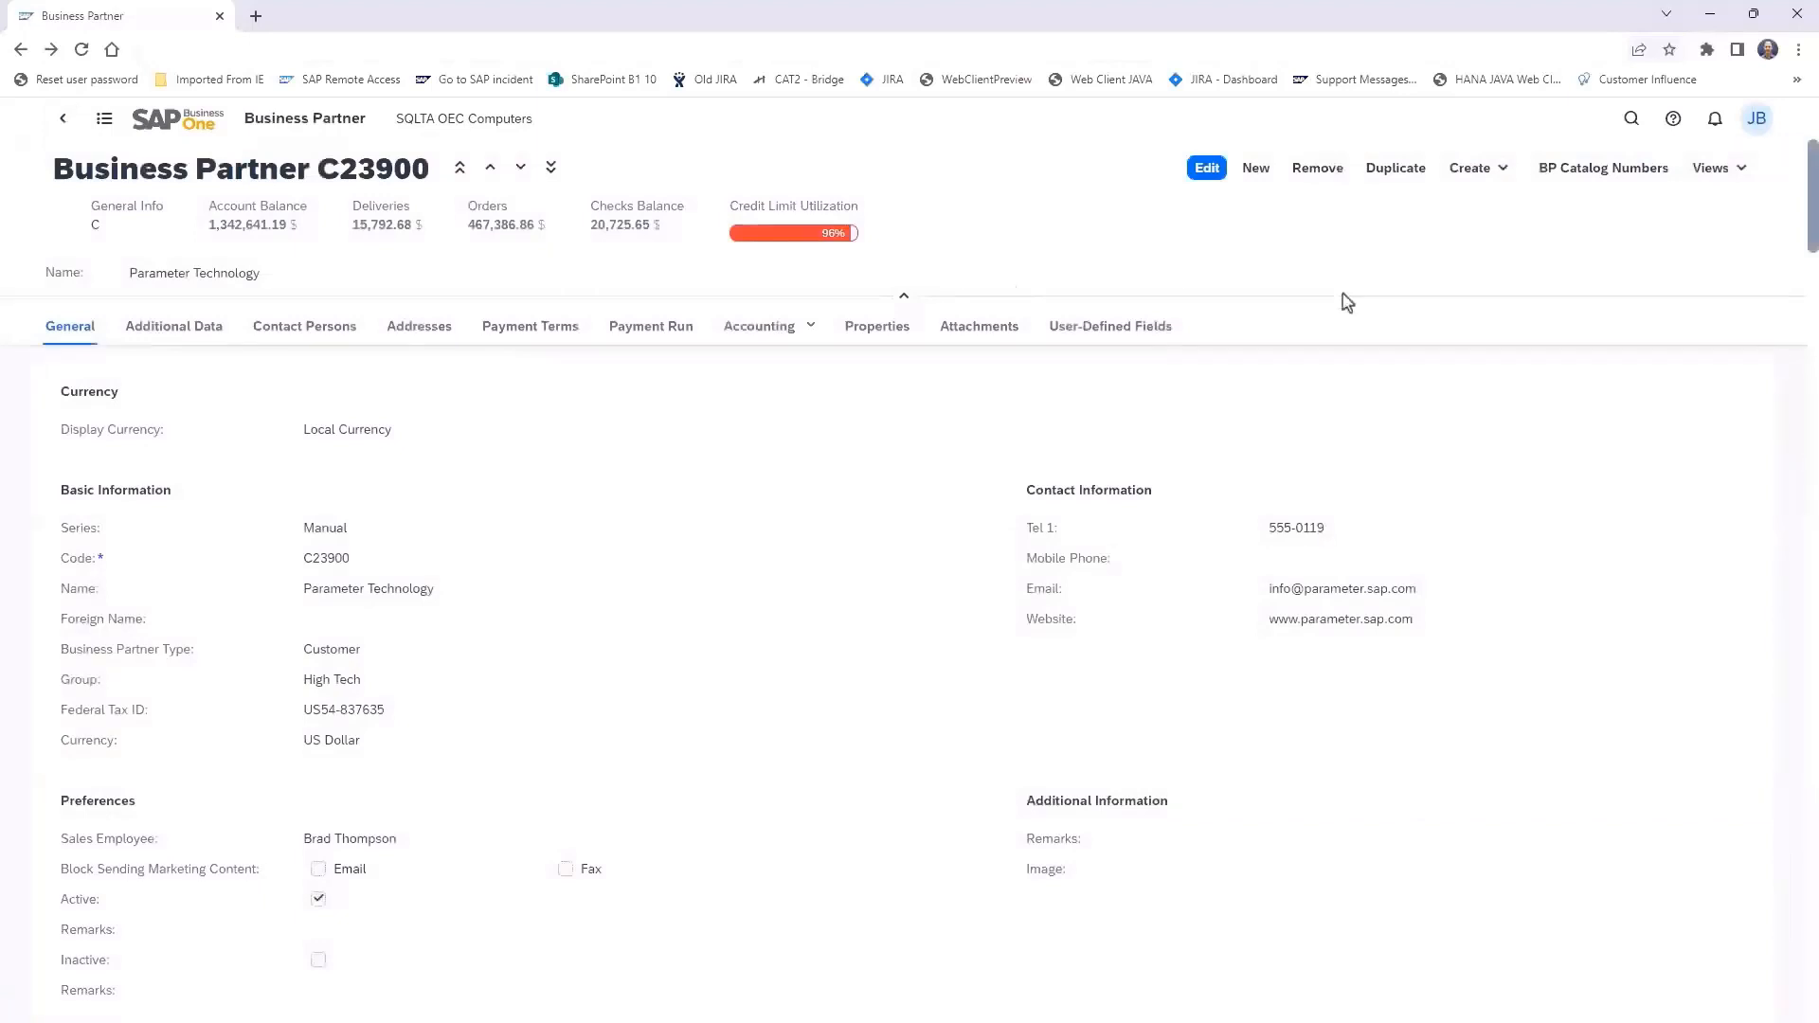
click(1721, 180)
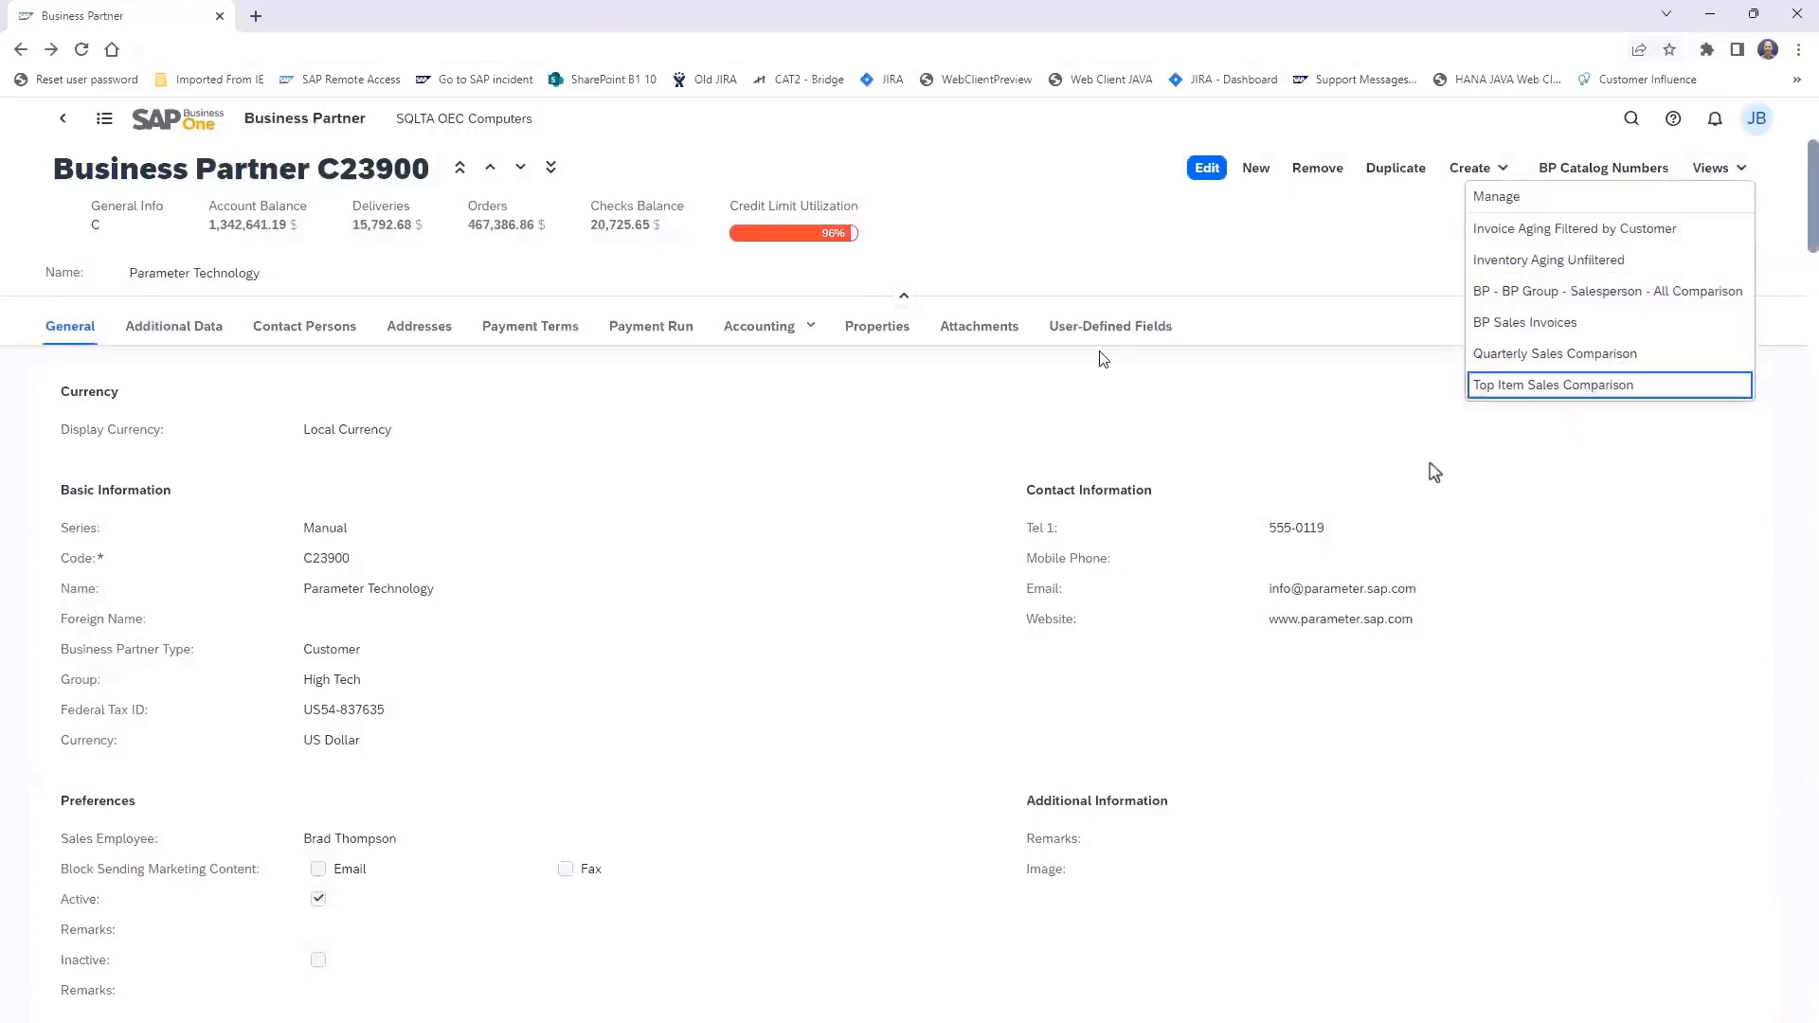
click(1373, 469)
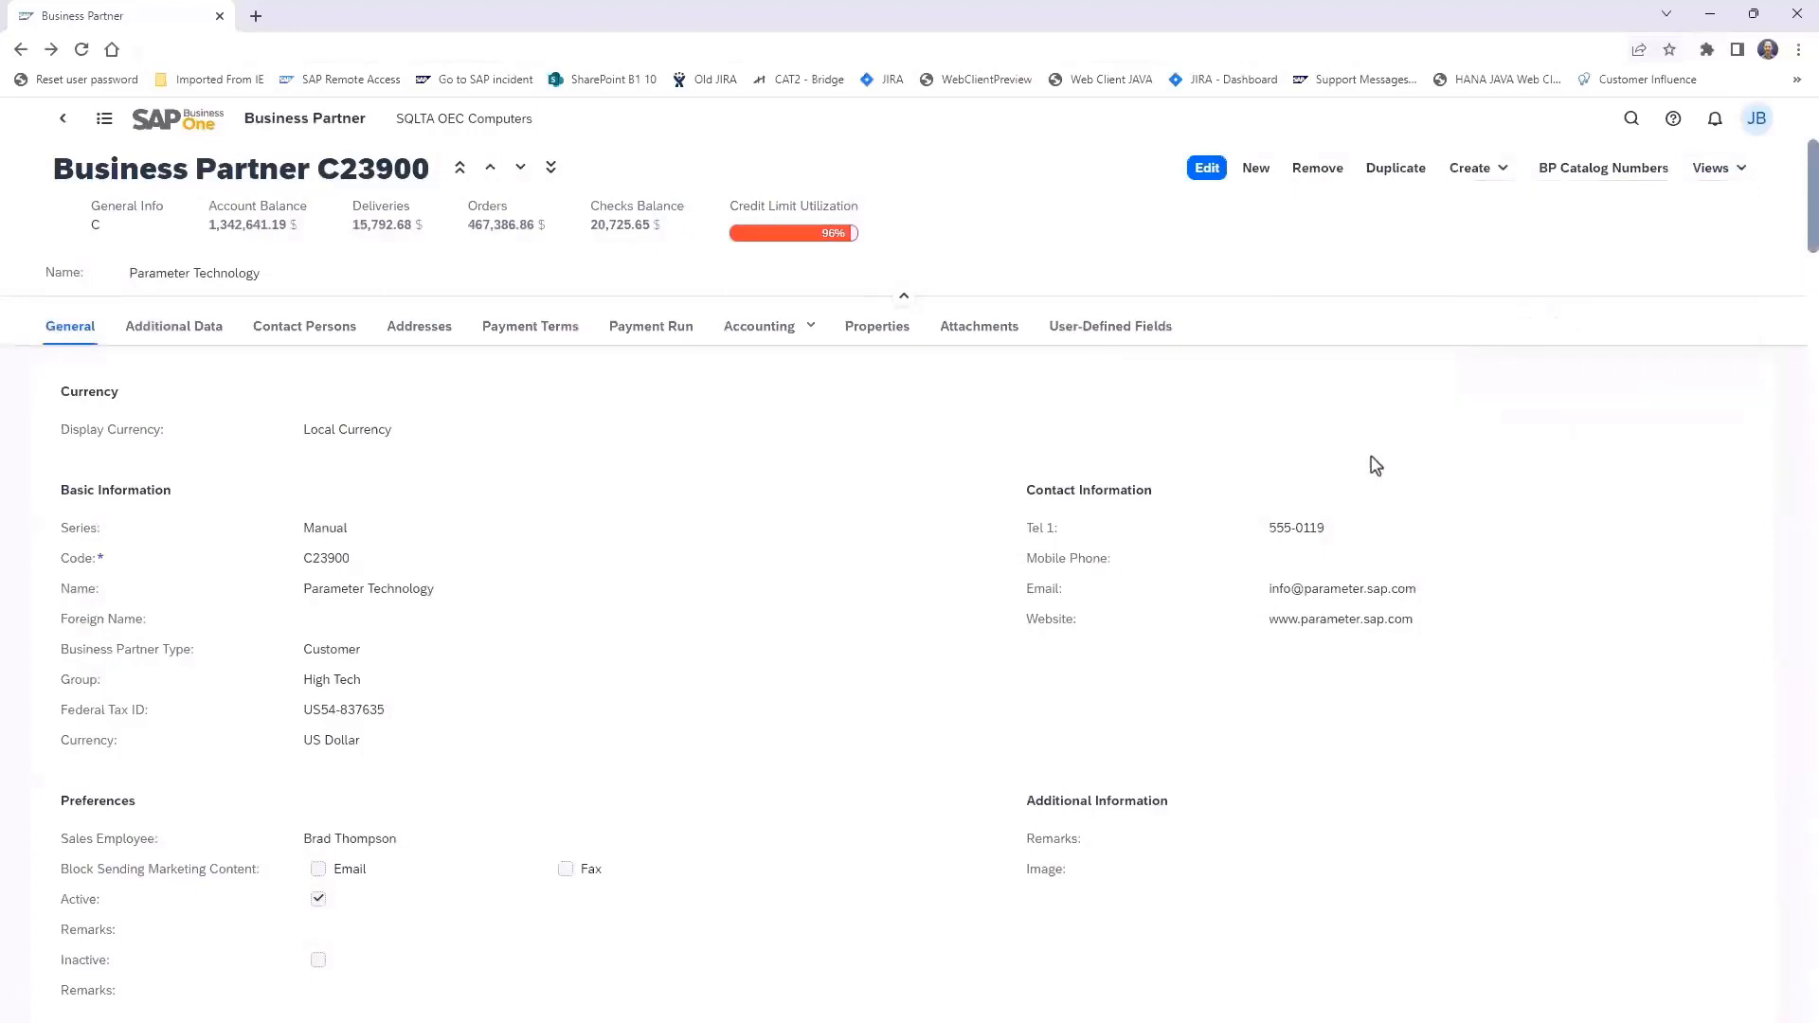